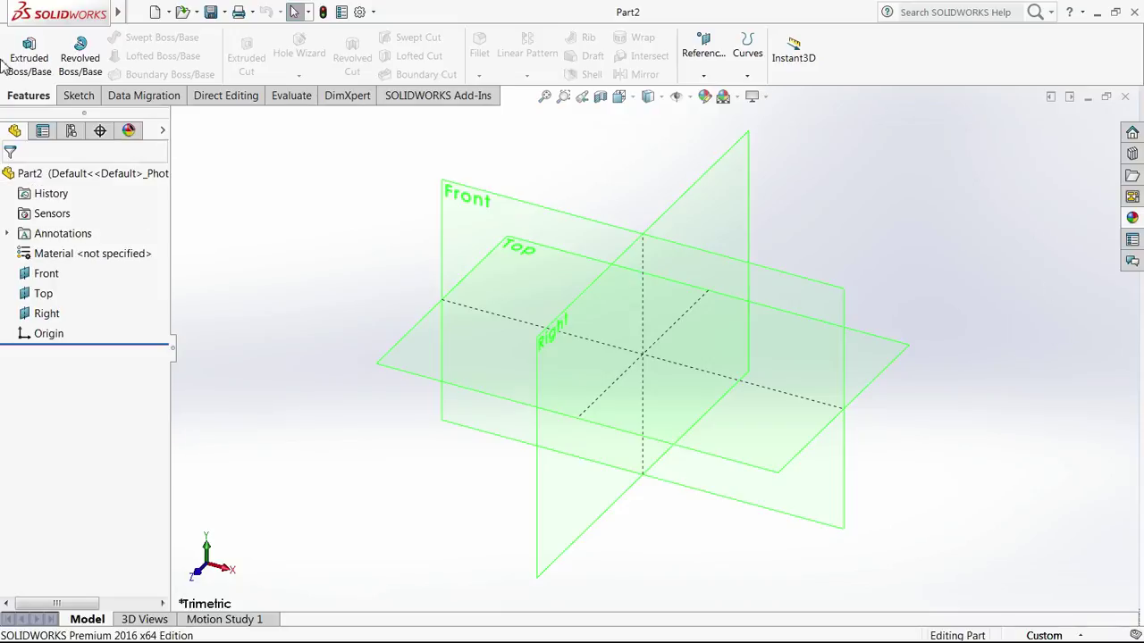
Step: Start an extruded boss on the Right plane and sketch a circle about 127 mm in diameter centred on the origin
{"action": "left_click", "coordinate": [31, 68]}
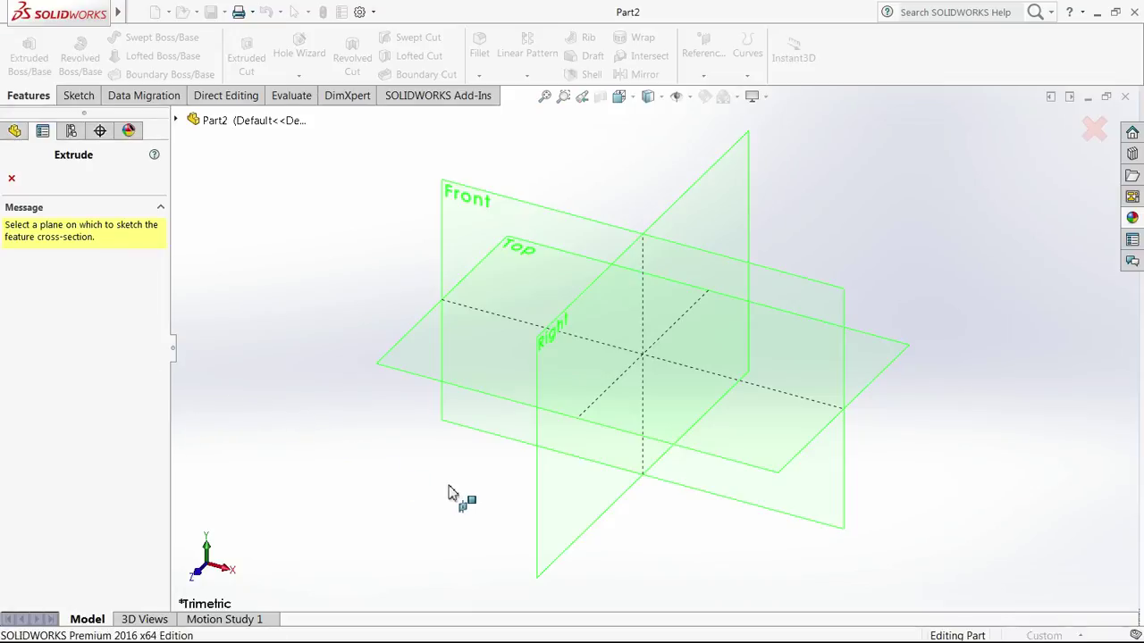
{"action": "left_click", "coordinate": [591, 532]}
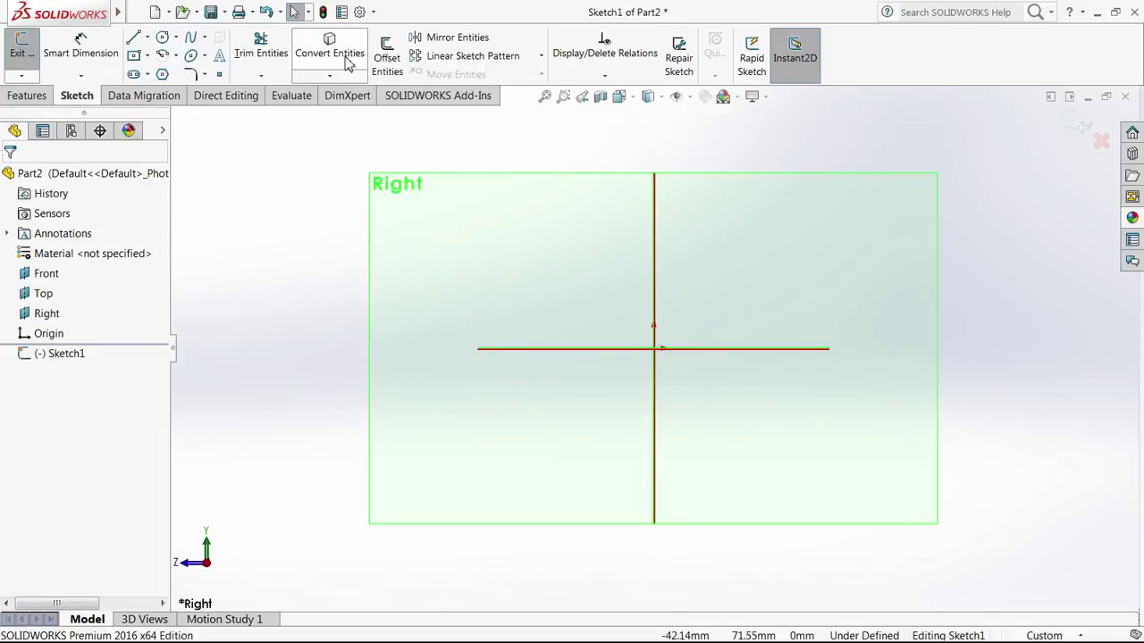
{"action": "left_click", "coordinate": [164, 37]}
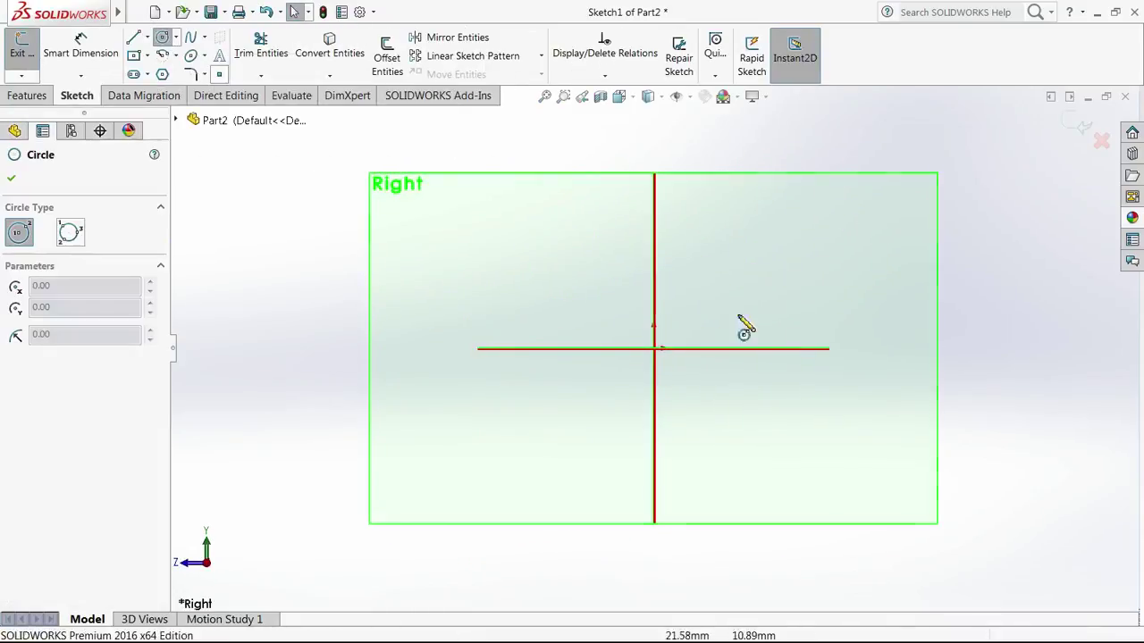
{"action": "left_click", "coordinate": [654, 349]}
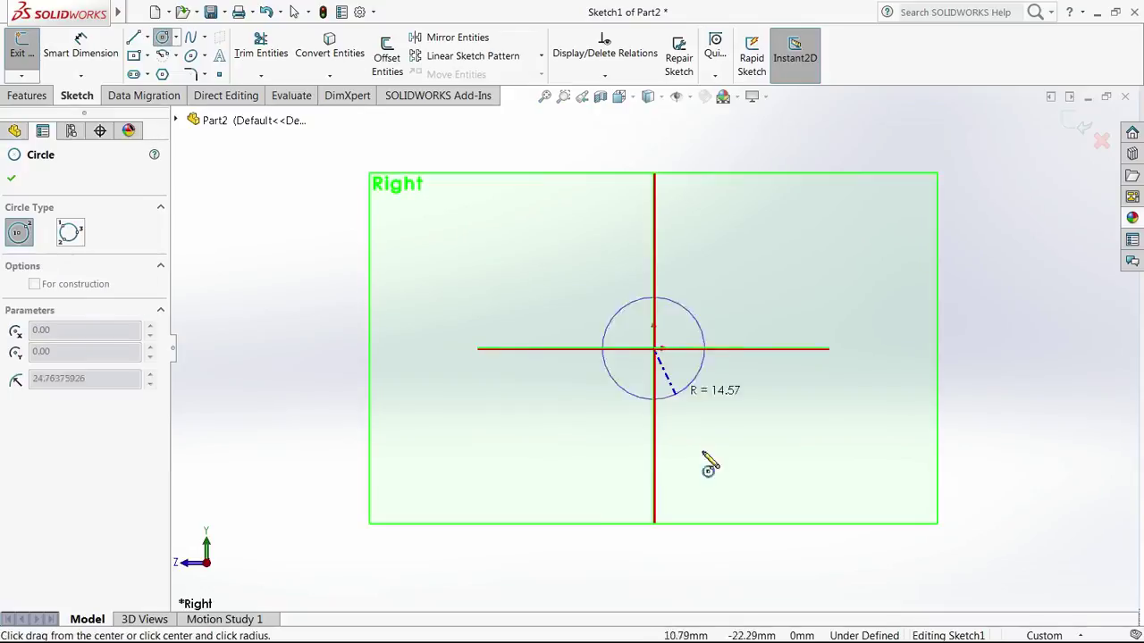
{"action": "left_click", "coordinate": [760, 545]}
{"action": "left_click", "coordinate": [11, 178]}
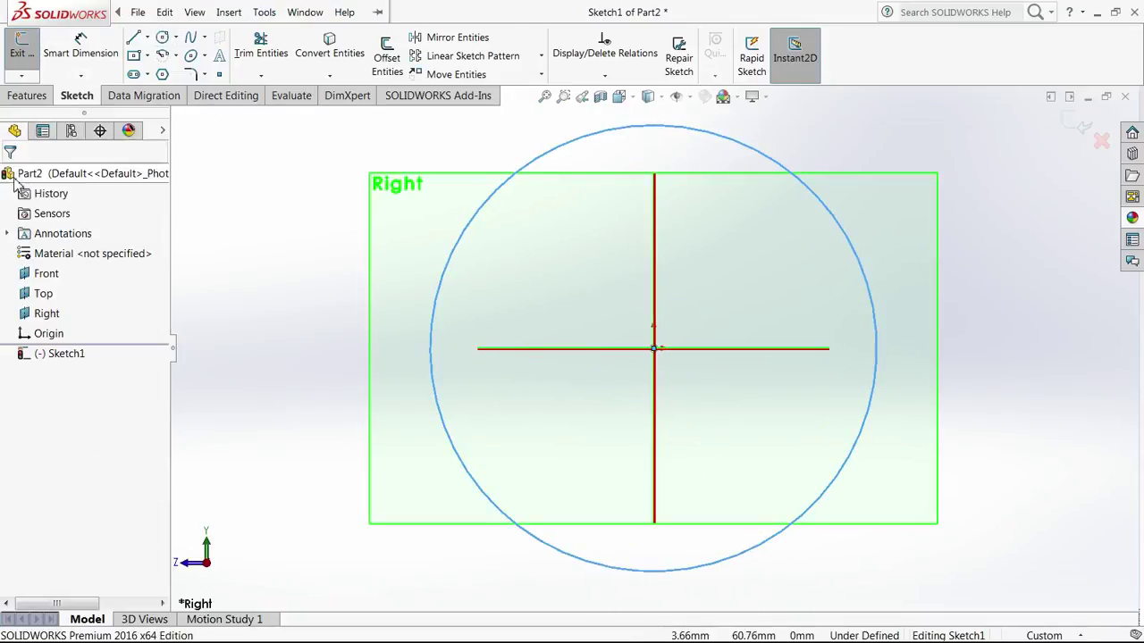
Step: Dimension the circle's diameter and set it to 100 mm
{"action": "left_click", "coordinate": [81, 49]}
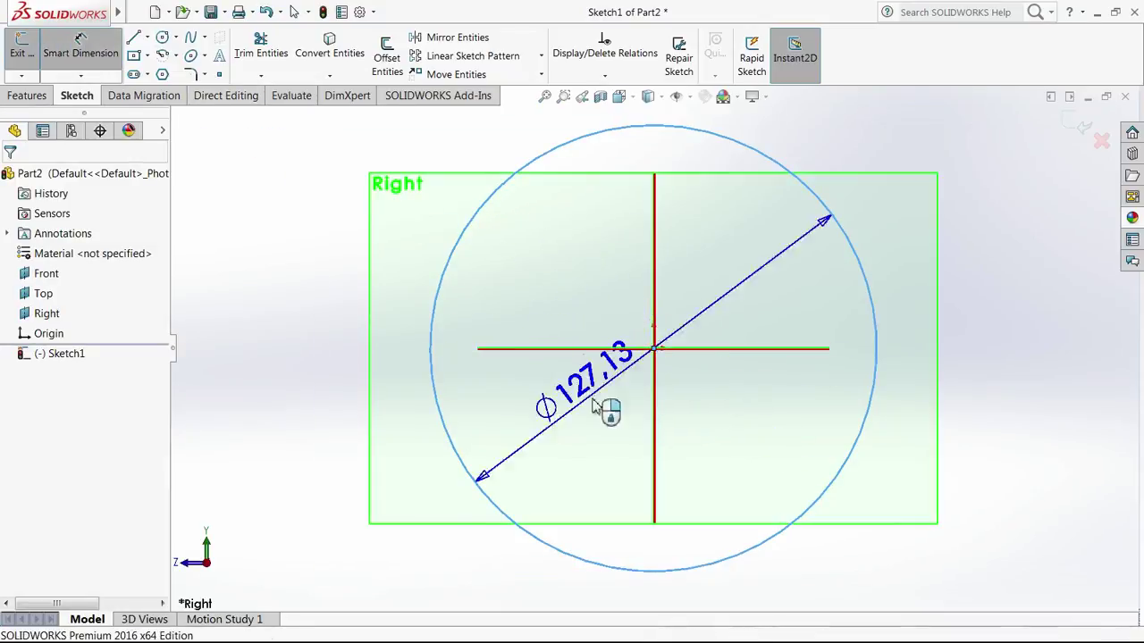
{"action": "left_click", "coordinate": [642, 368]}
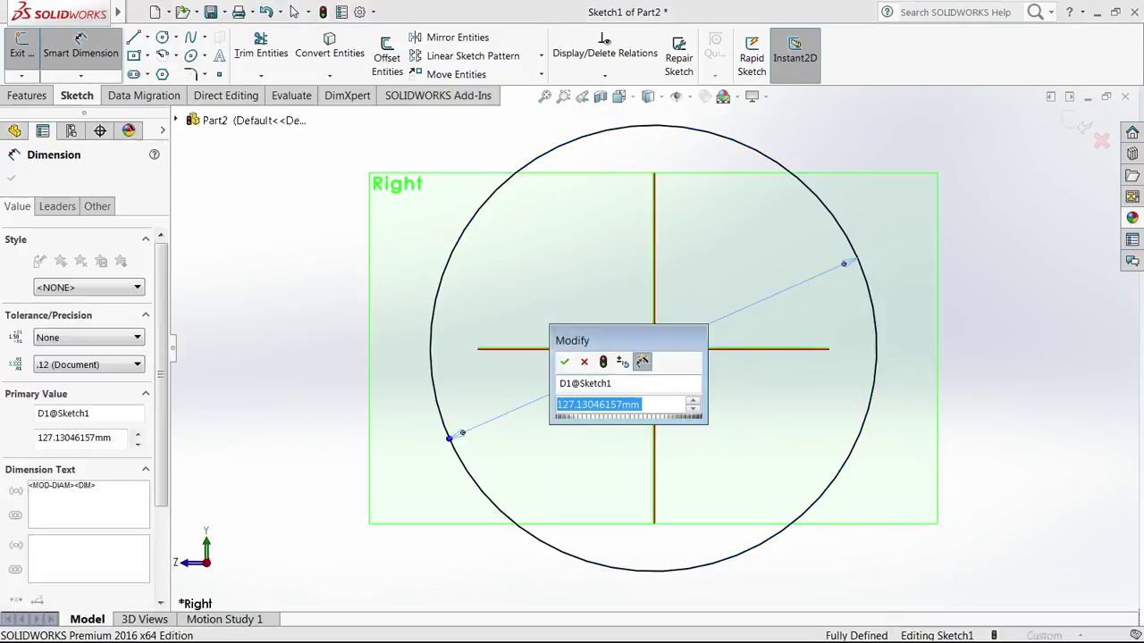
{"action": "type", "text": "100"}
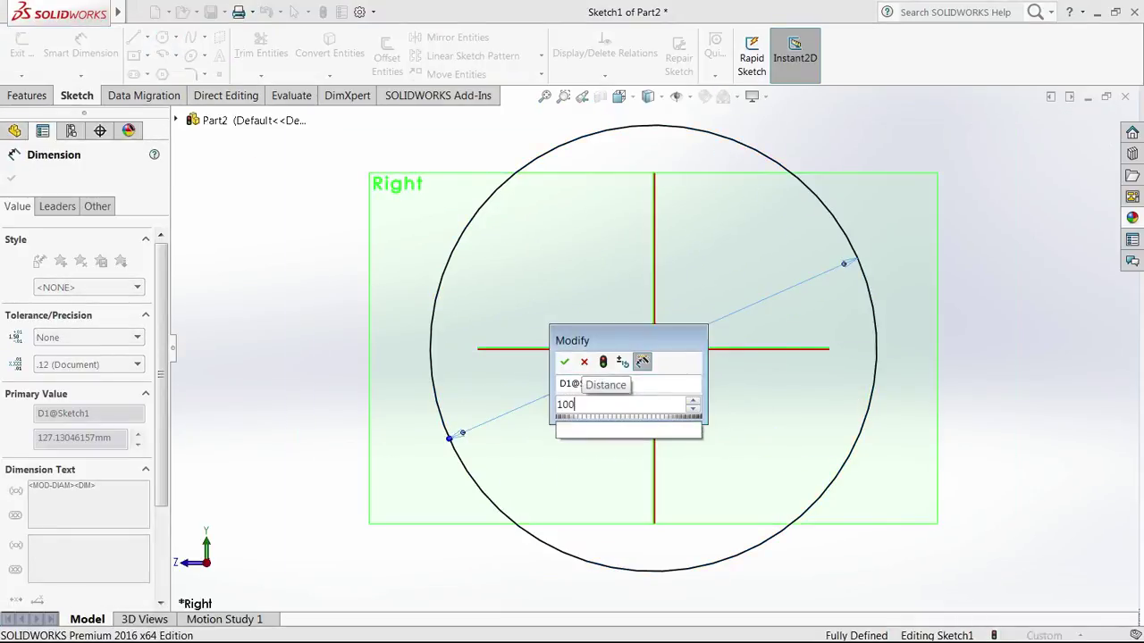
{"action": "key", "text": "Return"}
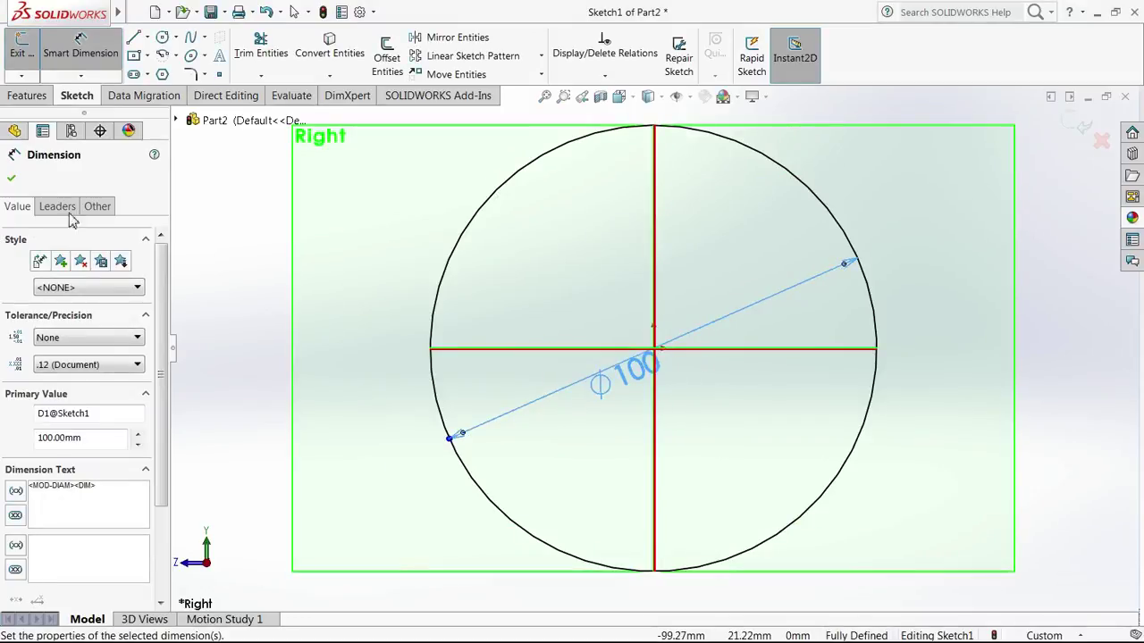
{"action": "left_click", "coordinate": [11, 181]}
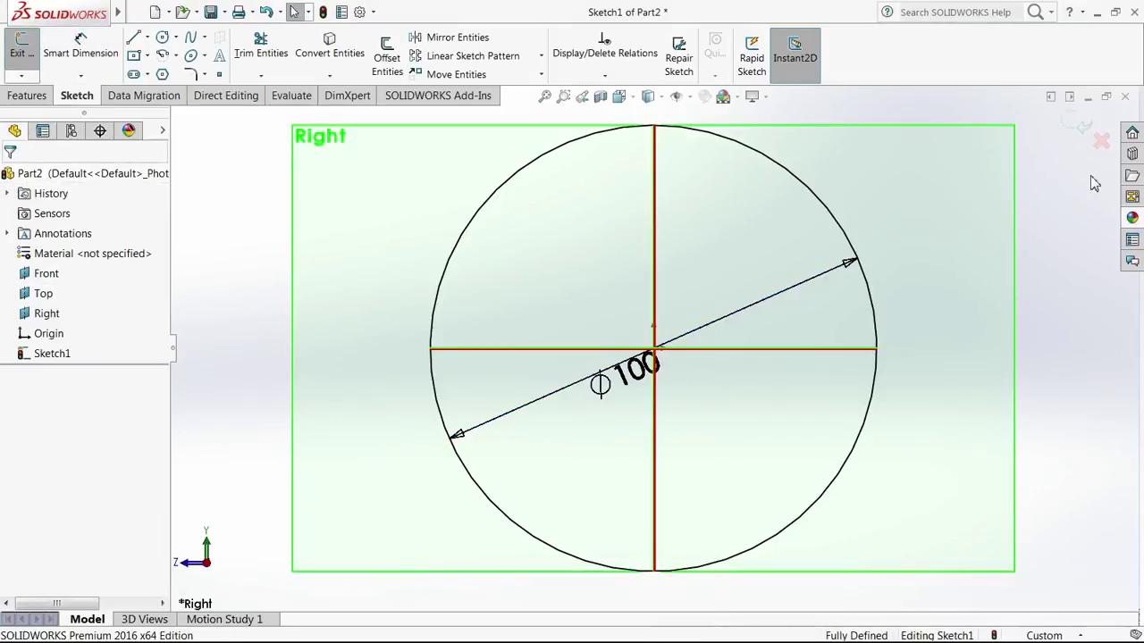
Step: Finish the sketch and extrude the circle 30 mm with the Mid Plane end condition
{"action": "left_click", "coordinate": [22, 57]}
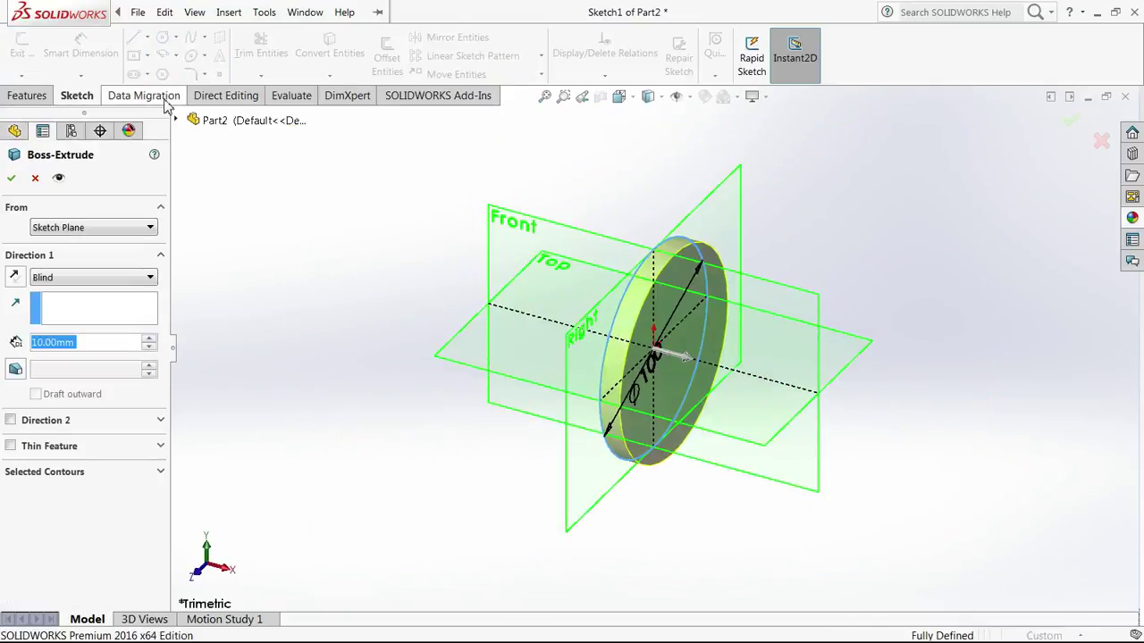
{"action": "left_click", "coordinate": [87, 279]}
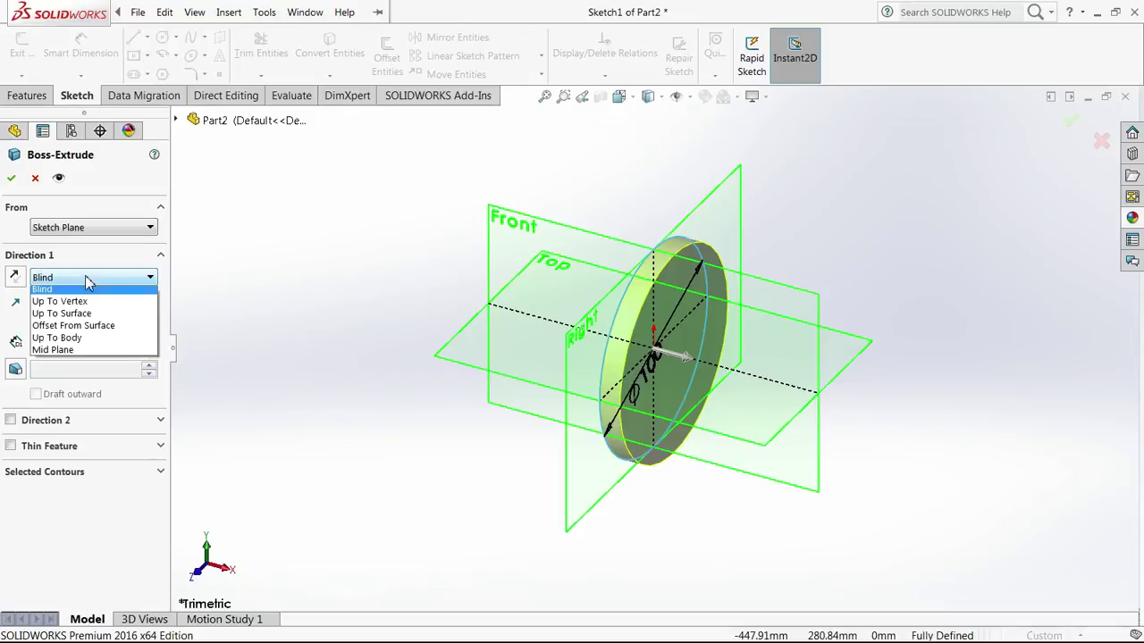
{"action": "left_click", "coordinate": [53, 354]}
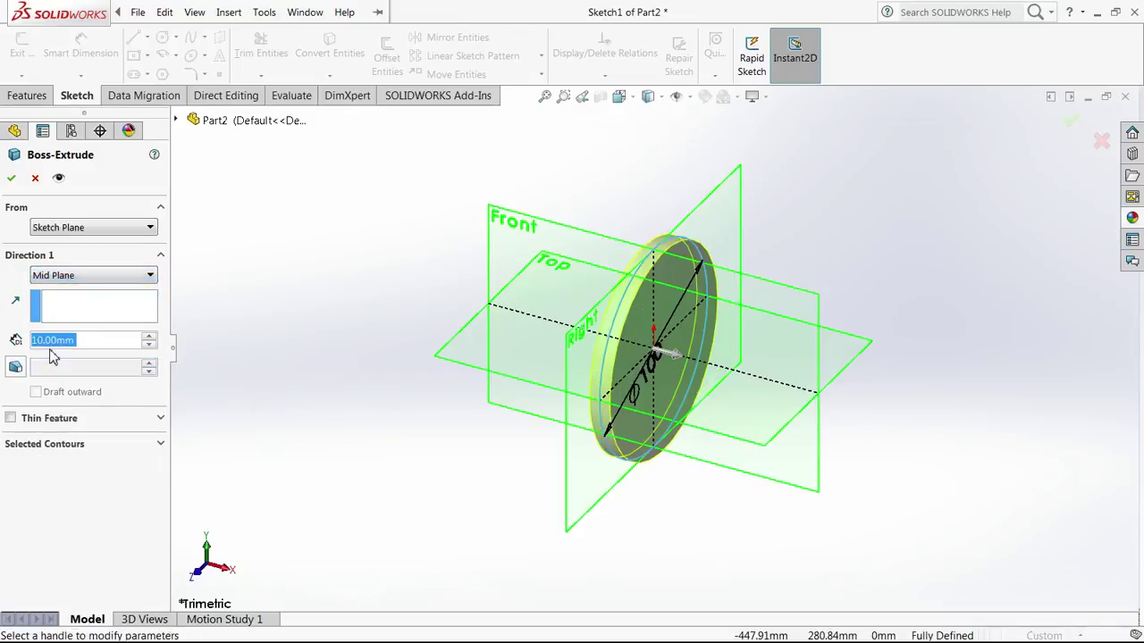
{"action": "left_click", "coordinate": [93, 339]}
{"action": "double_click", "coordinate": [93, 339]}
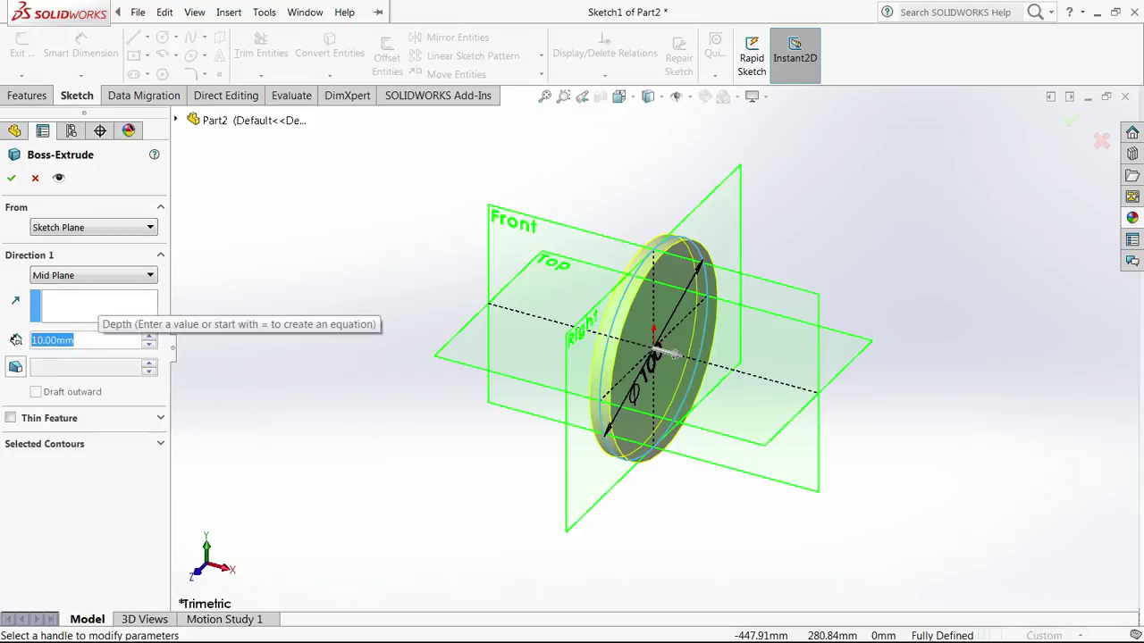
{"action": "type", "text": "30"}
{"action": "key", "text": "Return"}
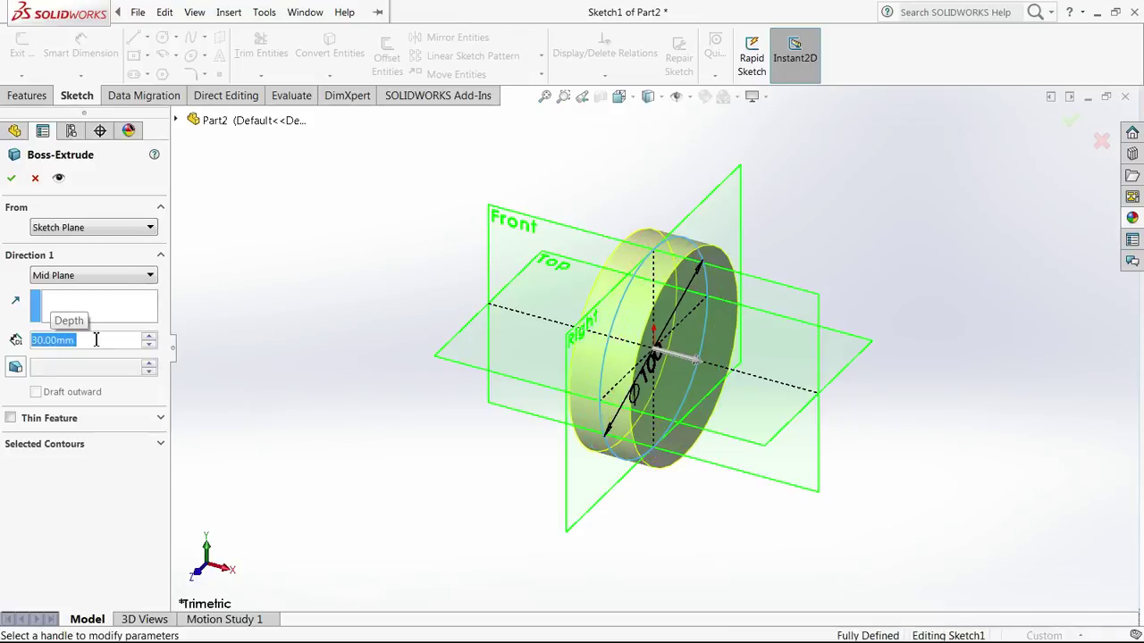
{"action": "left_click", "coordinate": [12, 178]}
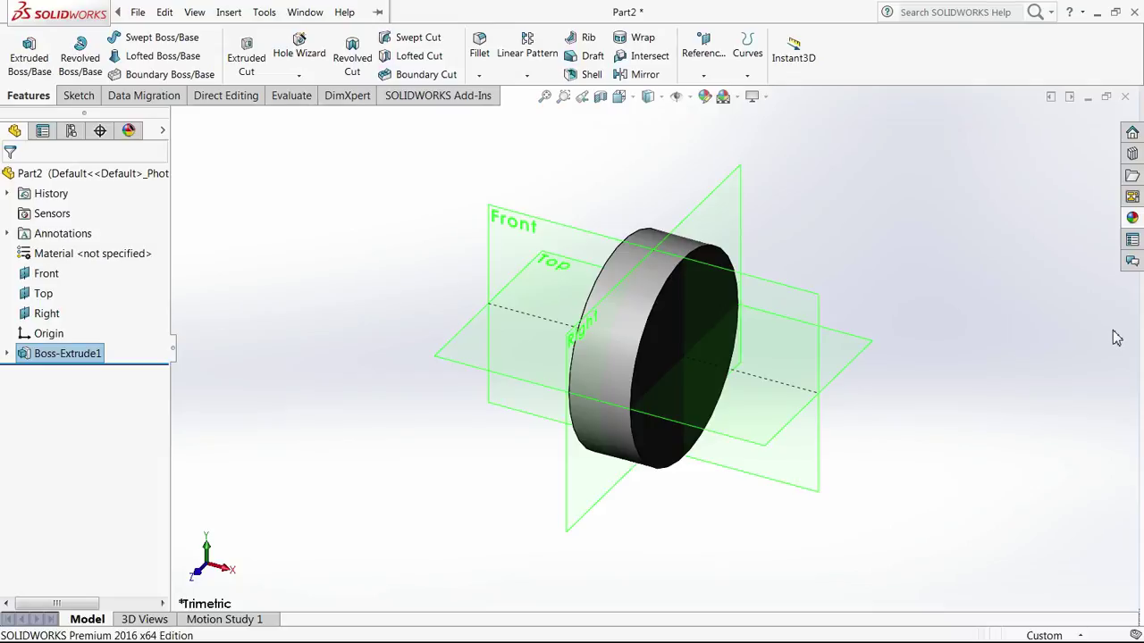
{"action": "middle_click_drag", "start_coordinate": [1112, 331], "coordinate": [928, 277]}
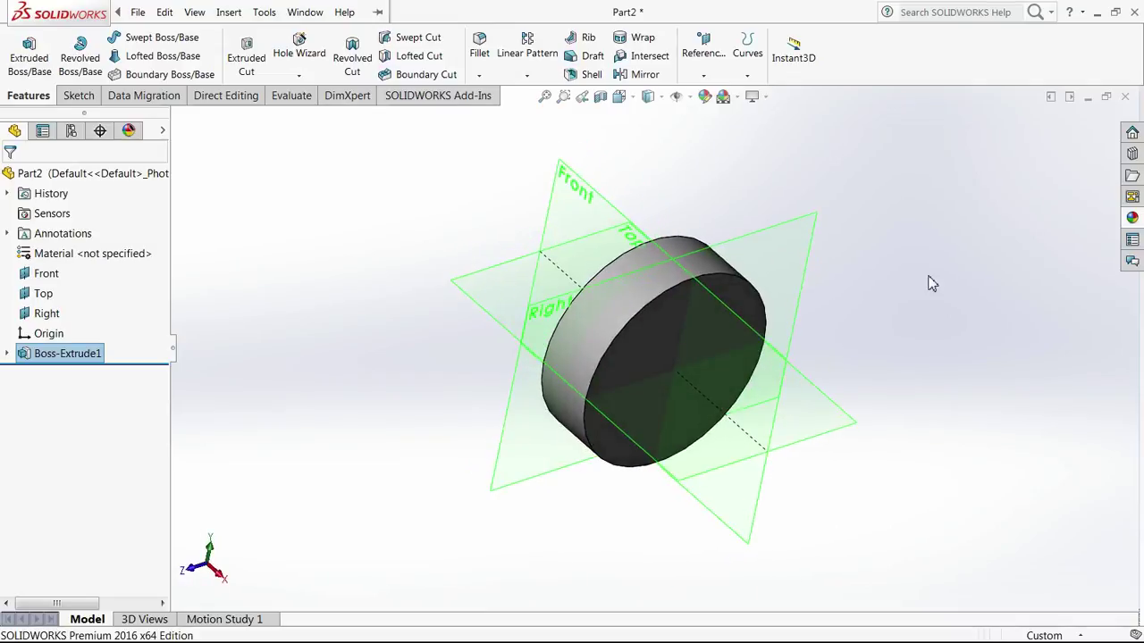
{"action": "key", "text": "Left"}
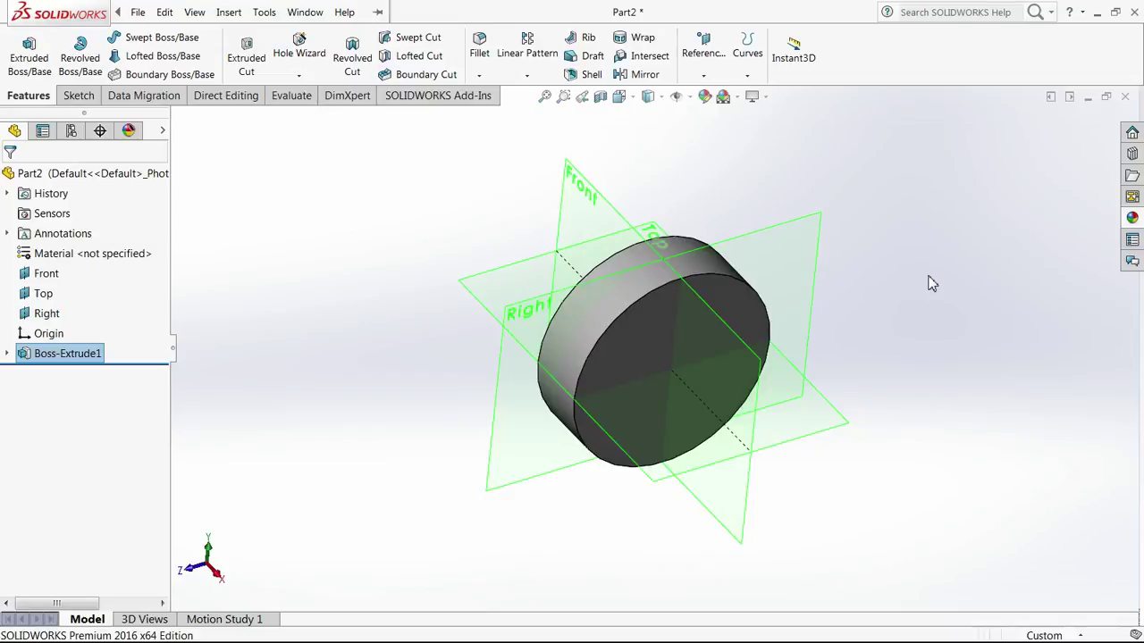
{"action": "left_click", "coordinate": [344, 11]}
{"action": "left_click", "coordinate": [344, 12]}
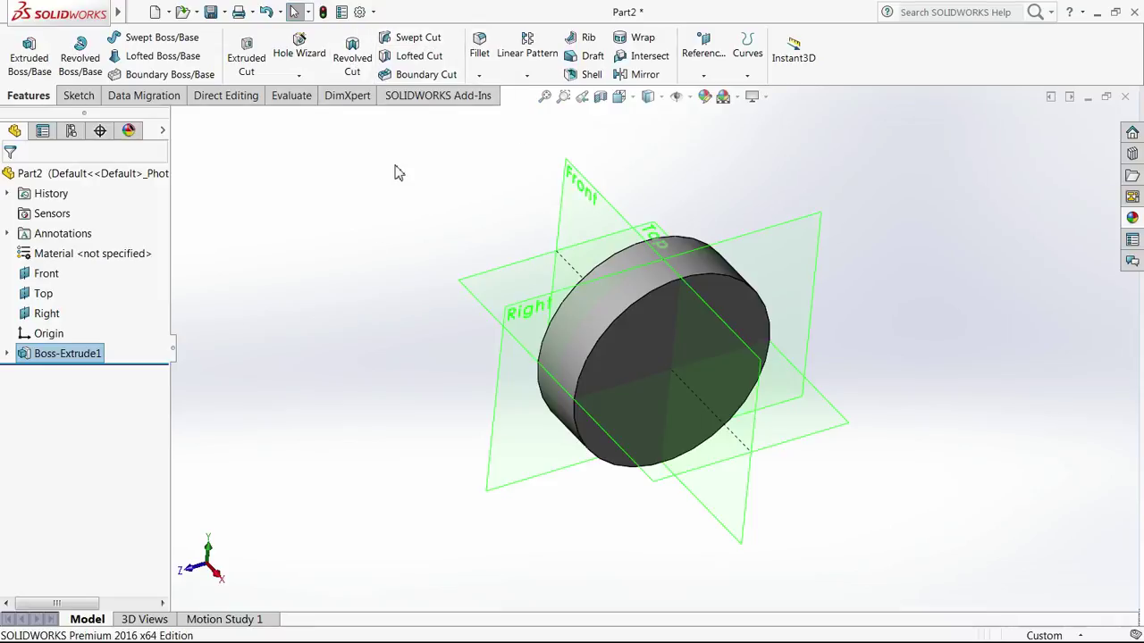
Step: Start a revolved cut and choose the Top plane for its profile sketch
{"action": "left_click", "coordinate": [354, 69]}
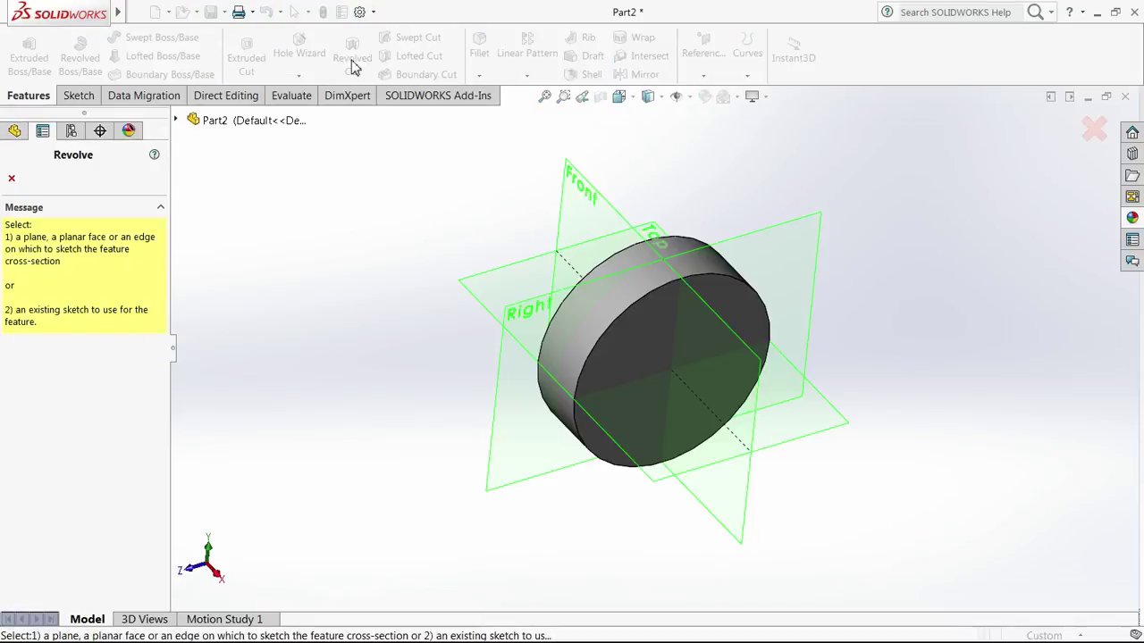
{"action": "middle_click_drag", "start_coordinate": [393, 130], "coordinate": [417, 121]}
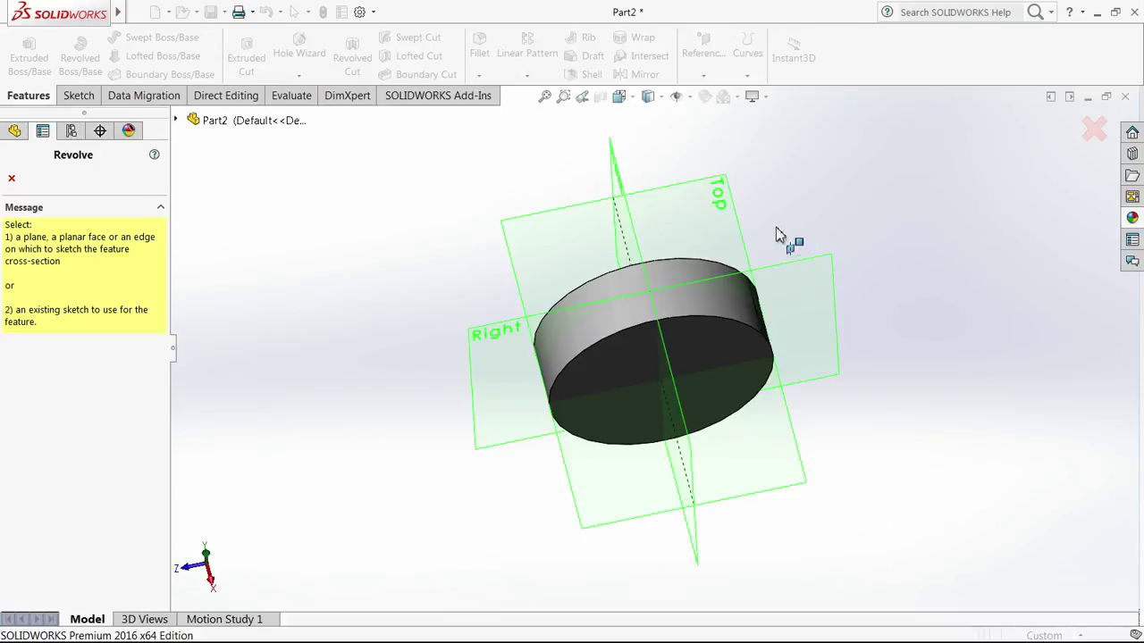
{"action": "left_click", "coordinate": [730, 217]}
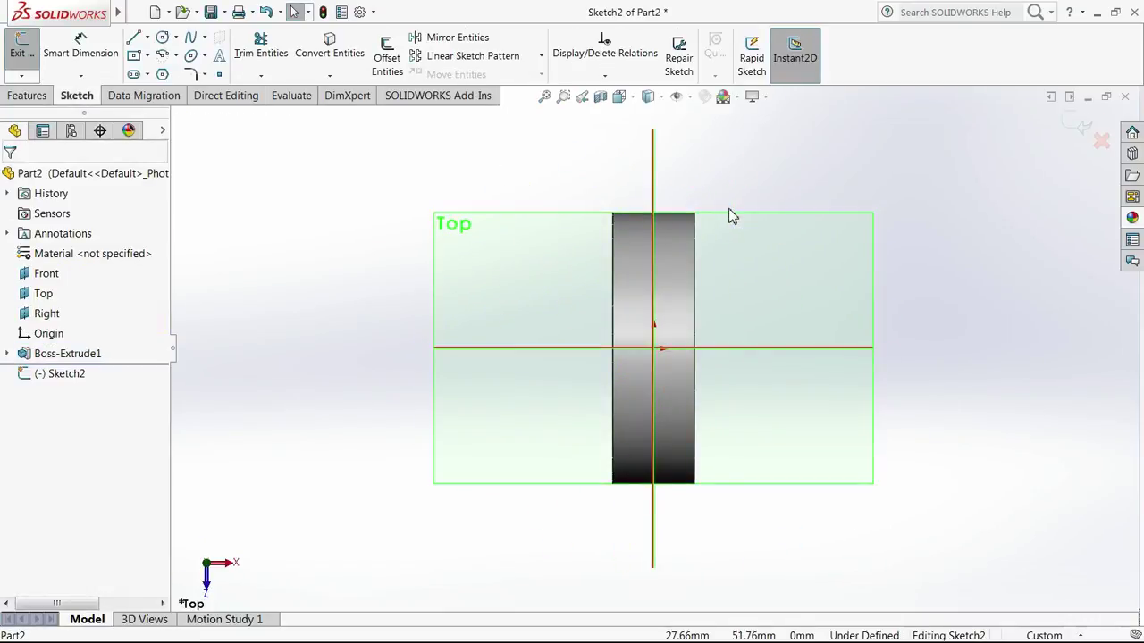
Step: Try the Hidden Lines Removed and Hidden Lines Visible display styles on the disc, and return to a shaded display
{"action": "scroll", "coordinate": [733, 216], "scroll_direction": "down", "scroll_amount": 7}
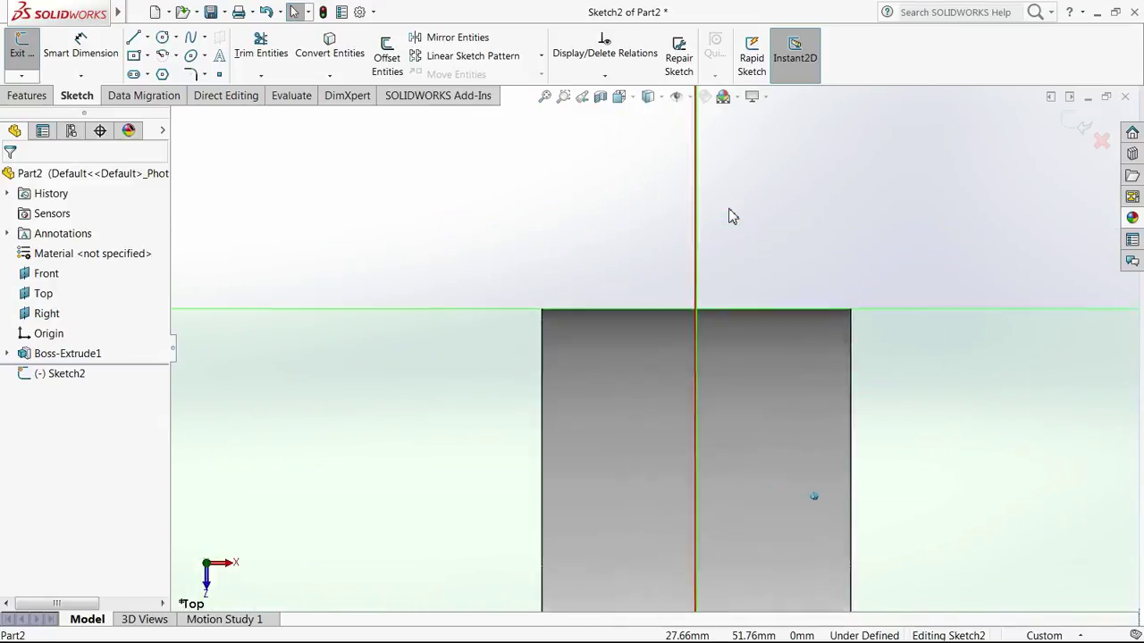
{"action": "scroll", "coordinate": [729, 216], "scroll_direction": "down", "scroll_amount": 4}
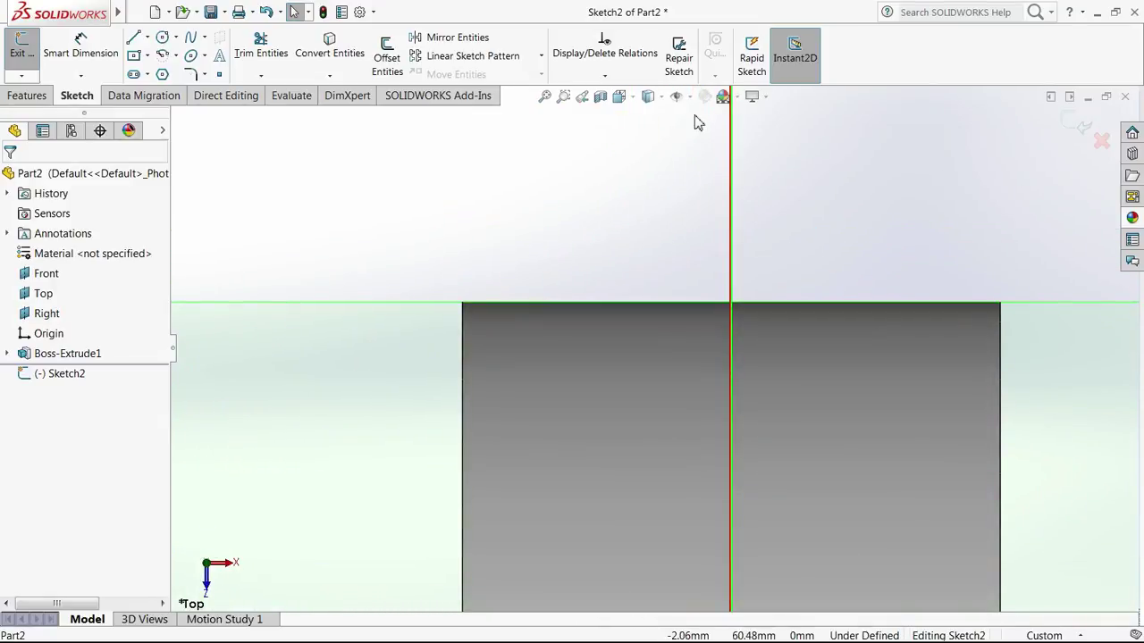
{"action": "left_click", "coordinate": [662, 96]}
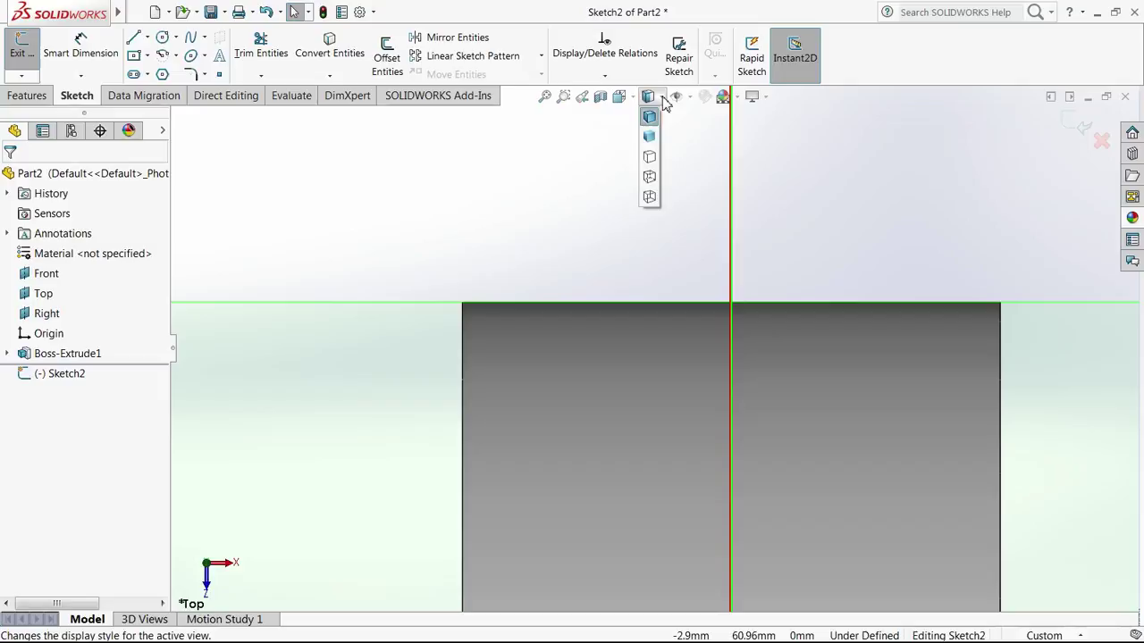
{"action": "left_click", "coordinate": [649, 157]}
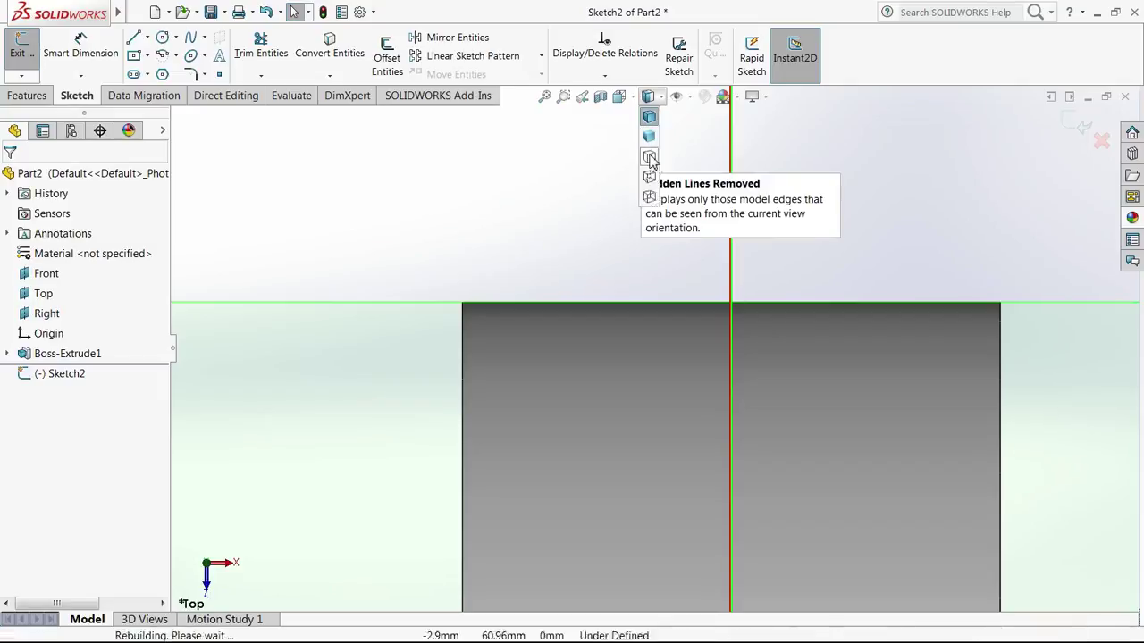
{"action": "left_click", "coordinate": [661, 97]}
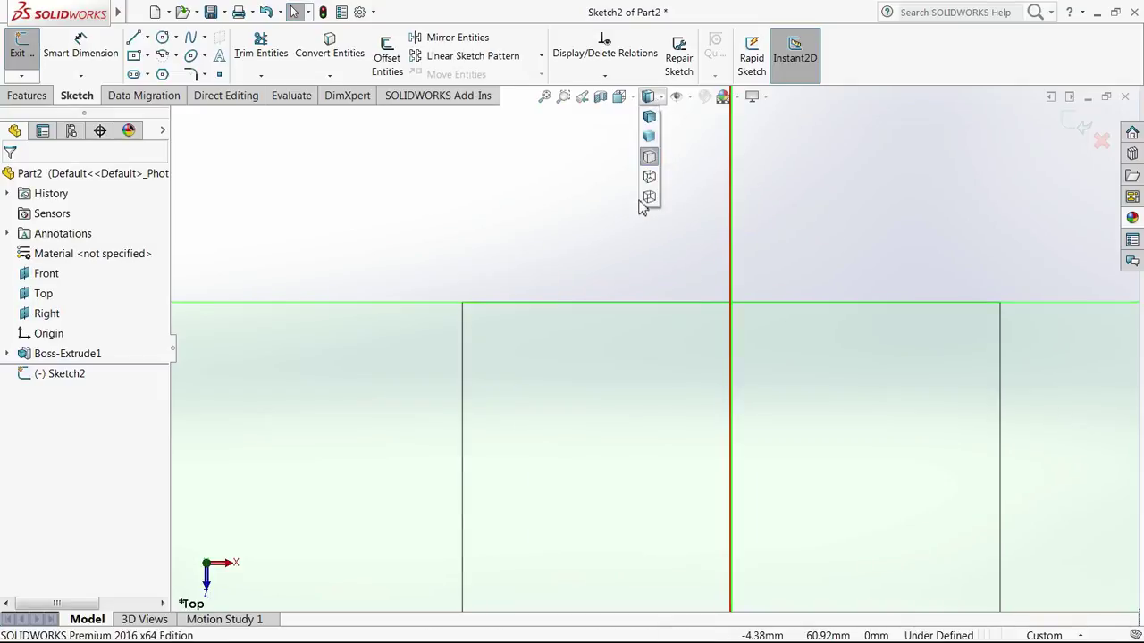
{"action": "left_click", "coordinate": [650, 177]}
{"action": "left_click", "coordinate": [661, 97]}
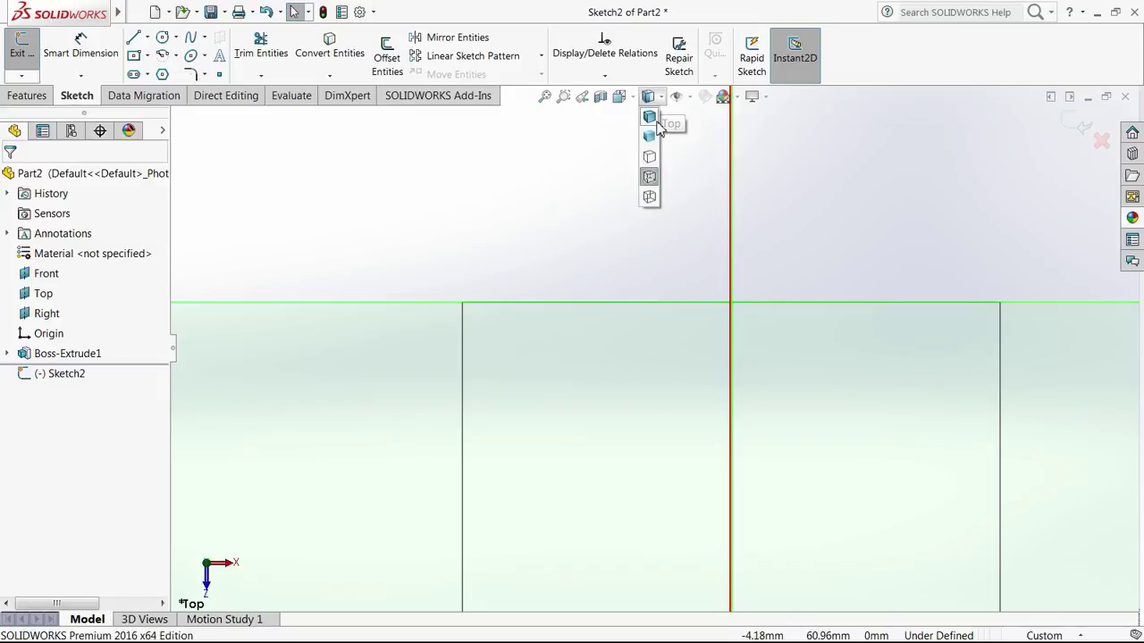
{"action": "left_click", "coordinate": [653, 132]}
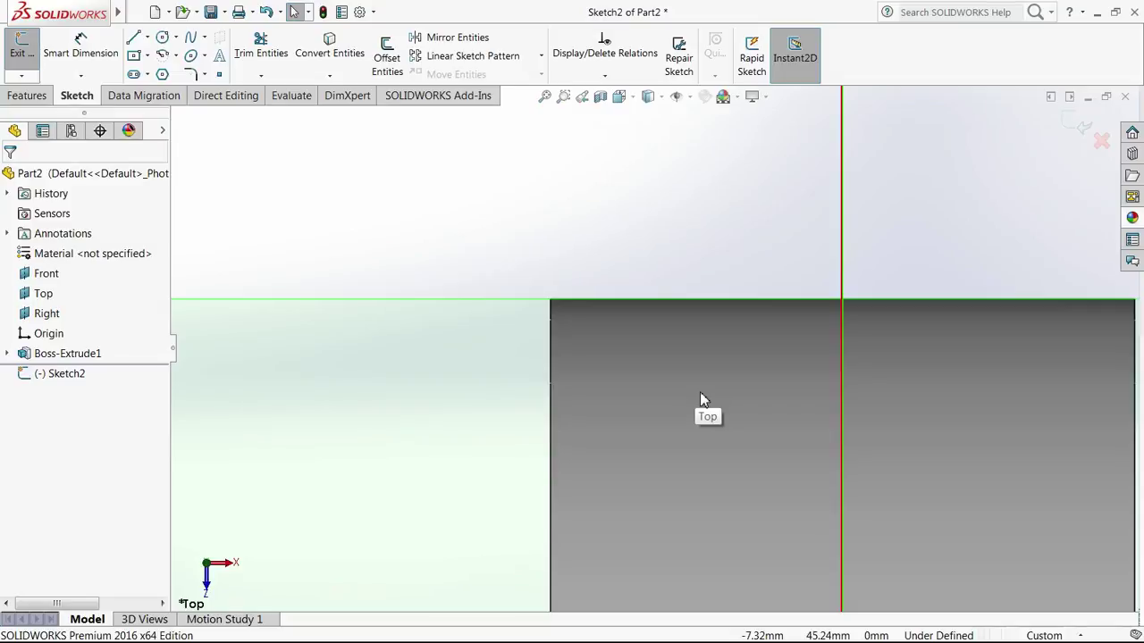
Step: Sketch a horizontal centerline about 216 mm long through the origin, extending past both sides of the disc
{"action": "middle_click_drag", "start_coordinate": [699, 392], "coordinate": [677, 399], "text": "ctrl"}
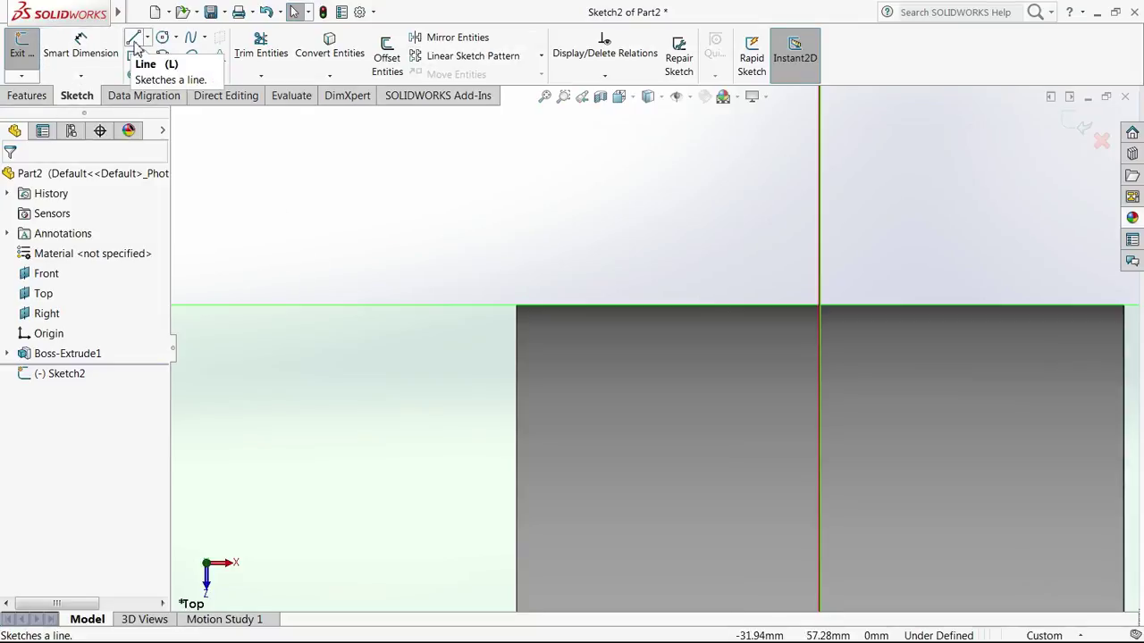
{"action": "mouse_move", "coordinate": [738, 198]}
{"action": "middle_mouse_down", "text": "ctrl"}
{"action": "mouse_move", "coordinate": [724, 111]}
{"action": "mouse_move", "coordinate": [700, 100]}
{"action": "middle_mouse_up", "text": "ctrl"}
{"action": "key", "text": "f"}
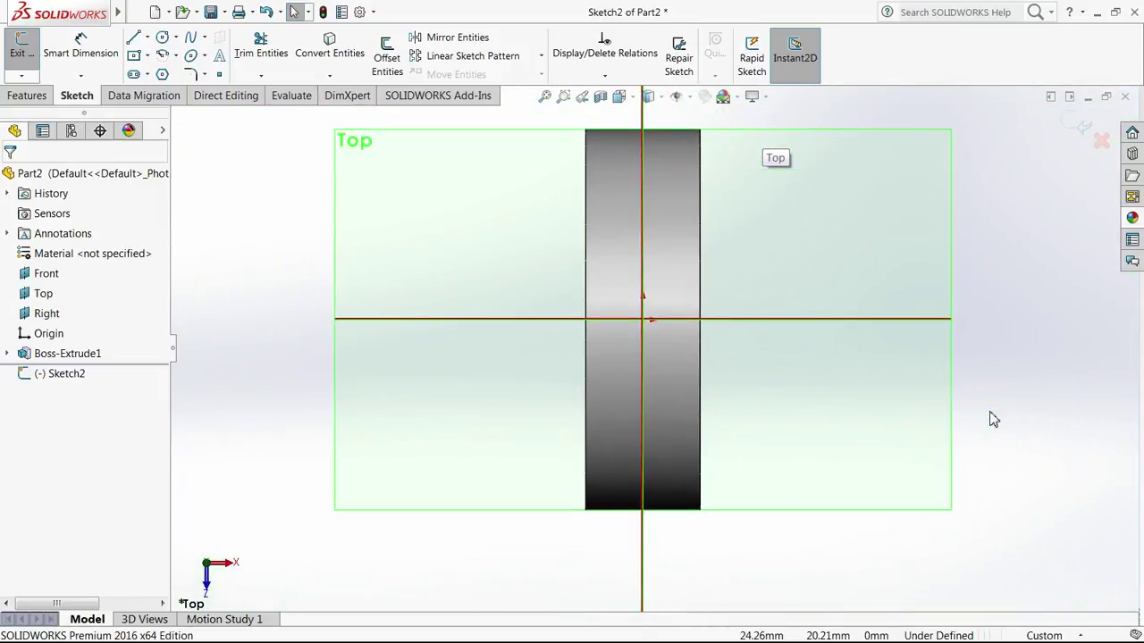
{"action": "left_click", "coordinate": [753, 96]}
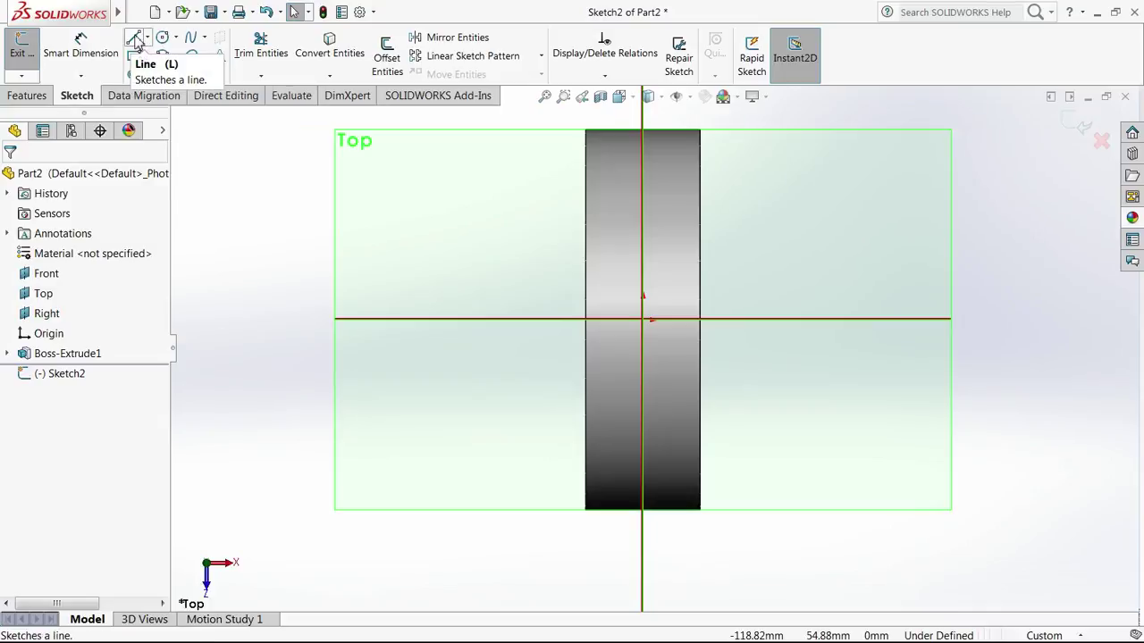
{"action": "left_click", "coordinate": [135, 40]}
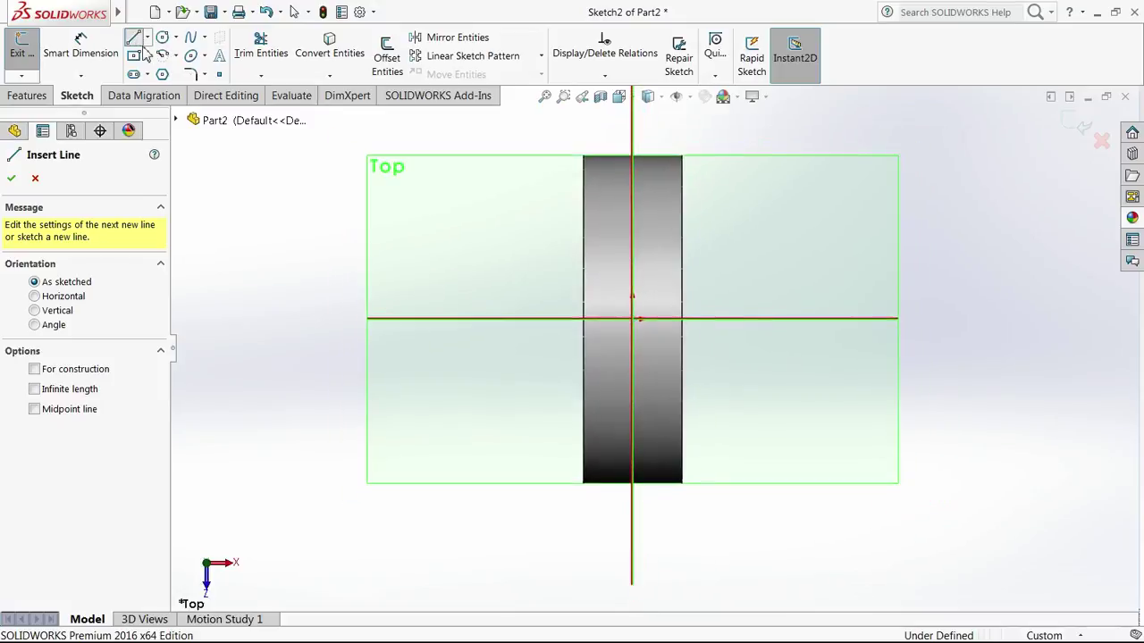
{"action": "left_click", "coordinate": [148, 37]}
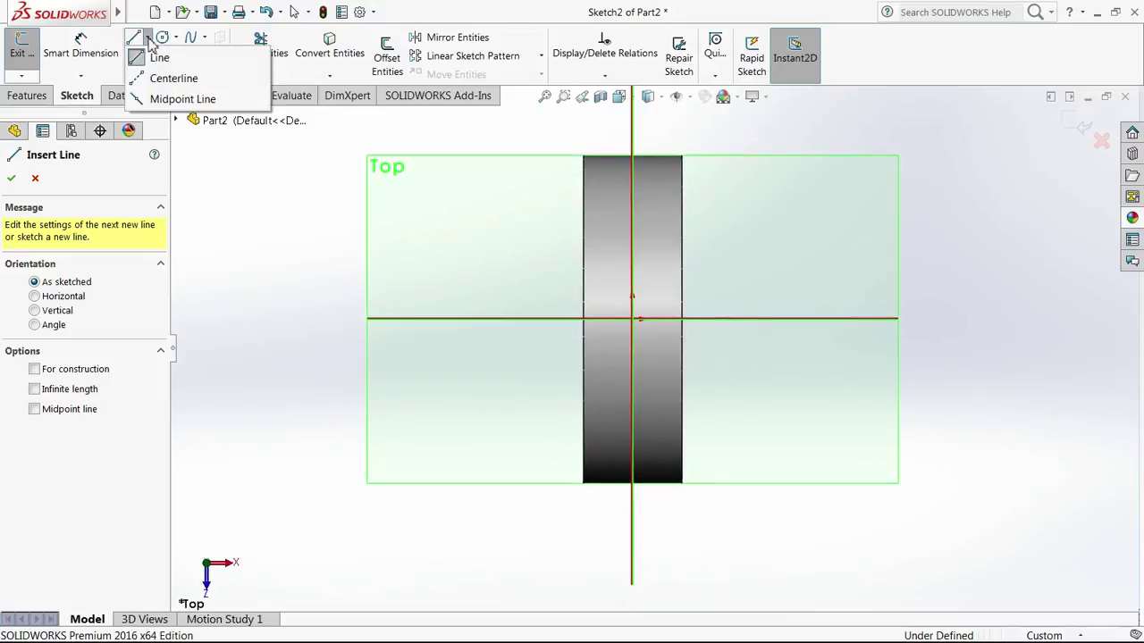
{"action": "left_click", "coordinate": [172, 81]}
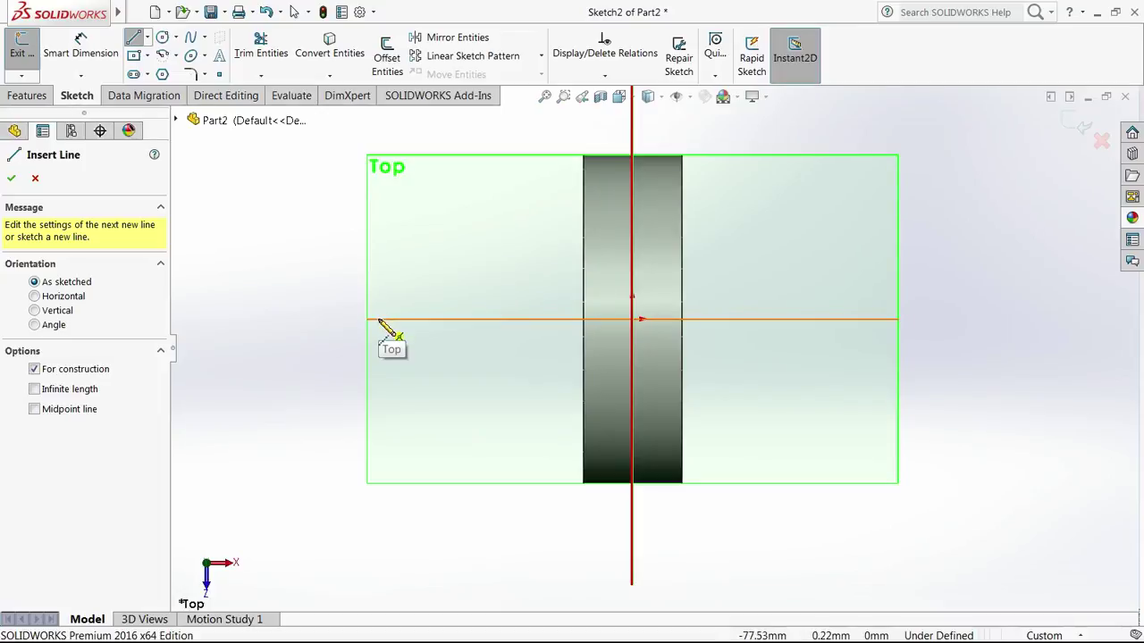
{"action": "left_click", "coordinate": [292, 319]}
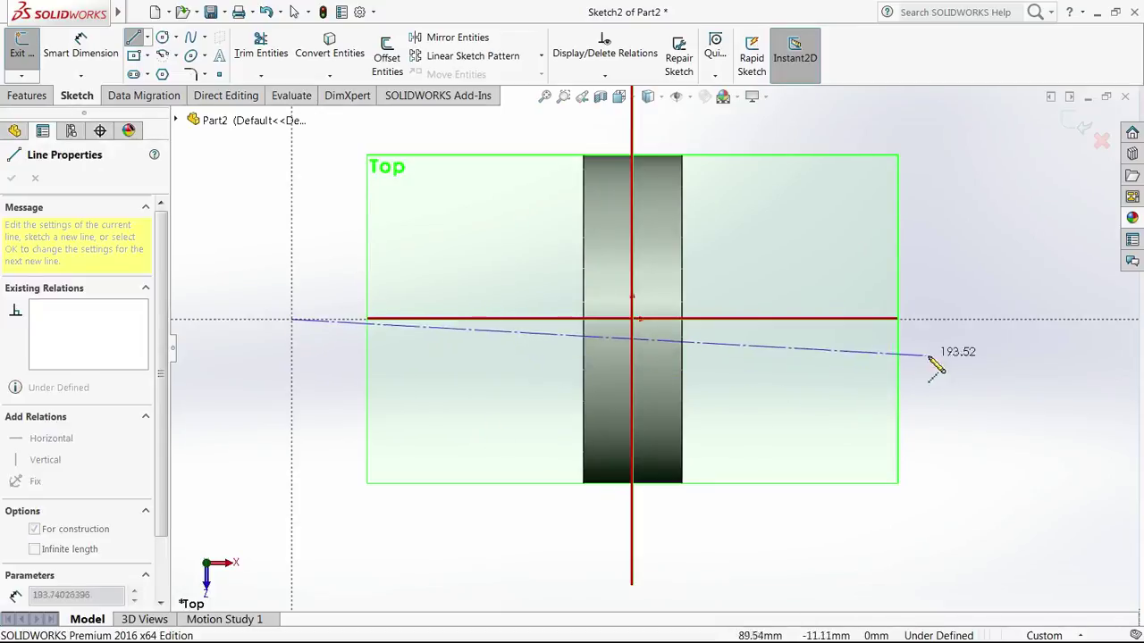
{"action": "left_click", "coordinate": [1002, 330]}
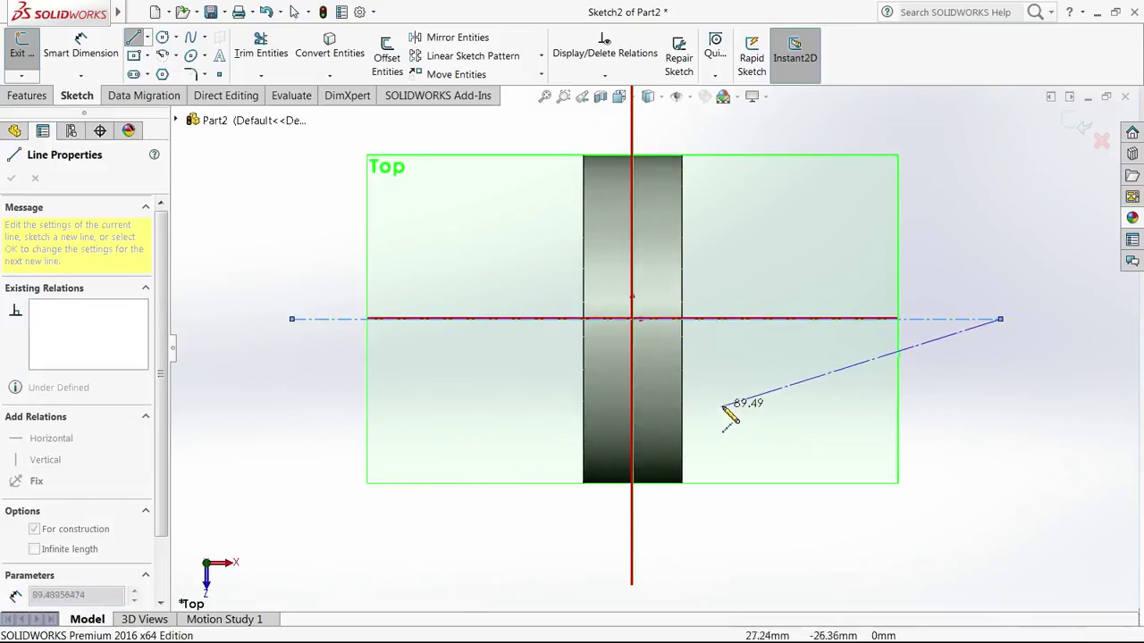
{"action": "key", "text": "Escape"}
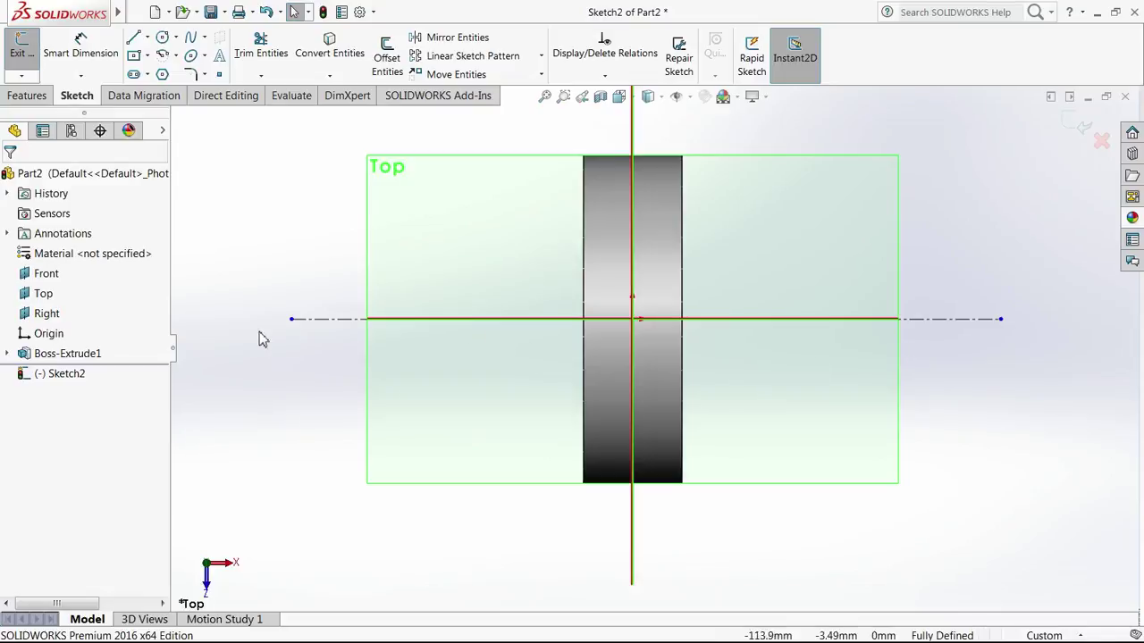
Step: Make the horizontal centerline infinite in length
{"action": "left_click", "coordinate": [952, 319]}
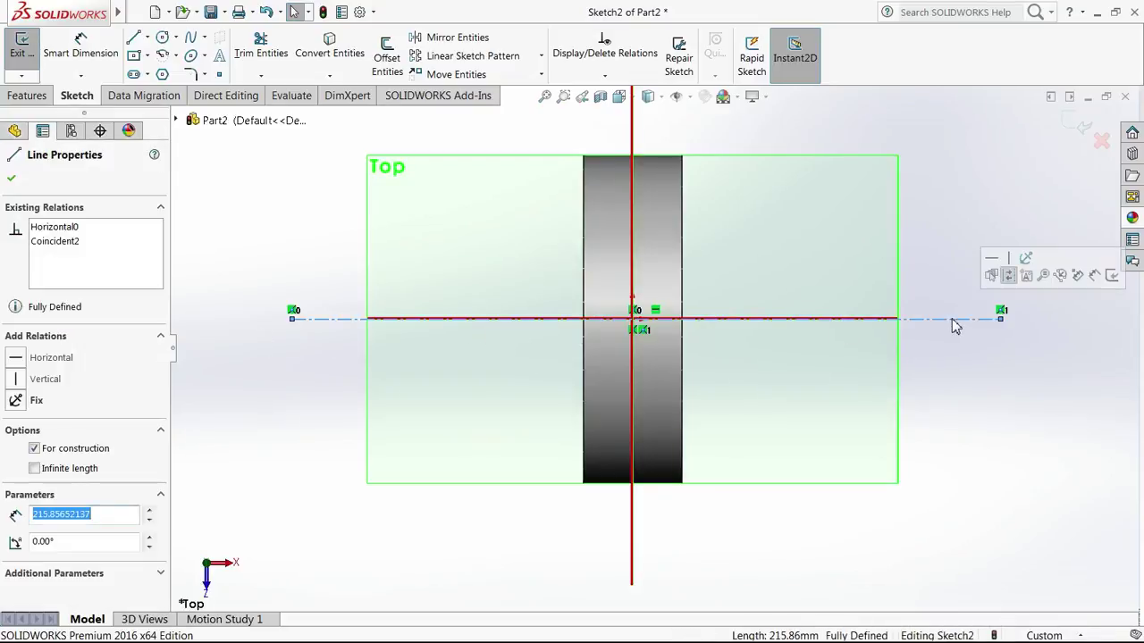
{"action": "left_click", "coordinate": [40, 470]}
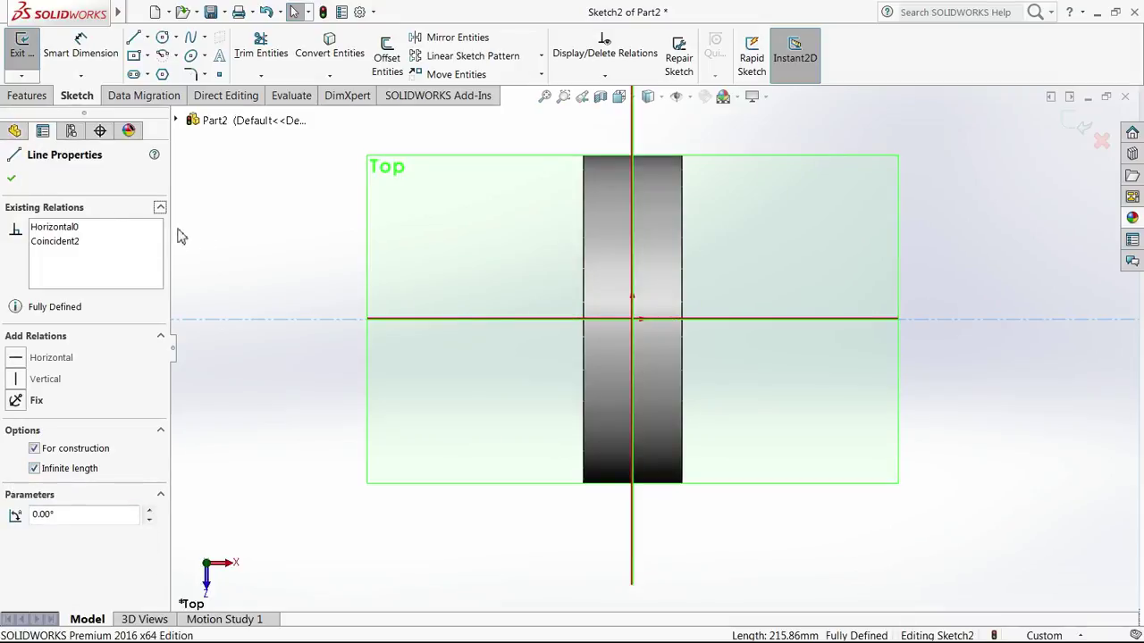
{"action": "left_click", "coordinate": [313, 221]}
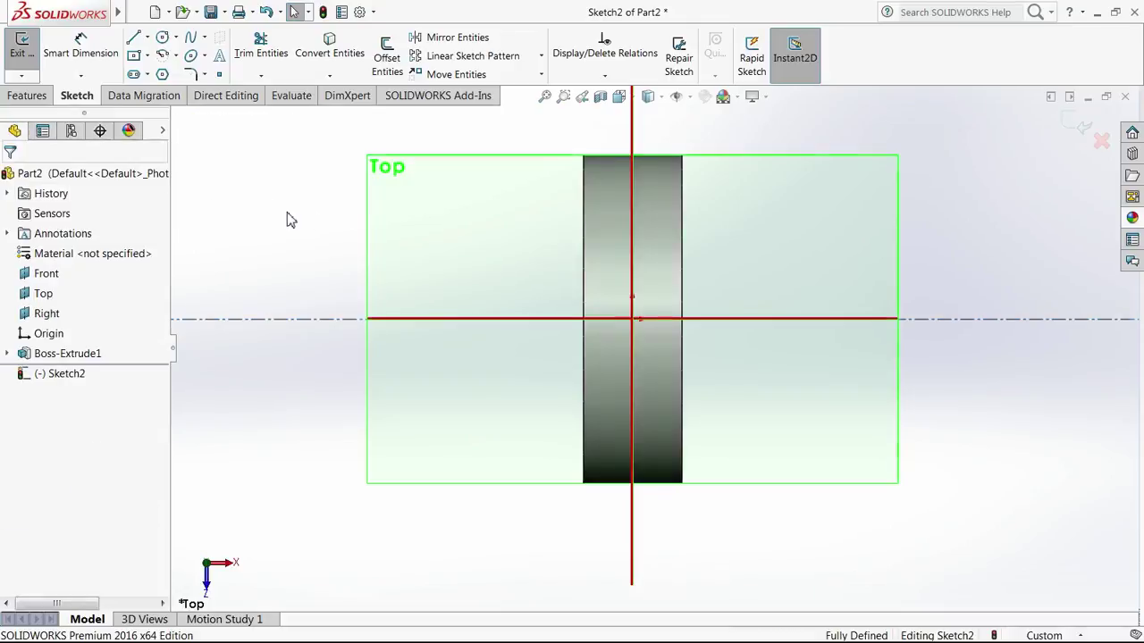
Step: Examine how far the infinite centerline extends beyond the disc on both sides
{"action": "scroll", "coordinate": [860, 340], "scroll_direction": "up", "scroll_amount": 10}
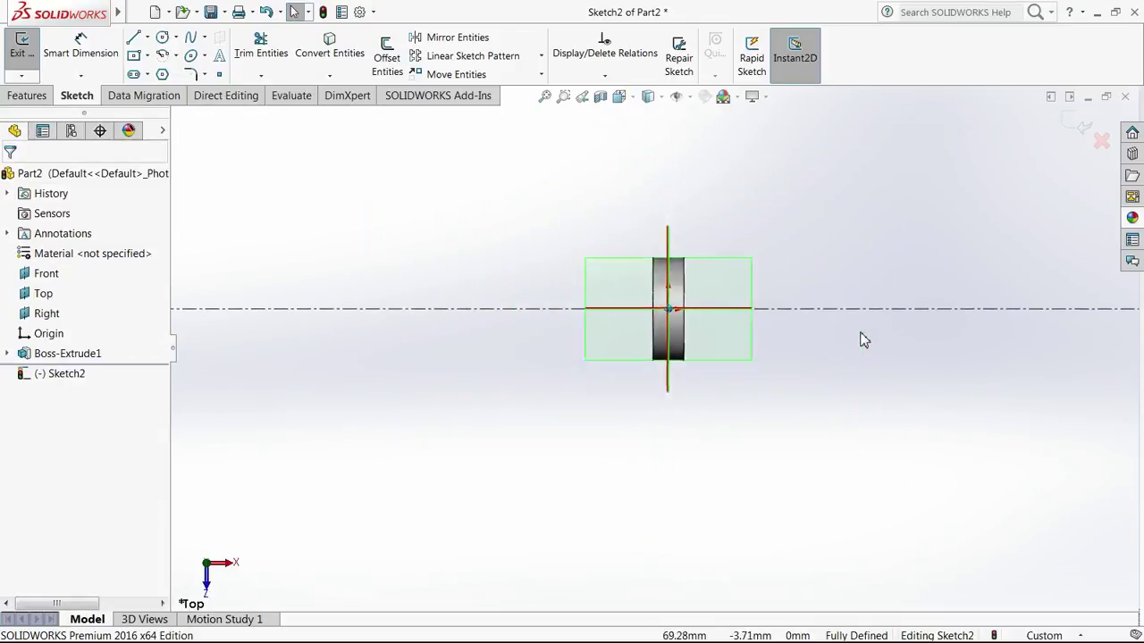
{"action": "scroll", "coordinate": [859, 333], "scroll_direction": "up", "scroll_amount": 2}
{"action": "scroll", "coordinate": [841, 301], "scroll_direction": "down", "scroll_amount": 3}
{"action": "scroll", "coordinate": [840, 301], "scroll_direction": "up", "scroll_amount": 3}
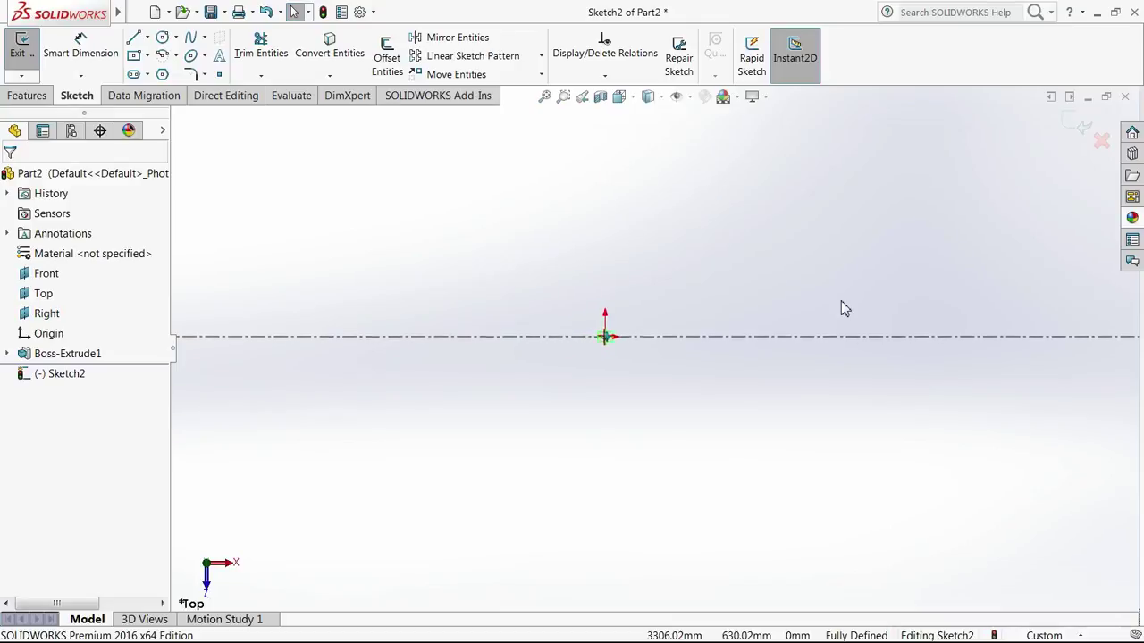
{"action": "scroll", "coordinate": [841, 301], "scroll_direction": "down", "scroll_amount": 12}
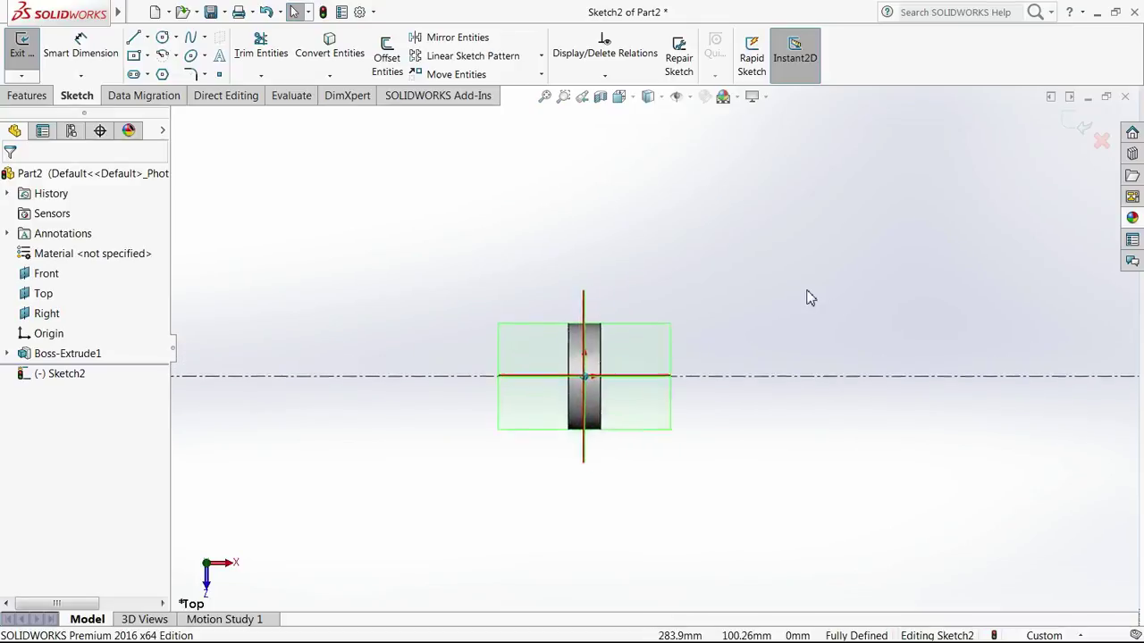
{"action": "scroll", "coordinate": [807, 298], "scroll_direction": "down", "scroll_amount": 4}
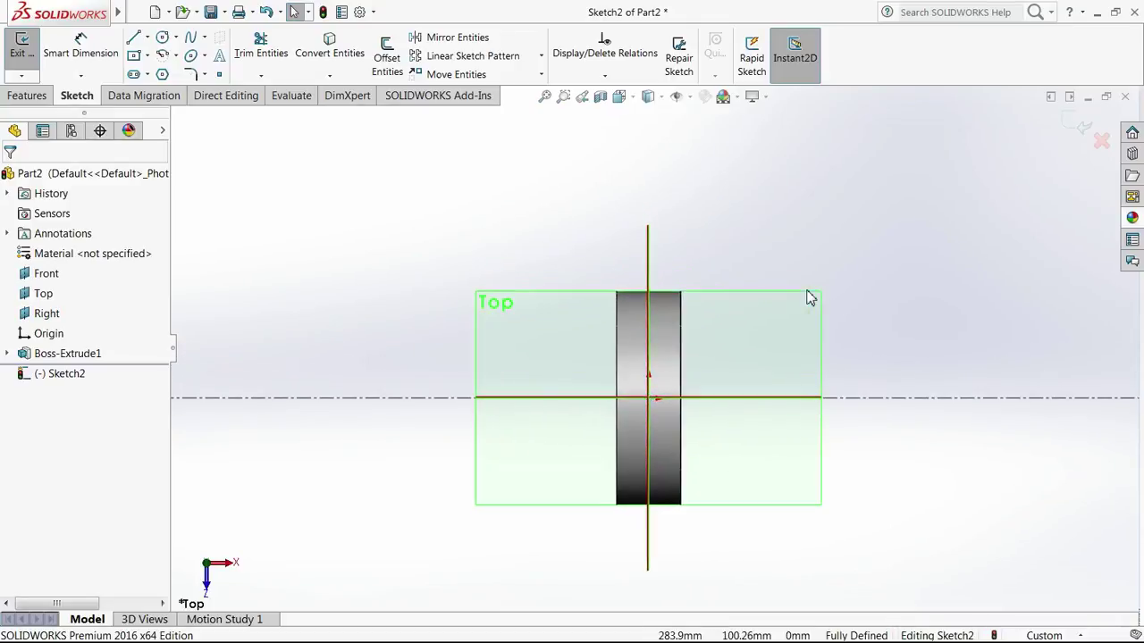
{"action": "scroll", "coordinate": [743, 416], "scroll_direction": "down", "scroll_amount": 2}
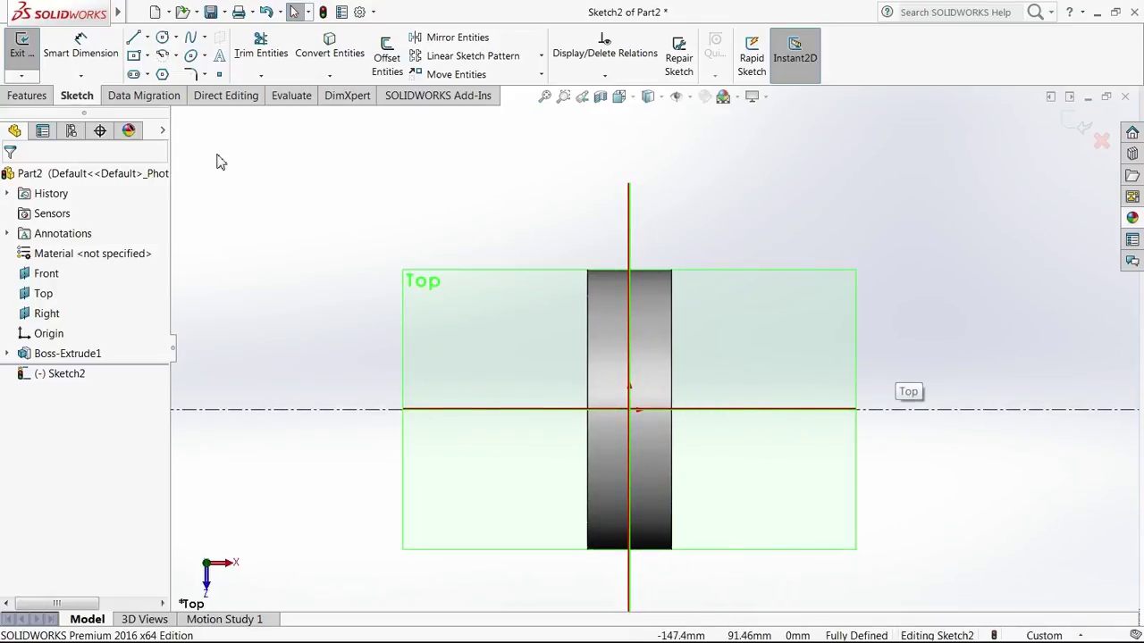
Step: Sketch a closed trapezoid groove profile at the disc's upper-left rim, about 4.1 mm wide at the rim, 3.2 mm at its base and 3 mm deep
{"action": "scroll", "coordinate": [220, 161], "scroll_direction": "down", "scroll_amount": 3}
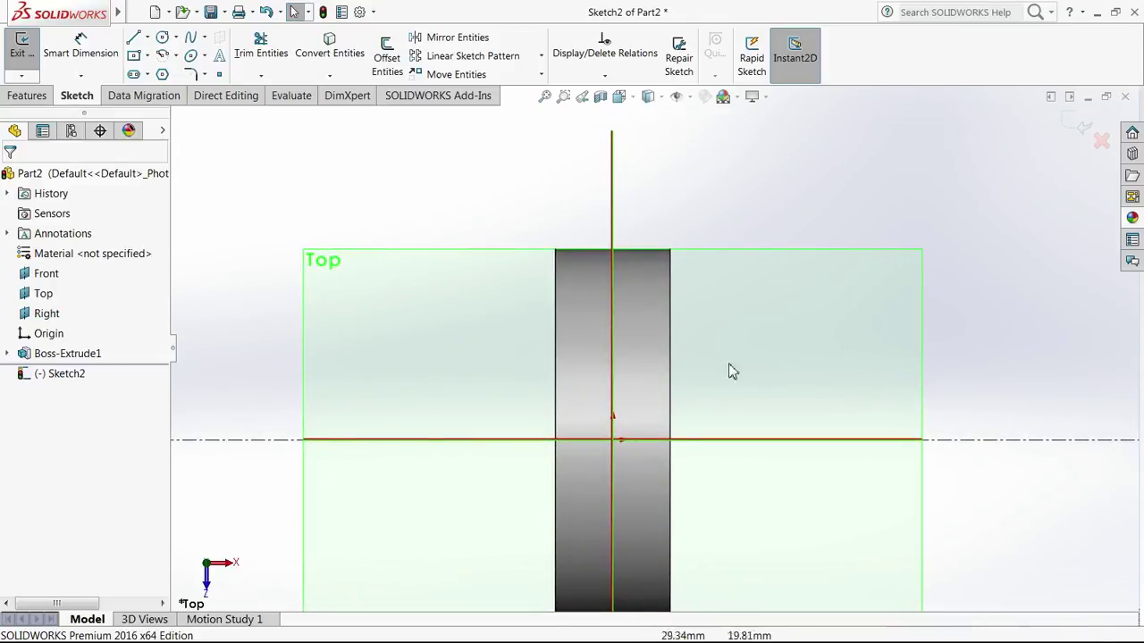
{"action": "scroll", "coordinate": [551, 239], "scroll_direction": "down", "scroll_amount": 8}
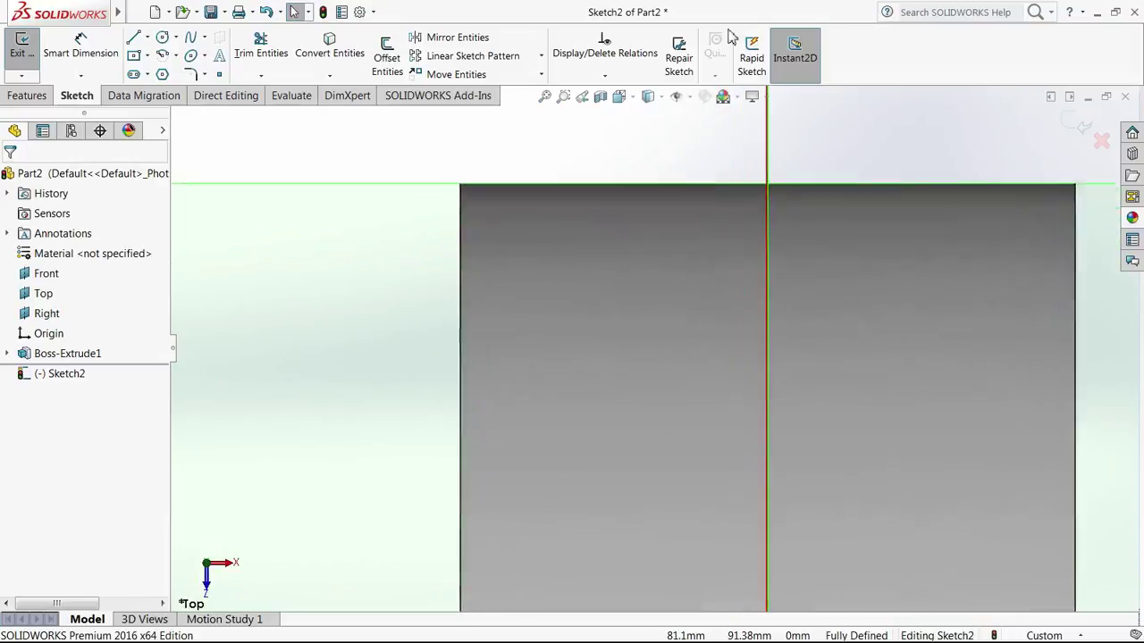
{"action": "scroll", "coordinate": [554, 220], "scroll_direction": "down", "scroll_amount": 3}
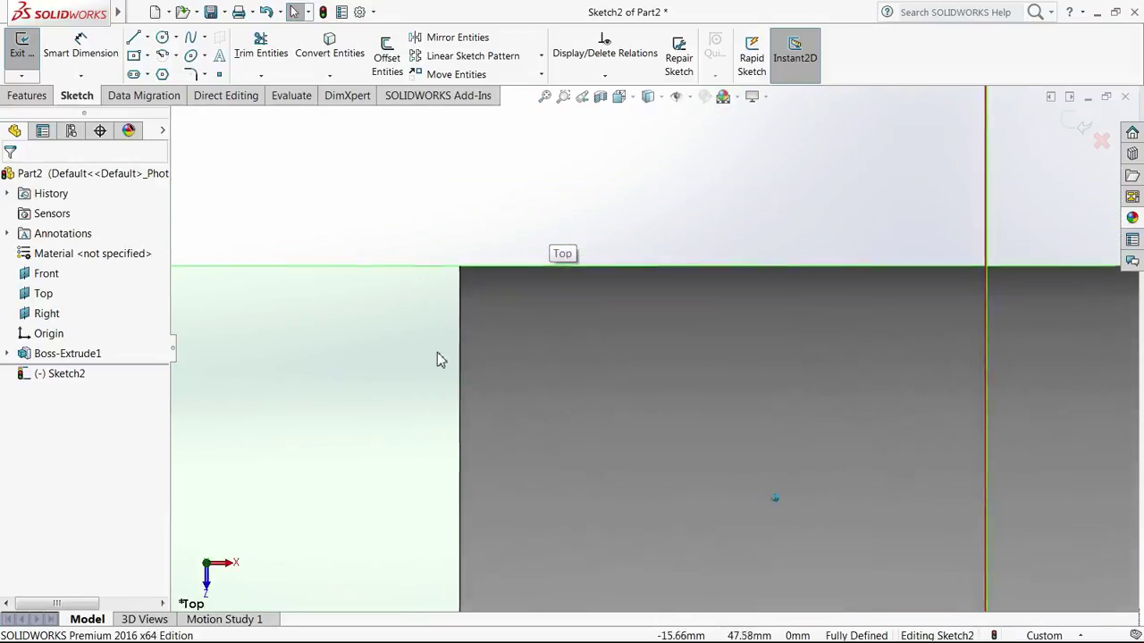
{"action": "left_click", "coordinate": [132, 41]}
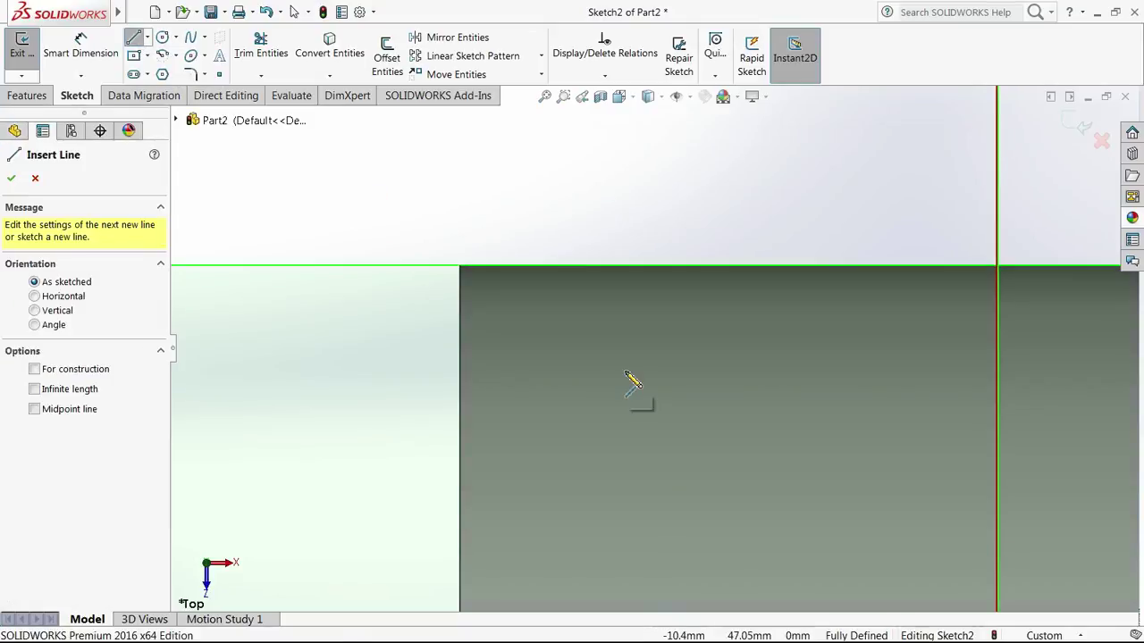
{"action": "scroll", "coordinate": [474, 207], "scroll_direction": "down", "scroll_amount": 1}
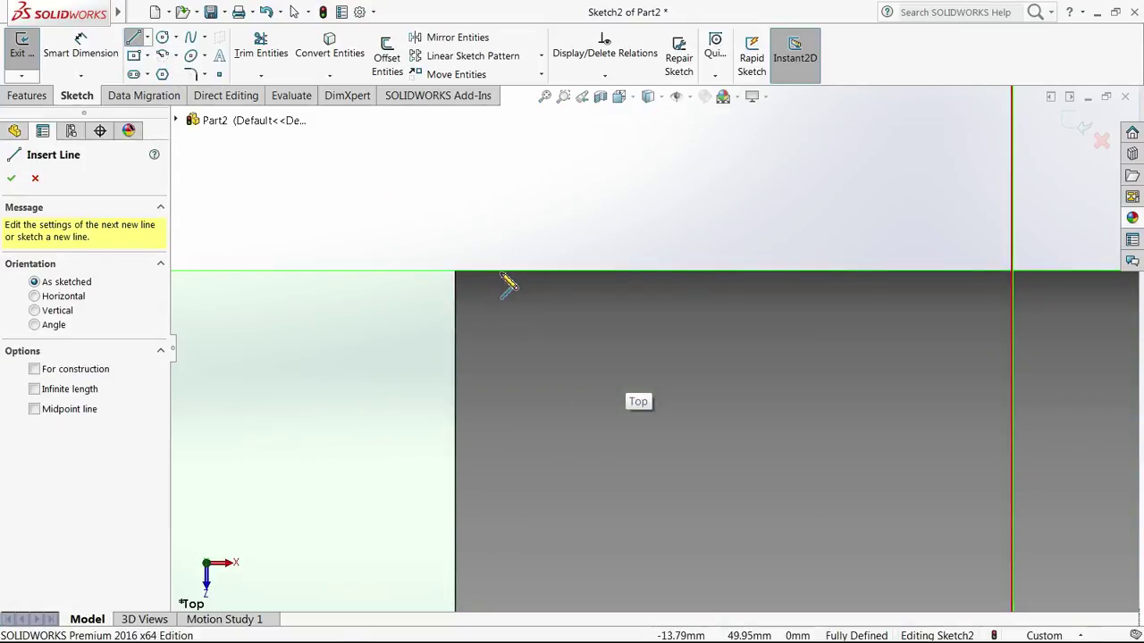
{"action": "left_click", "coordinate": [500, 271]}
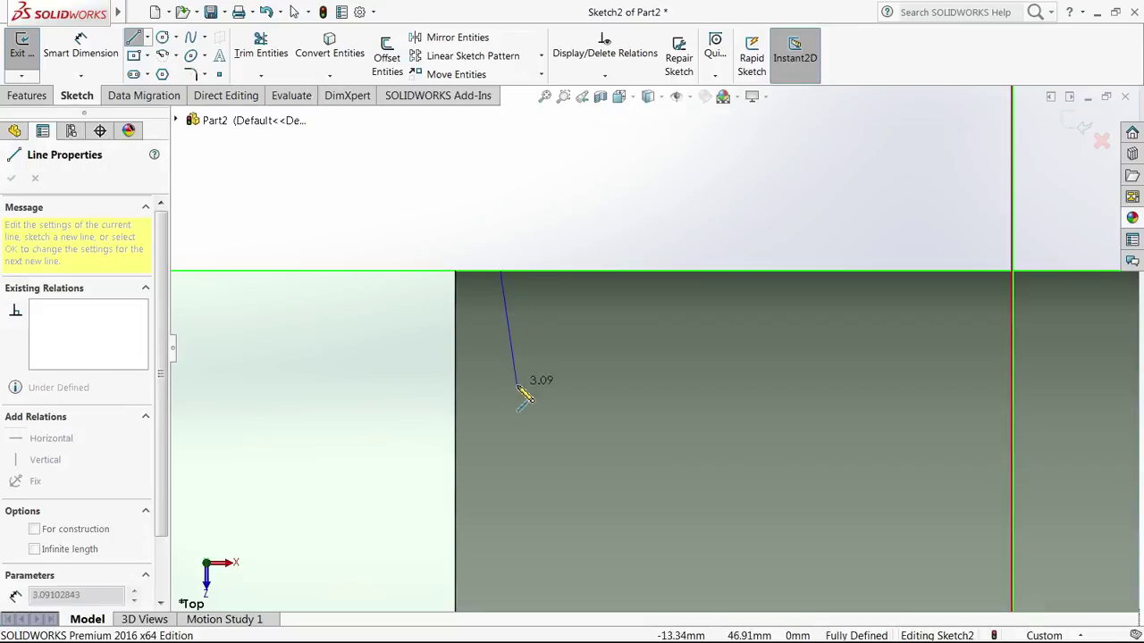
{"action": "left_click", "coordinate": [516, 386]}
{"action": "left_click", "coordinate": [636, 385]}
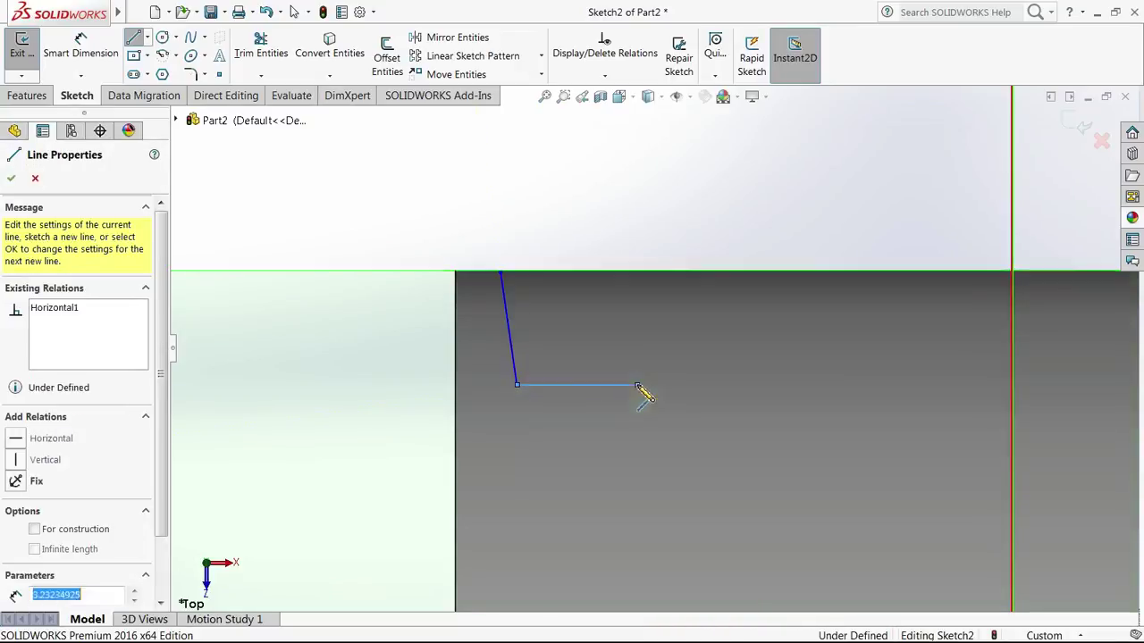
{"action": "left_click", "coordinate": [653, 272]}
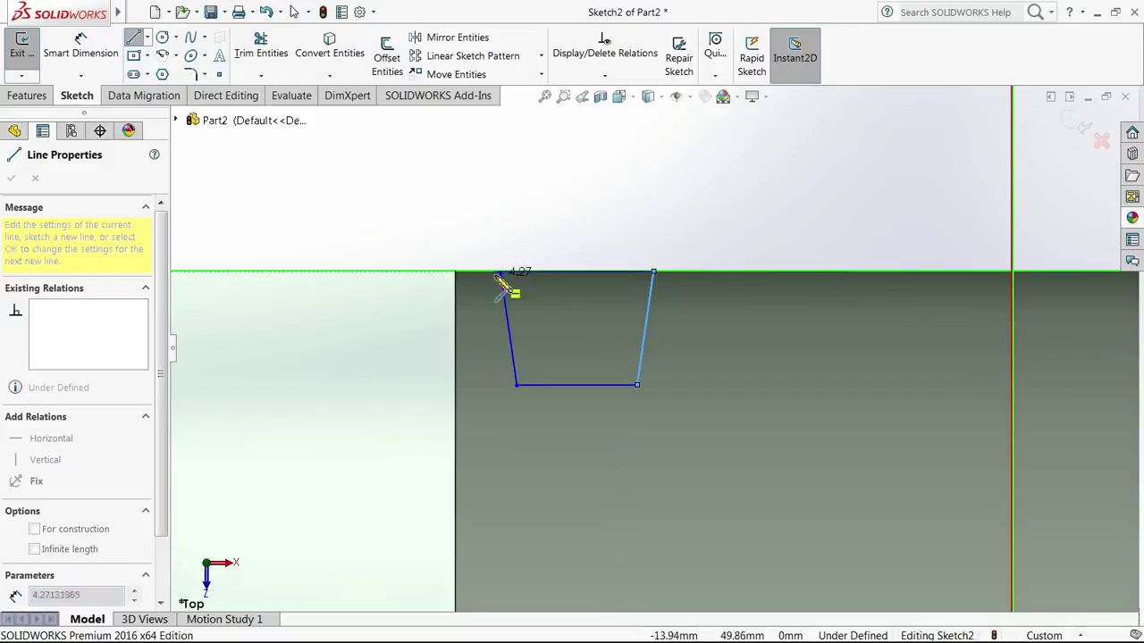
{"action": "left_click", "coordinate": [501, 272]}
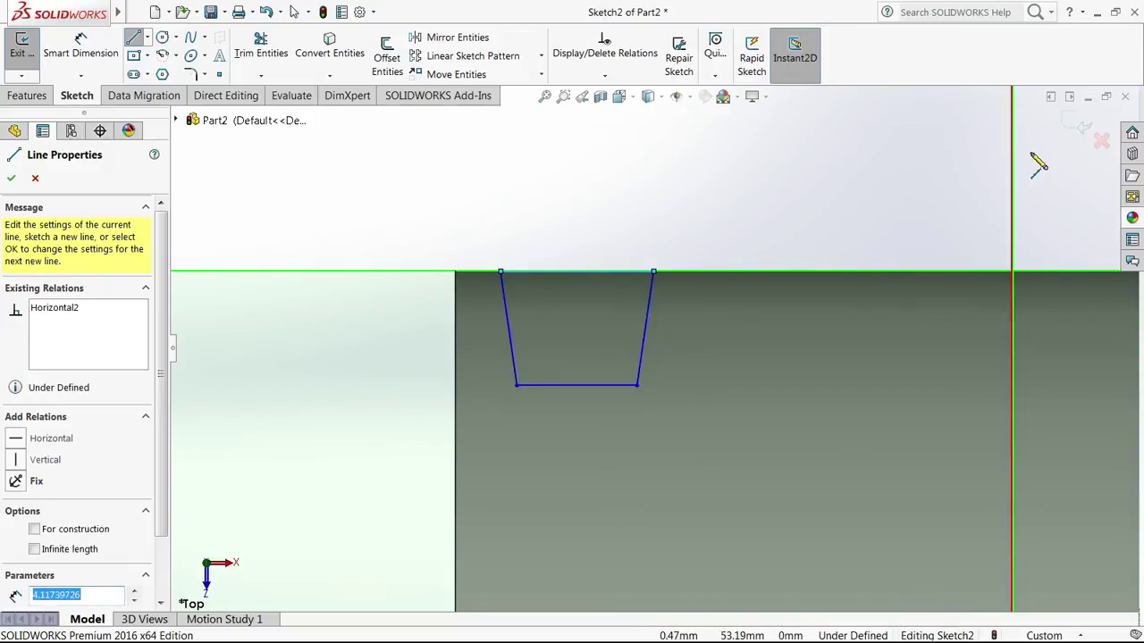
{"action": "scroll", "coordinate": [882, 174], "scroll_direction": "up", "scroll_amount": 1}
{"action": "scroll", "coordinate": [876, 163], "scroll_direction": "up", "scroll_amount": 2}
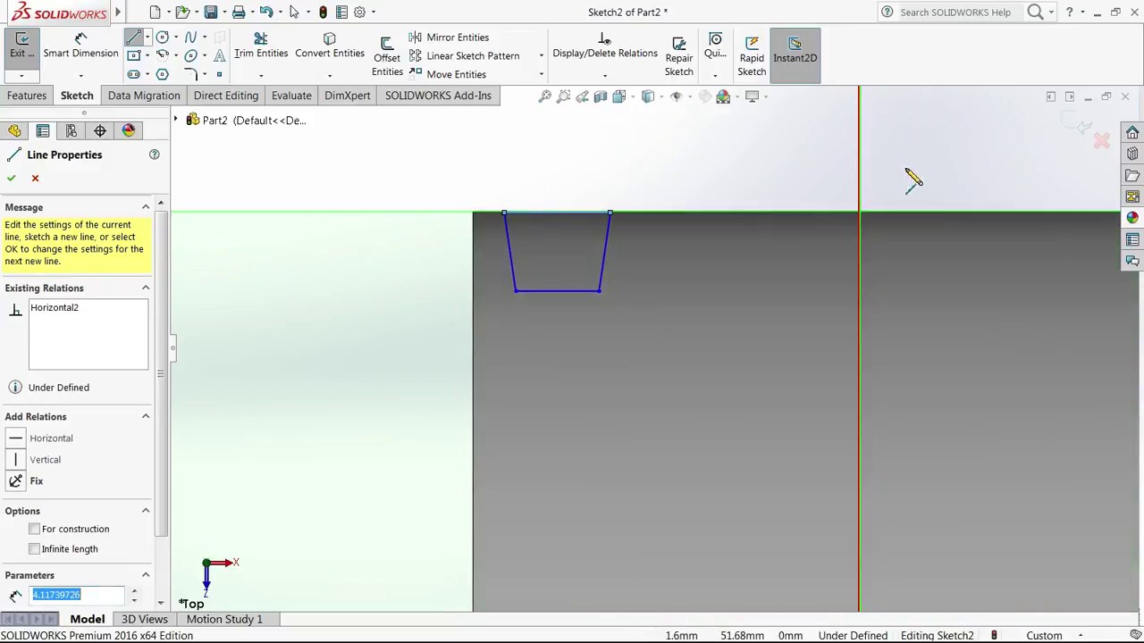
{"action": "left_click", "coordinate": [10, 180]}
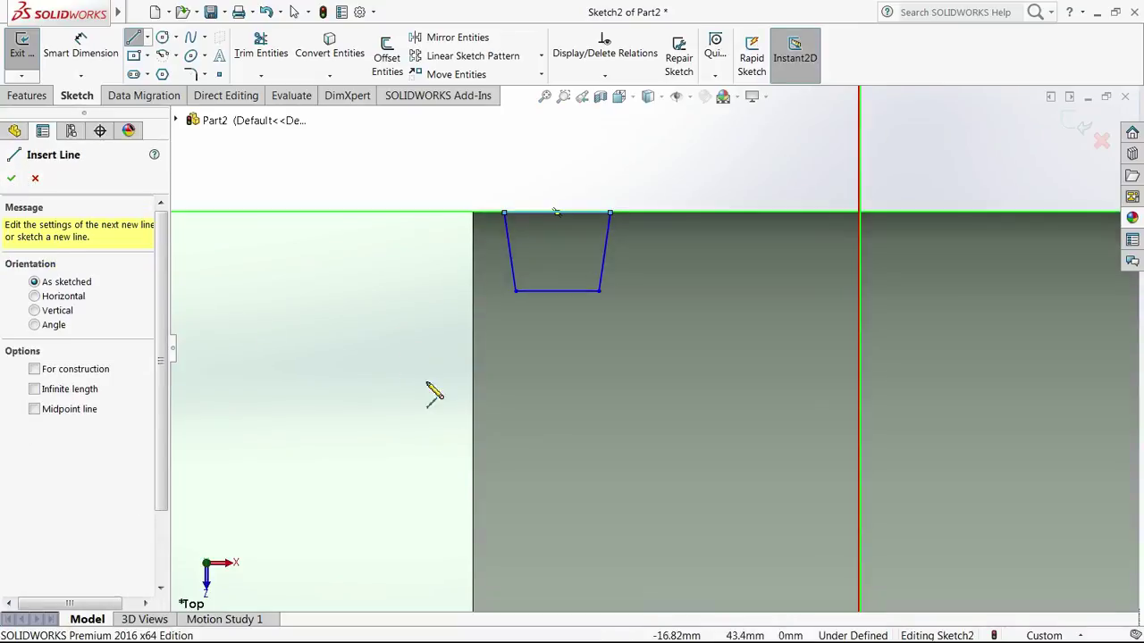
{"action": "left_click", "coordinate": [12, 179]}
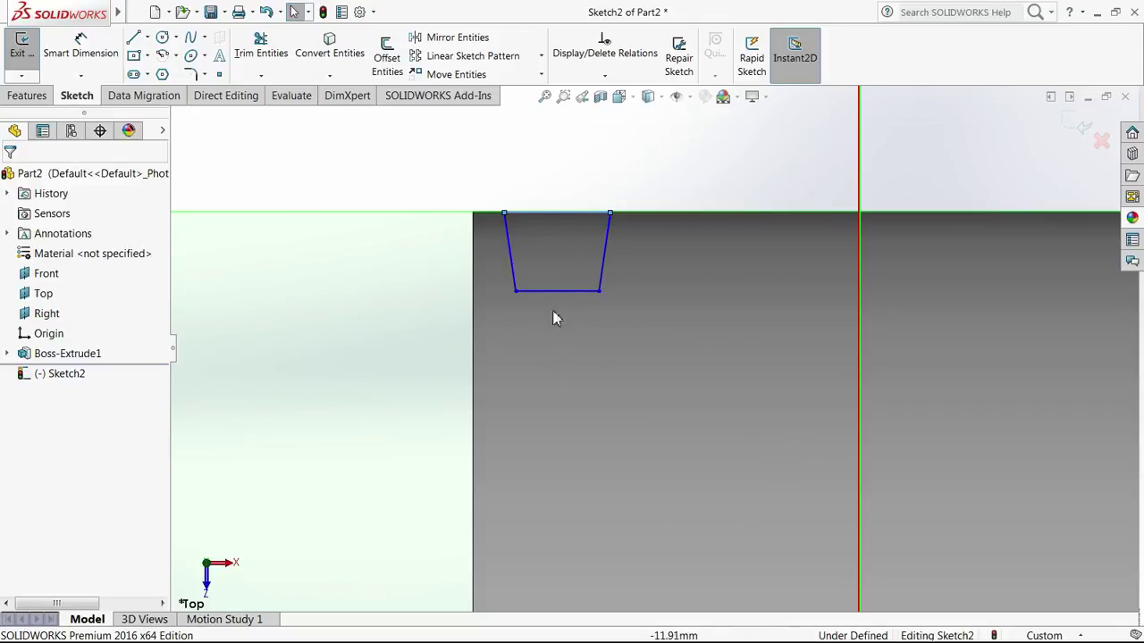
Step: Sketch a vertical centerline about 8.9 mm long down from the middle of the groove profile's rim line
{"action": "left_click", "coordinate": [134, 40]}
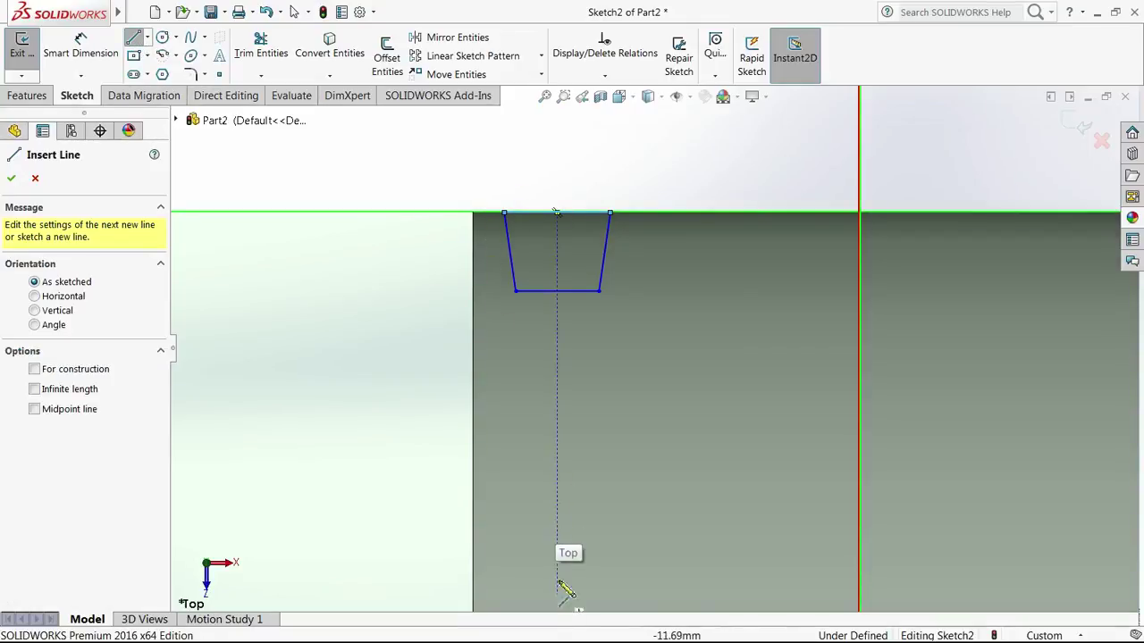
{"action": "key", "text": "Escape"}
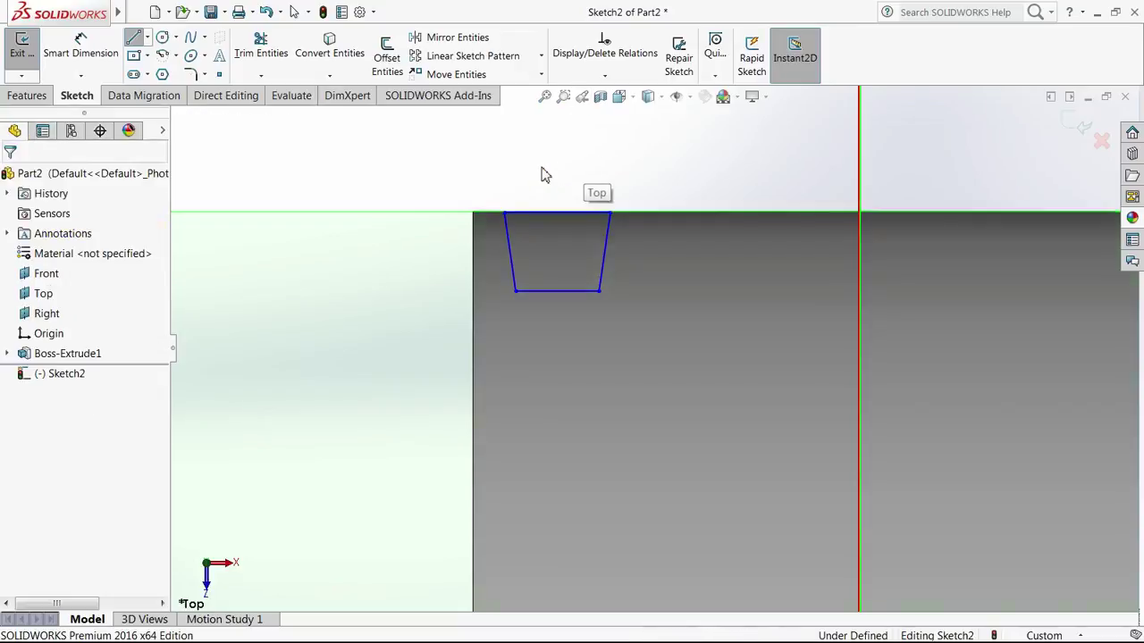
{"action": "left_click", "coordinate": [132, 41]}
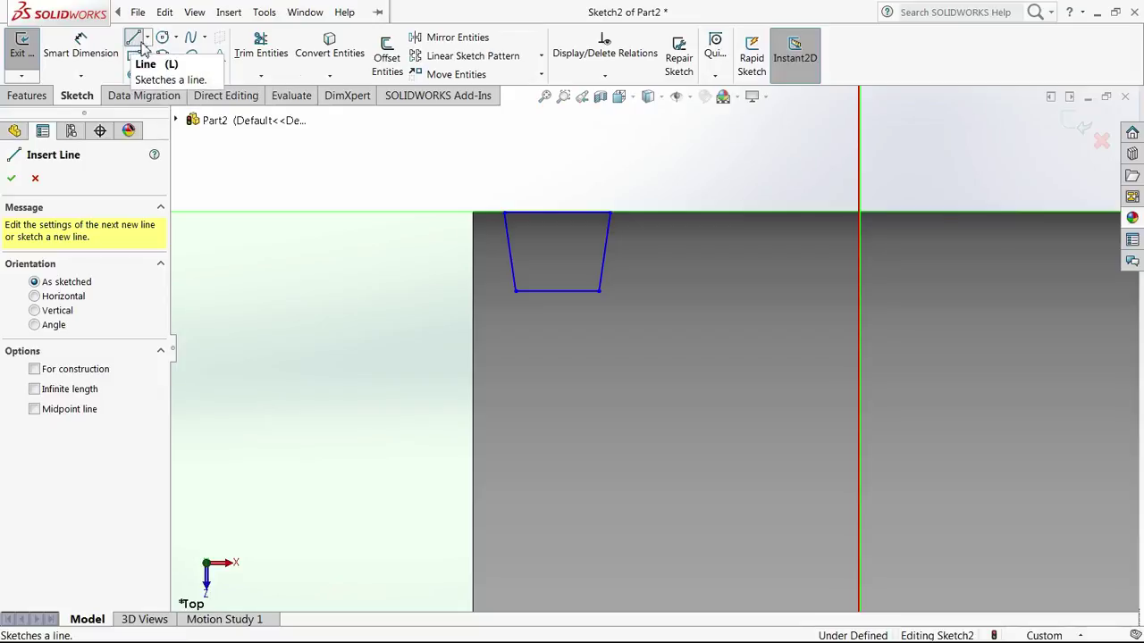
{"action": "left_click", "coordinate": [148, 40]}
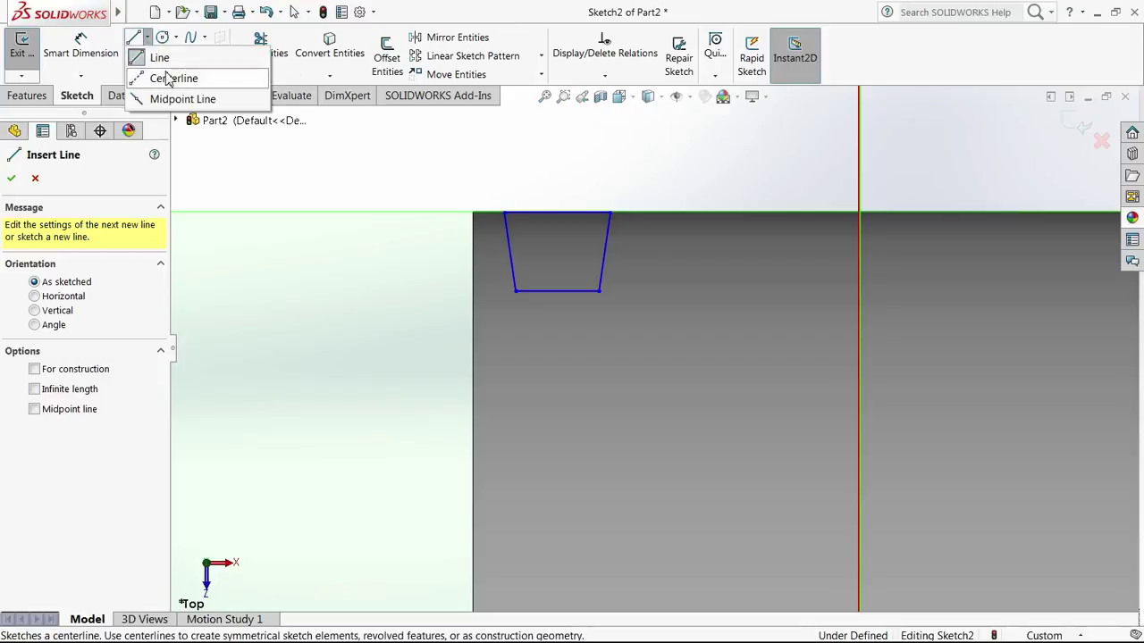
{"action": "left_click", "coordinate": [161, 77]}
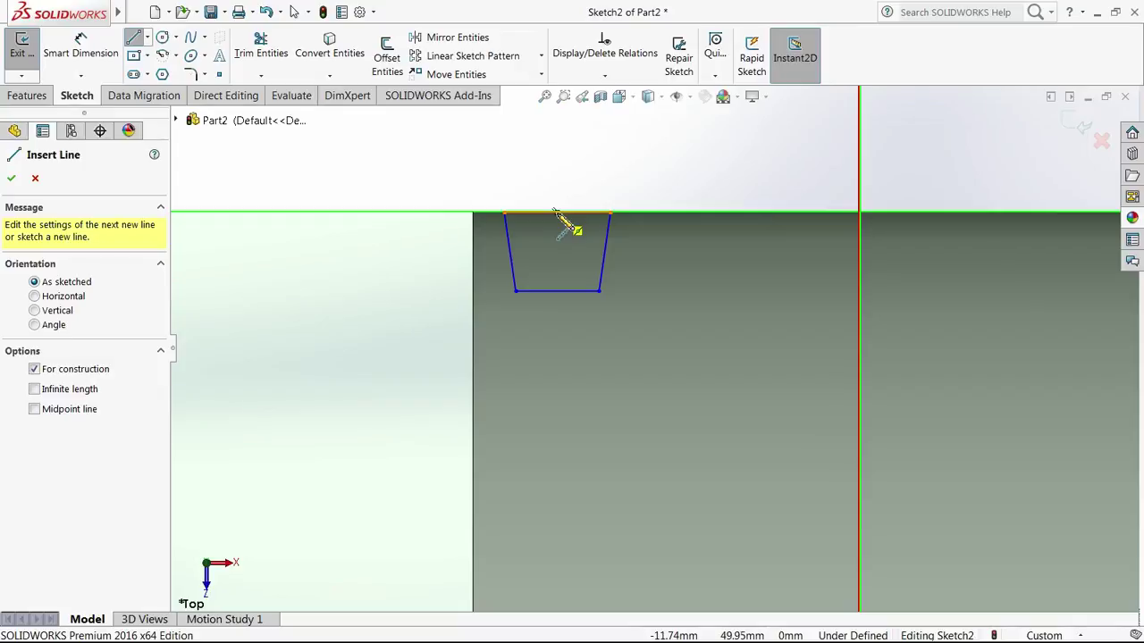
{"action": "left_click", "coordinate": [554, 213]}
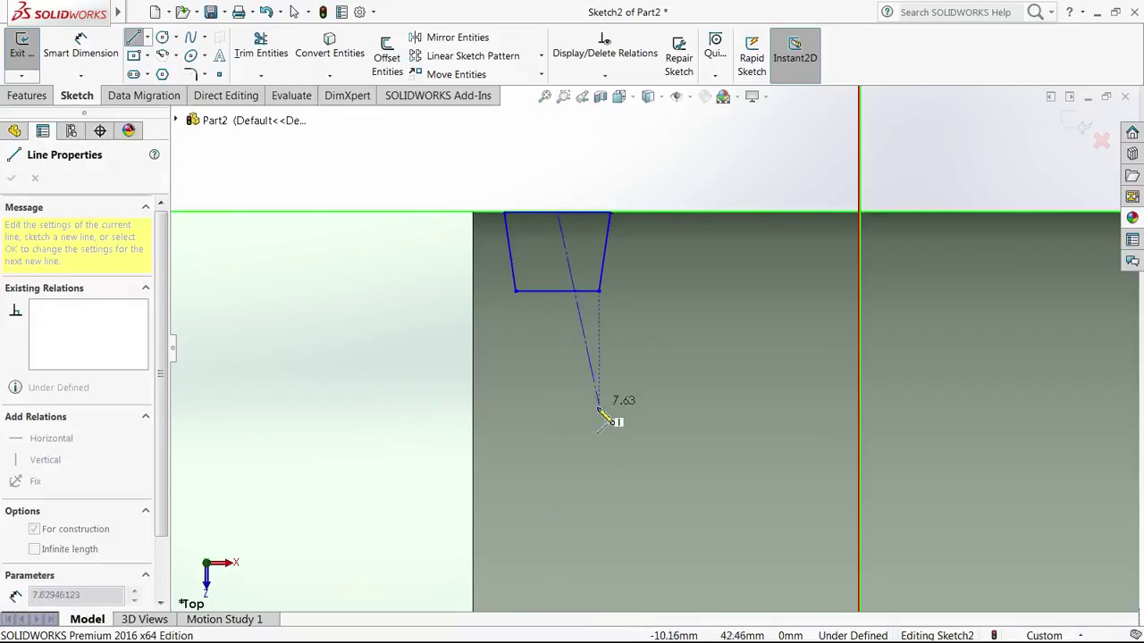
{"action": "left_click", "coordinate": [558, 443]}
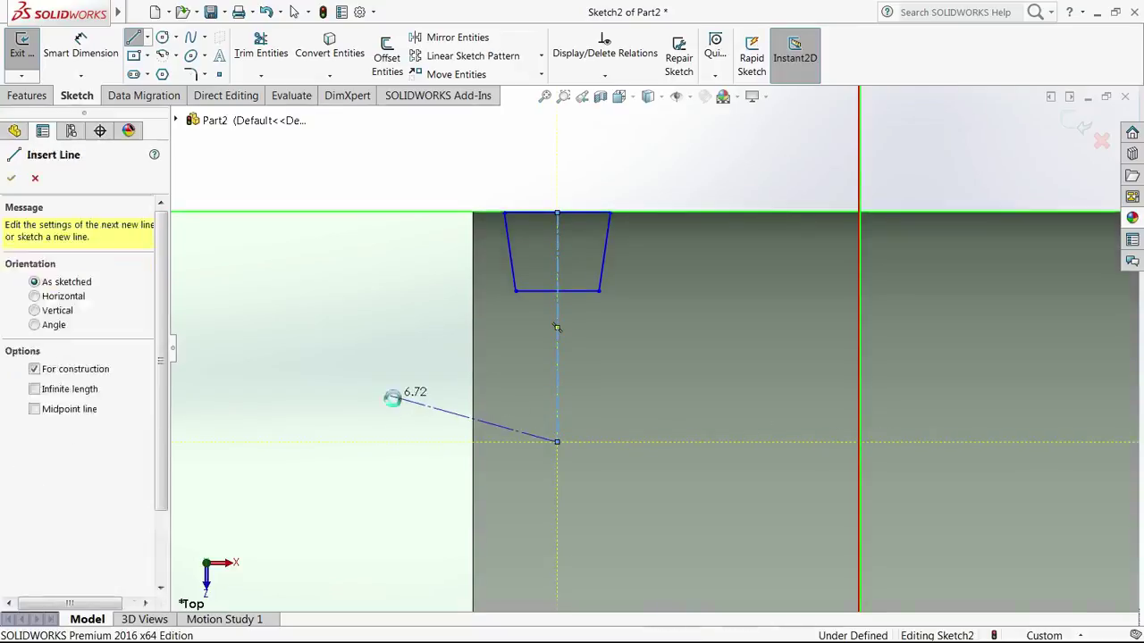
{"action": "key", "text": "Escape"}
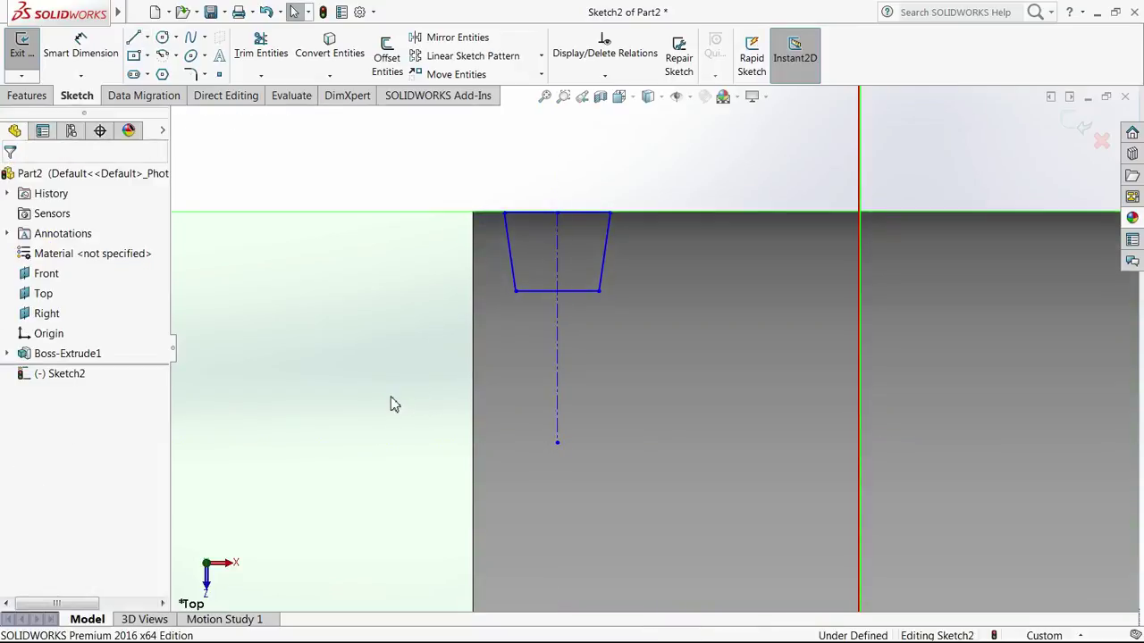
Step: Make the groove's vertical centerline infinite in length
{"action": "left_click", "coordinate": [558, 341]}
{"action": "left_click", "coordinate": [66, 473]}
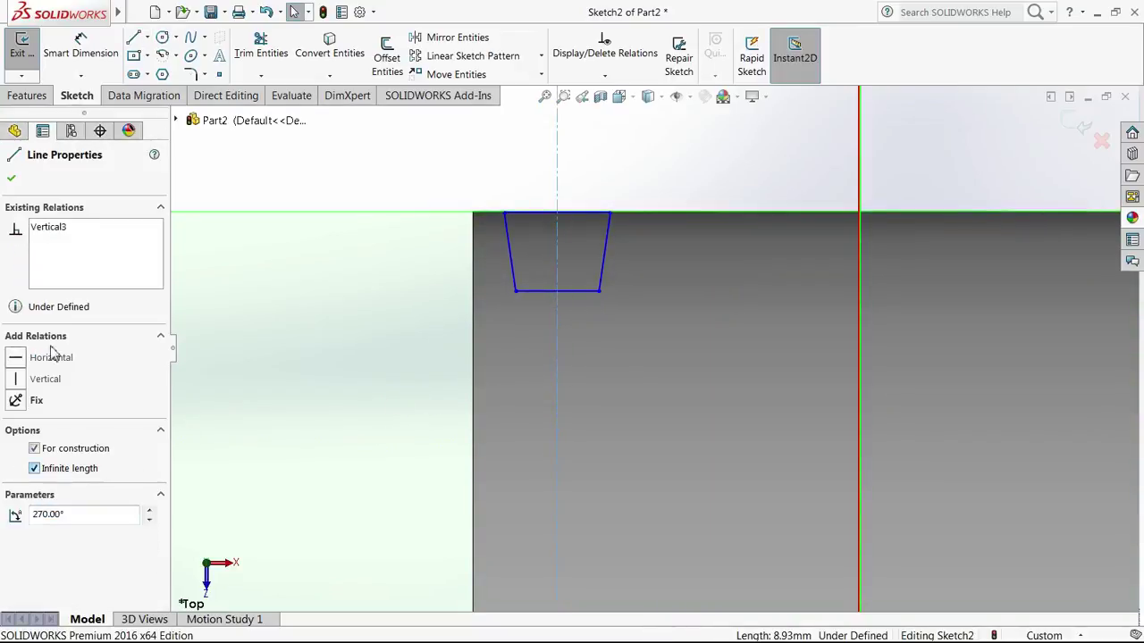
{"action": "left_click", "coordinate": [12, 178]}
{"action": "left_click", "coordinate": [462, 393]}
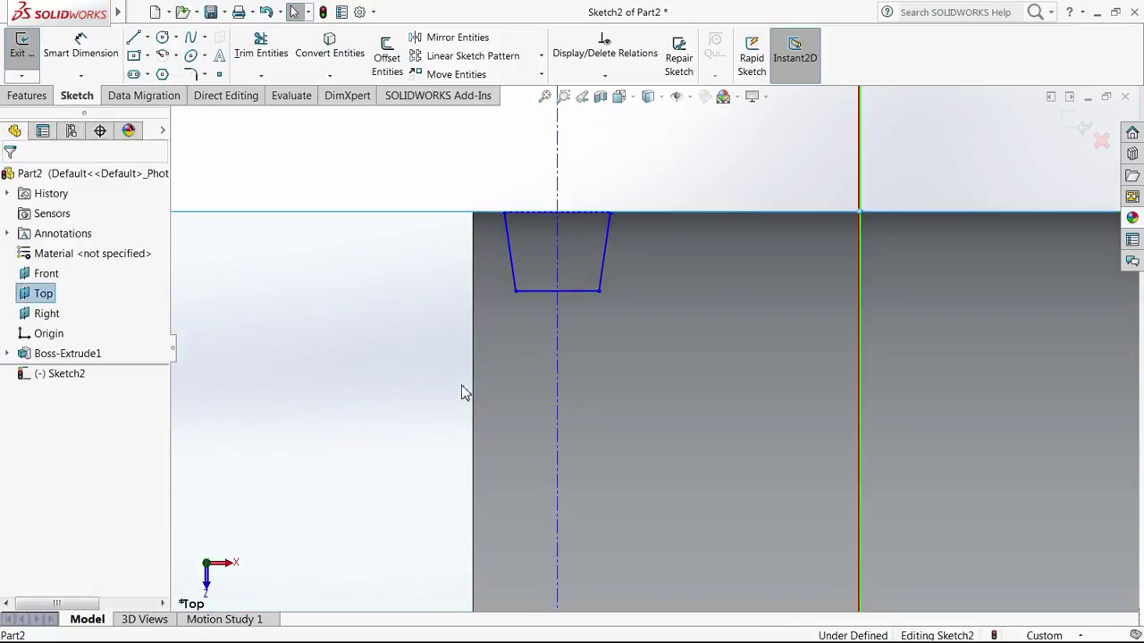
Step: Move the vertical centerline sideways off the groove profile and back to its middle to test whether it is attached
{"action": "left_click", "coordinate": [558, 205]}
{"action": "left_click", "coordinate": [558, 213]}
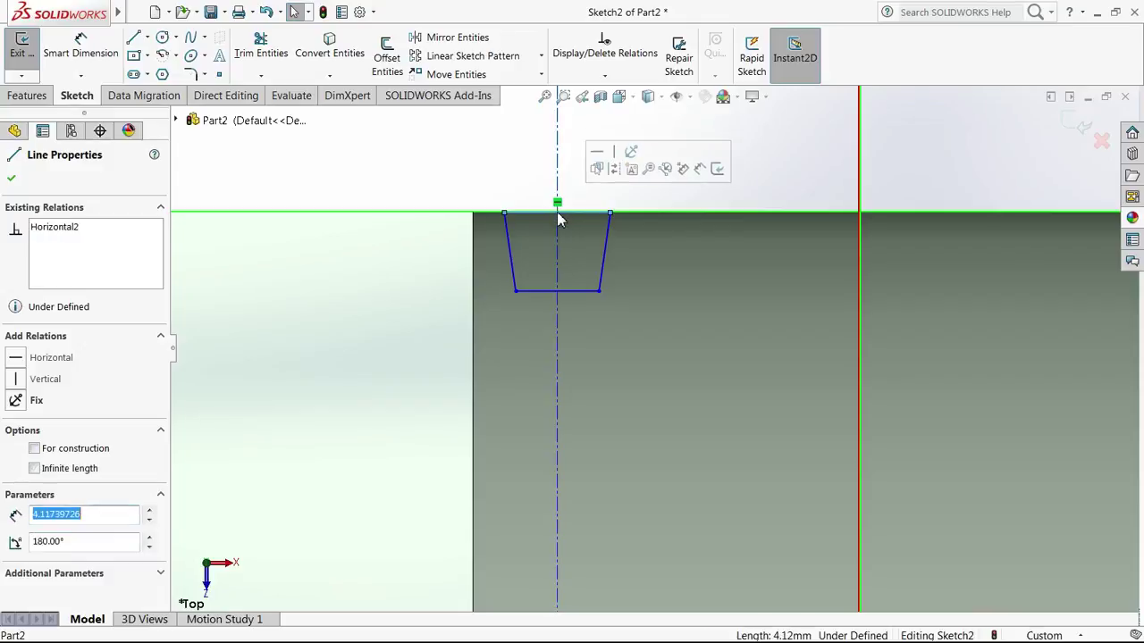
{"action": "left_click", "coordinate": [562, 195]}
{"action": "left_click", "coordinate": [559, 197]}
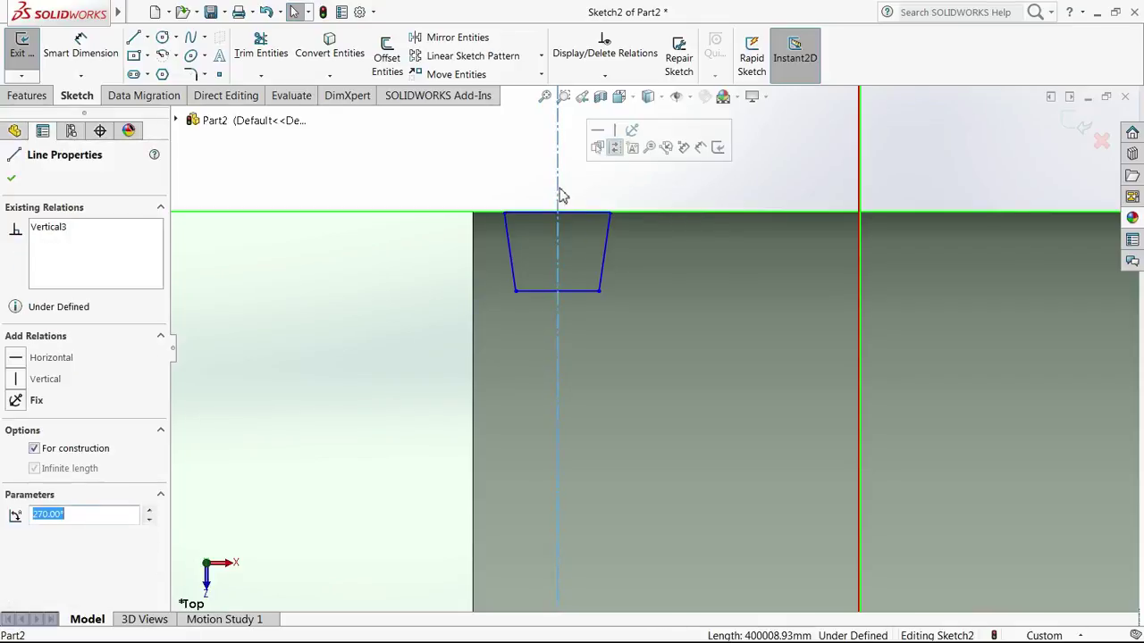
{"action": "left_click_drag", "start_coordinate": [559, 197], "coordinate": [658, 192]}
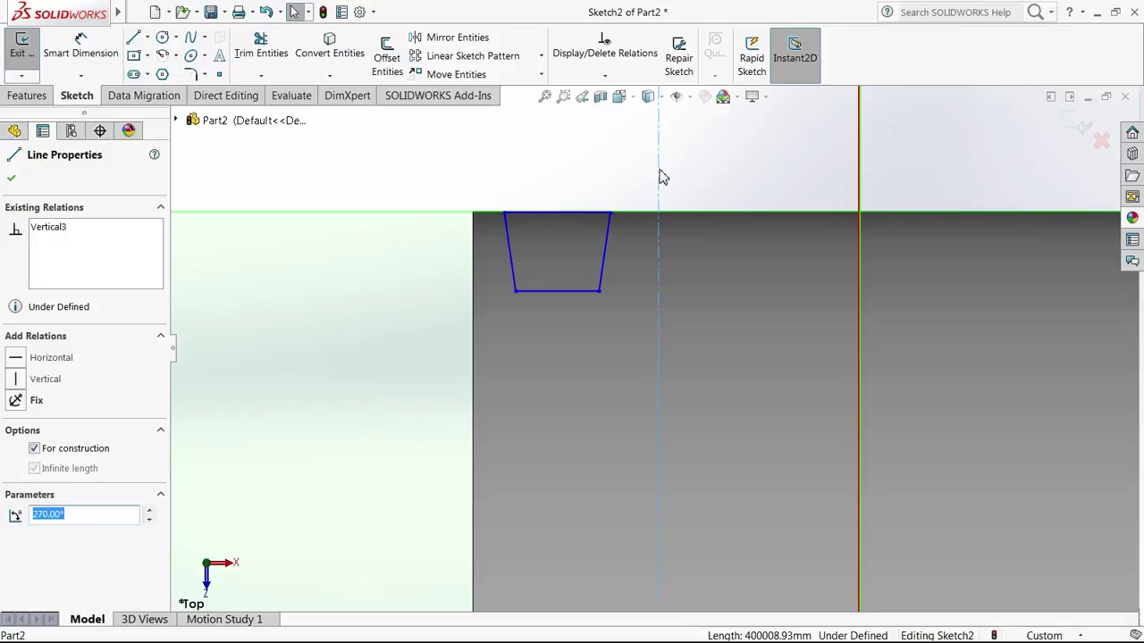
{"action": "left_click_drag", "start_coordinate": [661, 177], "coordinate": [560, 179]}
Step: Add a coincident relation between the midpoint of the groove profile's rim line and the vertical centerline
{"action": "scroll", "coordinate": [722, 212], "scroll_direction": "down", "scroll_amount": 6}
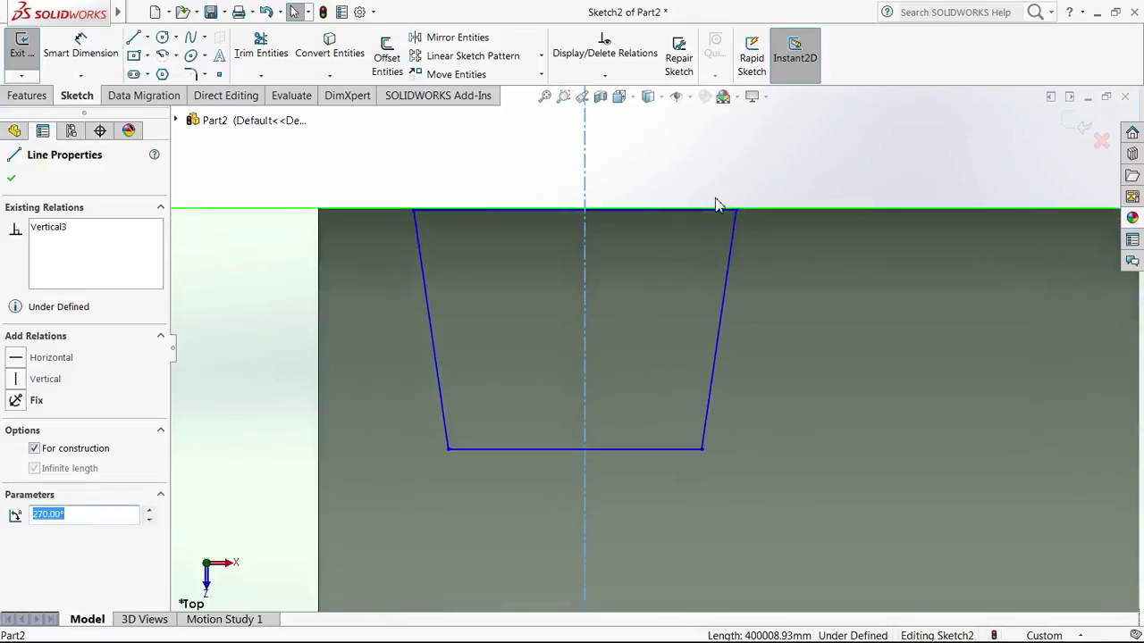
{"action": "scroll", "coordinate": [716, 198], "scroll_direction": "down", "scroll_amount": 1}
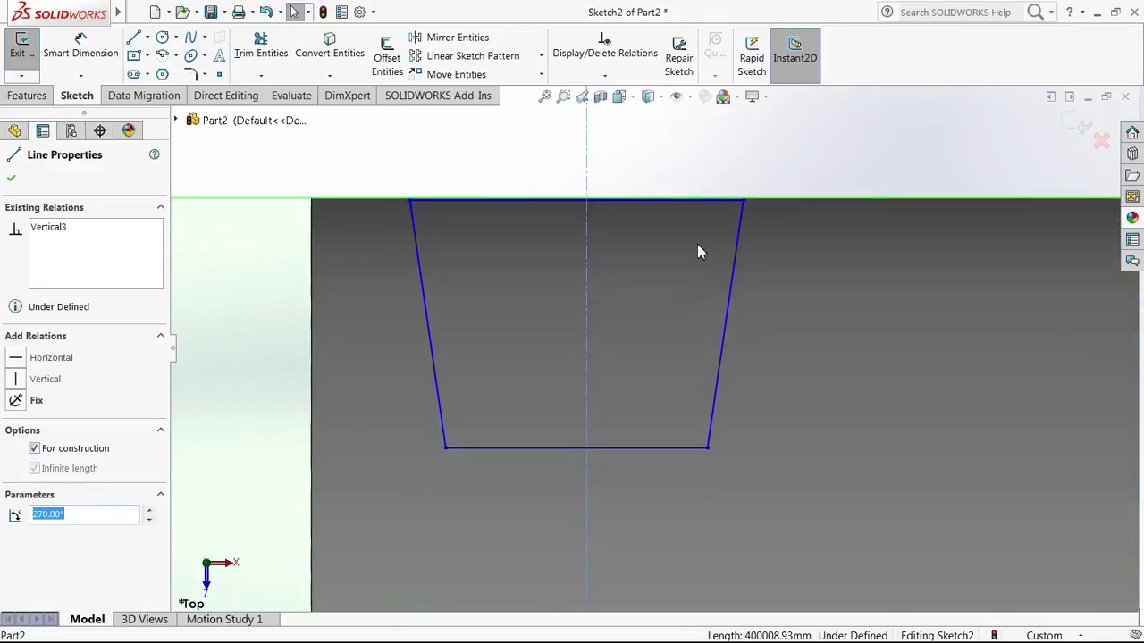
{"action": "left_click", "coordinate": [678, 202]}
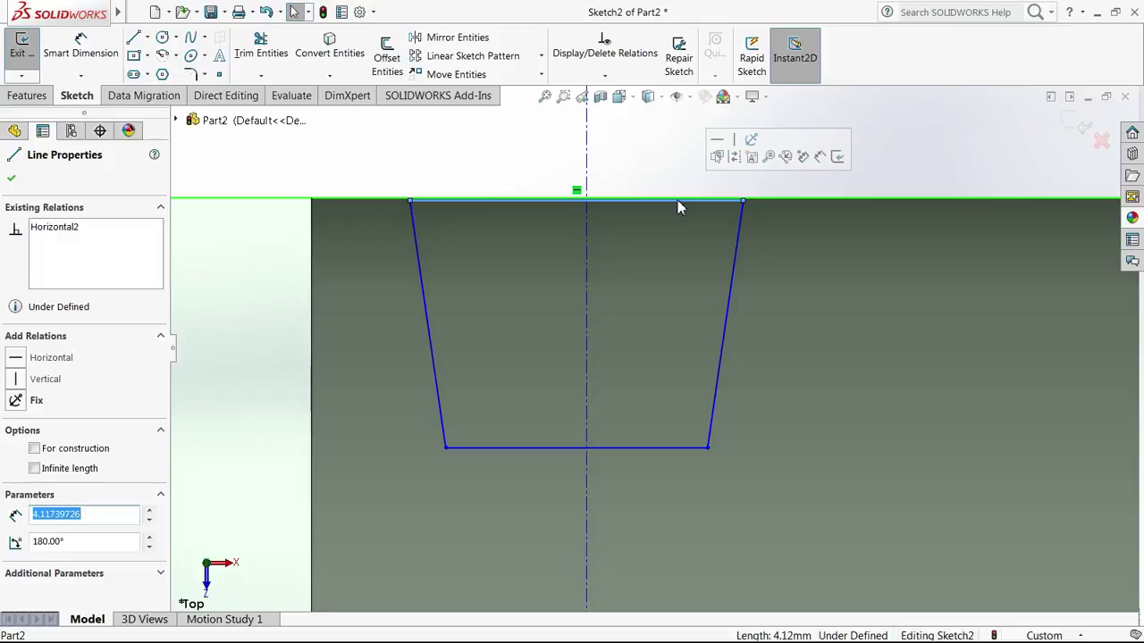
{"action": "right_click", "coordinate": [679, 206]}
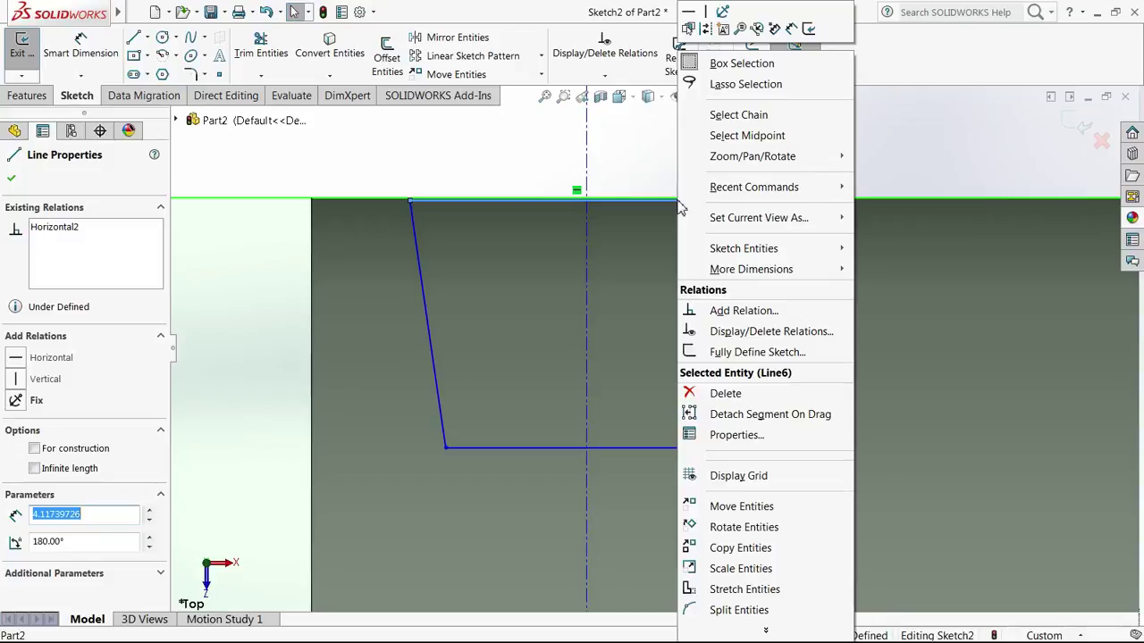
{"action": "left_click", "coordinate": [746, 137]}
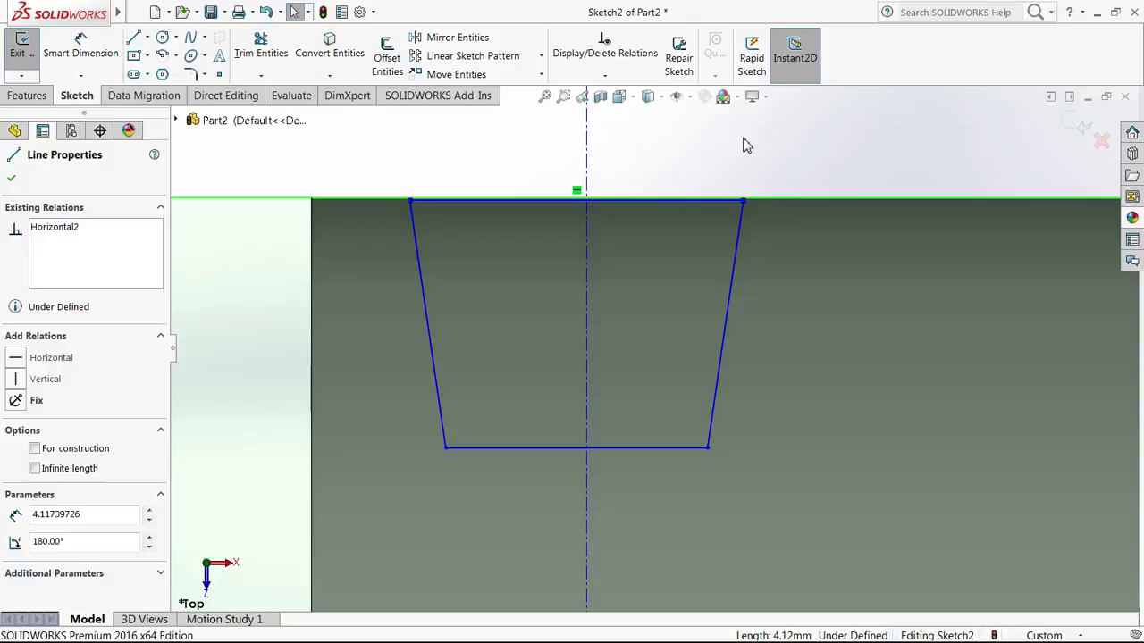
{"action": "left_click", "coordinate": [588, 165], "text": "ctrl"}
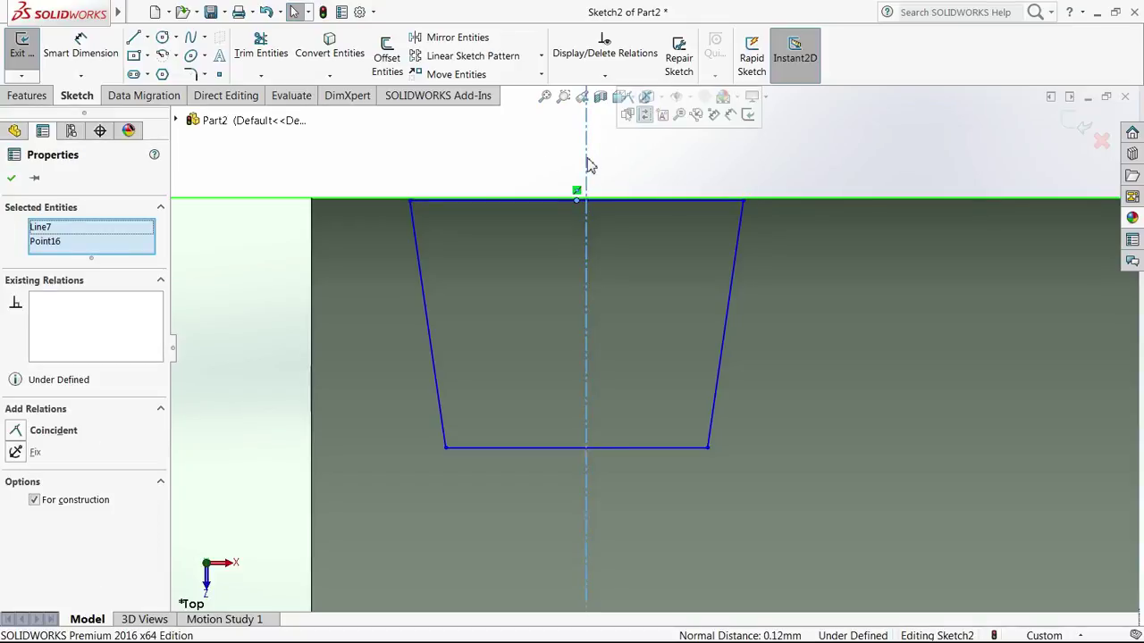
{"action": "left_click", "coordinate": [45, 229]}
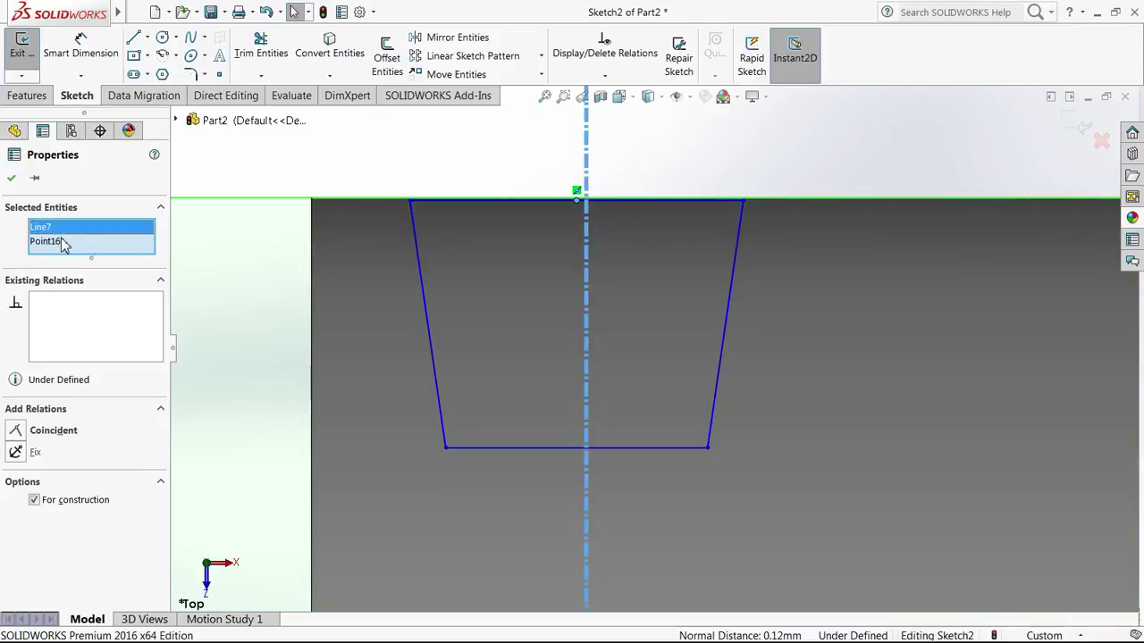
{"action": "left_click", "coordinate": [62, 243]}
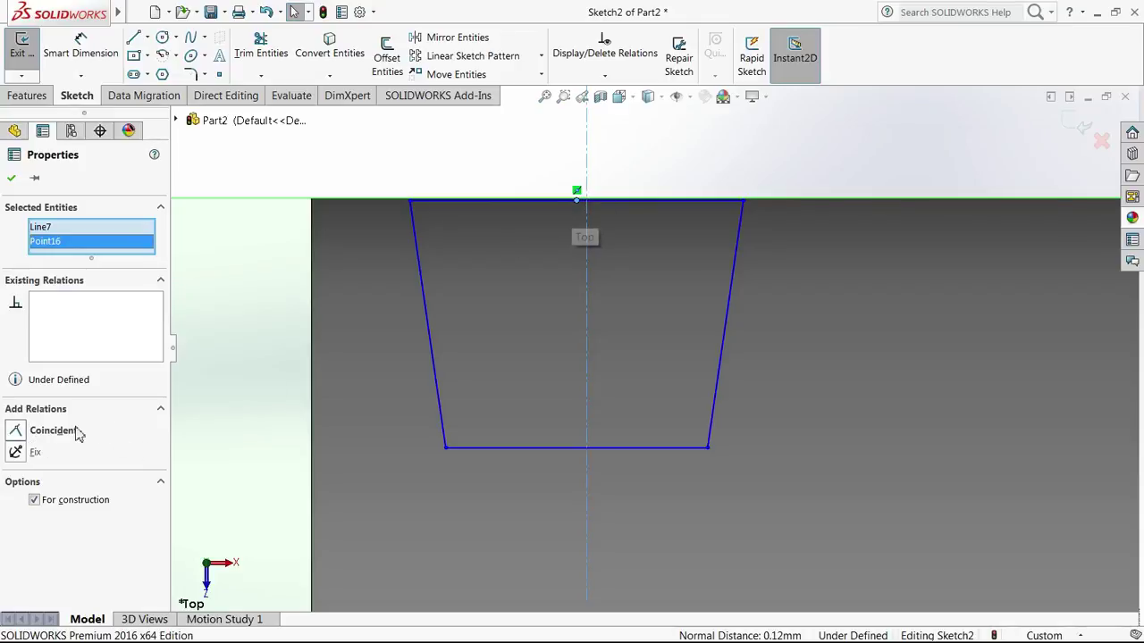
{"action": "left_click", "coordinate": [16, 430]}
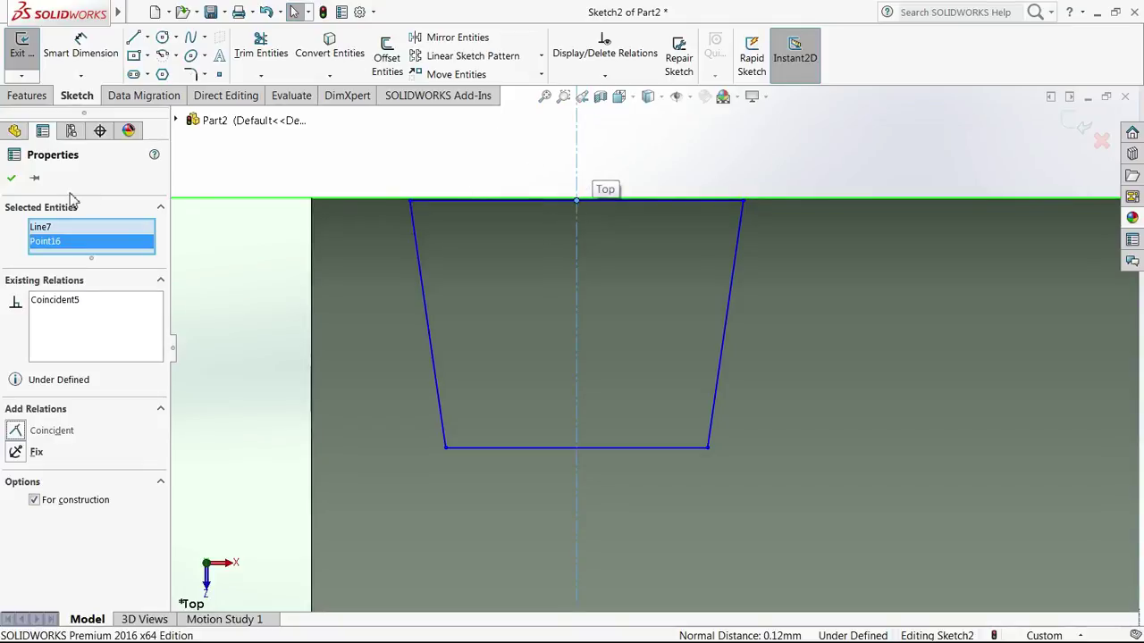
{"action": "left_click", "coordinate": [11, 179]}
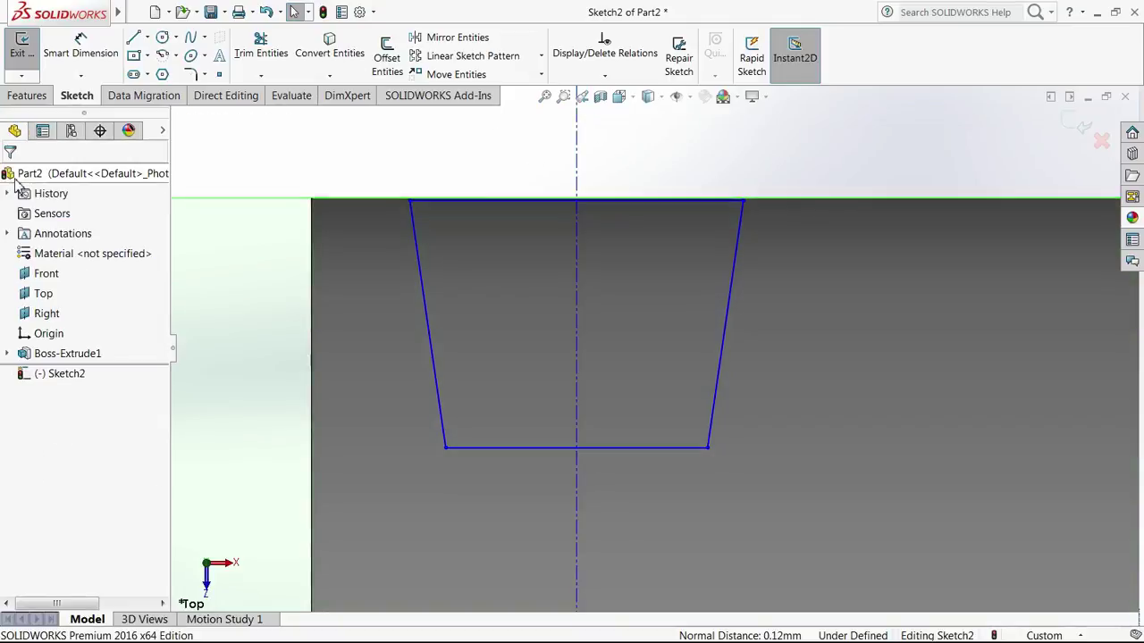
Step: Add a coincident relation between the midpoint of the groove profile's base line and the vertical centerline
{"action": "left_click", "coordinate": [541, 448]}
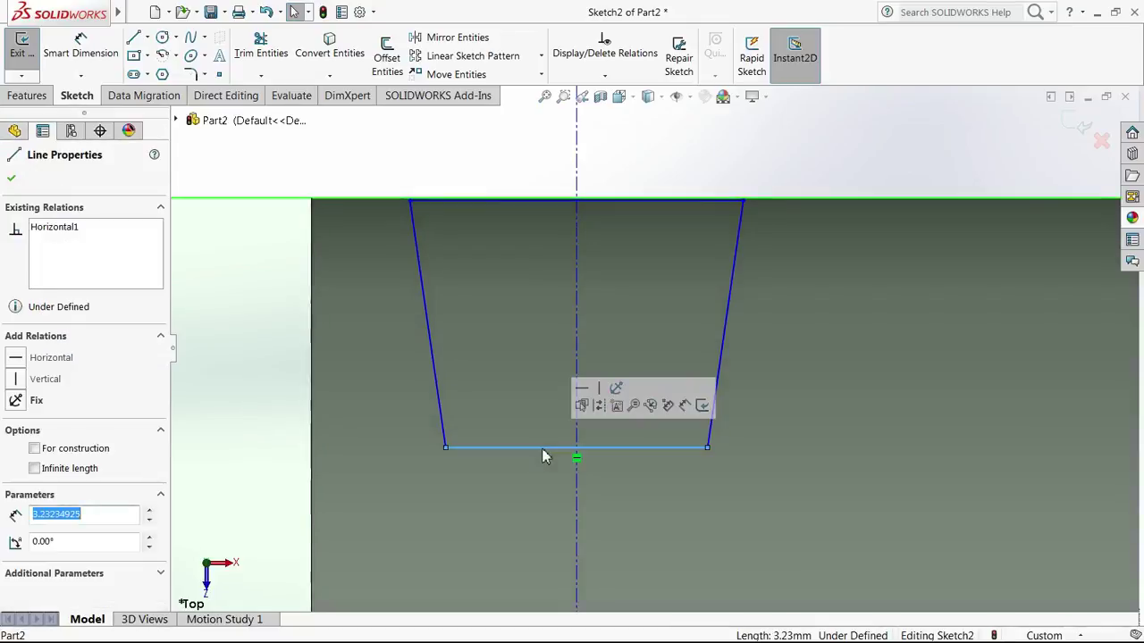
{"action": "right_click", "coordinate": [542, 448]}
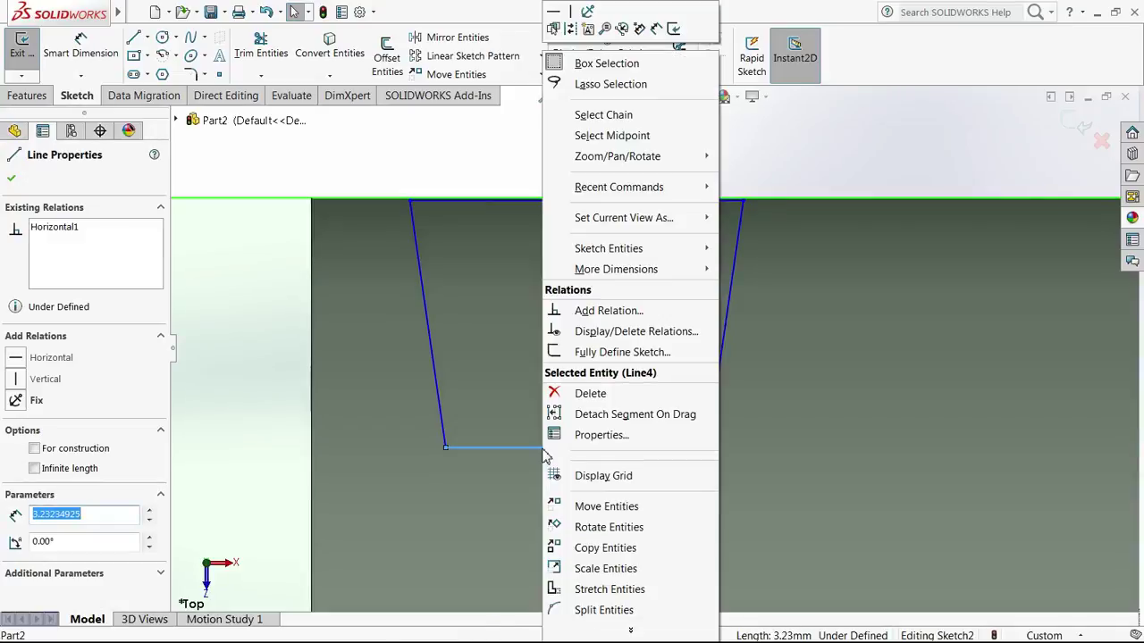
{"action": "left_click", "coordinate": [616, 140]}
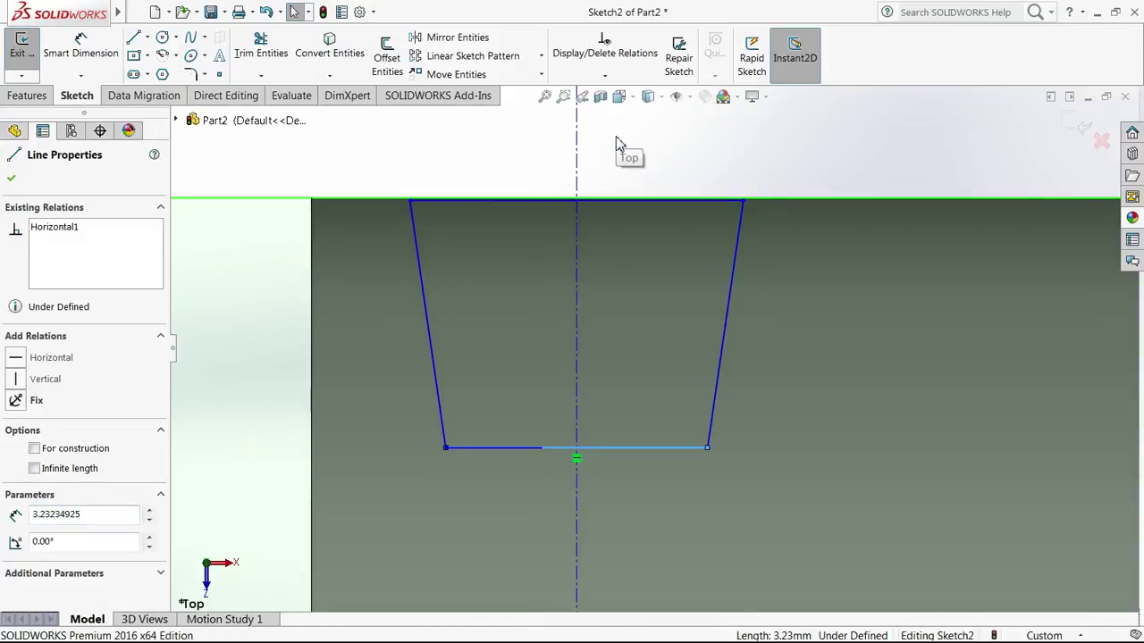
{"action": "left_click", "coordinate": [576, 273], "text": "ctrl"}
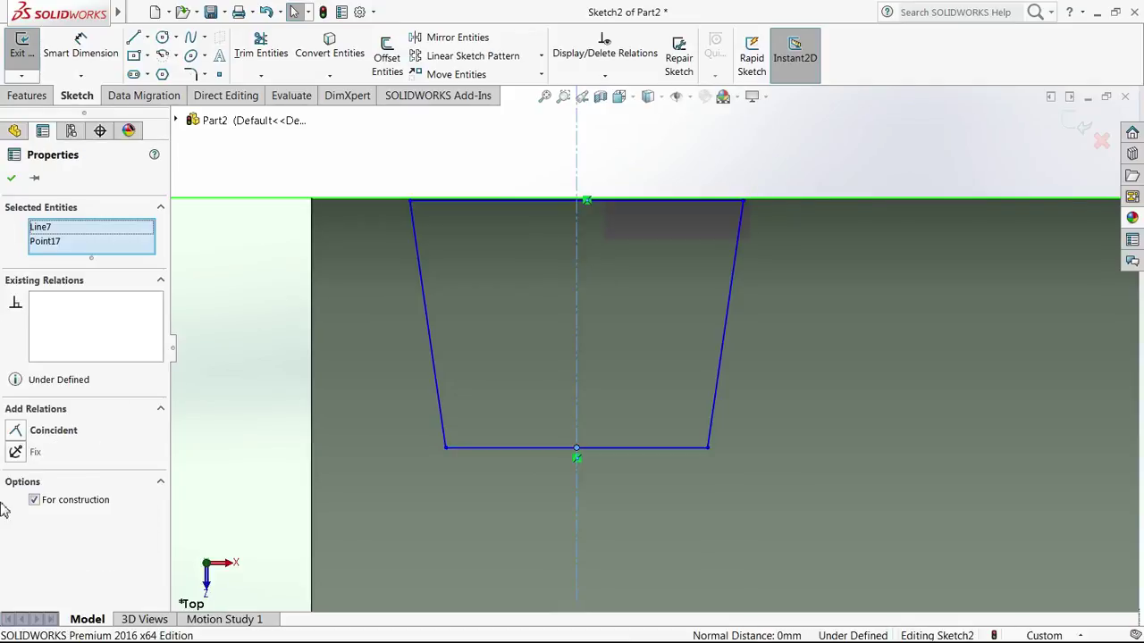
{"action": "left_click", "coordinate": [17, 431]}
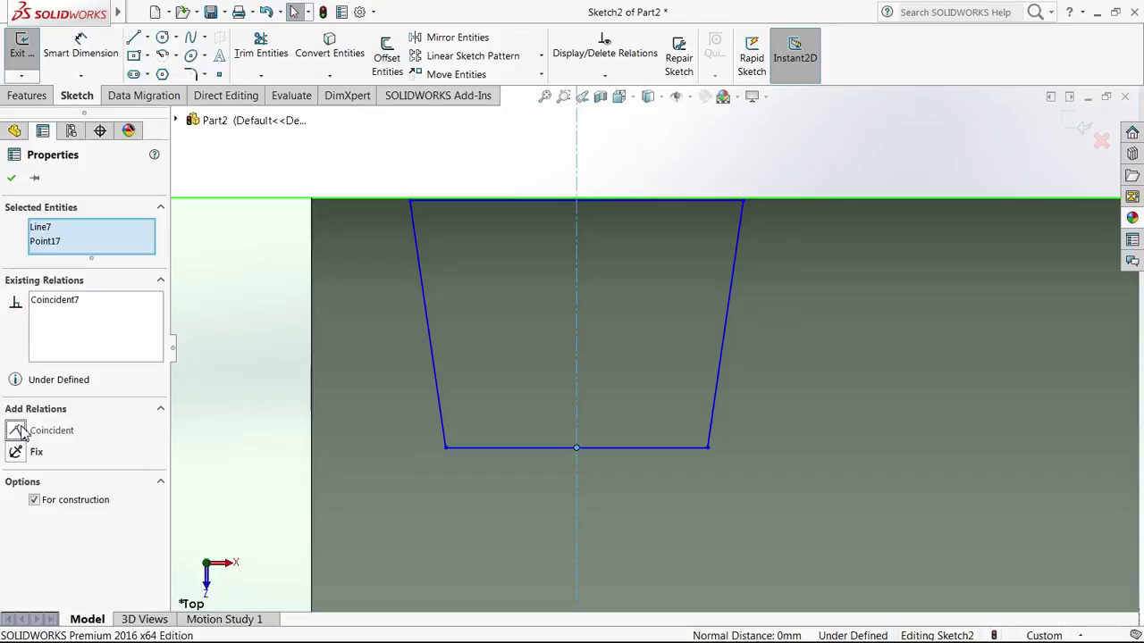
{"action": "left_click", "coordinate": [54, 305]}
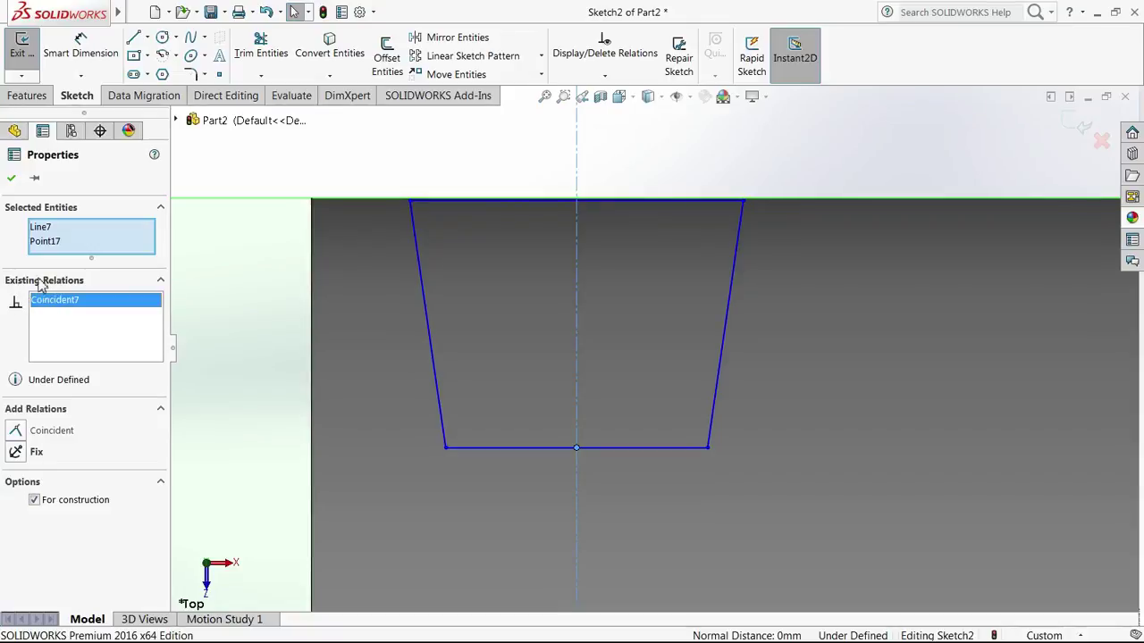
{"action": "left_click", "coordinate": [11, 177]}
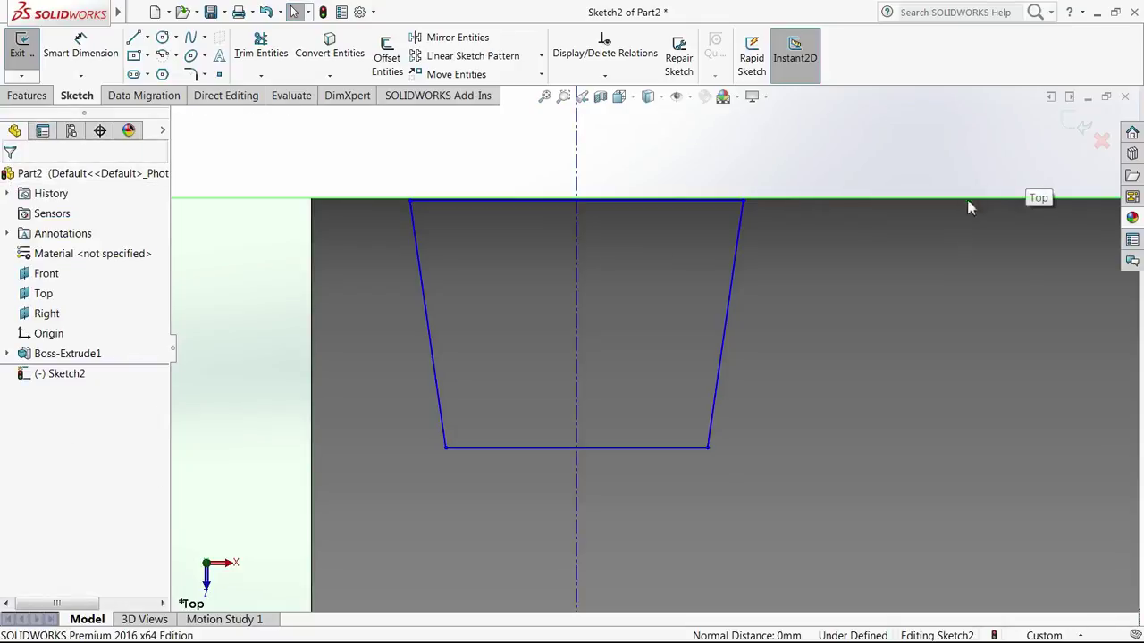
Step: Dimension the distance from the groove's vertical centerline to the reference plane through the disc's mid-thickness as 12 mm
{"action": "scroll", "coordinate": [959, 236], "scroll_direction": "up", "scroll_amount": 6}
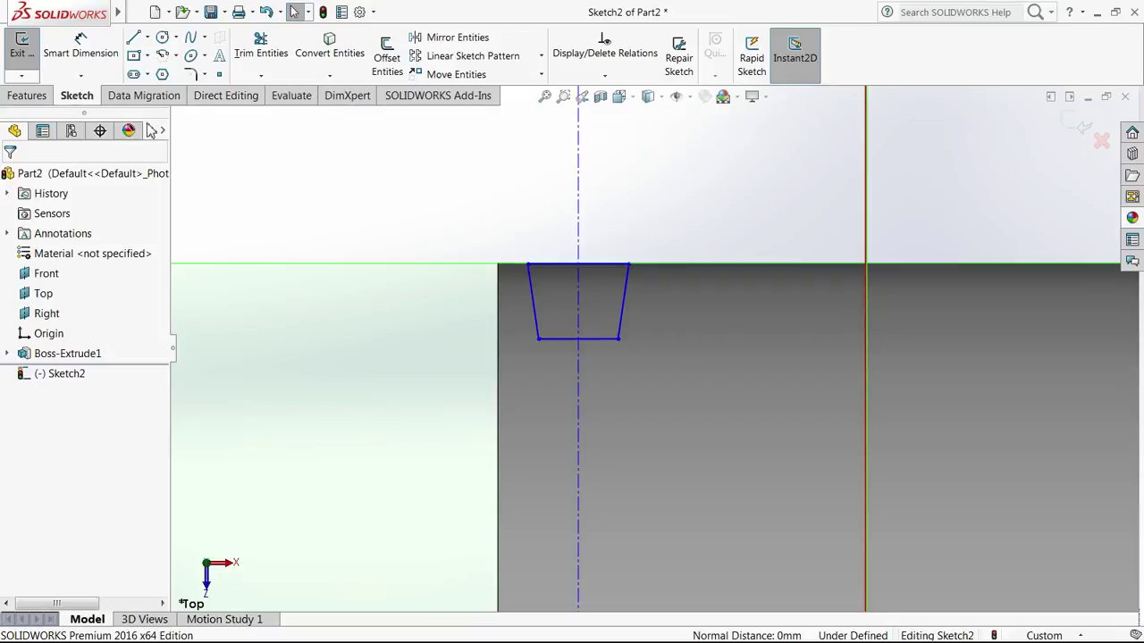
{"action": "left_click", "coordinate": [87, 56]}
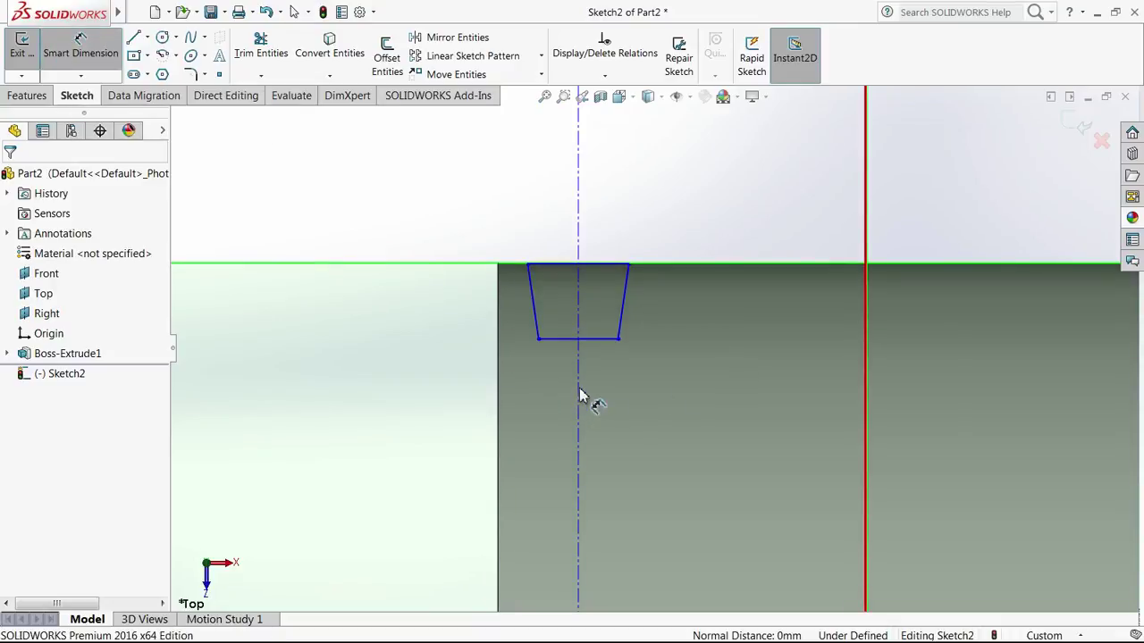
{"action": "left_click", "coordinate": [864, 407]}
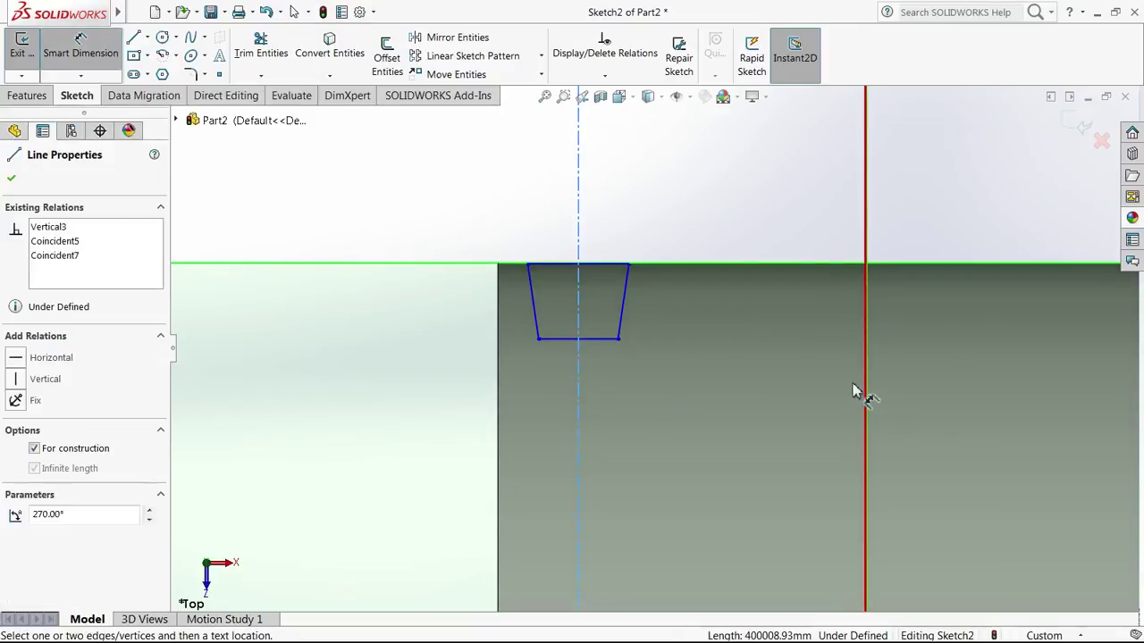
{"action": "left_click", "coordinate": [865, 391]}
{"action": "left_click", "coordinate": [740, 440]}
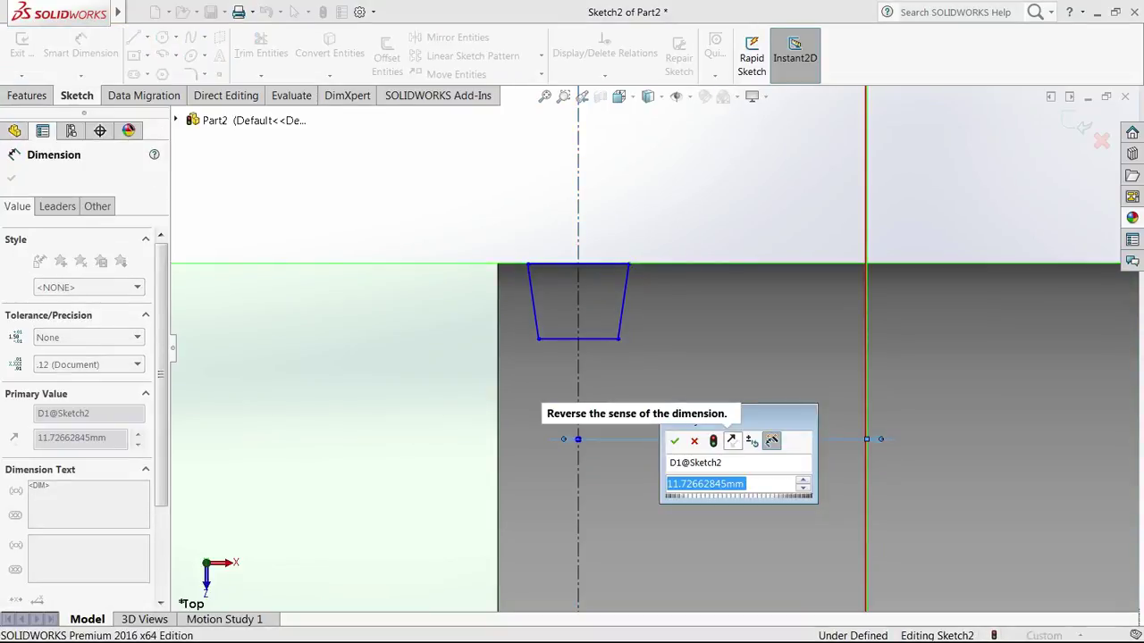
{"action": "type", "text": "12"}
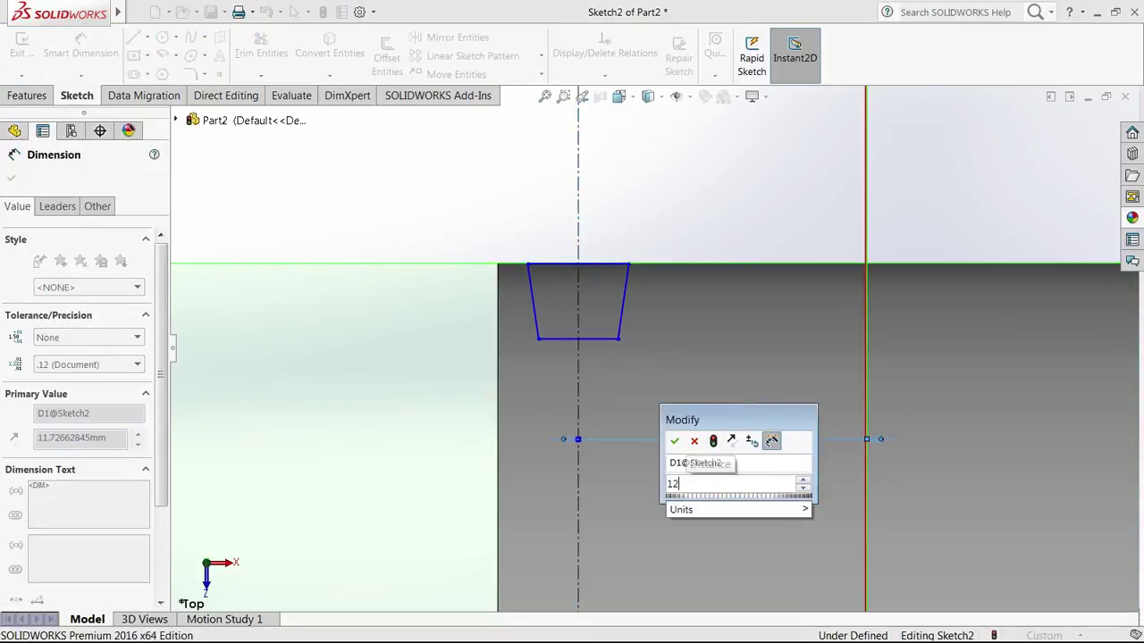
{"action": "key", "text": "Return"}
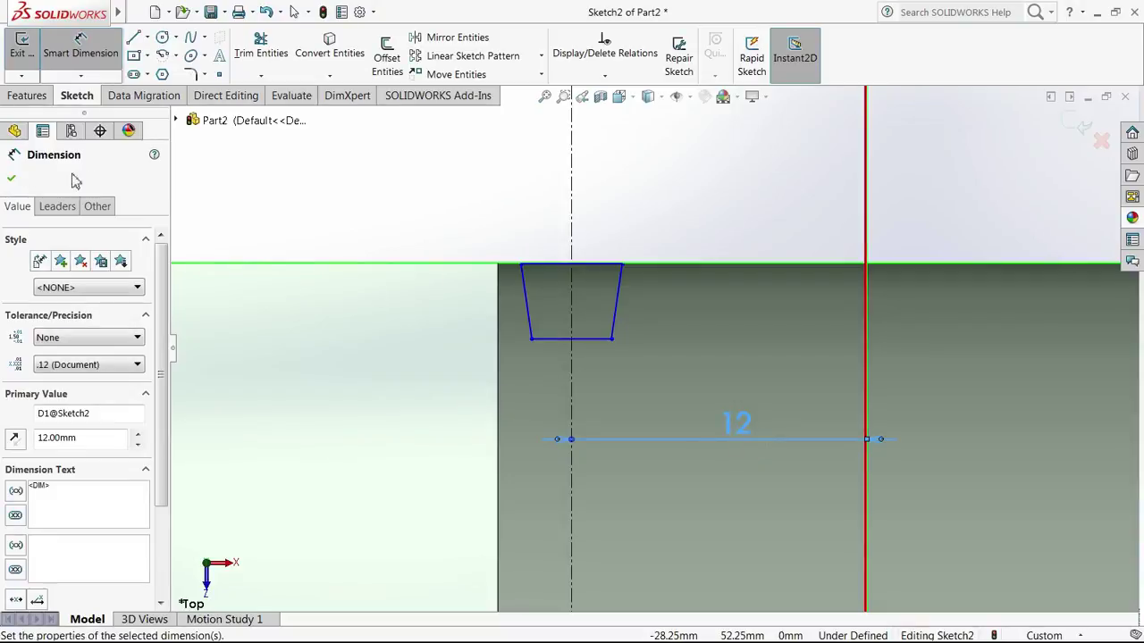
{"action": "left_click", "coordinate": [10, 179]}
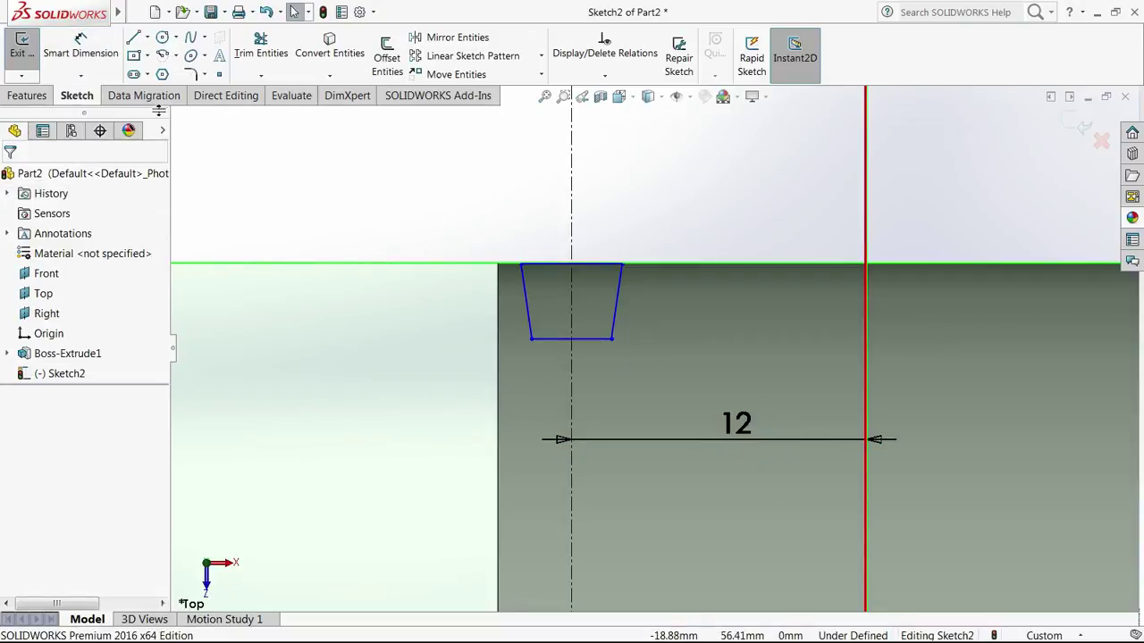
Step: Dimension the groove profile's base line as 1.5 mm long
{"action": "left_click", "coordinate": [80, 47]}
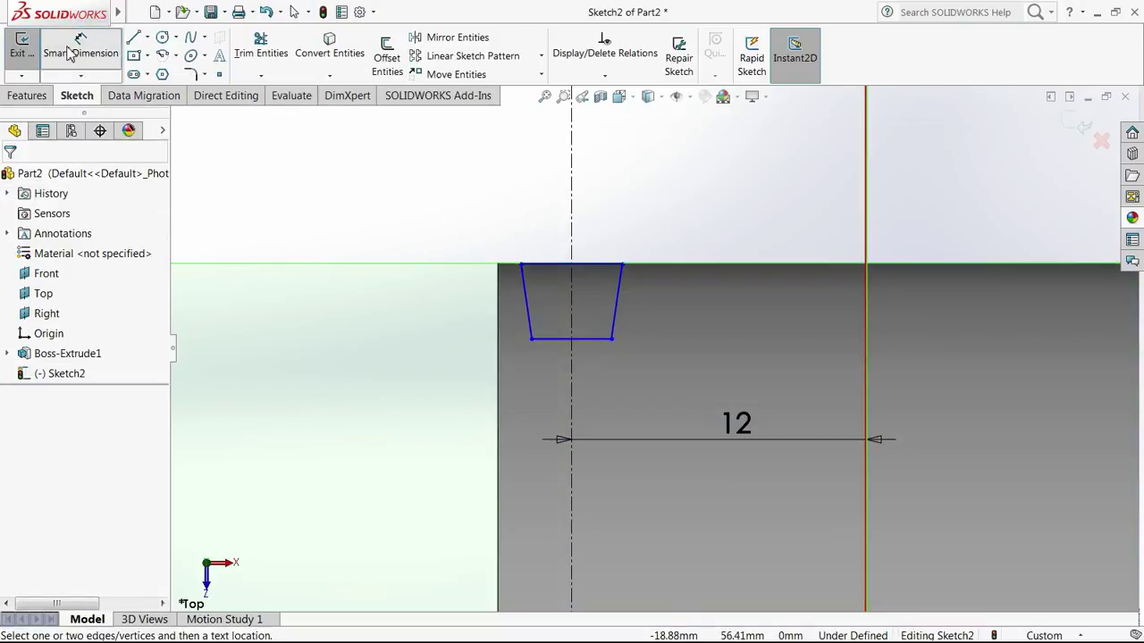
{"action": "left_click", "coordinate": [570, 342]}
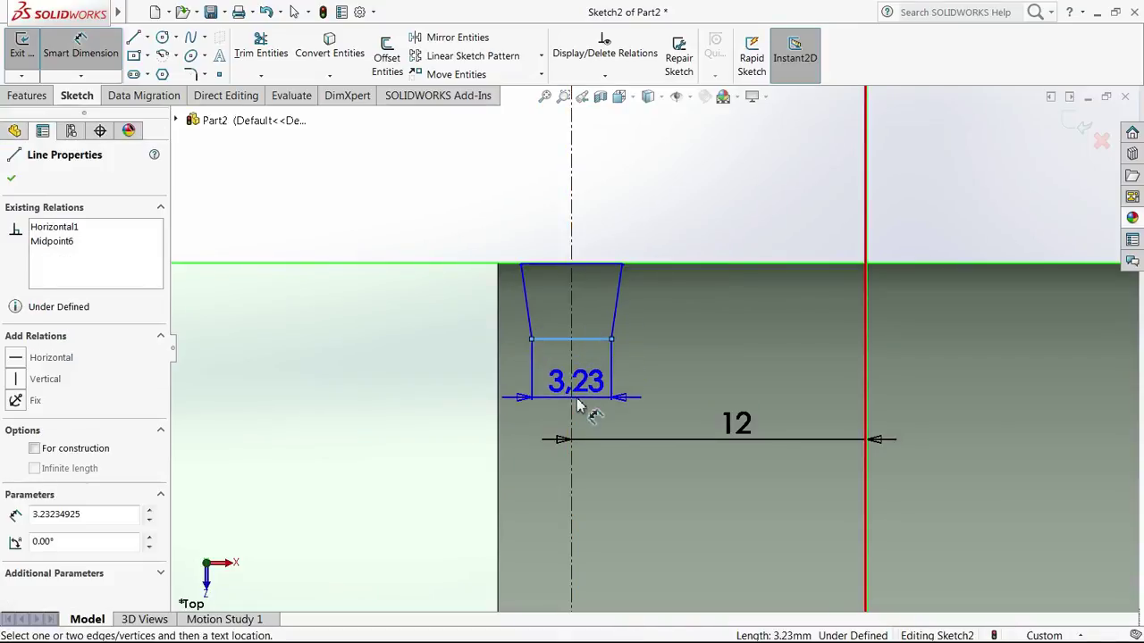
{"action": "left_click", "coordinate": [581, 400]}
{"action": "type", "text": "1.5"}
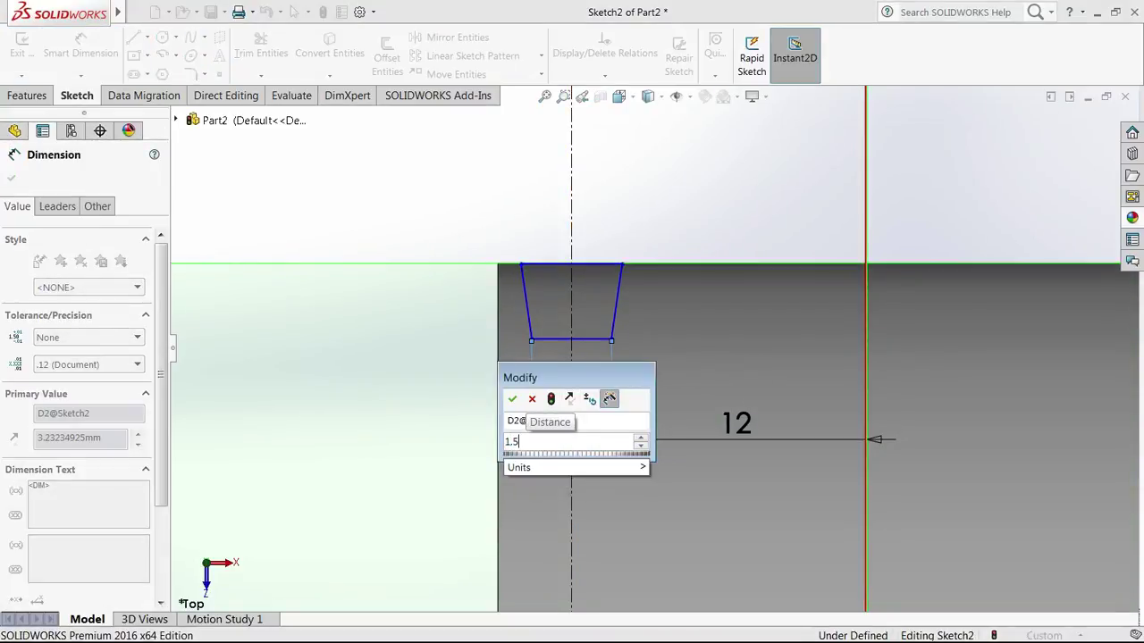
{"action": "key", "text": "Return"}
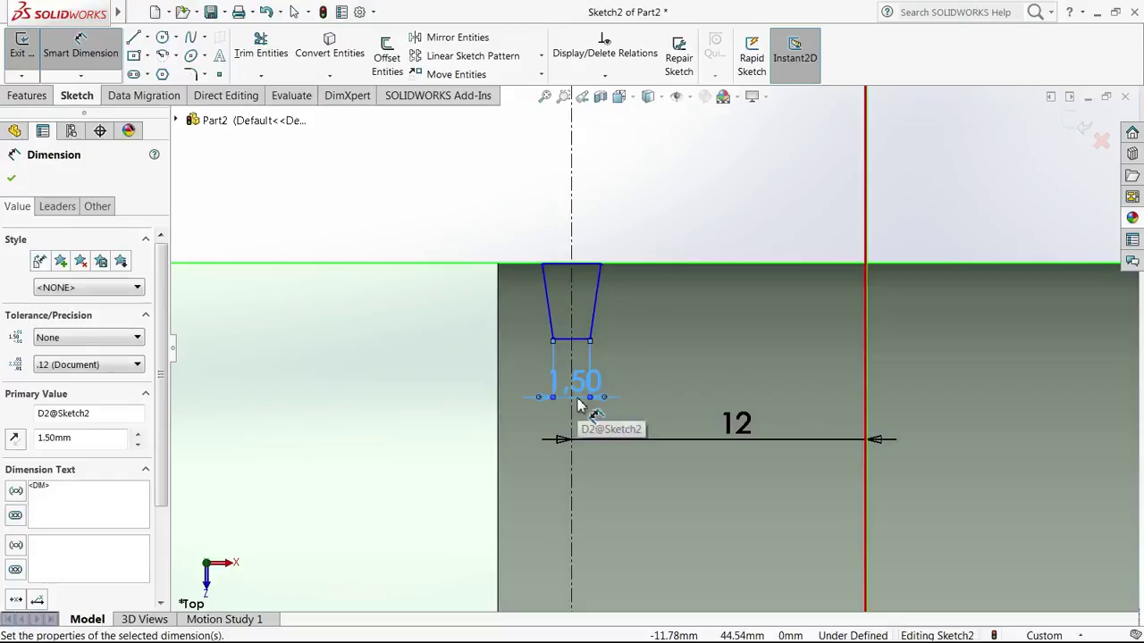
Step: Dimension the groove profile's rim line as 3 mm long
{"action": "left_click", "coordinate": [592, 268]}
{"action": "left_click", "coordinate": [587, 206]}
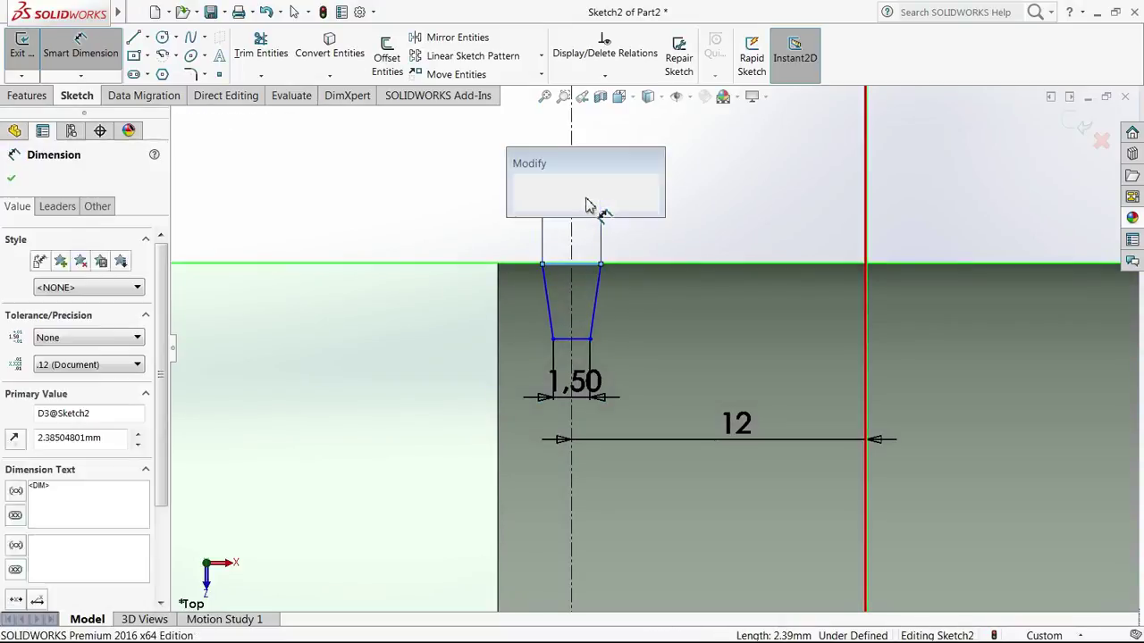
{"action": "type", "text": "3"}
{"action": "key", "text": "Return"}
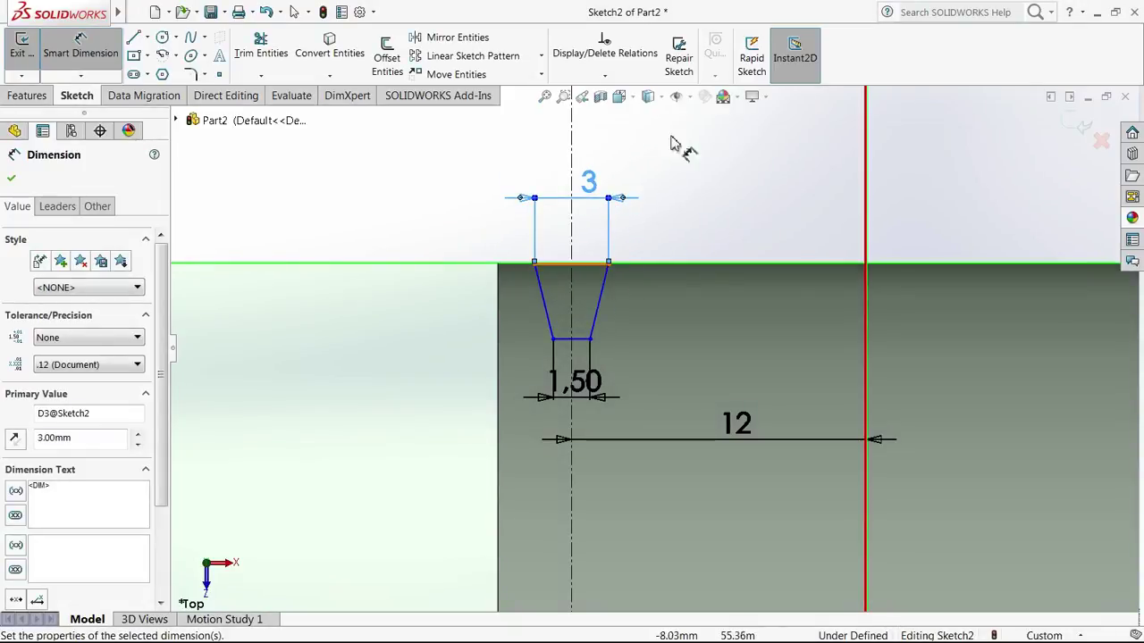
{"action": "key", "text": "Escape"}
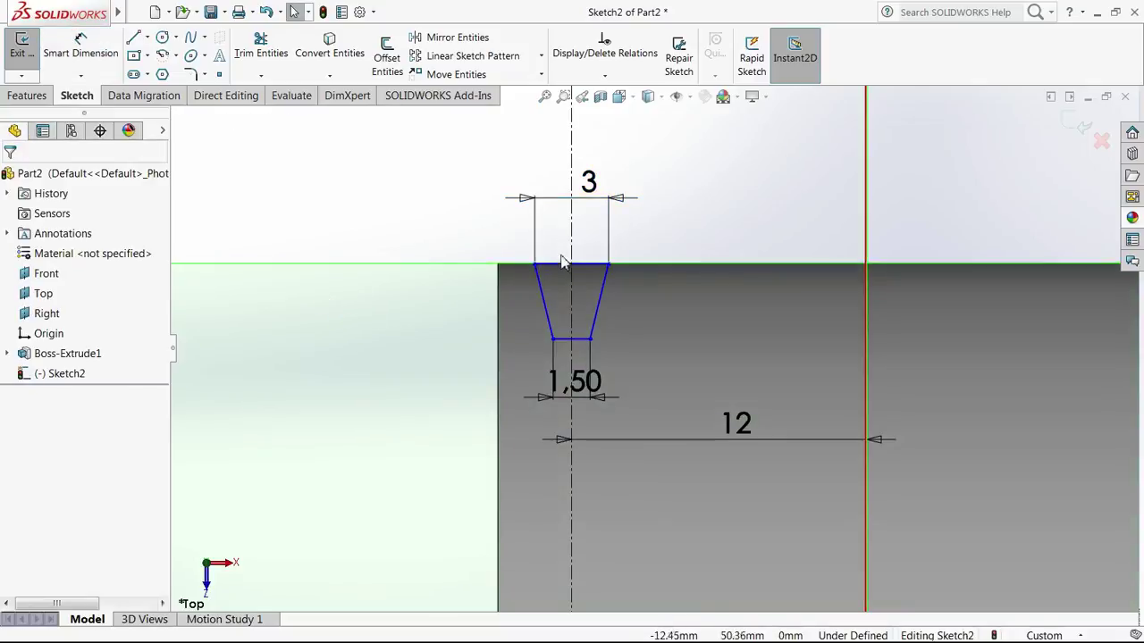
Step: Move the groove profile's rim line inward off the disc's edge to test whether it is attached
{"action": "left_click_drag", "start_coordinate": [566, 264], "coordinate": [585, 280]}
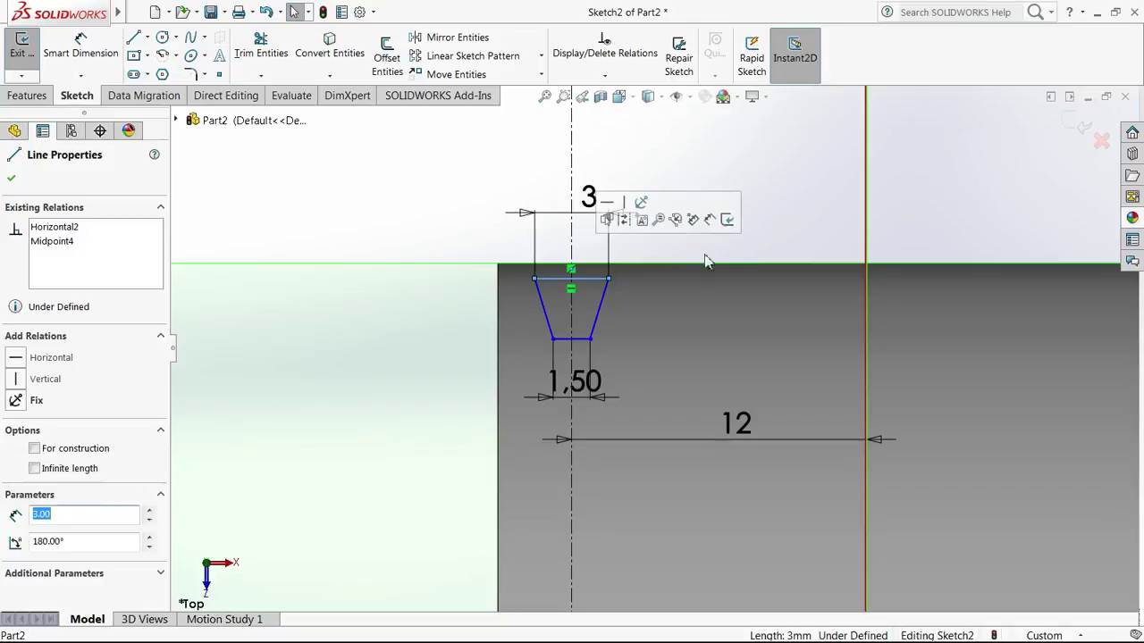
{"action": "left_click", "coordinate": [779, 149]}
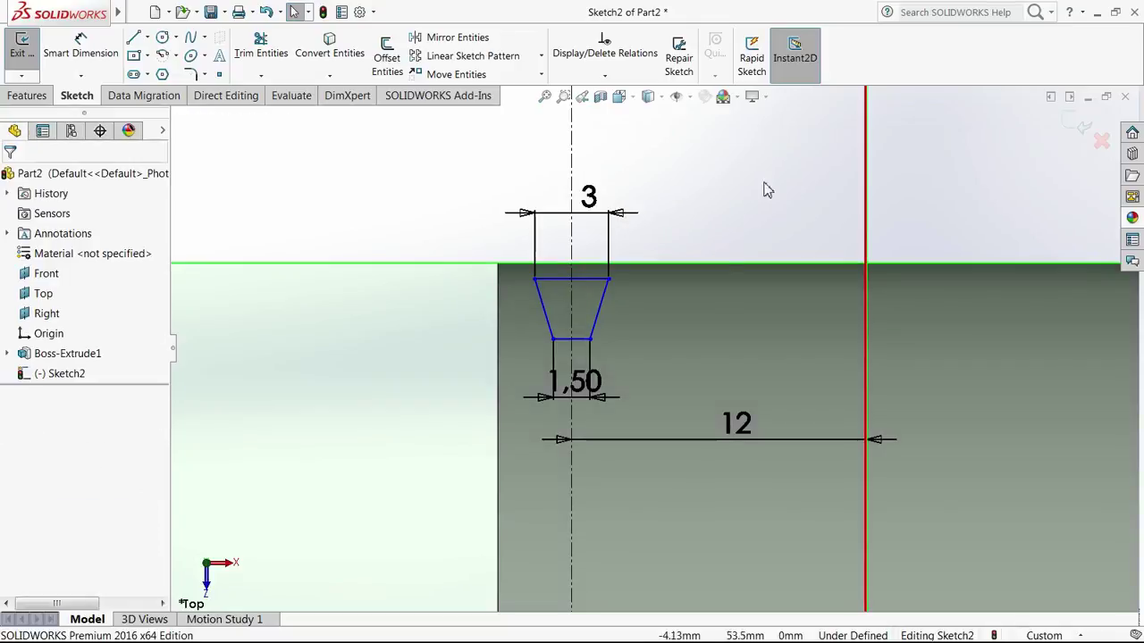
{"action": "scroll", "coordinate": [580, 265], "scroll_direction": "down", "scroll_amount": 6}
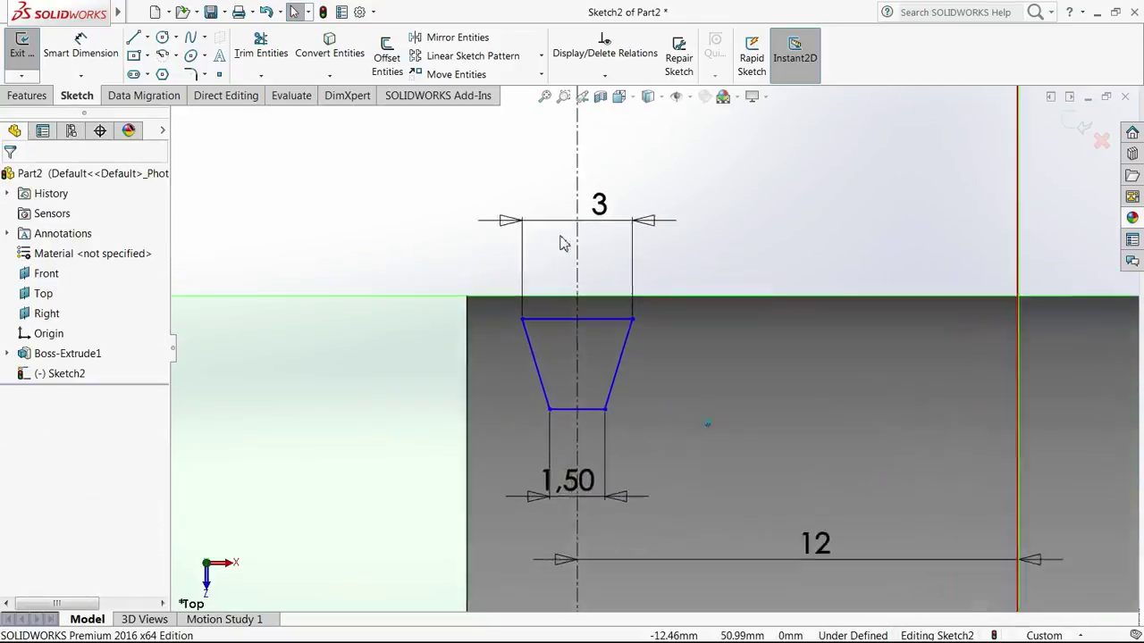
{"action": "left_click", "coordinate": [583, 352]}
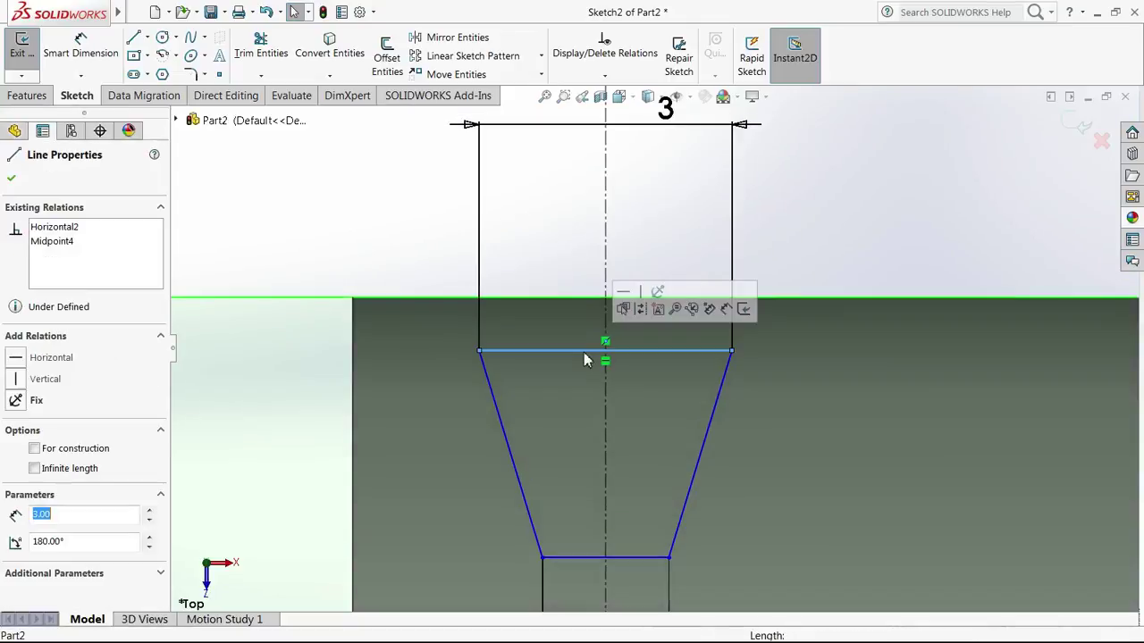
{"action": "left_click", "coordinate": [911, 307], "text": "ctrl"}
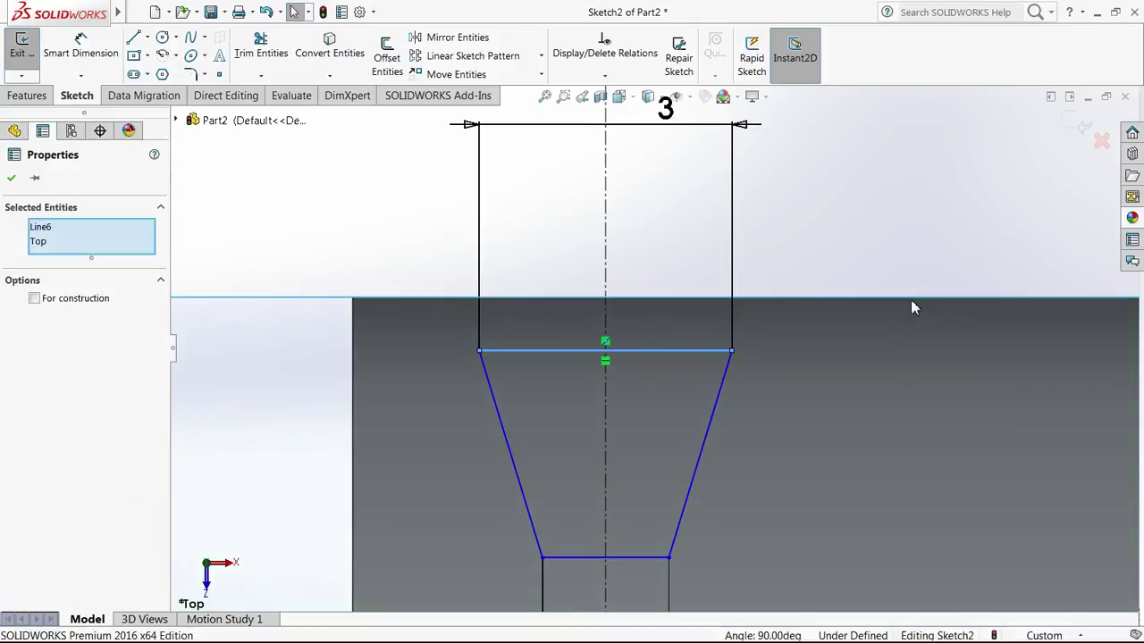
{"action": "left_click", "coordinate": [11, 177]}
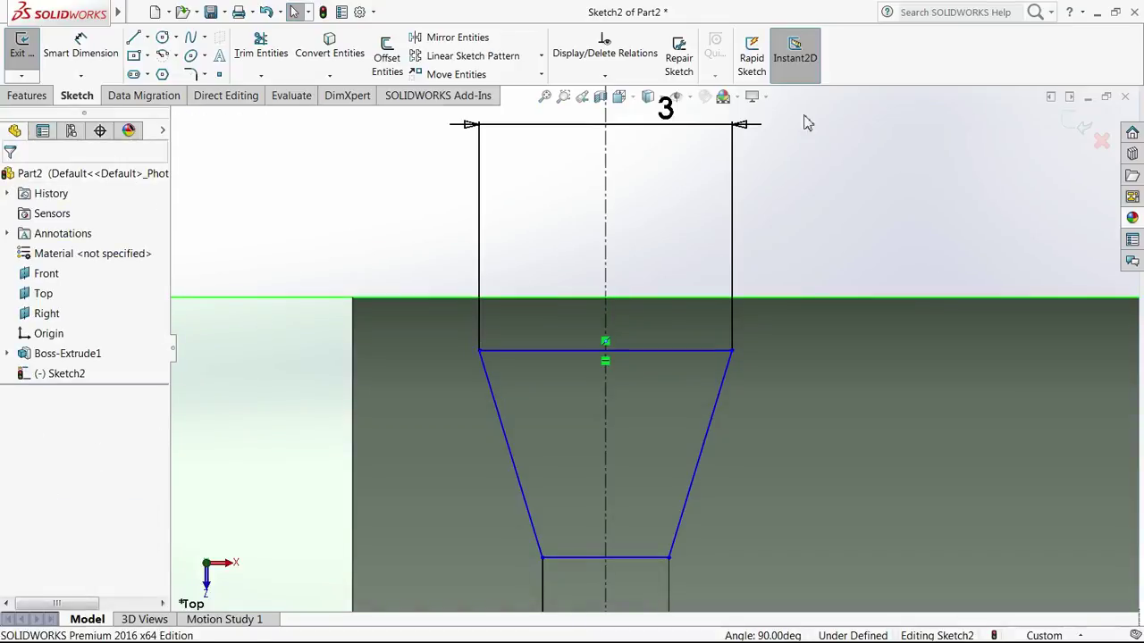
{"action": "left_click", "coordinate": [773, 299]}
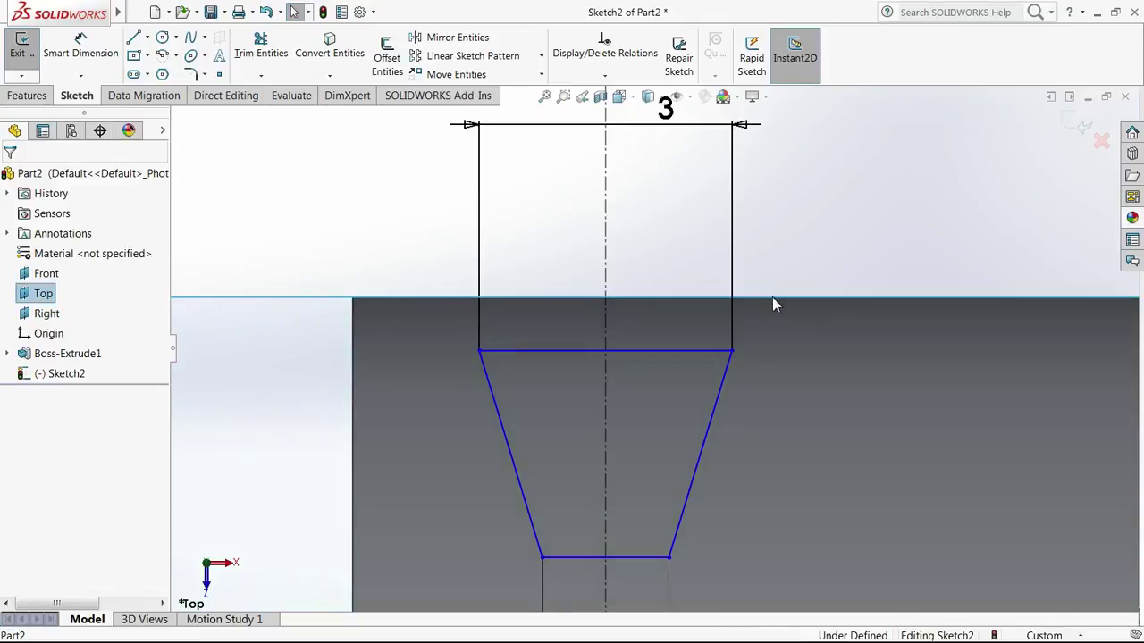
{"action": "left_click", "coordinate": [280, 212]}
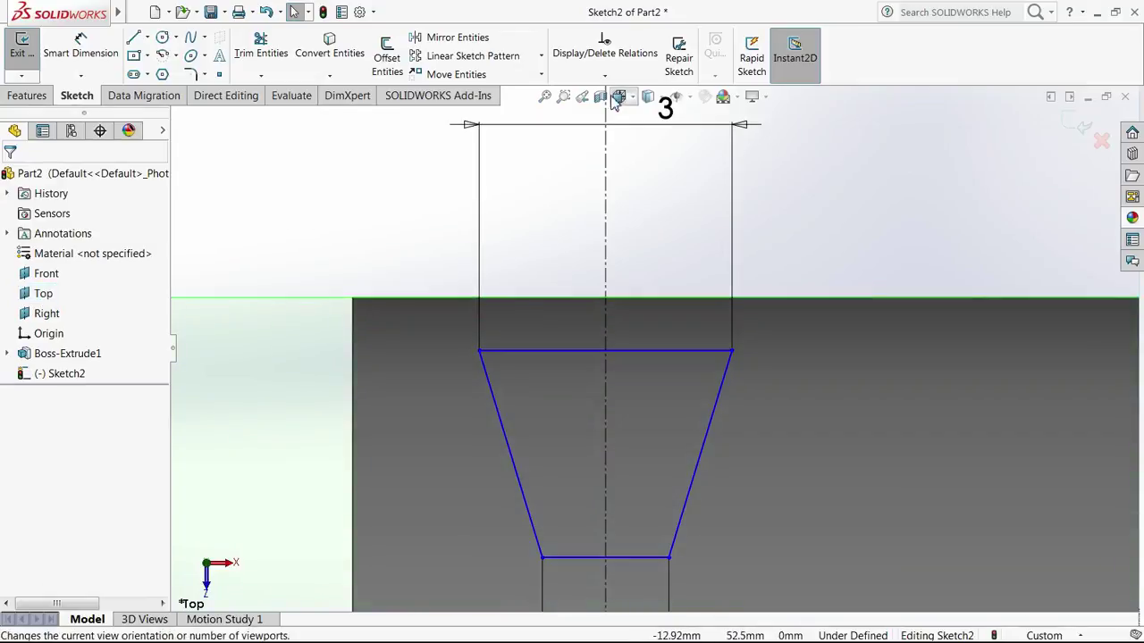
Step: Hide the reference planes and add a collinear relation between the groove profile's rim line and the disc's silhouette edge
{"action": "left_click", "coordinate": [690, 95]}
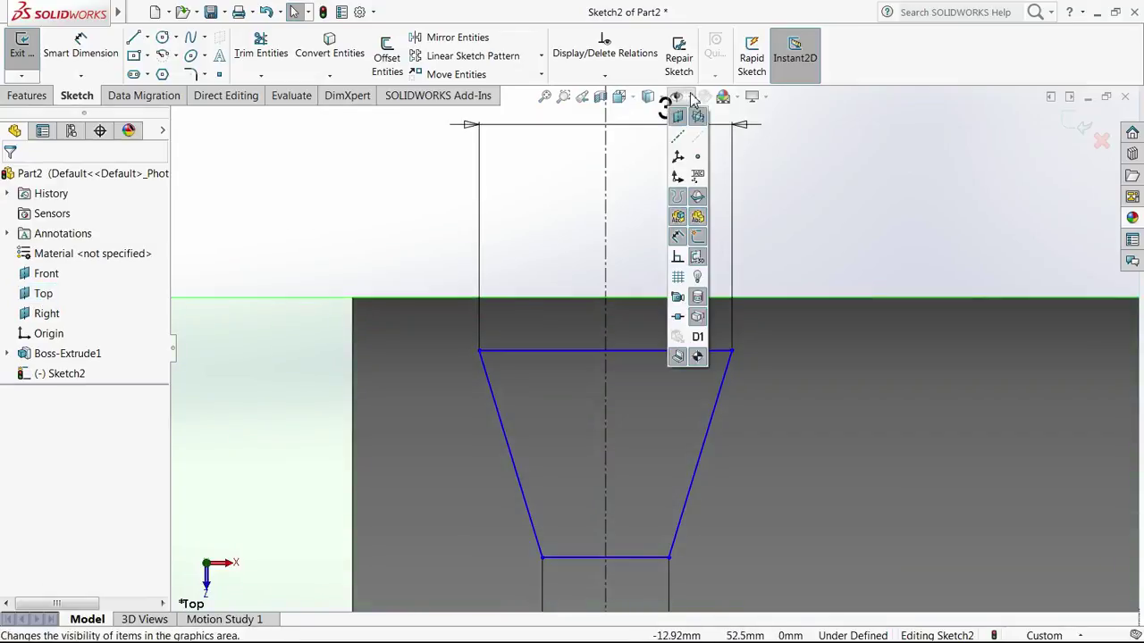
{"action": "left_click", "coordinate": [937, 161]}
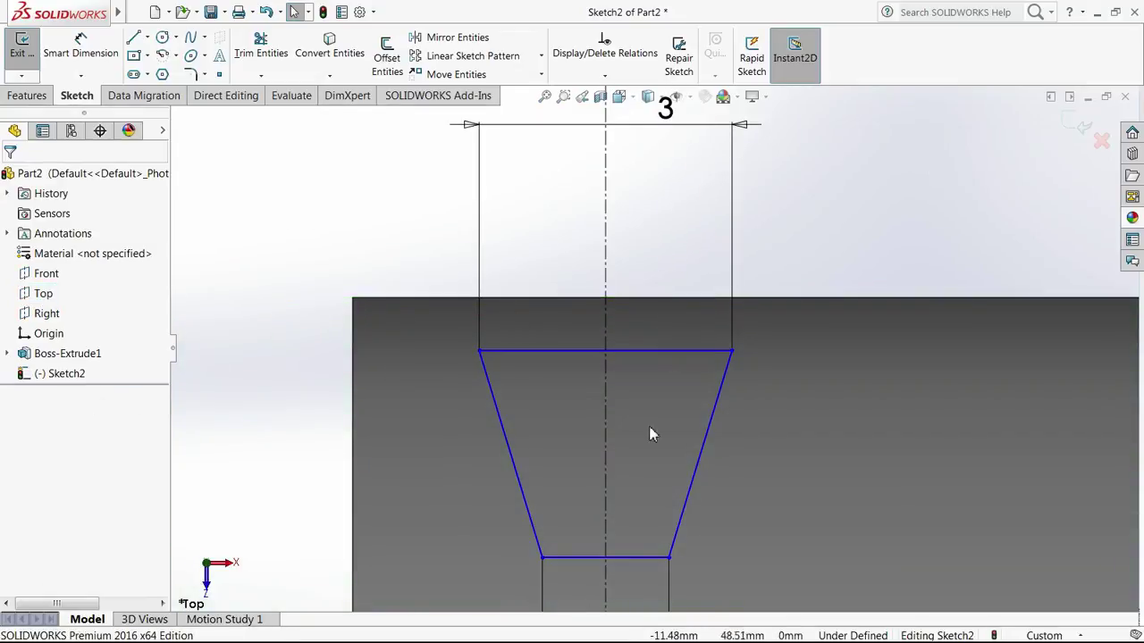
{"action": "left_click", "coordinate": [661, 302]}
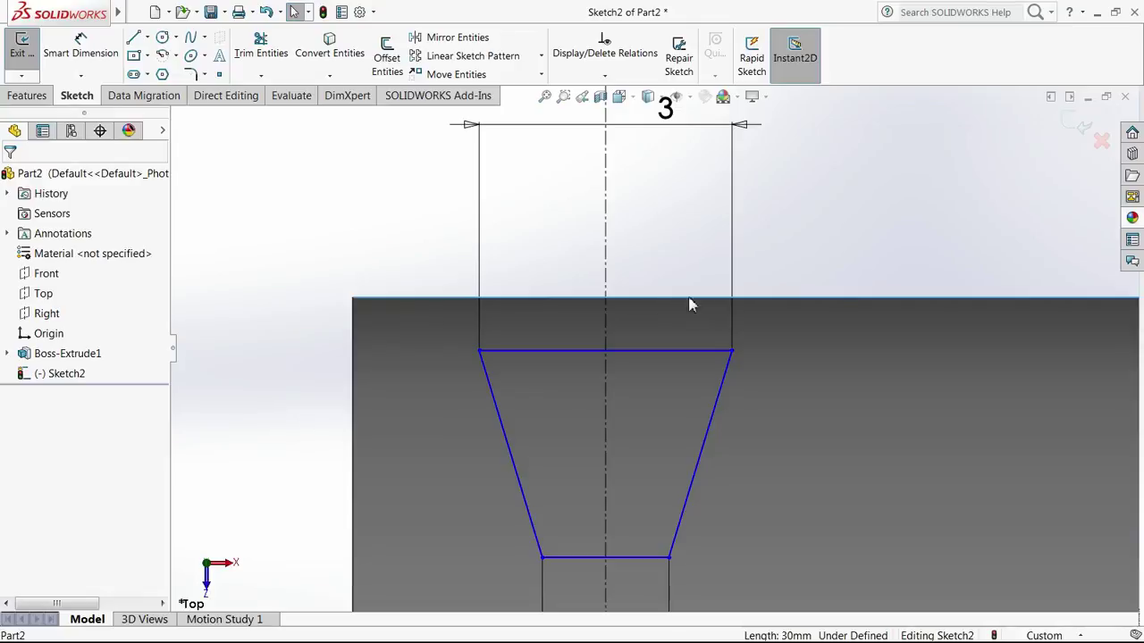
{"action": "left_click", "coordinate": [672, 351], "text": "ctrl"}
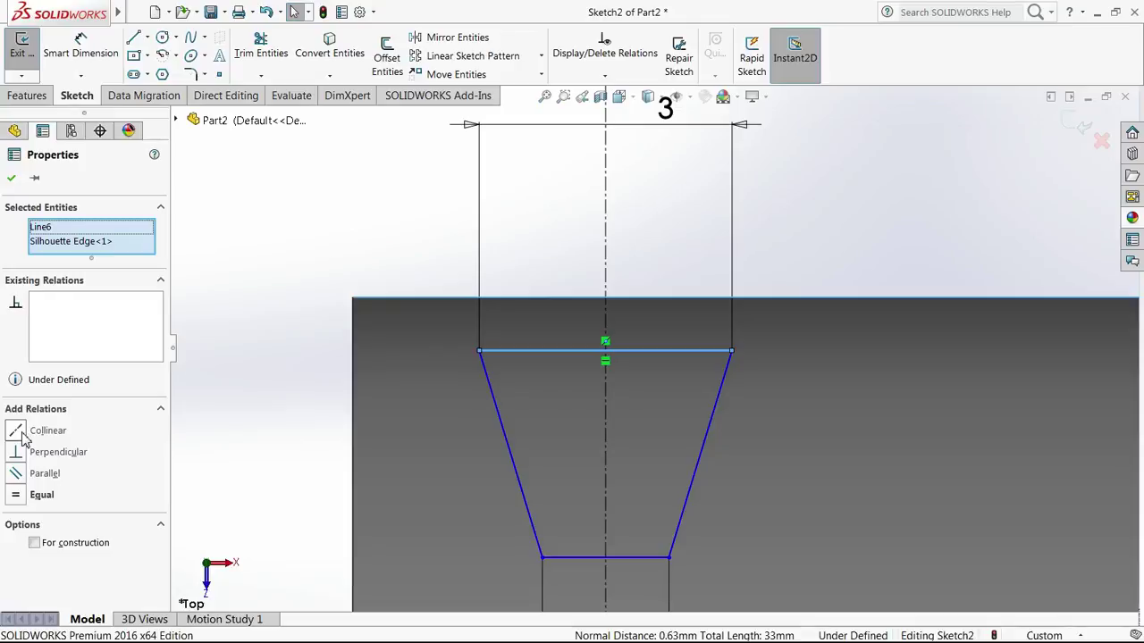
{"action": "left_click", "coordinate": [22, 433]}
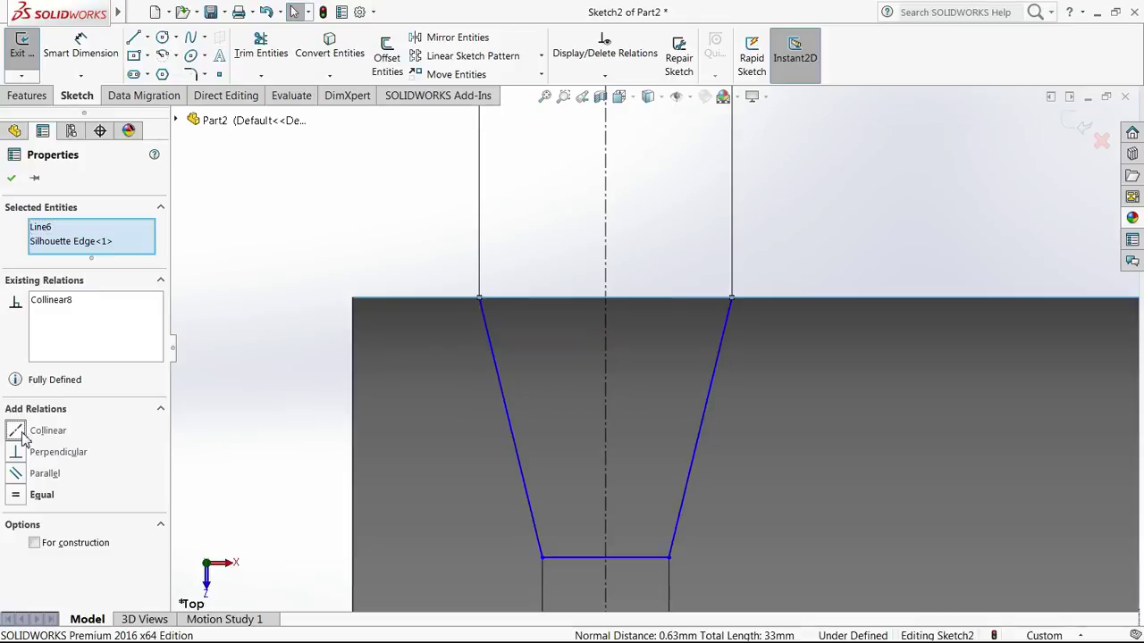
{"action": "left_click", "coordinate": [11, 181]}
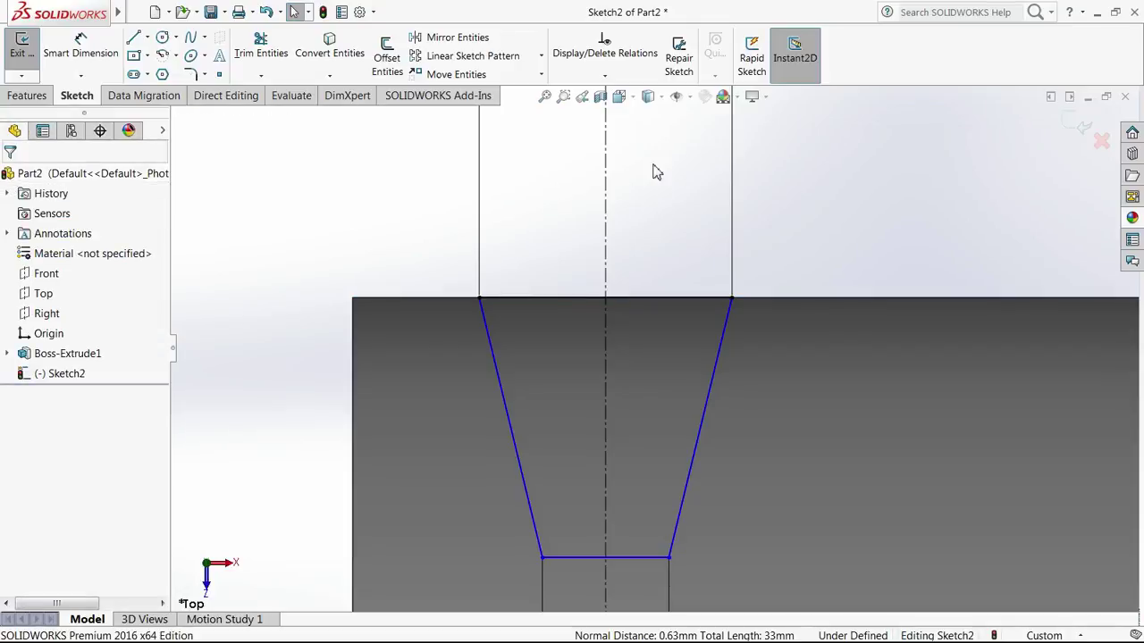
Step: Dimension the groove profile's depth between its rim line and base line as 3 mm
{"action": "scroll", "coordinate": [639, 582], "scroll_direction": "up", "scroll_amount": 4}
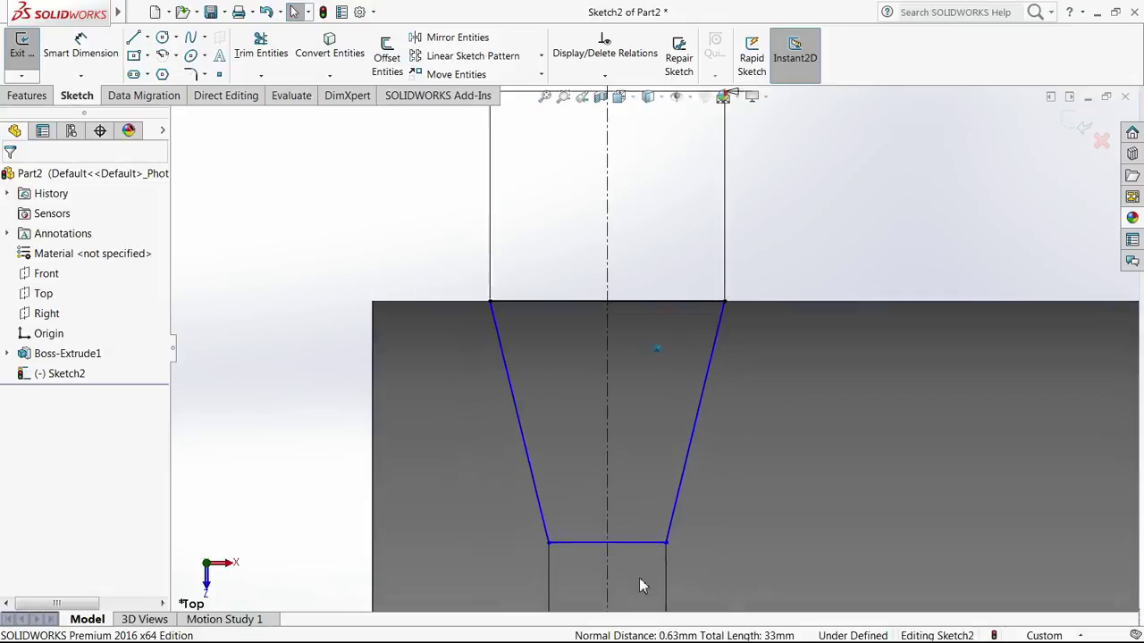
{"action": "scroll", "coordinate": [638, 578], "scroll_direction": "up", "scroll_amount": 3}
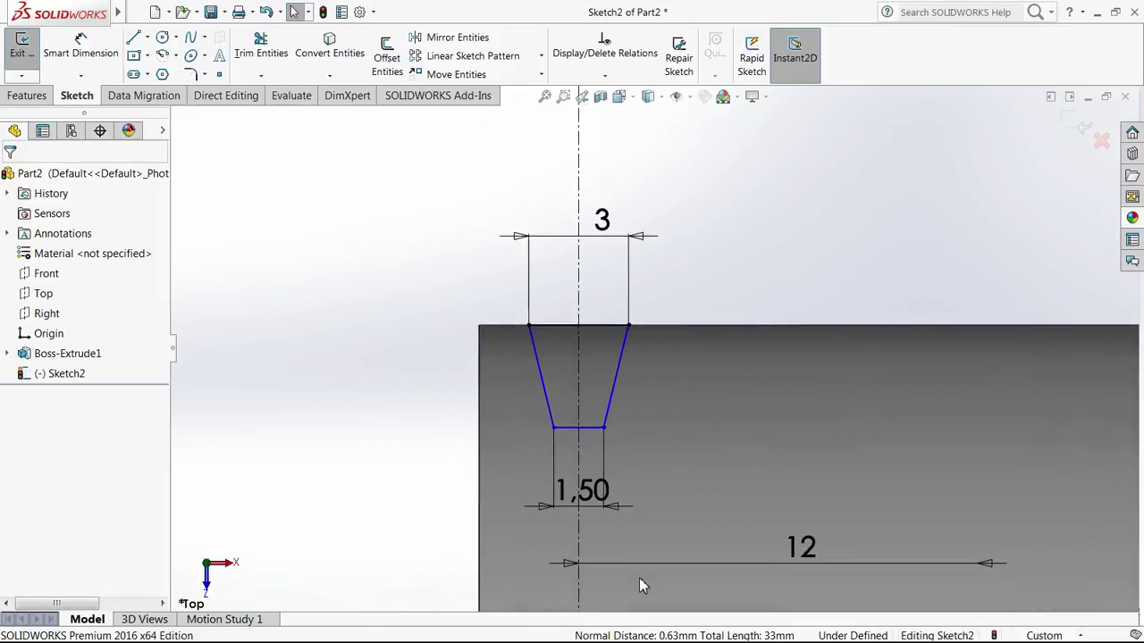
{"action": "scroll", "coordinate": [518, 366], "scroll_direction": "down", "scroll_amount": 2}
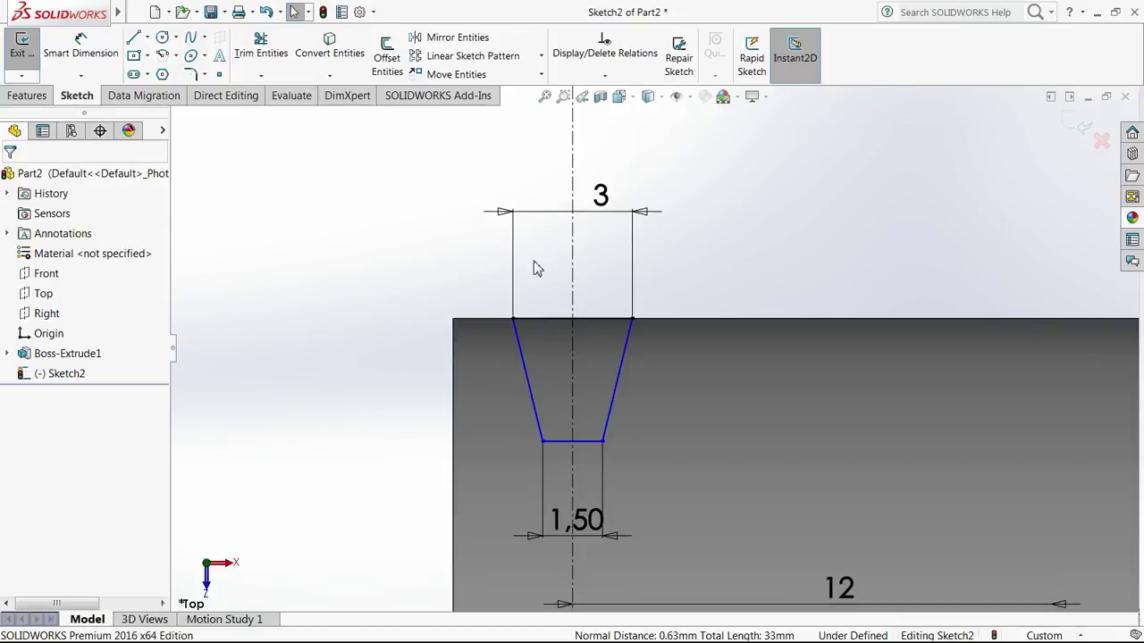
{"action": "left_click", "coordinate": [80, 46]}
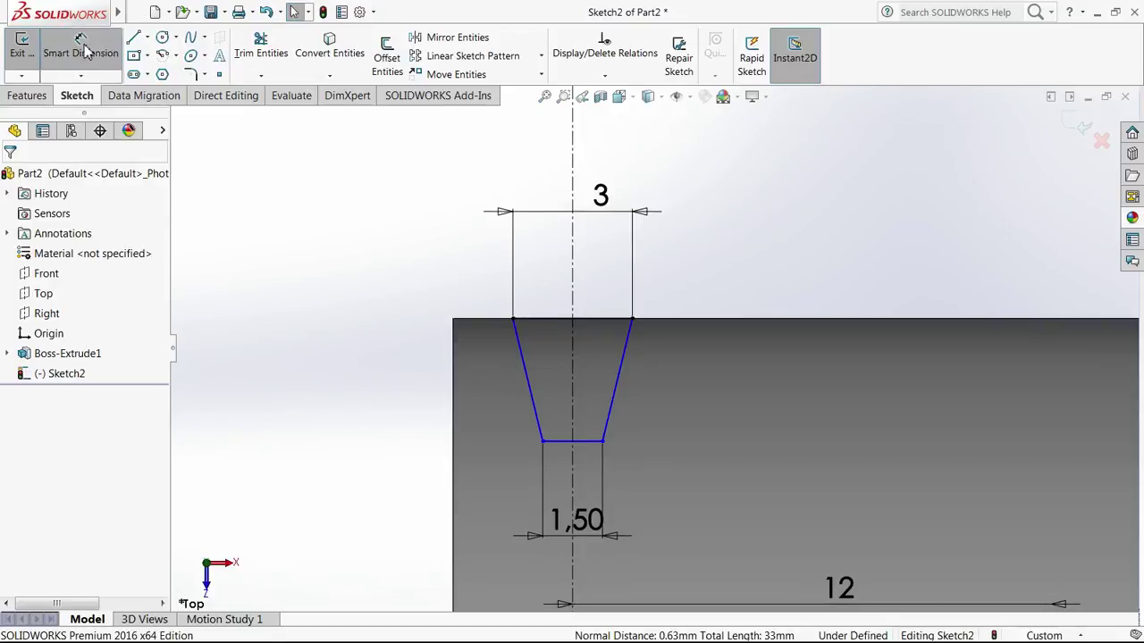
{"action": "left_click", "coordinate": [589, 447]}
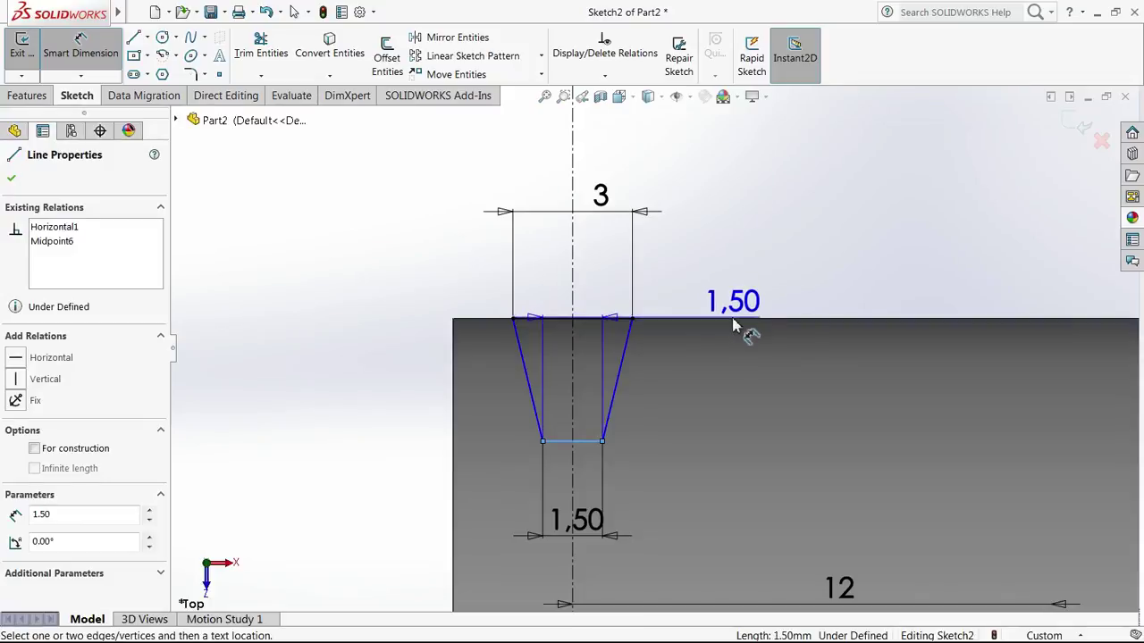
{"action": "left_click", "coordinate": [585, 321]}
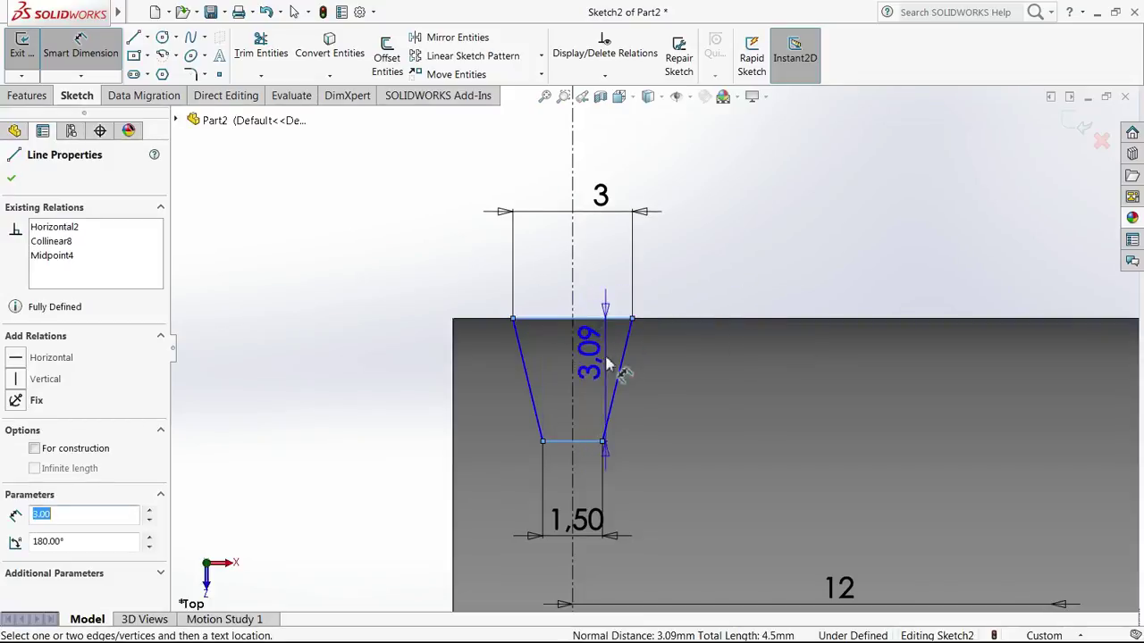
{"action": "left_click", "coordinate": [353, 383]}
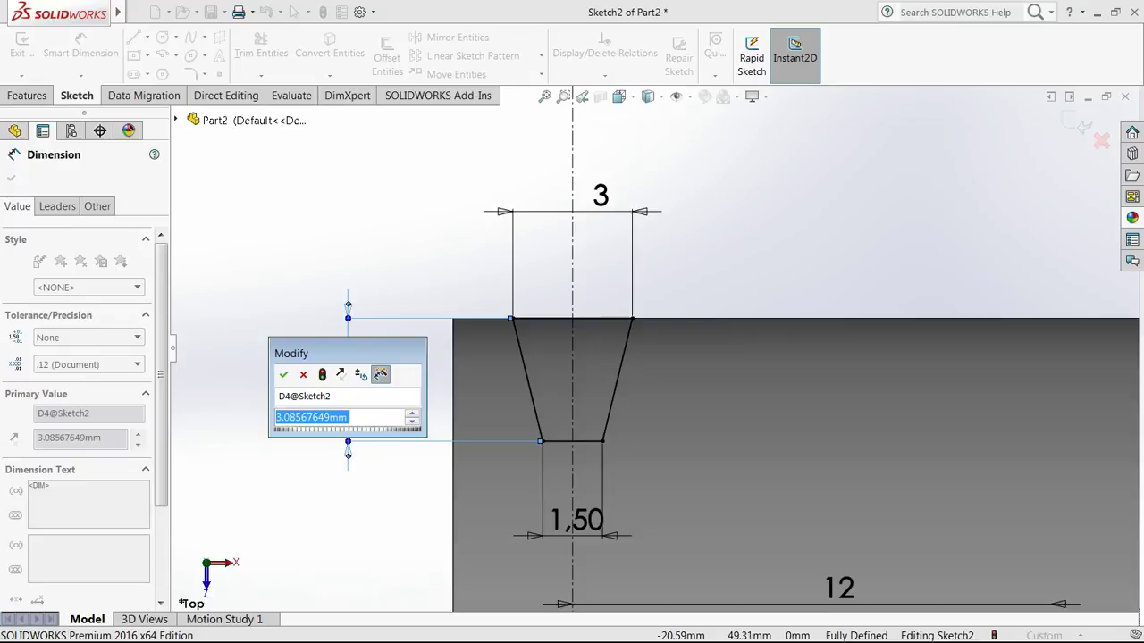
{"action": "type", "text": "3"}
{"action": "key", "text": "Return"}
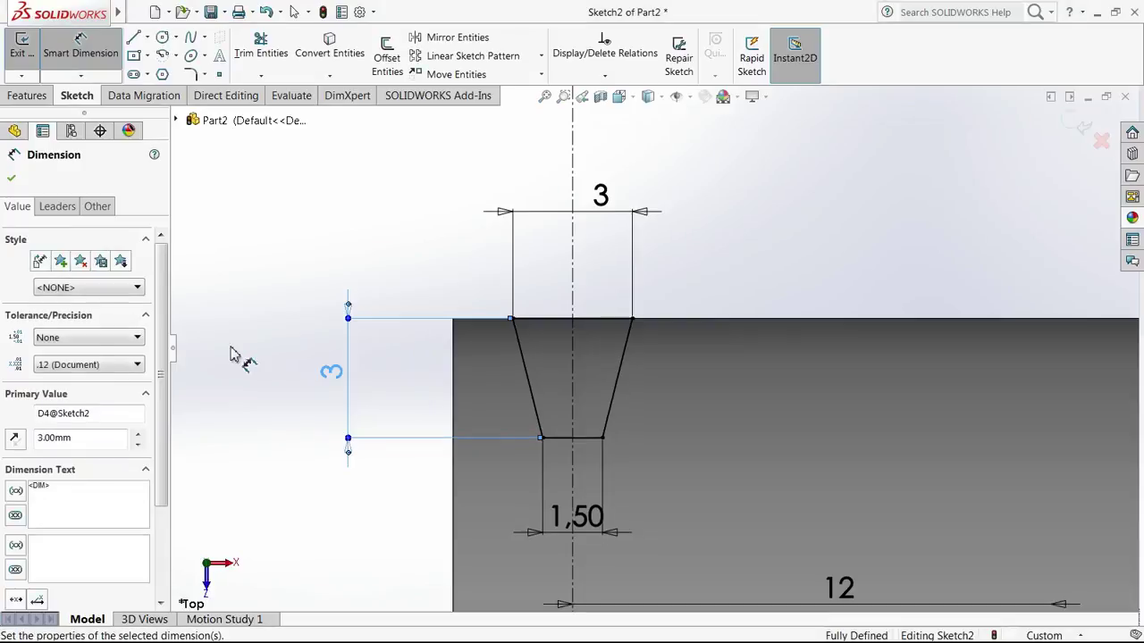
{"action": "scroll", "coordinate": [783, 506], "scroll_direction": "up", "scroll_amount": 1}
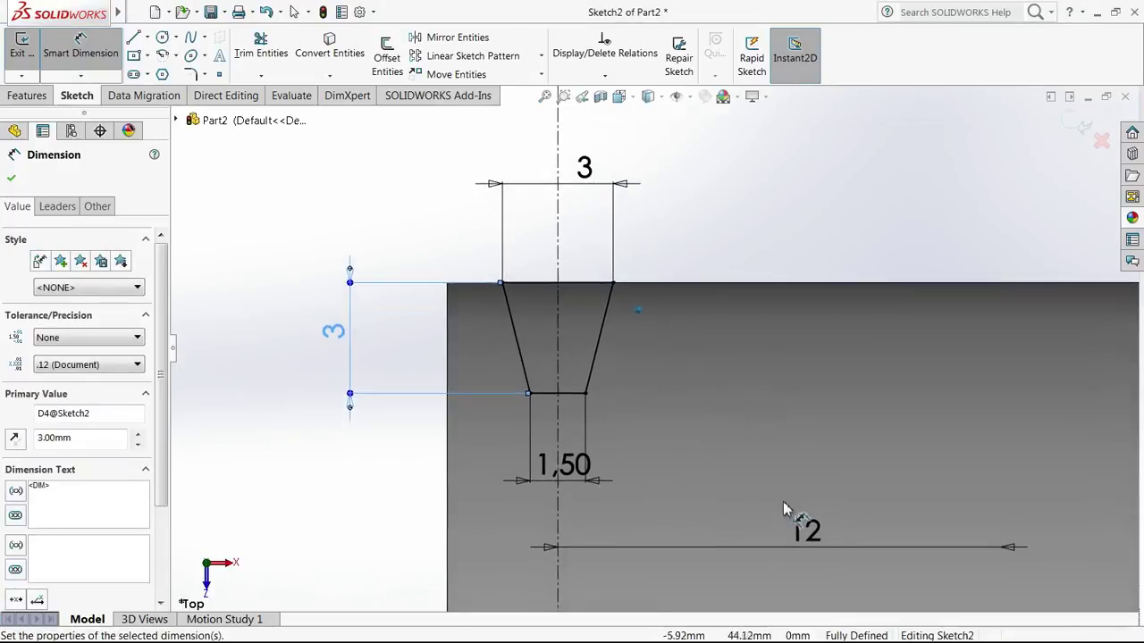
{"action": "key", "text": "Escape"}
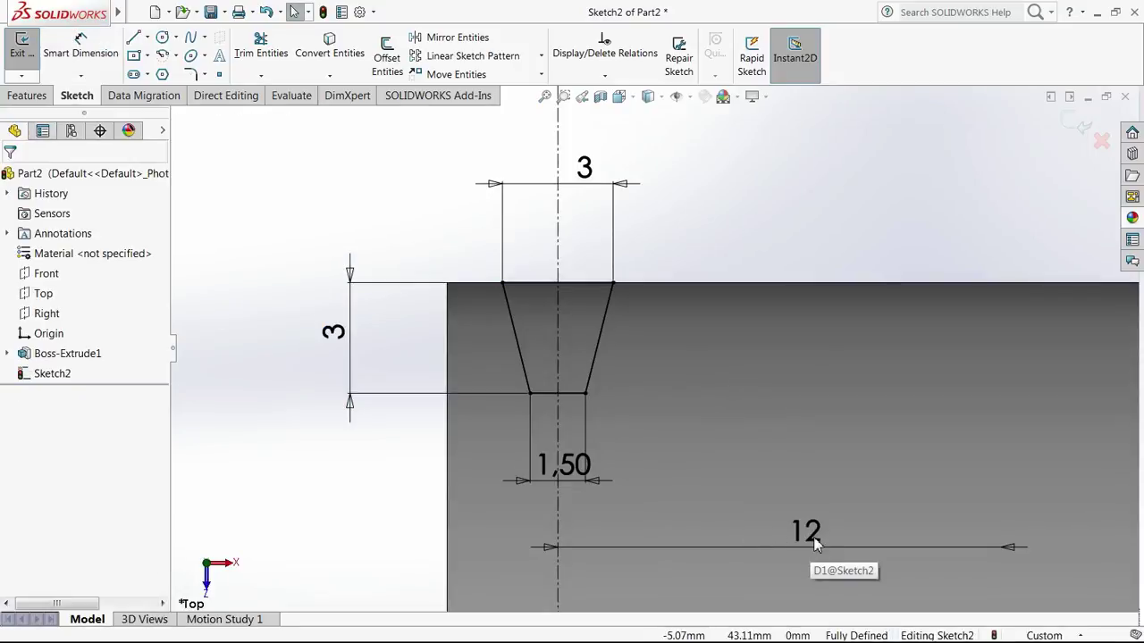
Step: Test the 12 mm dimension locating the groove's vertical centerline at 13 mm, and set it back to 12 mm
{"action": "double_click", "coordinate": [814, 540]}
{"action": "type", "text": "13"}
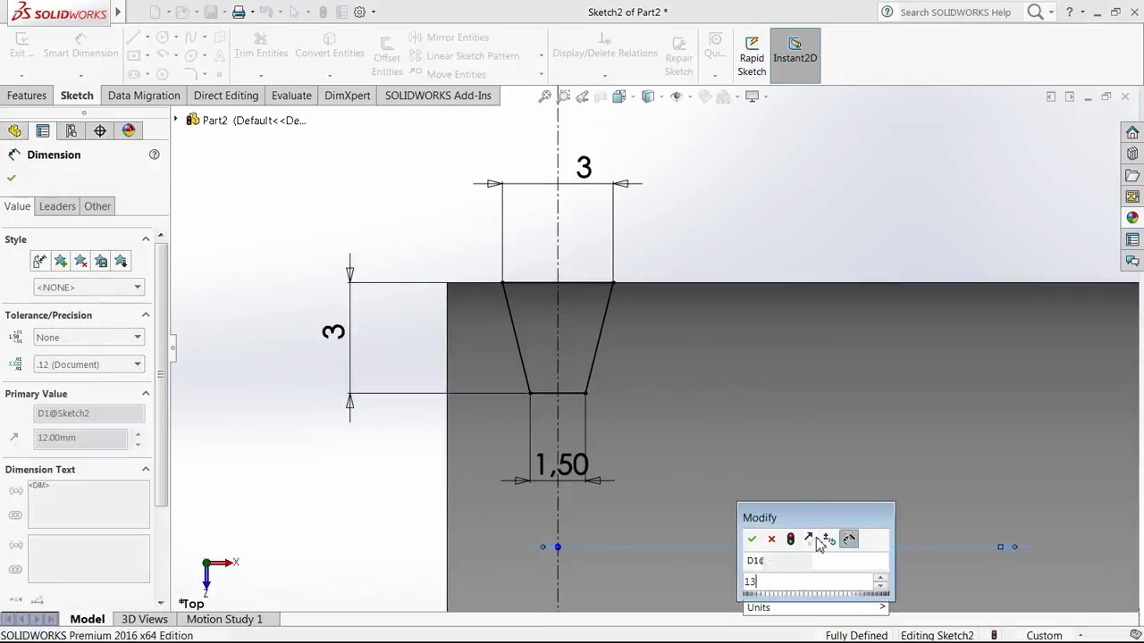
{"action": "key", "text": "Return"}
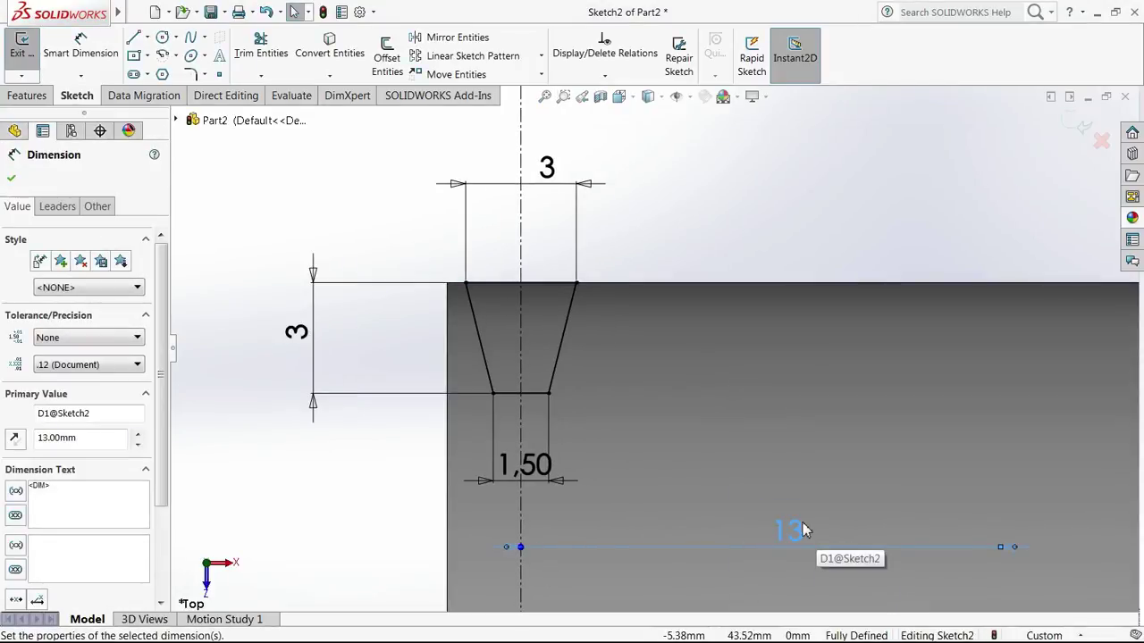
{"action": "double_click", "coordinate": [791, 531]}
{"action": "type", "text": "12"}
{"action": "key", "text": "Return"}
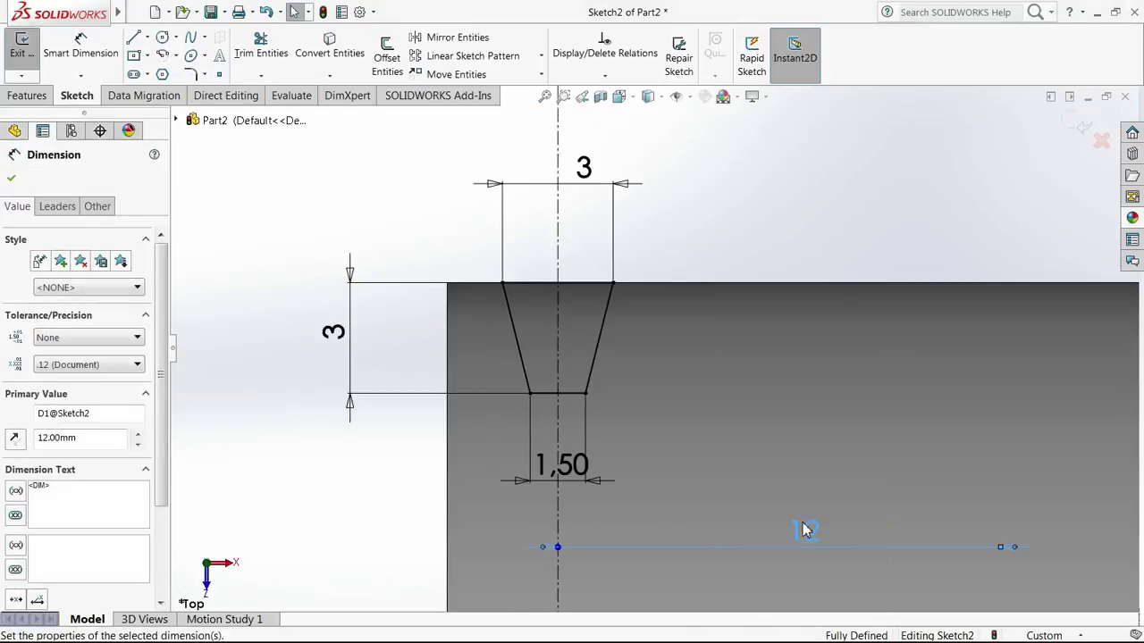
Step: Start a Revolved Cut of the groove profile using the horizontal centerline through the disc's center as the axis of revolution
{"action": "scroll", "coordinate": [239, 248], "scroll_direction": "up", "scroll_amount": 6}
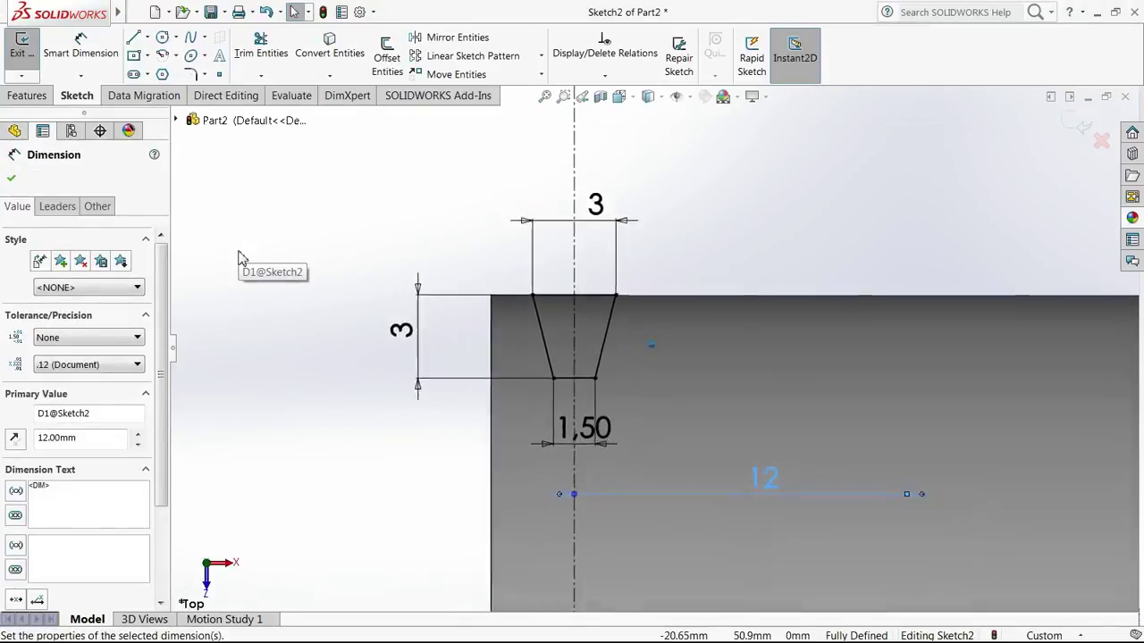
{"action": "mouse_move", "coordinate": [239, 249]}
{"action": "middle_mouse_down"}
{"action": "mouse_move", "coordinate": [350, 216]}
{"action": "mouse_move", "coordinate": [832, 286]}
{"action": "mouse_move", "coordinate": [779, 290]}
{"action": "middle_mouse_up"}
{"action": "scroll", "coordinate": [775, 290], "scroll_direction": "down", "scroll_amount": 3}
{"action": "scroll", "coordinate": [781, 297], "scroll_direction": "down", "scroll_amount": 2}
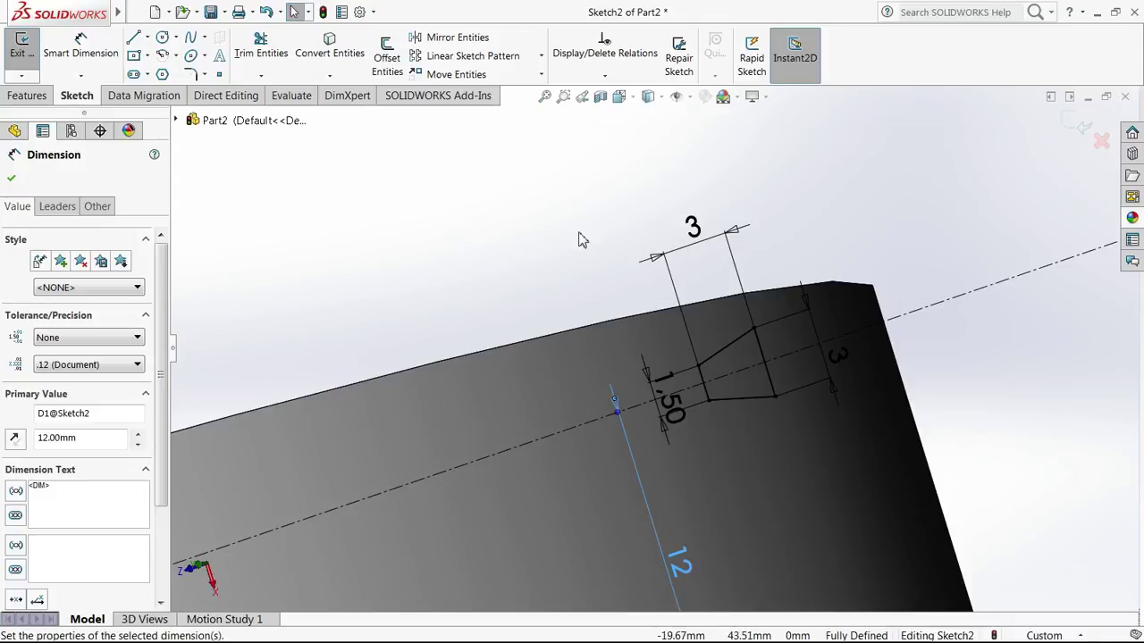
{"action": "left_click", "coordinate": [11, 177]}
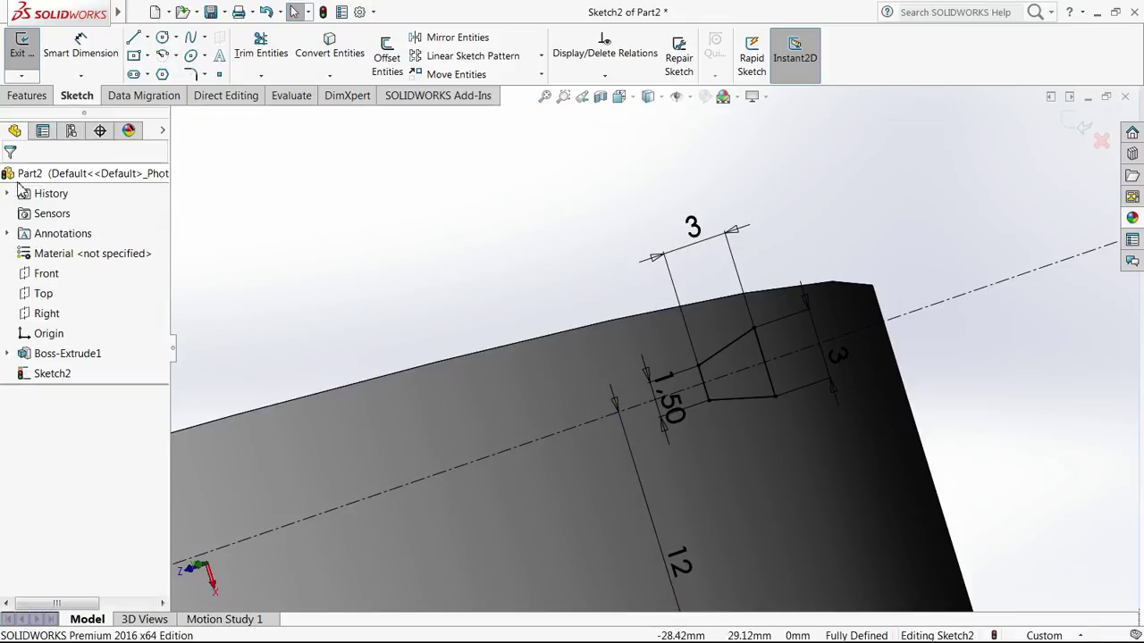
{"action": "middle_click_drag", "start_coordinate": [768, 286], "coordinate": [708, 271]}
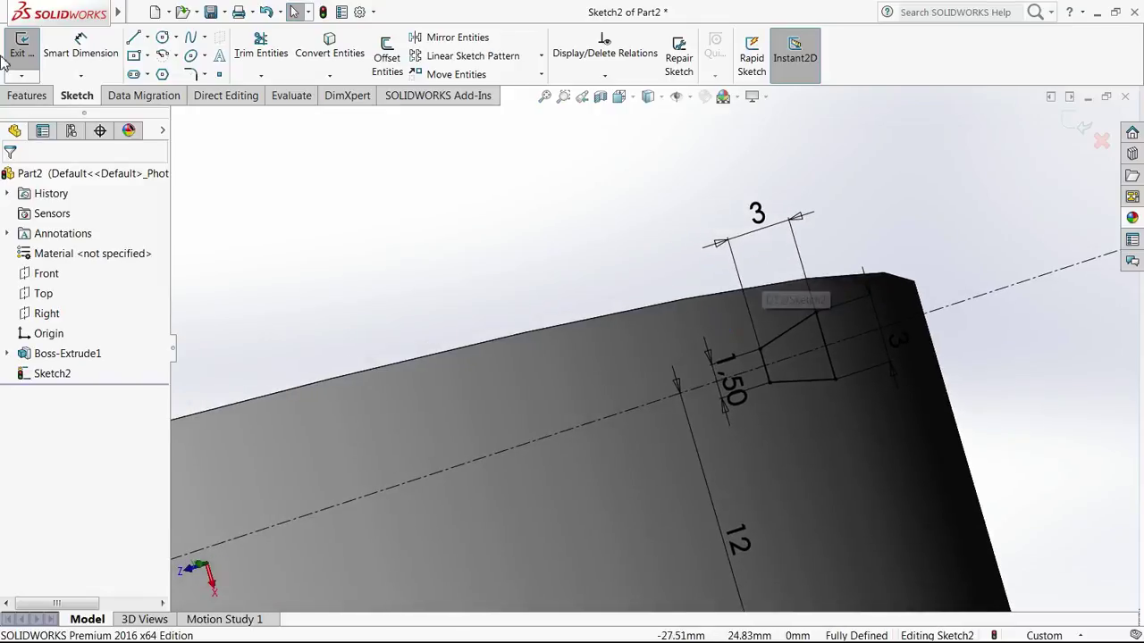
{"action": "left_click", "coordinate": [9, 54]}
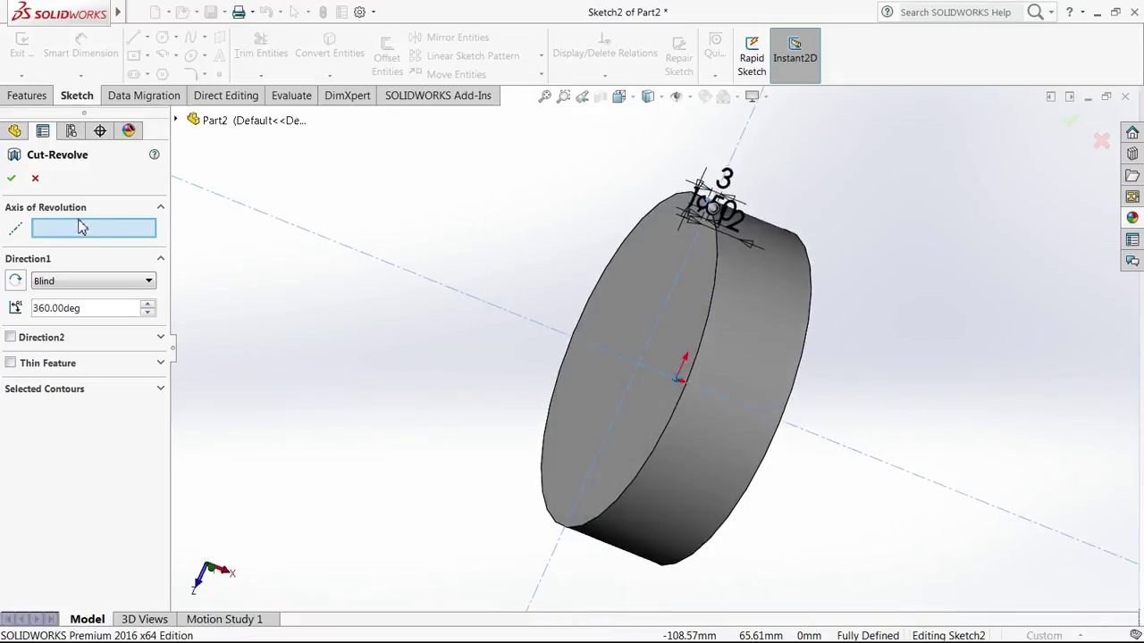
{"action": "left_click", "coordinate": [439, 285]}
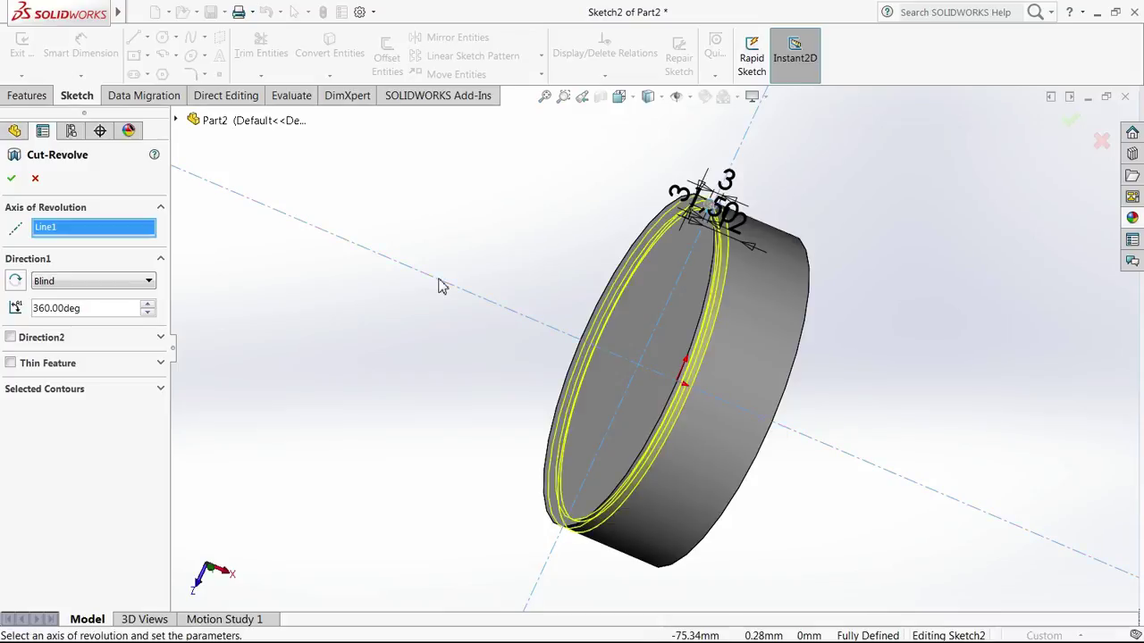
Step: Keep the revolved cut's end condition at Blind and set its angle to 90° to preview a partial groove
{"action": "mouse_move", "coordinate": [438, 285]}
{"action": "middle_mouse_down"}
{"action": "mouse_move", "coordinate": [646, 263]}
{"action": "mouse_move", "coordinate": [917, 276]}
{"action": "mouse_move", "coordinate": [827, 235]}
{"action": "mouse_move", "coordinate": [814, 245]}
{"action": "mouse_move", "coordinate": [822, 211]}
{"action": "middle_mouse_up"}
{"action": "scroll", "coordinate": [916, 271], "scroll_direction": "down", "scroll_amount": 3}
{"action": "scroll", "coordinate": [916, 272], "scroll_direction": "down", "scroll_amount": 3}
{"action": "middle_click_drag", "start_coordinate": [562, 343], "coordinate": [410, 285]}
{"action": "scroll", "coordinate": [410, 285], "scroll_direction": "up", "scroll_amount": 3}
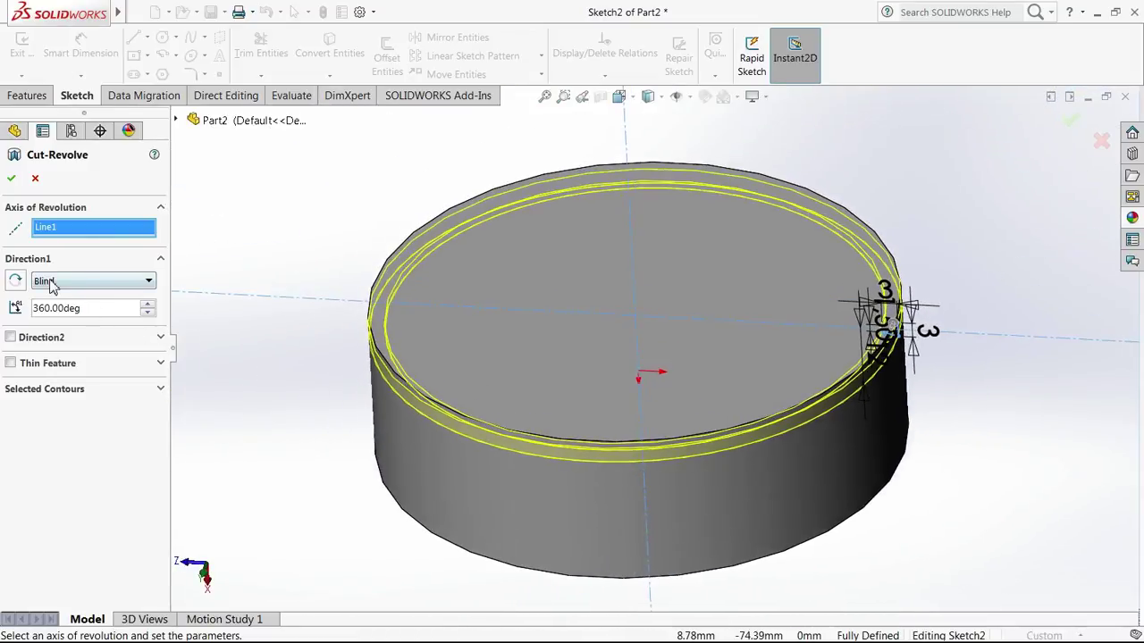
{"action": "left_click", "coordinate": [52, 284]}
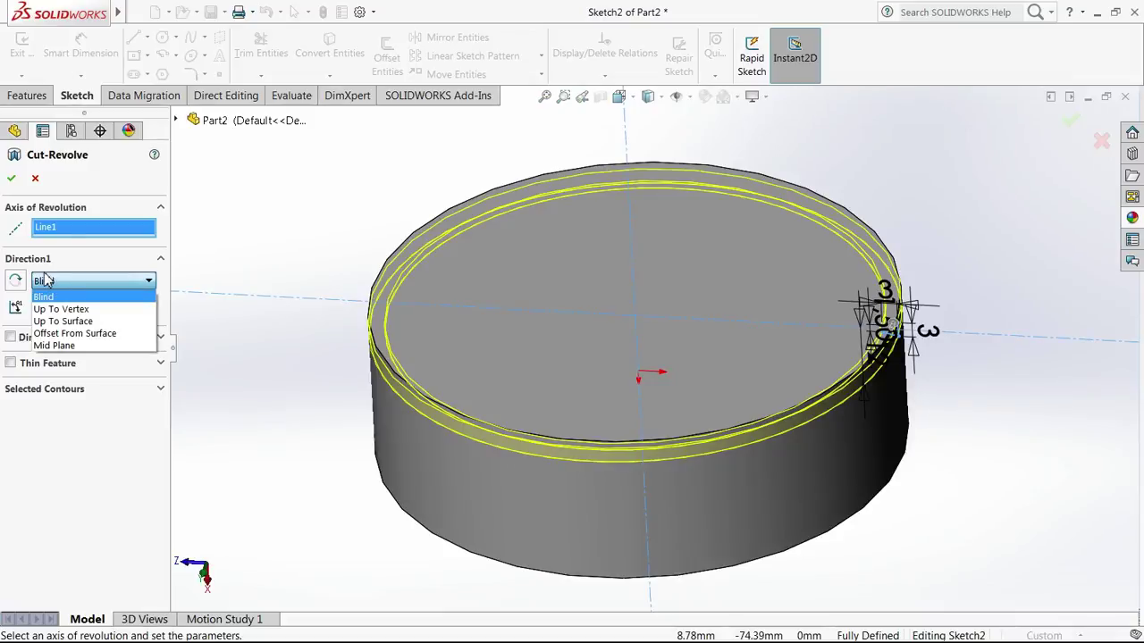
{"action": "left_click", "coordinate": [44, 280]}
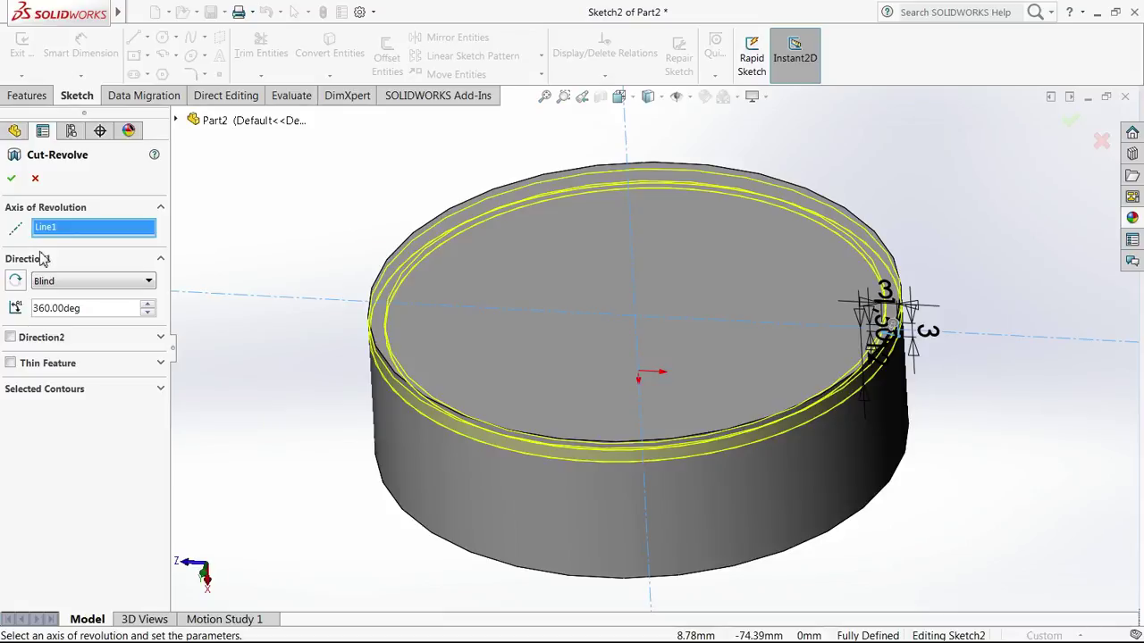
{"action": "left_click_drag", "start_coordinate": [105, 315], "coordinate": [5, 311]}
{"action": "type", "text": "90"}
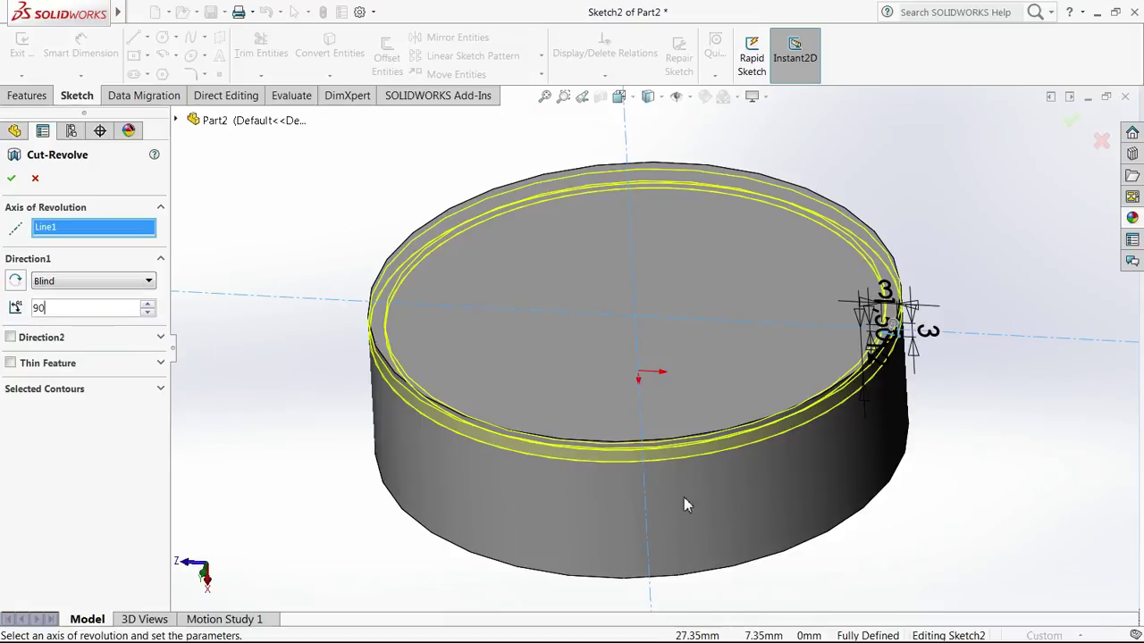
{"action": "left_click", "coordinate": [107, 264]}
{"action": "left_click", "coordinate": [108, 263]}
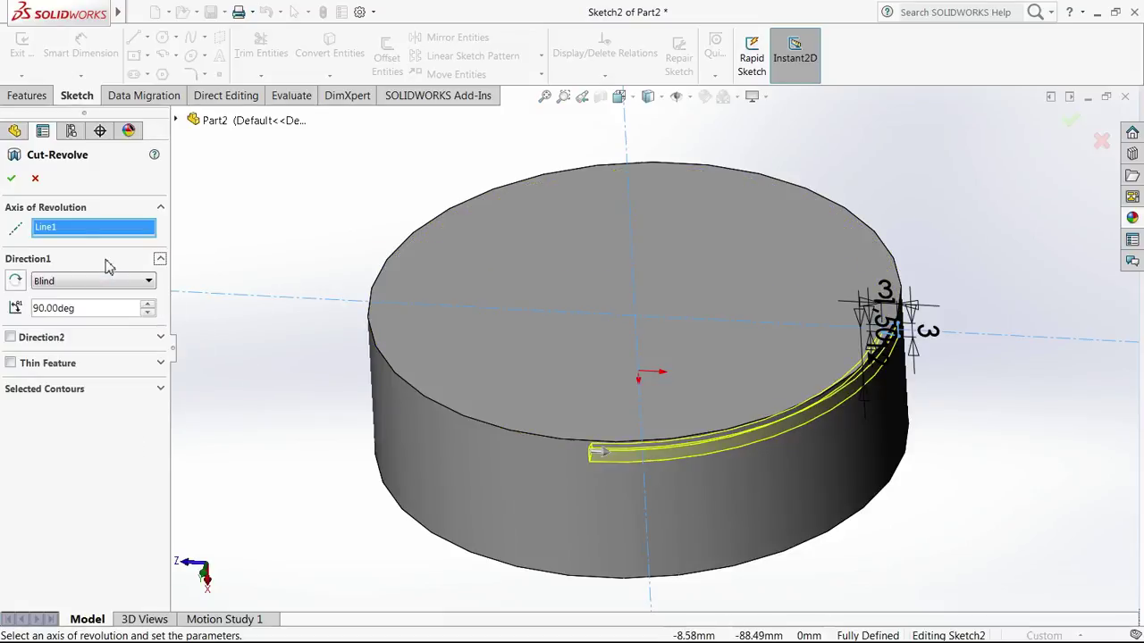
{"action": "middle_click_drag", "start_coordinate": [920, 502], "coordinate": [817, 341]}
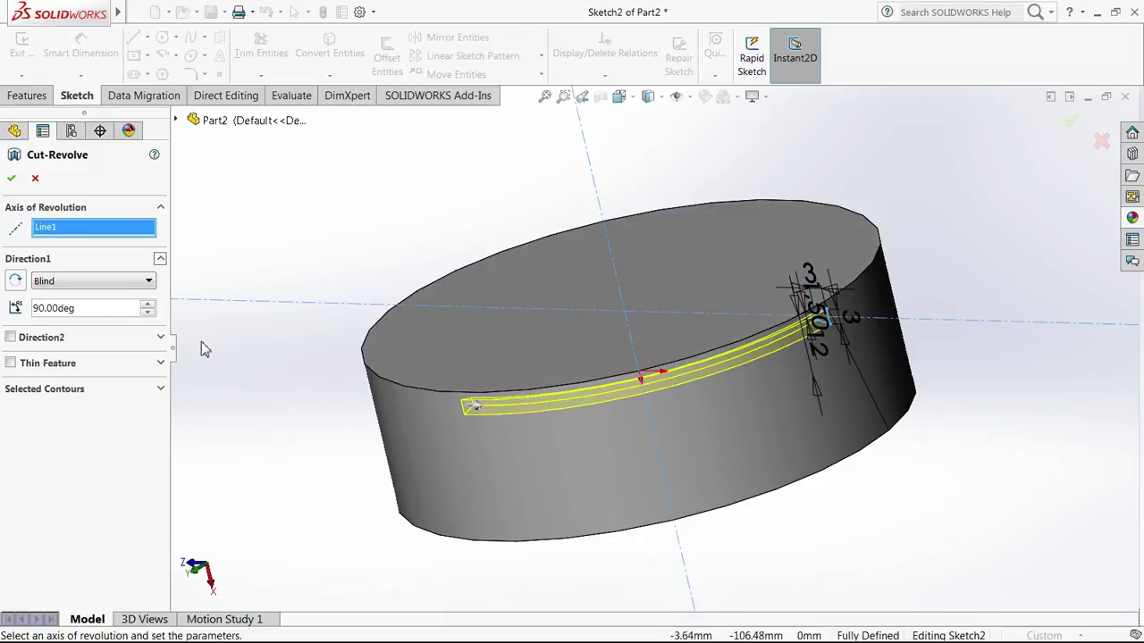
Step: Set the revolved cut's angle to 360° and complete the groove around the whole rim
{"action": "double_click", "coordinate": [88, 310]}
{"action": "type", "text": "30"}
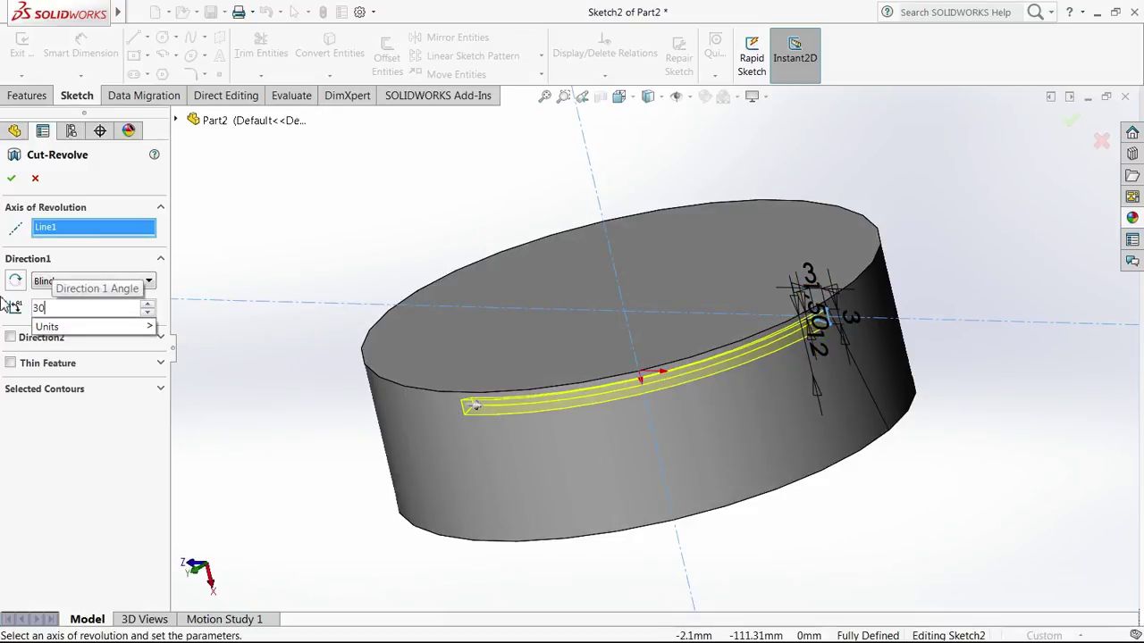
{"action": "key", "text": "BackSpace"}
{"action": "type", "text": "60"}
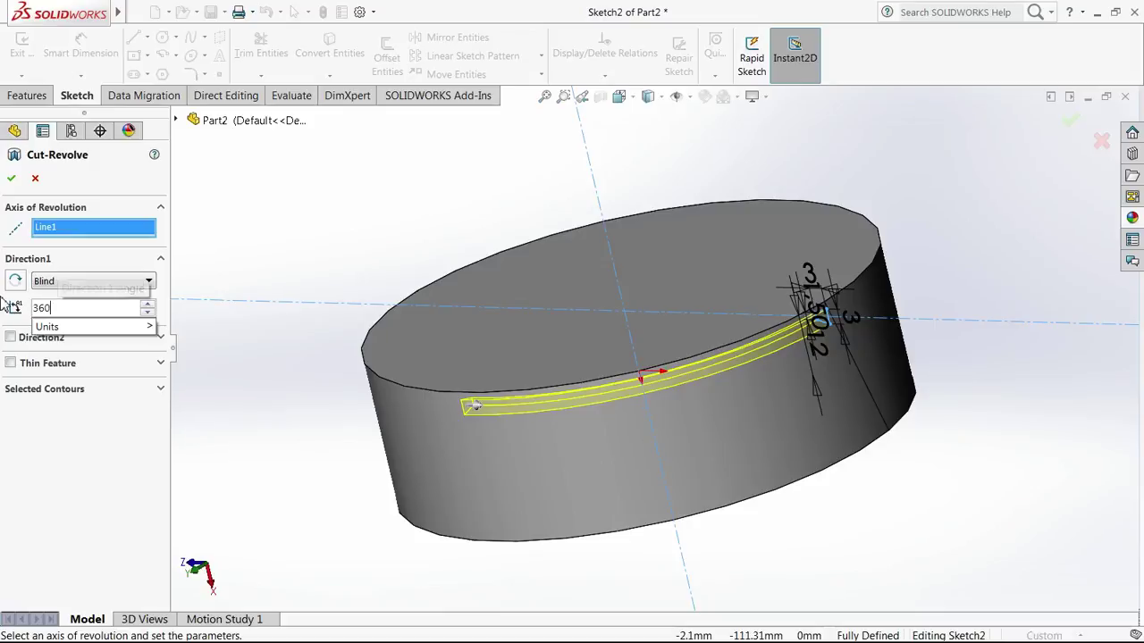
{"action": "left_click", "coordinate": [144, 260]}
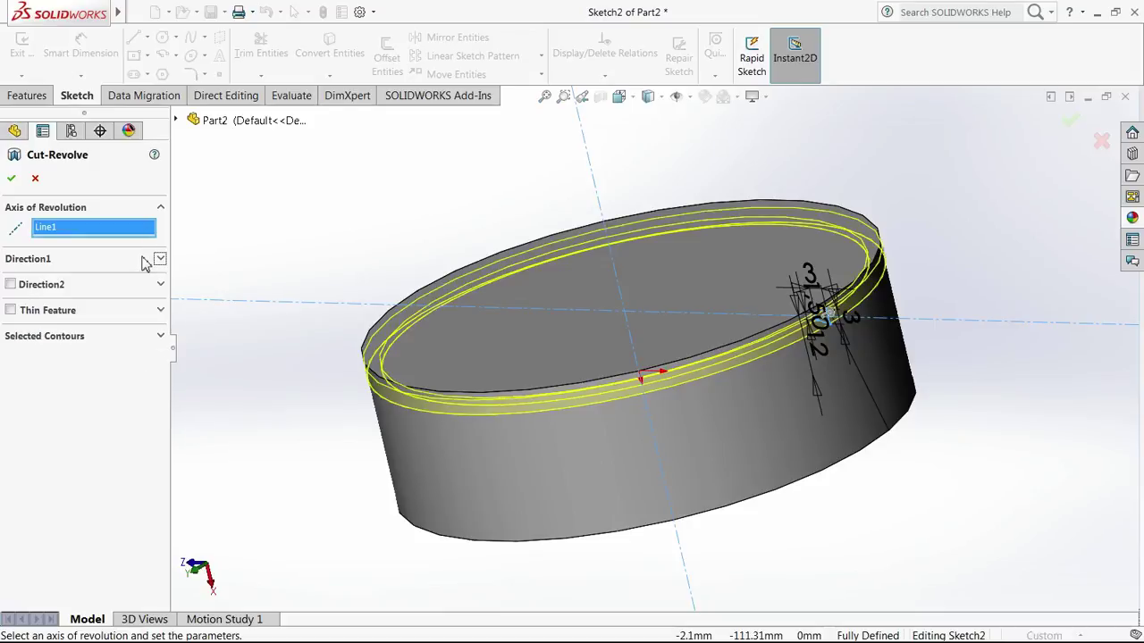
{"action": "left_click", "coordinate": [144, 259]}
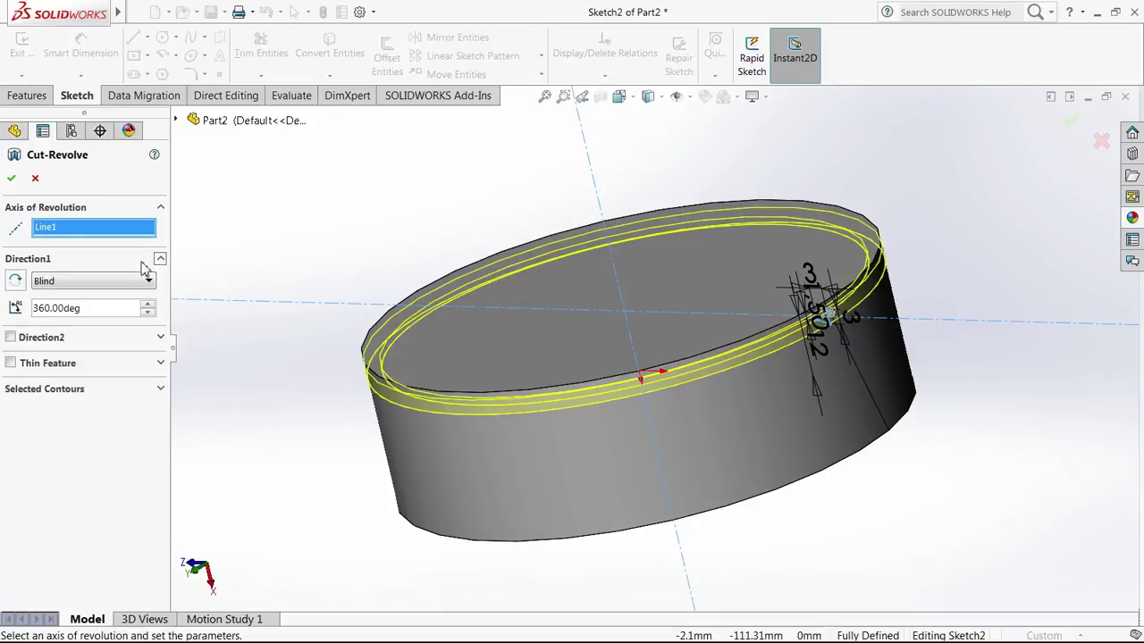
{"action": "left_click", "coordinate": [11, 180]}
{"action": "middle_click_drag", "start_coordinate": [679, 375], "coordinate": [862, 331]}
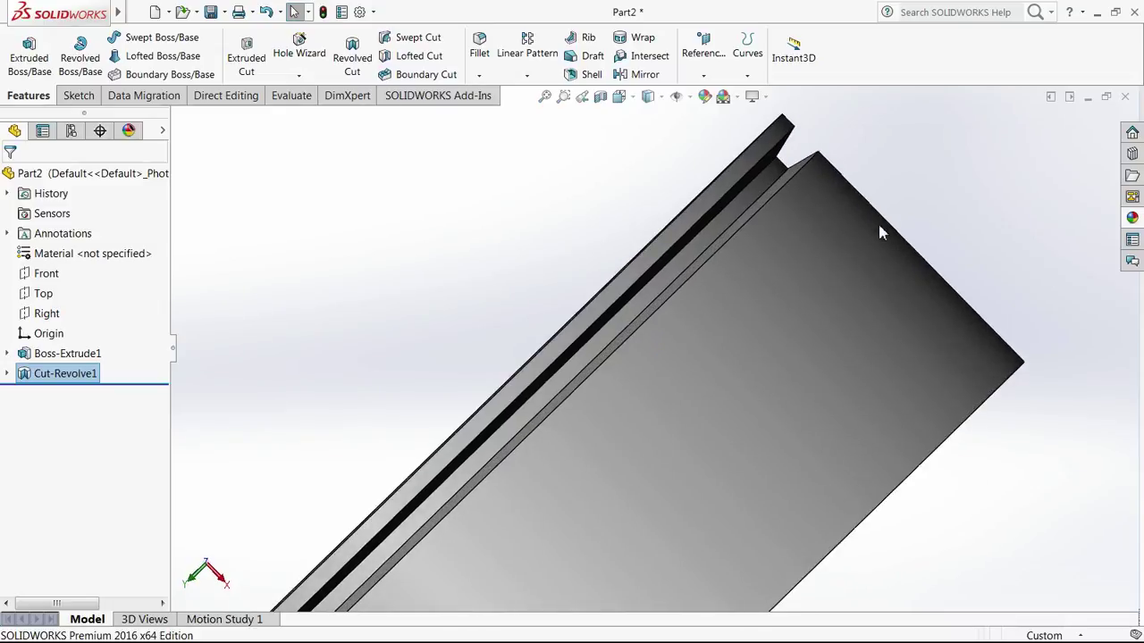
Step: Save the part as hihnapyörä in the Ohjeet folder
{"action": "left_click", "coordinate": [212, 15]}
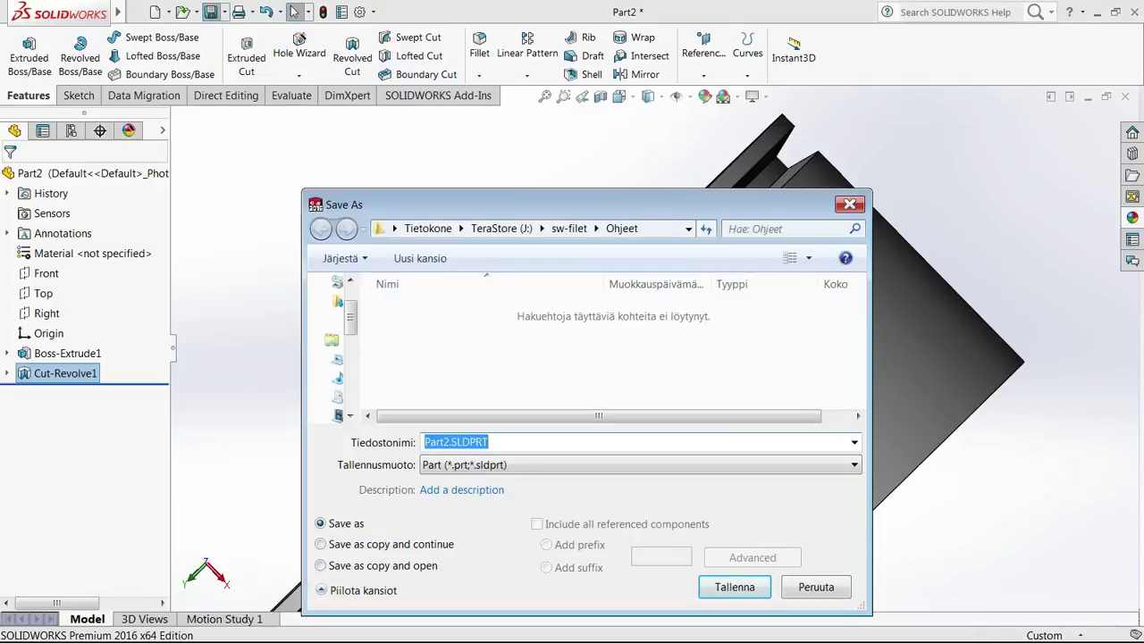
{"action": "type", "text": "hihnapyörä"}
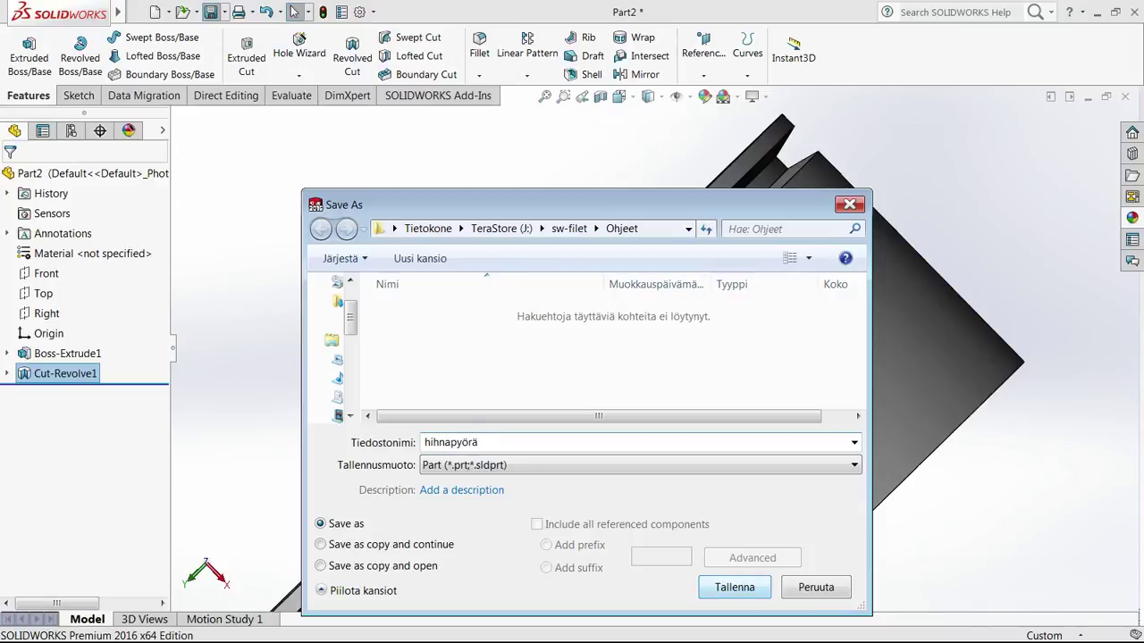
{"action": "left_click", "coordinate": [735, 588]}
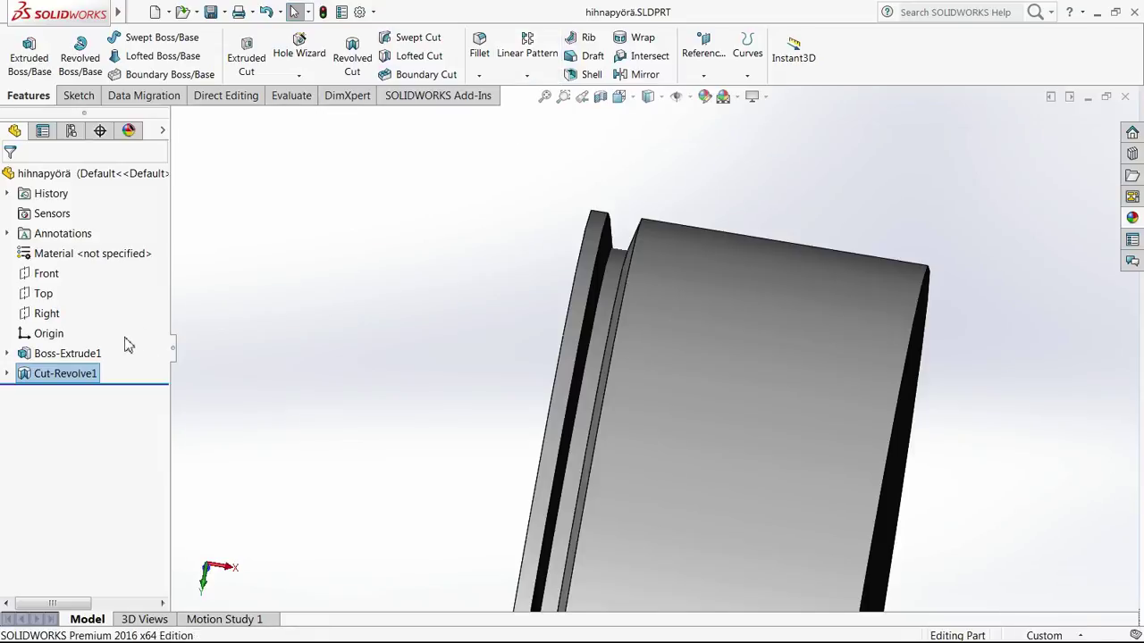
{"action": "left_click", "coordinate": [90, 373]}
{"action": "left_click", "coordinate": [90, 373]}
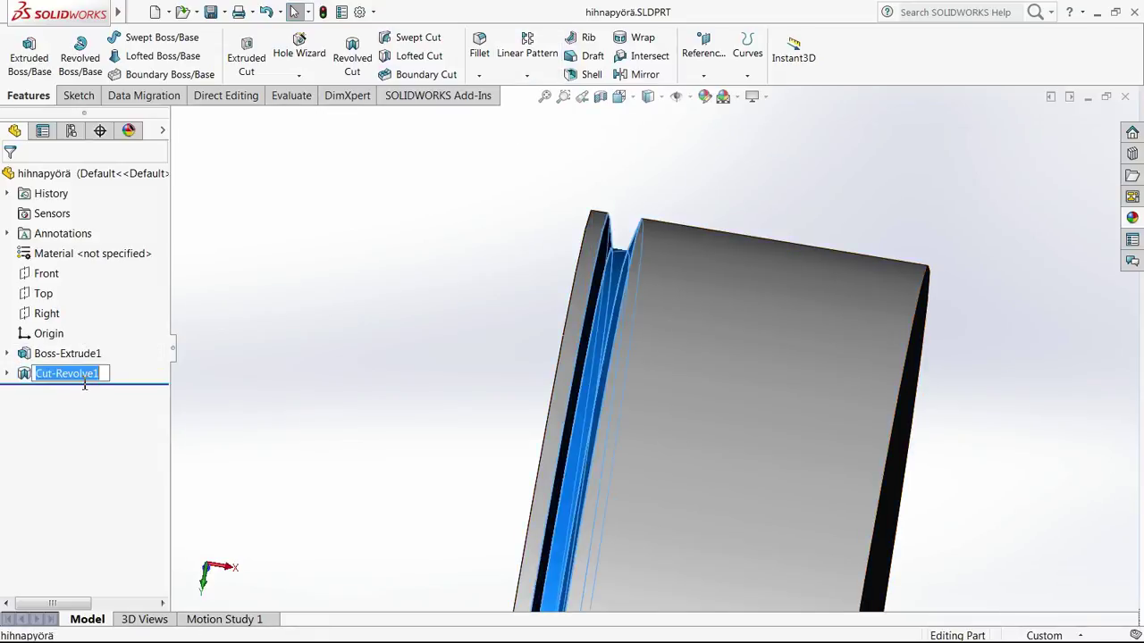
{"action": "left_click", "coordinate": [117, 435]}
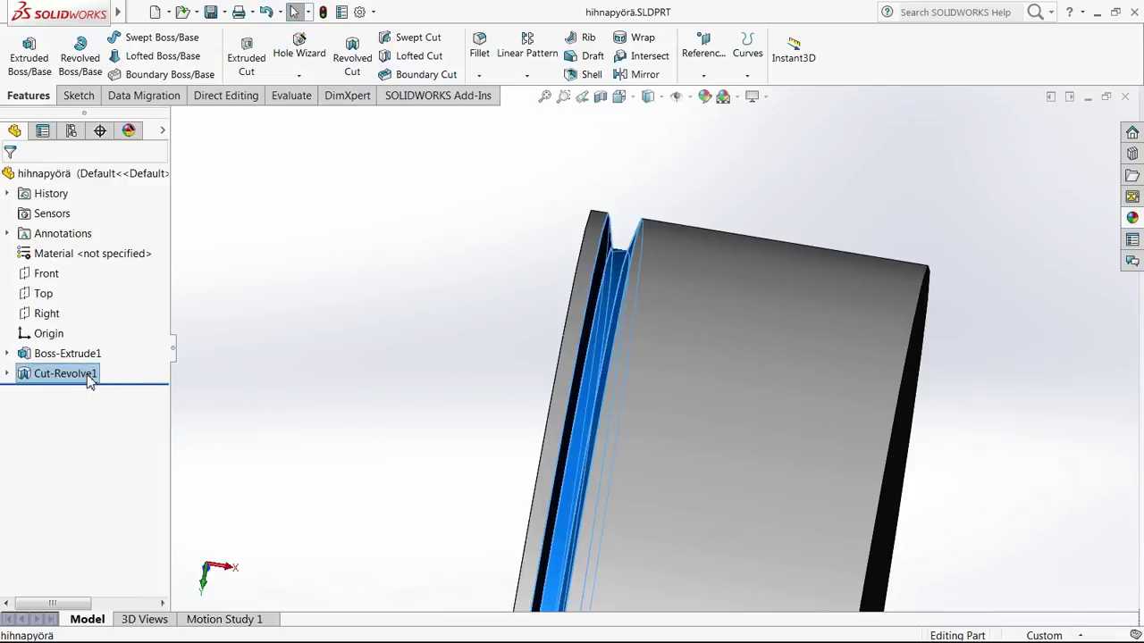
Step: Start a Linear Pattern of the revolved groove cut, using the disc's outer cylindrical face as the reference for direction 1
{"action": "left_click", "coordinate": [527, 46]}
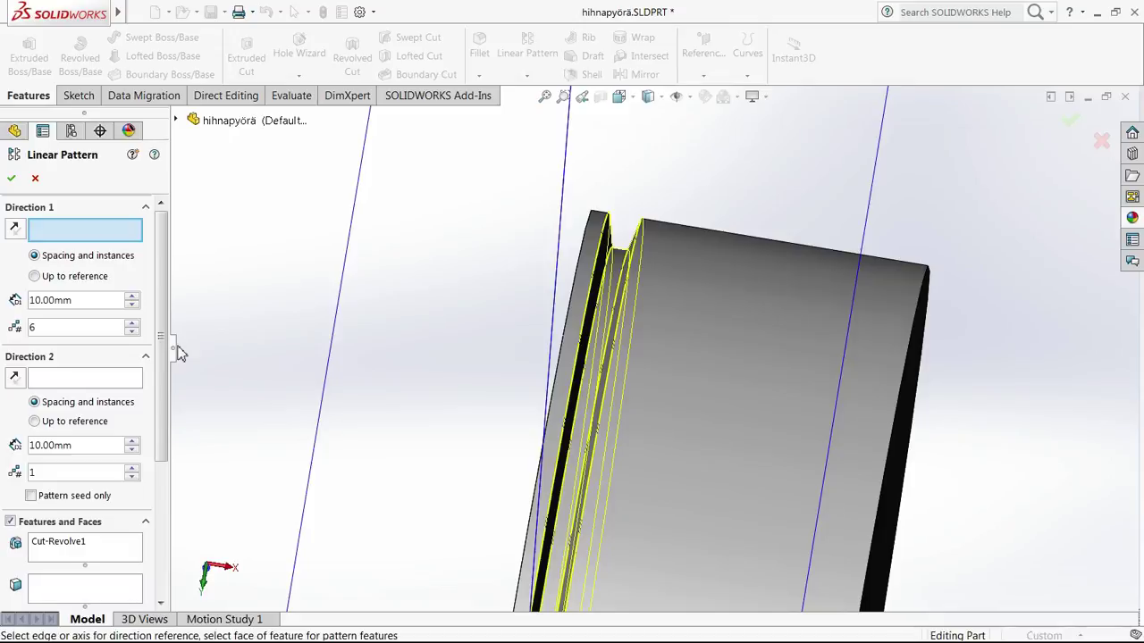
{"action": "left_click", "coordinate": [52, 544]}
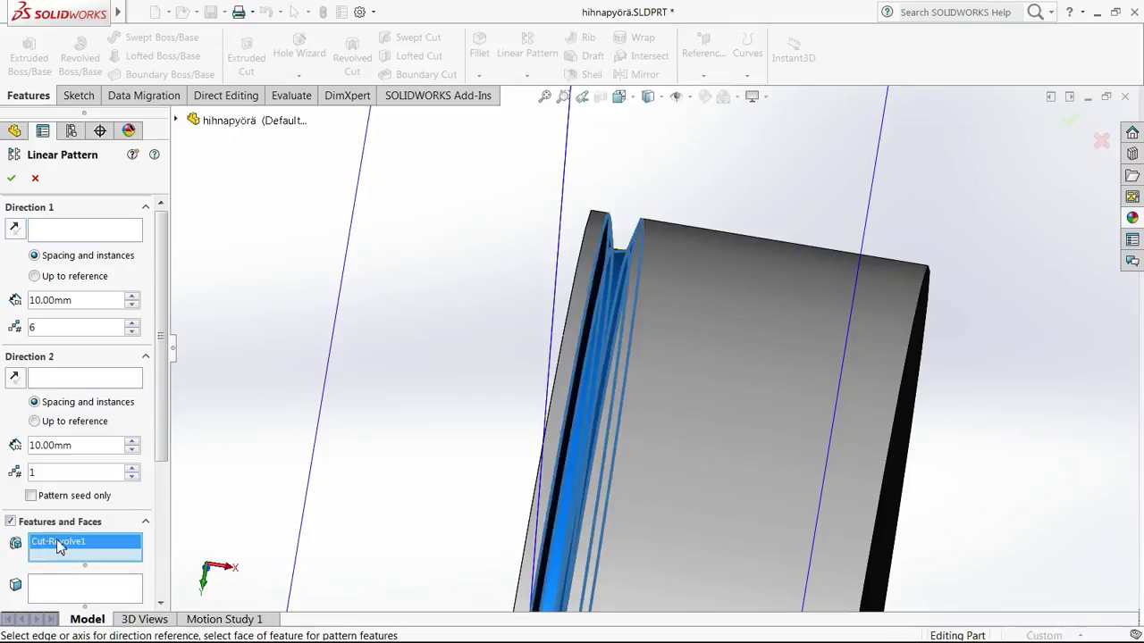
{"action": "left_click", "coordinate": [94, 230]}
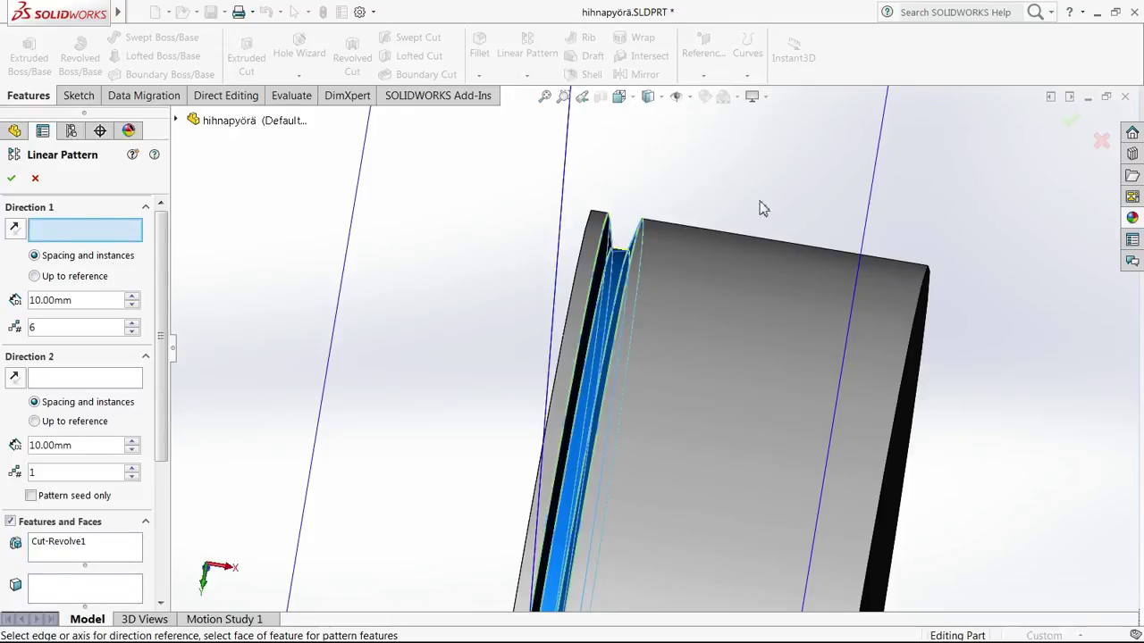
{"action": "left_click", "coordinate": [754, 268]}
{"action": "scroll", "coordinate": [745, 248], "scroll_direction": "up", "scroll_amount": 5}
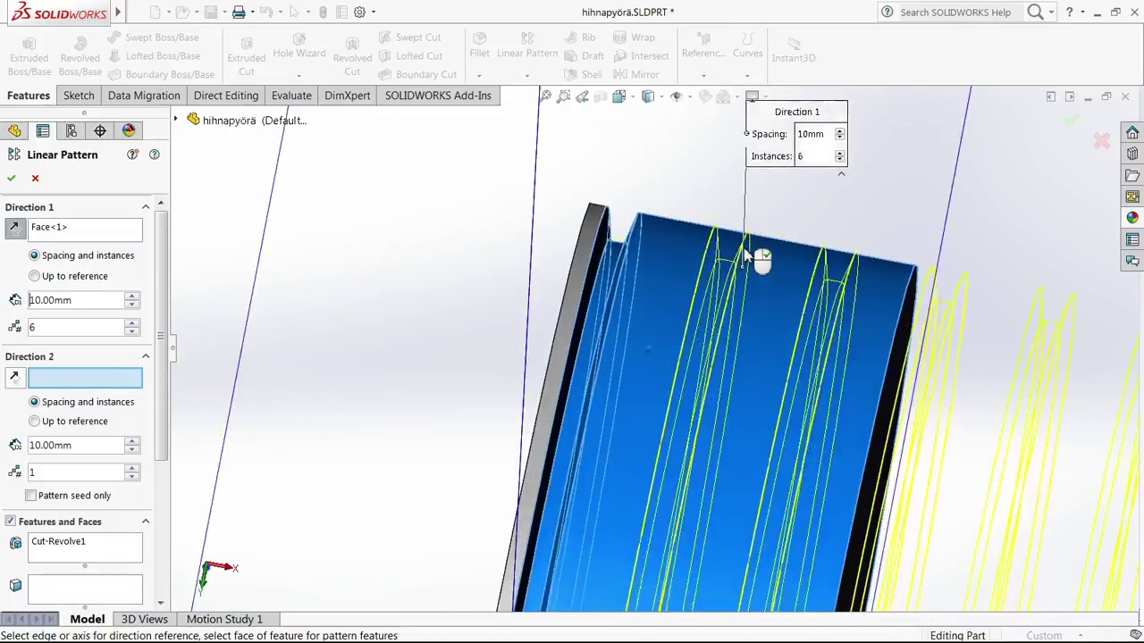
{"action": "middle_click_drag", "start_coordinate": [743, 238], "coordinate": [825, 219]}
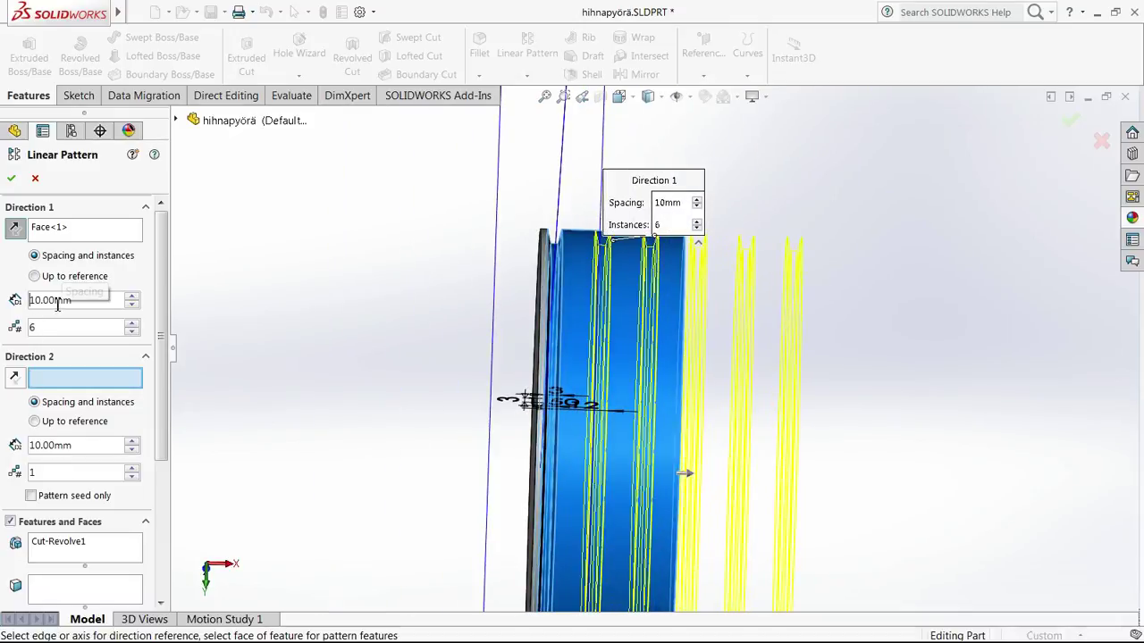
Step: Set the groove pattern's direction 1 spacing to 5 mm to preview the grooves across the rim
{"action": "left_click_drag", "start_coordinate": [56, 303], "coordinate": [11, 302]}
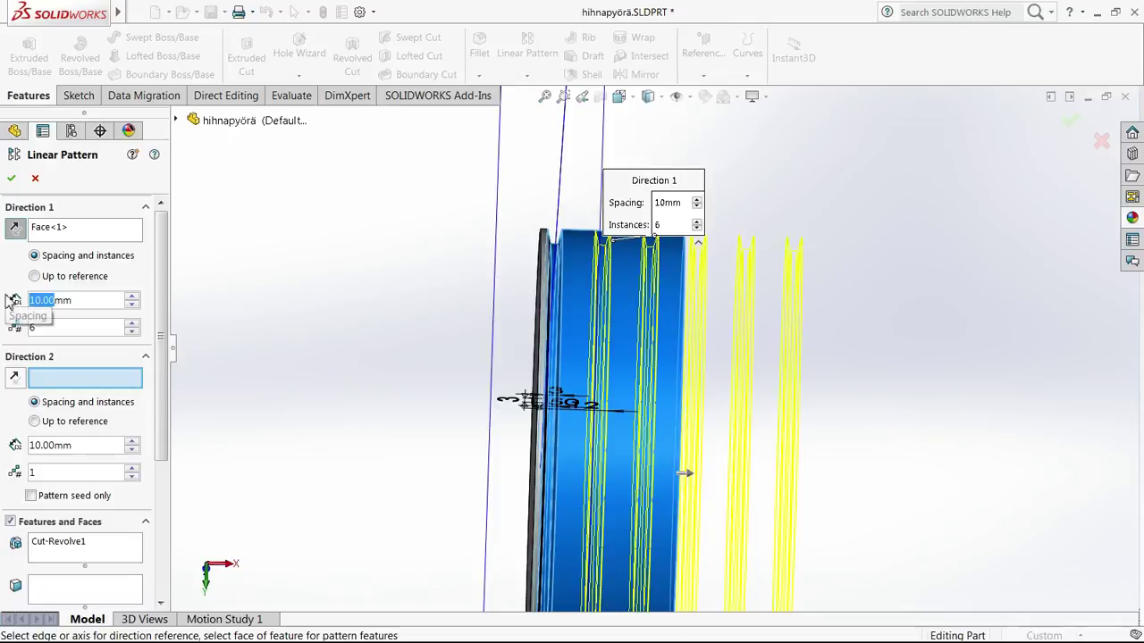
{"action": "type", "text": "5"}
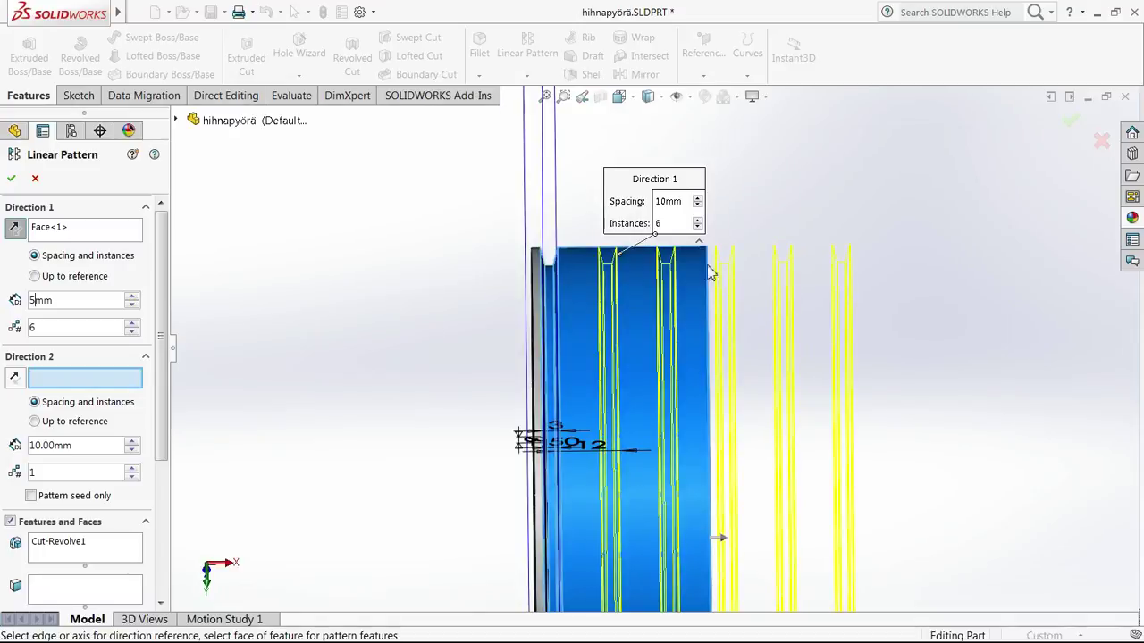
{"action": "left_click", "coordinate": [98, 328]}
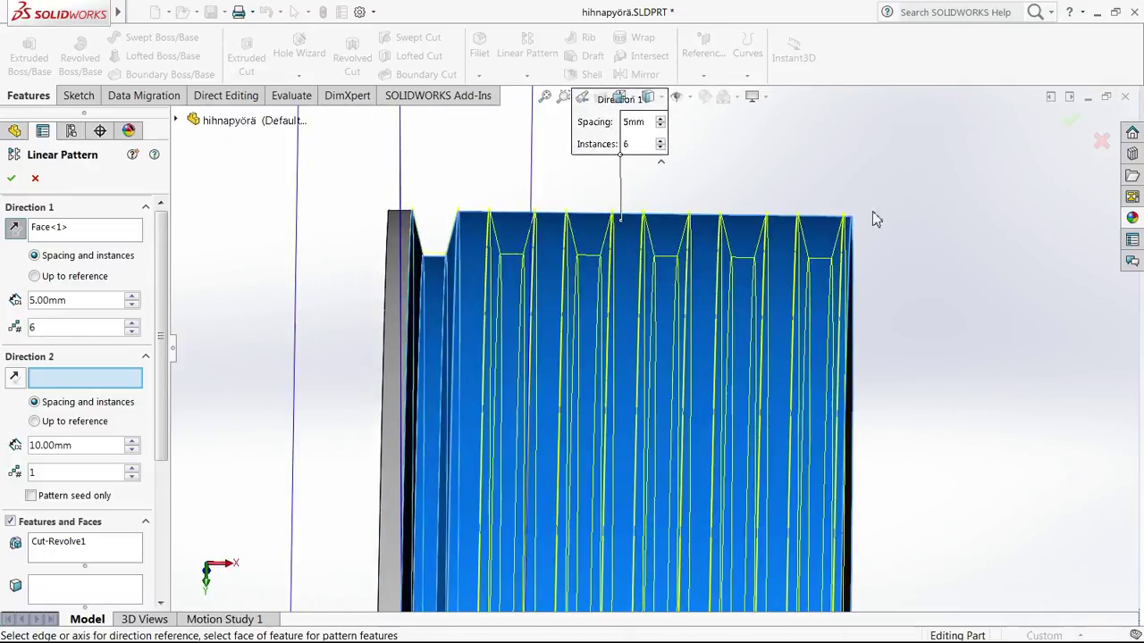
Step: Reduce the groove pattern's direction 1 spacing to 4.5 mm
{"action": "double_click", "coordinate": [51, 300]}
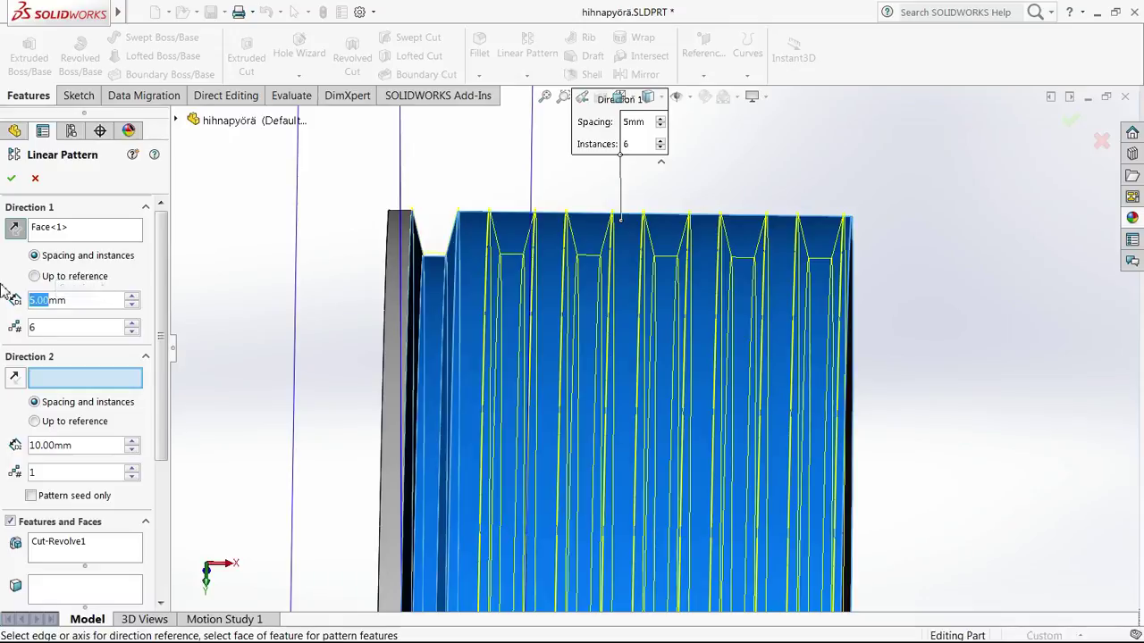
{"action": "type", "text": "4.5"}
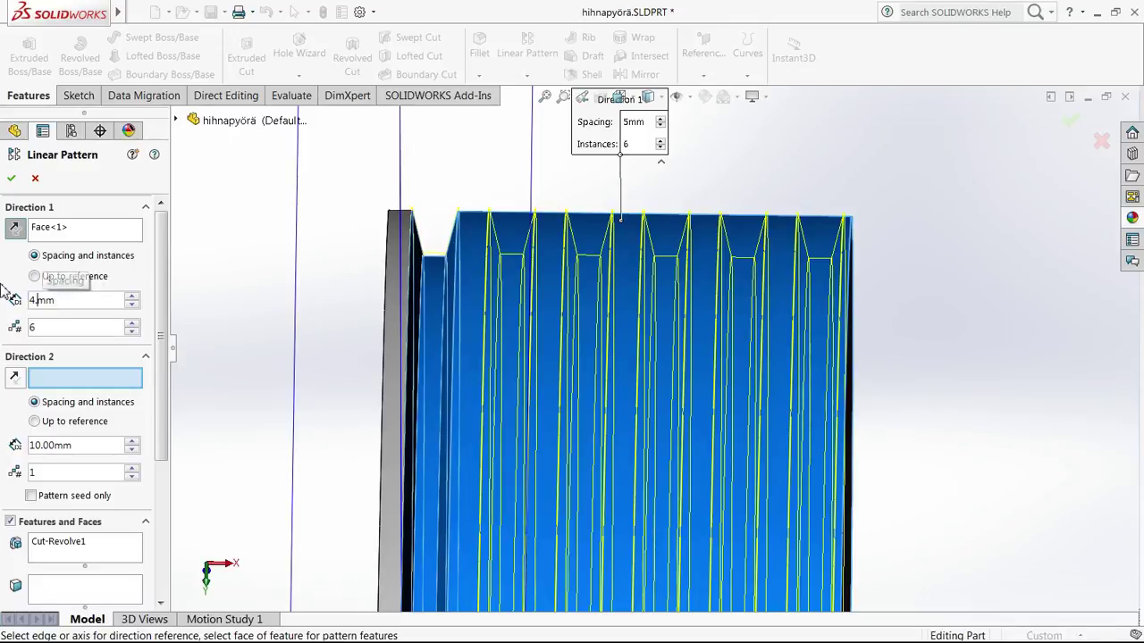
{"action": "right_click", "coordinate": [80, 322]}
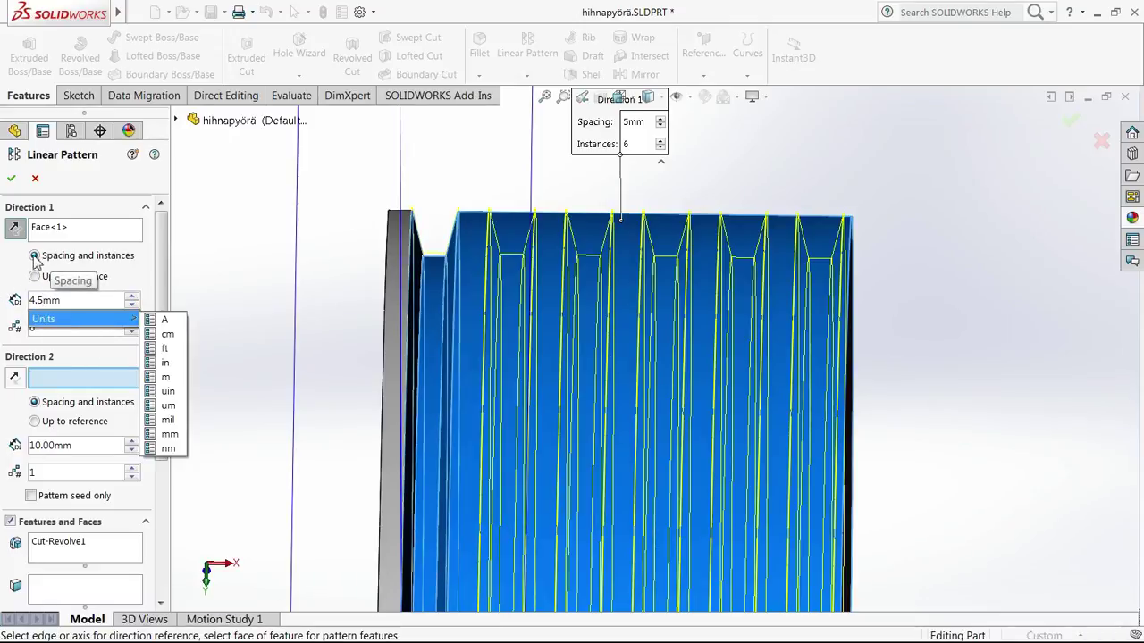
{"action": "left_click", "coordinate": [13, 289]}
{"action": "left_click", "coordinate": [53, 328]}
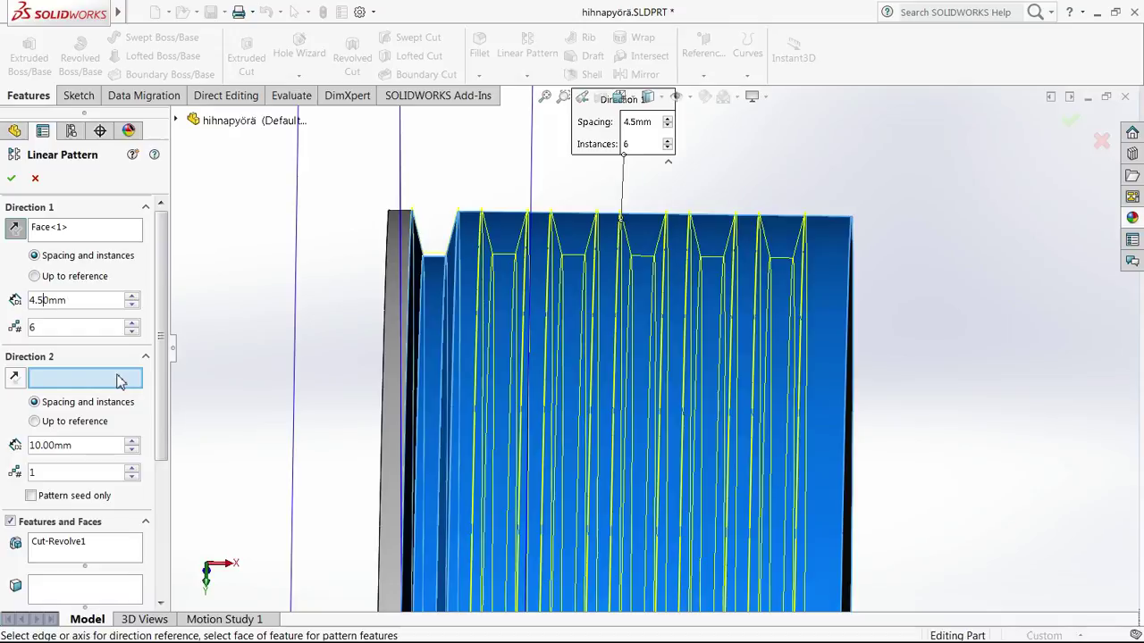
Step: Complete the groove pattern with 6 instances at 4.8 mm spacing and save the part
{"action": "key", "text": "BackSpace"}
{"action": "type", "text": "8"}
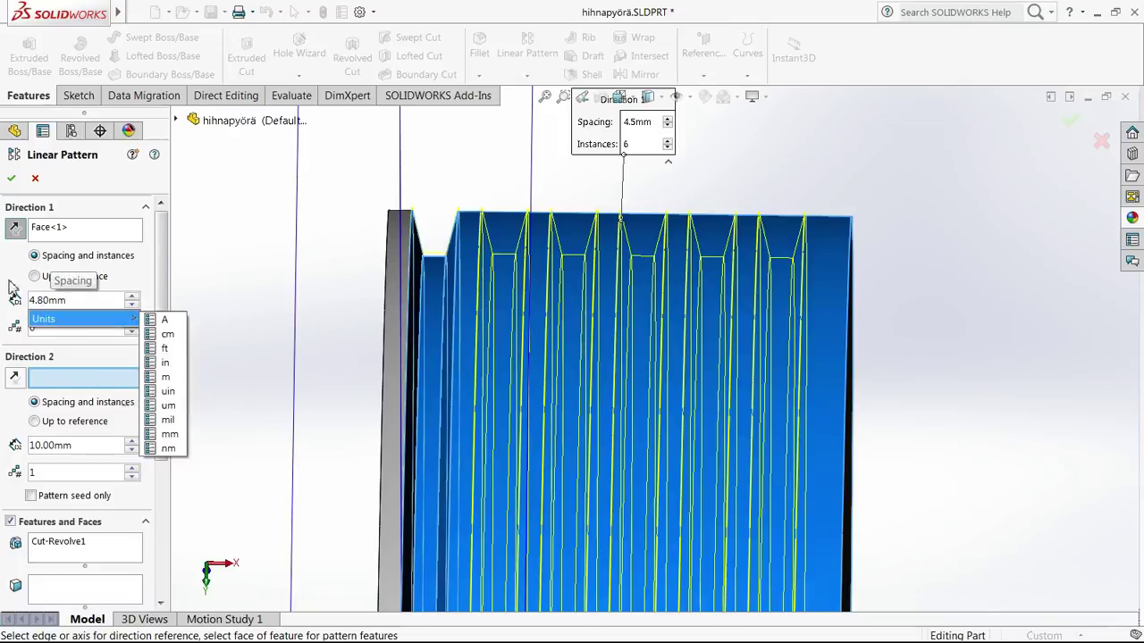
{"action": "left_click", "coordinate": [13, 277]}
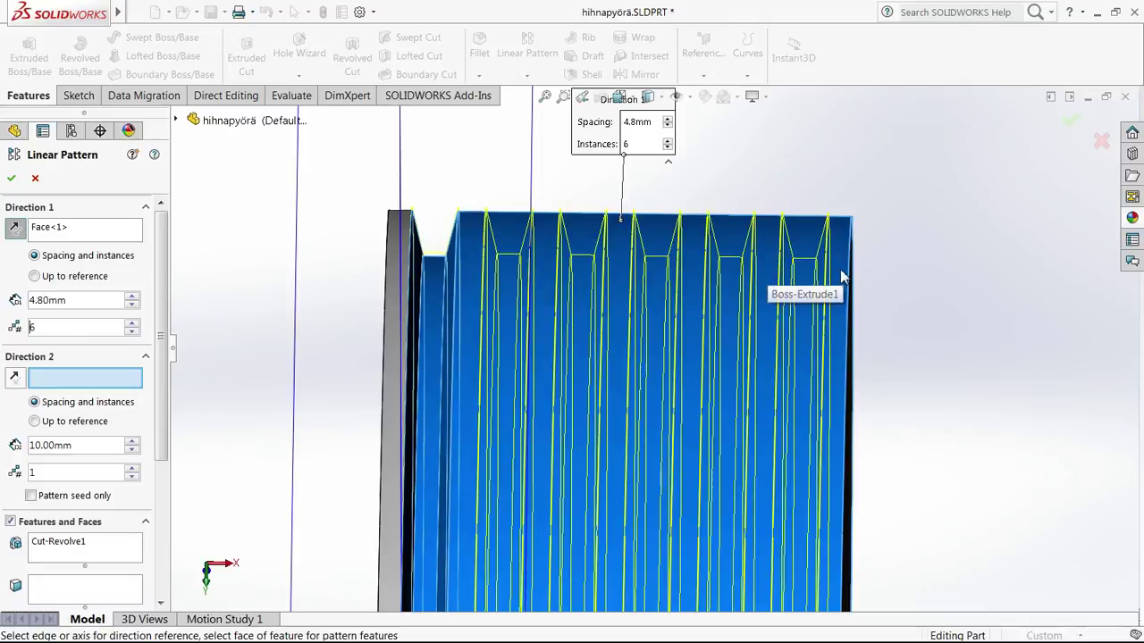
{"action": "middle_click_drag", "start_coordinate": [841, 272], "coordinate": [840, 268]}
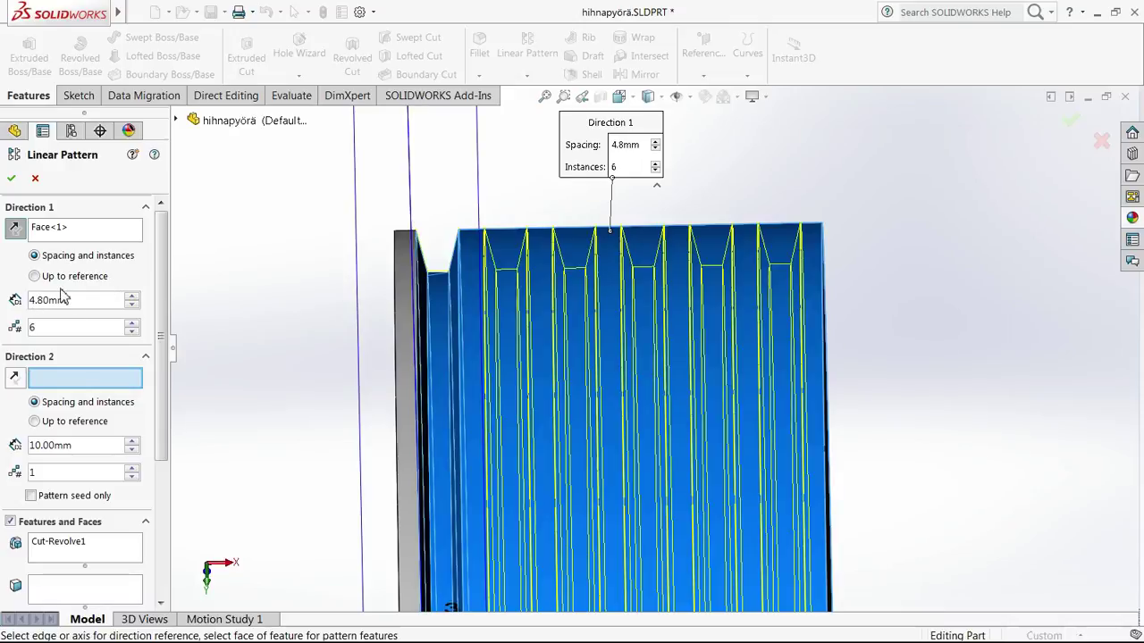
{"action": "left_click", "coordinate": [12, 178]}
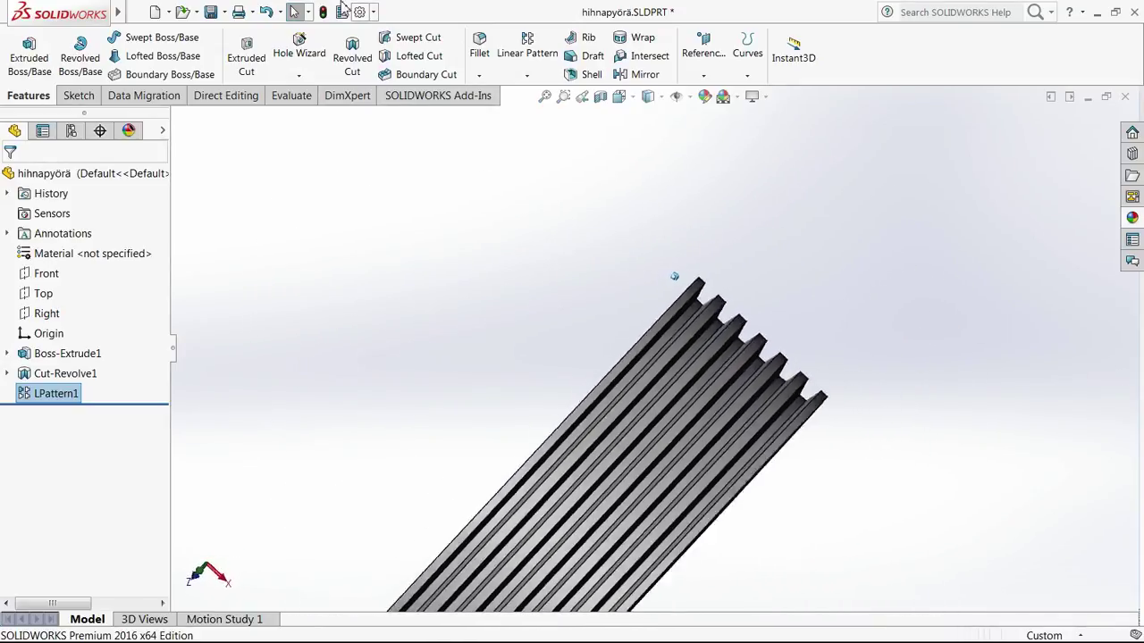
{"action": "left_click", "coordinate": [212, 12]}
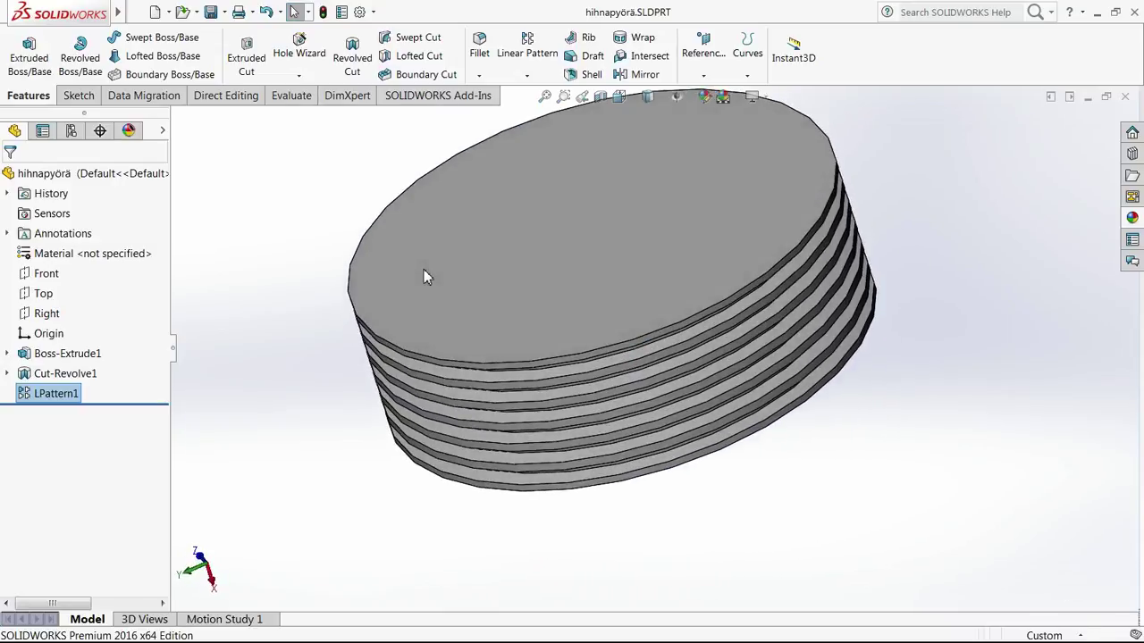
Step: Show the primary planes and start a Revolved Cut with its sketch on the Front plane
{"action": "left_click", "coordinate": [686, 97]}
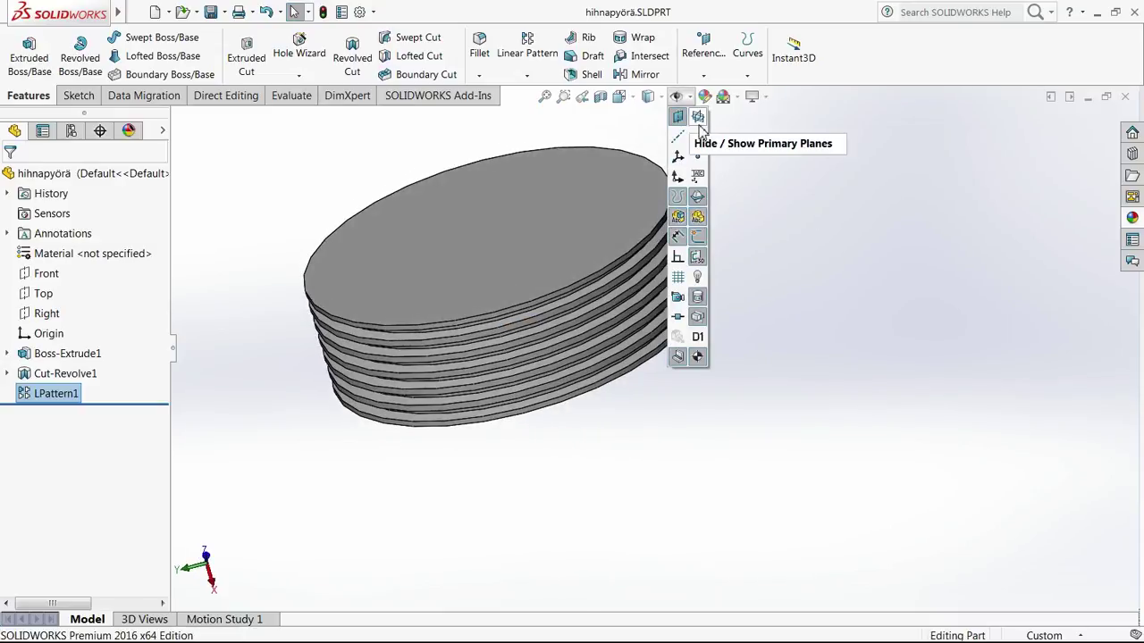
{"action": "left_click", "coordinate": [698, 116]}
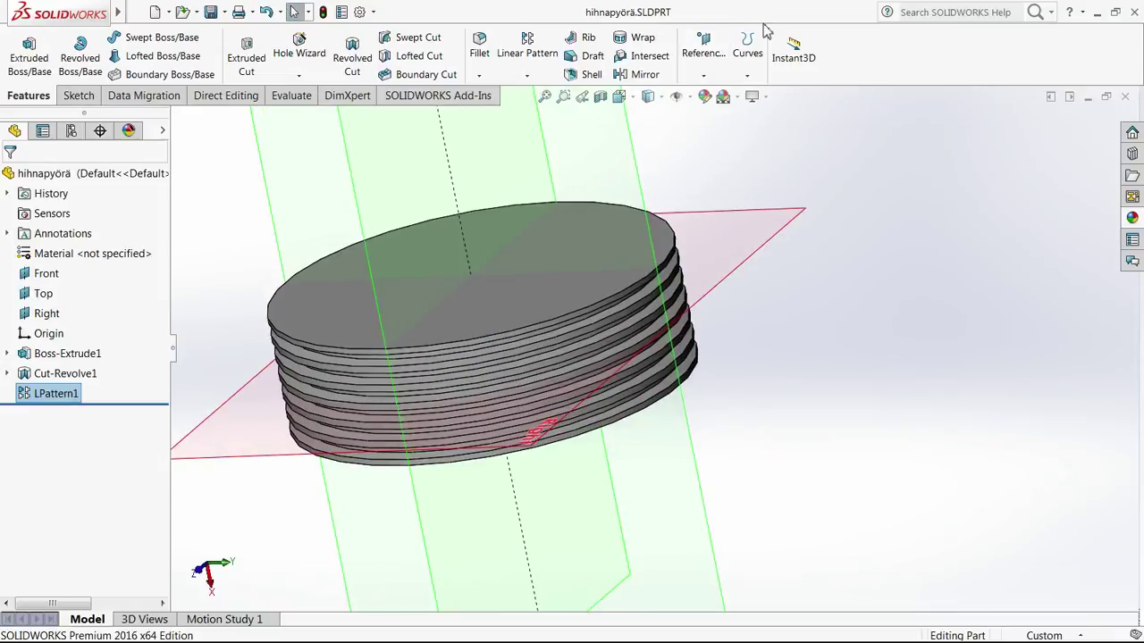
{"action": "left_click", "coordinate": [357, 57]}
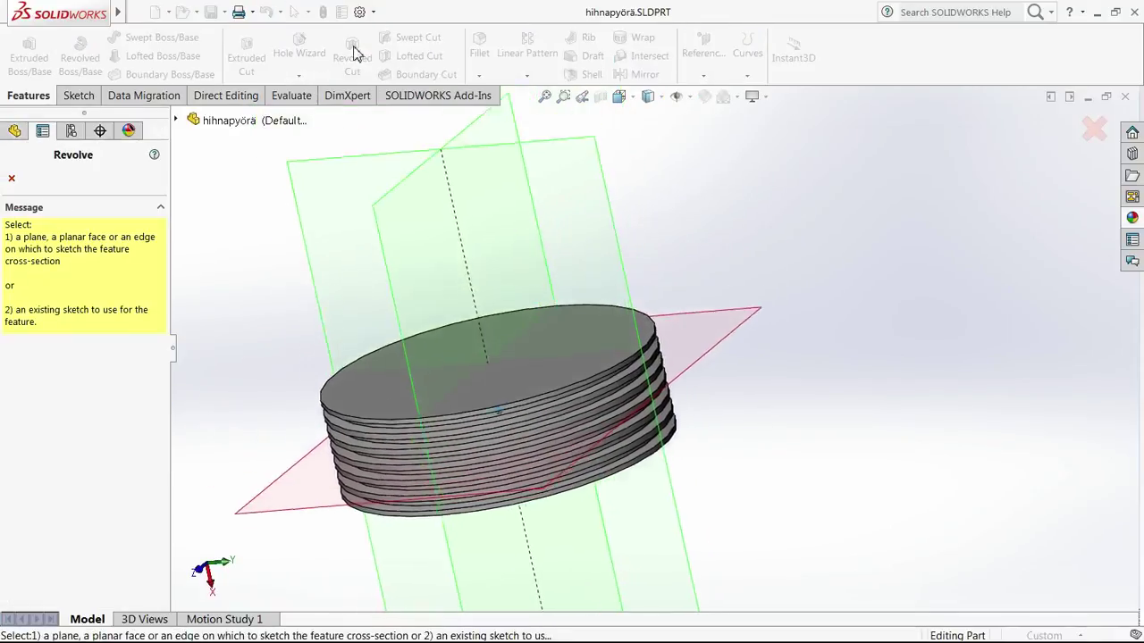
{"action": "left_click", "coordinate": [582, 187]}
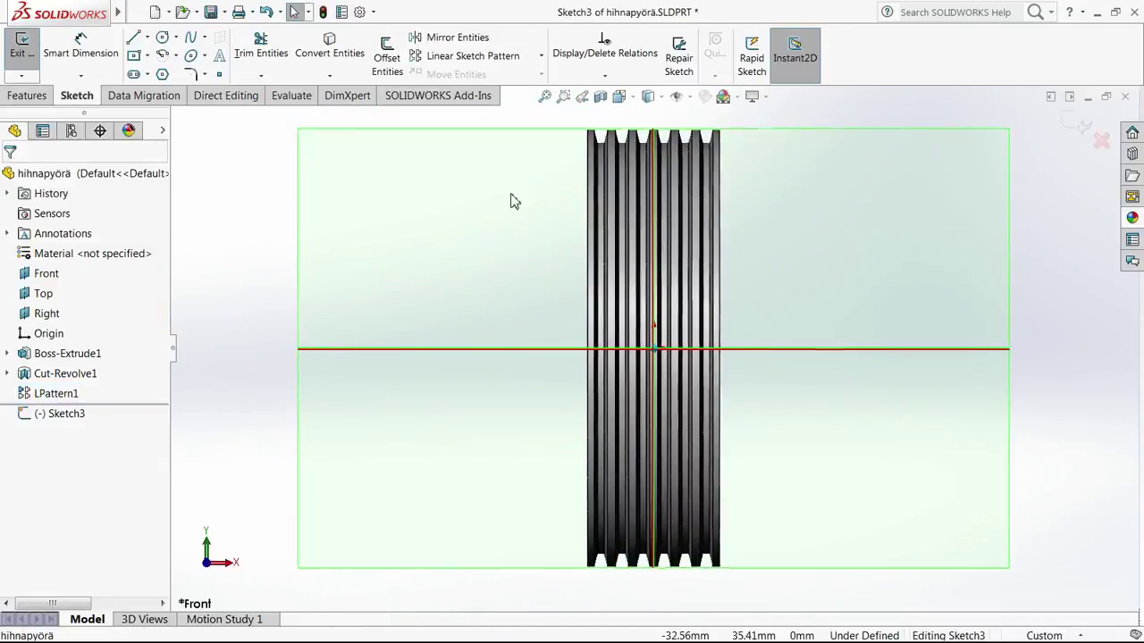
{"action": "scroll", "coordinate": [514, 188], "scroll_direction": "up", "scroll_amount": 5}
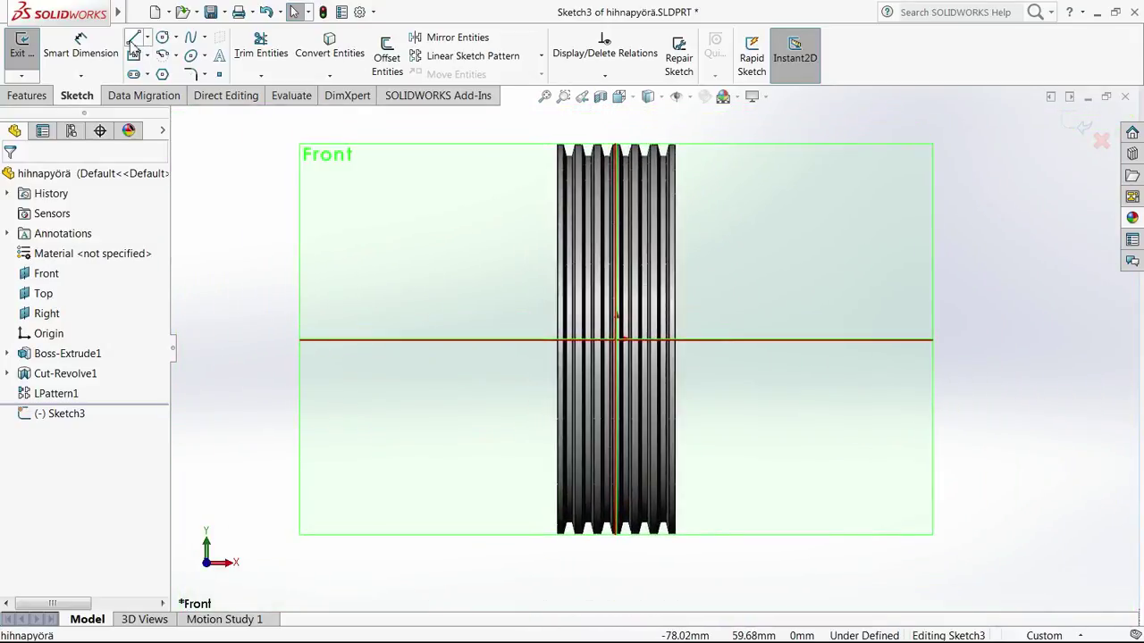
Step: Draw a horizontal centerline through the origin, extending past both sides of the pulley and the Front plane's border
{"action": "left_click", "coordinate": [146, 39]}
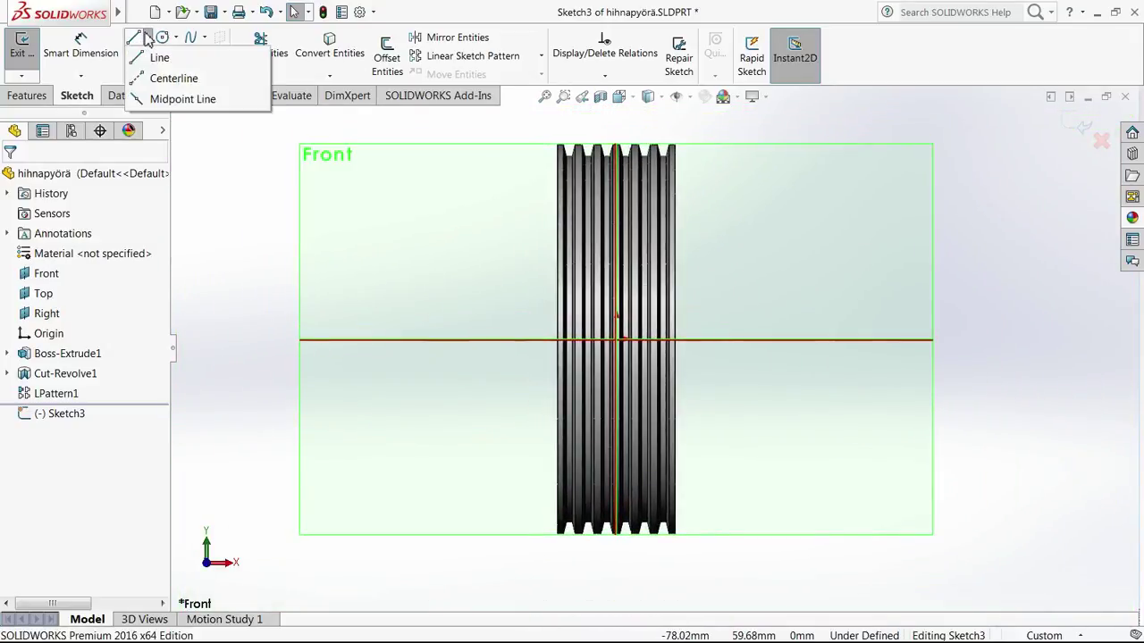
{"action": "left_click", "coordinate": [176, 78]}
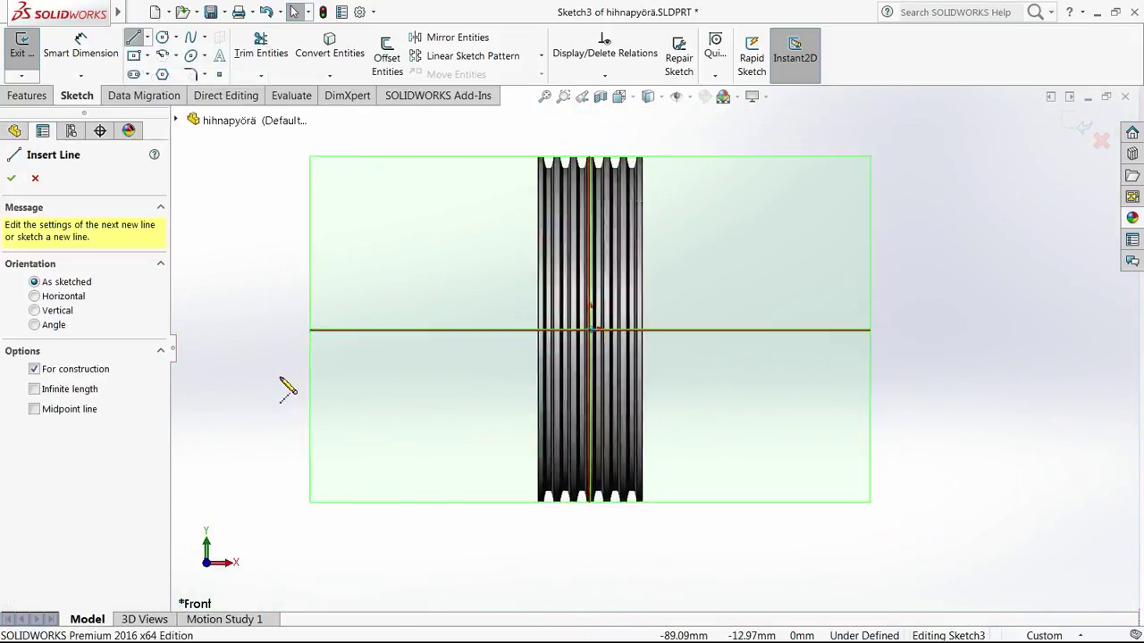
{"action": "left_click", "coordinate": [256, 327]}
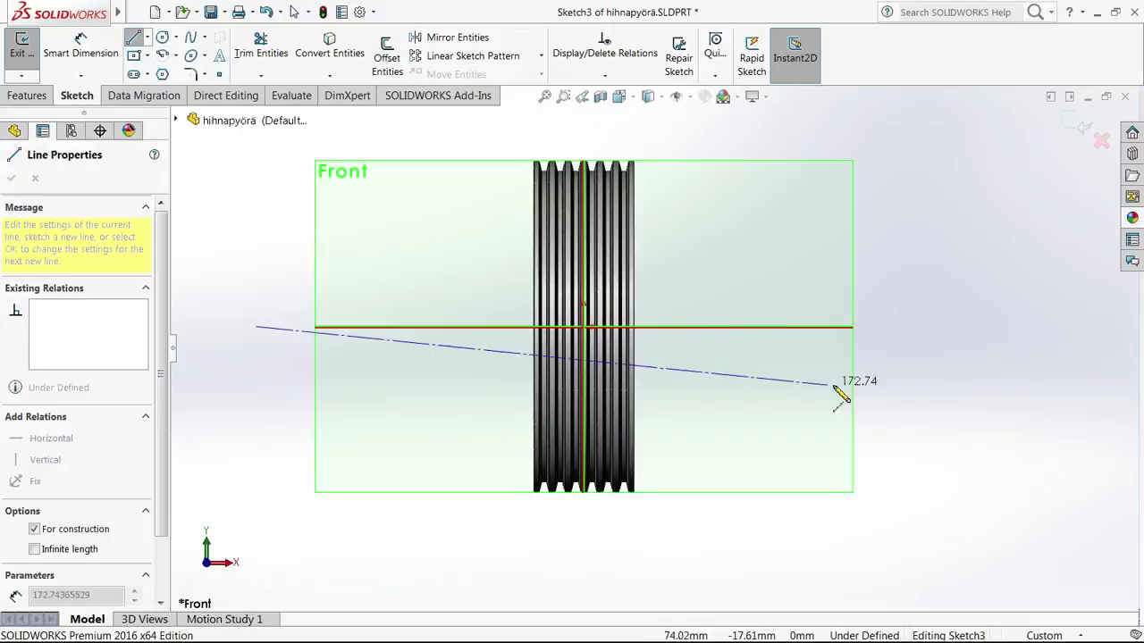
{"action": "left_click", "coordinate": [950, 329]}
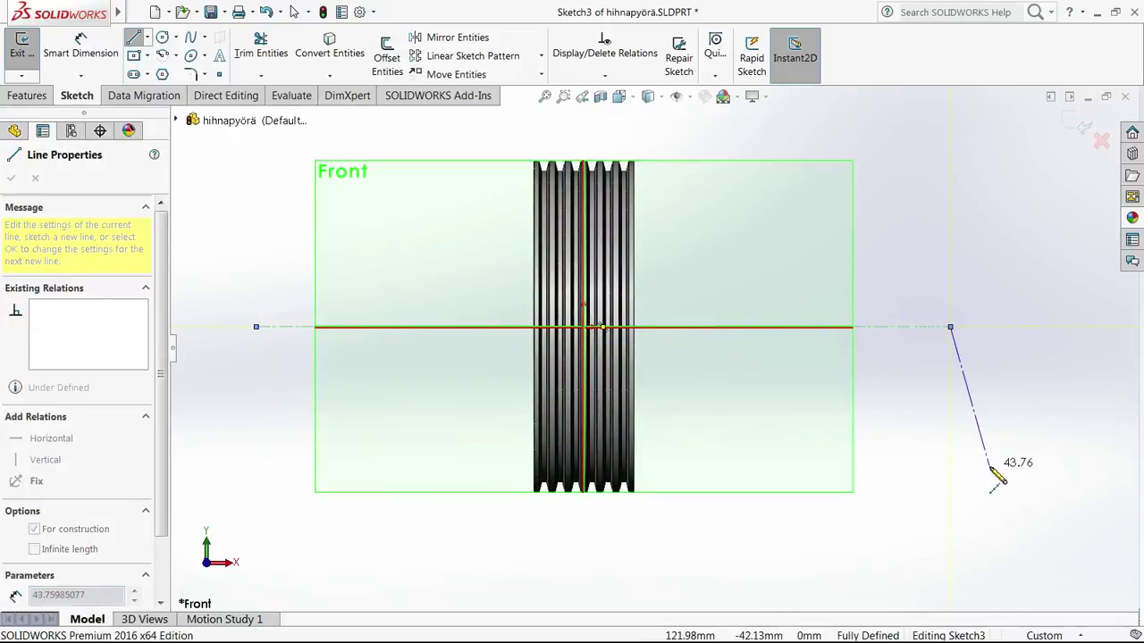
{"action": "key", "text": "Escape"}
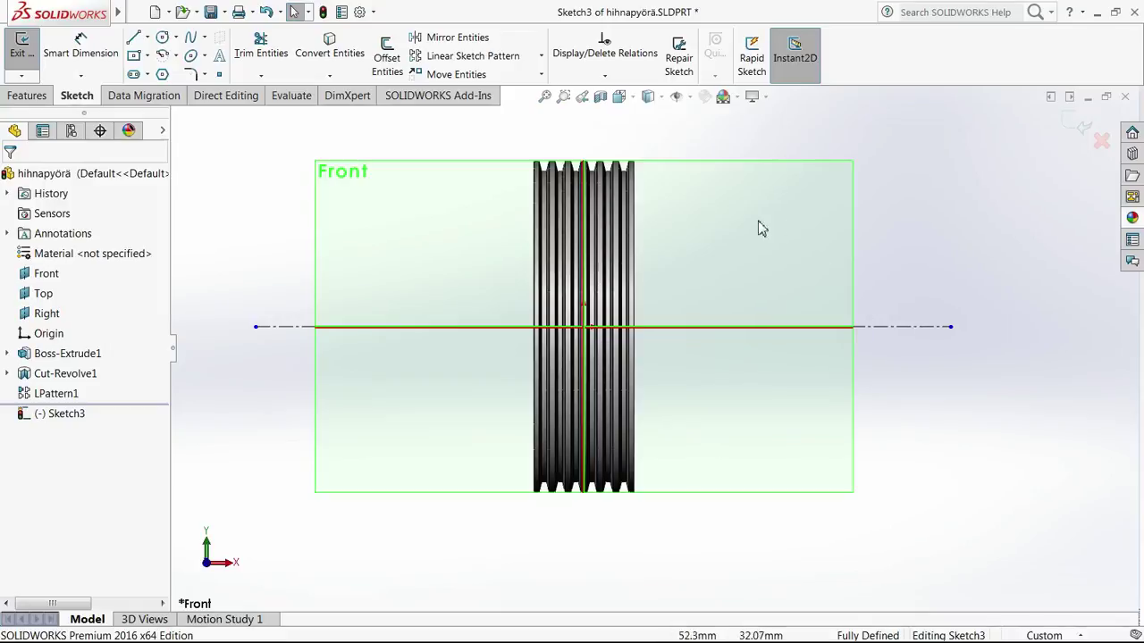
Step: Draw a line sloping inward from the pulley's left face near the rim, then a vertical line about 38 mm long down to the centerline
{"action": "scroll", "coordinate": [757, 227], "scroll_direction": "down", "scroll_amount": 10}
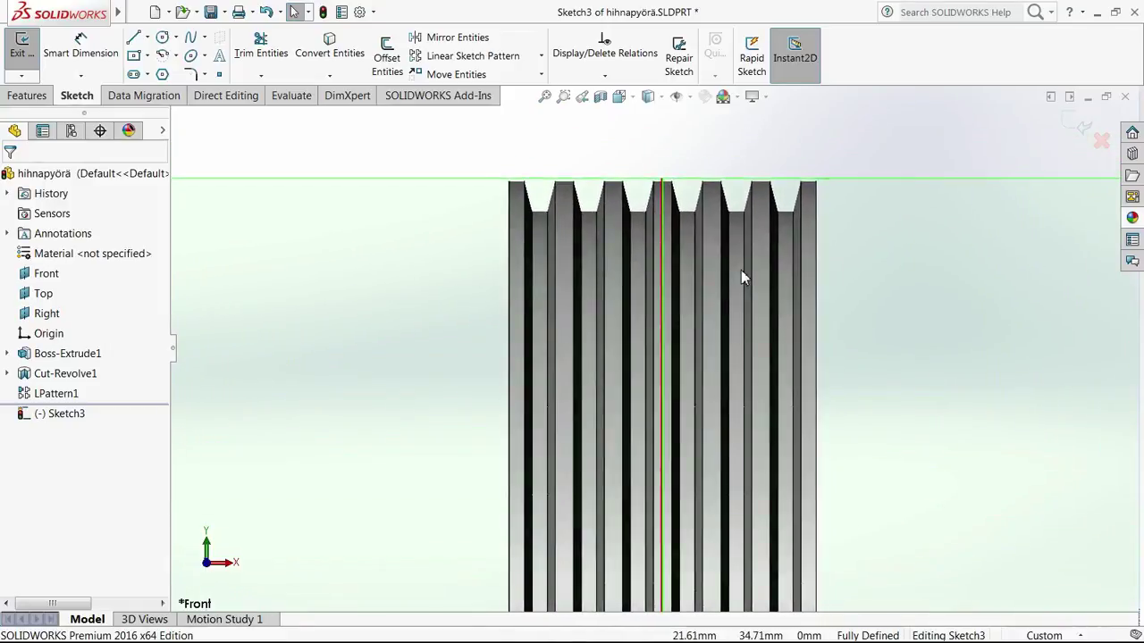
{"action": "scroll", "coordinate": [740, 270], "scroll_direction": "up", "scroll_amount": 2}
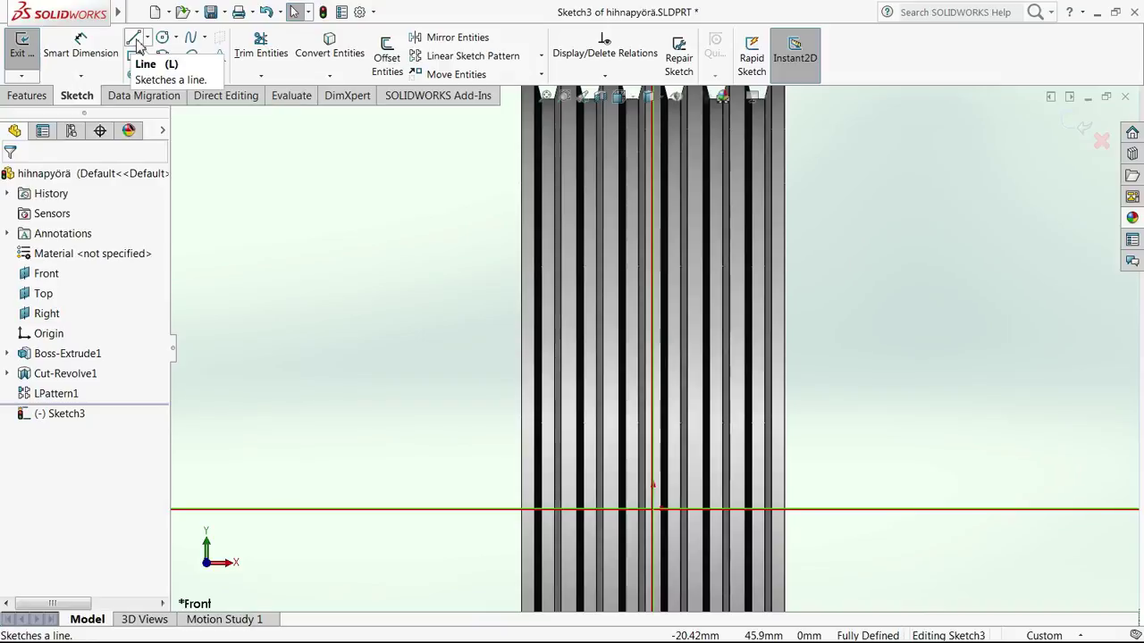
{"action": "left_click", "coordinate": [136, 40]}
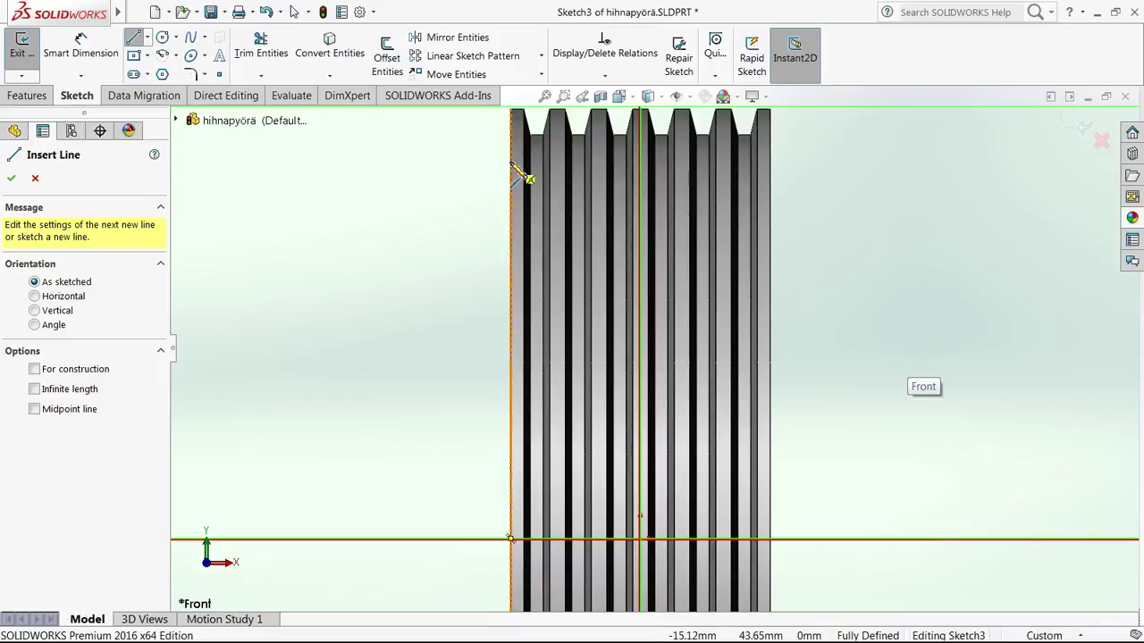
{"action": "left_click", "coordinate": [512, 167]}
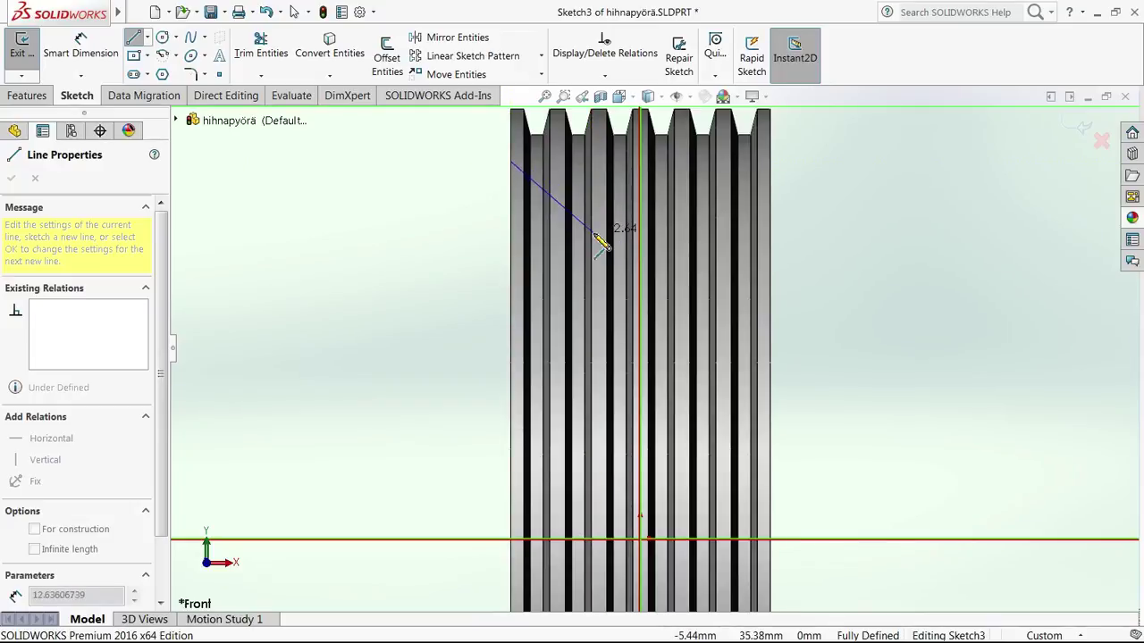
{"action": "left_click", "coordinate": [560, 210]}
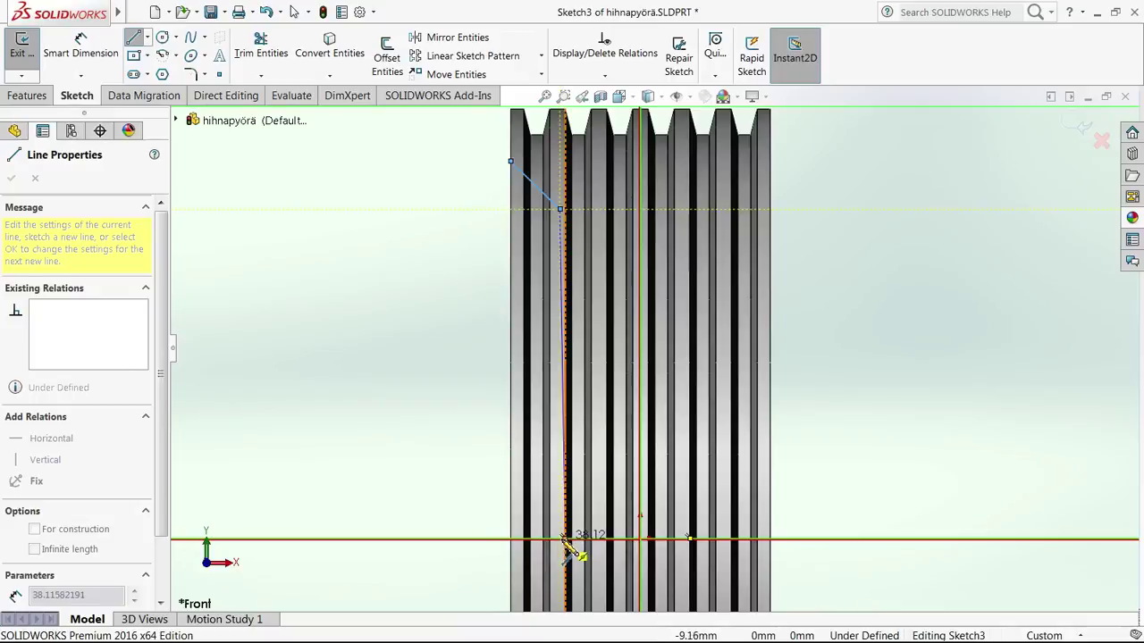
{"action": "scroll", "coordinate": [565, 549], "scroll_direction": "down", "scroll_amount": 10}
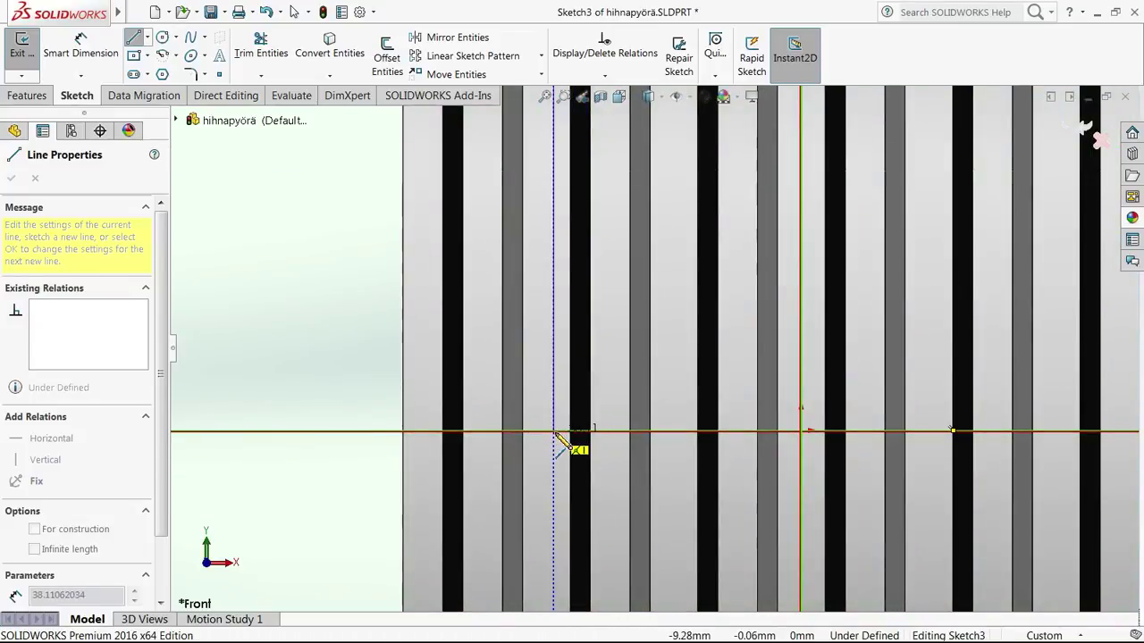
{"action": "left_click", "coordinate": [554, 433]}
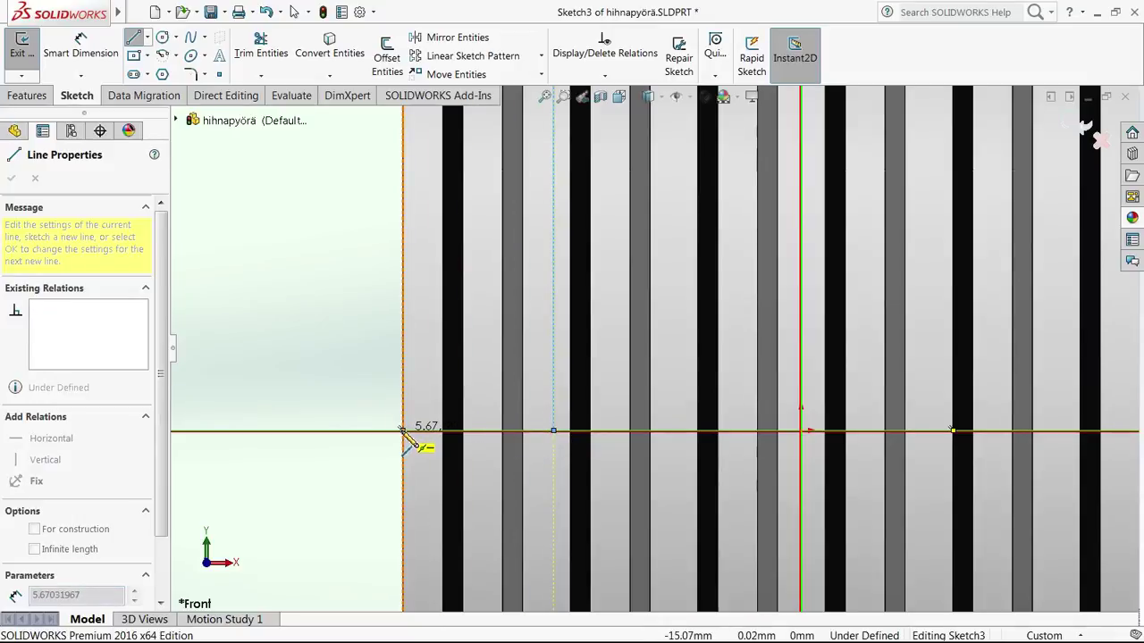
Step: Close the recess profile with a line about 5.7 mm long along the centerline and a vertical line up the left face to the start point
{"action": "left_click", "coordinate": [403, 432]}
{"action": "scroll", "coordinate": [408, 503], "scroll_direction": "up", "scroll_amount": 5}
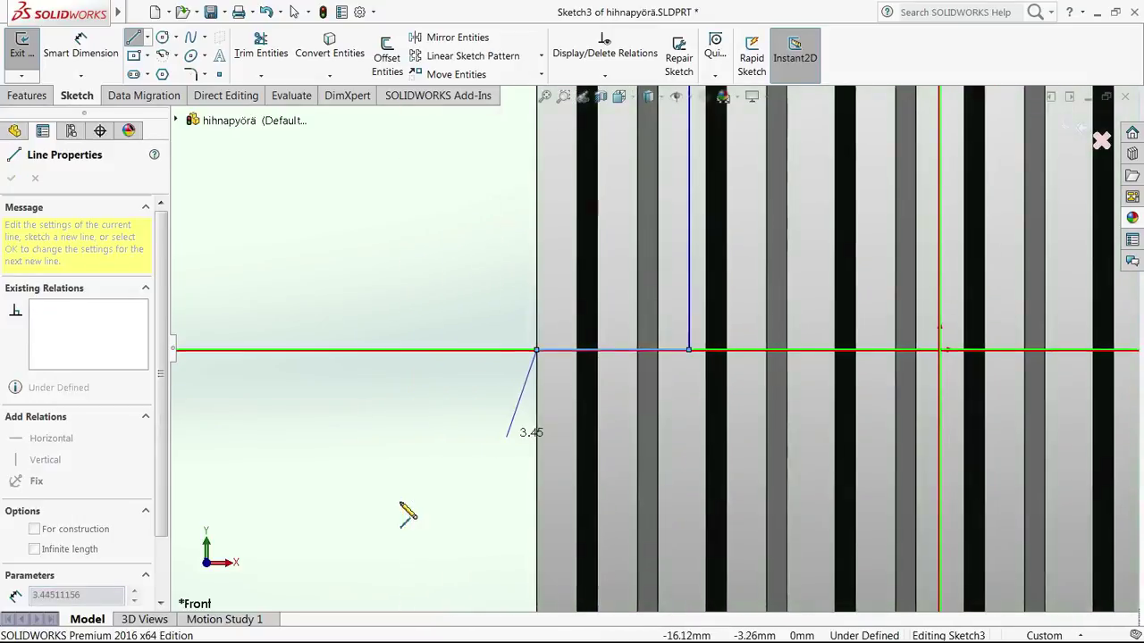
{"action": "scroll", "coordinate": [473, 503], "scroll_direction": "up", "scroll_amount": 4}
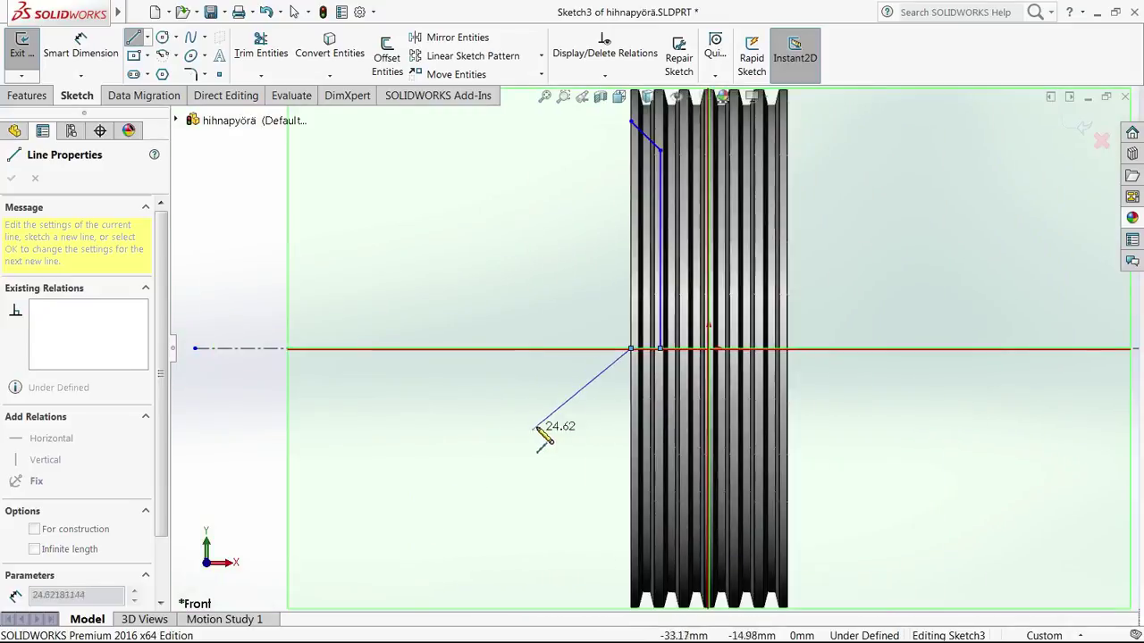
{"action": "left_click", "coordinate": [631, 121]}
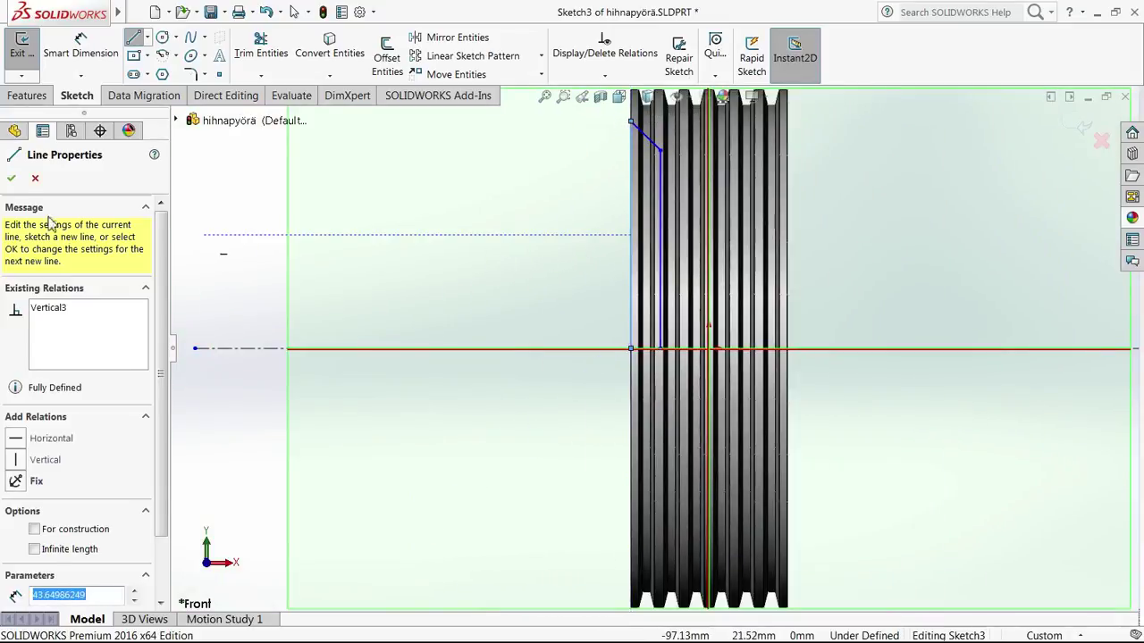
{"action": "left_click", "coordinate": [12, 179]}
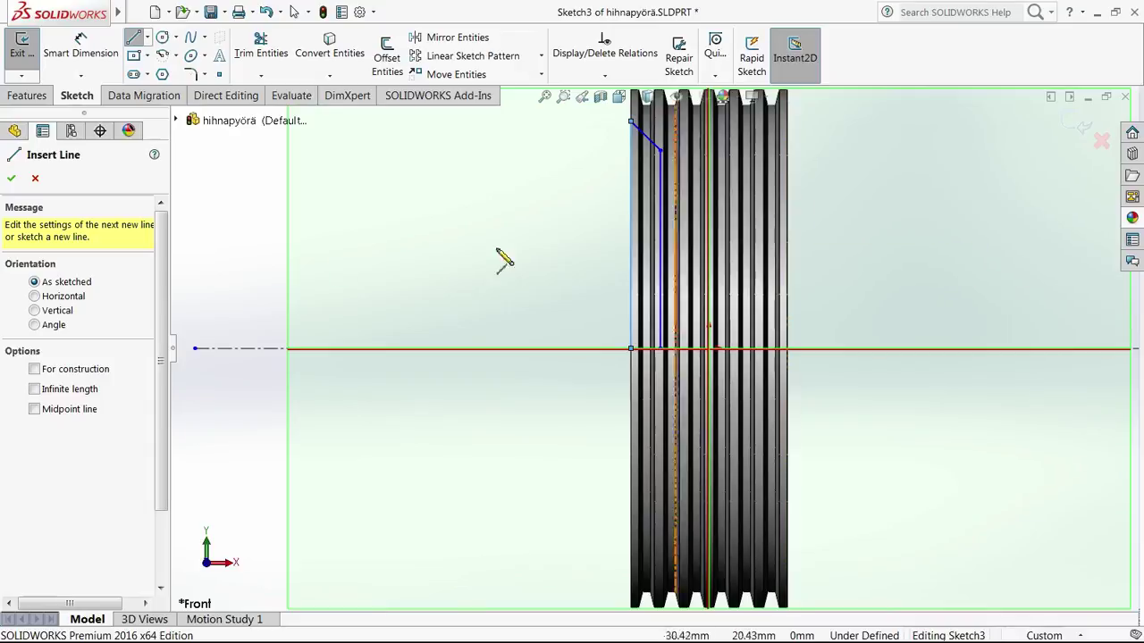
{"action": "left_click", "coordinate": [11, 180]}
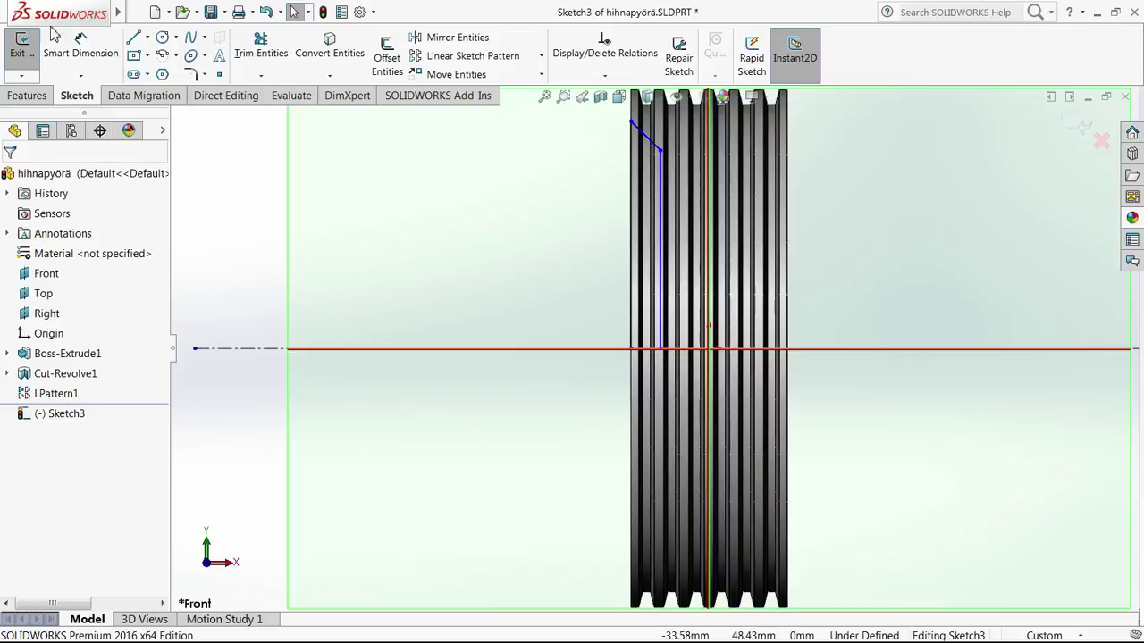
Step: Dimension the length of the profile's vertical line on the pulley's left face
{"action": "left_click", "coordinate": [80, 49]}
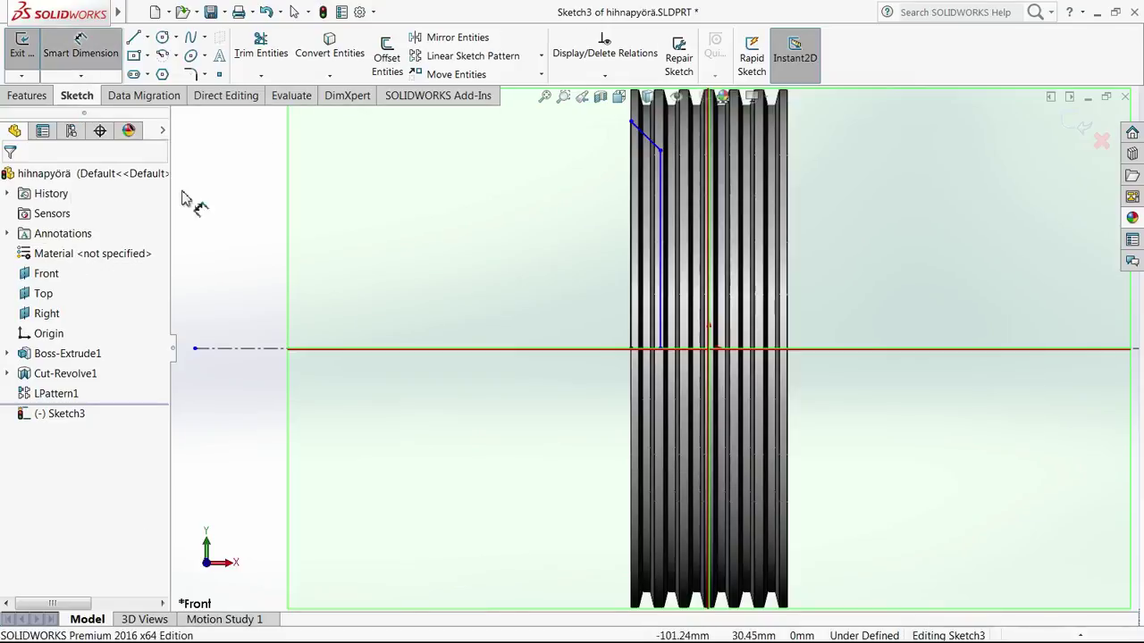
{"action": "left_click", "coordinate": [631, 255]}
{"action": "left_click", "coordinate": [600, 251]}
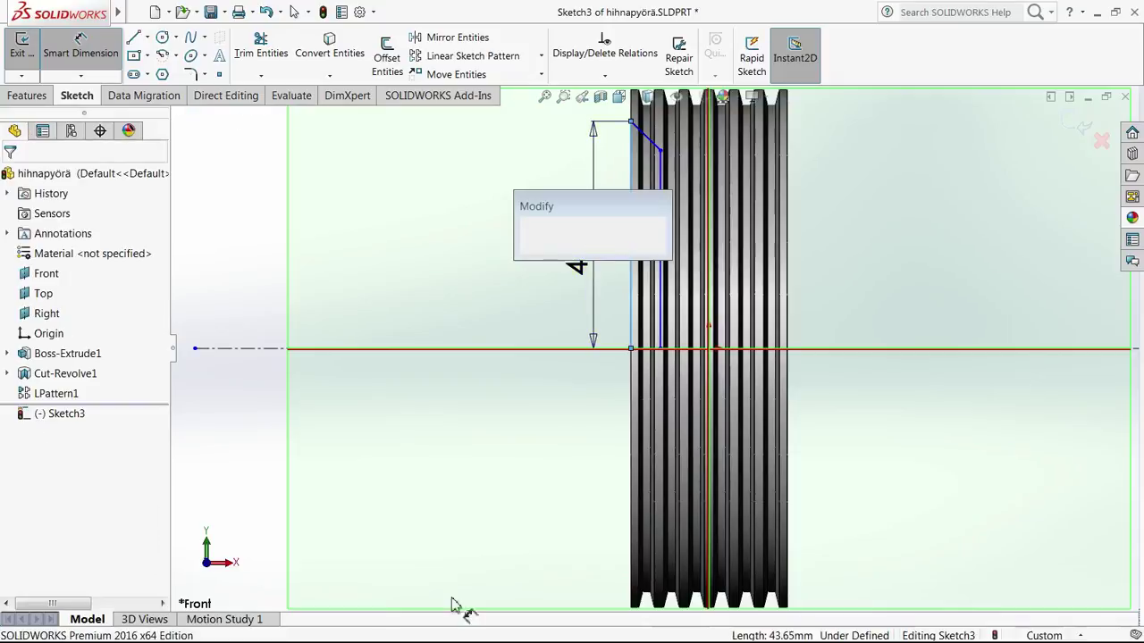
{"action": "key", "text": "Return"}
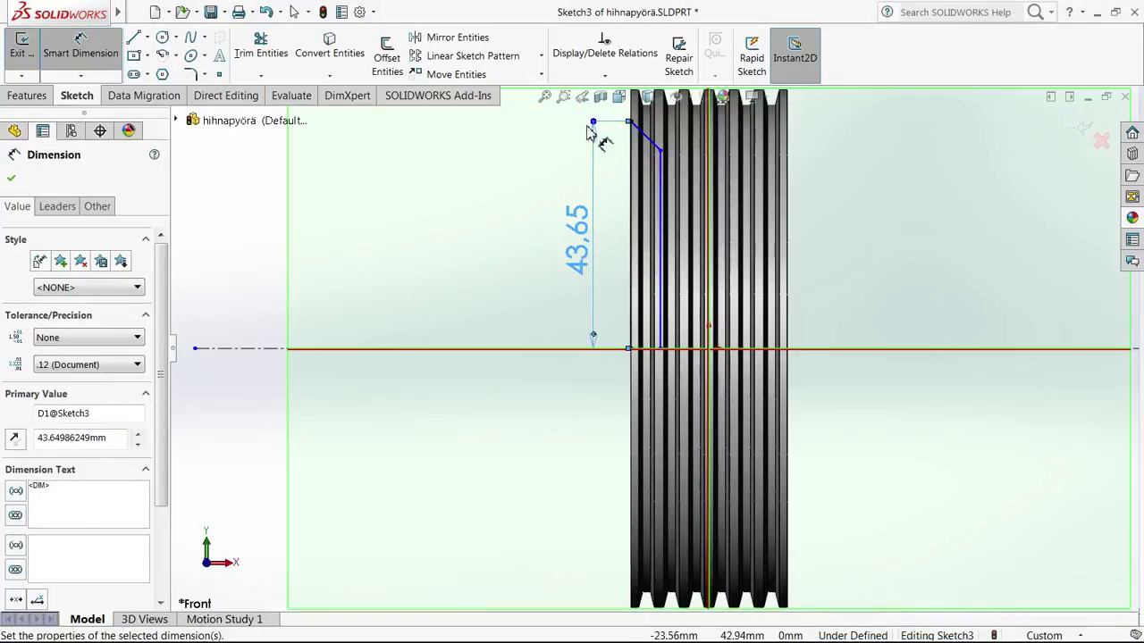
{"action": "key", "text": "Escape"}
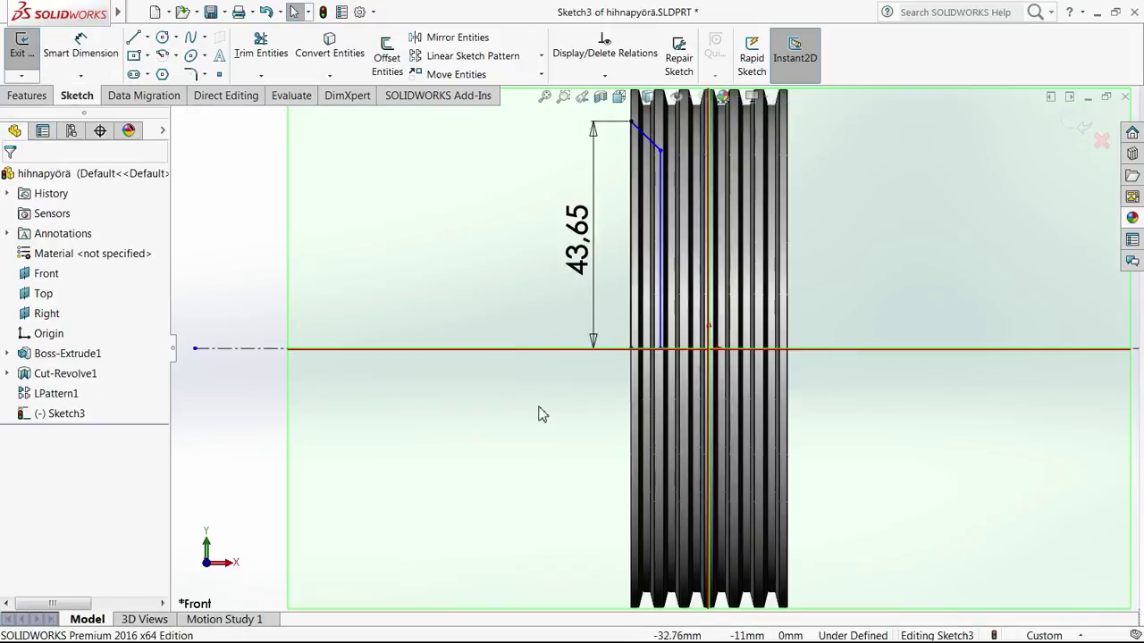
Step: Delete the length dimension from the profile's vertical line on the left face
{"action": "right_click", "coordinate": [578, 229]}
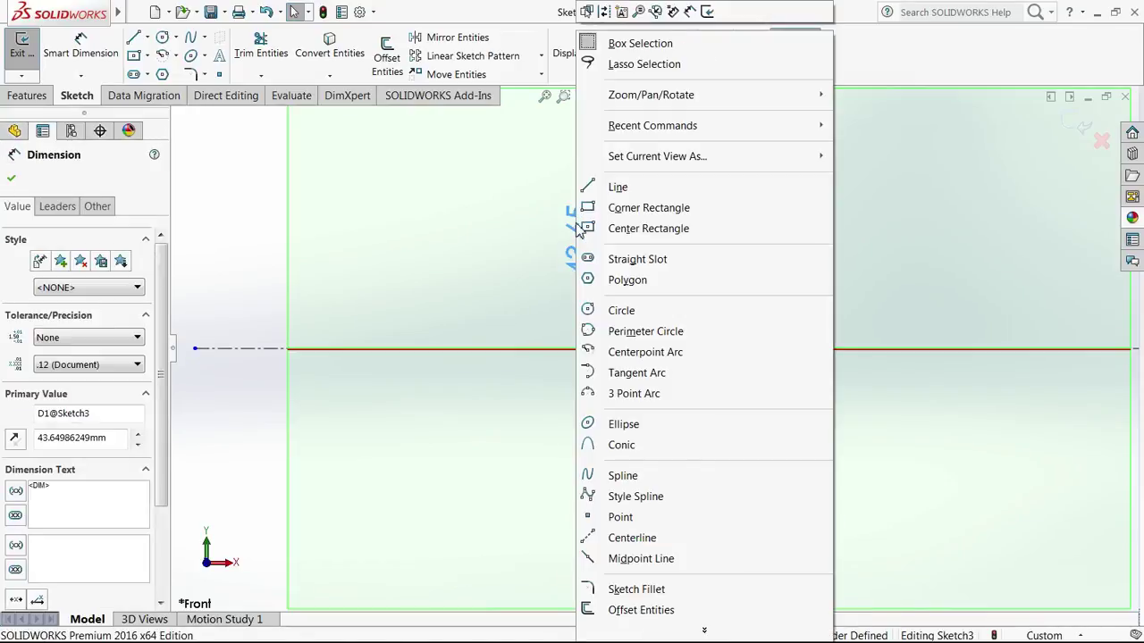
{"action": "scroll", "coordinate": [700, 548], "scroll_direction": "down", "scroll_amount": 1}
{"action": "right_click", "coordinate": [553, 189]}
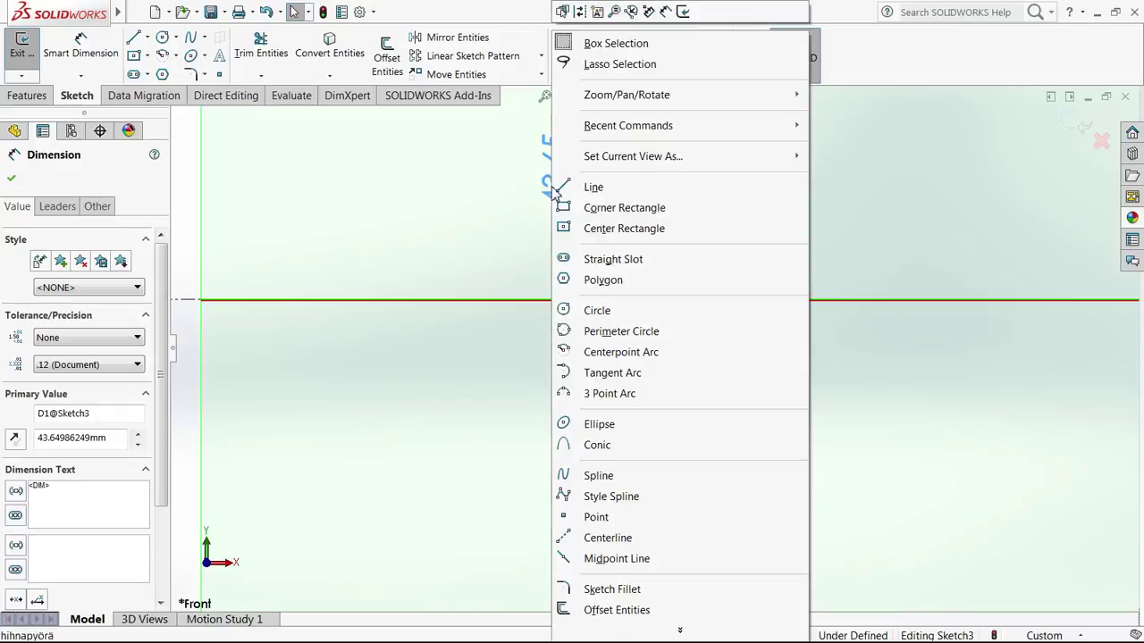
{"action": "left_click", "coordinate": [690, 630]}
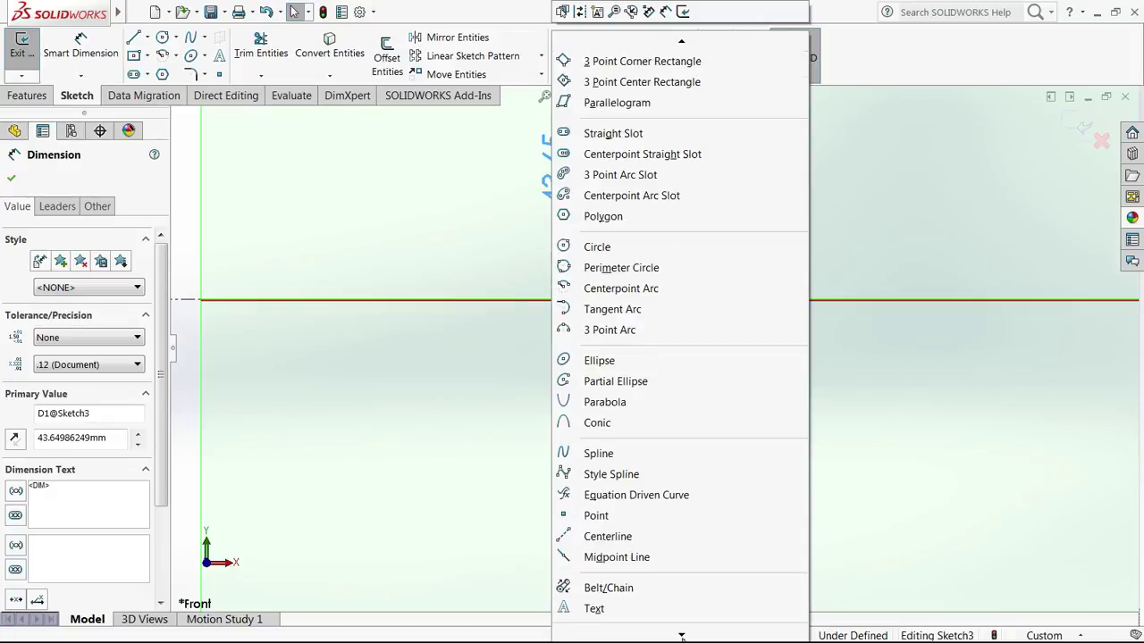
{"action": "left_click", "coordinate": [543, 377]}
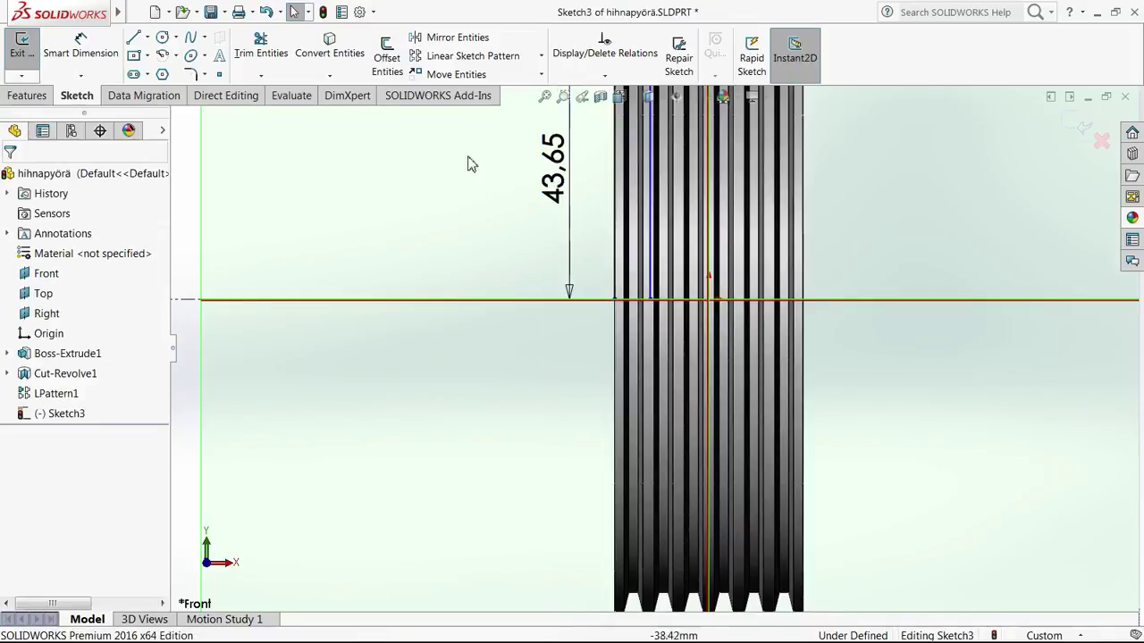
{"action": "left_click", "coordinate": [557, 169]}
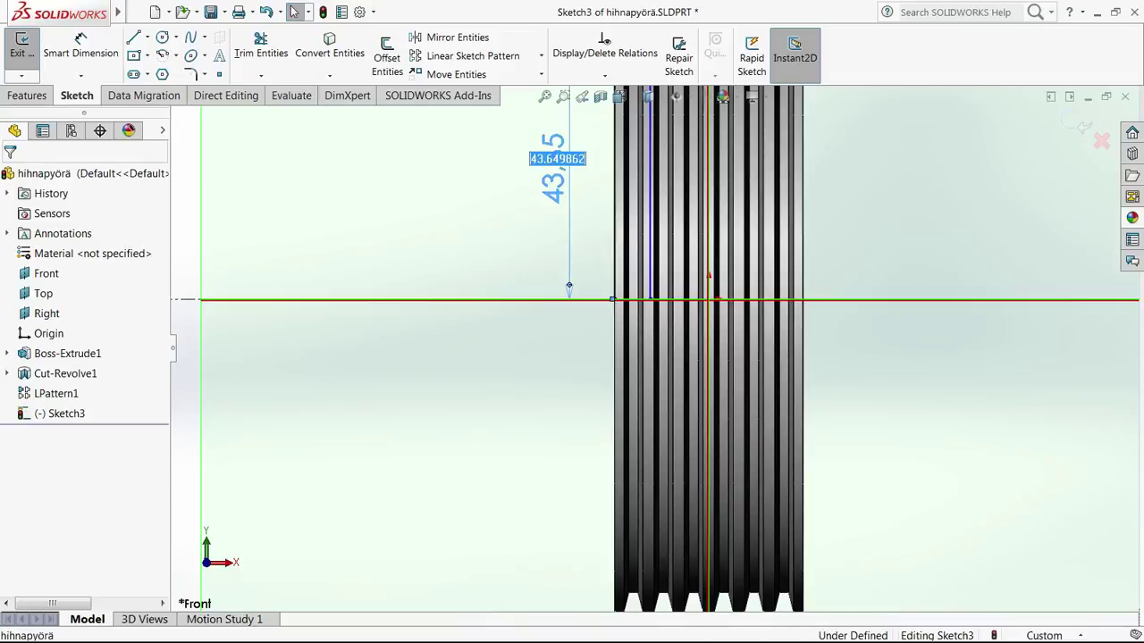
{"action": "key", "text": "Delete"}
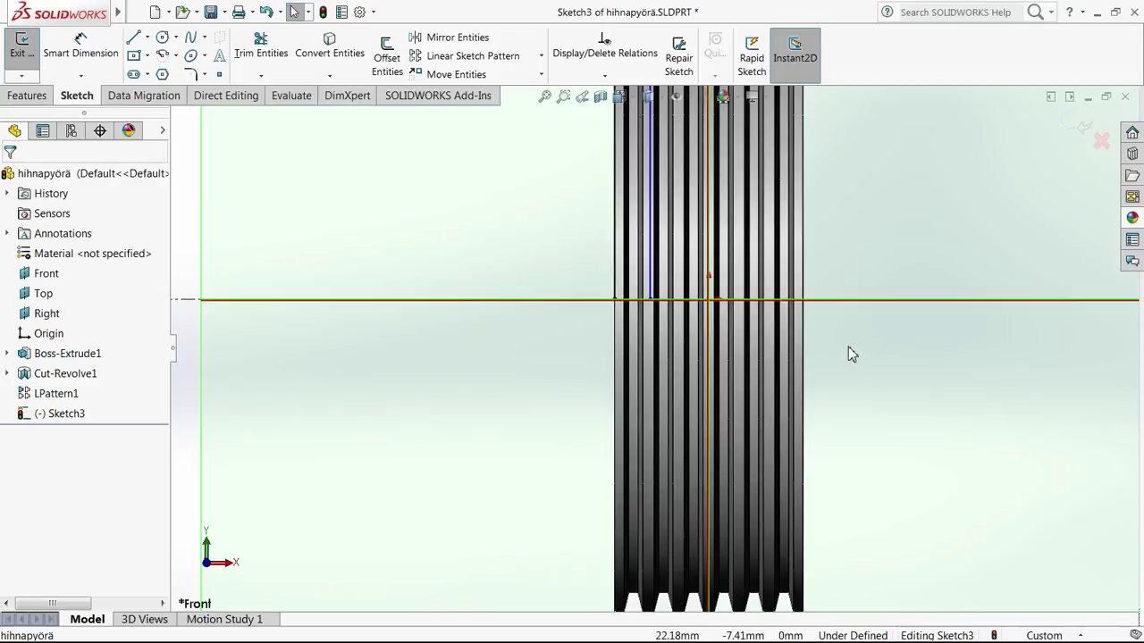
Step: Dimension the profile's outer corner on the left face as a diameter about the centerline and set it to 90 mm
{"action": "scroll", "coordinate": [854, 346], "scroll_direction": "up", "scroll_amount": 2}
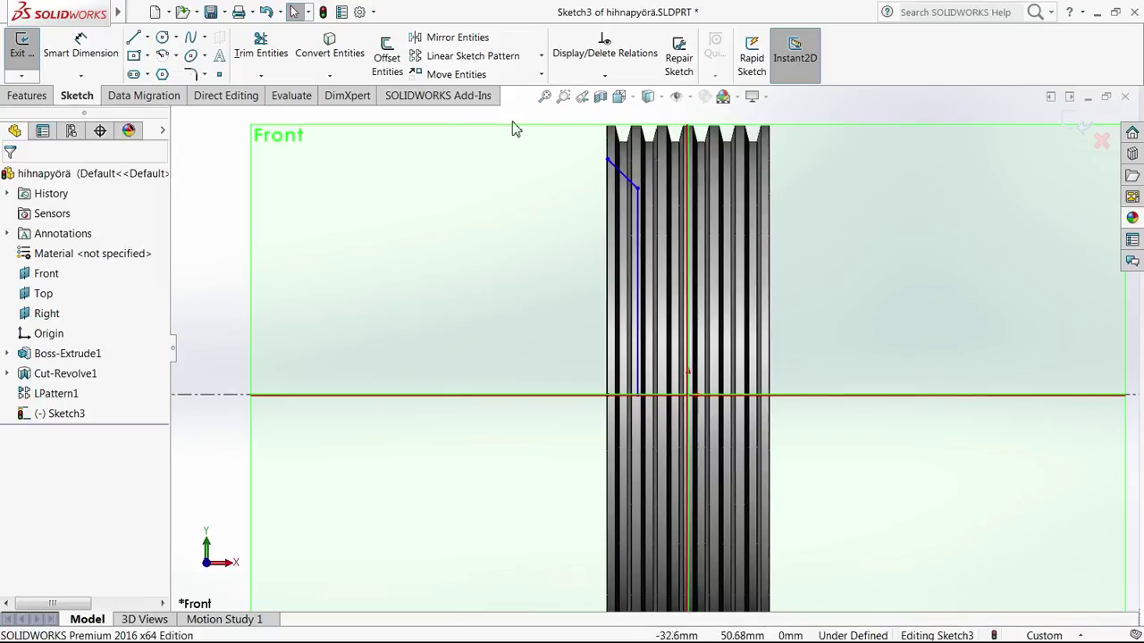
{"action": "left_click", "coordinate": [89, 56]}
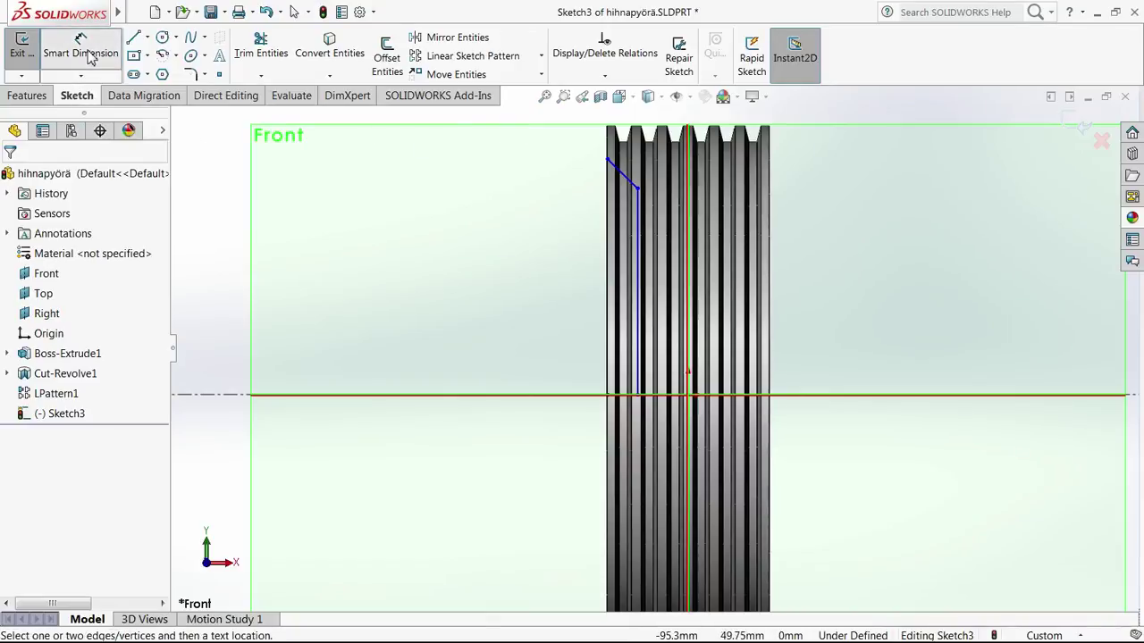
{"action": "left_click", "coordinate": [608, 162]}
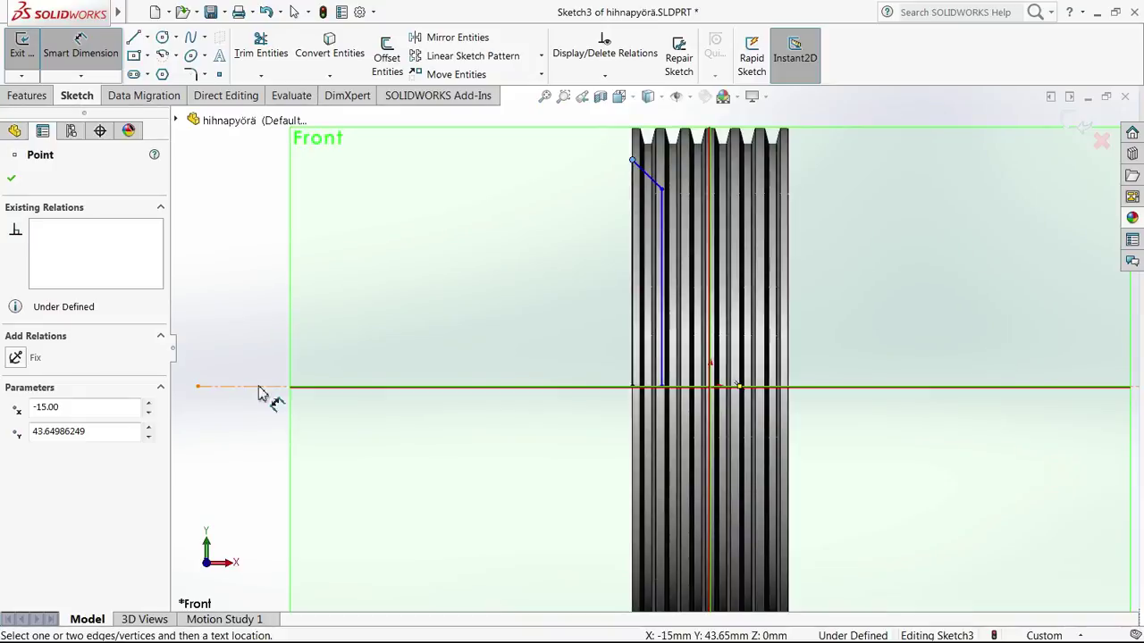
{"action": "left_click", "coordinate": [258, 388]}
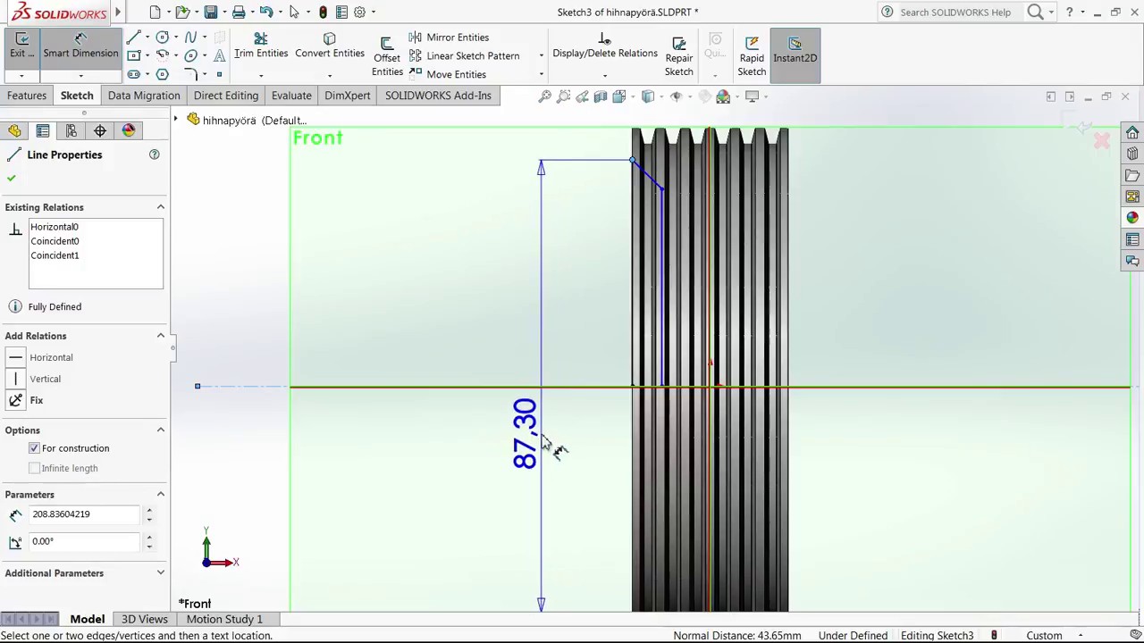
{"action": "scroll", "coordinate": [542, 435], "scroll_direction": "up", "scroll_amount": 2}
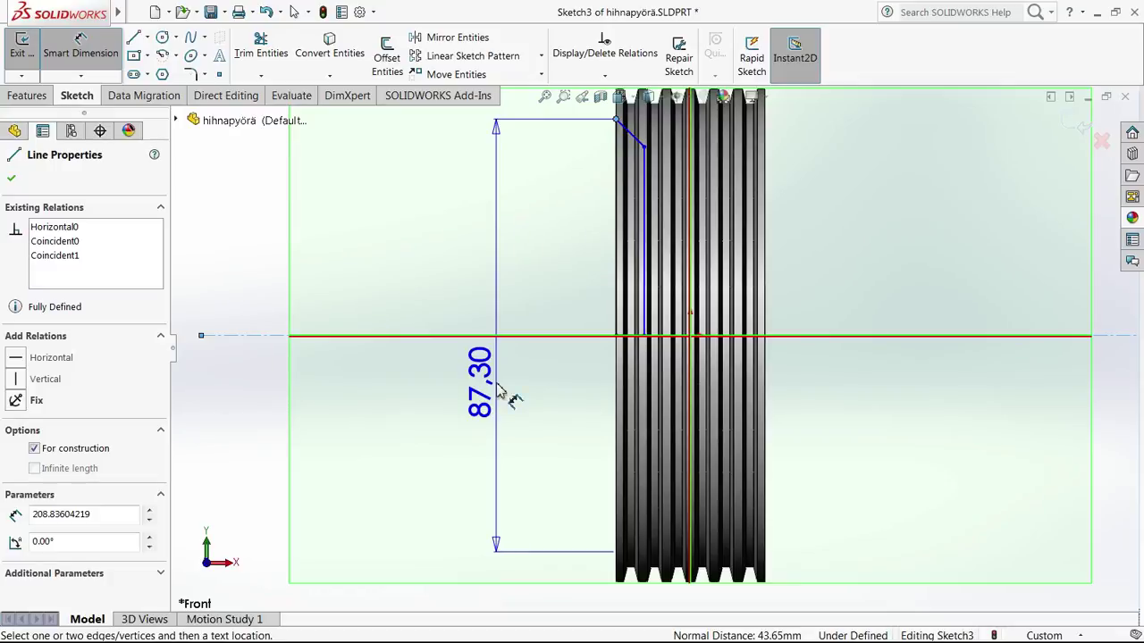
{"action": "left_click", "coordinate": [500, 393]}
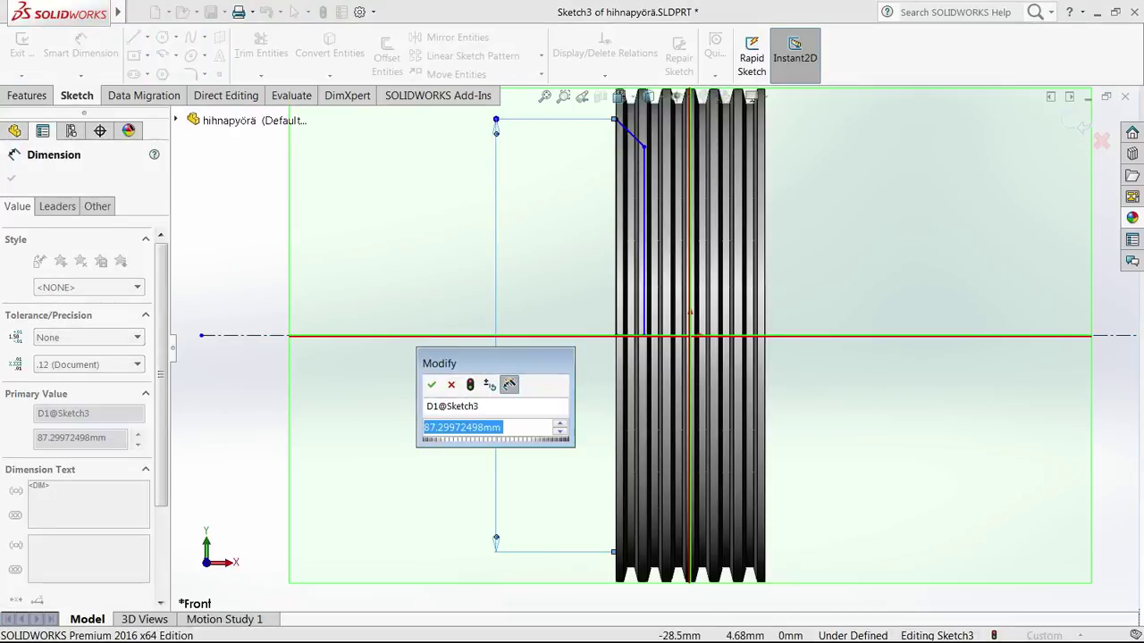
{"action": "type", "text": "90"}
{"action": "key", "text": "Return"}
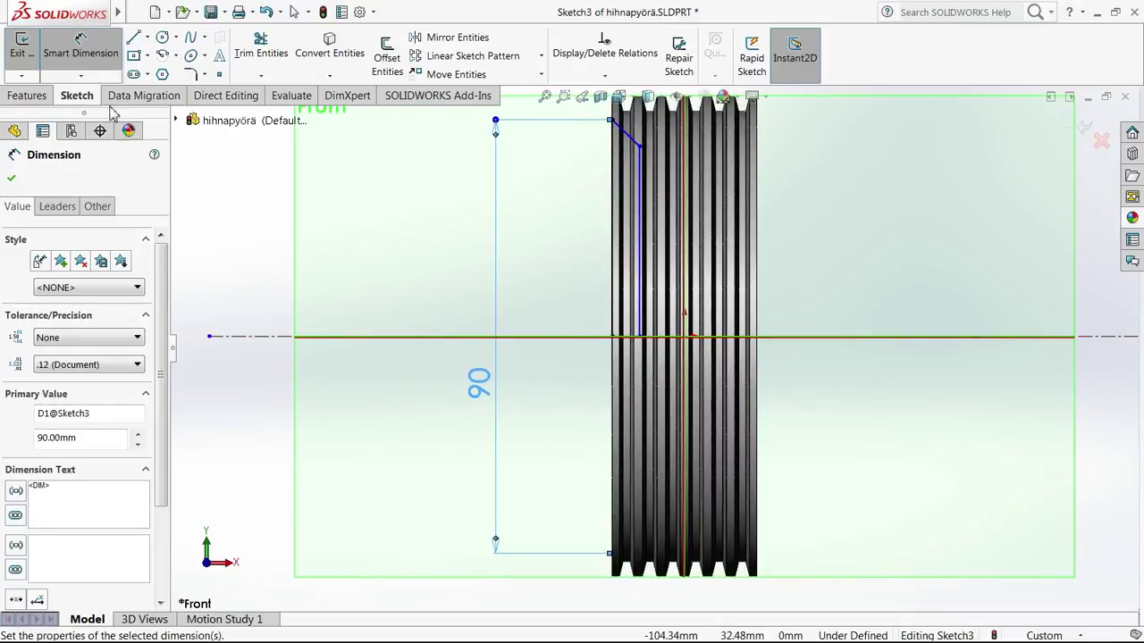
{"action": "key", "text": "Escape"}
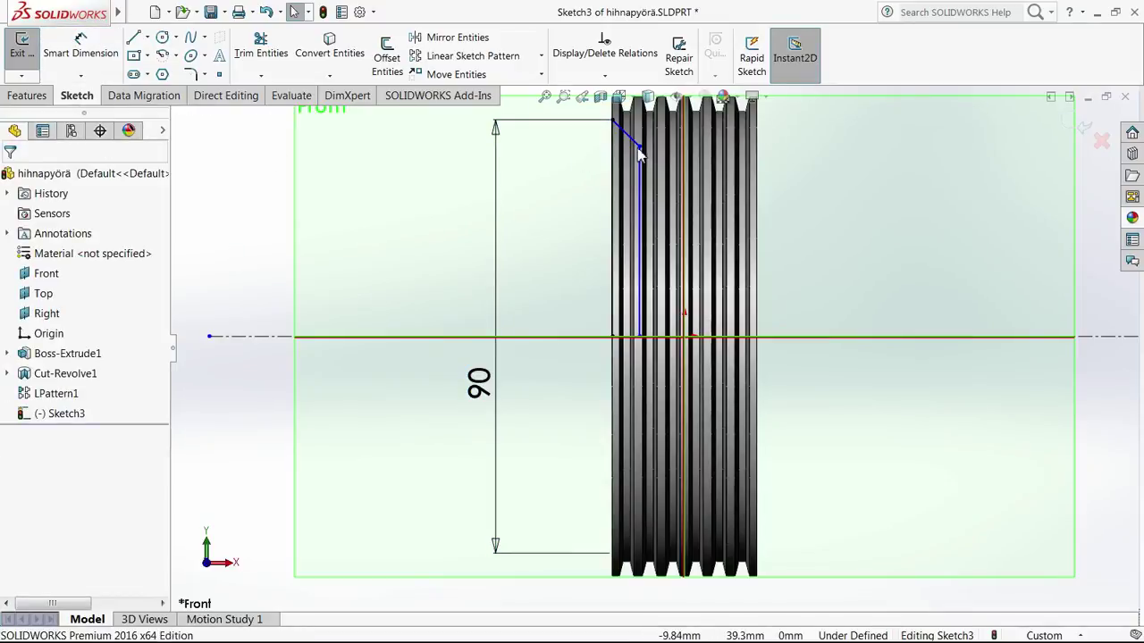
Step: Dimension the lower end of the profile's sloped line as a diameter about the centerline and set it to 65 mm
{"action": "left_click", "coordinate": [80, 47]}
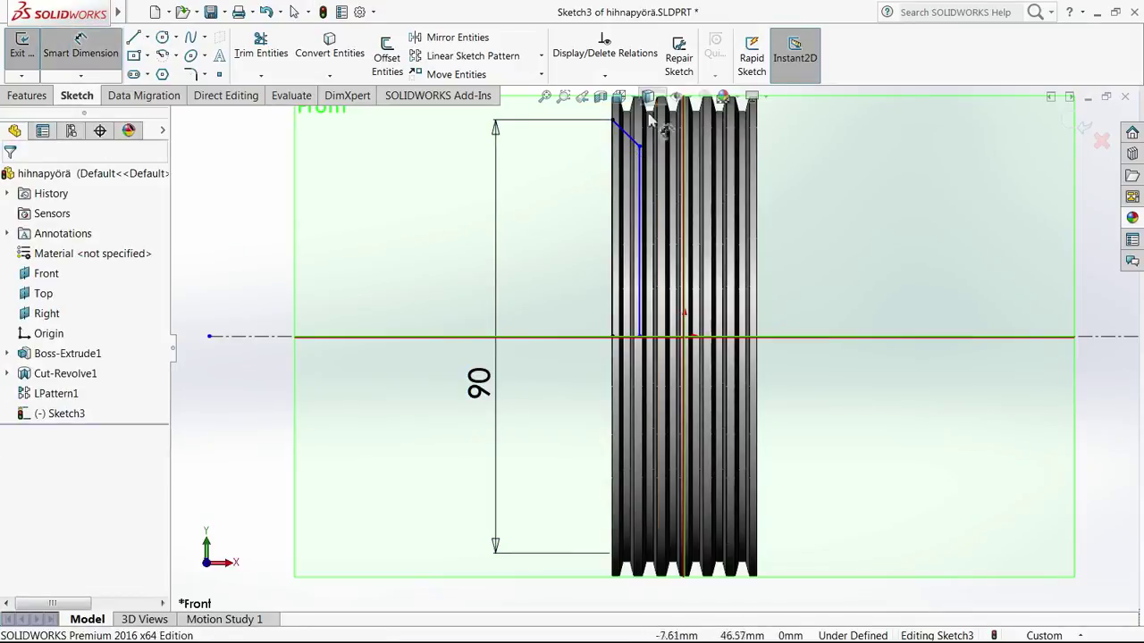
{"action": "left_click", "coordinate": [642, 146]}
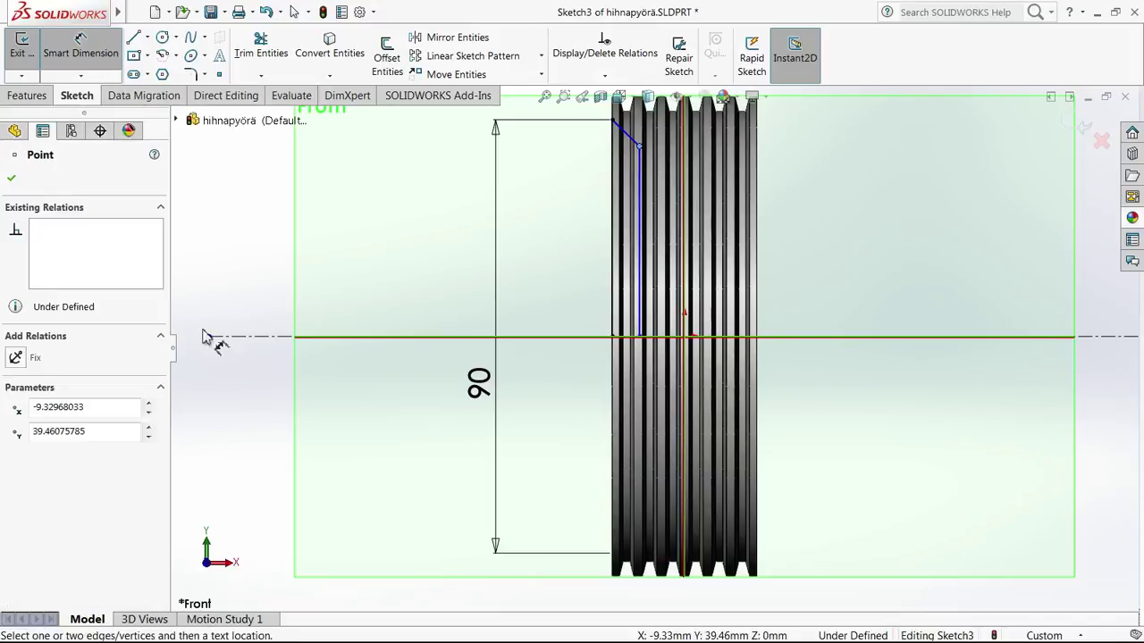
{"action": "left_click", "coordinate": [238, 337]}
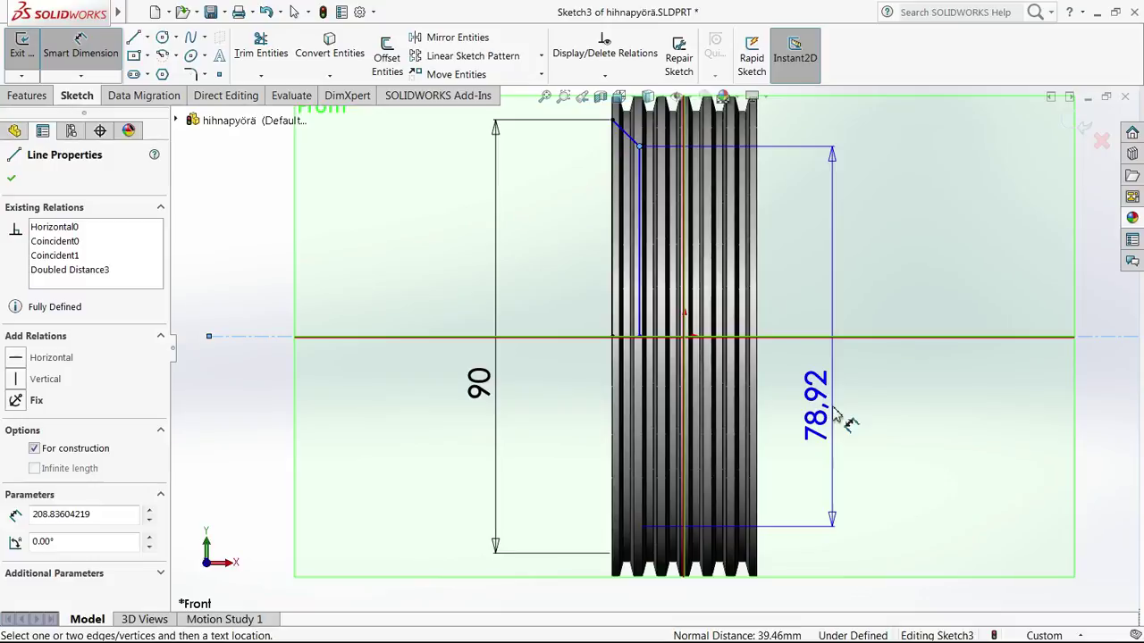
{"action": "left_click", "coordinate": [836, 415]}
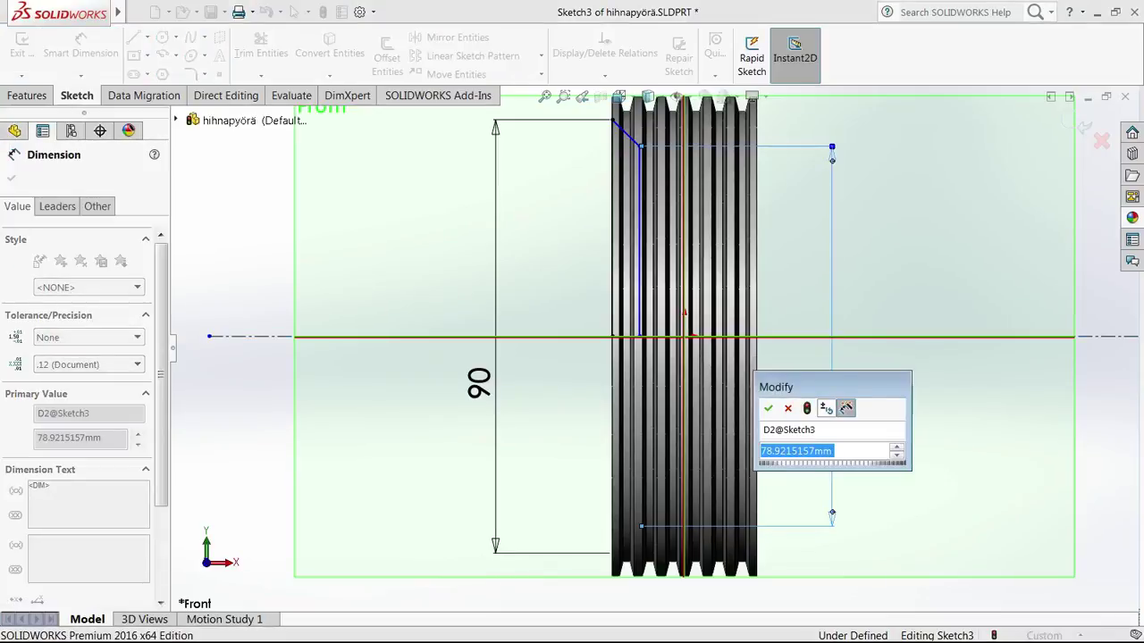
{"action": "type", "text": "65"}
{"action": "key", "text": "Return"}
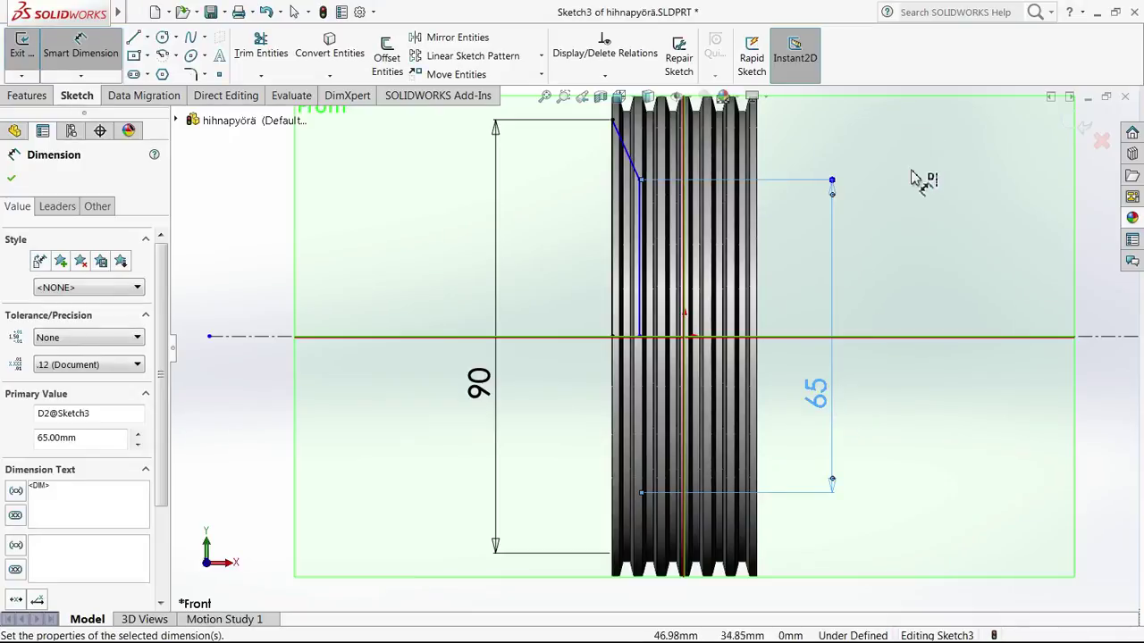
Step: Dimension the profile's horizontal line along the centerline as the recess depth and set it to 7 mm
{"action": "key", "text": "Escape"}
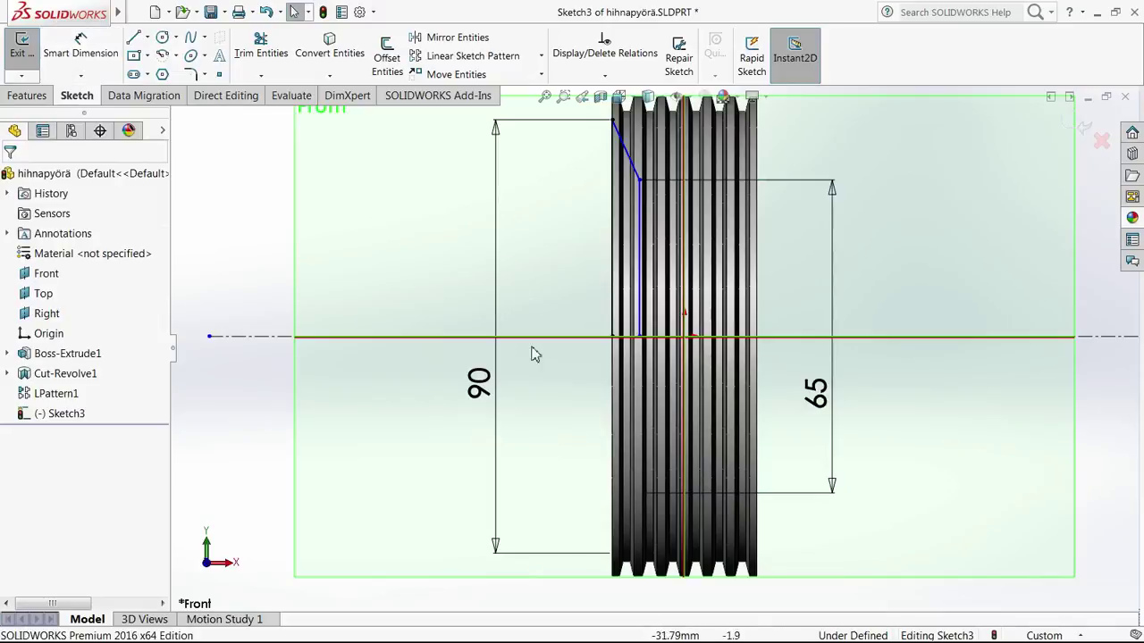
{"action": "left_click", "coordinate": [80, 49]}
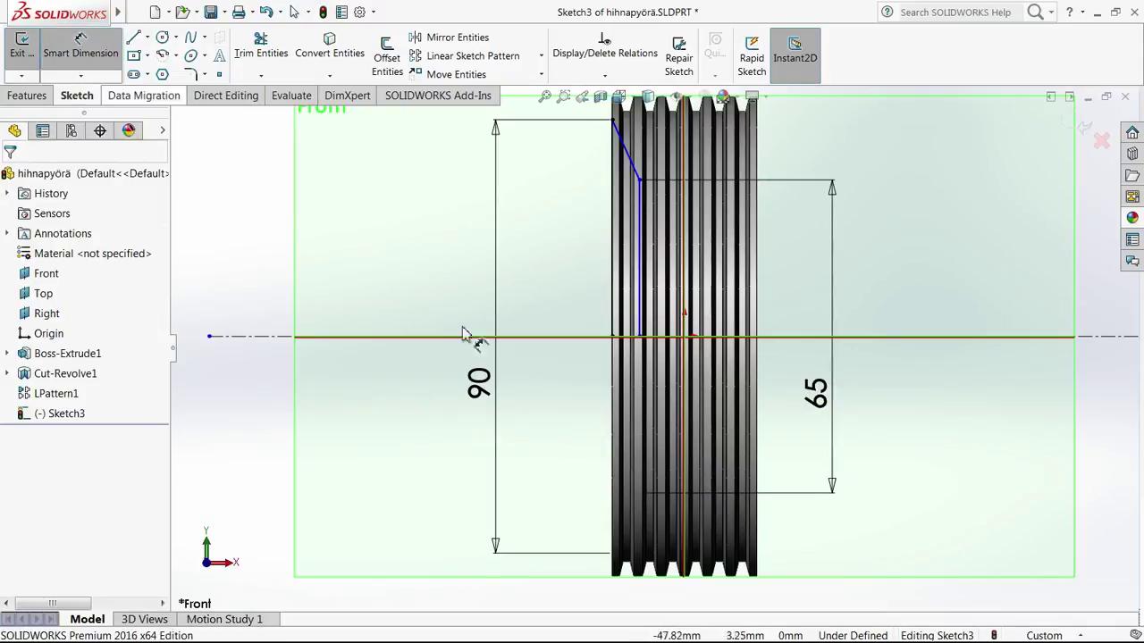
{"action": "left_click", "coordinate": [635, 337]}
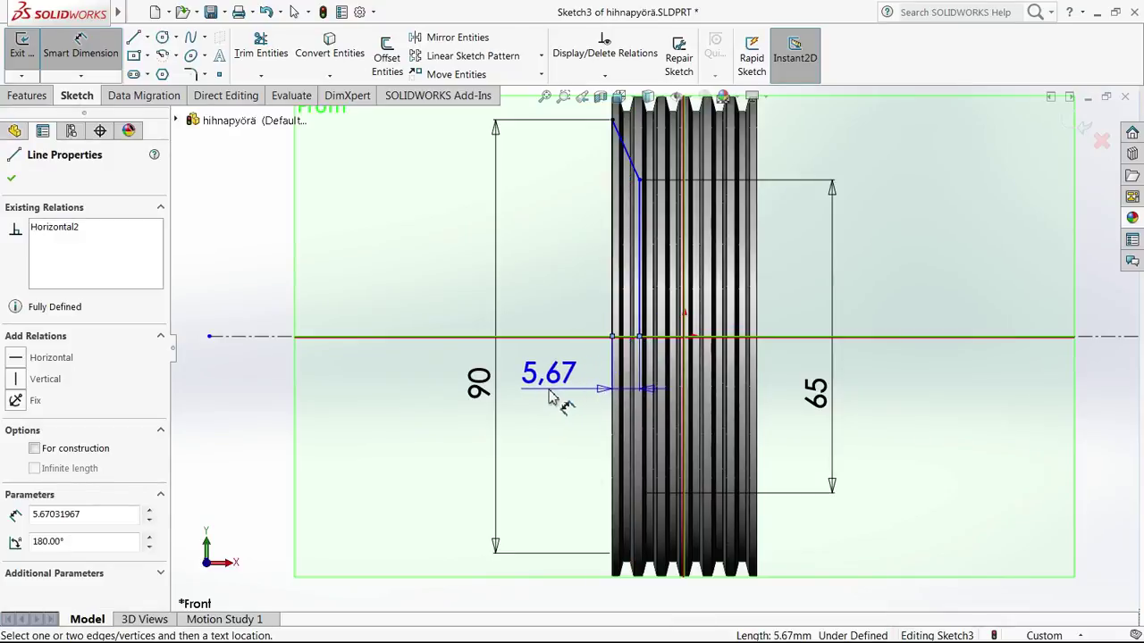
{"action": "left_click", "coordinate": [552, 399]}
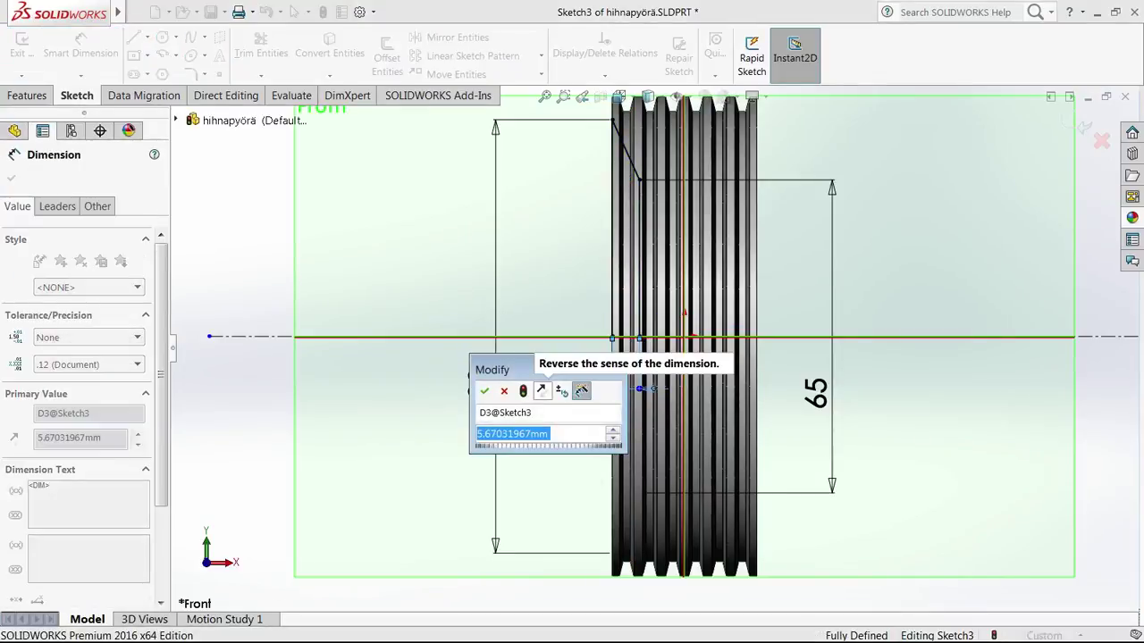
{"action": "type", "text": "7"}
{"action": "key", "text": "Return"}
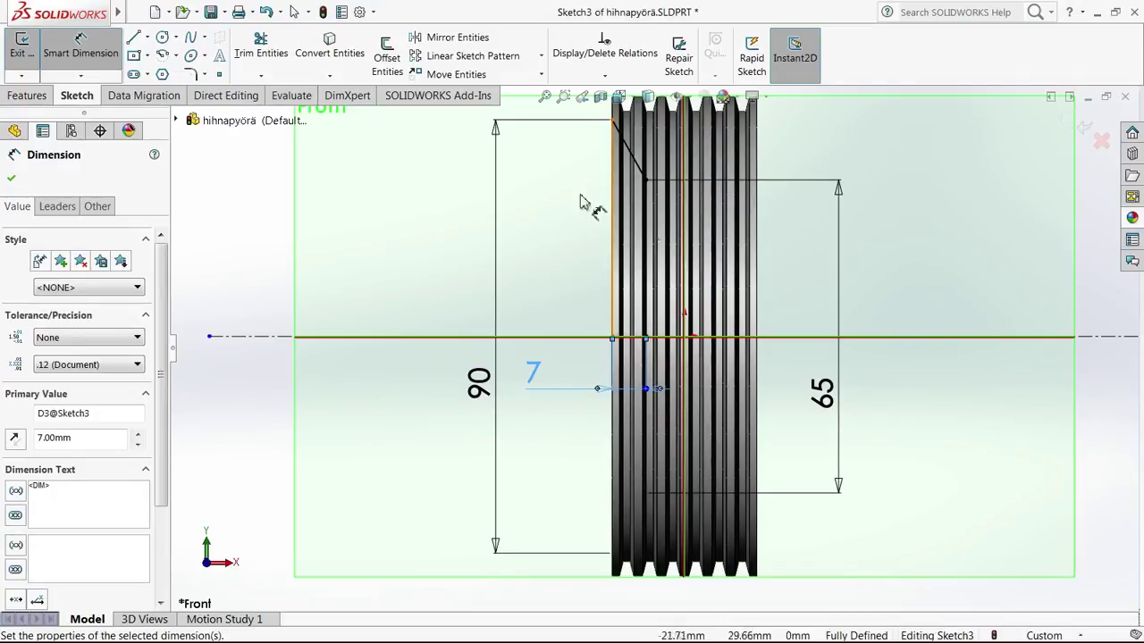
{"action": "left_click", "coordinate": [12, 178]}
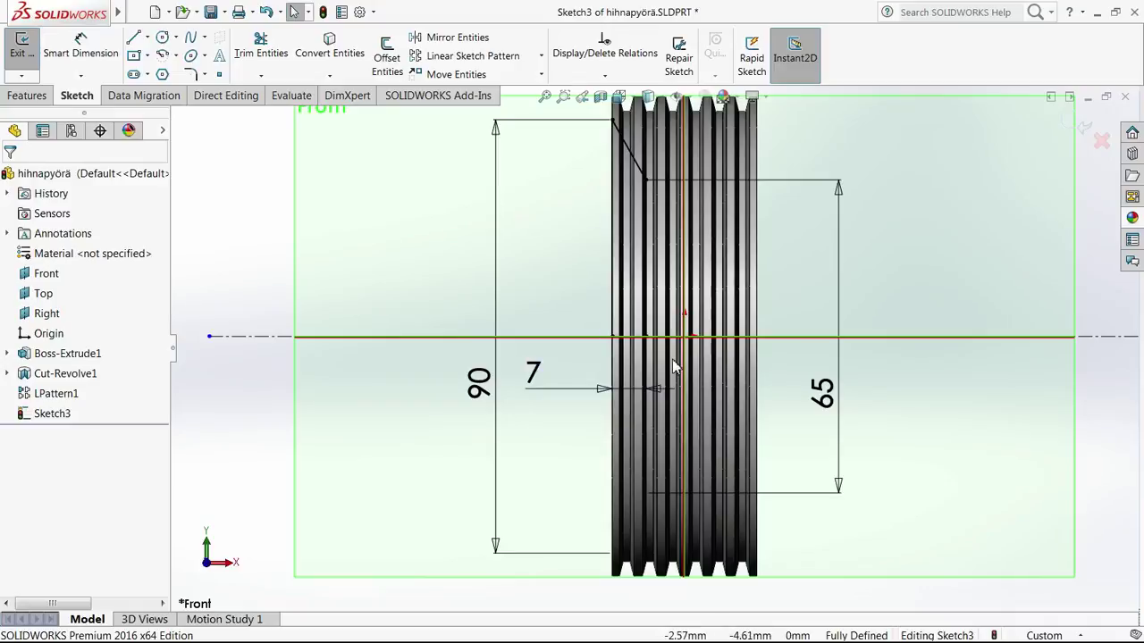
Step: Revolve-cut the recess profile a full 360 degrees about the horizontal centerline
{"action": "left_click", "coordinate": [16, 42]}
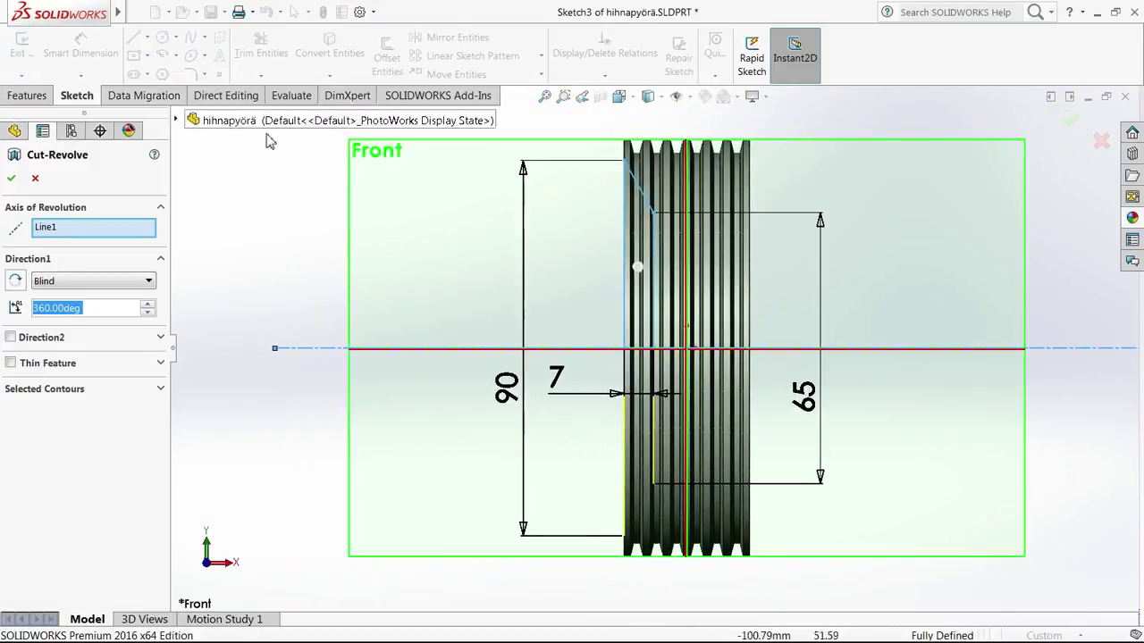
{"action": "middle_click_drag", "start_coordinate": [376, 155], "coordinate": [656, 230]}
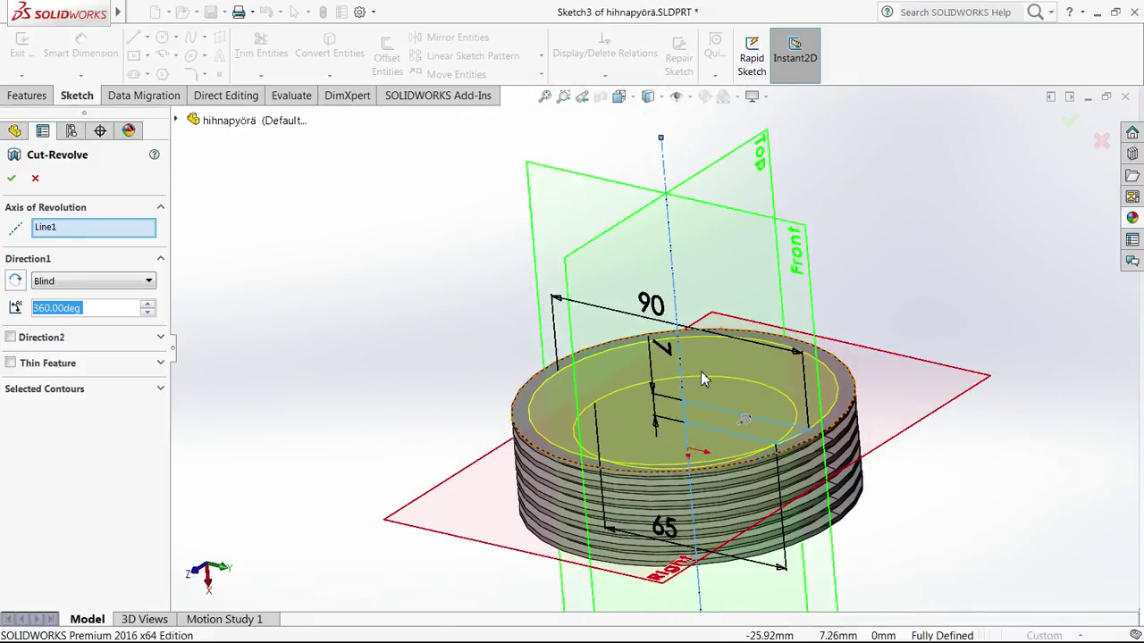
{"action": "middle_click_drag", "start_coordinate": [690, 195], "coordinate": [691, 195]}
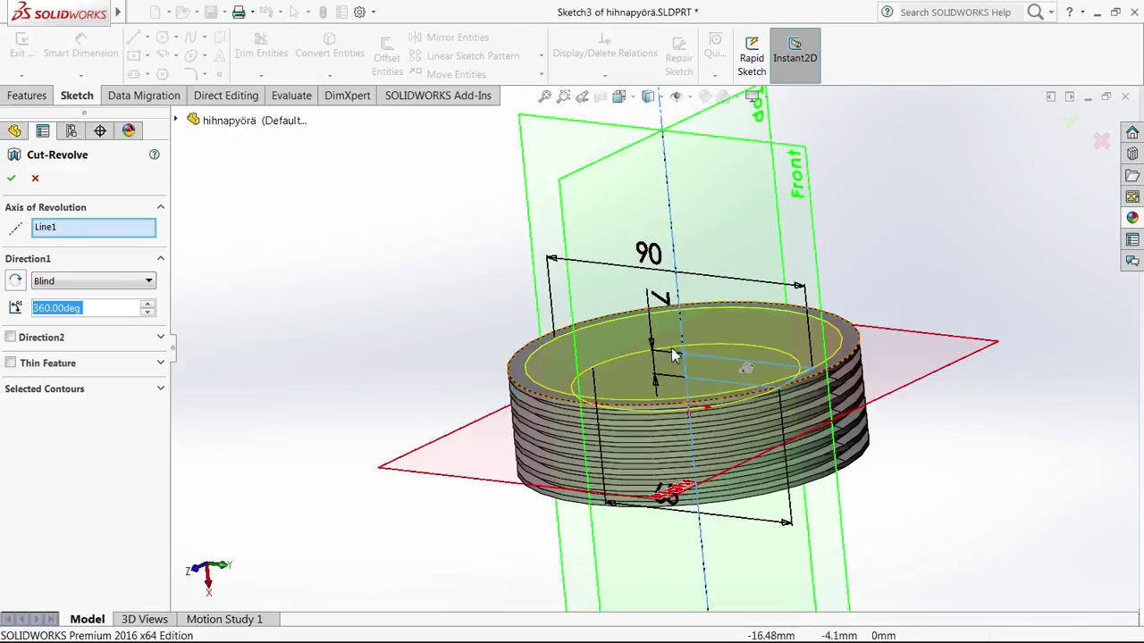
{"action": "middle_click_drag", "start_coordinate": [638, 342], "coordinate": [818, 407]}
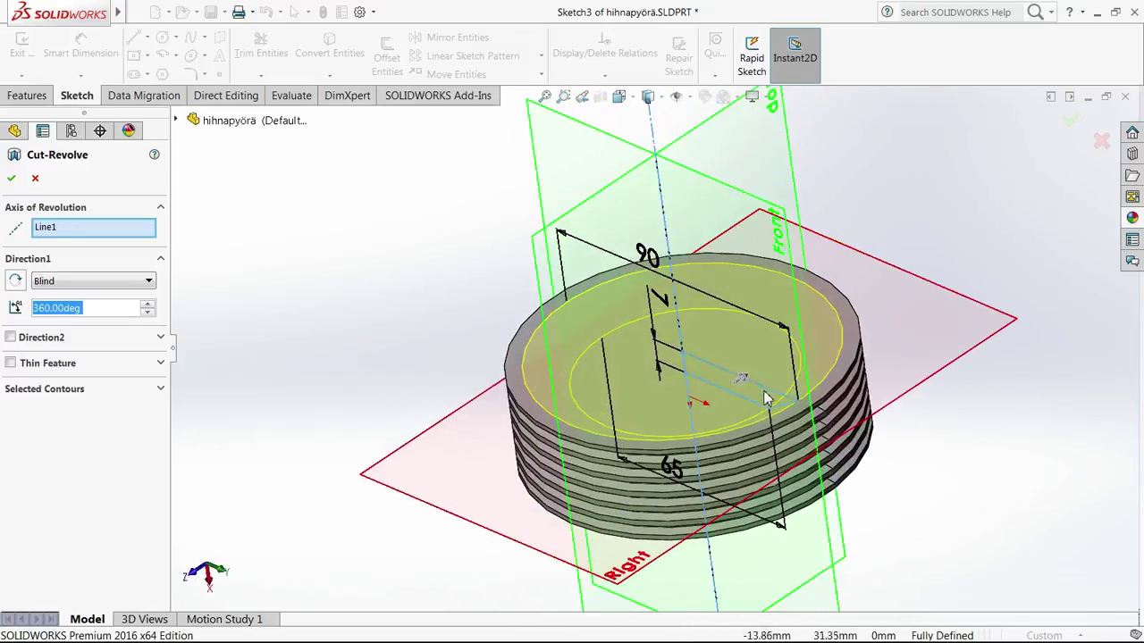
{"action": "left_click", "coordinate": [12, 179]}
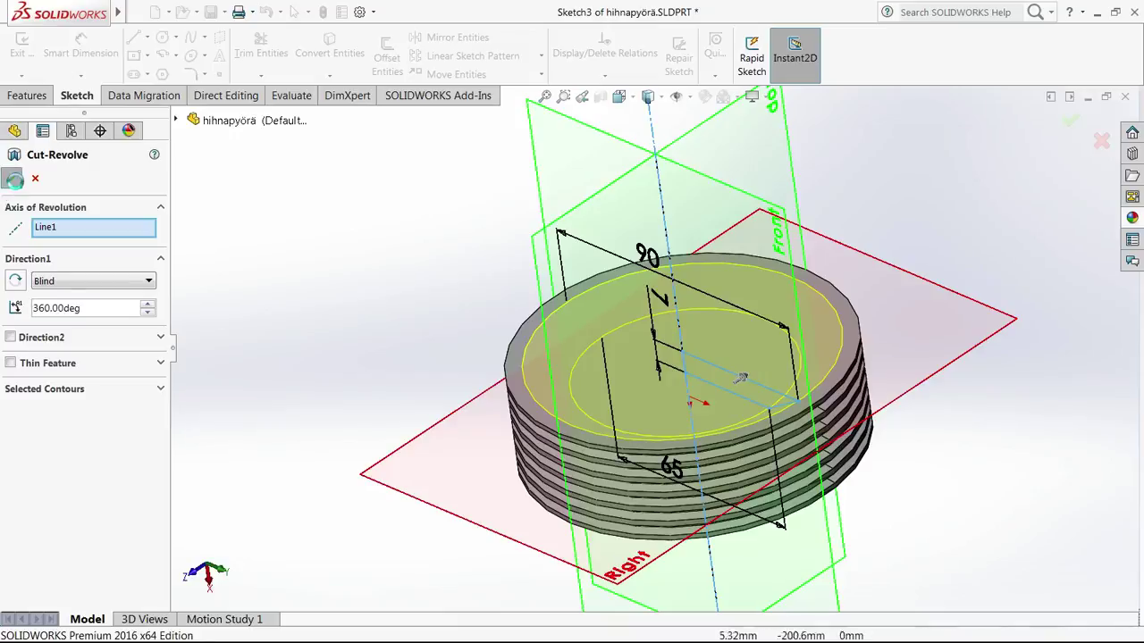
Step: Mirror the conical recess cut about the Right plane onto the pulley's opposite side
{"action": "middle_click_drag", "start_coordinate": [528, 350], "coordinate": [786, 204]}
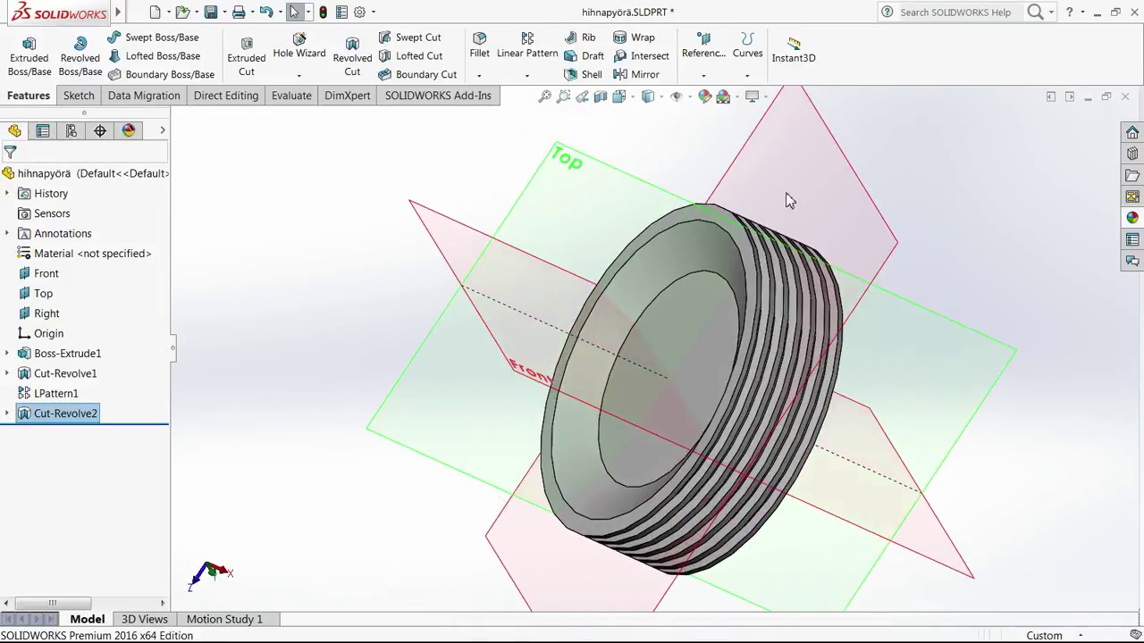
{"action": "middle_click_drag", "start_coordinate": [651, 163], "coordinate": [733, 331]}
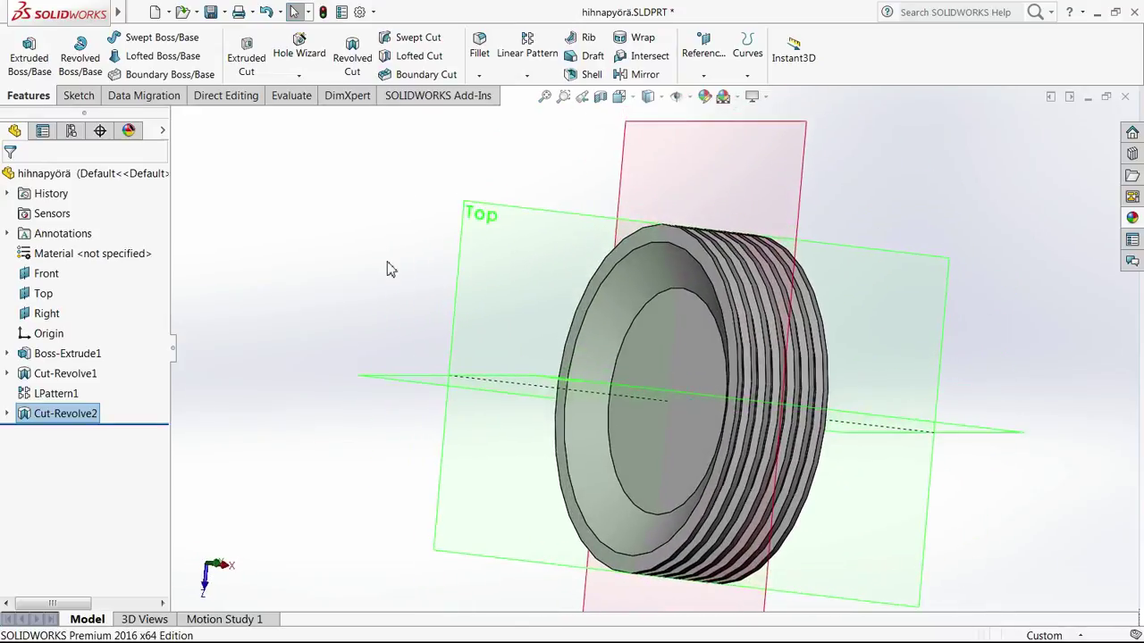
{"action": "scroll", "coordinate": [388, 263], "scroll_direction": "down", "scroll_amount": 2}
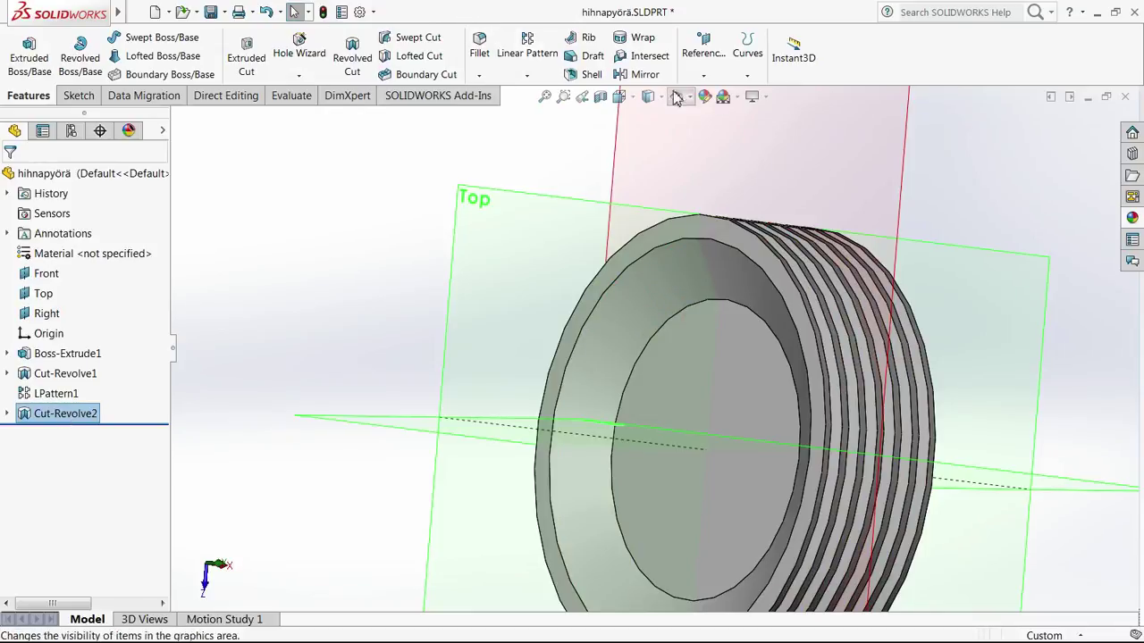
{"action": "left_click", "coordinate": [644, 75]}
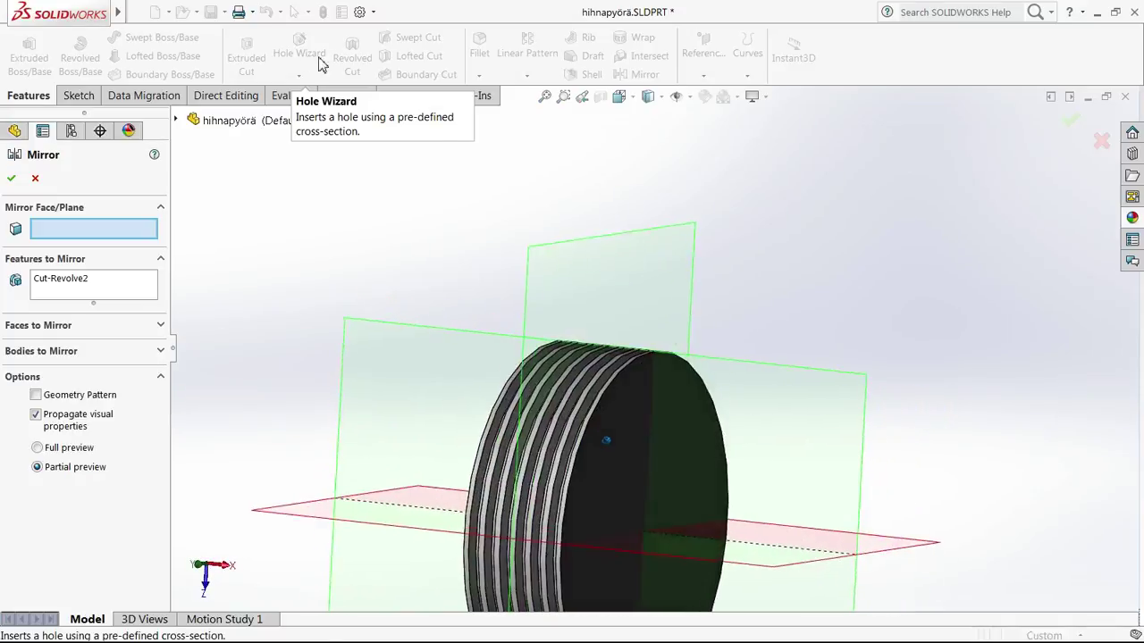
{"action": "left_click", "coordinate": [675, 239]}
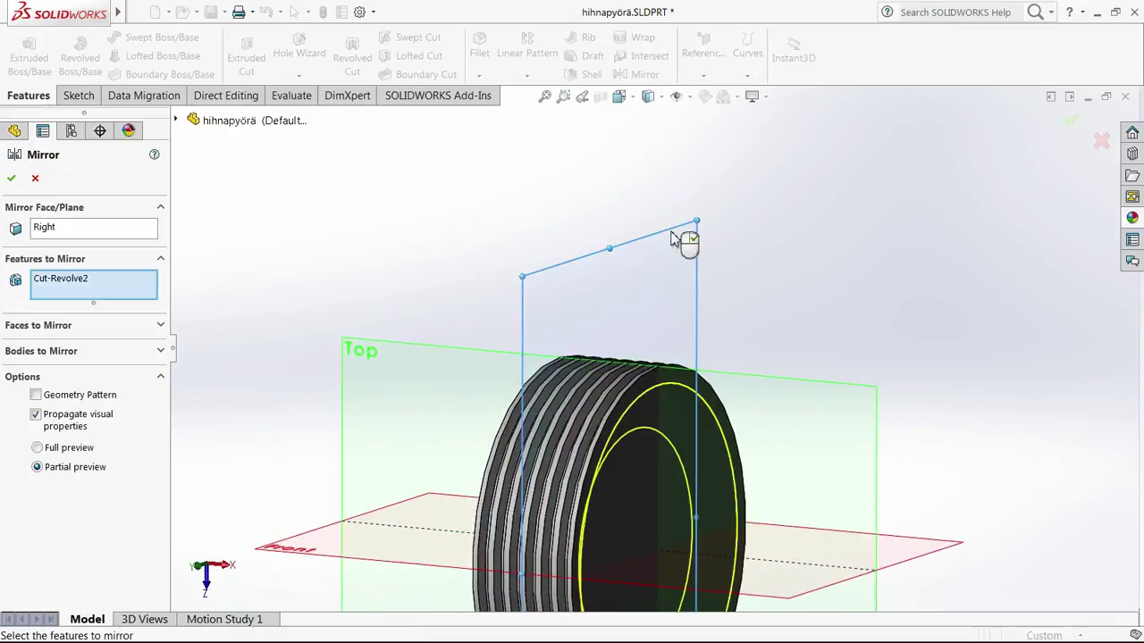
{"action": "left_click", "coordinate": [12, 179]}
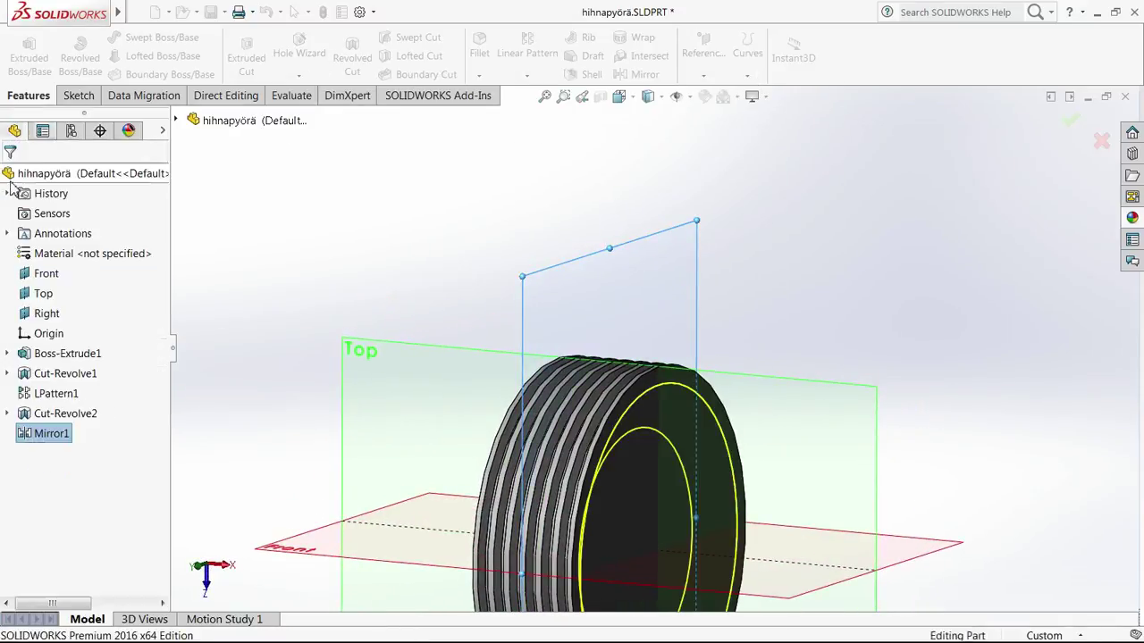
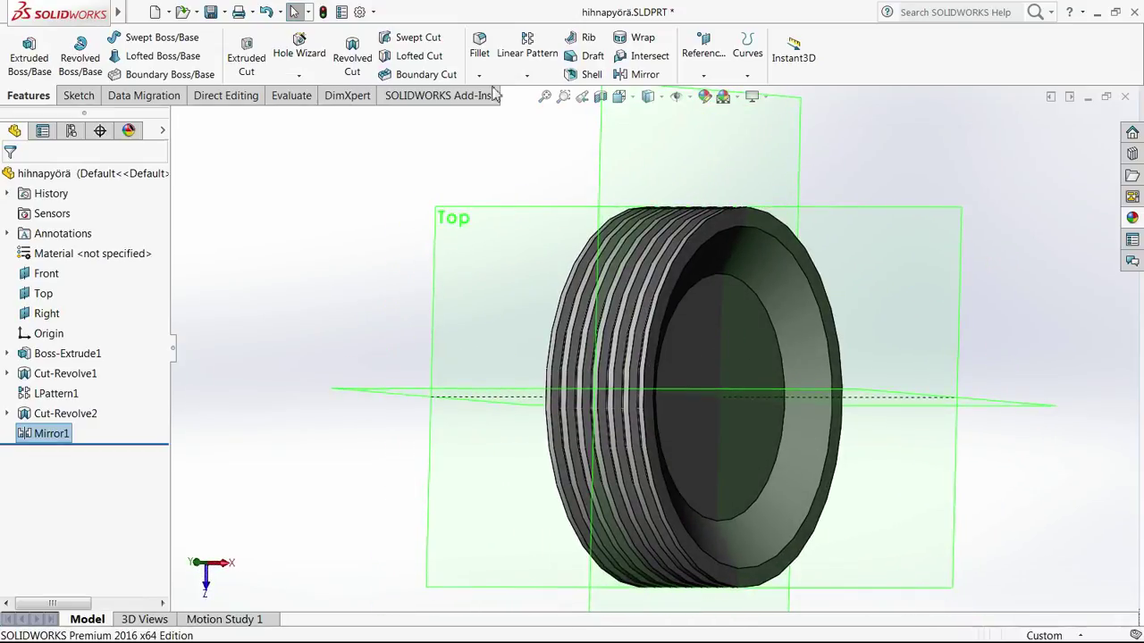
Step: Measure the distance between the flat recess floors on the pulley's two sides
{"action": "left_click", "coordinate": [295, 98]}
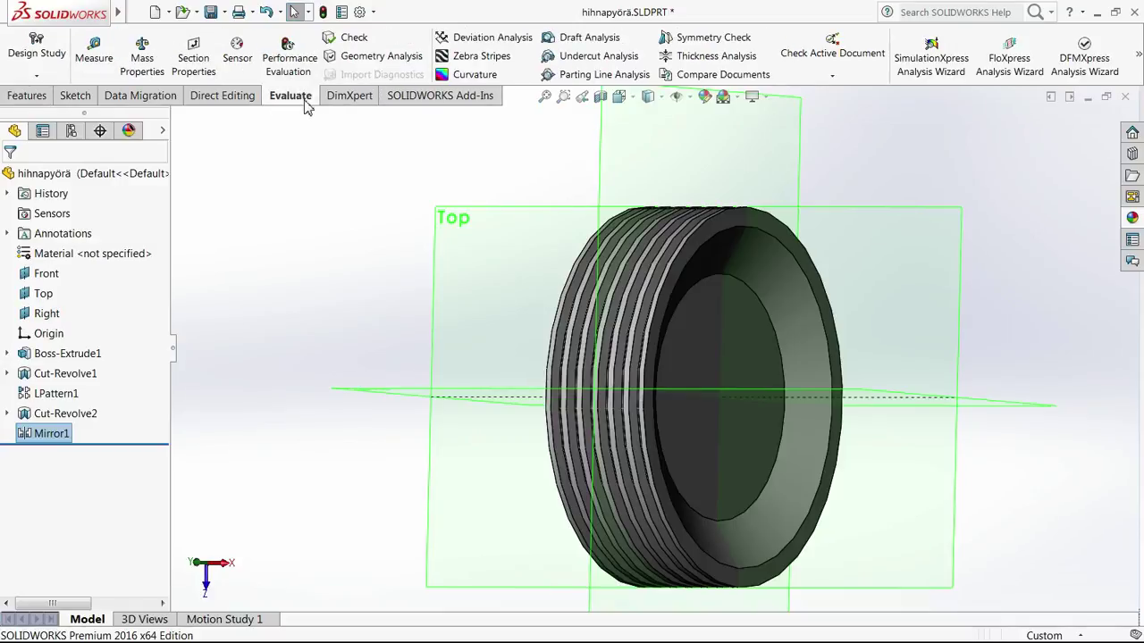
{"action": "left_click", "coordinate": [94, 55]}
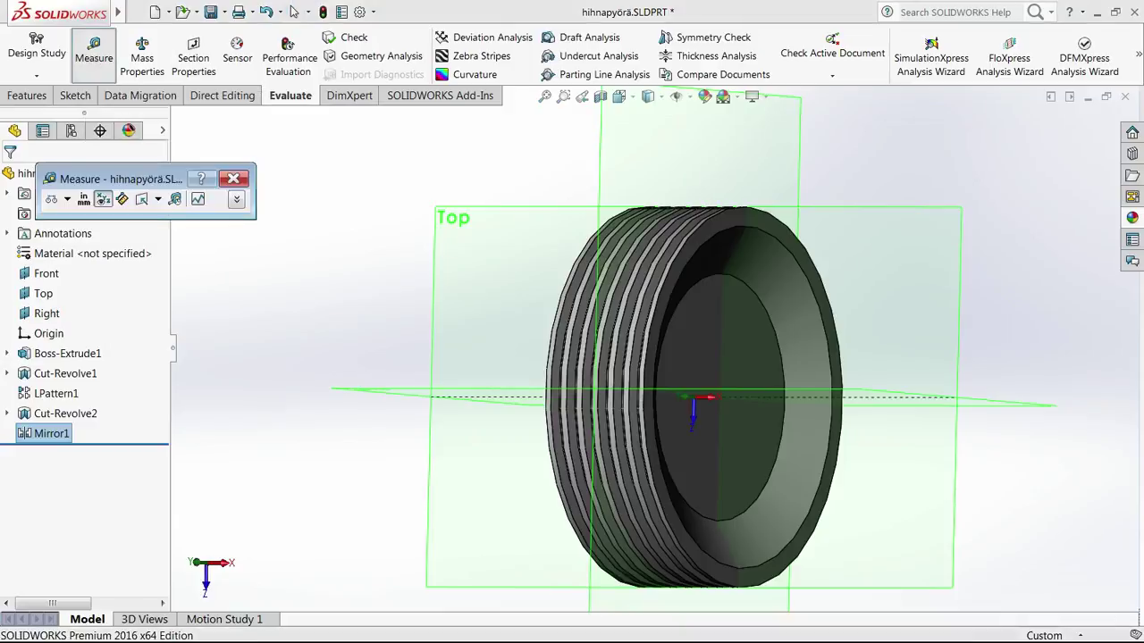
{"action": "middle_click_drag", "start_coordinate": [683, 353], "coordinate": [603, 375]}
{"action": "scroll", "coordinate": [603, 375], "scroll_direction": "down", "scroll_amount": 3}
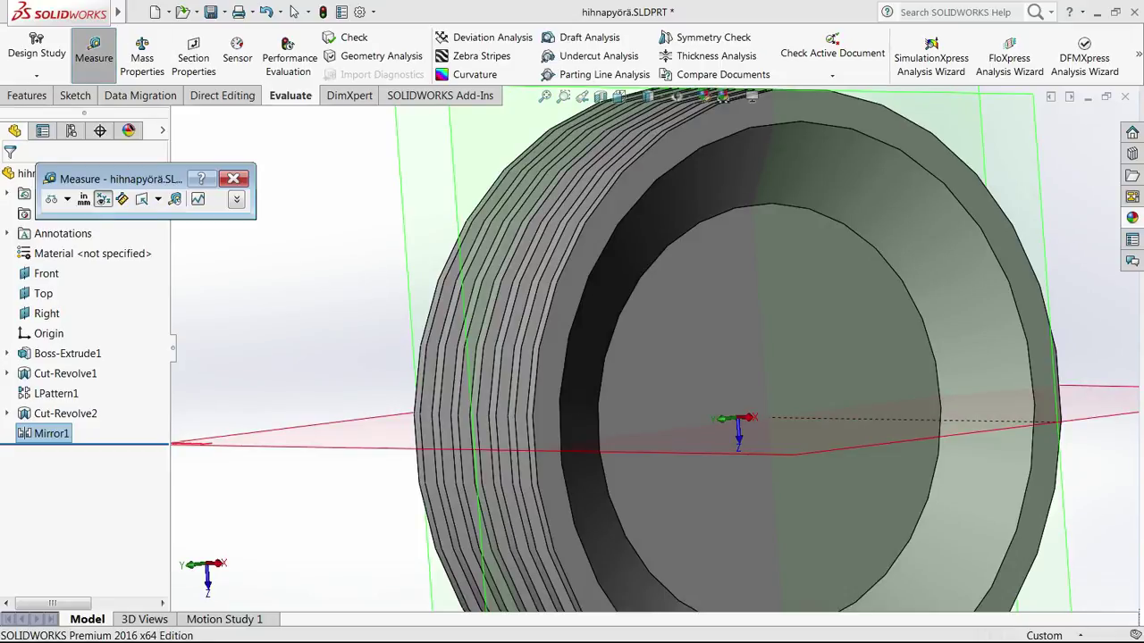
{"action": "left_click", "coordinate": [666, 348]}
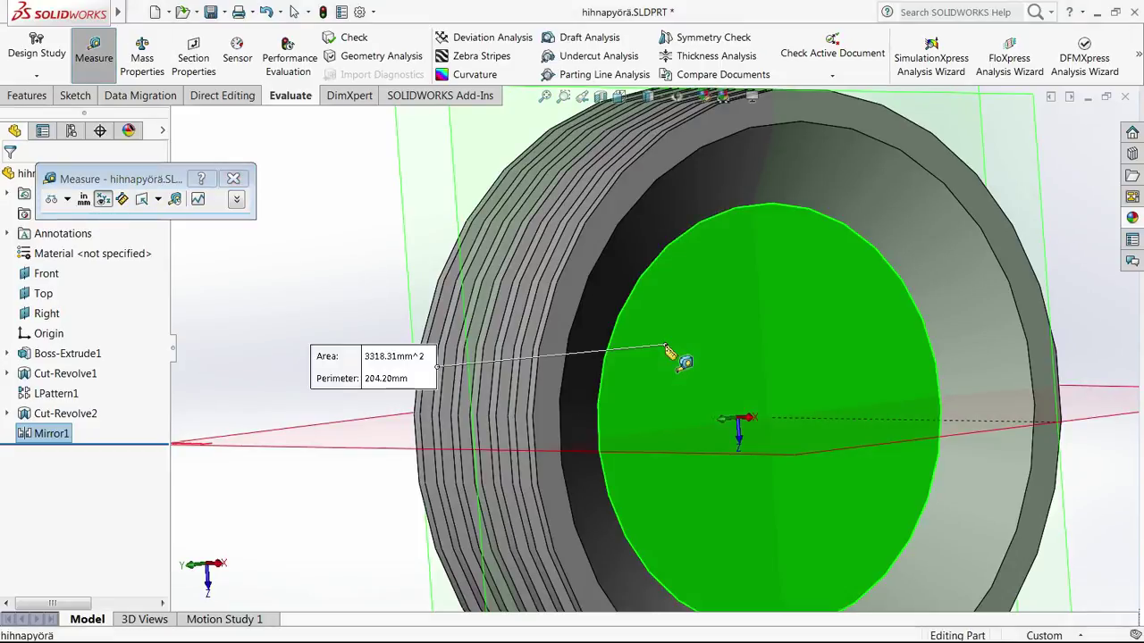
{"action": "key", "text": "Right"}
{"action": "key", "text": "Right"}
{"action": "key", "text": "Right"}
{"action": "key", "text": "Right"}
{"action": "key", "text": "Right"}
{"action": "key", "text": "Right"}
{"action": "key", "text": "Right"}
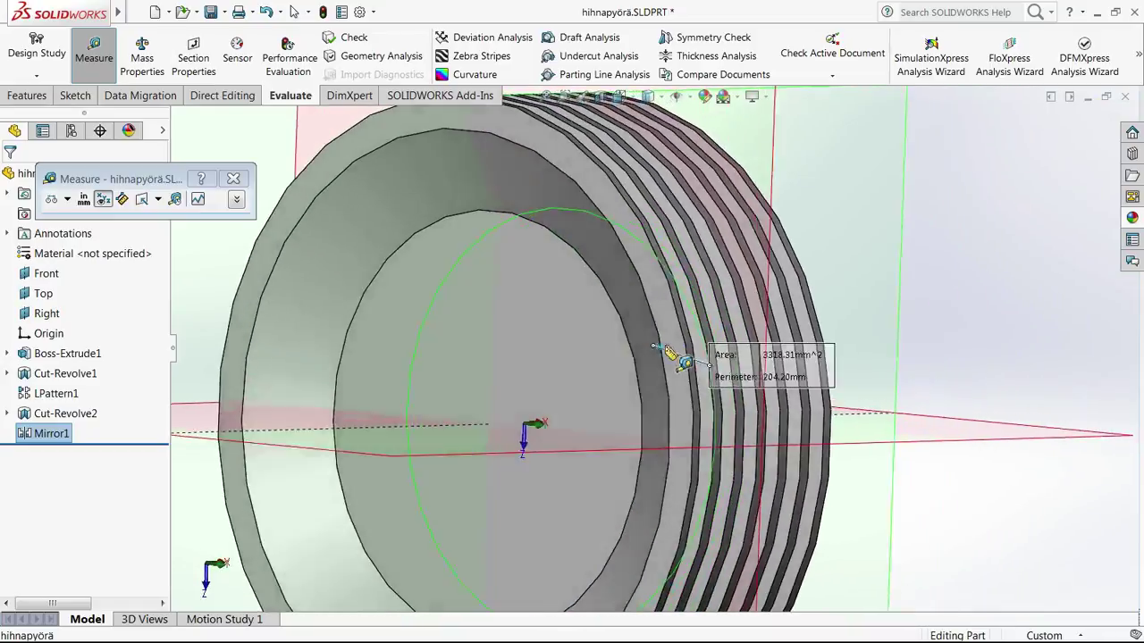
{"action": "middle_click_drag", "start_coordinate": [666, 347], "coordinate": [853, 432]}
{"action": "left_click", "coordinate": [597, 332]}
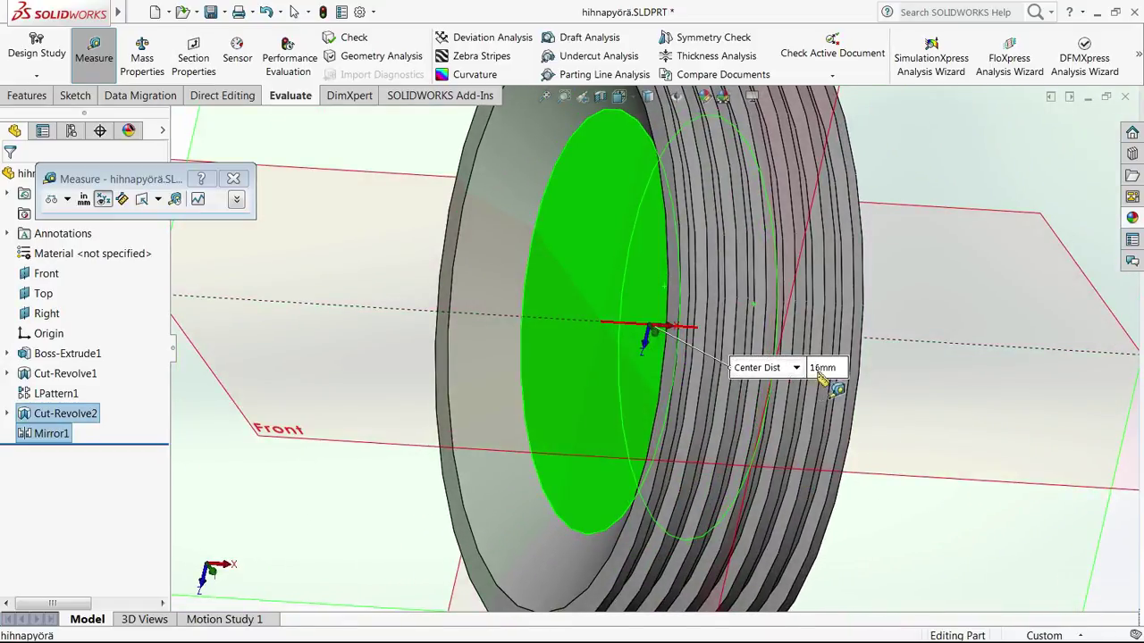
{"action": "middle_click_drag", "start_coordinate": [819, 375], "coordinate": [826, 303]}
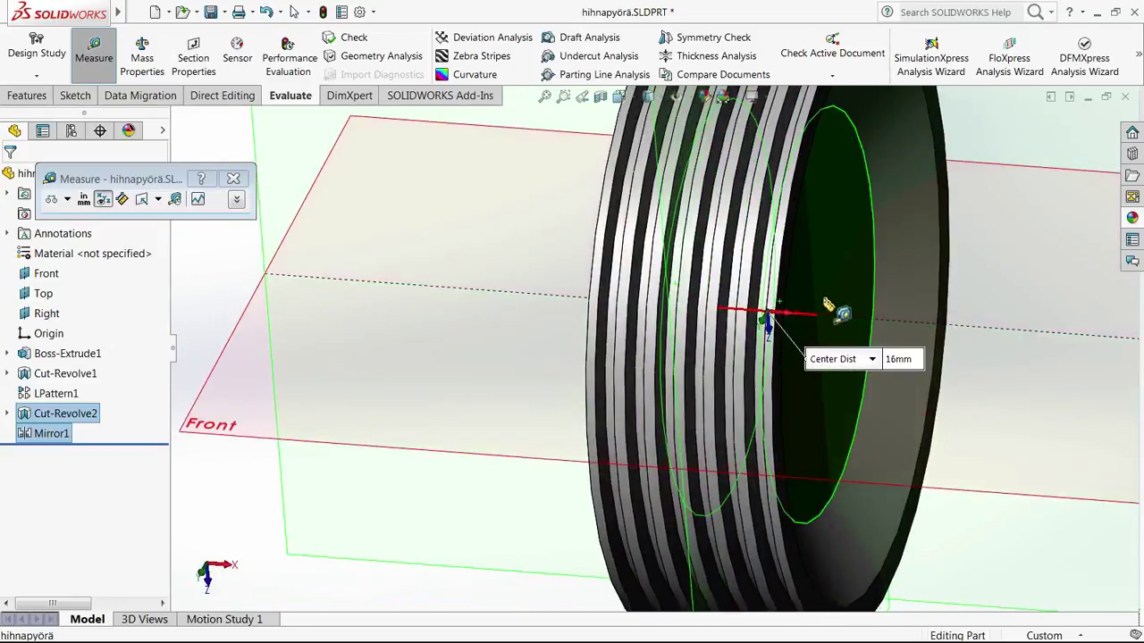
{"action": "middle_click_drag", "start_coordinate": [937, 300], "coordinate": [889, 313]}
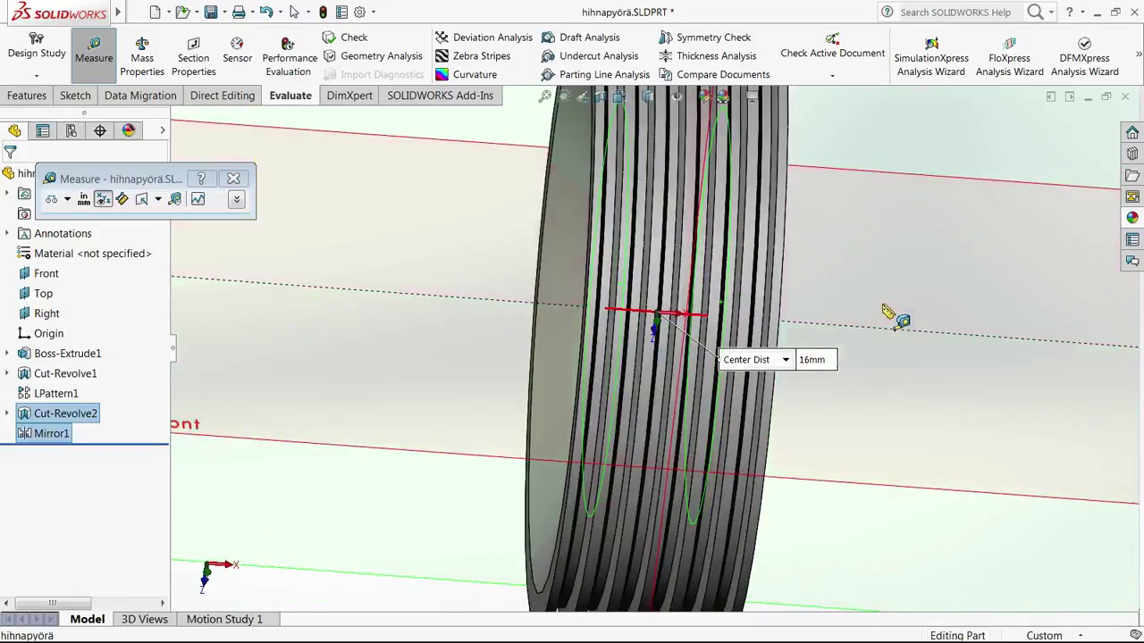
{"action": "middle_click_drag", "start_coordinate": [581, 324], "coordinate": [624, 323]}
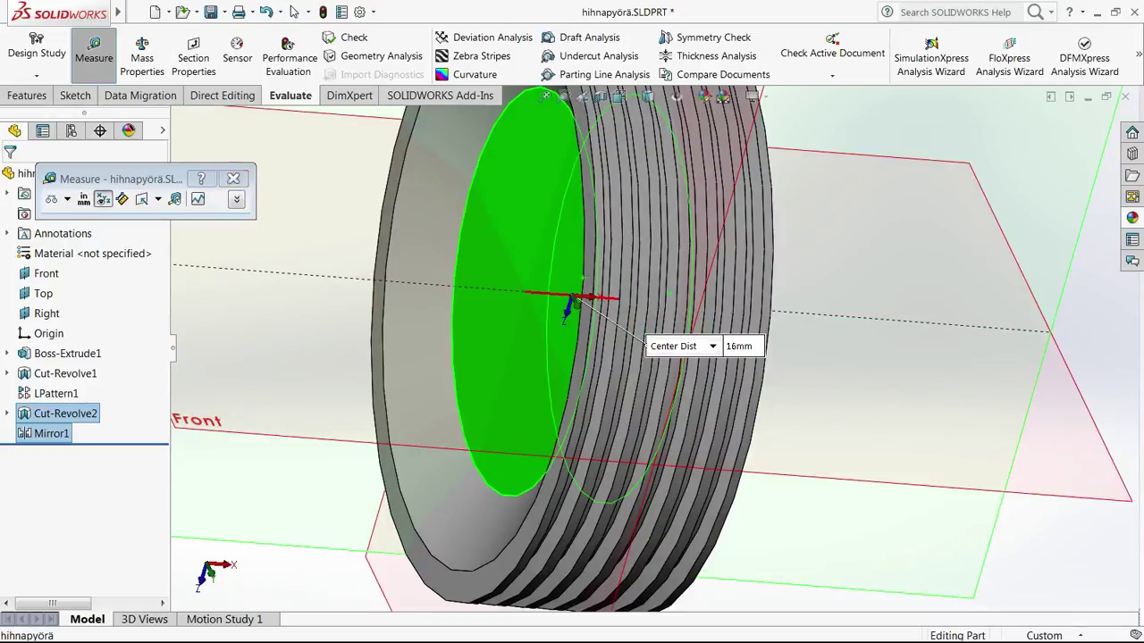
{"action": "left_click", "coordinate": [234, 179]}
Step: Show a section view of the pulley cut along the Top plane with zero offset
{"action": "scroll", "coordinate": [243, 192], "scroll_direction": "up", "scroll_amount": 5}
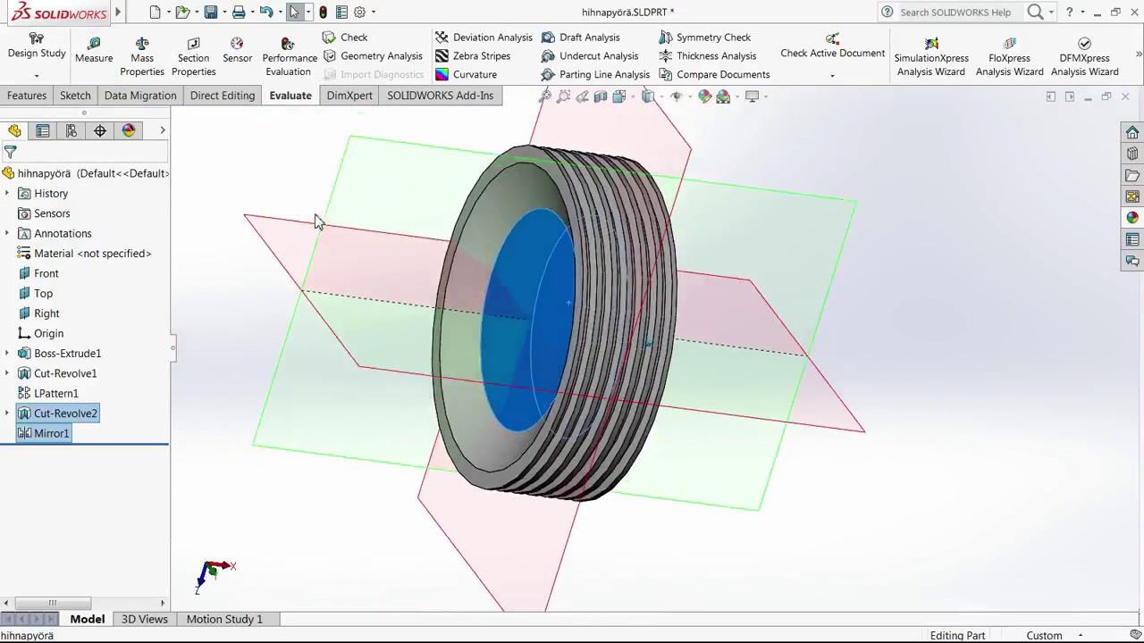
{"action": "middle_click_drag", "start_coordinate": [314, 221], "coordinate": [683, 213]}
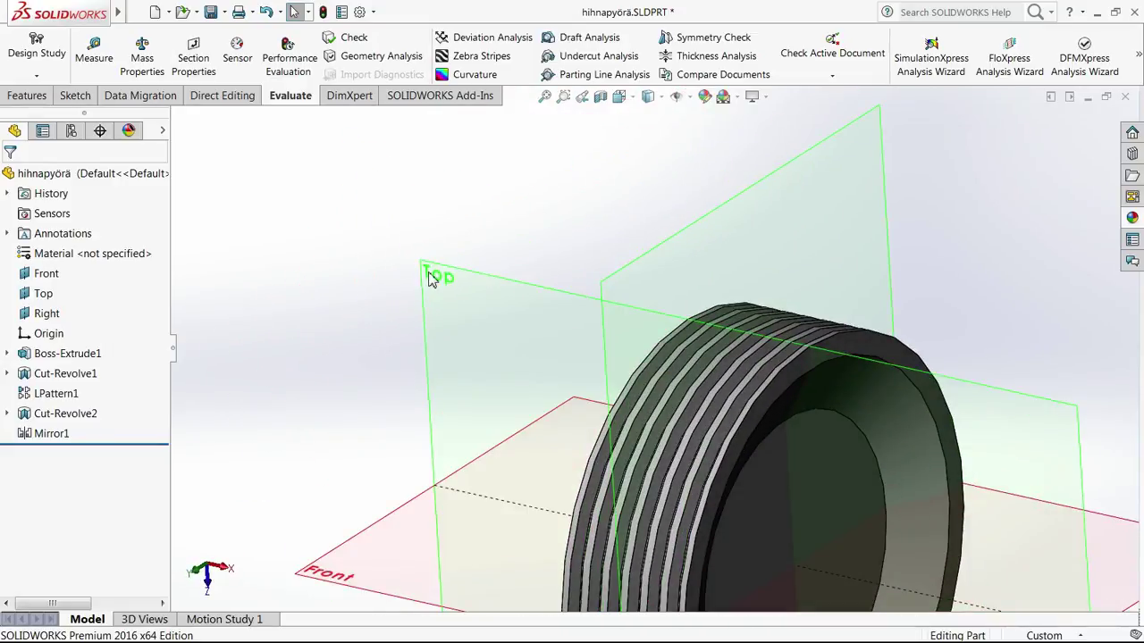
{"action": "left_click", "coordinate": [432, 278]}
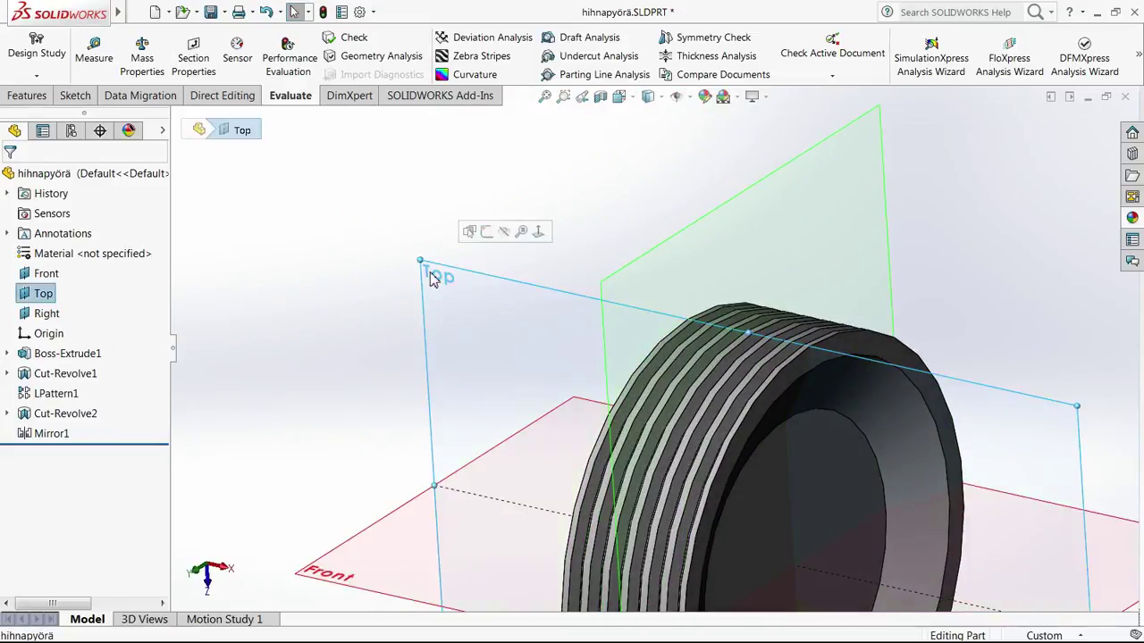
{"action": "left_click", "coordinate": [600, 98]}
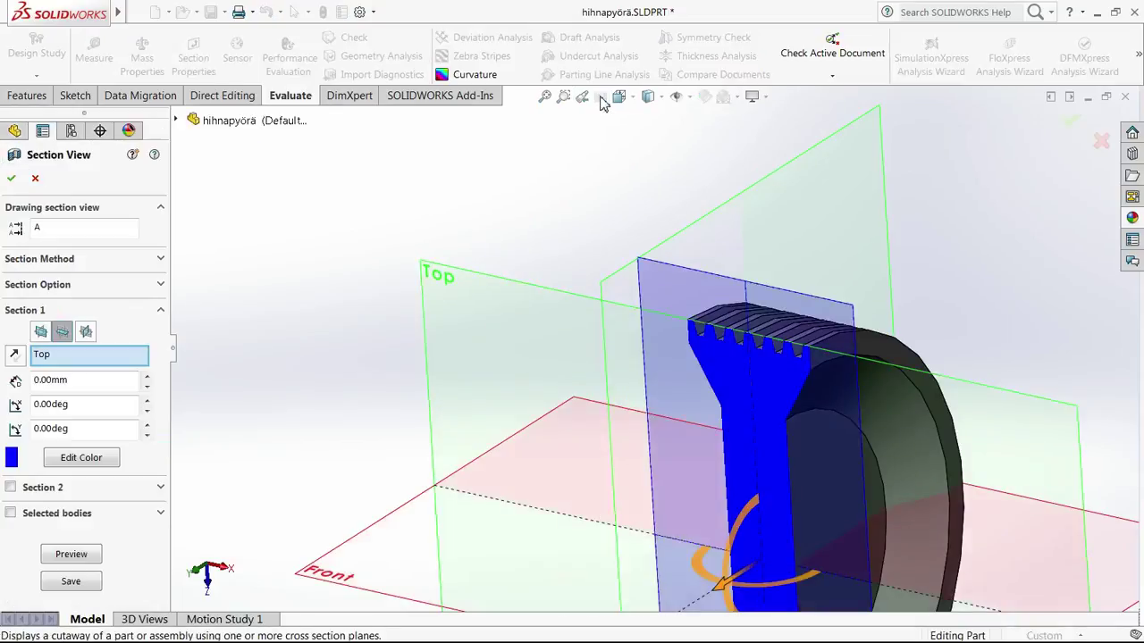
{"action": "left_click", "coordinate": [14, 185]}
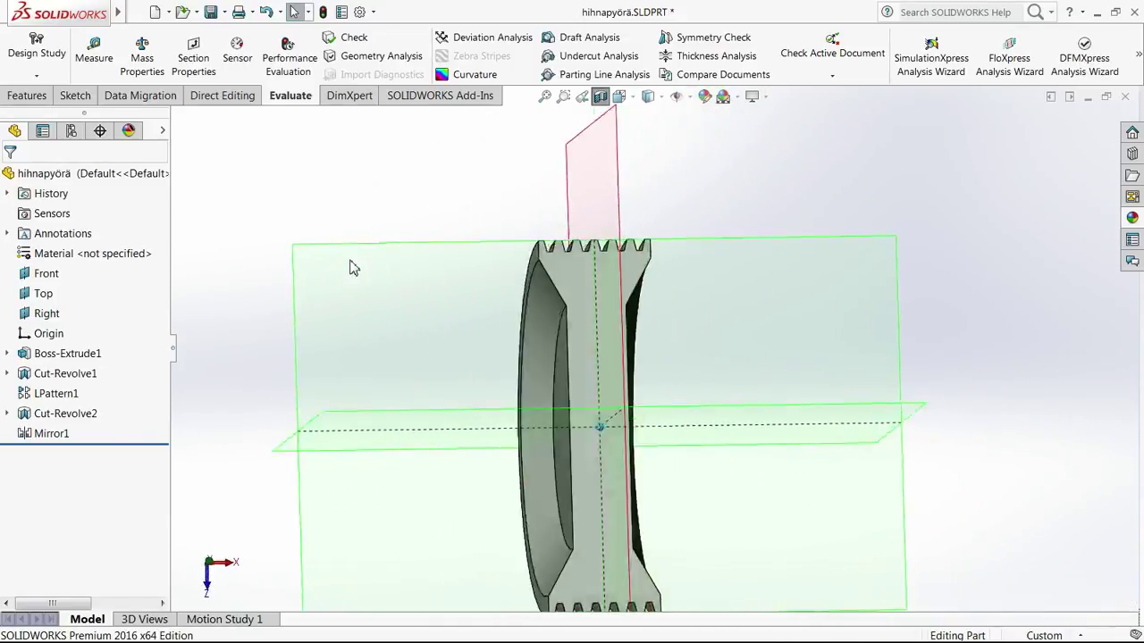
Step: Set the depth of the conical recess cut to 10 mm and rebuild the part
{"action": "middle_click_drag", "start_coordinate": [351, 262], "coordinate": [701, 411]}
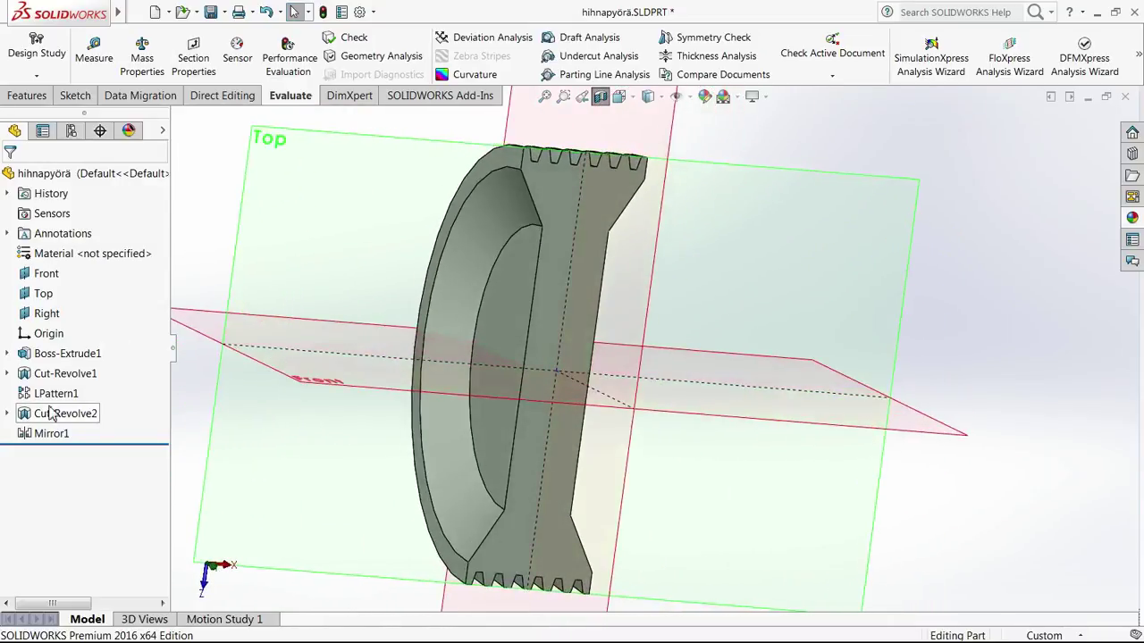
{"action": "left_click", "coordinate": [8, 414]}
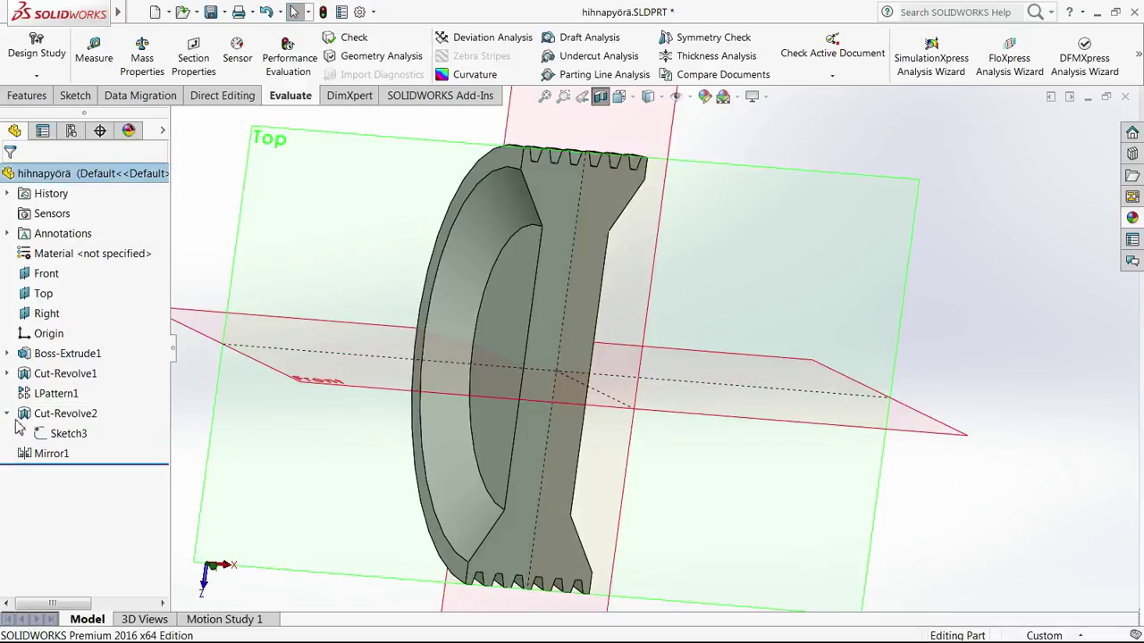
{"action": "left_click", "coordinate": [62, 414]}
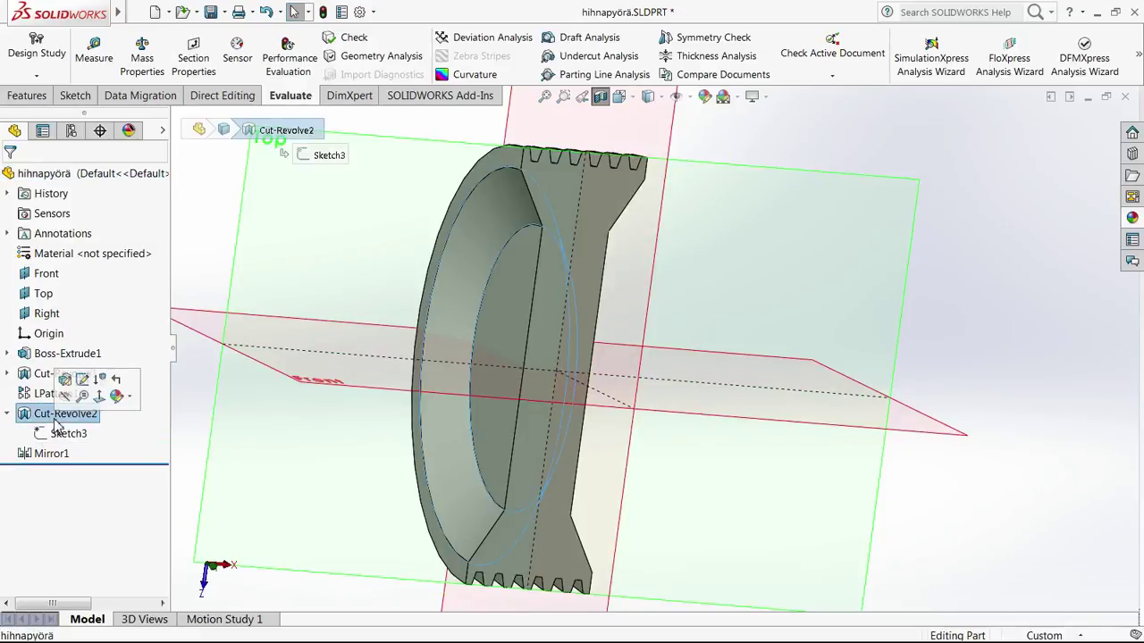
{"action": "left_click", "coordinate": [181, 231]}
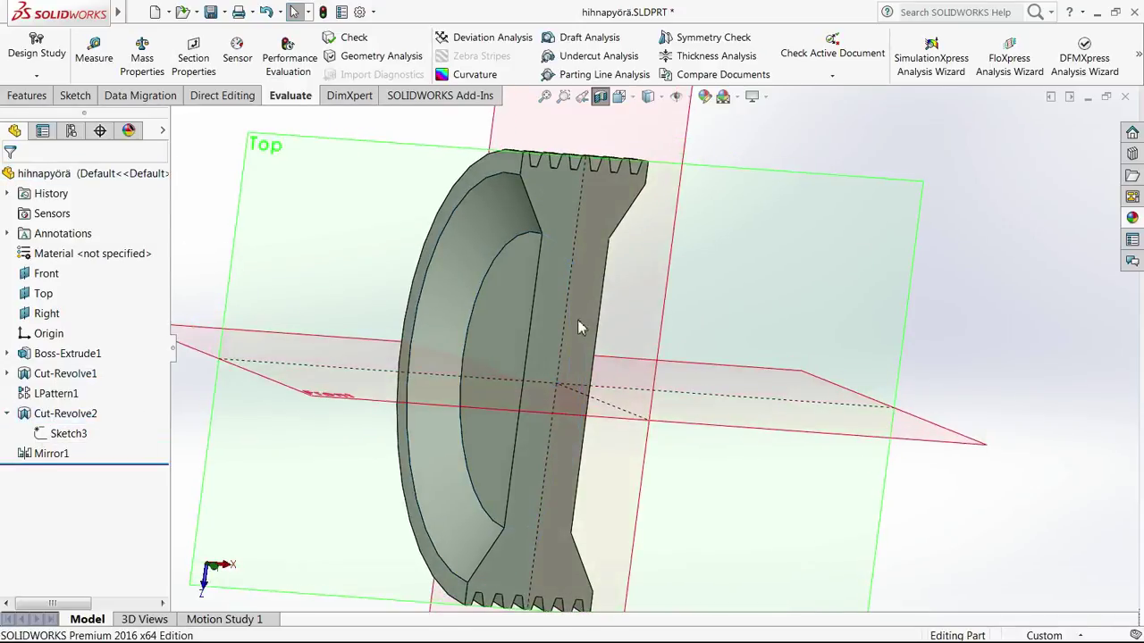
{"action": "double_click", "coordinate": [514, 303]}
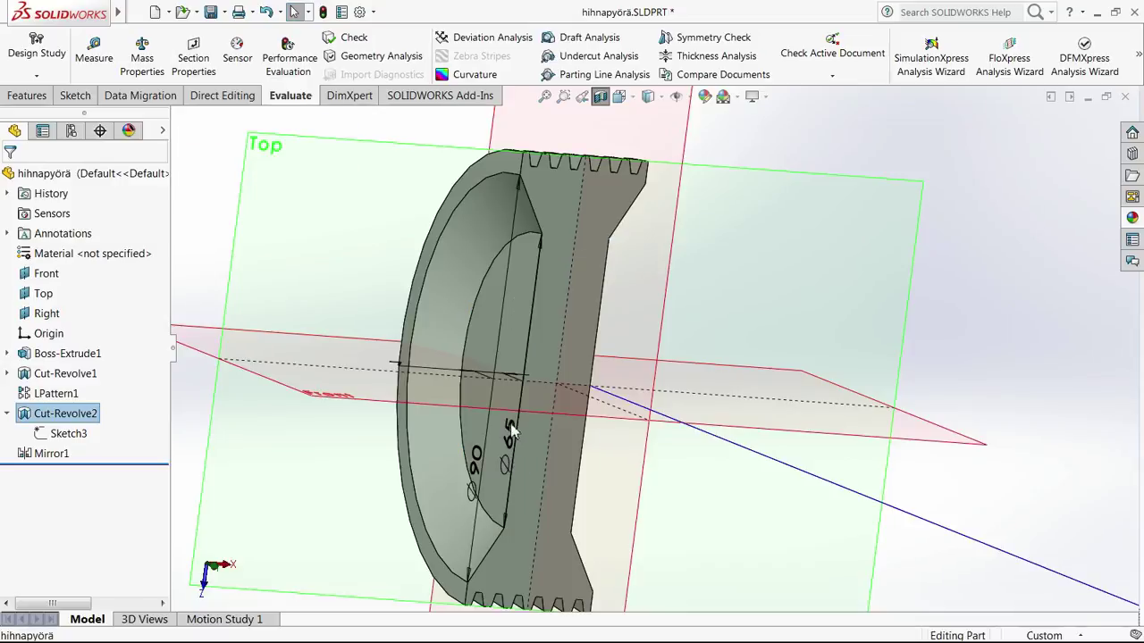
{"action": "middle_click_drag", "start_coordinate": [526, 434], "coordinate": [473, 478]}
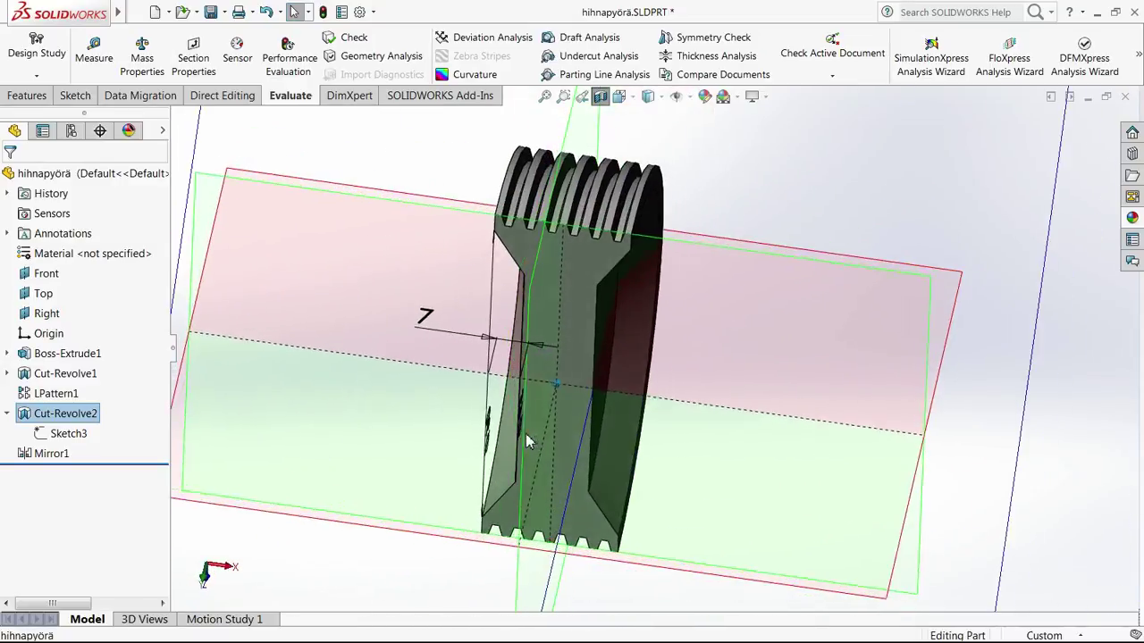
{"action": "middle_click_drag", "start_coordinate": [376, 270], "coordinate": [527, 365]}
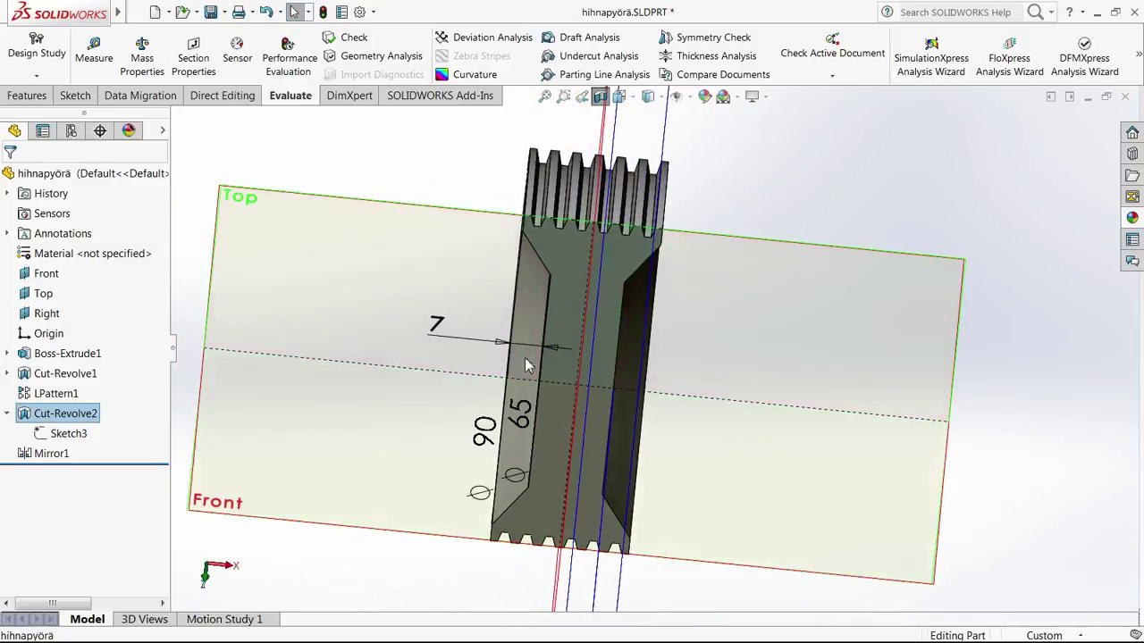
{"action": "double_click", "coordinate": [436, 329]}
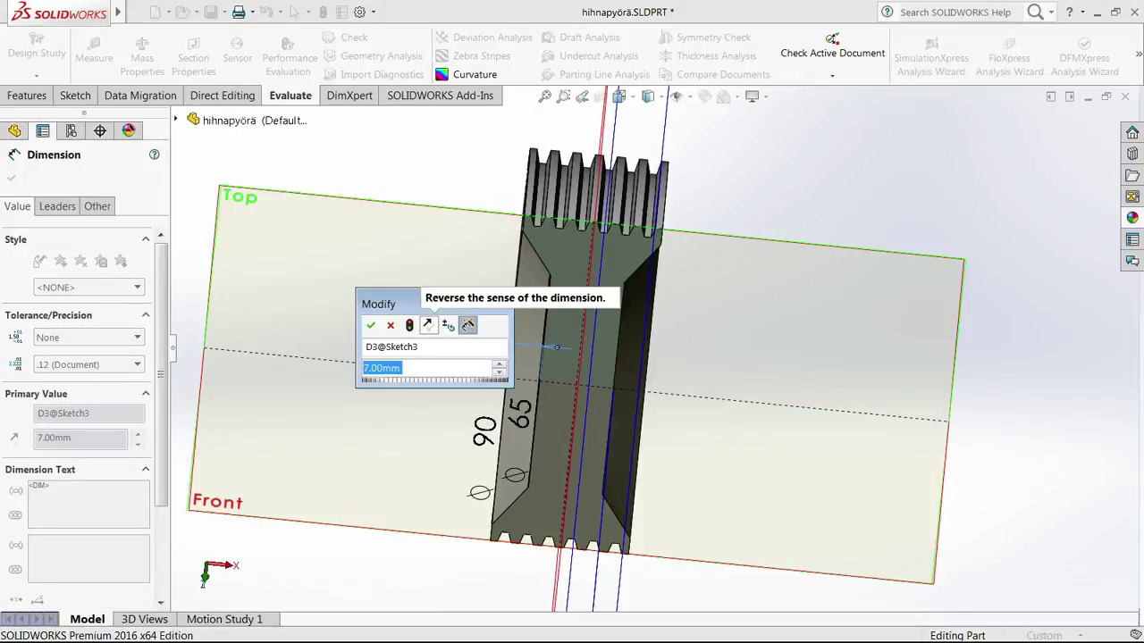
{"action": "type", "text": "10"}
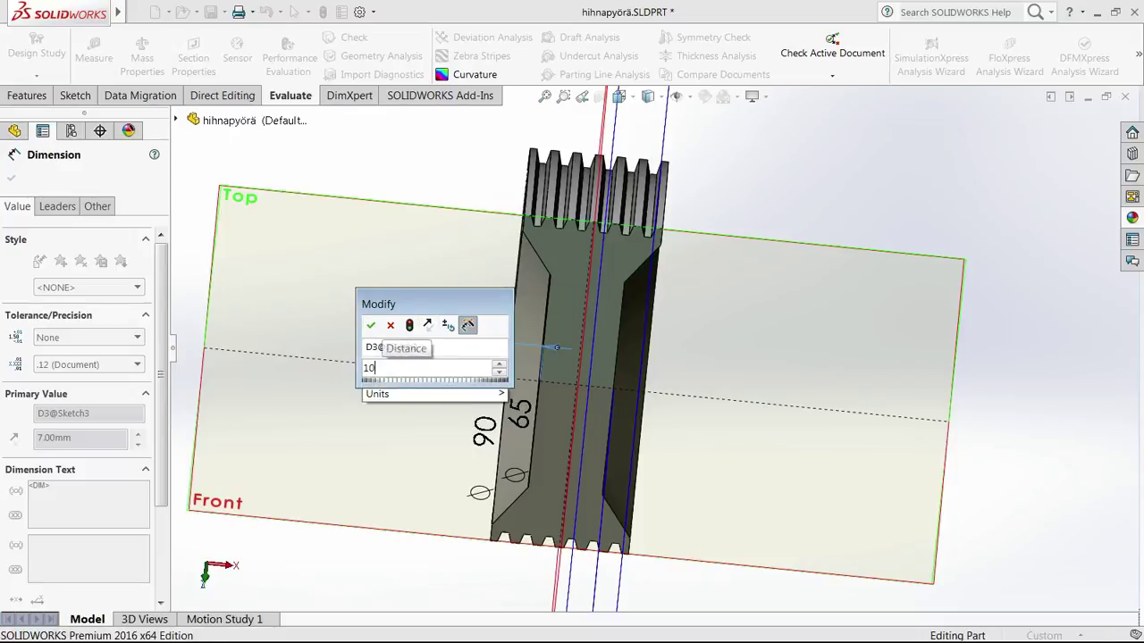
{"action": "key", "text": "Return"}
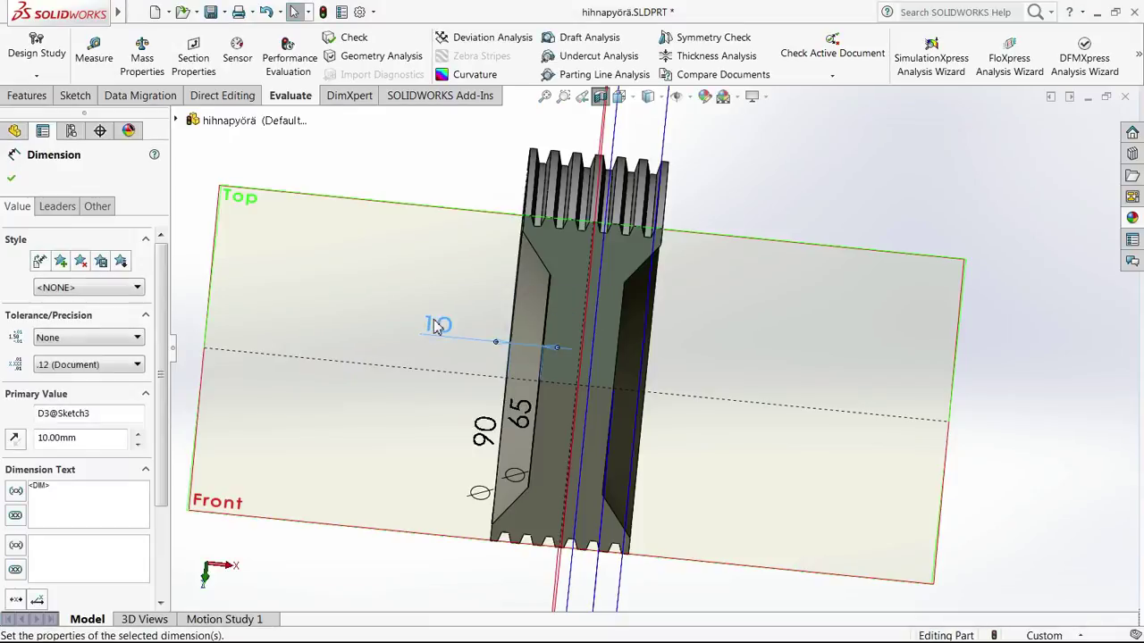
{"action": "left_click", "coordinate": [11, 181]}
{"action": "left_click", "coordinate": [323, 13]}
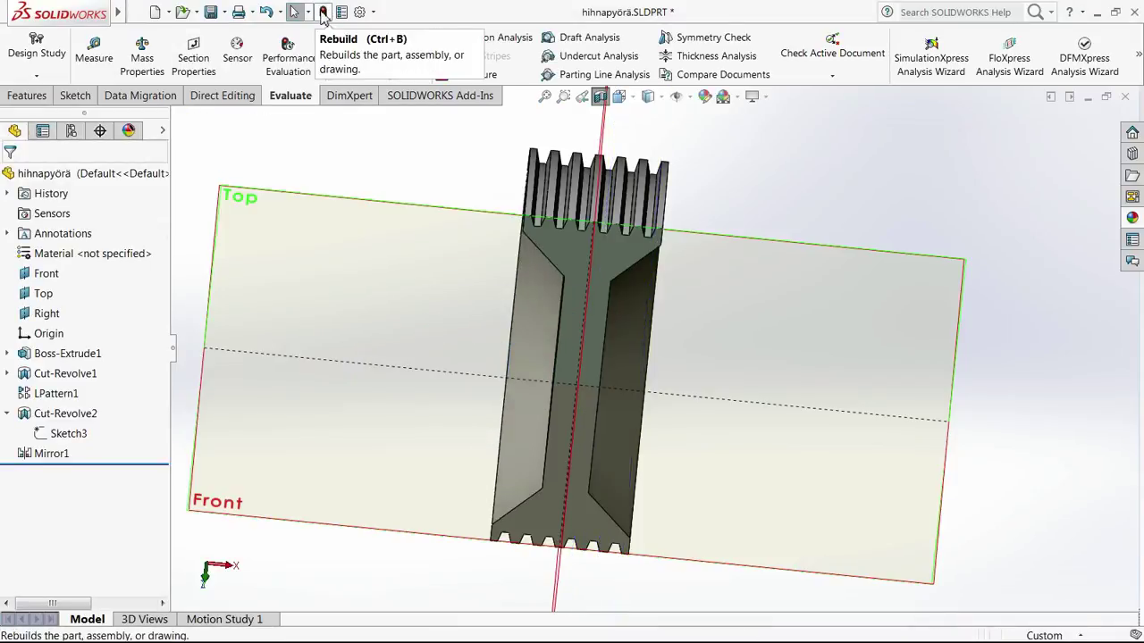
Step: Set the depth of the conical recess cut to 12 mm and rebuild the part
{"action": "mouse_move", "coordinate": [590, 335]}
{"action": "middle_mouse_down"}
{"action": "mouse_move", "coordinate": [587, 322]}
{"action": "mouse_move", "coordinate": [486, 378]}
{"action": "mouse_move", "coordinate": [529, 421]}
{"action": "middle_mouse_up"}
{"action": "left_click", "coordinate": [62, 414]}
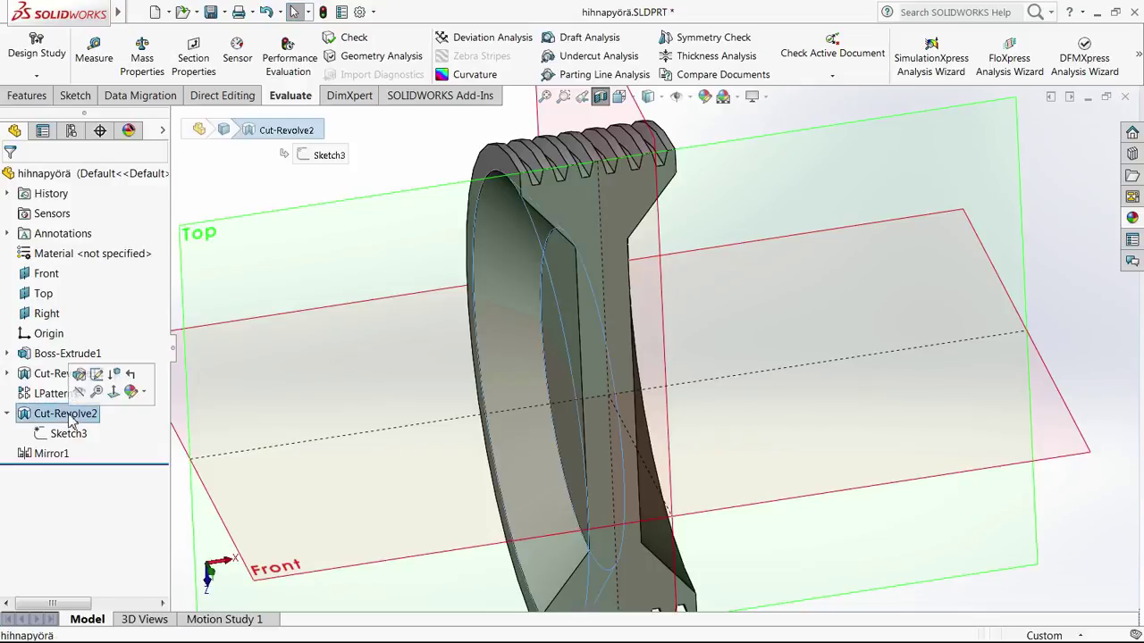
{"action": "middle_click_drag", "start_coordinate": [503, 306], "coordinate": [471, 228]}
{"action": "double_click", "coordinate": [428, 207]}
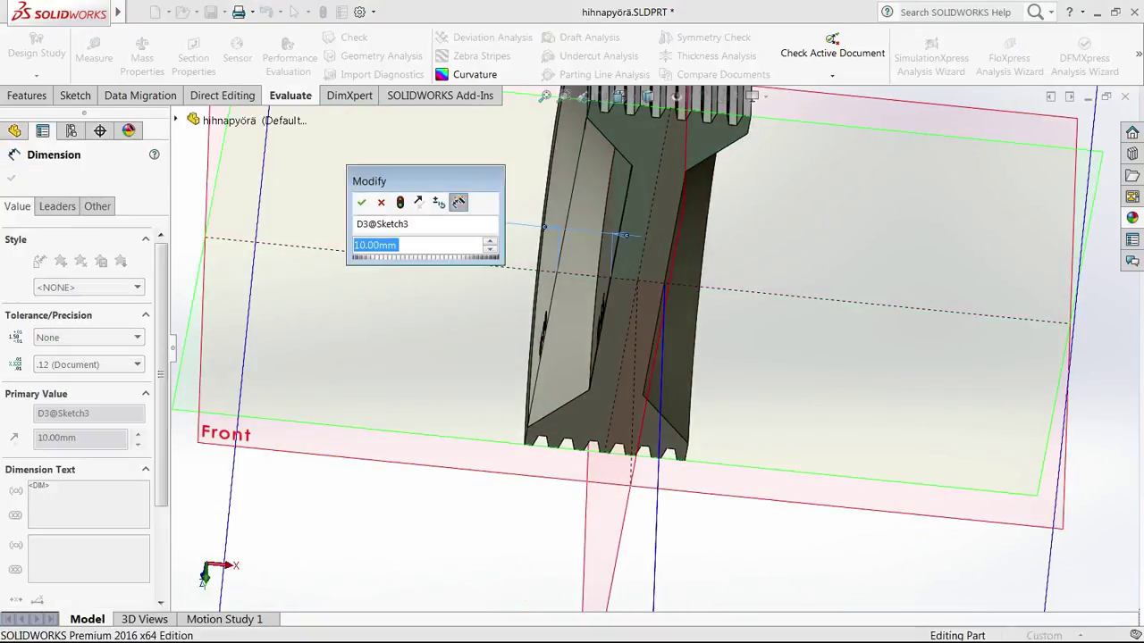
{"action": "type", "text": "12"}
{"action": "key", "text": "Return"}
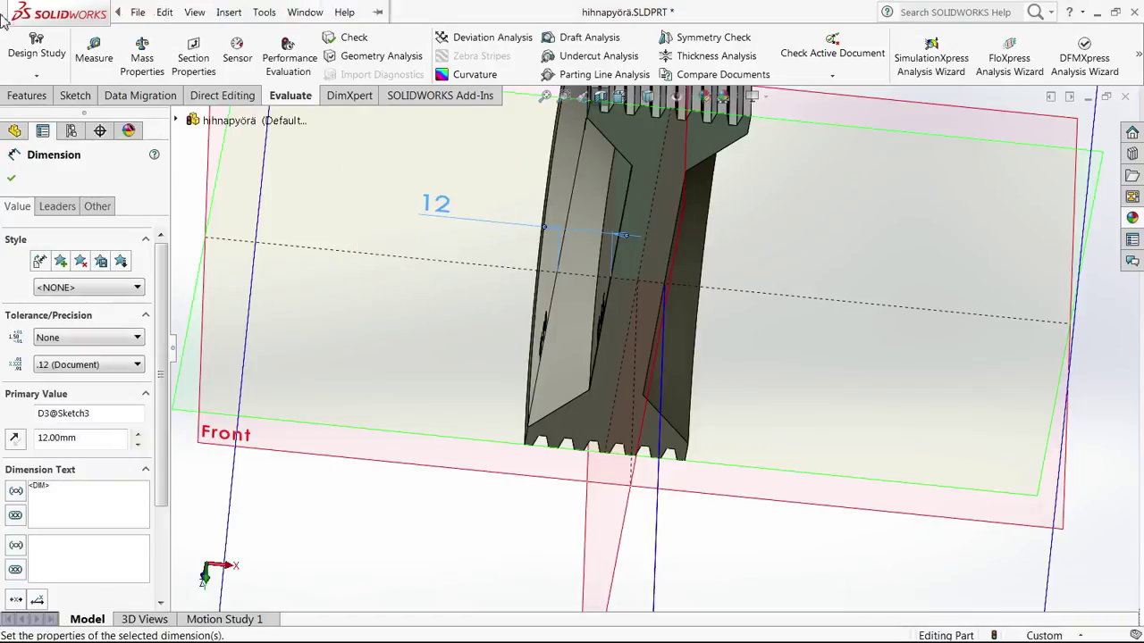
{"action": "left_click", "coordinate": [11, 178]}
{"action": "left_click", "coordinate": [323, 15]}
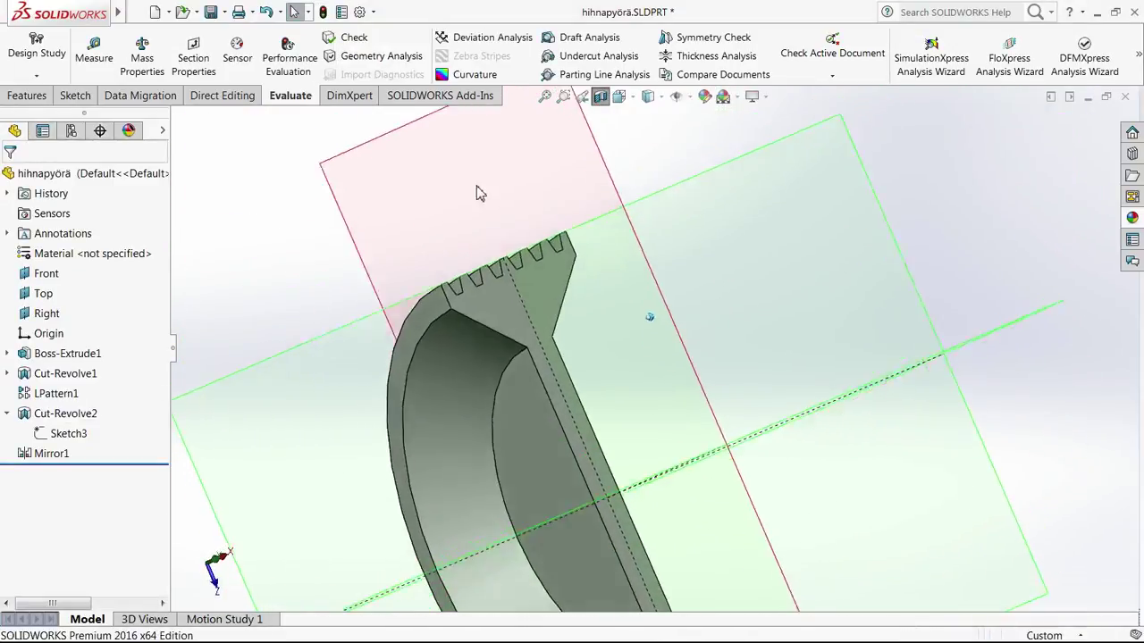
Step: Set the diameter of the recess's flat floor to 70 mm and rebuild the part
{"action": "middle_click_drag", "start_coordinate": [476, 186], "coordinate": [537, 266]}
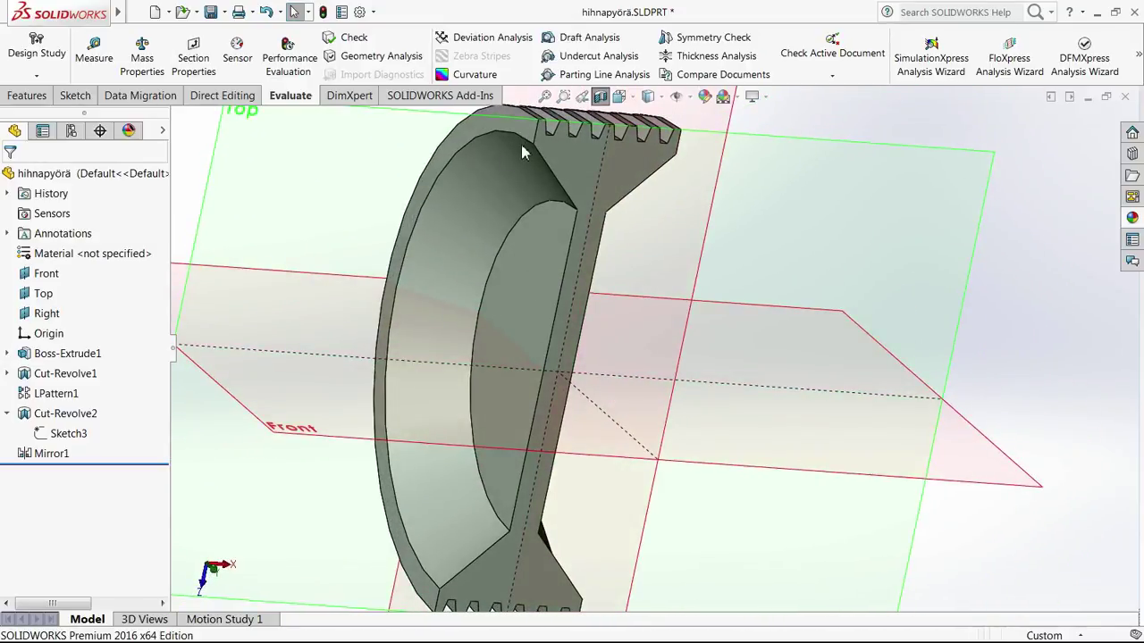
{"action": "mouse_move", "coordinate": [555, 196]}
{"action": "middle_mouse_down"}
{"action": "mouse_move", "coordinate": [547, 247]}
{"action": "mouse_move", "coordinate": [528, 221]}
{"action": "mouse_move", "coordinate": [543, 208]}
{"action": "middle_mouse_up"}
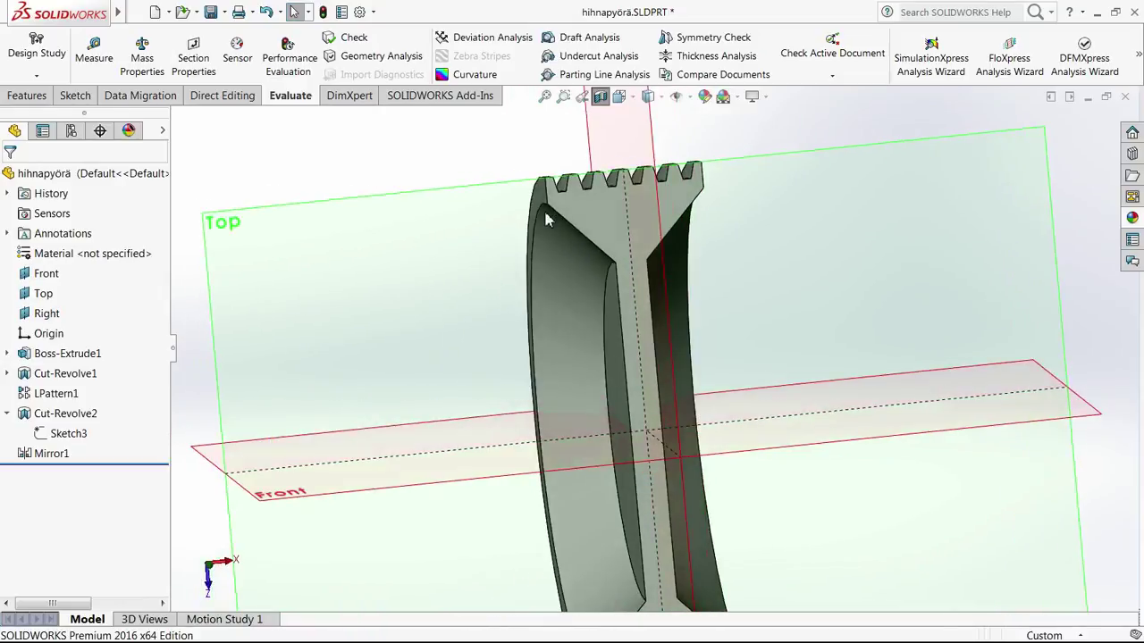
{"action": "double_click", "coordinate": [612, 325]}
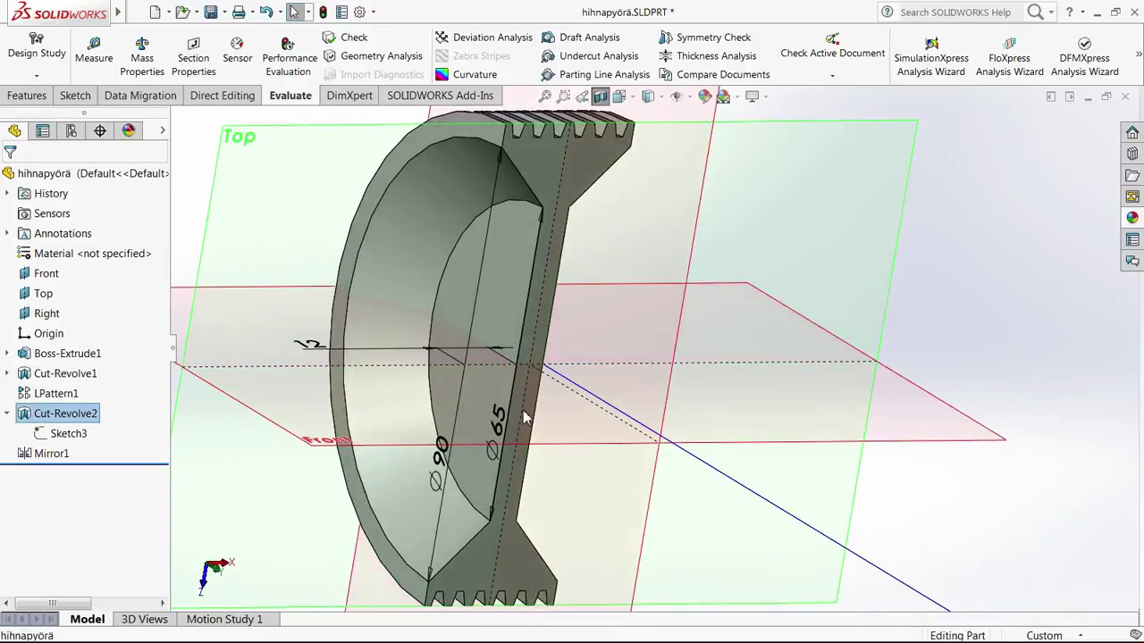
{"action": "double_click", "coordinate": [498, 426]}
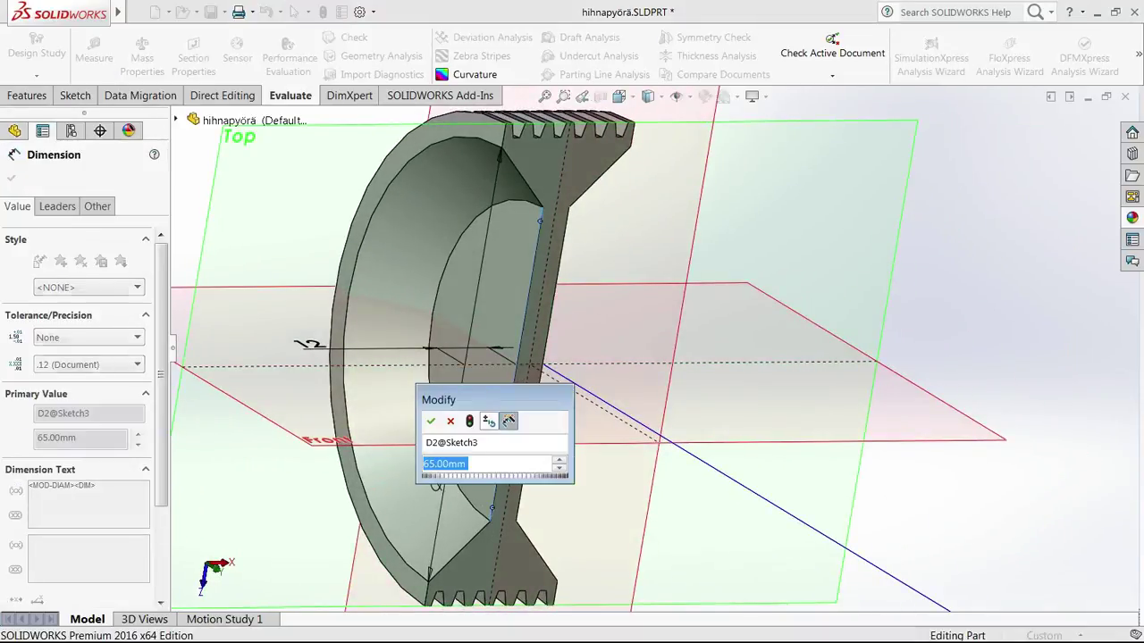
{"action": "type", "text": "70"}
{"action": "key", "text": "Return"}
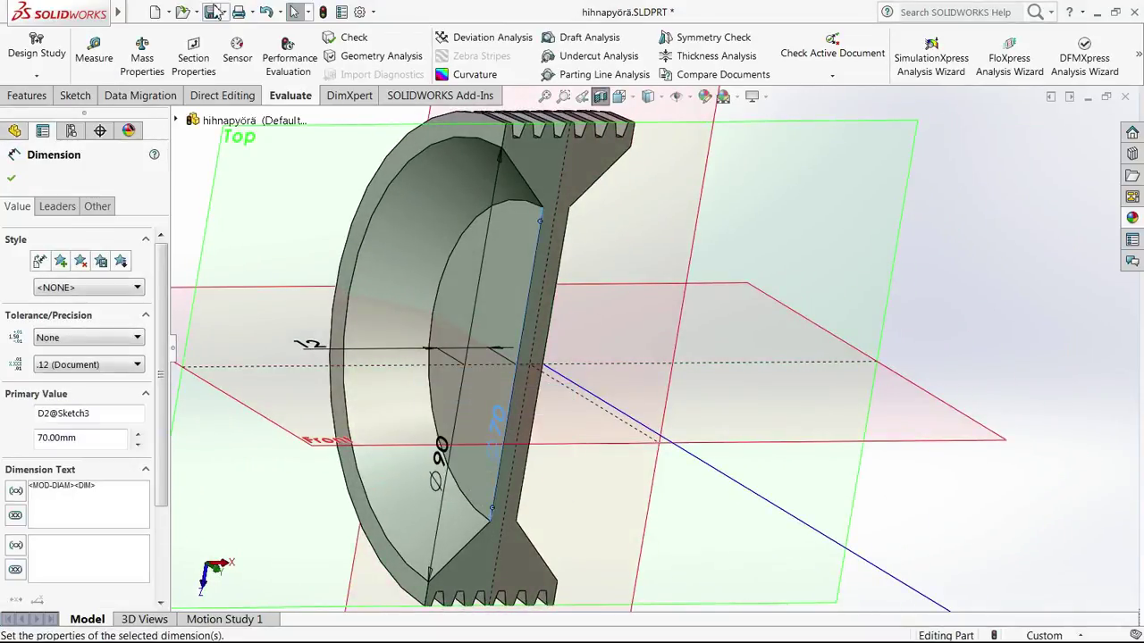
{"action": "left_click", "coordinate": [325, 16]}
Step: Set the diameter of the recess's flat floor to 75 mm and rebuild the part
{"action": "middle_click_drag", "start_coordinate": [475, 190], "coordinate": [590, 322]}
{"action": "double_click", "coordinate": [589, 326]}
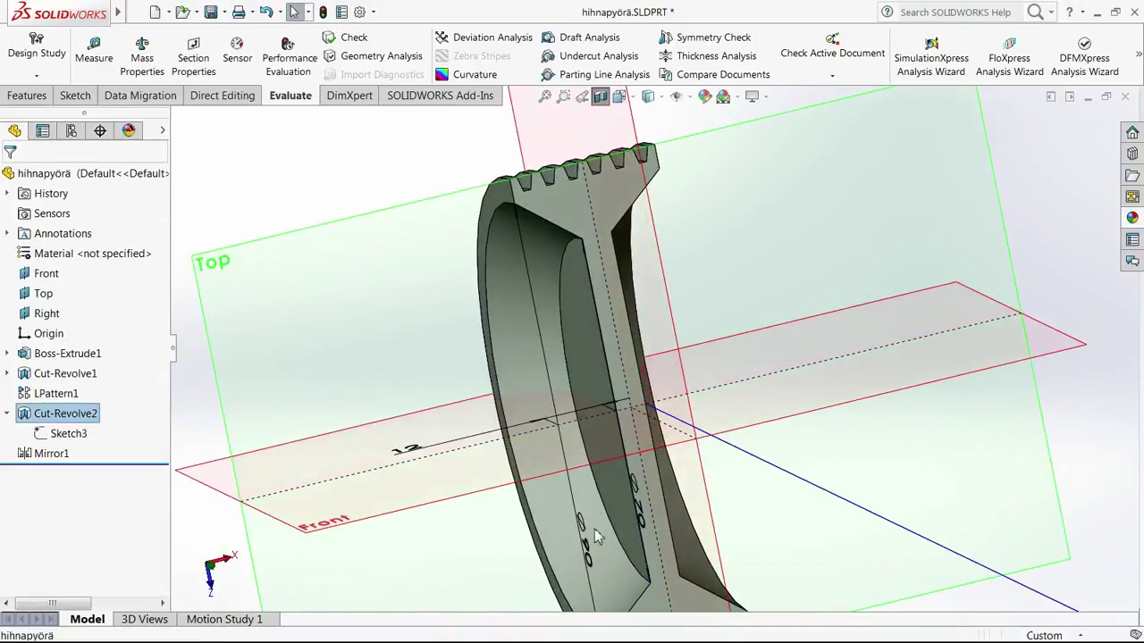
{"action": "double_click", "coordinate": [643, 518]}
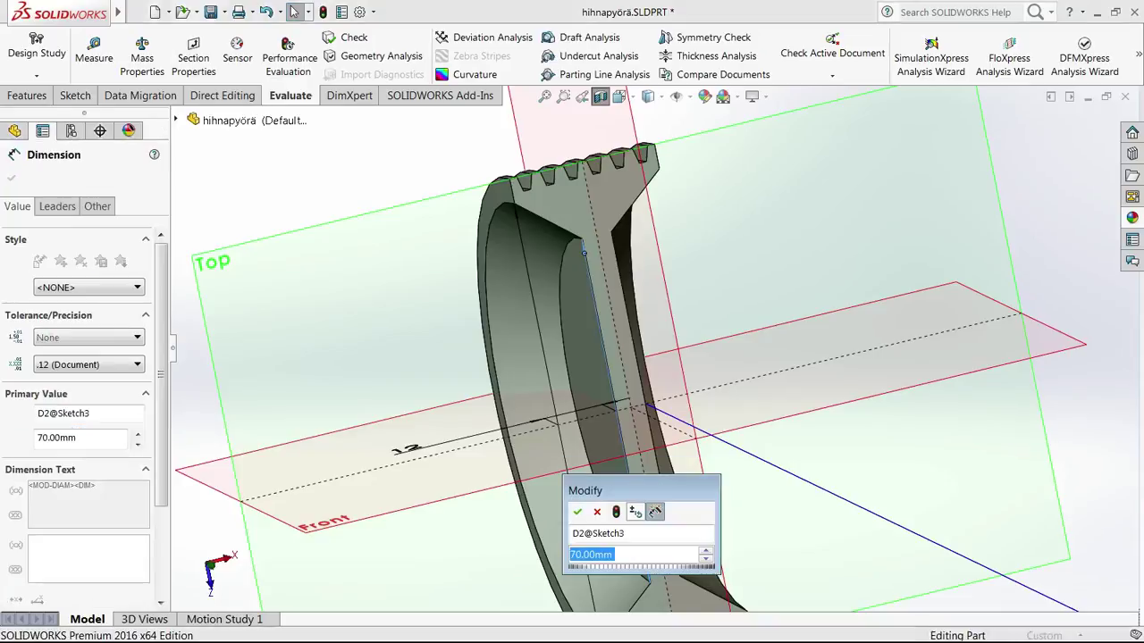
{"action": "type", "text": "1"}
{"action": "key", "text": "BackSpace"}
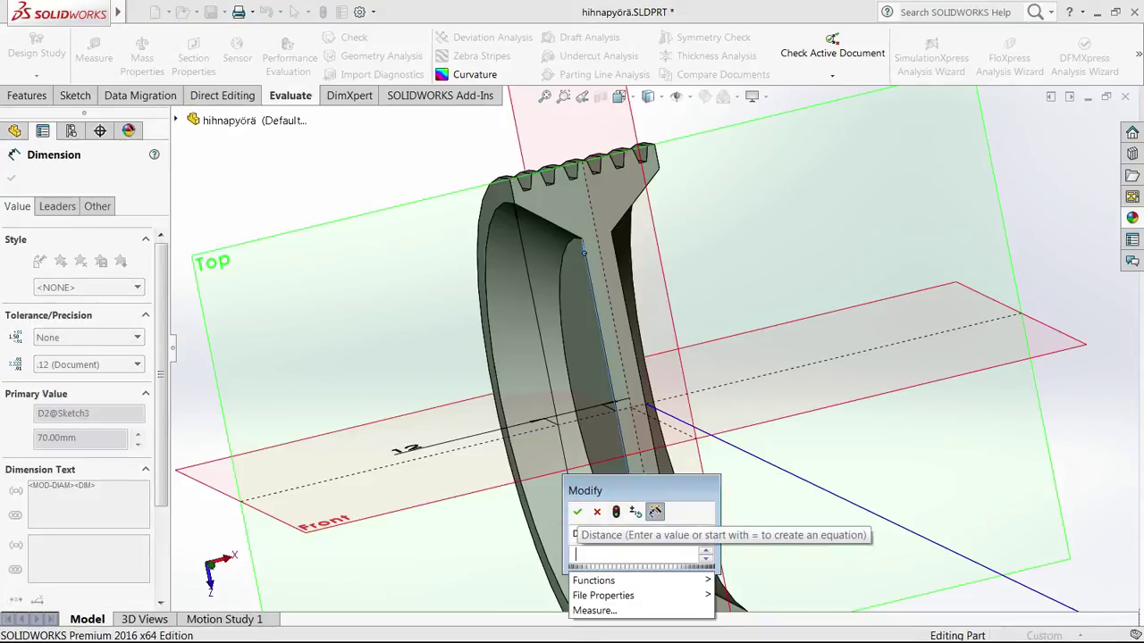
{"action": "type", "text": "75"}
{"action": "key", "text": "Return"}
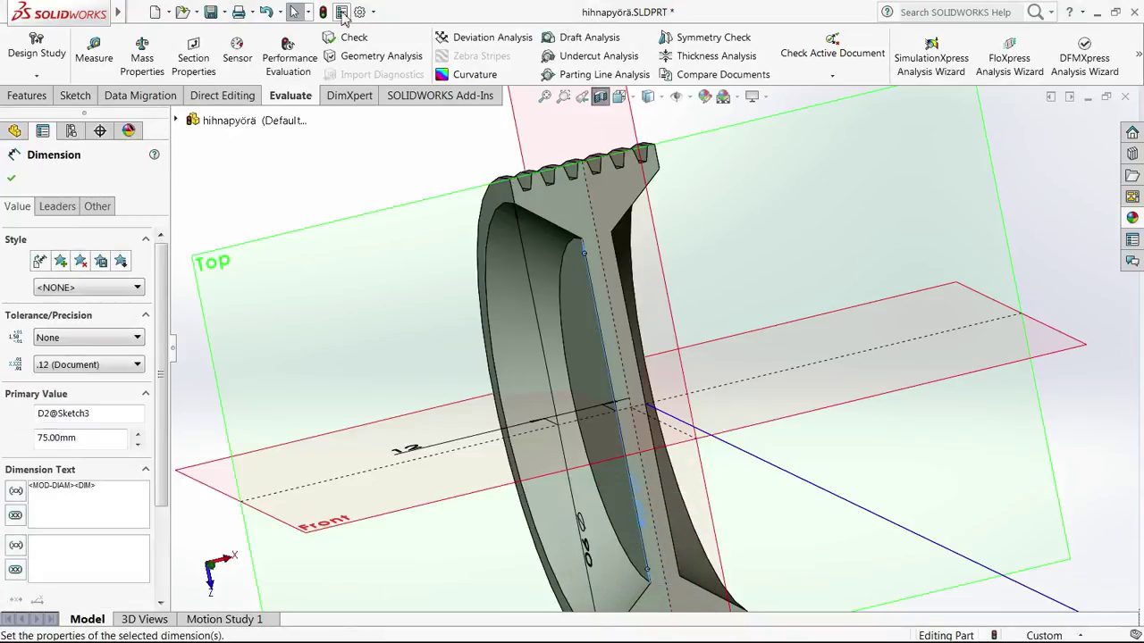
{"action": "left_click", "coordinate": [325, 13]}
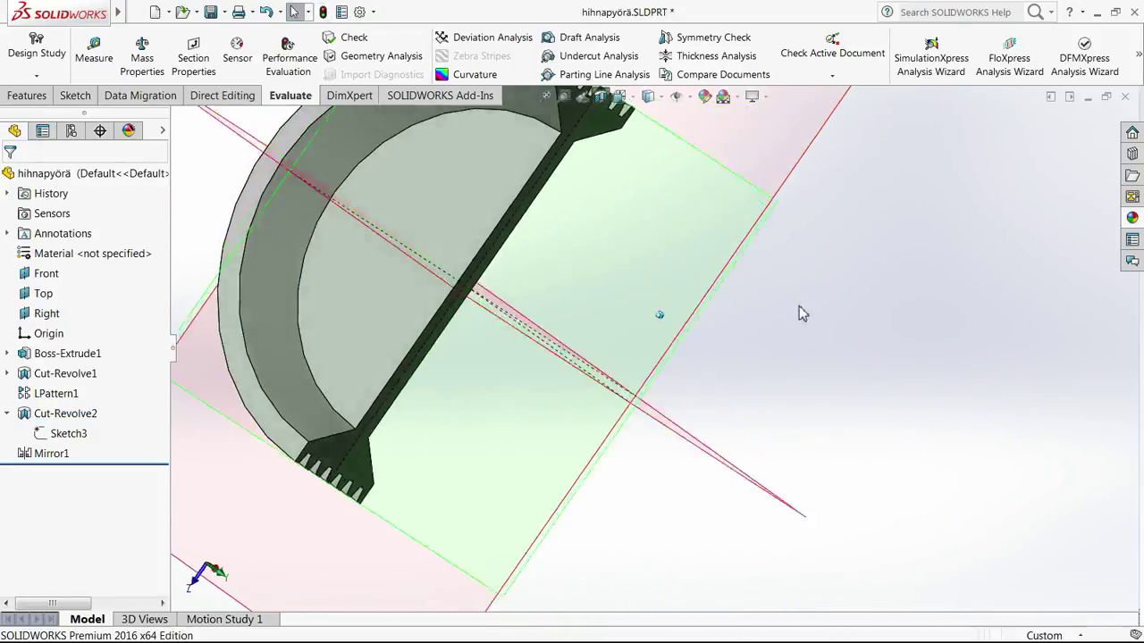
Step: Turn off the section view to show the whole pulley and save the part
{"action": "middle_click_drag", "start_coordinate": [521, 262], "coordinate": [534, 238]}
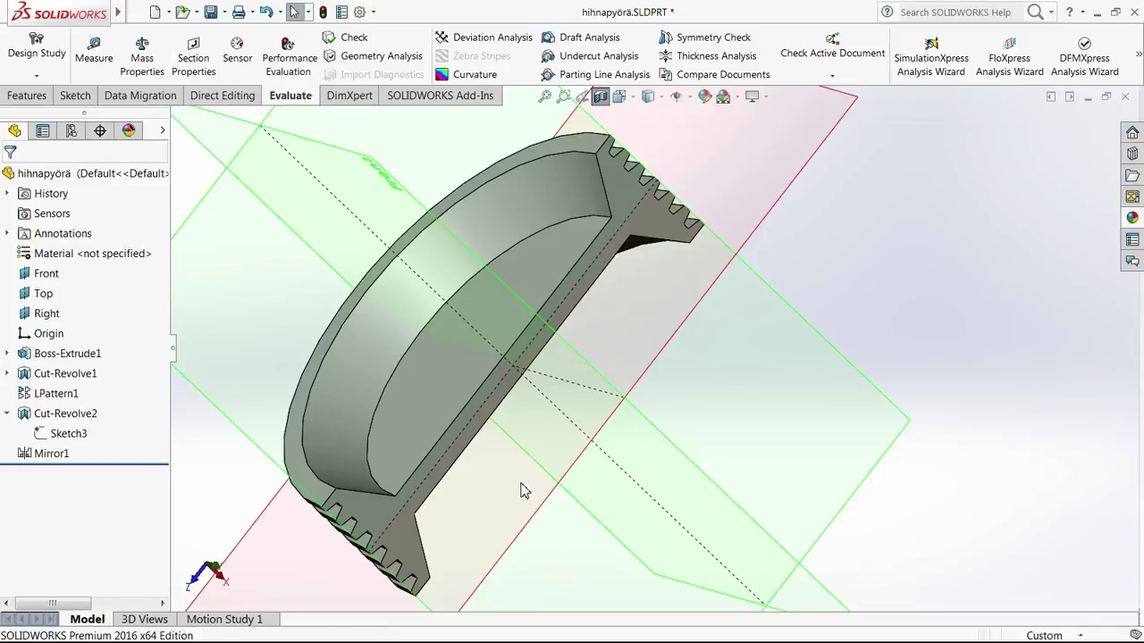
{"action": "left_click", "coordinate": [600, 98]}
{"action": "key", "text": "ctrl+1"}
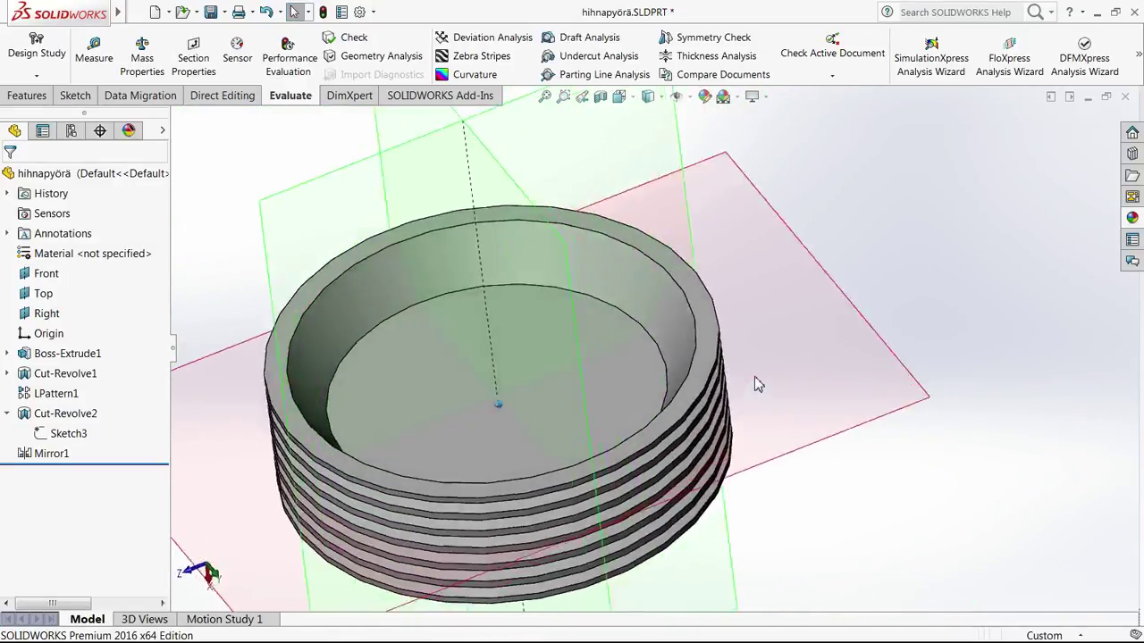
{"action": "left_click", "coordinate": [211, 15]}
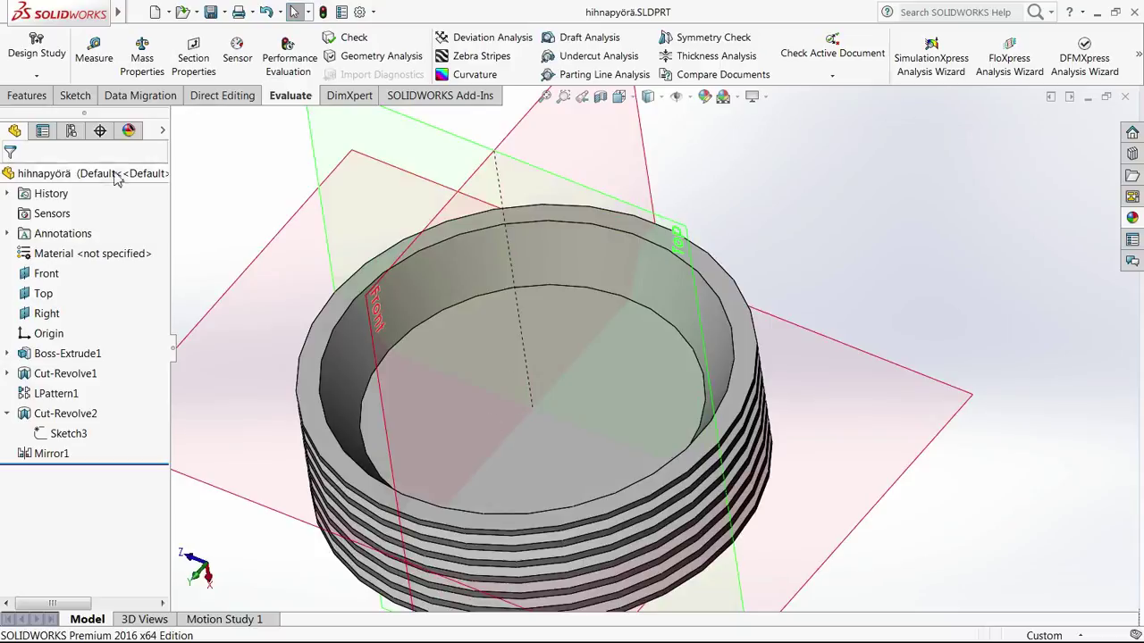
{"action": "left_click", "coordinate": [27, 95]}
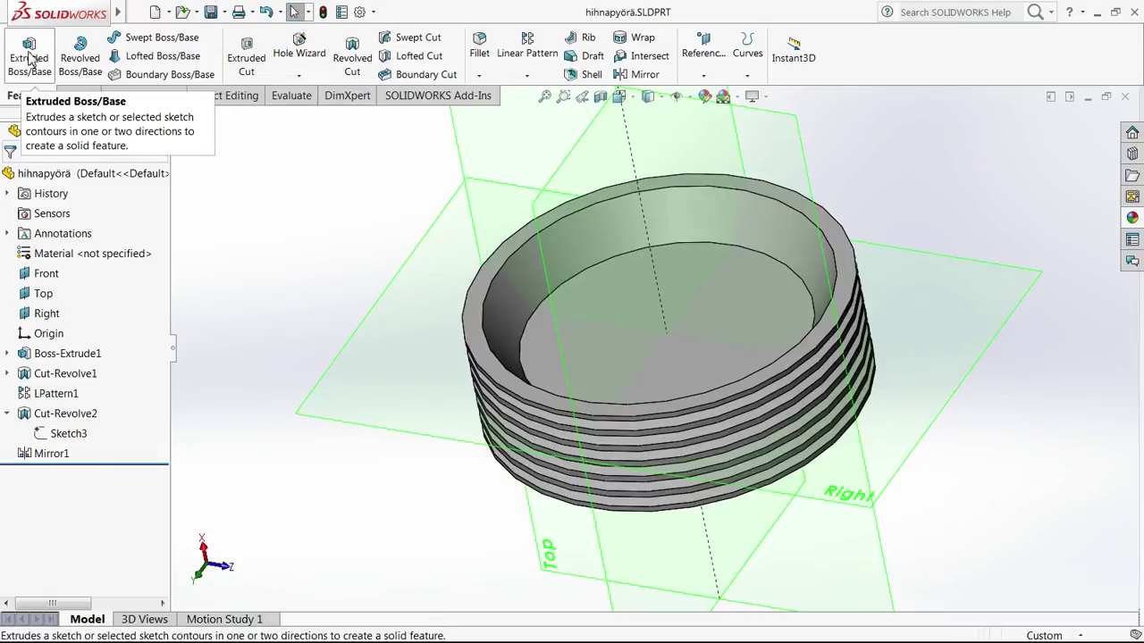
Step: Start an extruded boss on the Right plane and sketch a circle of about 11 mm radius centred on the origin
{"action": "left_click", "coordinate": [30, 57]}
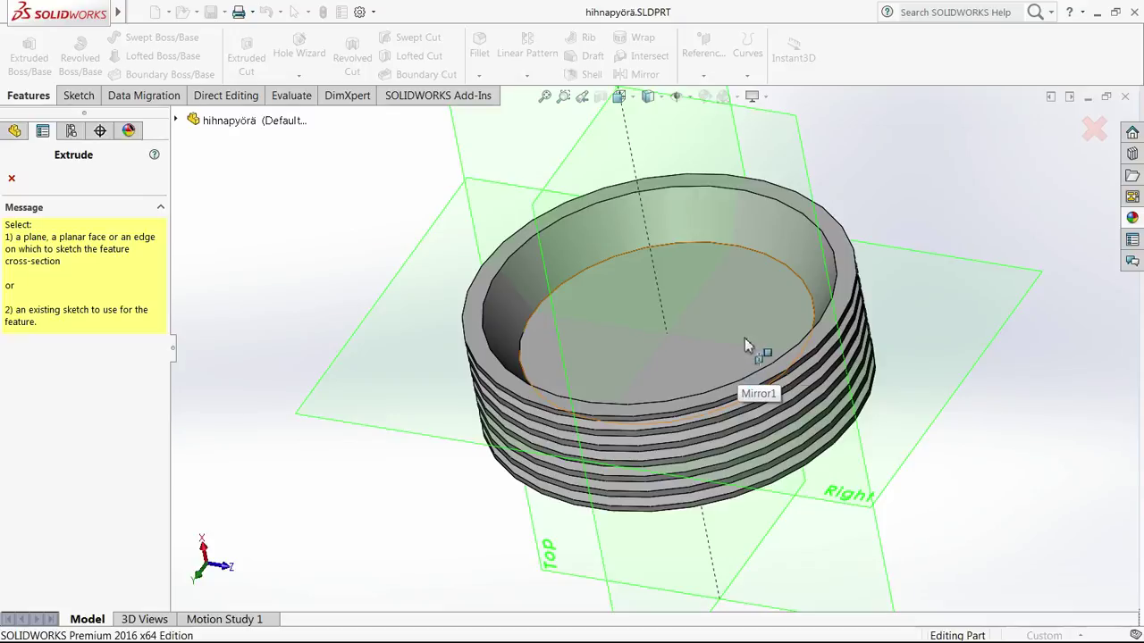
{"action": "left_click", "coordinate": [911, 464]}
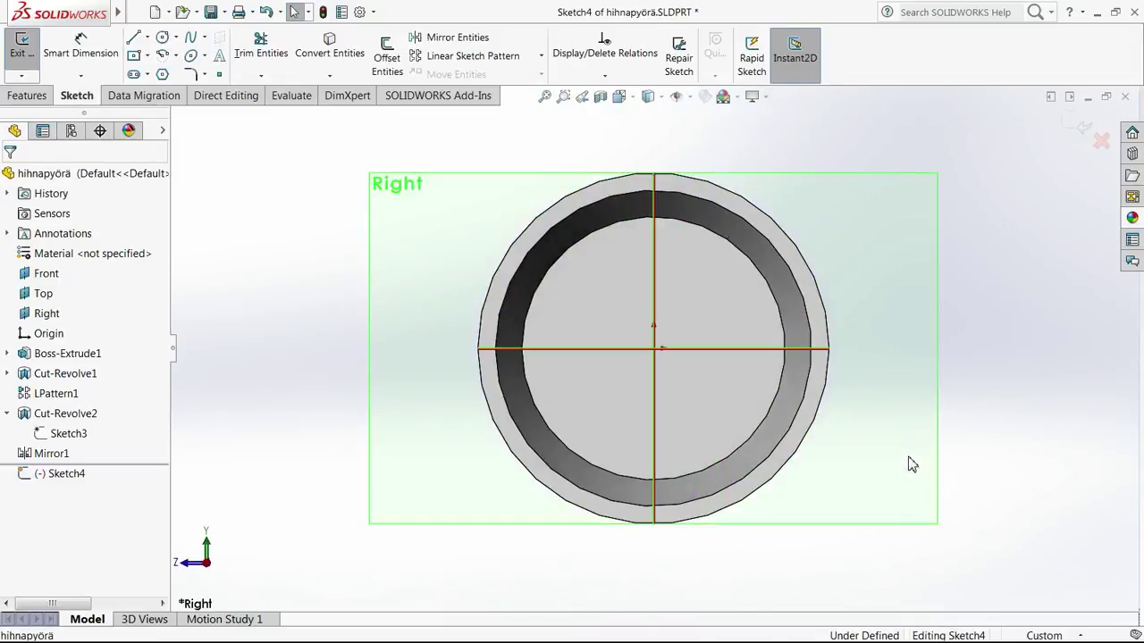
{"action": "left_click", "coordinate": [162, 37]}
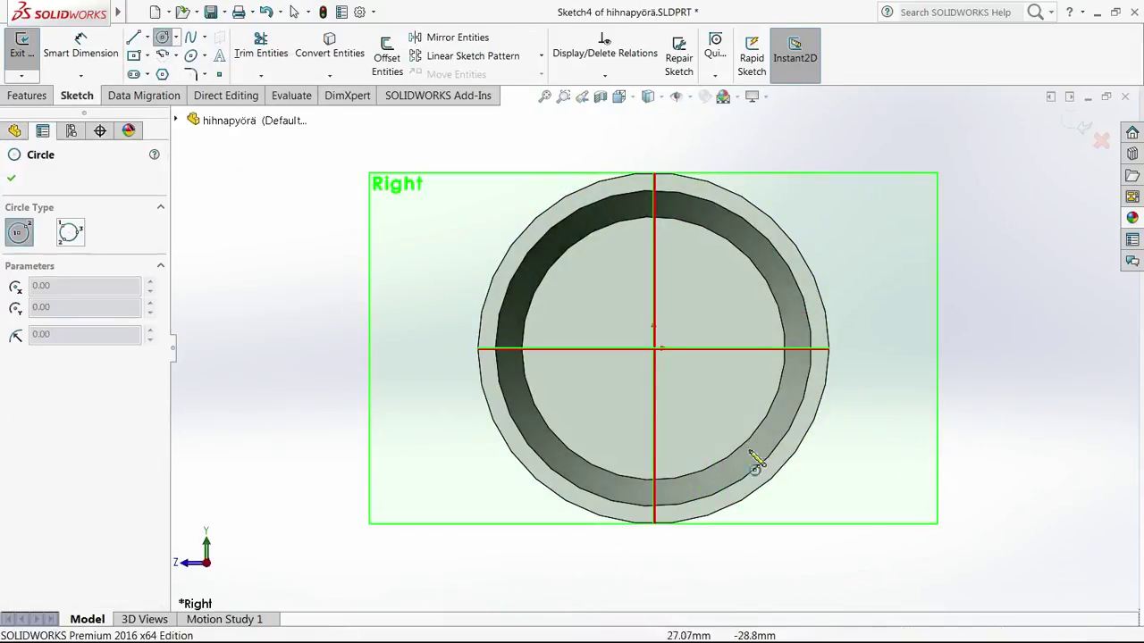
{"action": "left_click", "coordinate": [654, 348]}
{"action": "left_click", "coordinate": [679, 387]}
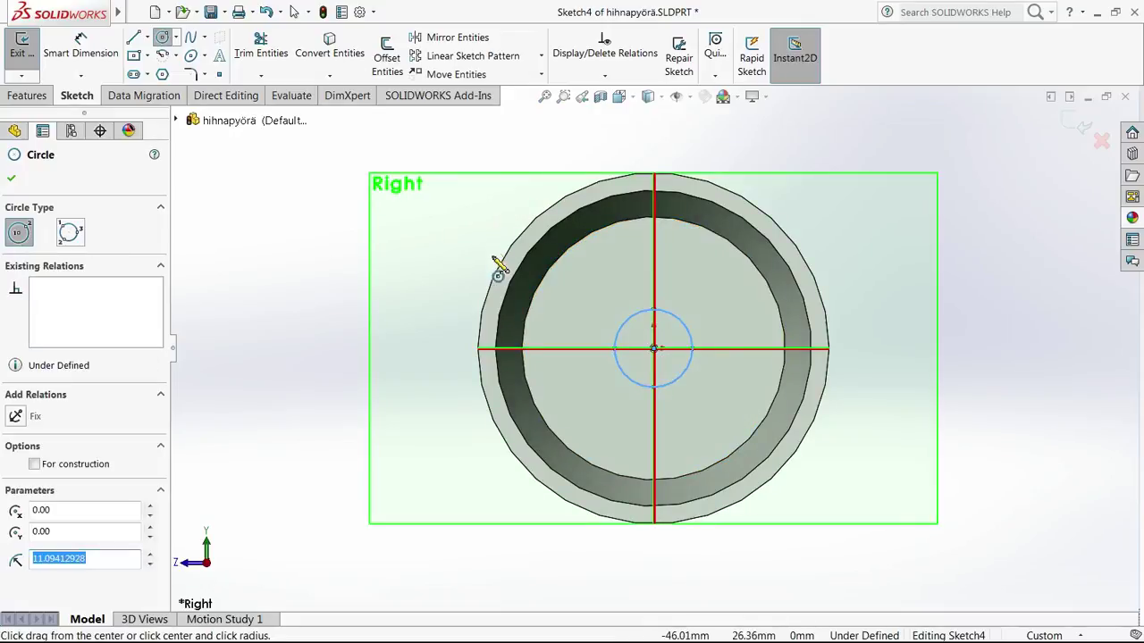
{"action": "key", "text": "Escape"}
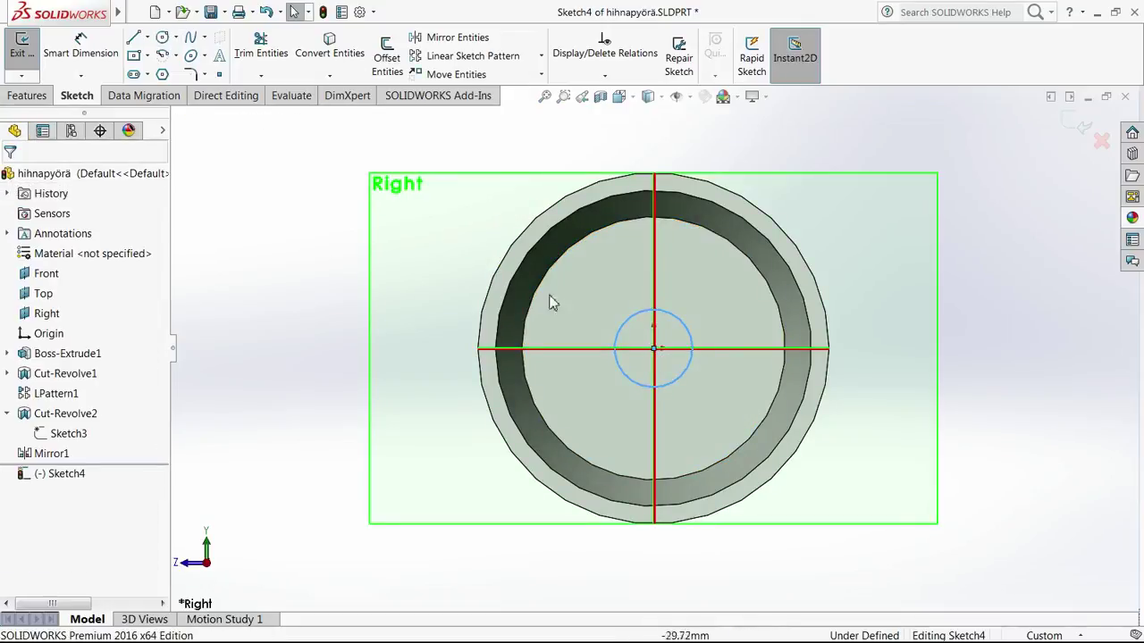
Step: Dimension the hub circle's diameter as 25 mm
{"action": "left_click", "coordinate": [81, 55]}
{"action": "left_click", "coordinate": [681, 321]}
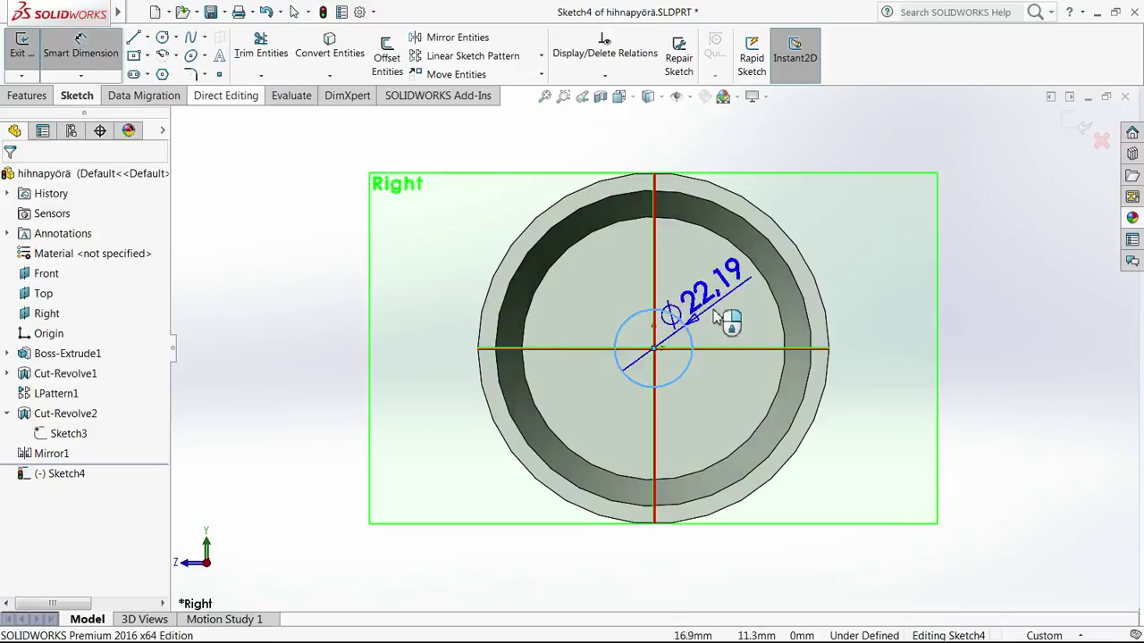
{"action": "left_click", "coordinate": [749, 305]}
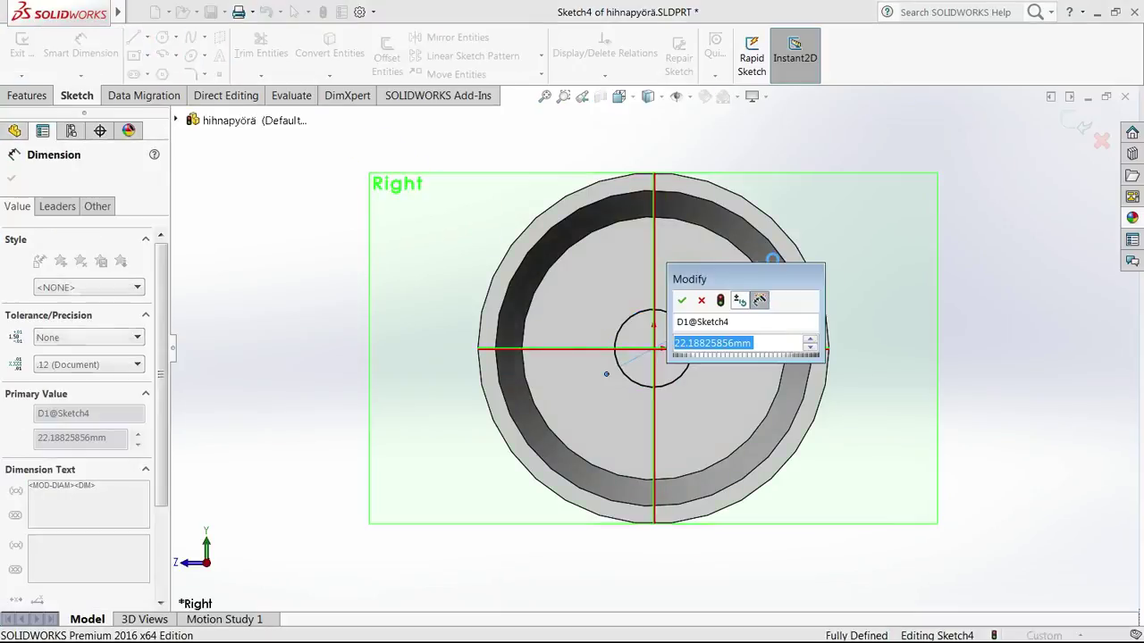
{"action": "type", "text": "25"}
{"action": "key", "text": "Return"}
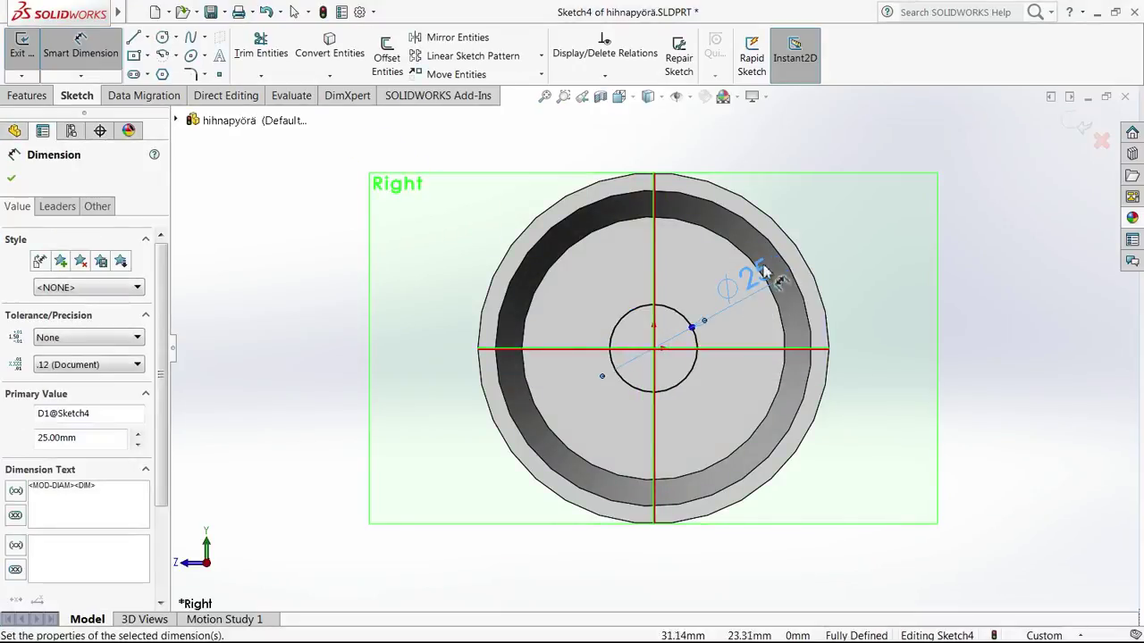
{"action": "left_click", "coordinate": [12, 180]}
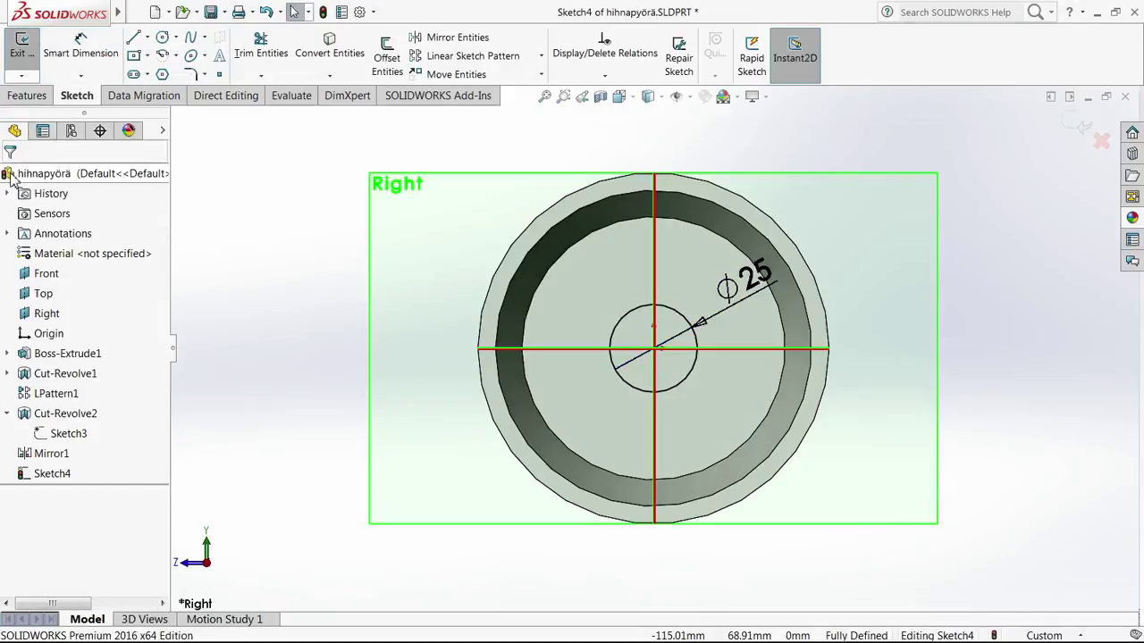
Step: Extrude the hub circle 30 mm with the Mid Plane end condition, merged with the pulley body
{"action": "left_click", "coordinate": [22, 47]}
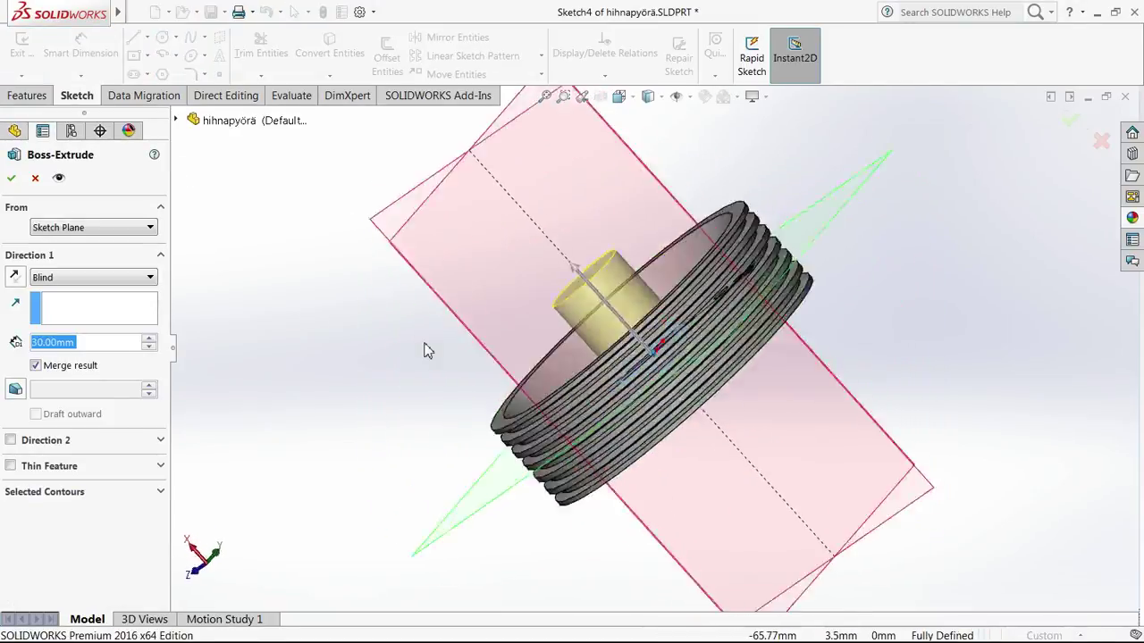
{"action": "middle_click_drag", "start_coordinate": [439, 343], "coordinate": [740, 413]}
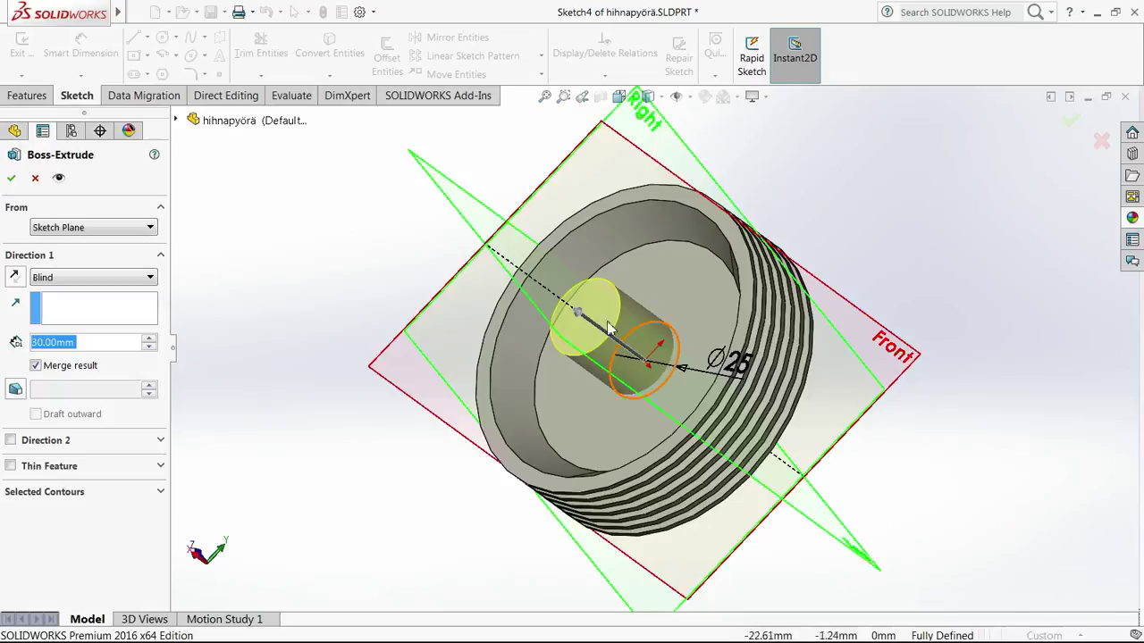
{"action": "middle_click_drag", "start_coordinate": [506, 273], "coordinate": [834, 414]}
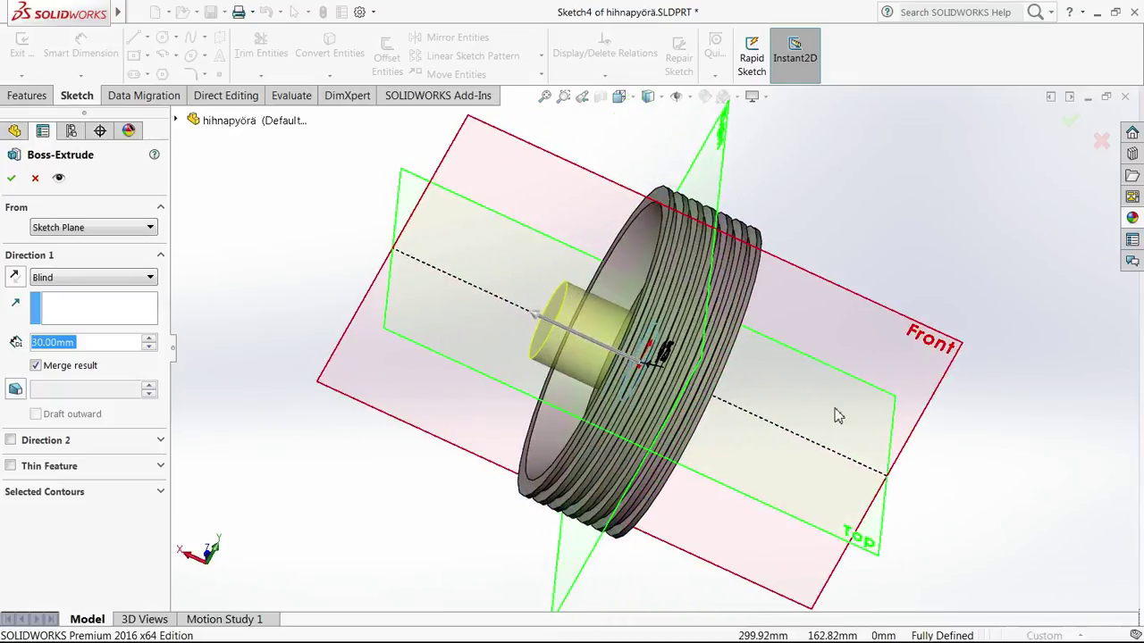
{"action": "middle_click_drag", "start_coordinate": [462, 398], "coordinate": [85, 394]}
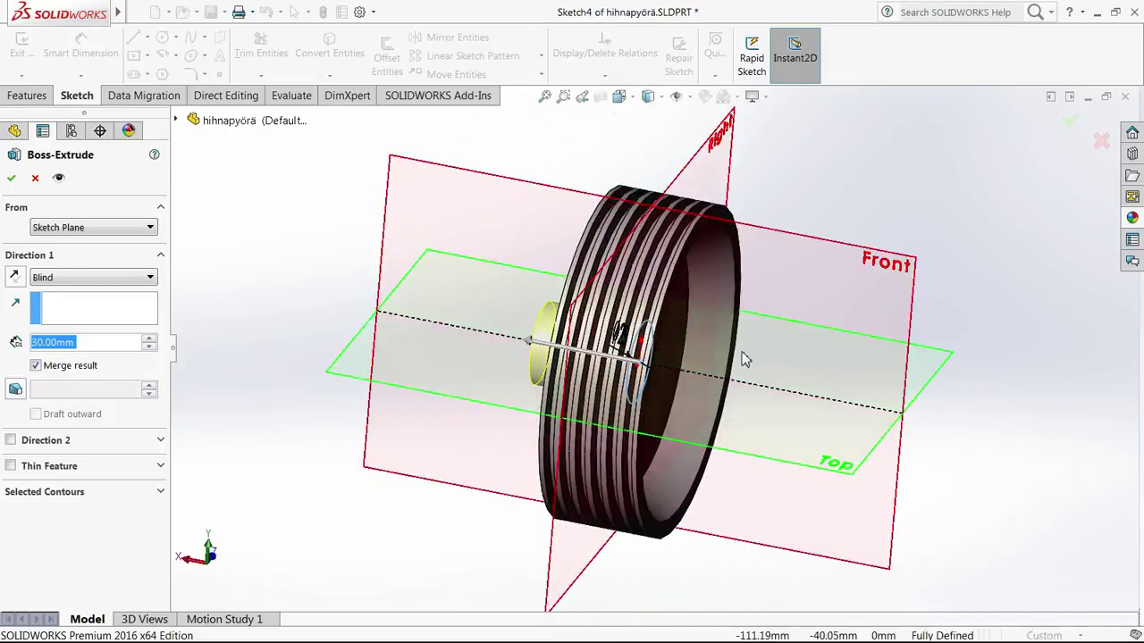
{"action": "middle_click_drag", "start_coordinate": [740, 363], "coordinate": [369, 343]}
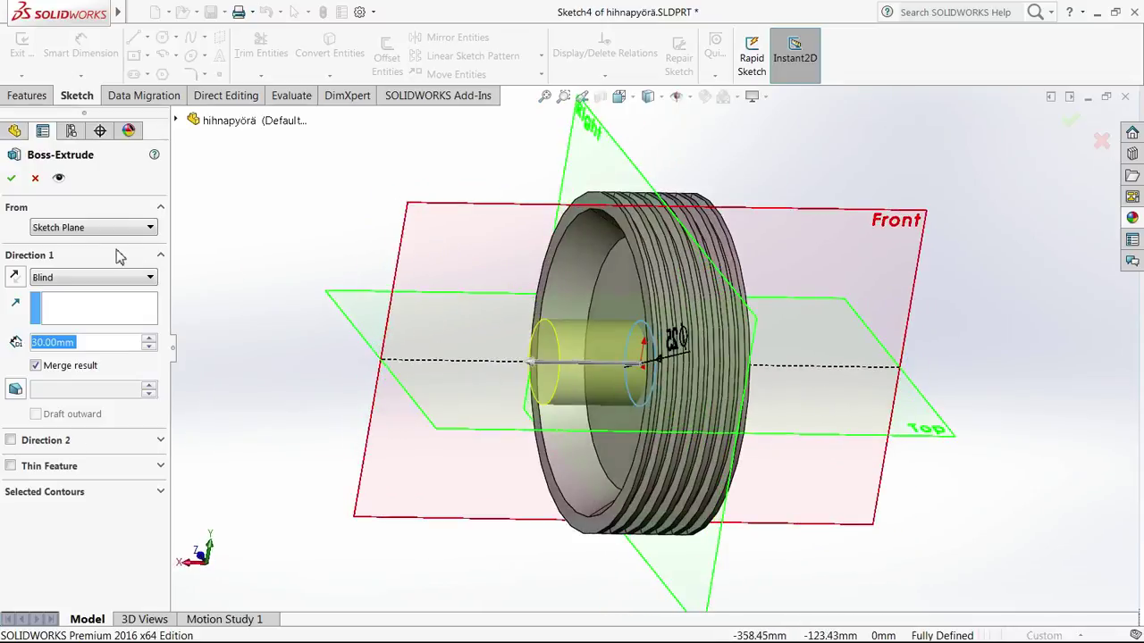
{"action": "left_click", "coordinate": [105, 279]}
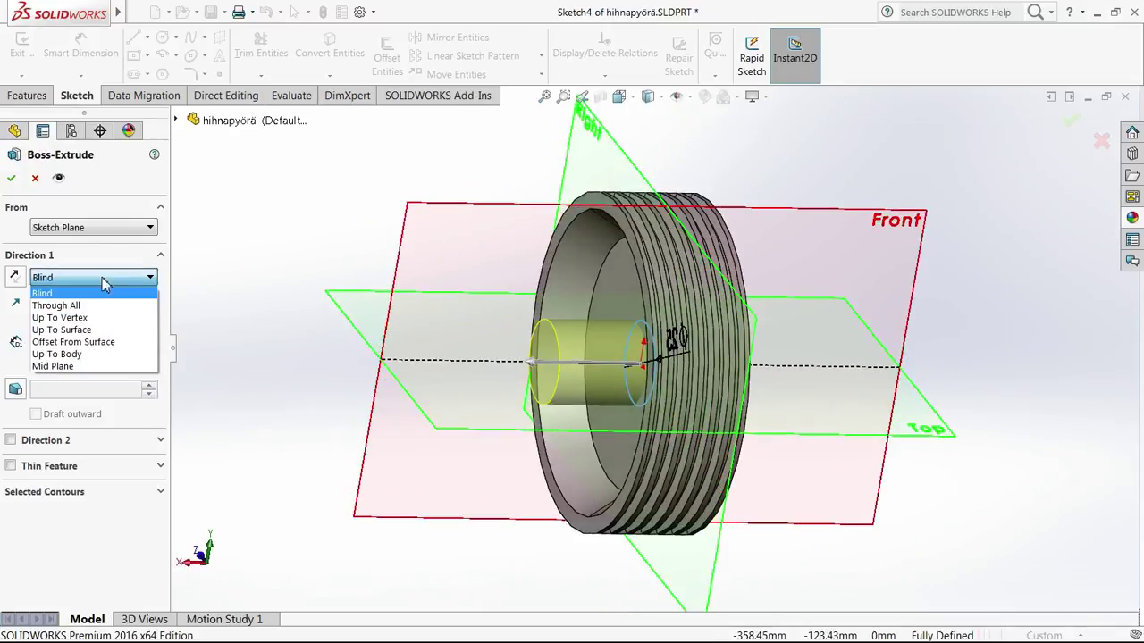
{"action": "left_click", "coordinate": [62, 367]}
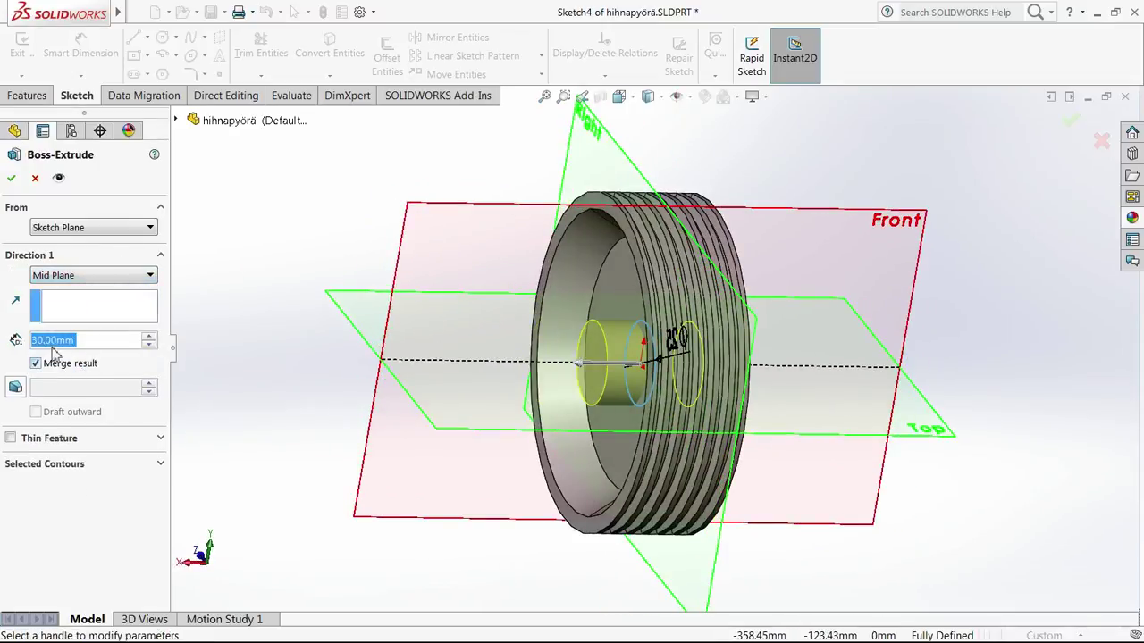
{"action": "middle_click_drag", "start_coordinate": [715, 308], "coordinate": [605, 374]}
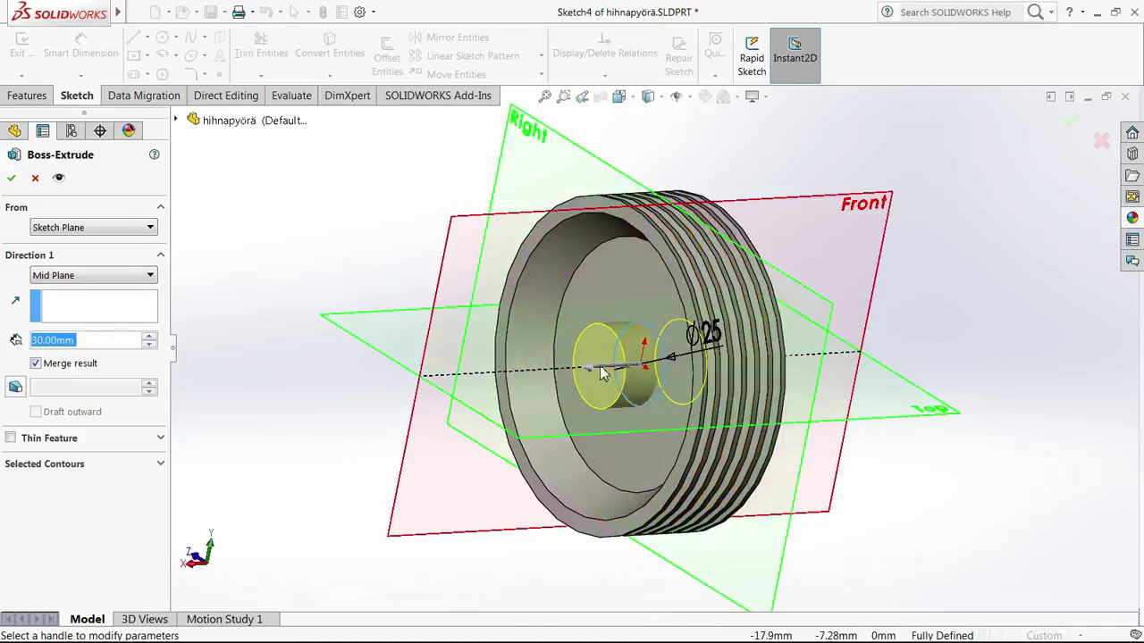
{"action": "middle_click_drag", "start_coordinate": [803, 342], "coordinate": [658, 365]}
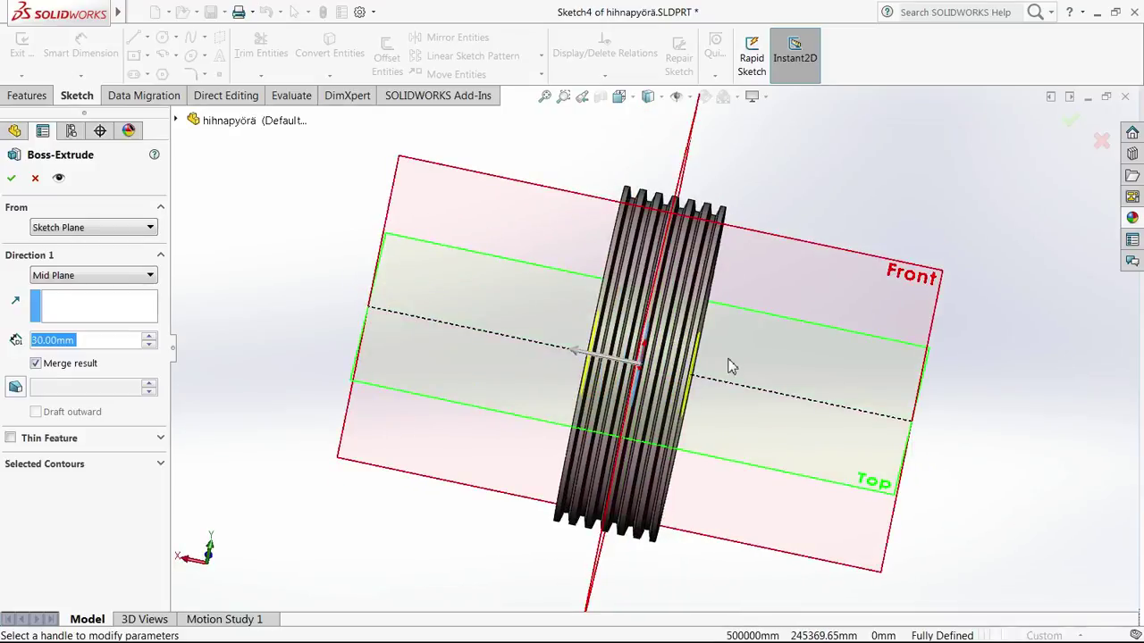
{"action": "middle_click_drag", "start_coordinate": [731, 366], "coordinate": [581, 349]}
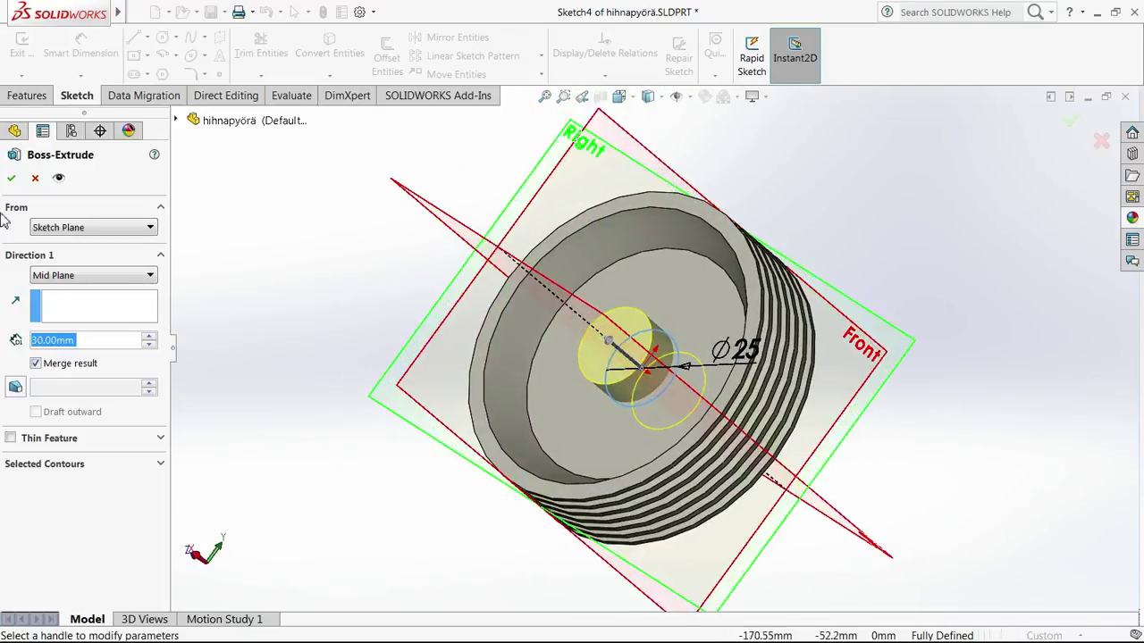
{"action": "left_click", "coordinate": [11, 178]}
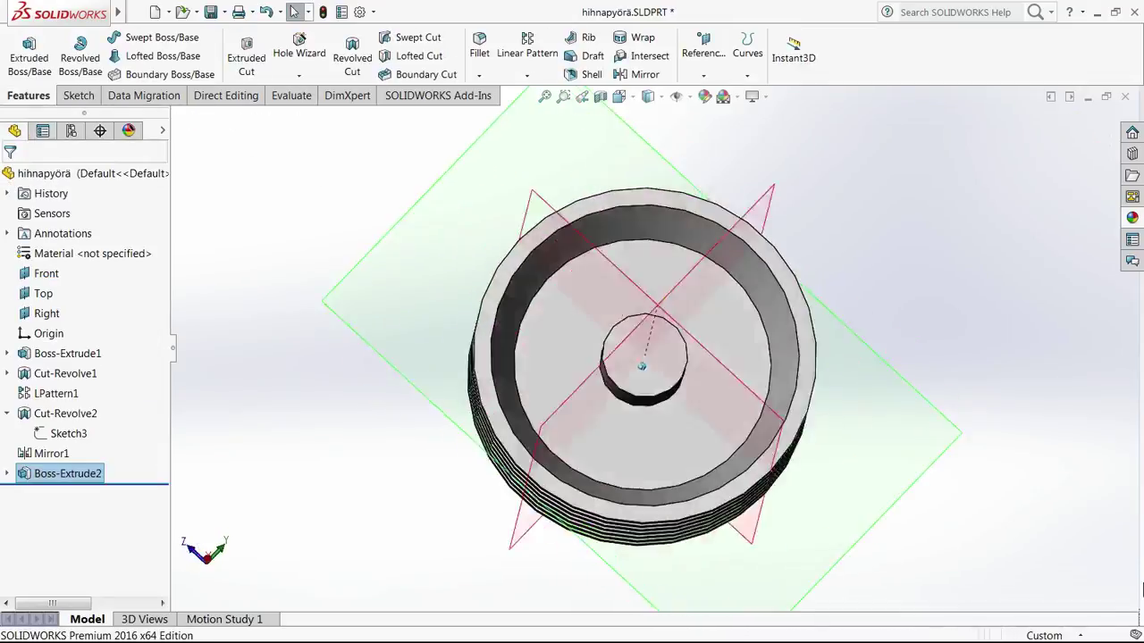
Step: Start an extruded cut on the hub's end face and sketch a circle of about 4.8 mm radius centred on the origin
{"action": "middle_click_drag", "start_coordinate": [642, 366], "coordinate": [885, 519]}
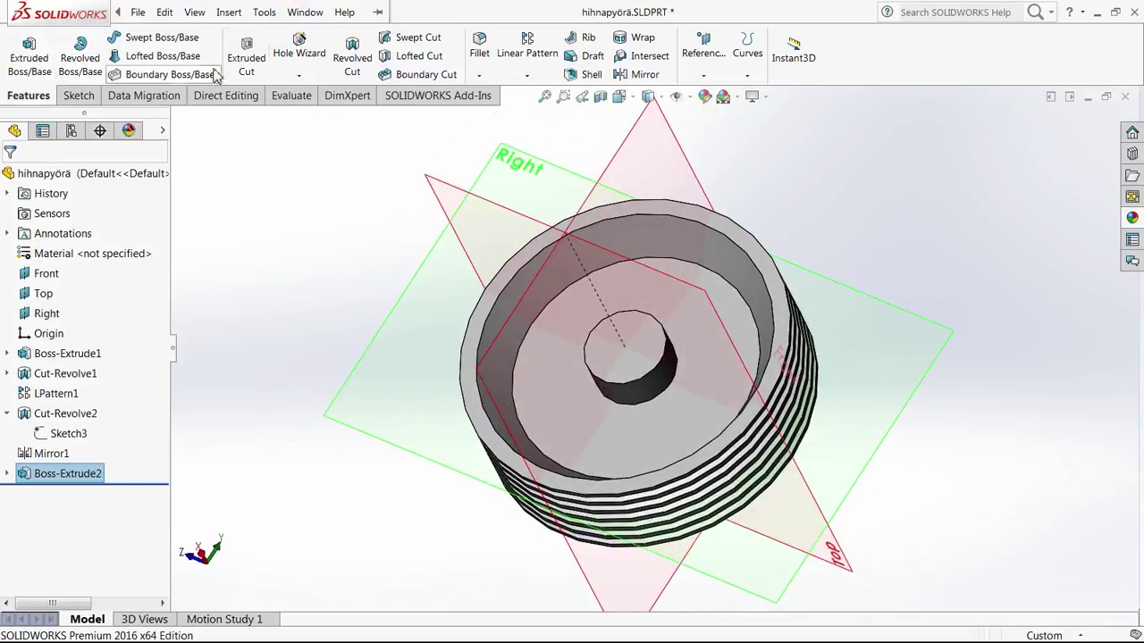
{"action": "left_click", "coordinate": [246, 55]}
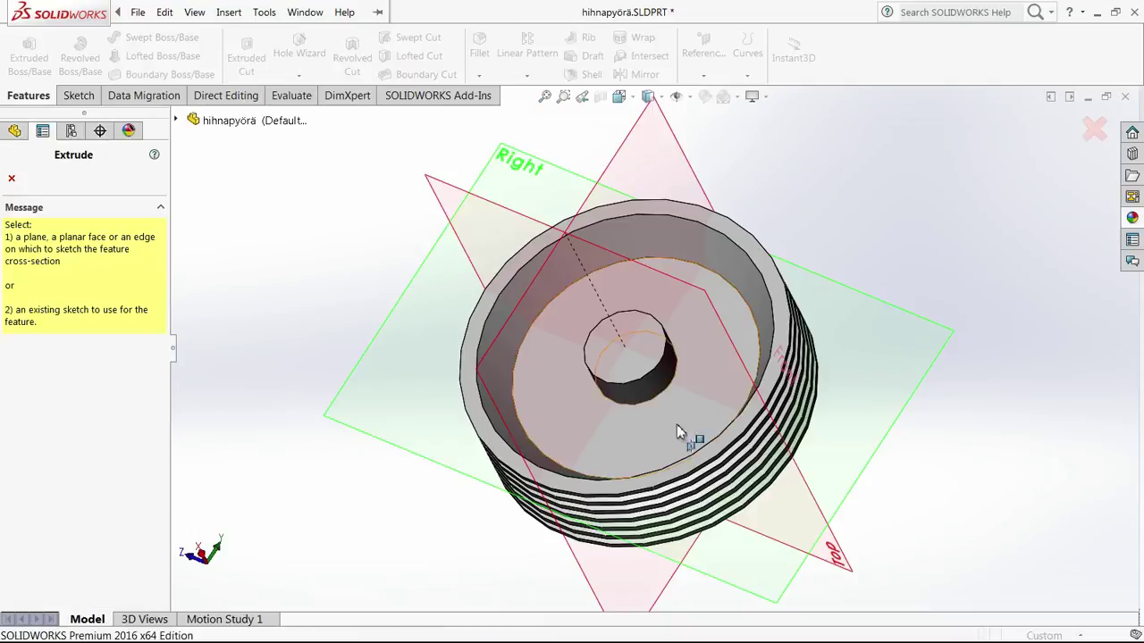
{"action": "left_click", "coordinate": [639, 370]}
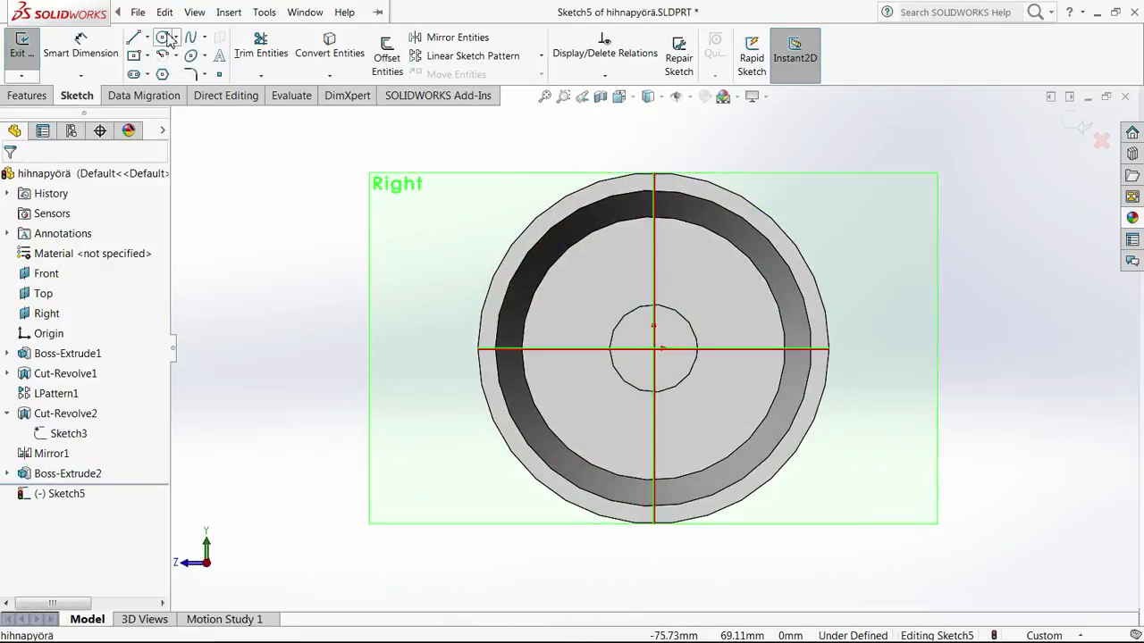
{"action": "left_click", "coordinate": [166, 38]}
{"action": "left_click", "coordinate": [654, 349]}
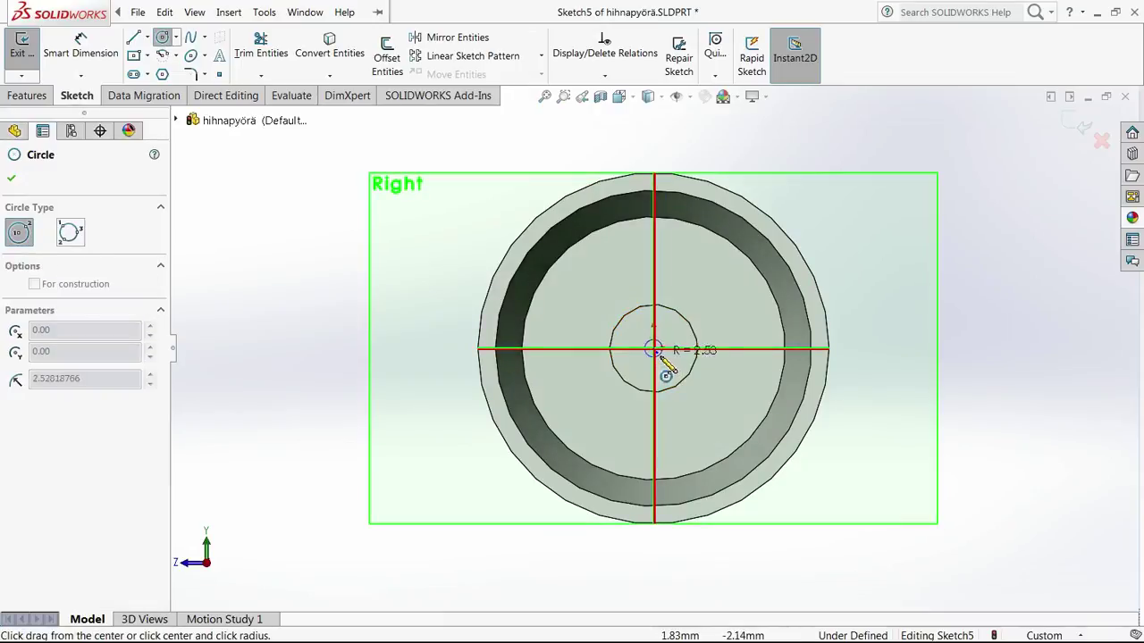
{"action": "left_click", "coordinate": [675, 364]}
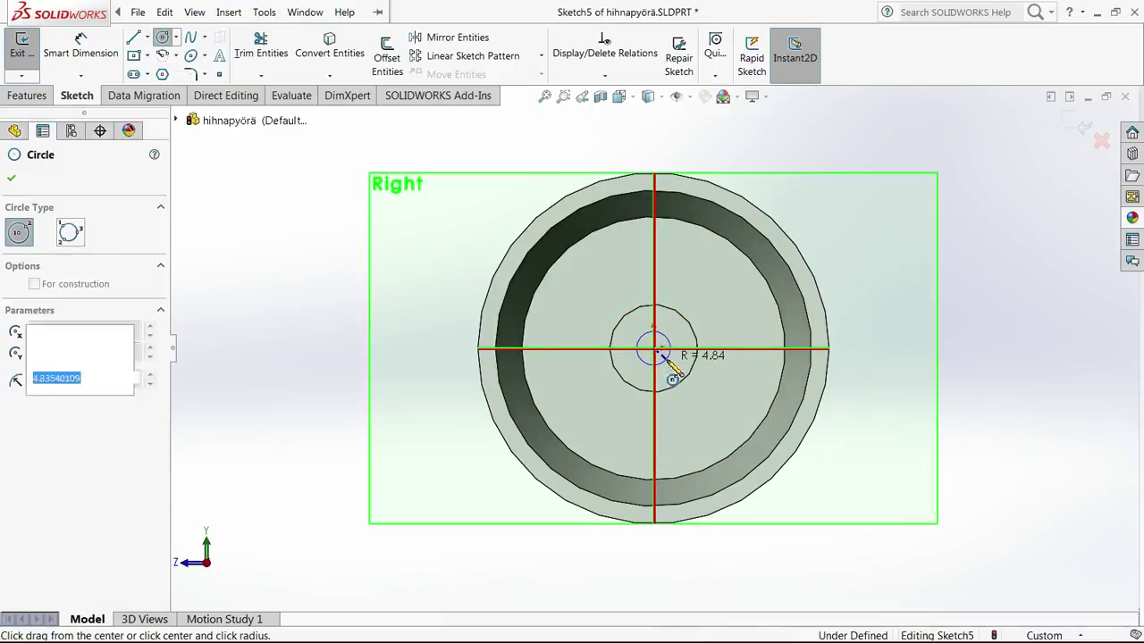
{"action": "left_click", "coordinate": [12, 177]}
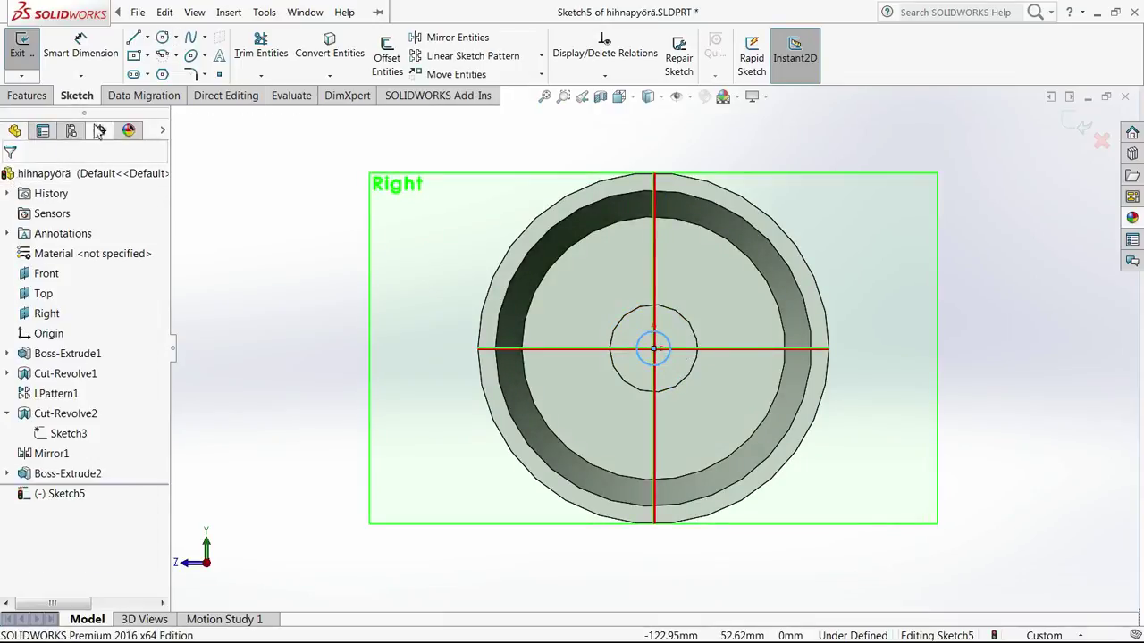
Step: Dimension the bore circle's diameter as 10 mm
{"action": "left_click", "coordinate": [87, 52]}
{"action": "left_click", "coordinate": [696, 344]}
{"action": "left_click", "coordinate": [731, 302]}
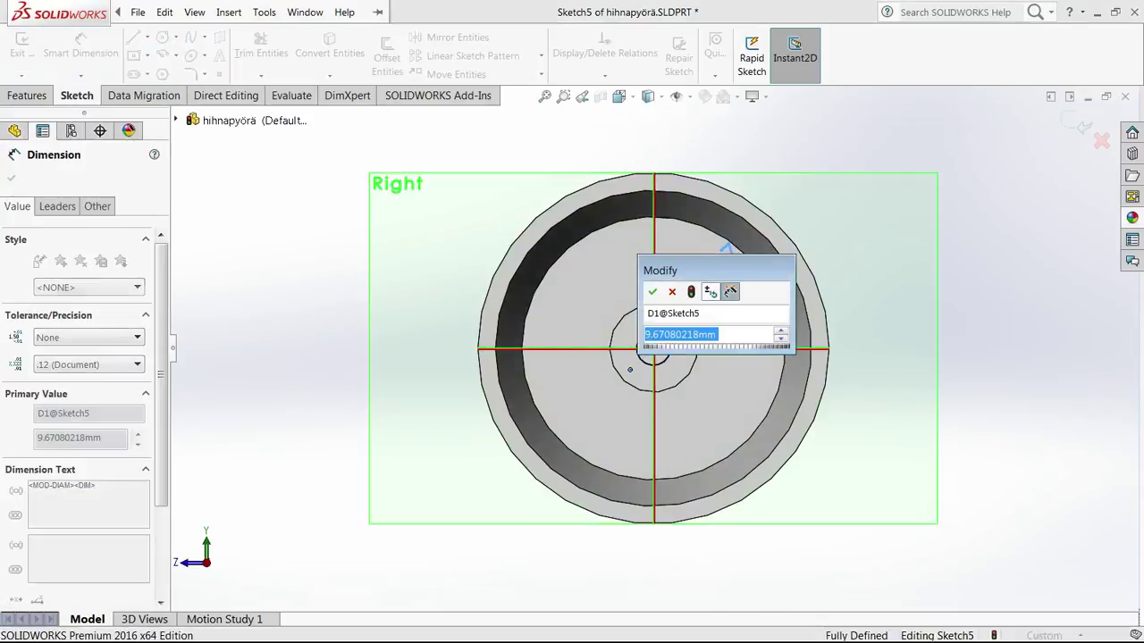
{"action": "type", "text": "10"}
{"action": "key", "text": "Return"}
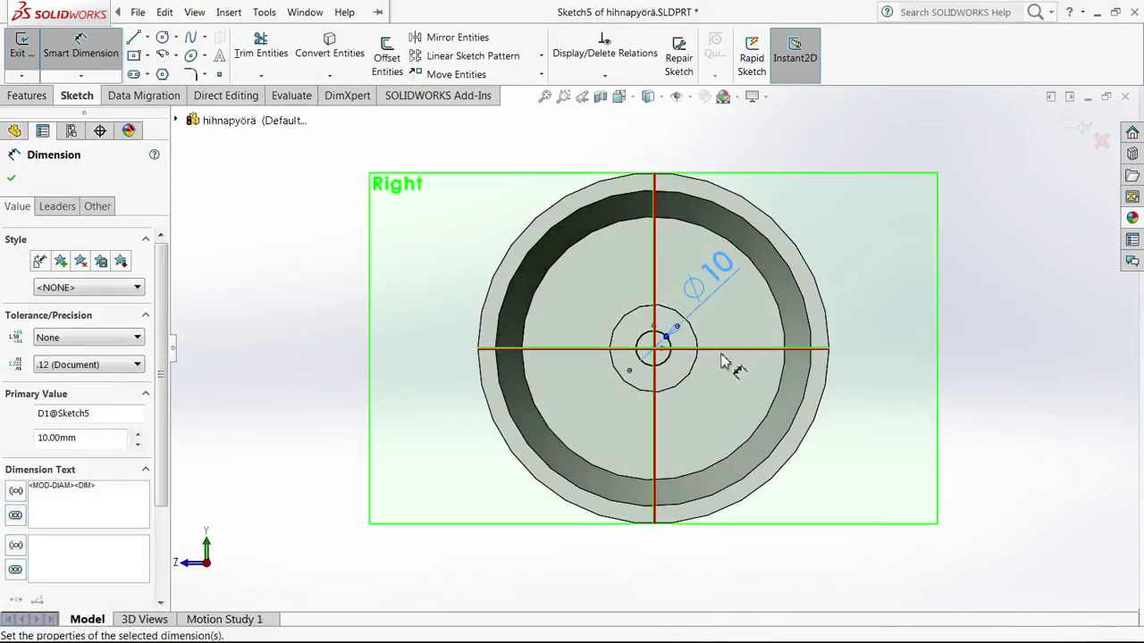
{"action": "left_click", "coordinate": [11, 177]}
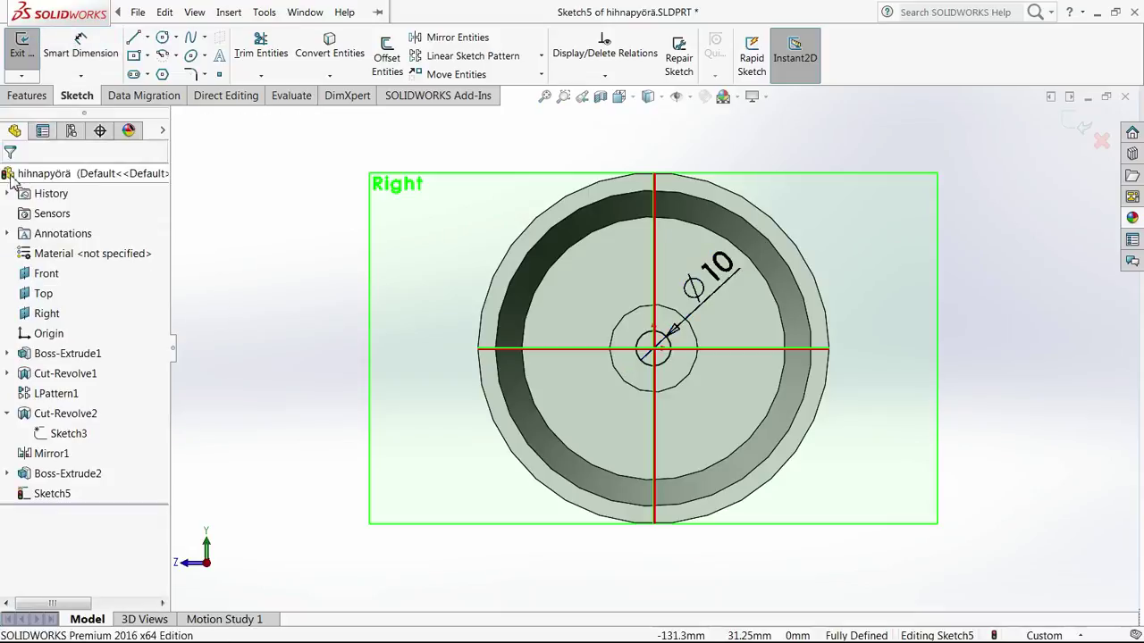
Step: Cut the bore circle through the hub with the Through All end condition
{"action": "left_click", "coordinate": [31, 57]}
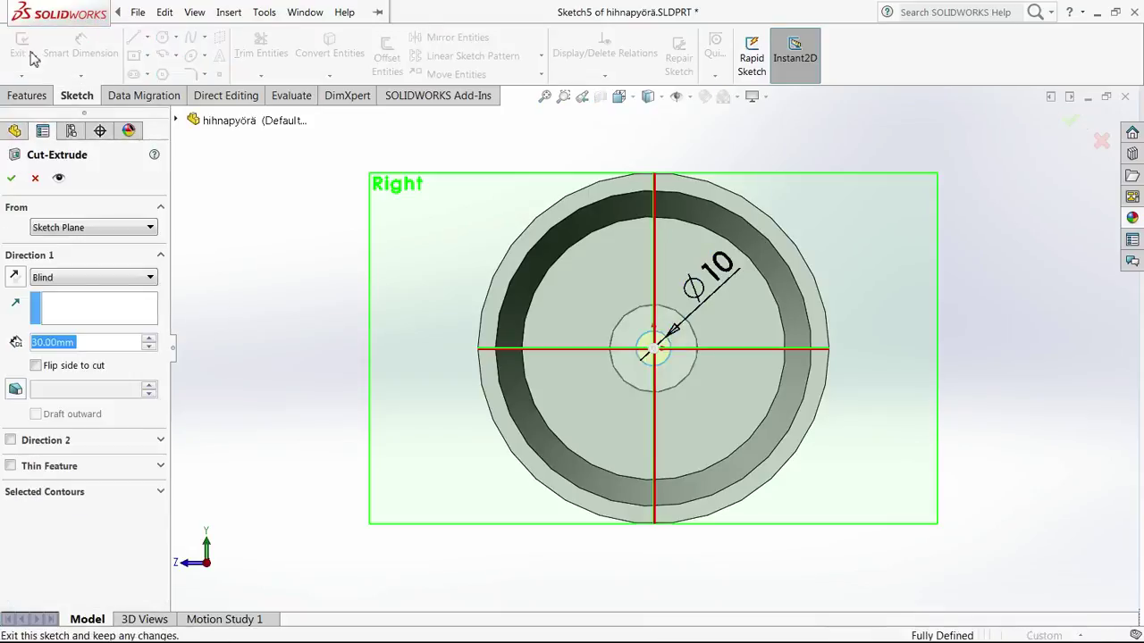
{"action": "left_click", "coordinate": [83, 279]}
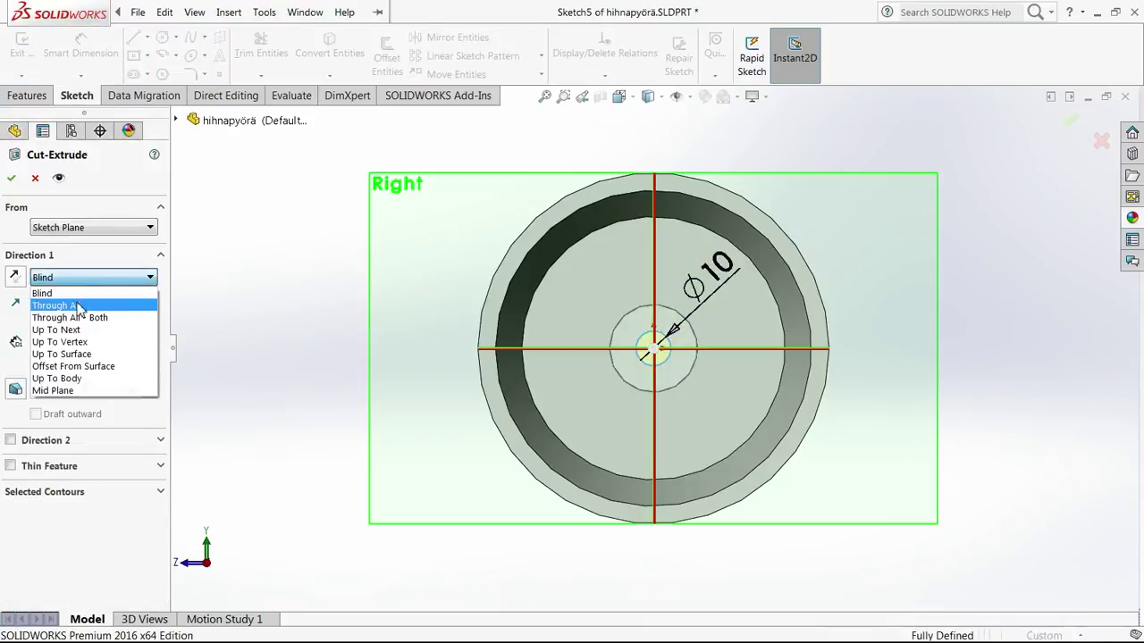
{"action": "left_click", "coordinate": [78, 305]}
{"action": "left_click", "coordinate": [12, 177]}
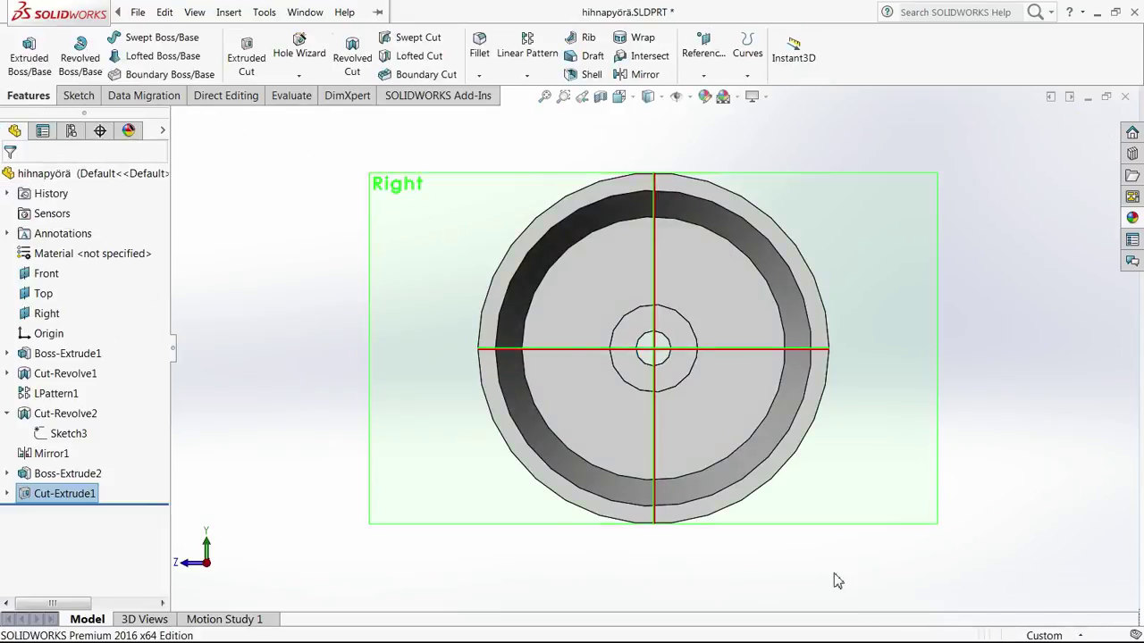
{"action": "mouse_move", "coordinate": [834, 573]}
{"action": "middle_mouse_down"}
{"action": "mouse_move", "coordinate": [856, 590]}
{"action": "mouse_move", "coordinate": [845, 572]}
{"action": "middle_mouse_up"}
{"action": "scroll", "coordinate": [846, 570], "scroll_direction": "down", "scroll_amount": 2}
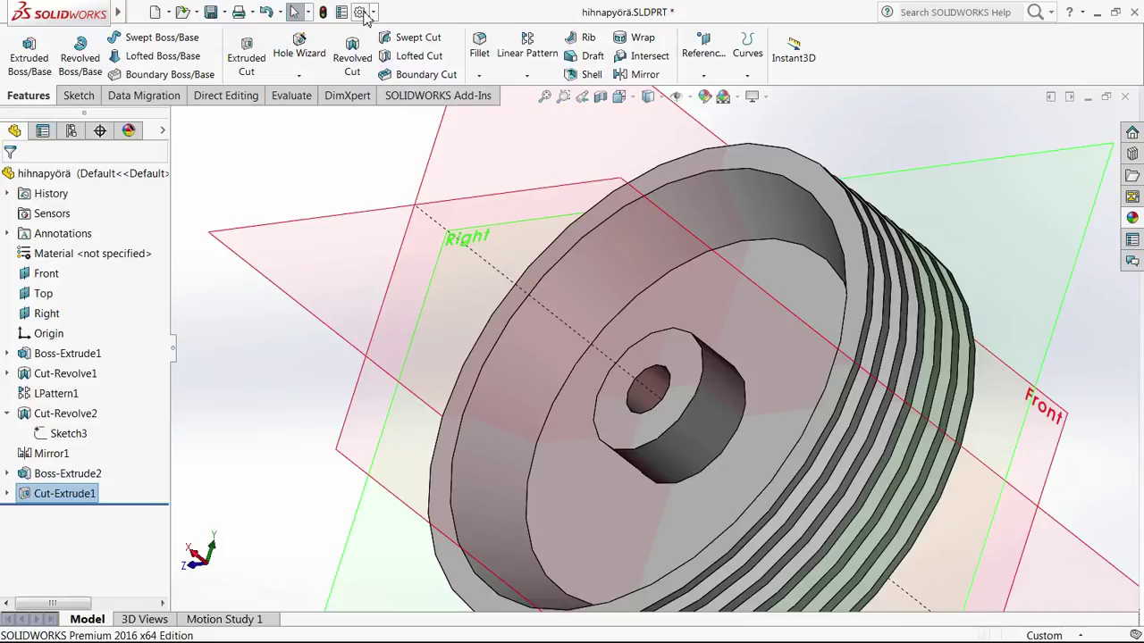
Step: Raise the document's image quality, setting the shaded deviation to about 0.056 mm and the wireframe resolution close to high
{"action": "left_click", "coordinate": [360, 12]}
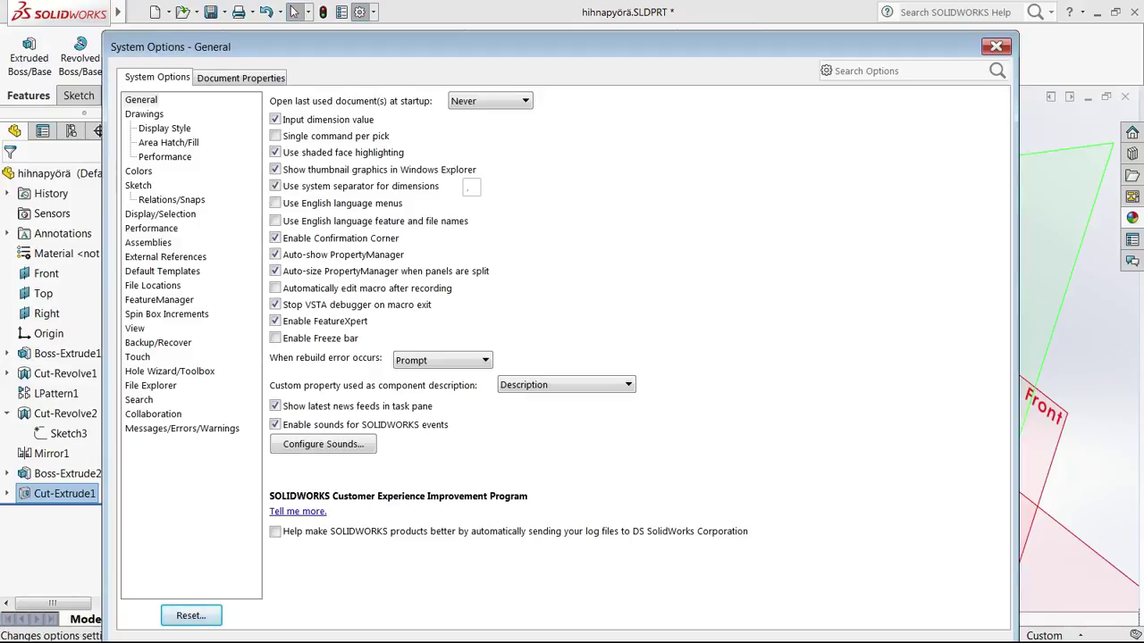
{"action": "left_click", "coordinate": [151, 228]}
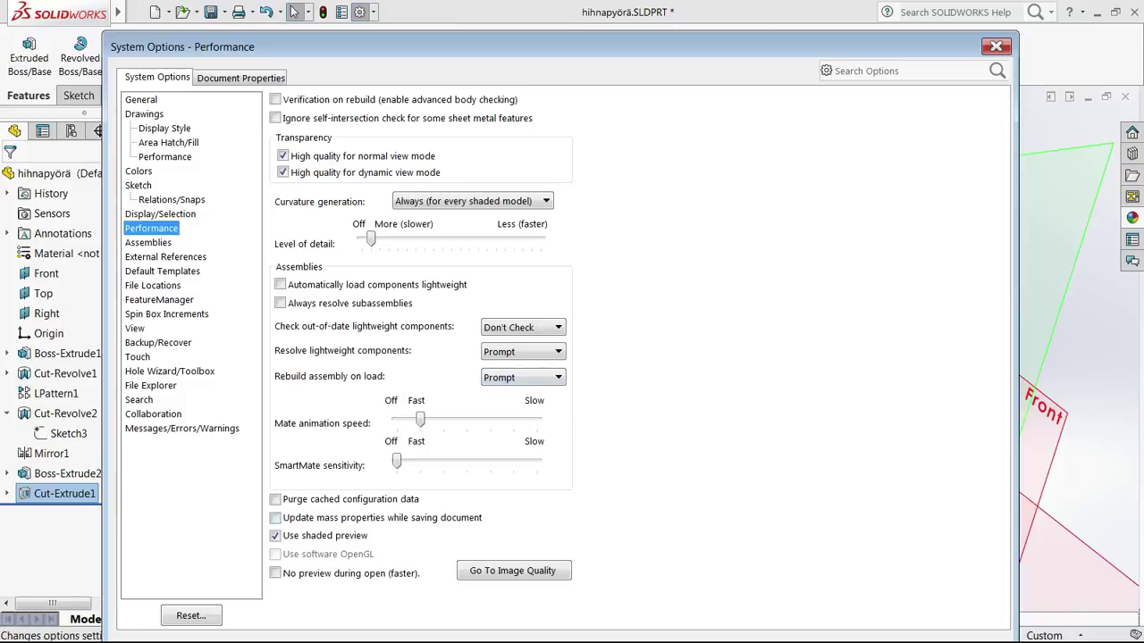
{"action": "left_click", "coordinate": [512, 570]}
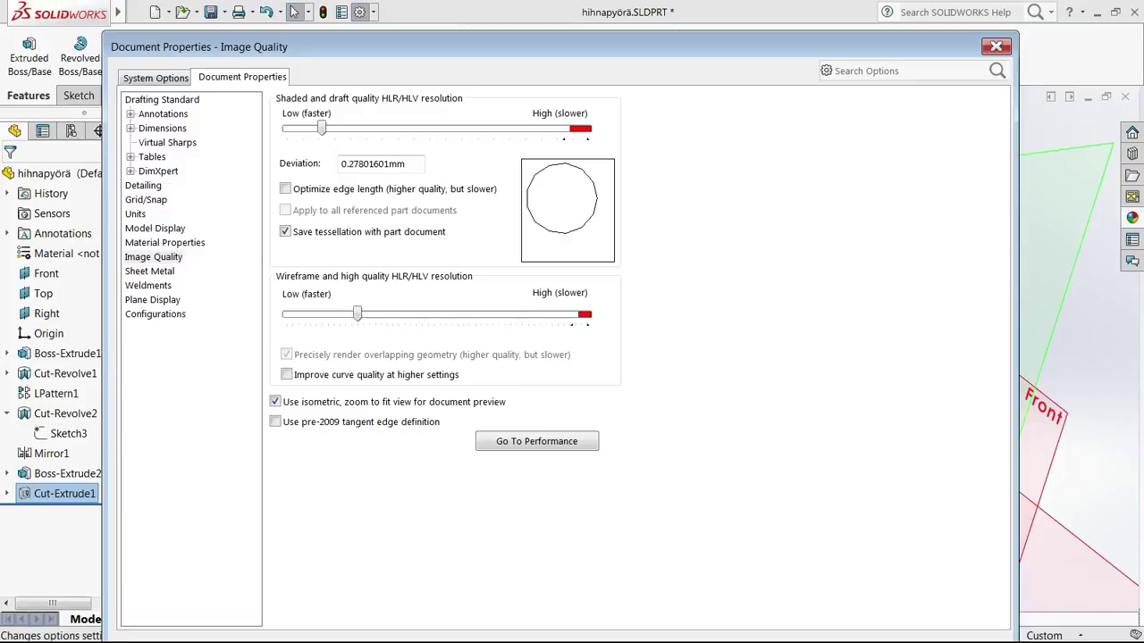
{"action": "left_click_drag", "start_coordinate": [322, 128], "coordinate": [285, 127]}
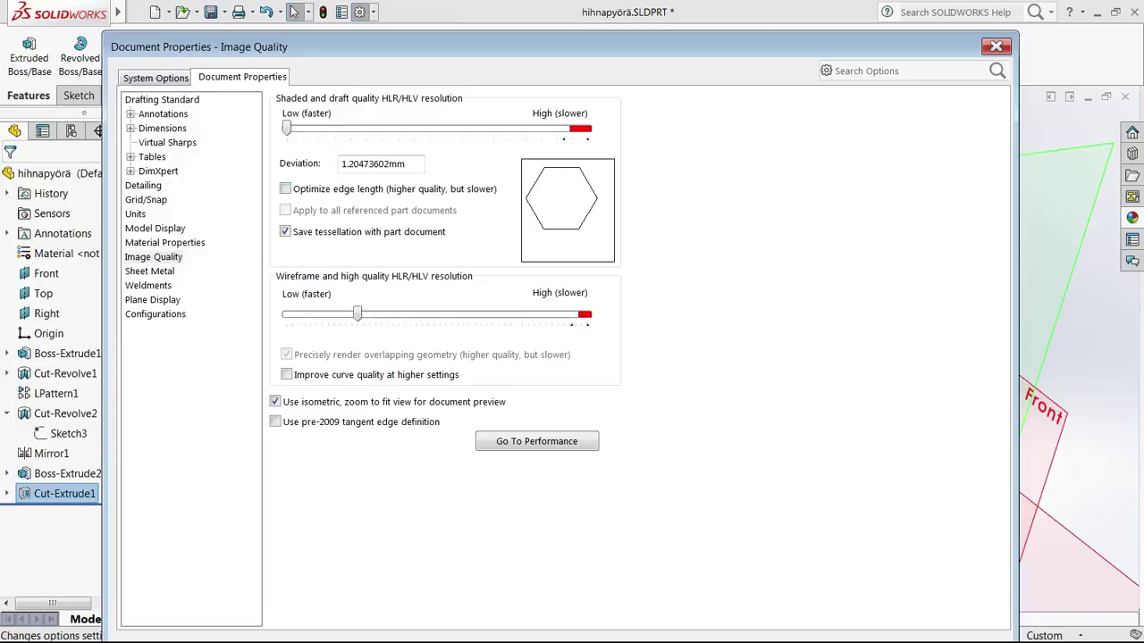
{"action": "left_click_drag", "start_coordinate": [286, 128], "coordinate": [504, 128]}
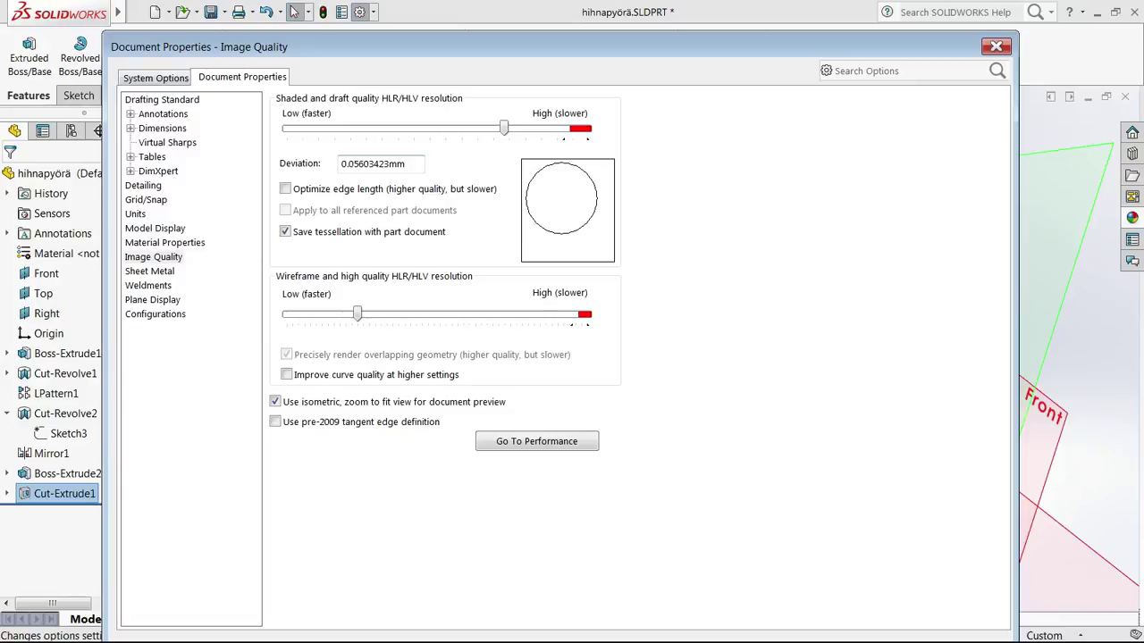
{"action": "left_click_drag", "start_coordinate": [357, 314], "coordinate": [545, 314]}
{"action": "left_click_drag", "start_coordinate": [536, 49], "coordinate": [523, 3]}
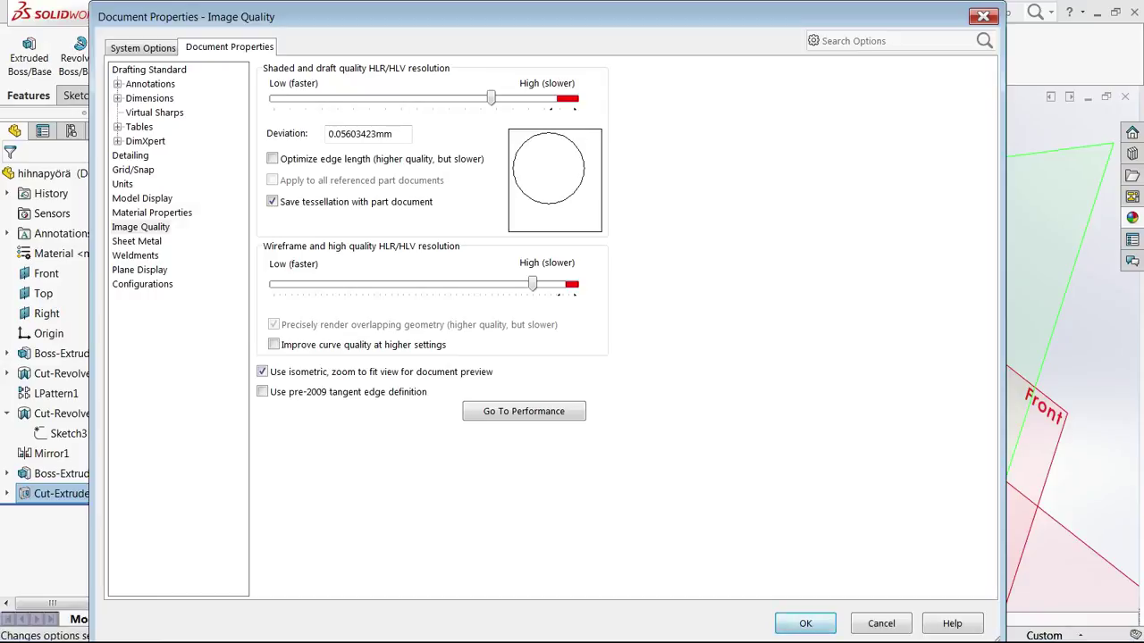
{"action": "left_click", "coordinate": [806, 624]}
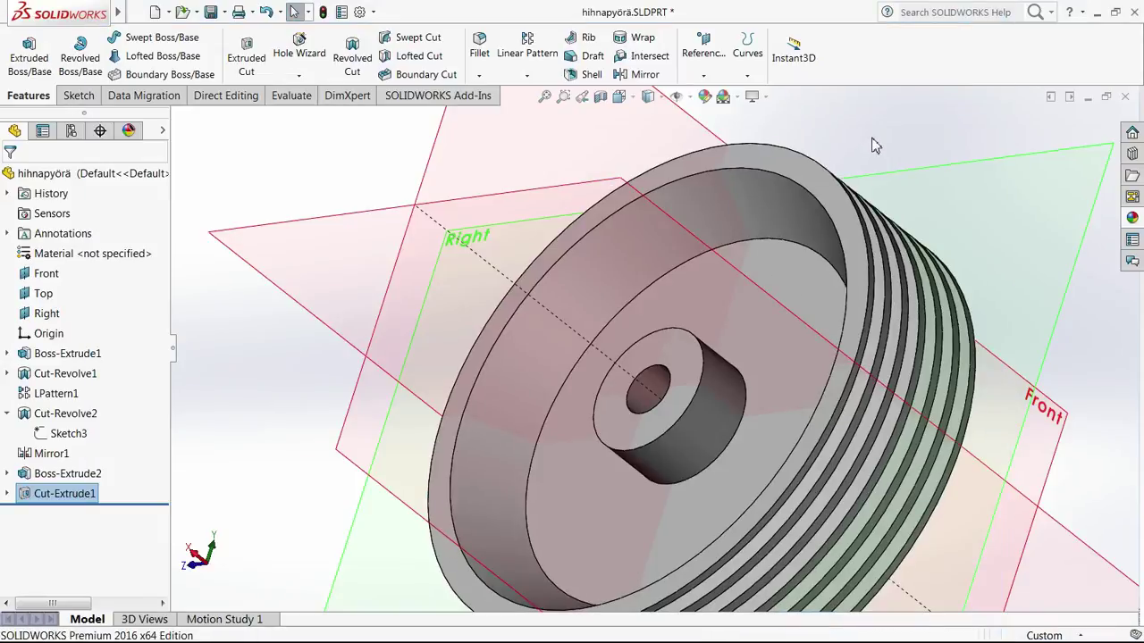
Step: Hide the reference planes and inspect the pulley's smoothed edges from several angles
{"action": "middle_click_drag", "start_coordinate": [874, 140], "coordinate": [949, 344]}
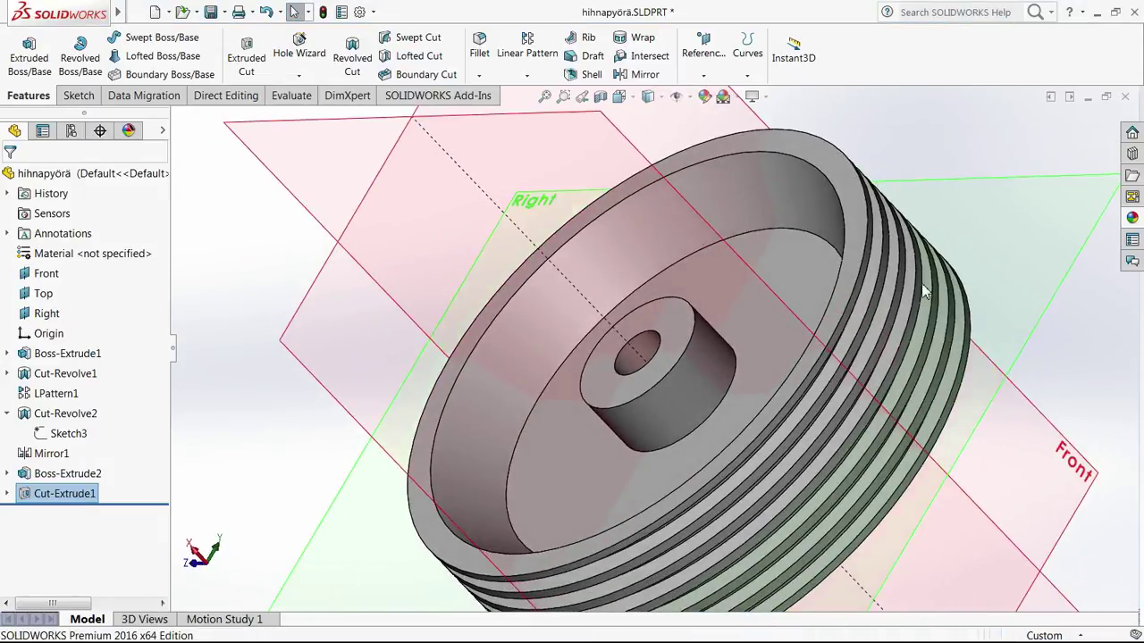
{"action": "middle_click_drag", "start_coordinate": [922, 286], "coordinate": [625, 332]}
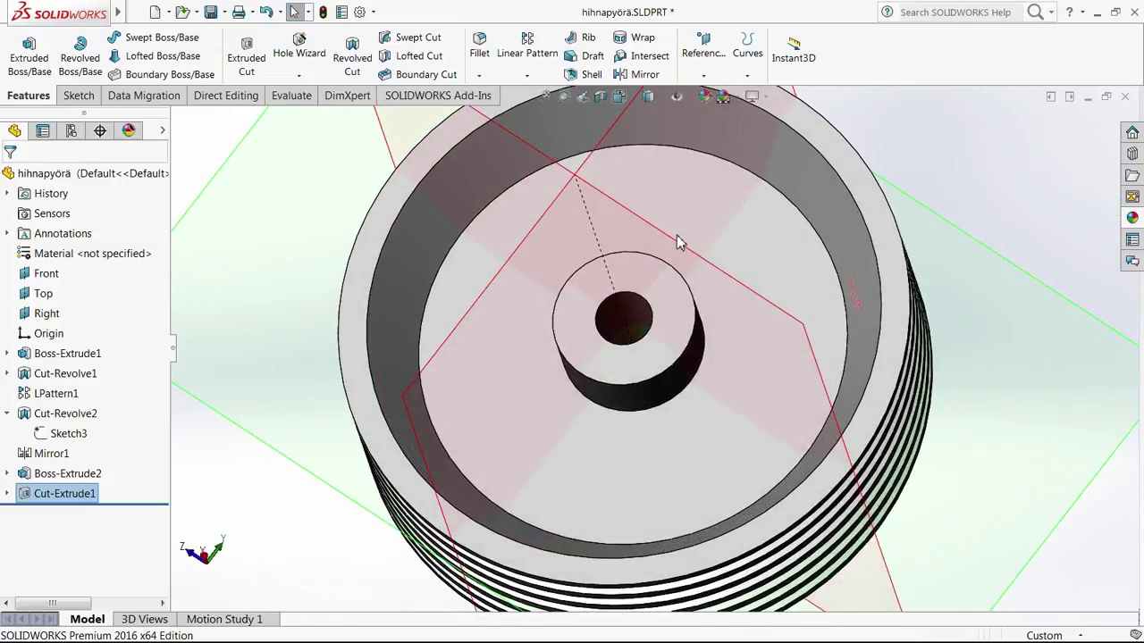
{"action": "mouse_move", "coordinate": [676, 235]}
{"action": "middle_mouse_down"}
{"action": "mouse_move", "coordinate": [669, 274]}
{"action": "mouse_move", "coordinate": [658, 226]}
{"action": "middle_mouse_up"}
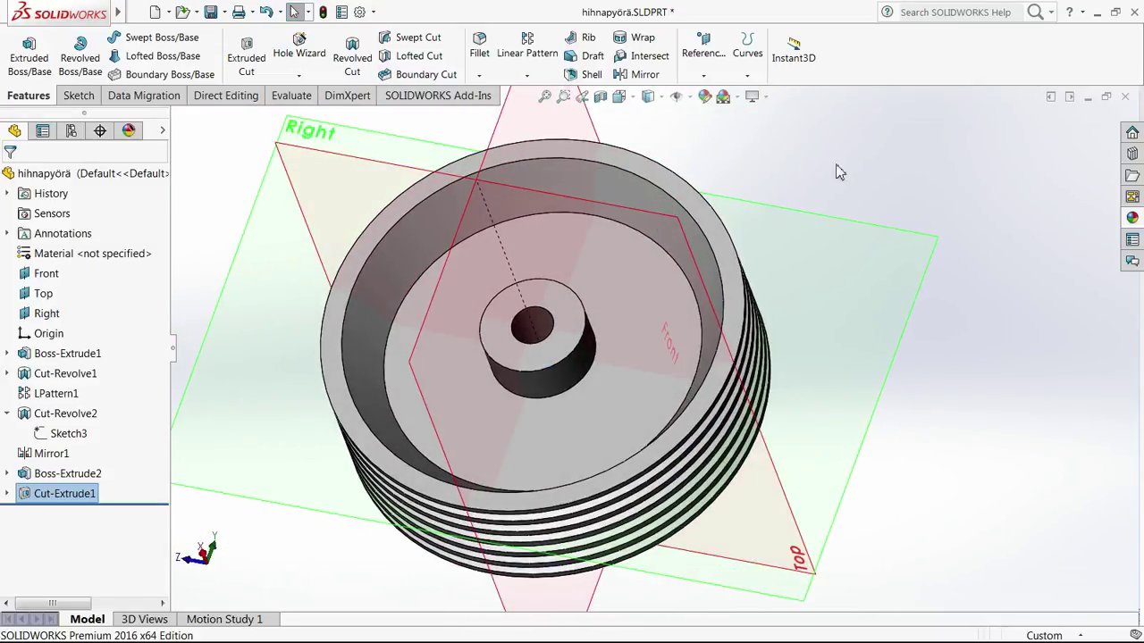
{"action": "left_click", "coordinate": [687, 98]}
{"action": "left_click", "coordinate": [694, 120]}
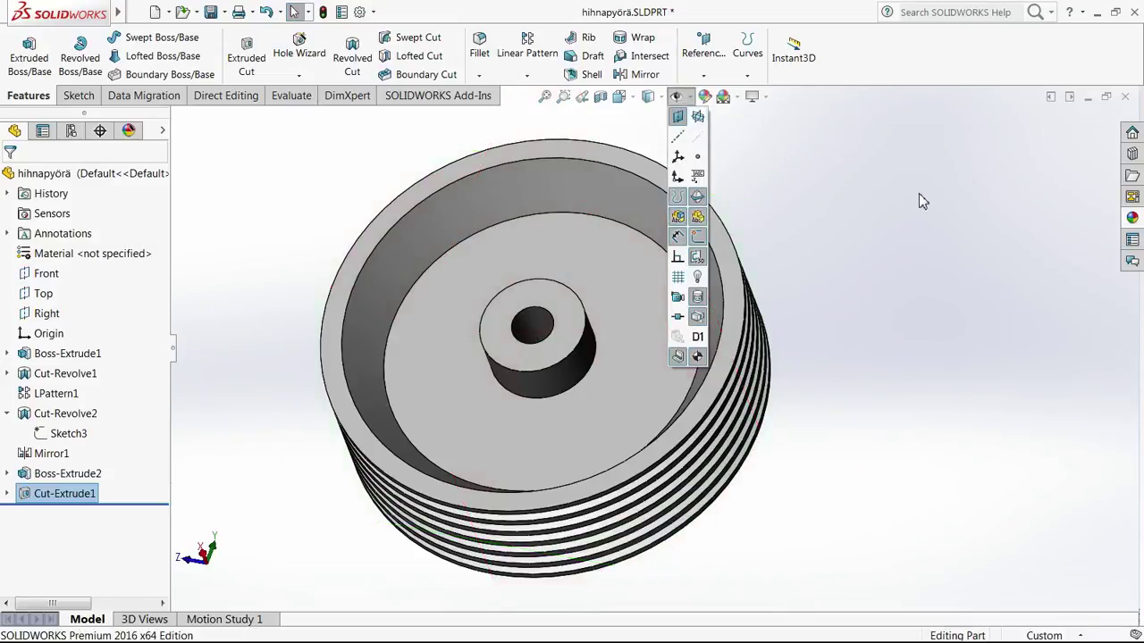
{"action": "middle_click_drag", "start_coordinate": [922, 201], "coordinate": [623, 240]}
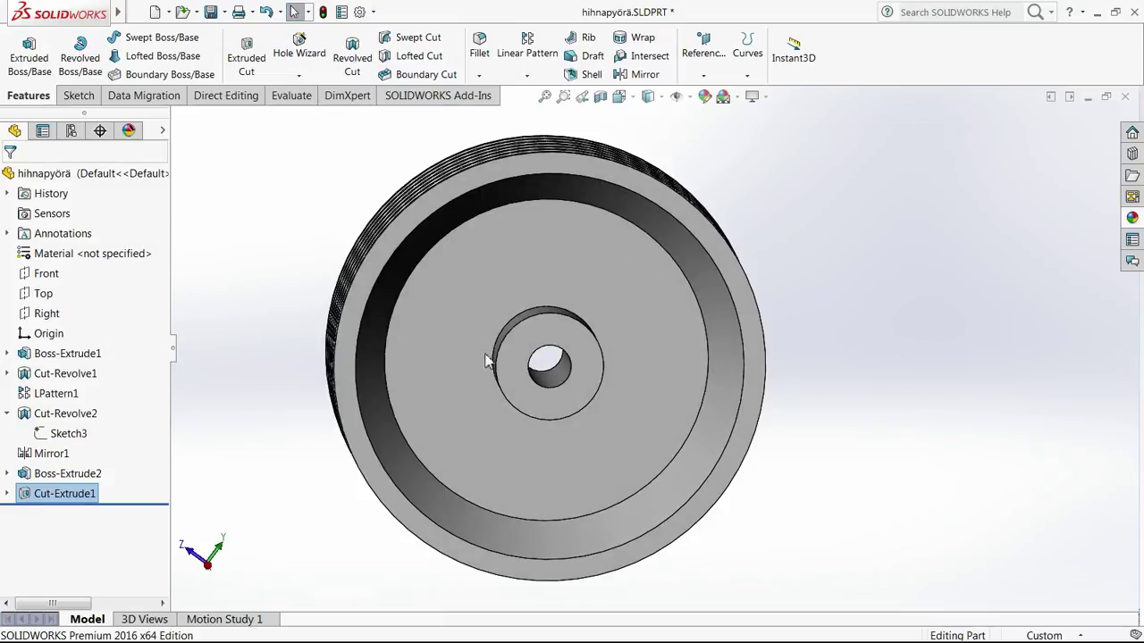
{"action": "middle_click_drag", "start_coordinate": [485, 357], "coordinate": [633, 373]}
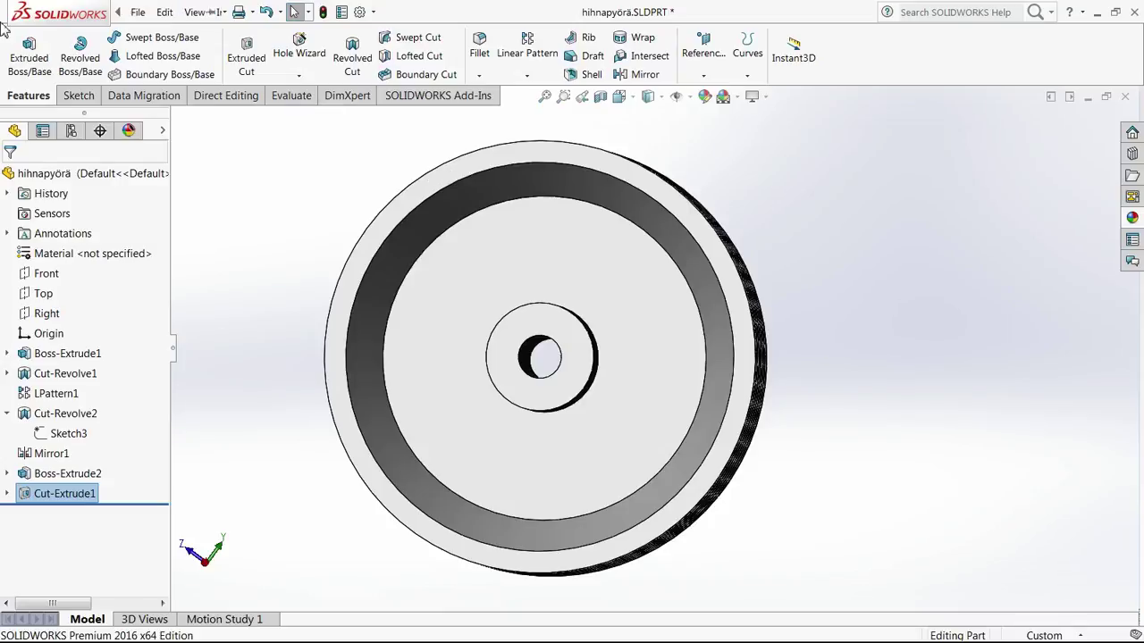
{"action": "left_click", "coordinate": [198, 186]}
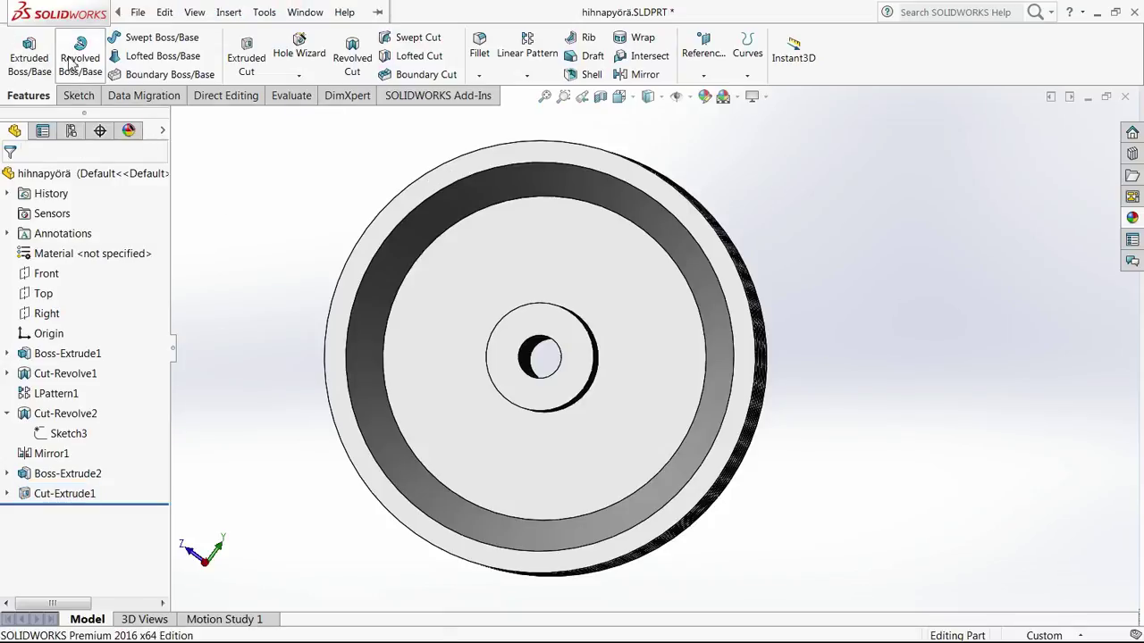
Step: Start an extruded cut sketch on the recessed disc face around the hub and show the reference planes
{"action": "left_click", "coordinate": [248, 51]}
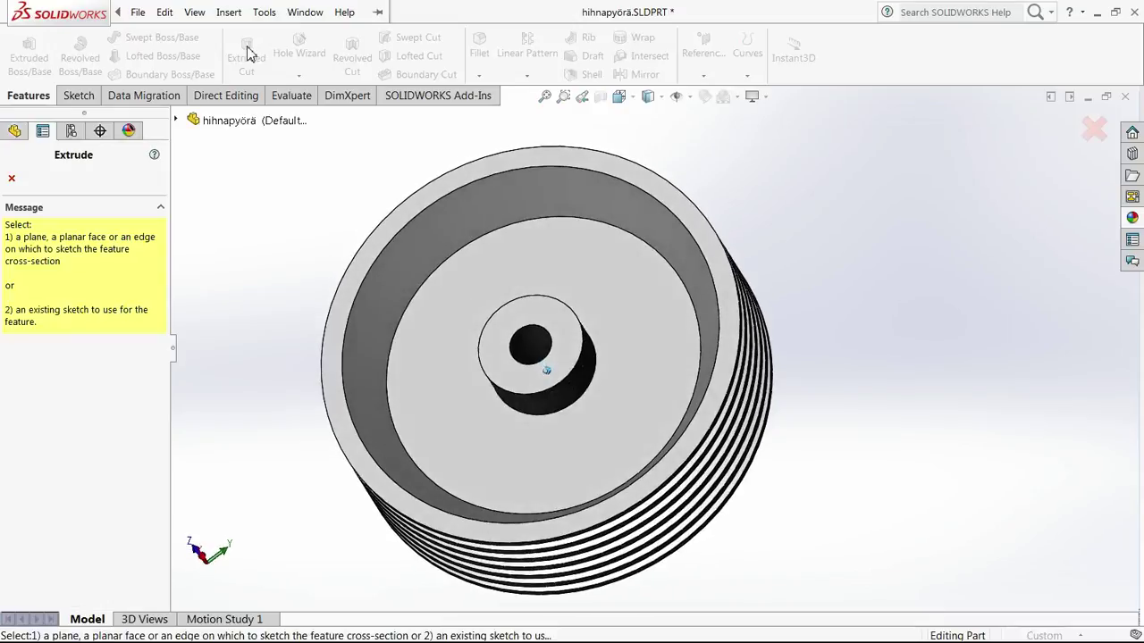
{"action": "left_click", "coordinate": [577, 258]}
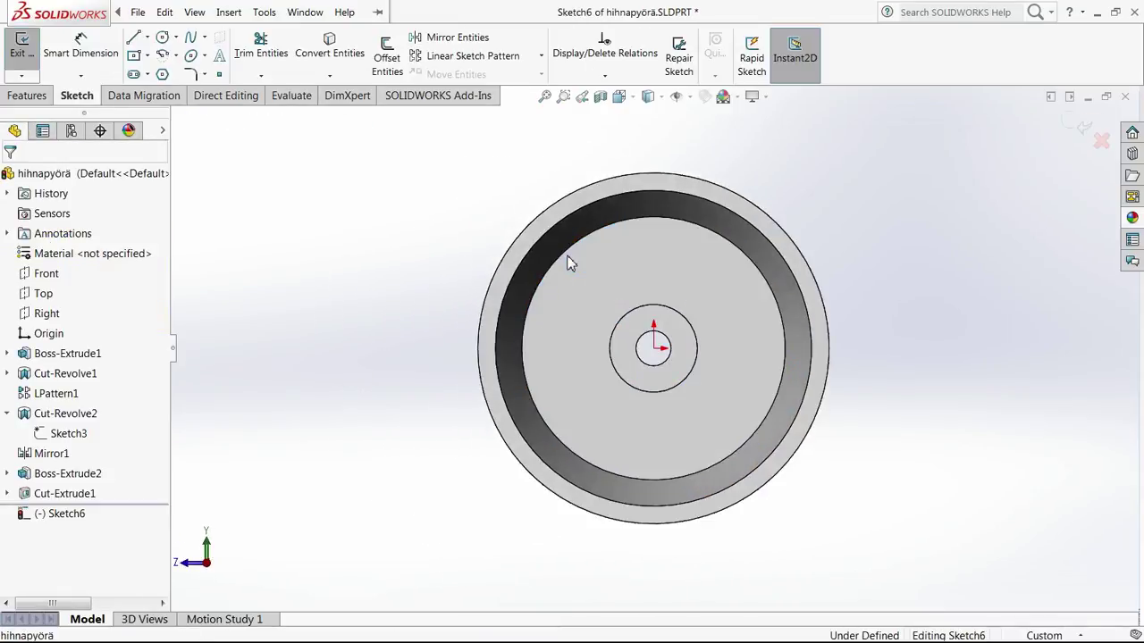
{"action": "left_click", "coordinate": [690, 97]}
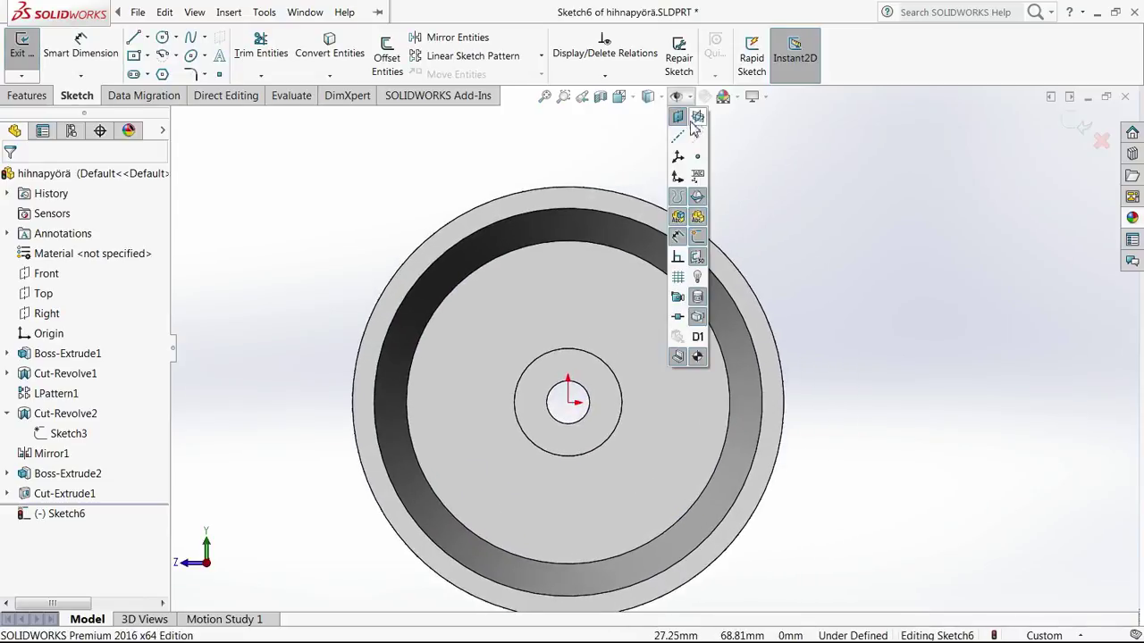
{"action": "left_click", "coordinate": [692, 119]}
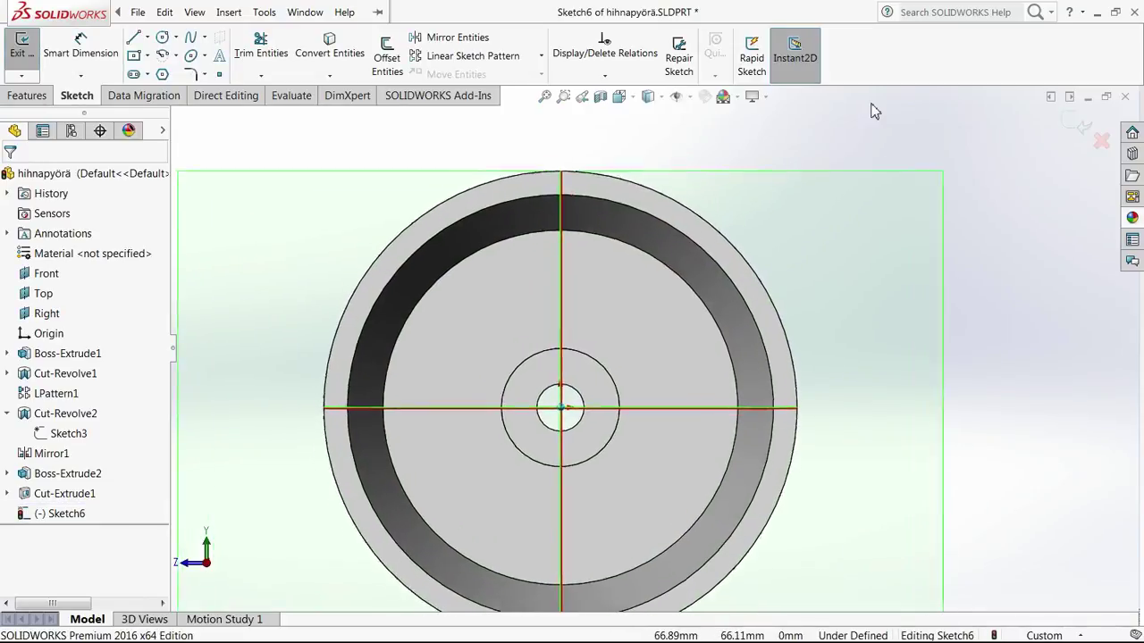
{"action": "scroll", "coordinate": [672, 354], "scroll_direction": "down", "scroll_amount": 2}
{"action": "left_click", "coordinate": [229, 13]}
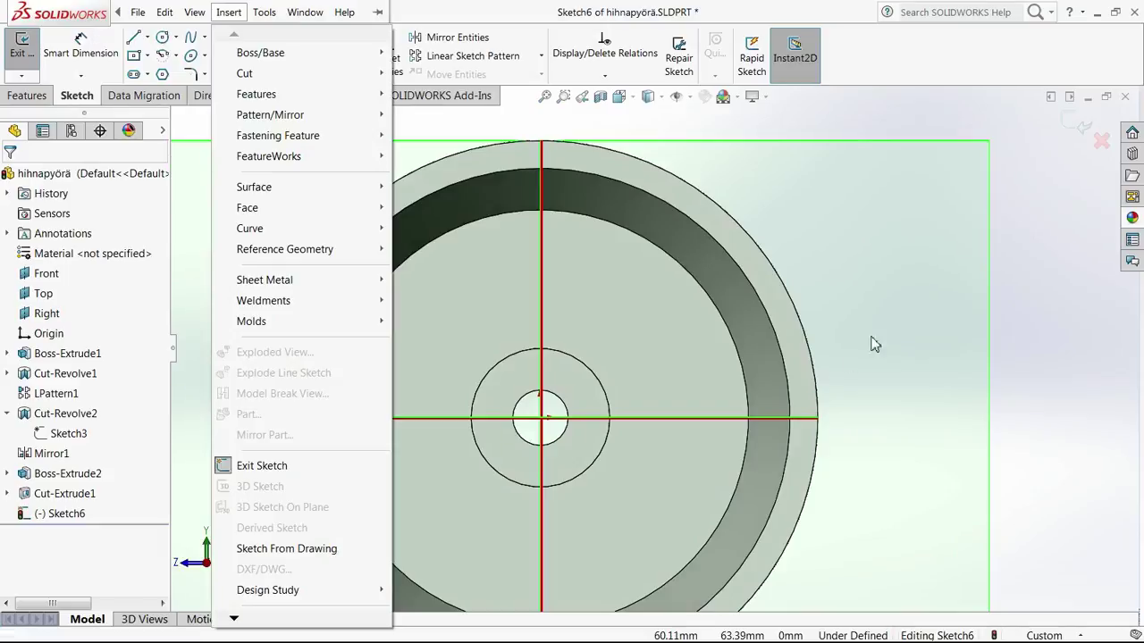
{"action": "left_click", "coordinate": [853, 136]}
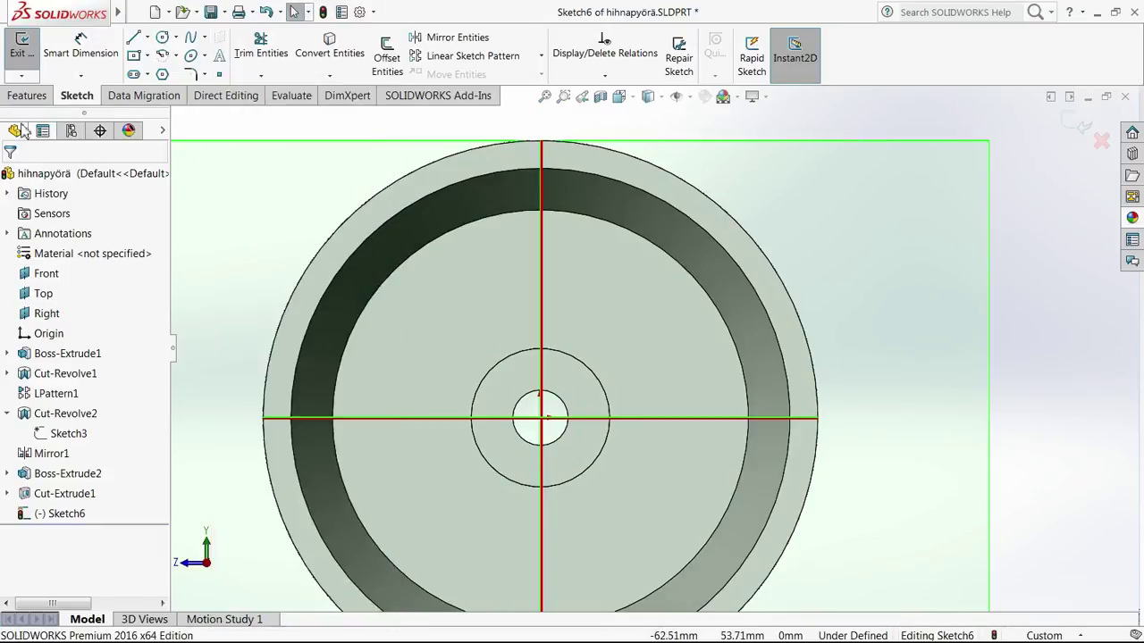
Step: Sketch a circle of about 8.4 mm radius on the vertical centre plane, about 25 mm above the origin
{"action": "left_click", "coordinate": [164, 36]}
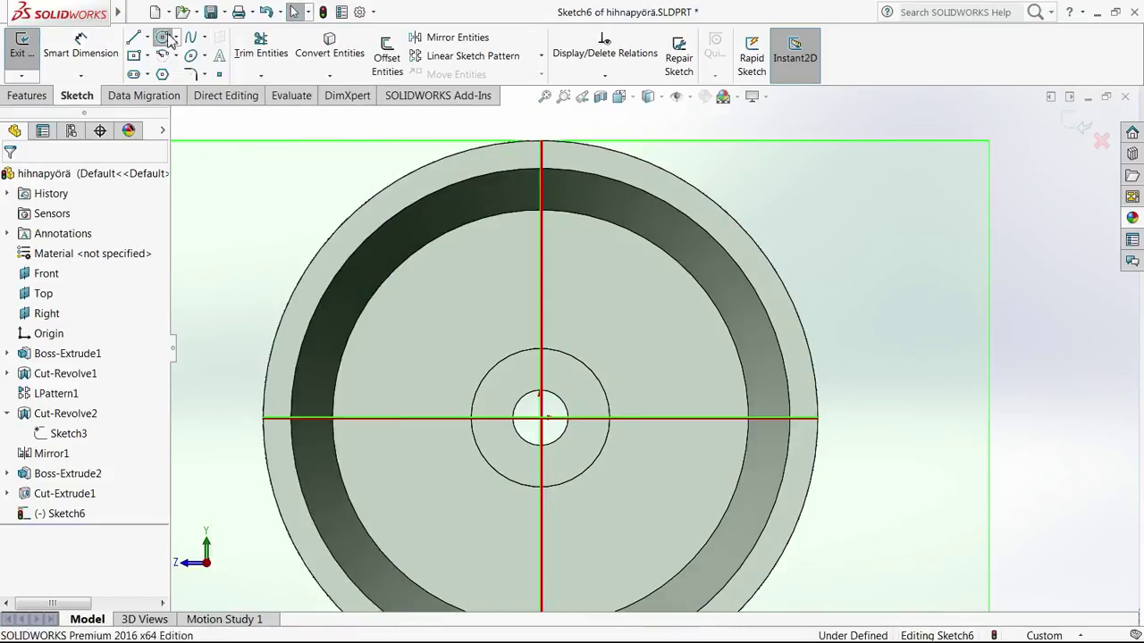
{"action": "left_click", "coordinate": [540, 280]}
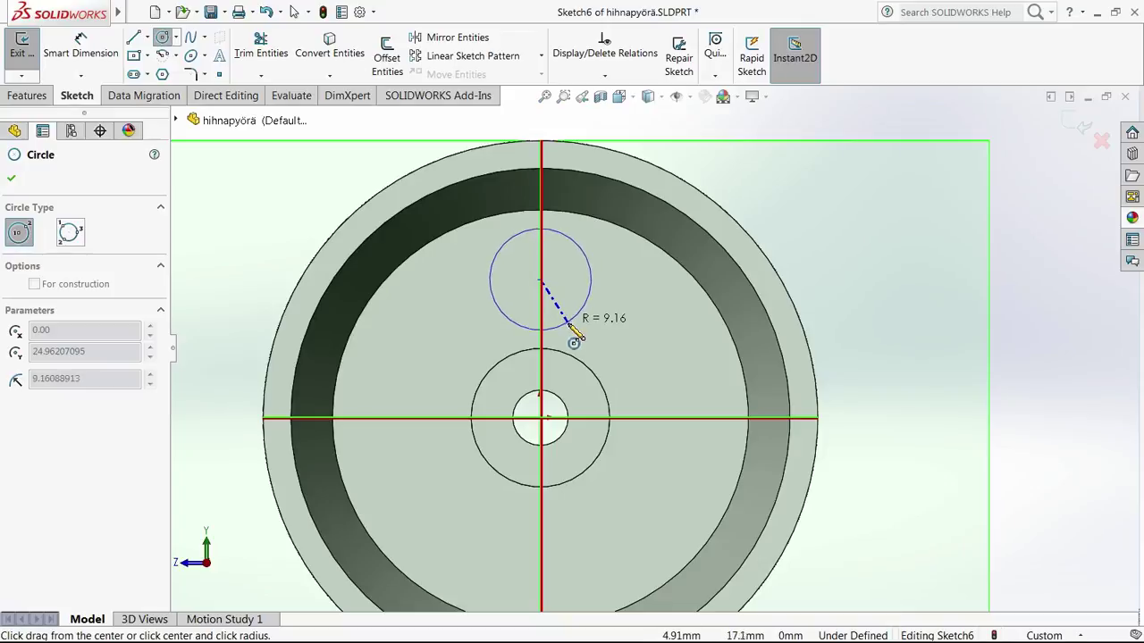
{"action": "left_click", "coordinate": [569, 320]}
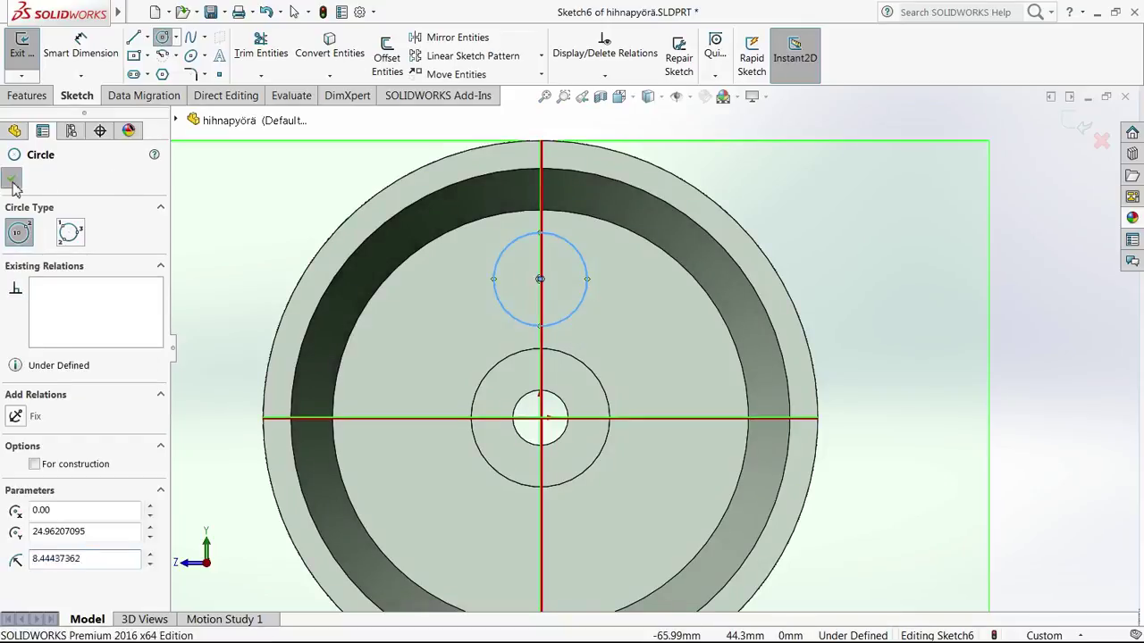
{"action": "left_click", "coordinate": [13, 181]}
Step: Dimension the new circle's diameter as 15 mm
{"action": "left_click", "coordinate": [80, 45]}
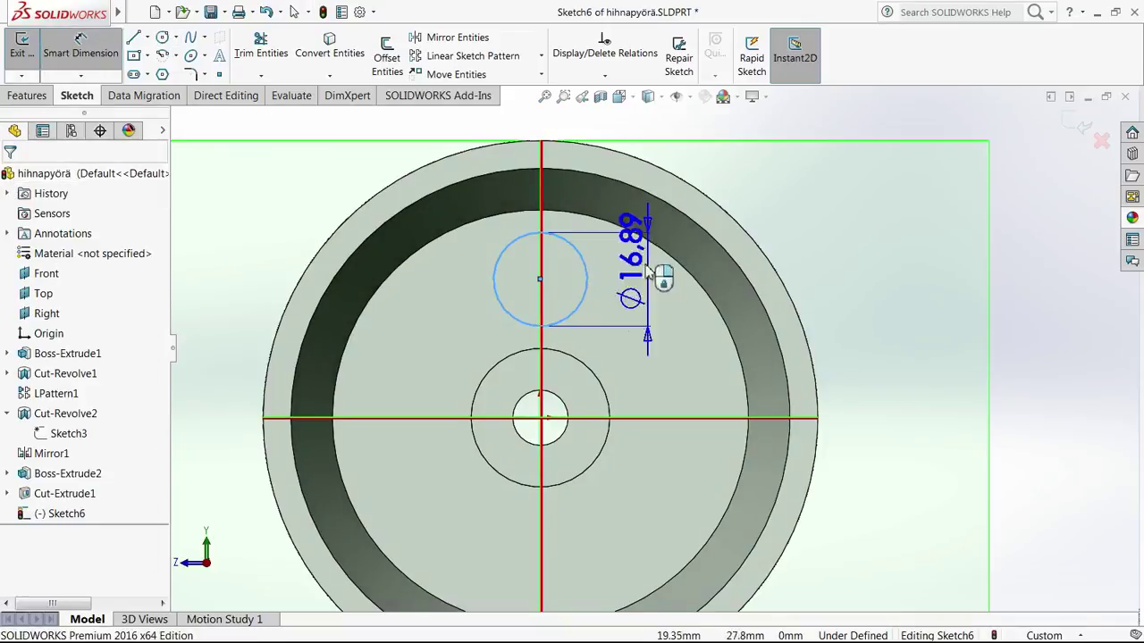
{"action": "left_click", "coordinate": [649, 300]}
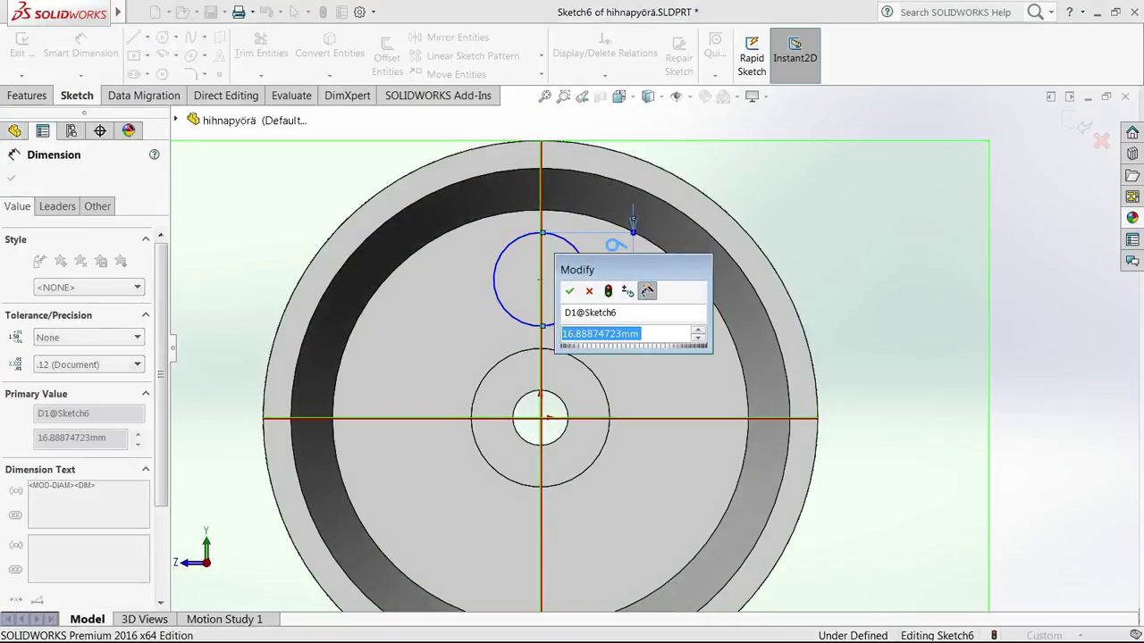
{"action": "type", "text": "15"}
{"action": "key", "text": "Return"}
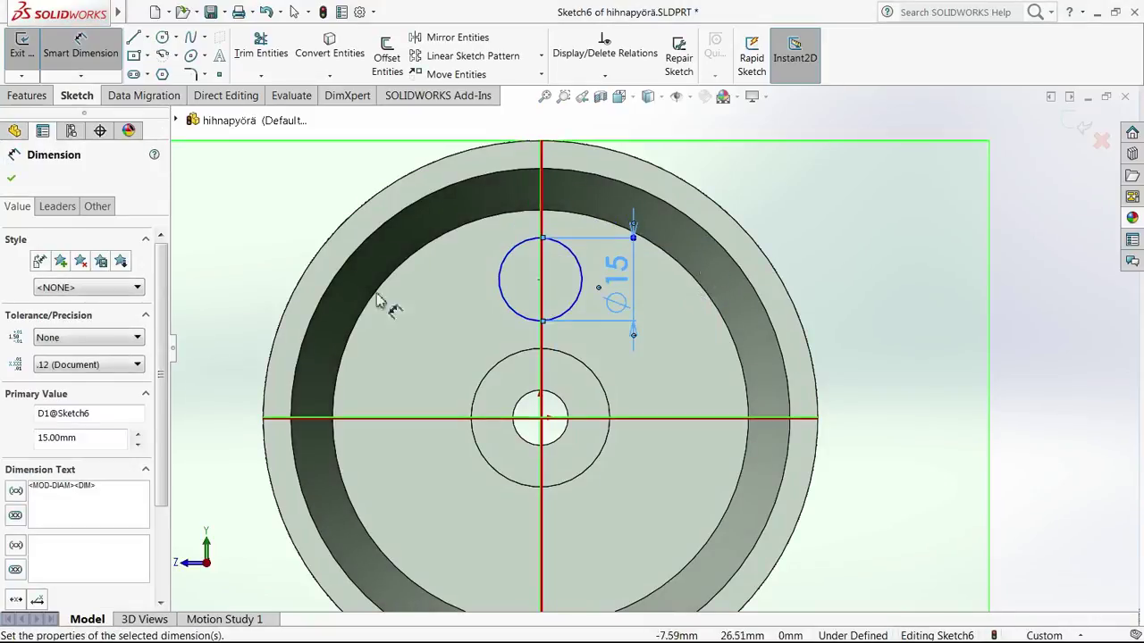
{"action": "left_click", "coordinate": [11, 181]}
Step: Dimension the distance from the circle's centre to the horizontal centre plane as 25 mm
{"action": "left_click", "coordinate": [81, 43]}
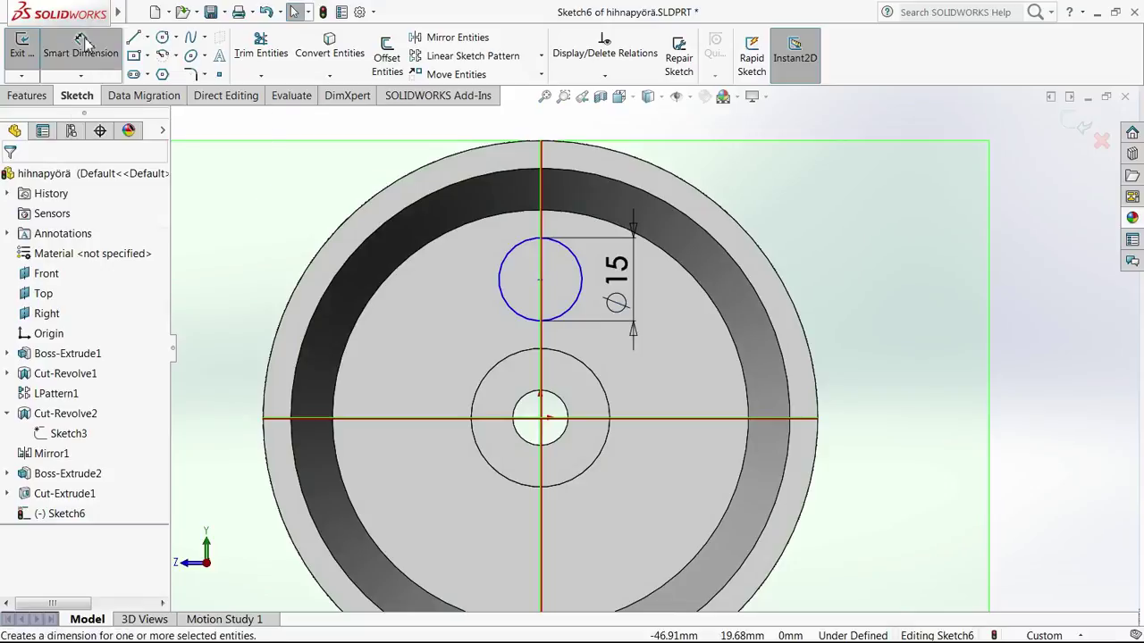
{"action": "left_click", "coordinate": [540, 282]}
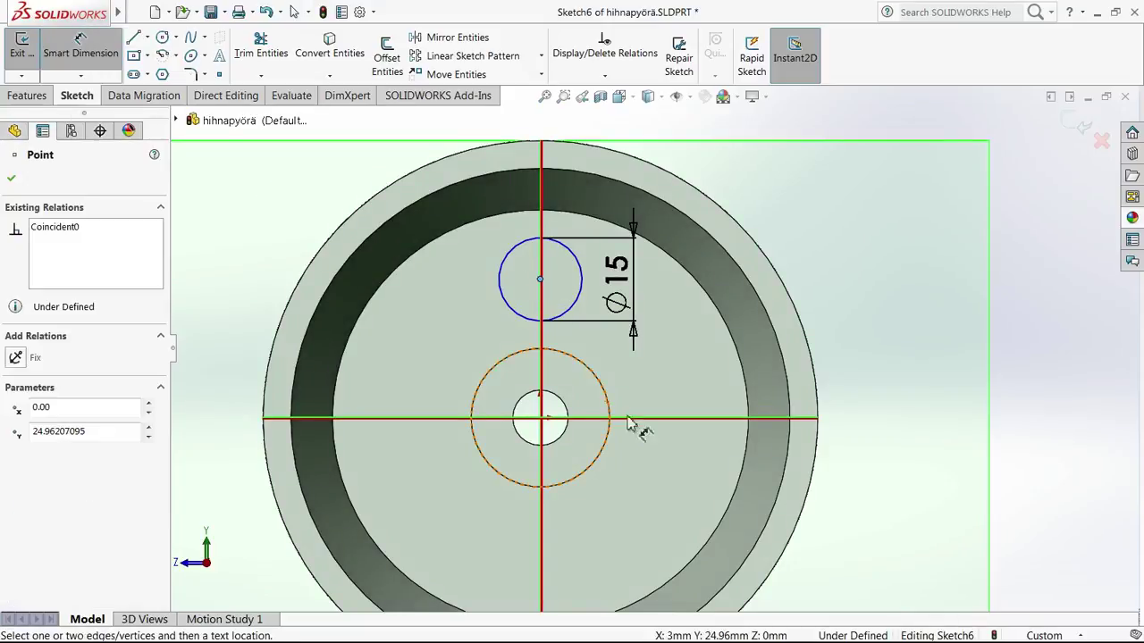
{"action": "left_click", "coordinate": [652, 417]}
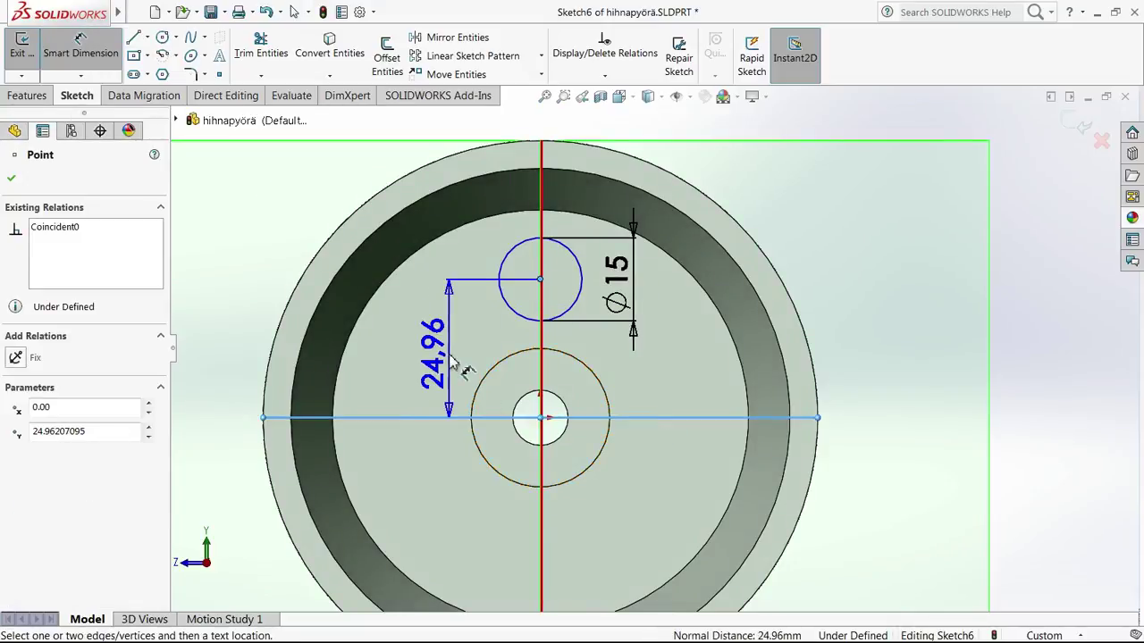
{"action": "left_click", "coordinate": [451, 359]}
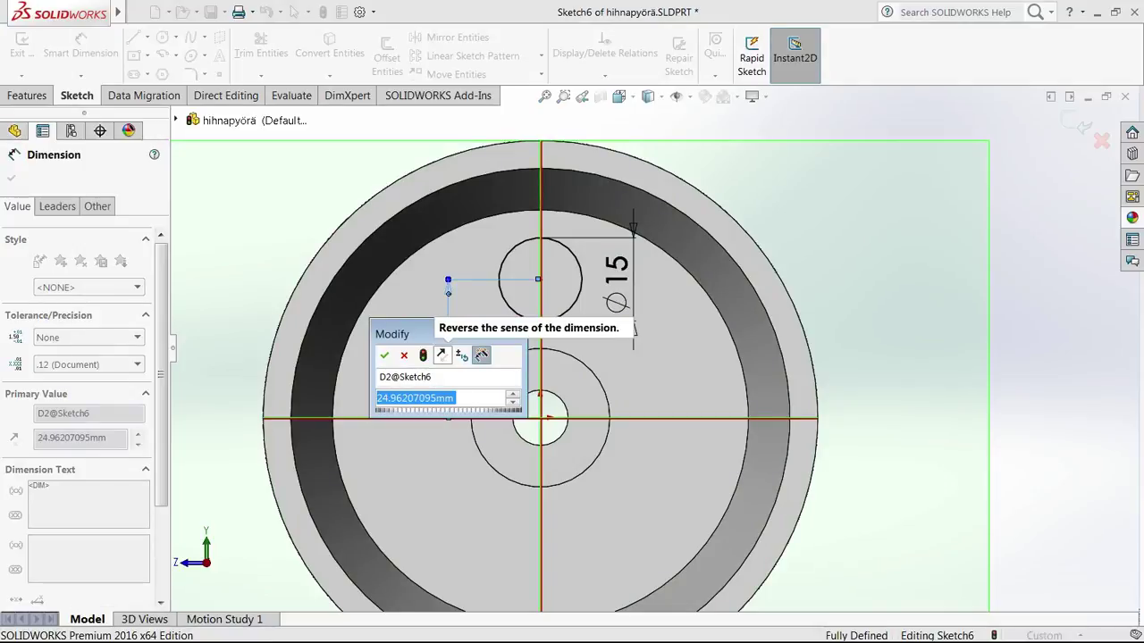
{"action": "type", "text": "25"}
{"action": "key", "text": "Return"}
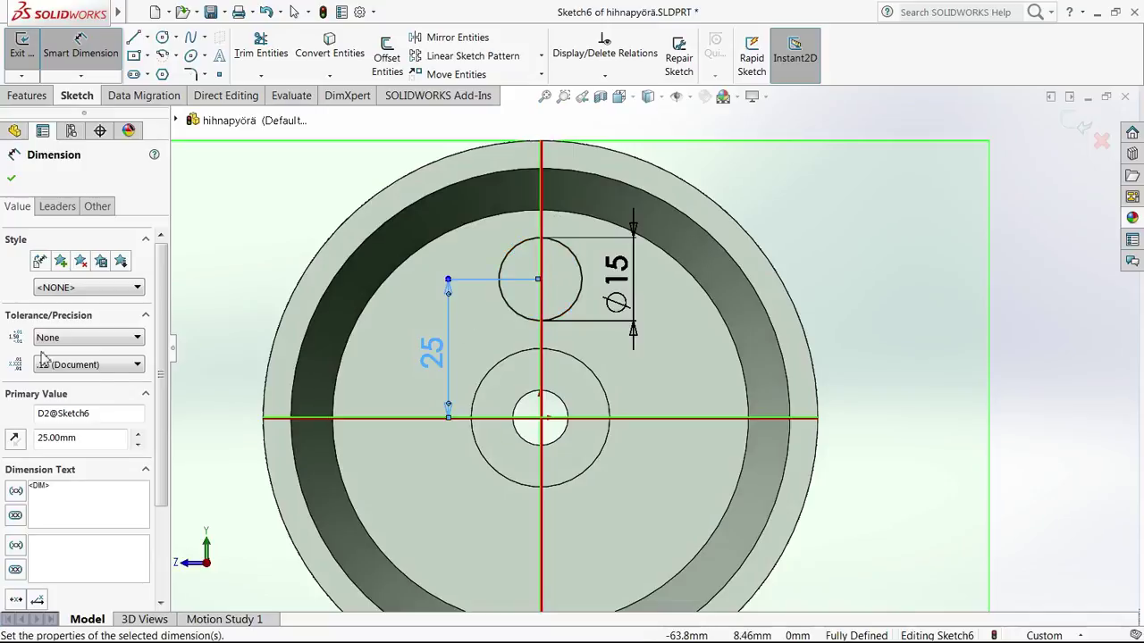
{"action": "left_click", "coordinate": [11, 182]}
Step: Exit the sketch and cut the 15 mm circle through the disc with the Through All end condition
{"action": "left_click", "coordinate": [22, 47]}
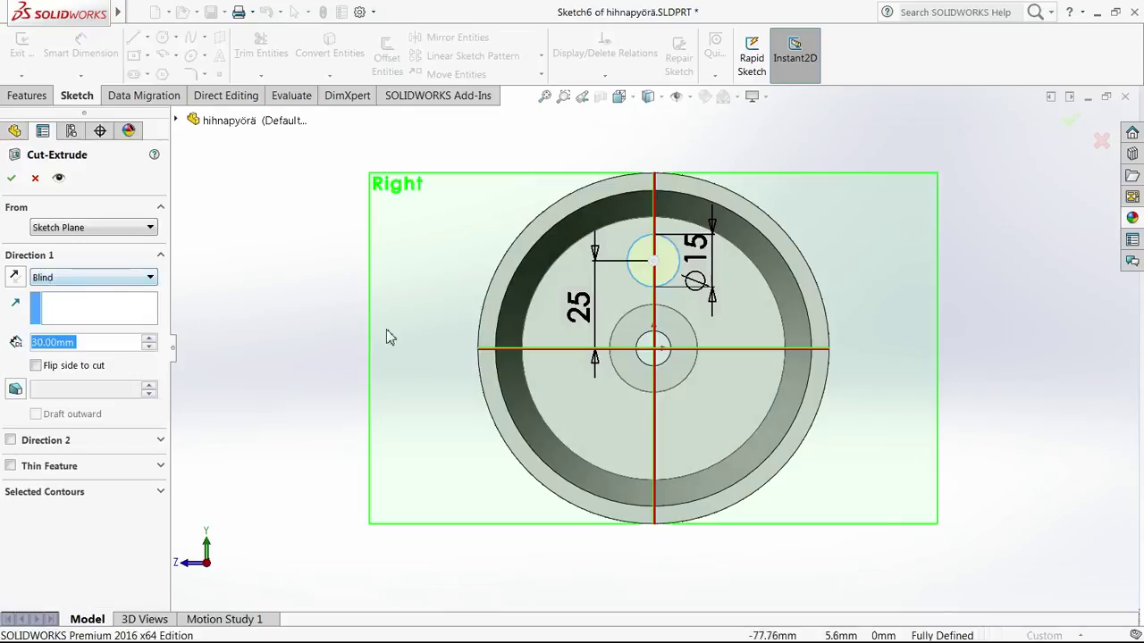
{"action": "left_click", "coordinate": [79, 284]}
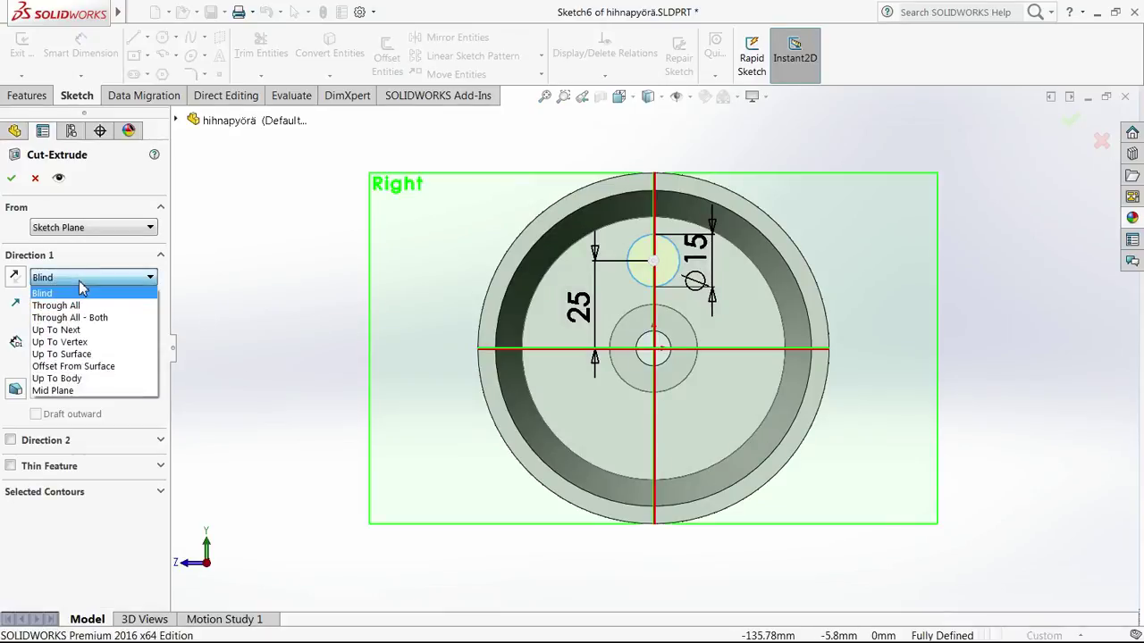
{"action": "left_click", "coordinate": [87, 307]}
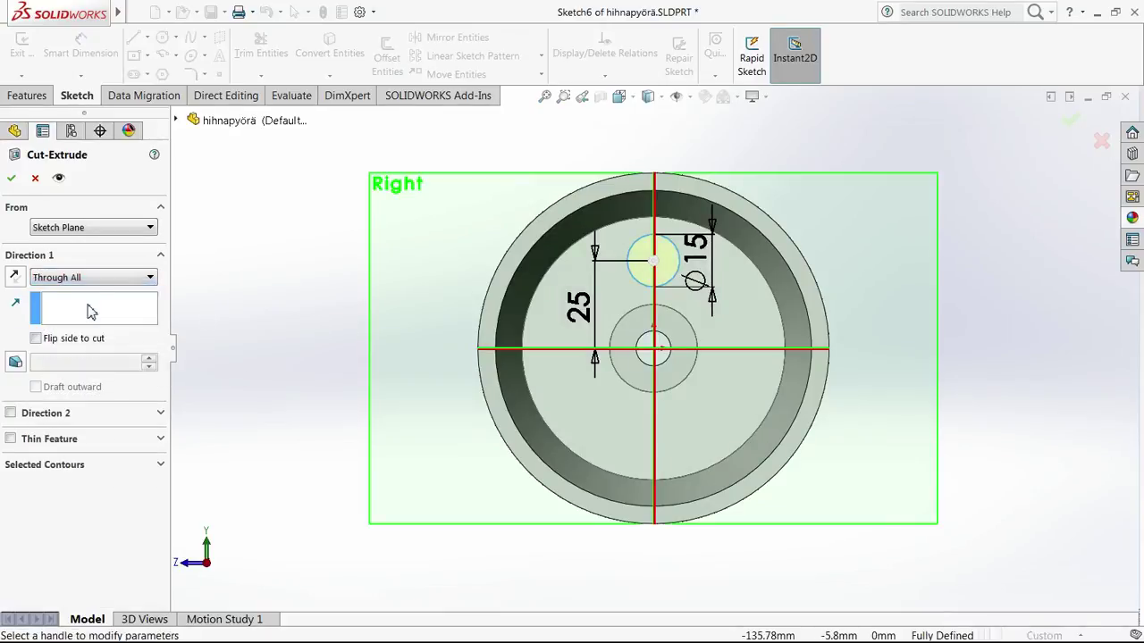
{"action": "left_click", "coordinate": [11, 178]}
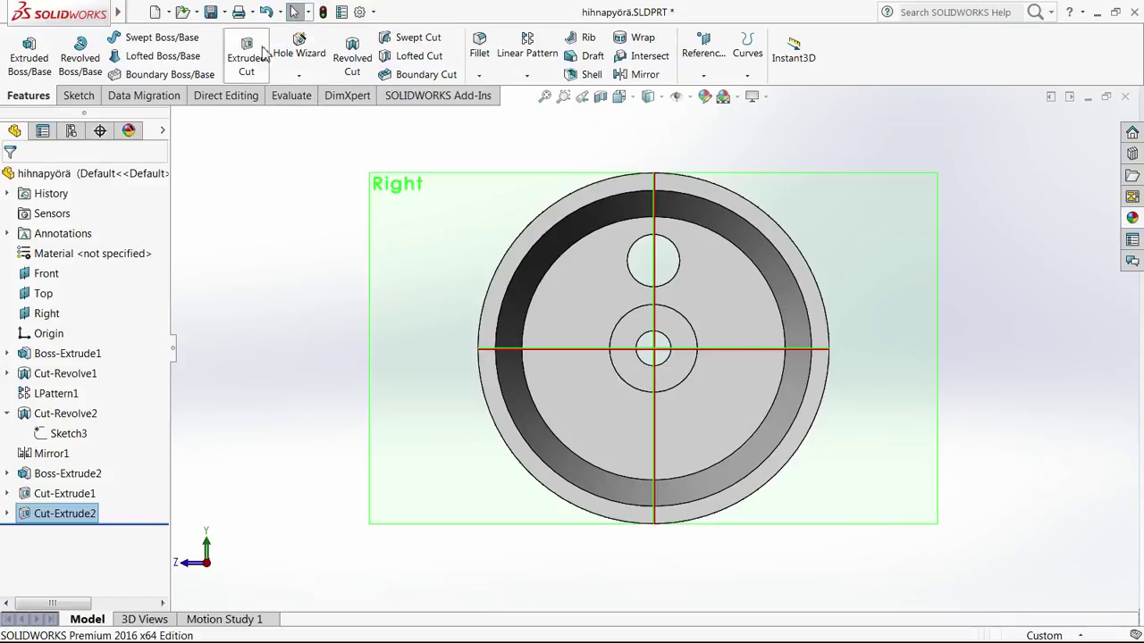
Step: Save the part and set up a circular pattern of the 15 mm hole around the hub's cylindrical face, with 6 instances over 360 degrees
{"action": "left_click", "coordinate": [211, 12]}
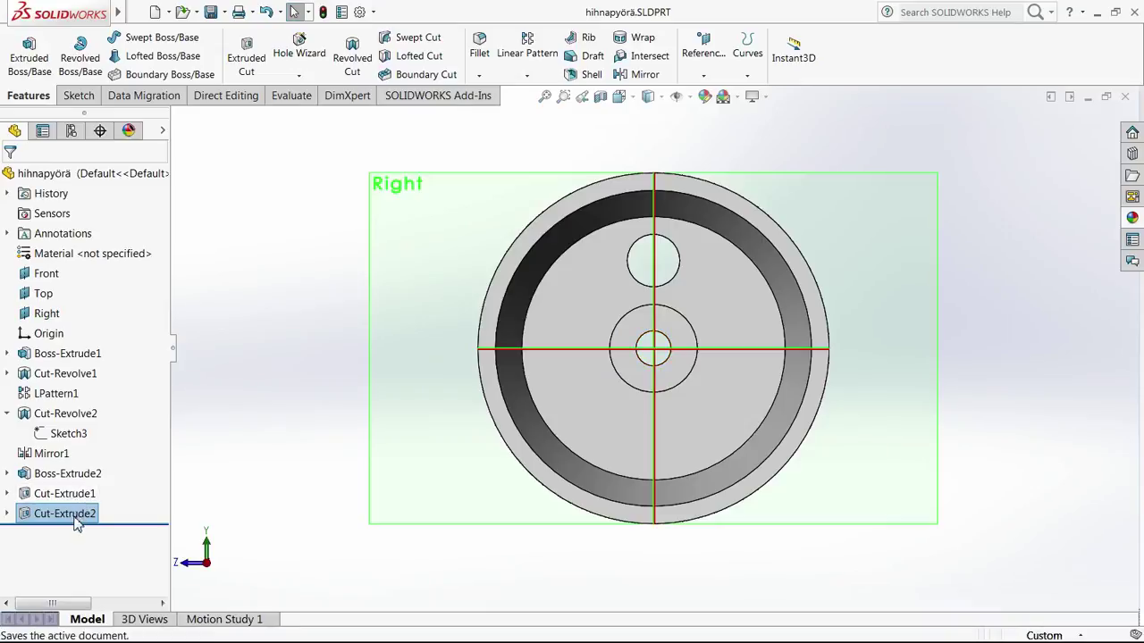
{"action": "left_click", "coordinate": [532, 77]}
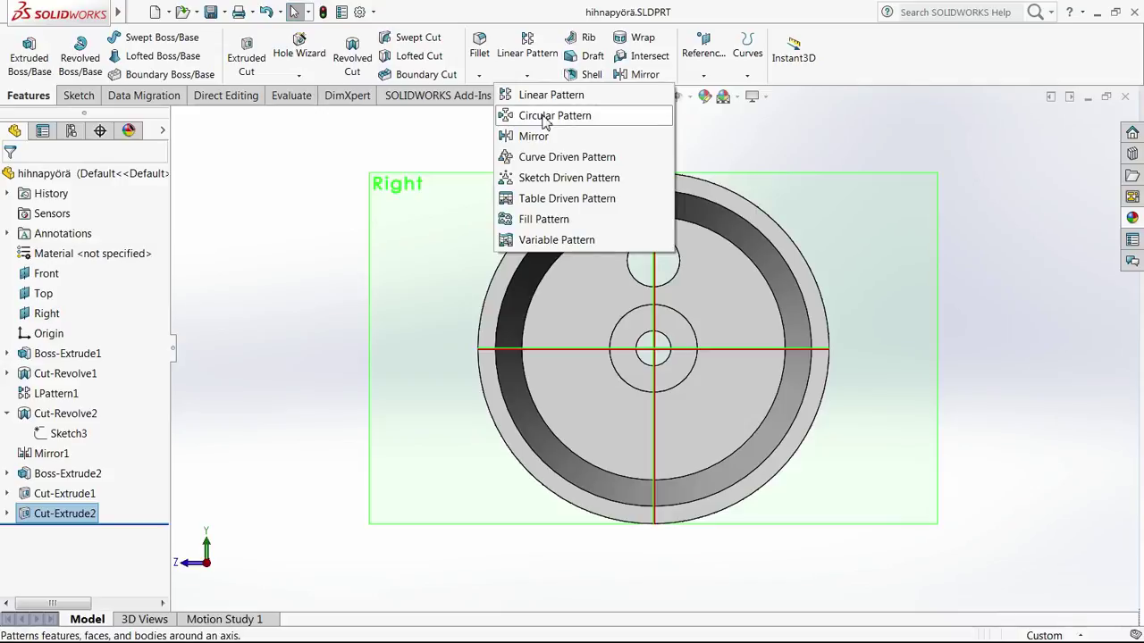
{"action": "left_click", "coordinate": [547, 116]}
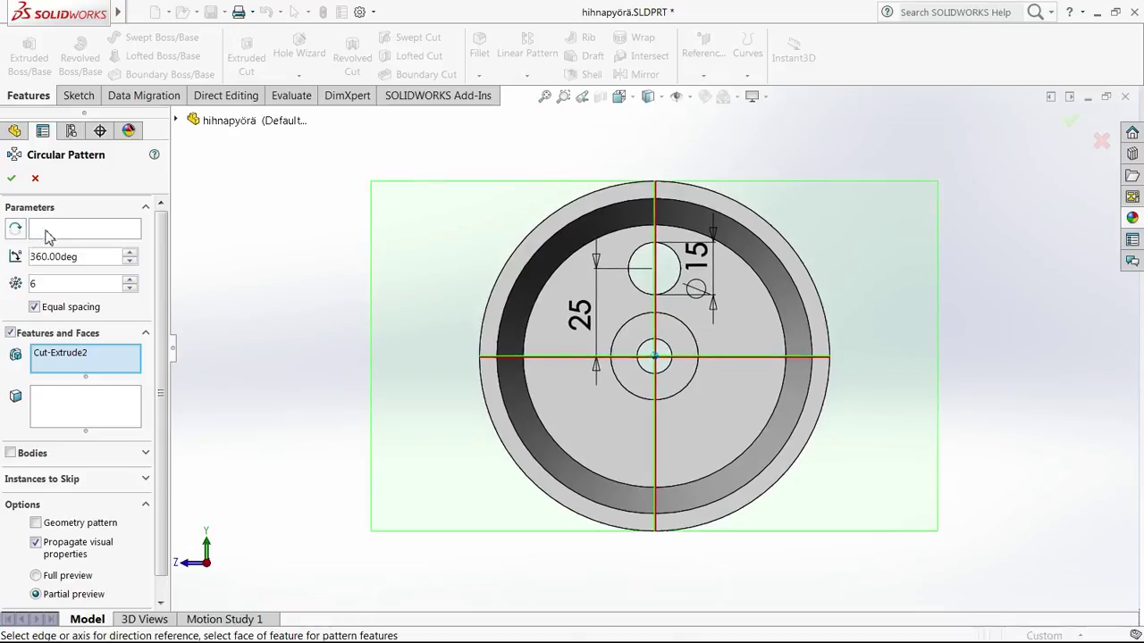
{"action": "middle_click_drag", "start_coordinate": [587, 304], "coordinate": [638, 268]}
{"action": "scroll", "coordinate": [661, 272], "scroll_direction": "down", "scroll_amount": 3}
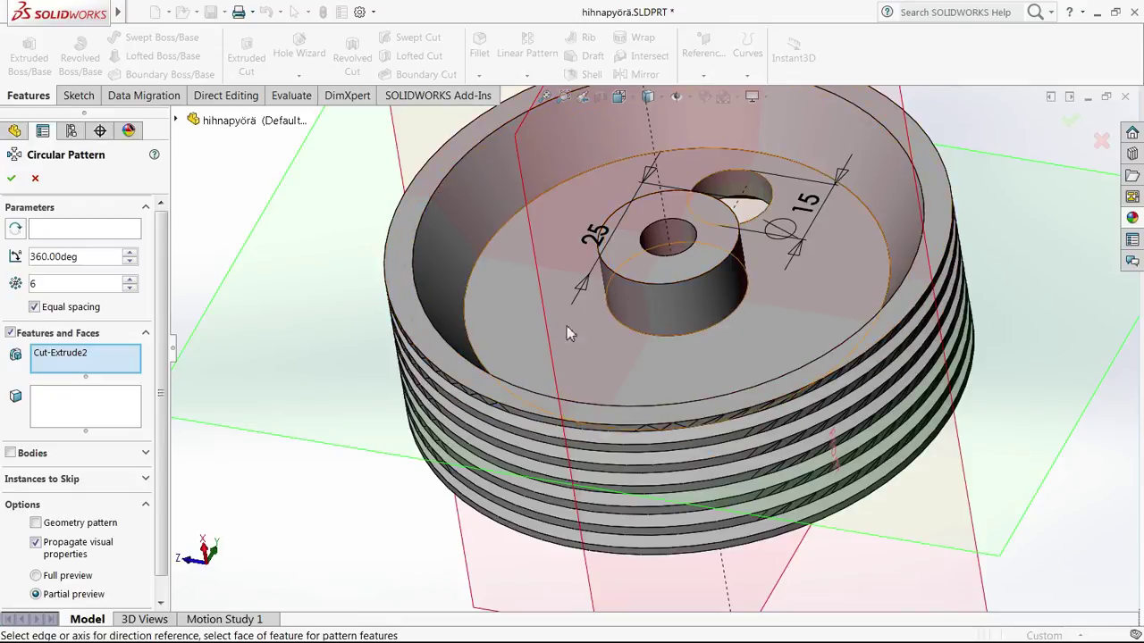
{"action": "left_click", "coordinate": [47, 234]}
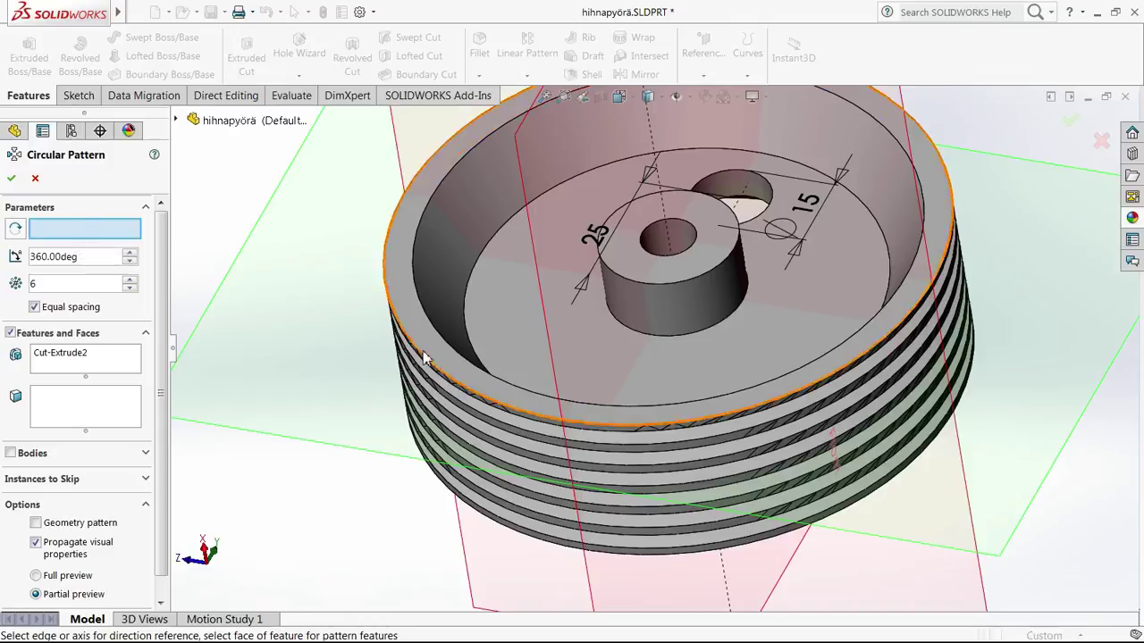
{"action": "left_click", "coordinate": [691, 307]}
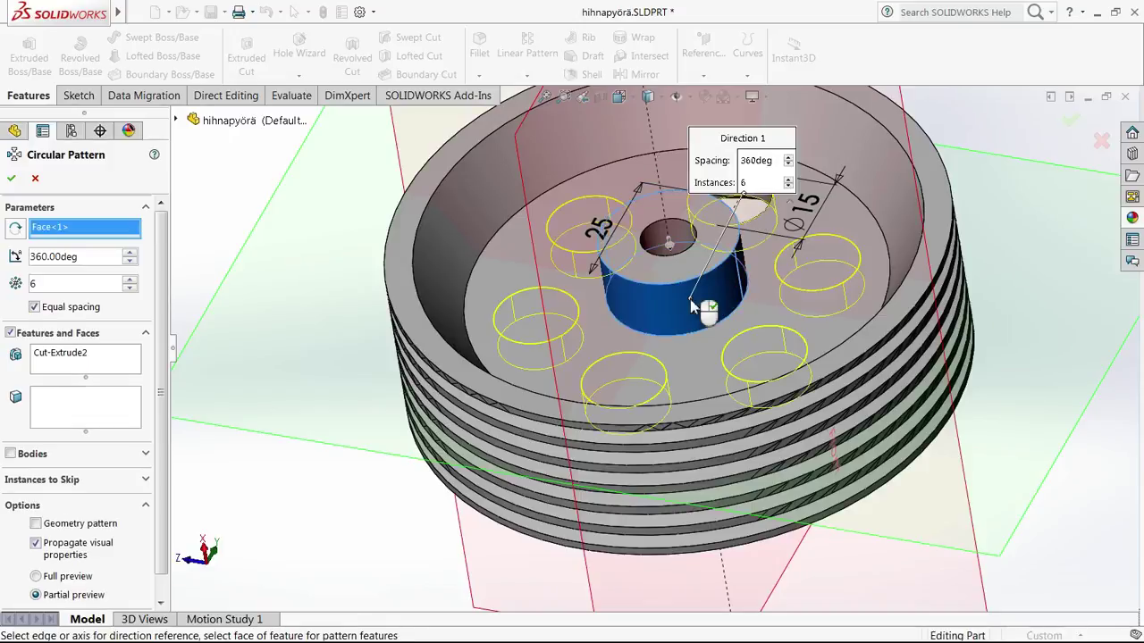
{"action": "middle_click_drag", "start_coordinate": [691, 307], "coordinate": [688, 366]}
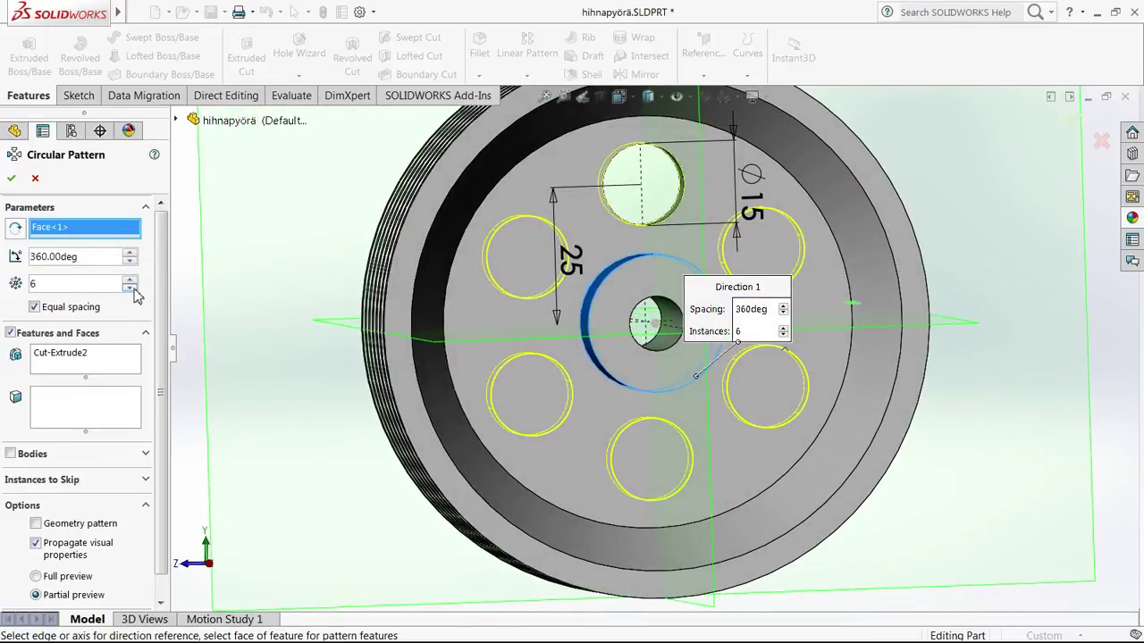
Step: Try the circular hole pattern with 5, 4 and 7 instances, ending back at 6 instances
{"action": "left_click", "coordinate": [131, 288]}
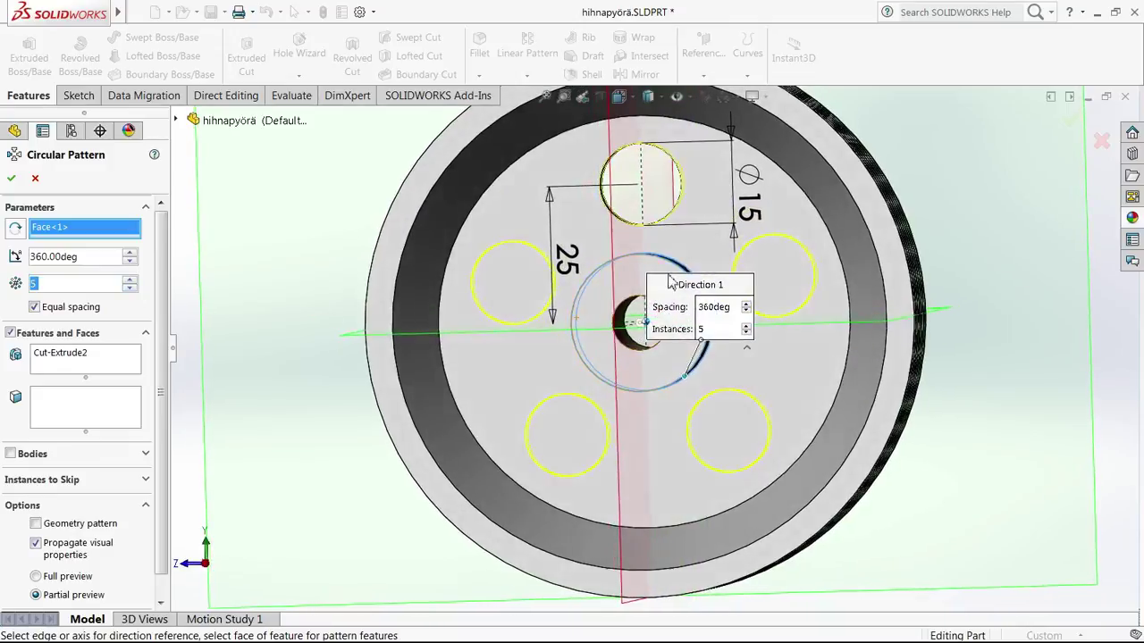
{"action": "left_click", "coordinate": [130, 288]}
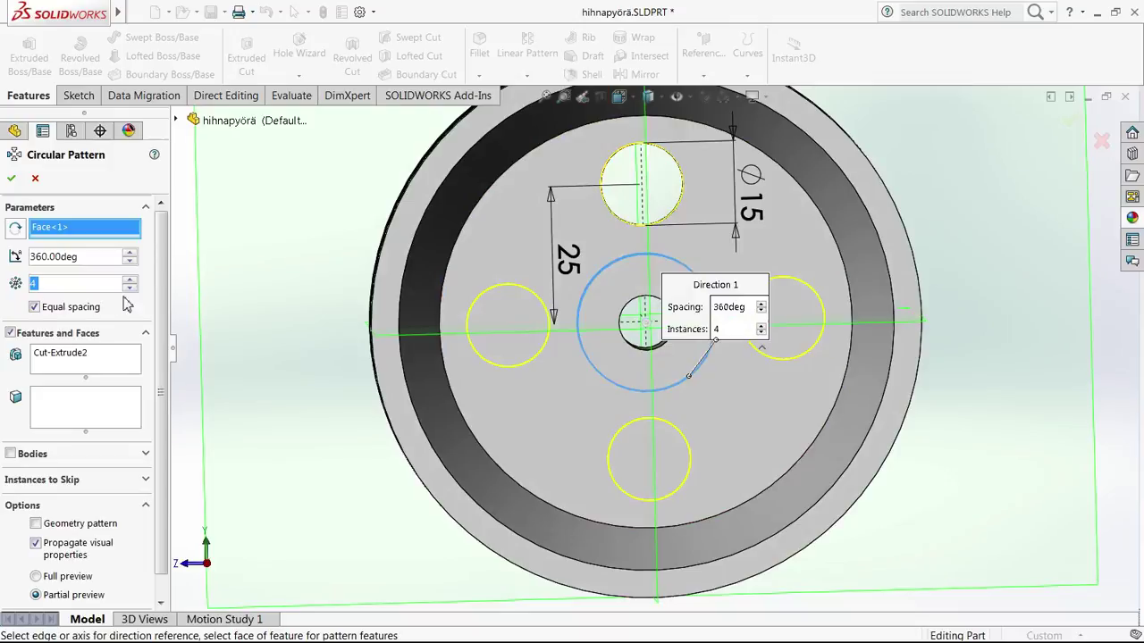
{"action": "left_click", "coordinate": [130, 288]}
{"action": "middle_click_drag", "start_coordinate": [653, 369], "coordinate": [492, 371]}
{"action": "left_click", "coordinate": [130, 280]}
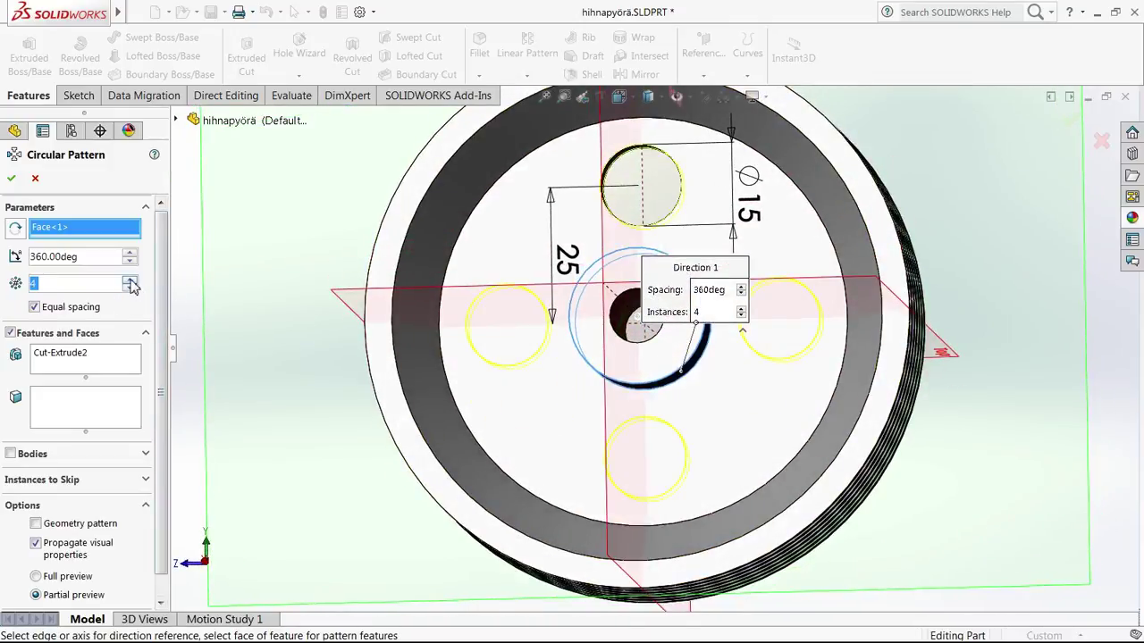
{"action": "left_click", "coordinate": [130, 280]}
{"action": "left_click", "coordinate": [130, 279]}
{"action": "left_click", "coordinate": [131, 280]}
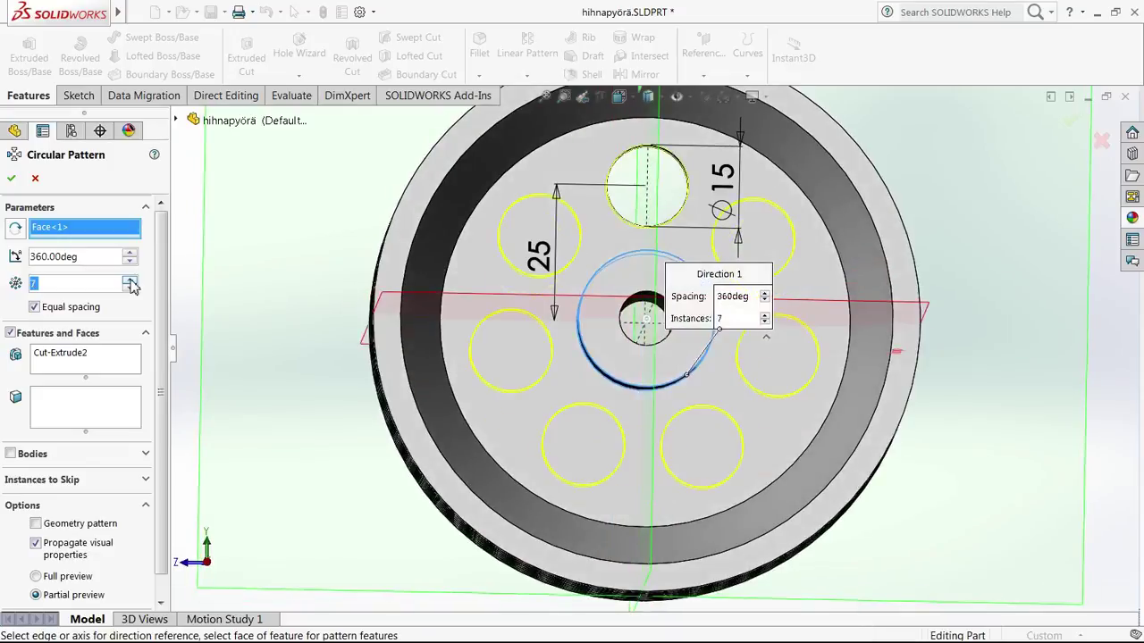
{"action": "middle_click_drag", "start_coordinate": [601, 365], "coordinate": [552, 400]}
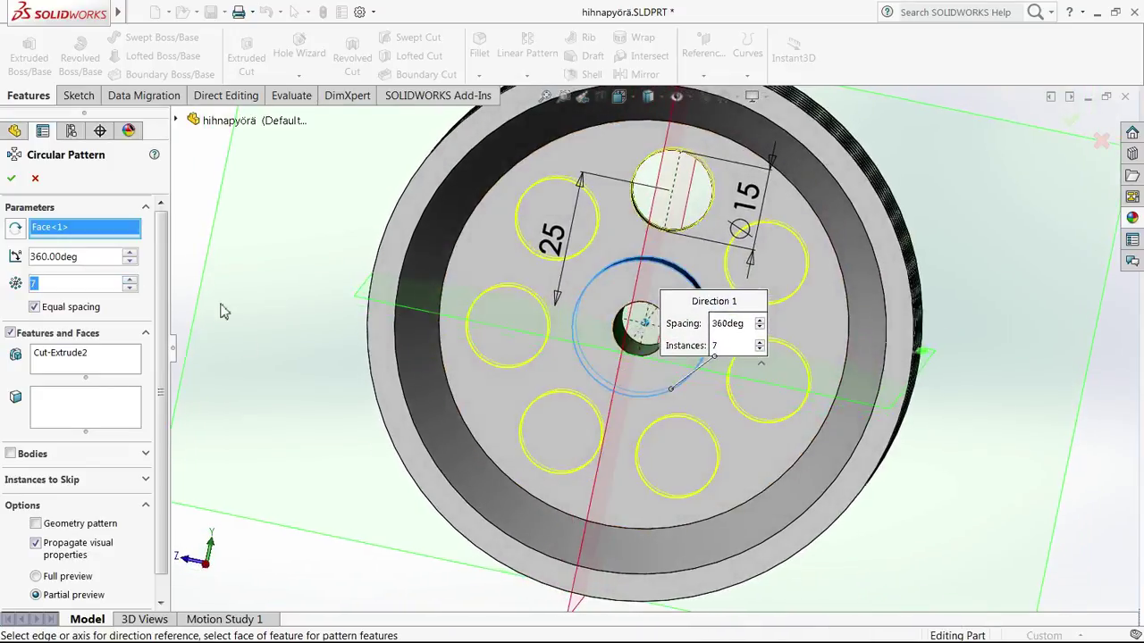
{"action": "left_click", "coordinate": [130, 288]}
{"action": "middle_click_drag", "start_coordinate": [643, 322], "coordinate": [674, 311]}
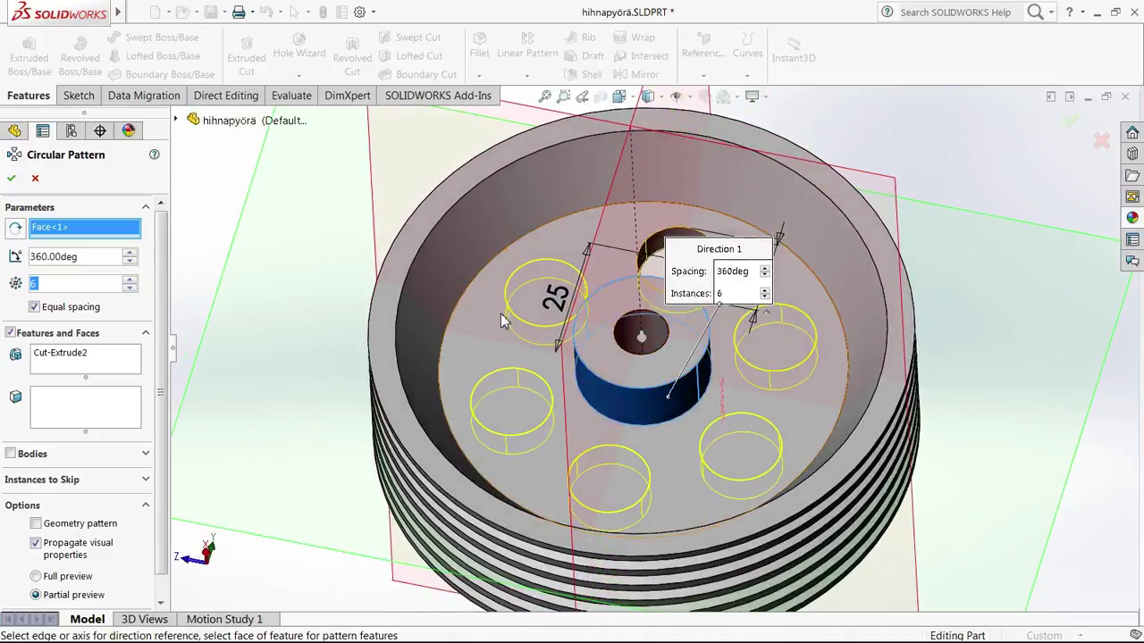
Step: Turn off equal spacing and try angles between the holes of 65 and 62 degrees
{"action": "left_click", "coordinate": [43, 313]}
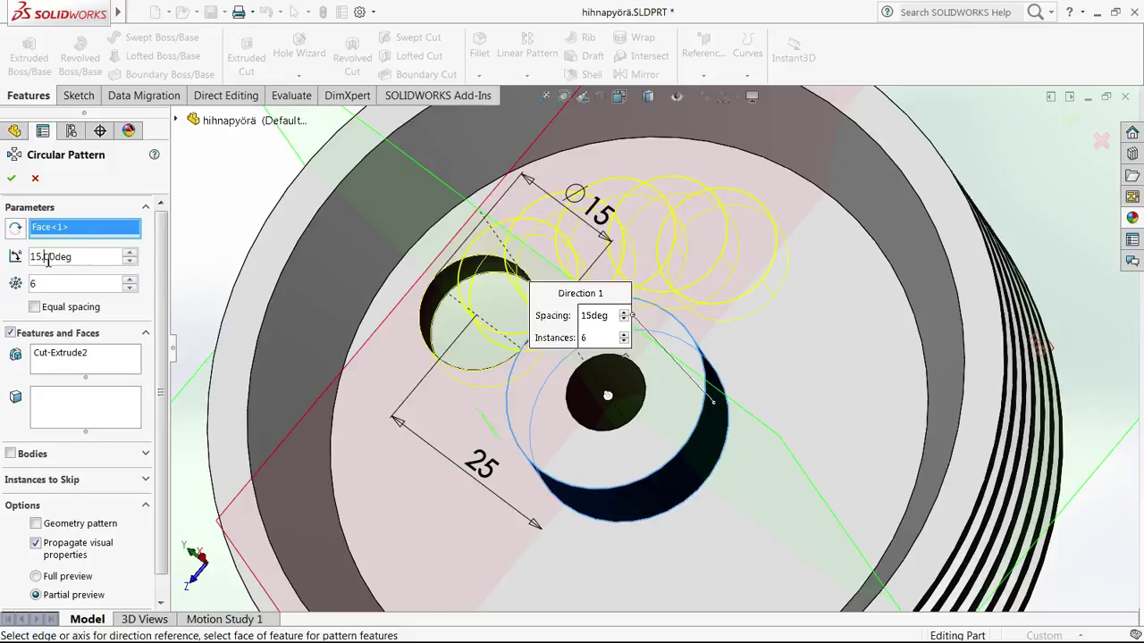
{"action": "left_click", "coordinate": [33, 256]}
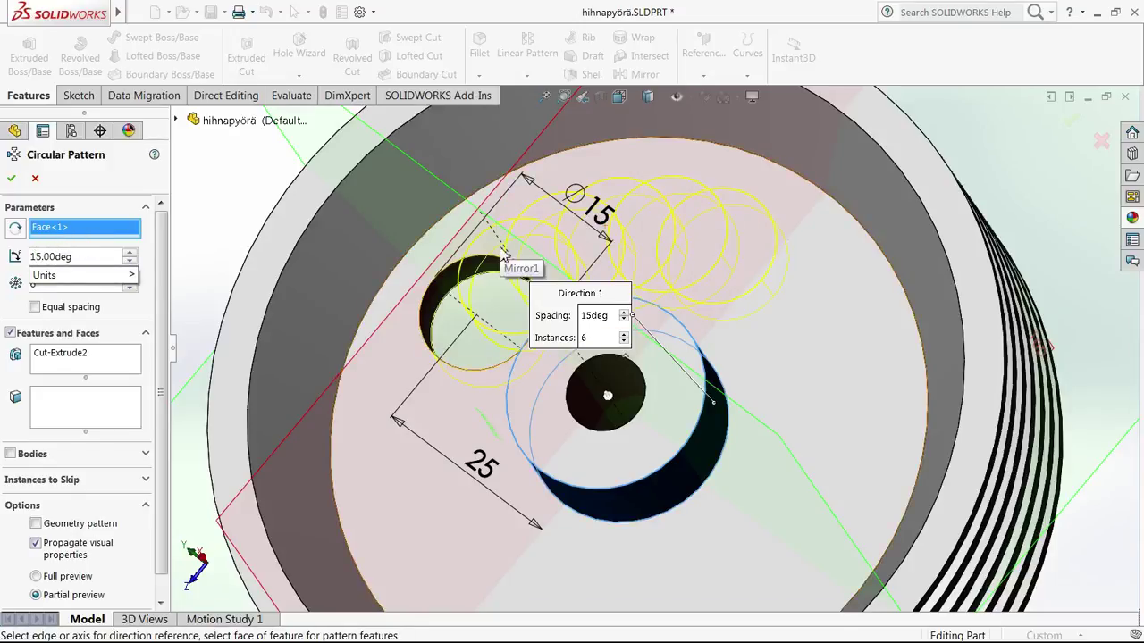
{"action": "left_click", "coordinate": [132, 256]}
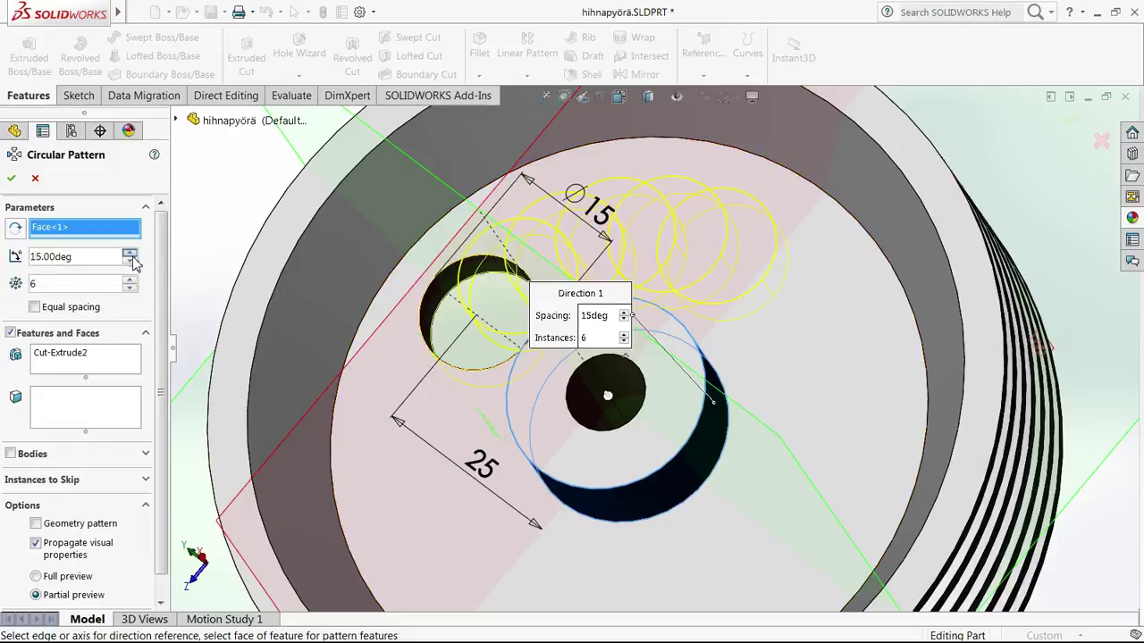
{"action": "left_click", "coordinate": [132, 255]}
{"action": "left_click", "coordinate": [131, 254]}
{"action": "left_click", "coordinate": [132, 256]}
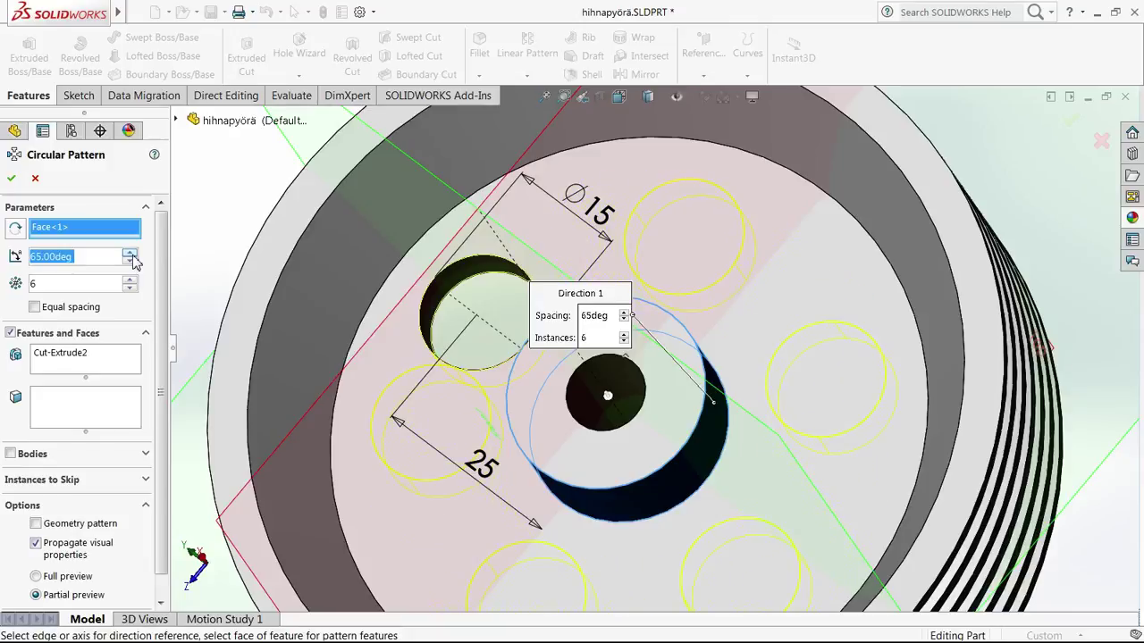
{"action": "left_click", "coordinate": [130, 257]}
{"action": "left_click", "coordinate": [130, 262]}
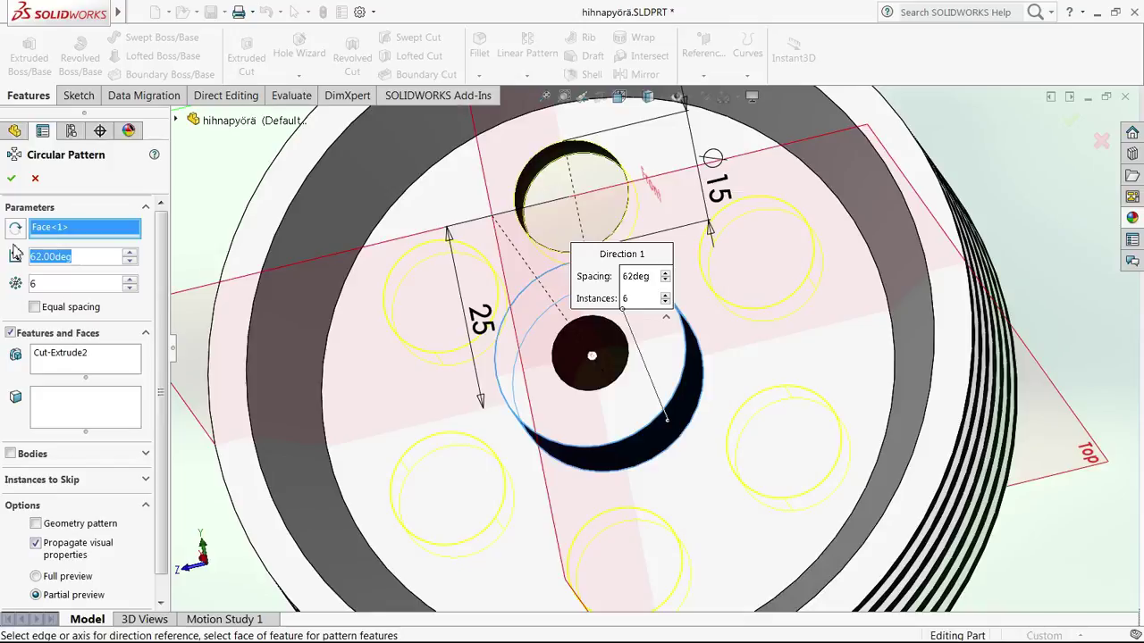
Step: Try setting the angle between holes as 360/6, comparing the pattern with equal spacing on and off
{"action": "type", "text": "360"}
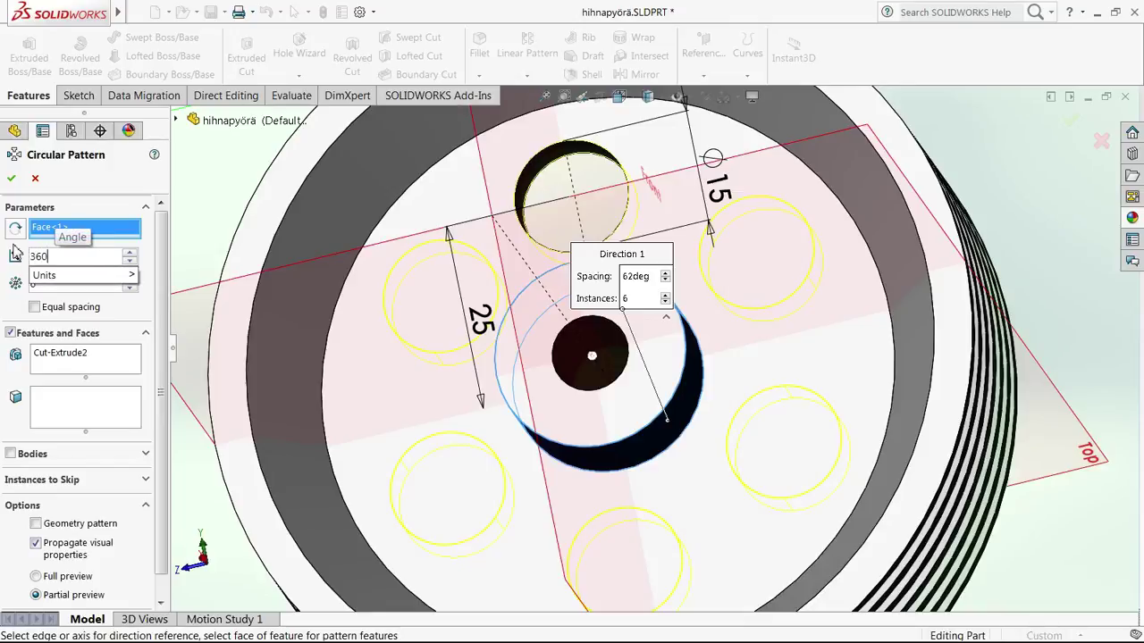
{"action": "type", "text": "/6"}
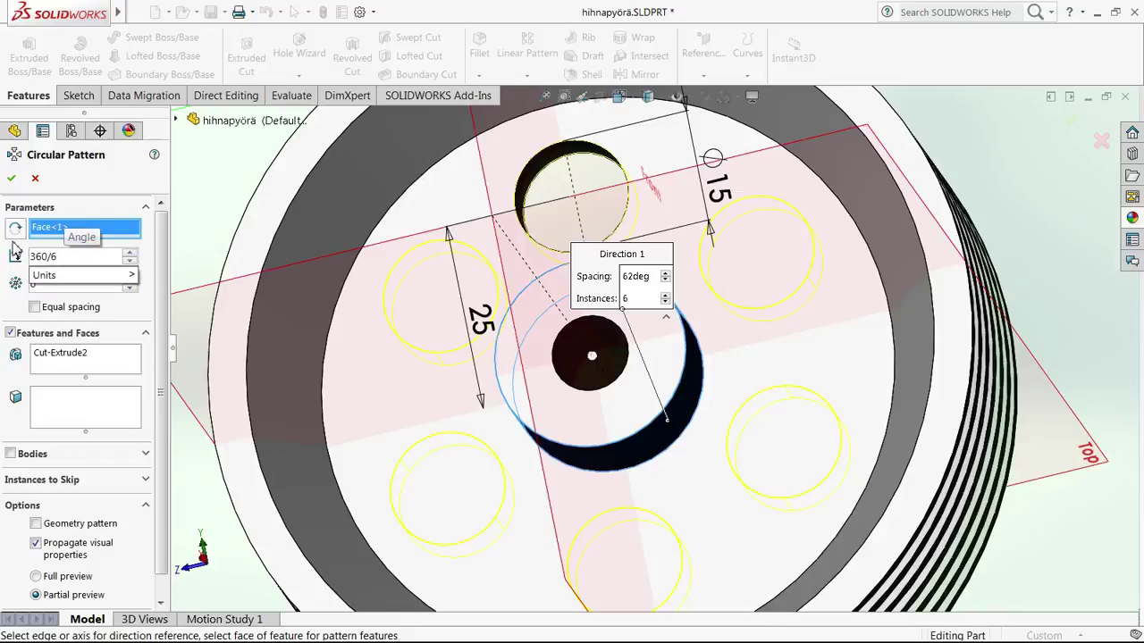
{"action": "left_click", "coordinate": [114, 314]}
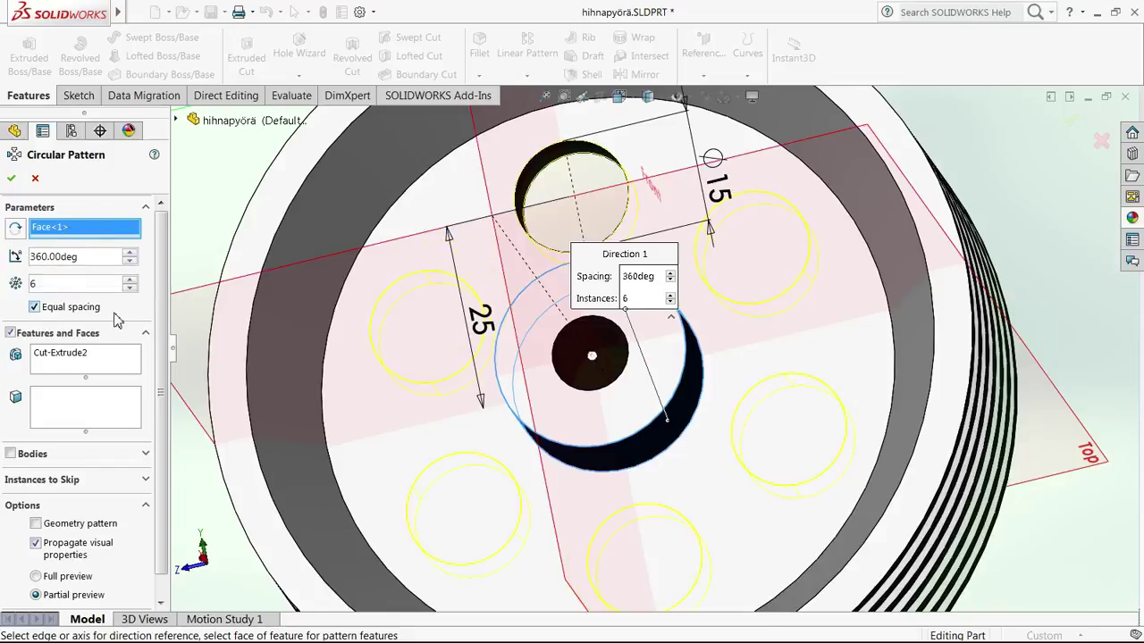
{"action": "double_click", "coordinate": [48, 256]}
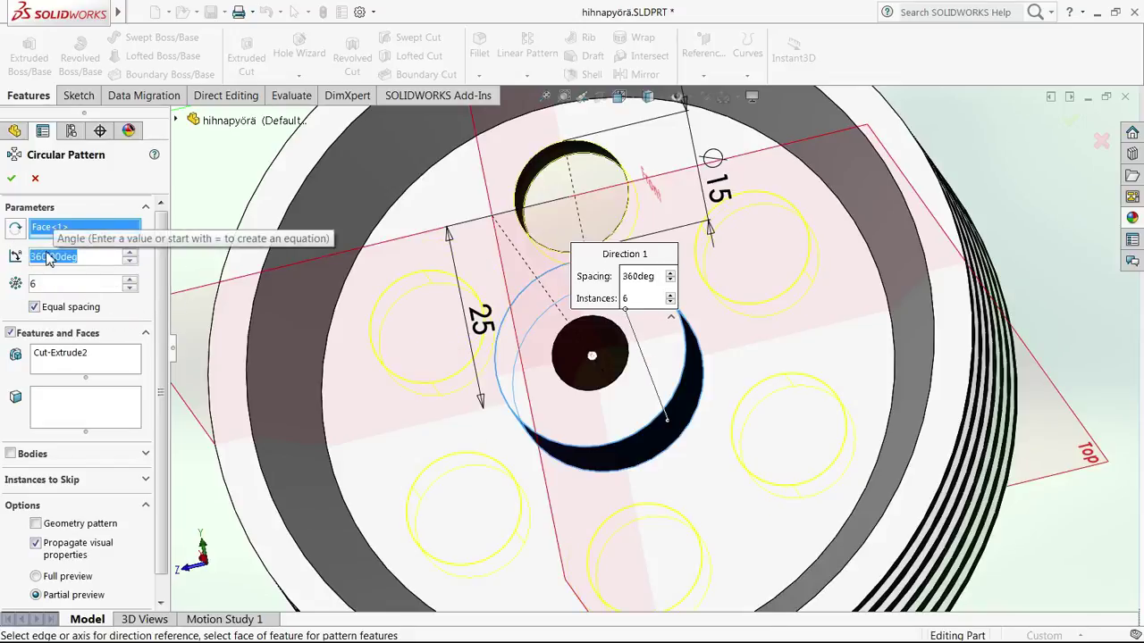
{"action": "left_click", "coordinate": [50, 308]}
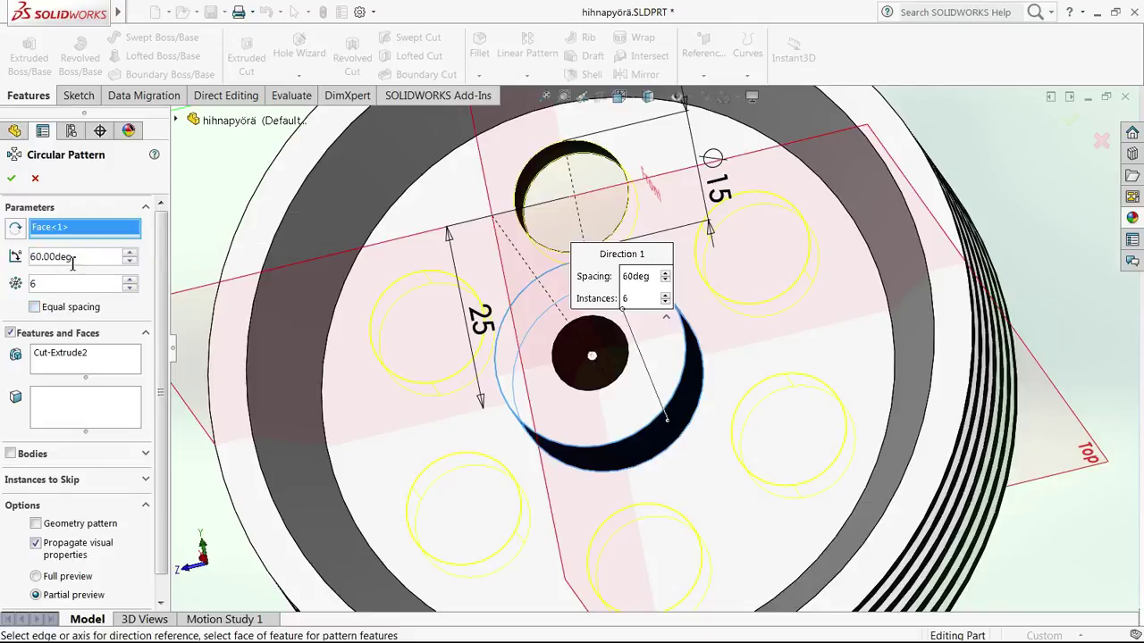
{"action": "left_click_drag", "start_coordinate": [73, 259], "coordinate": [13, 252]}
{"action": "type", "text": "360"}
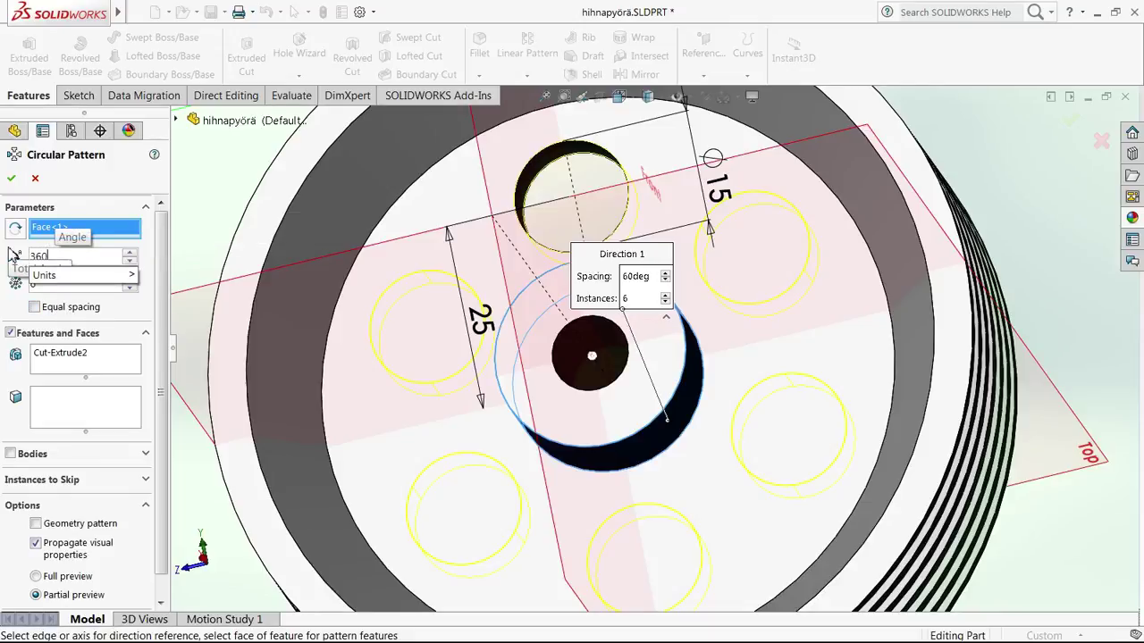
{"action": "type", "text": "/6"}
{"action": "key", "text": "Return"}
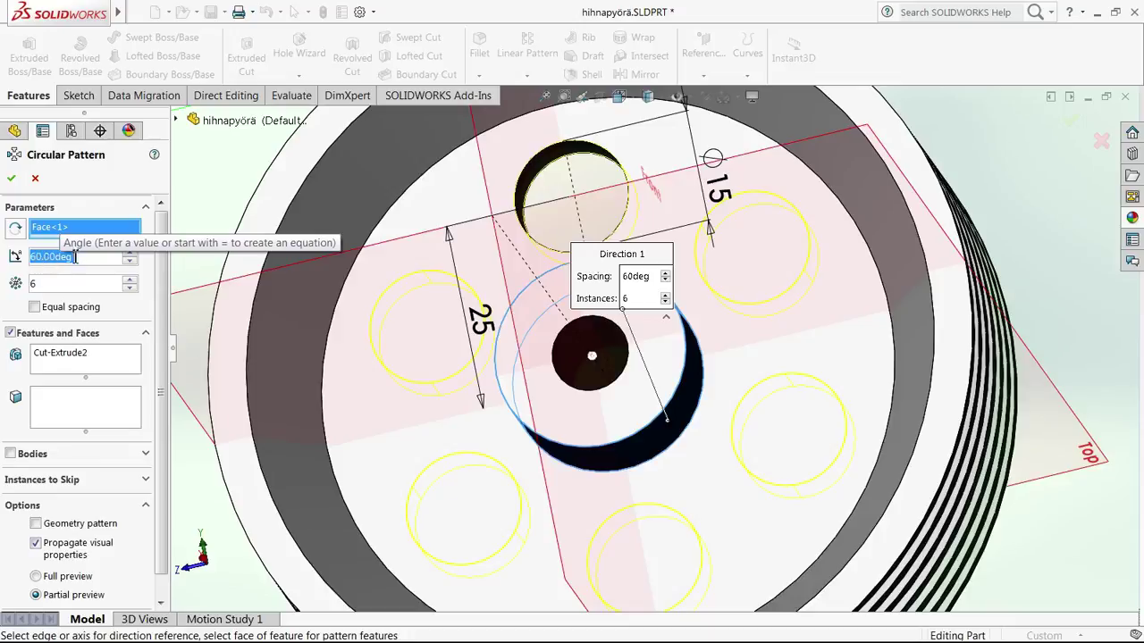
Step: Turn equal spacing back on over 360 degrees and accept the six-hole circular pattern
{"action": "left_click", "coordinate": [60, 309]}
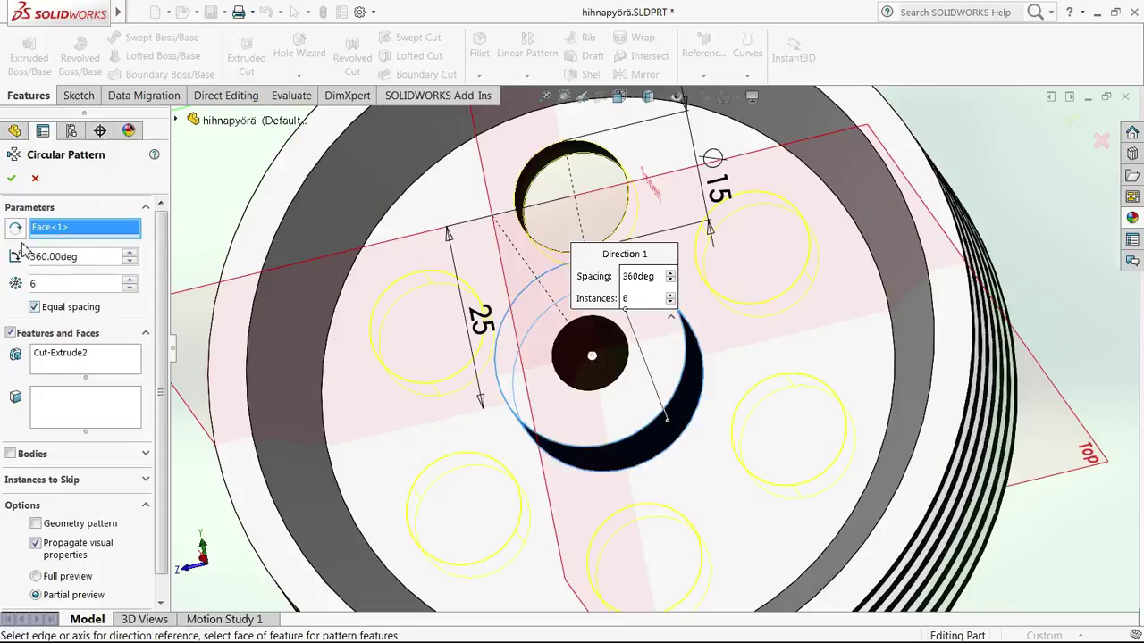
{"action": "left_click", "coordinate": [12, 178]}
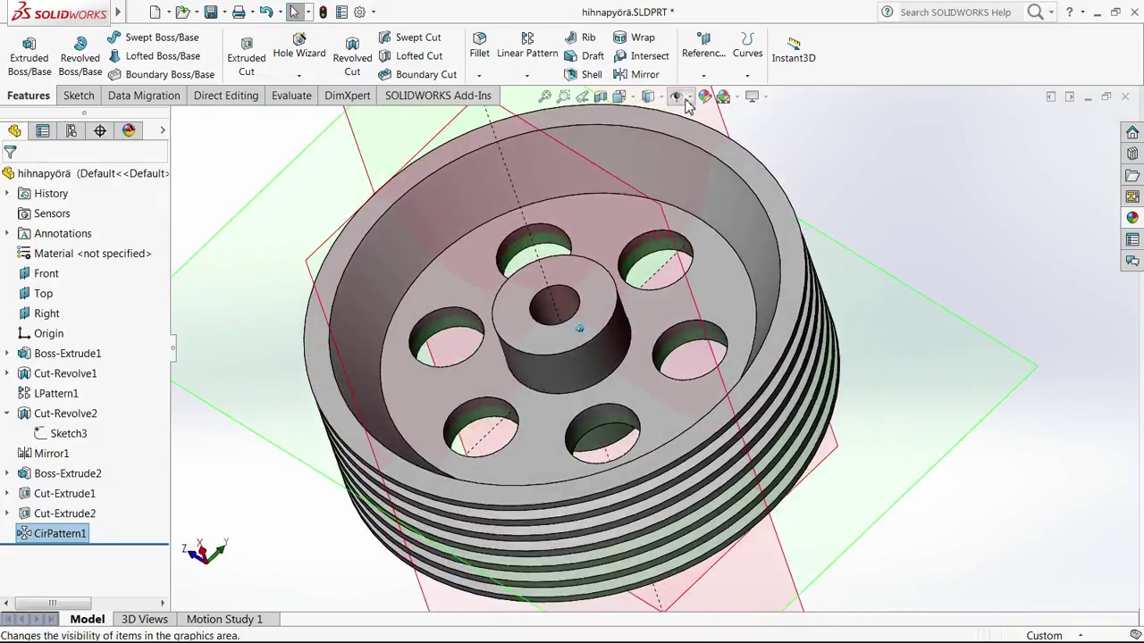
Step: Hide the reference planes and save the part
{"action": "left_click", "coordinate": [679, 97]}
{"action": "left_click", "coordinate": [687, 114]}
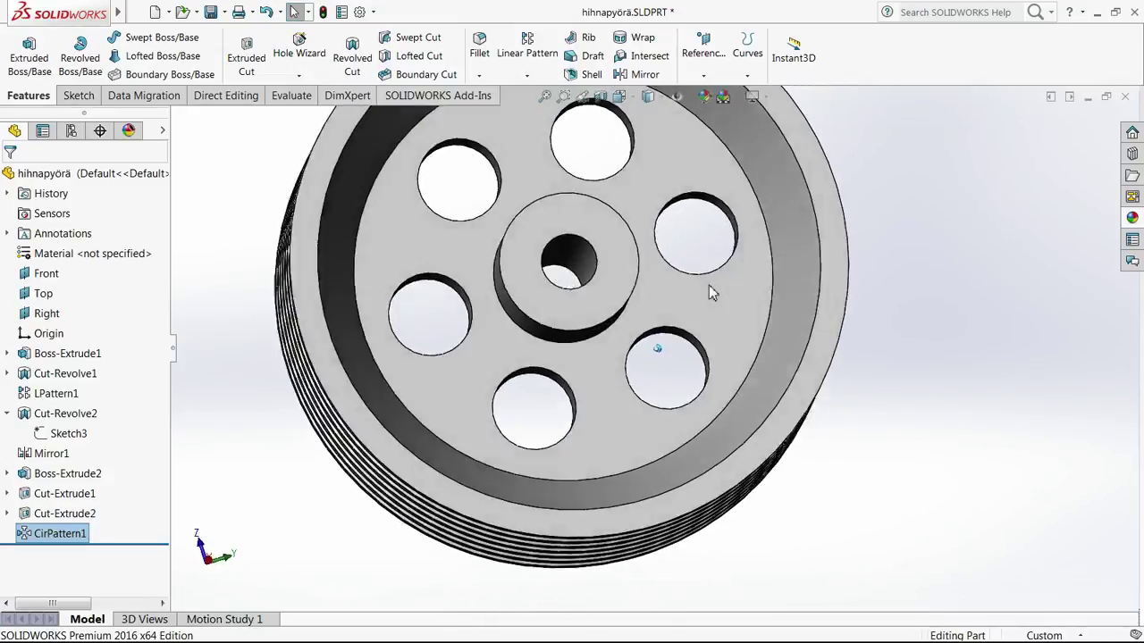
{"action": "middle_click_drag", "start_coordinate": [708, 285], "coordinate": [659, 261]}
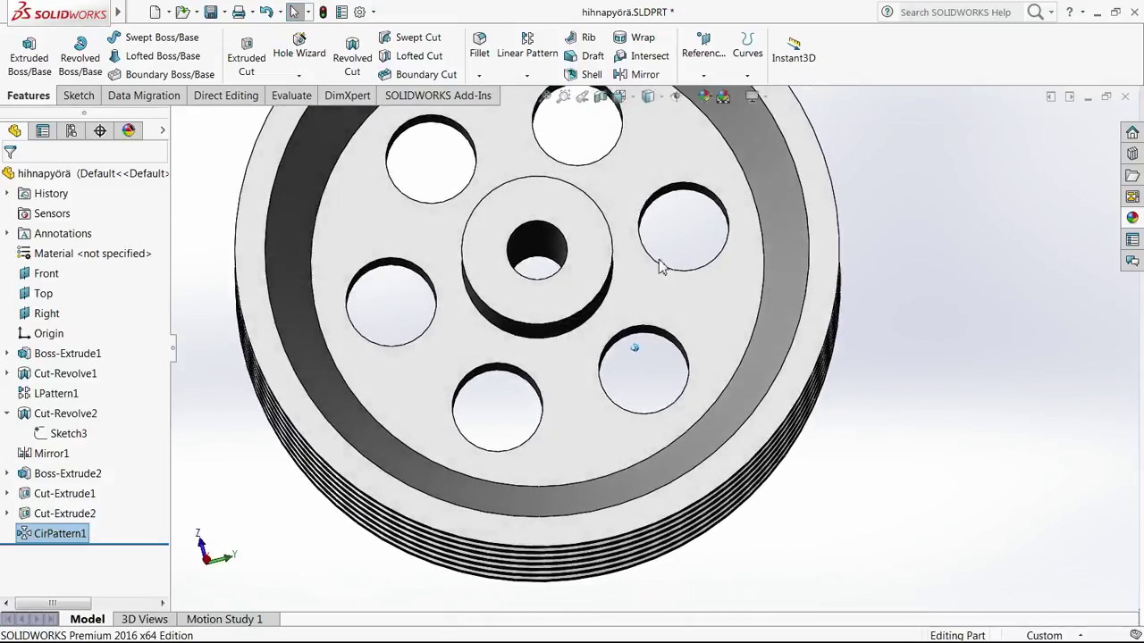
{"action": "left_click", "coordinate": [210, 13]}
Step: Start an extruded-cut sketch on the hub's end face and show the reference planes
{"action": "left_click", "coordinate": [247, 59]}
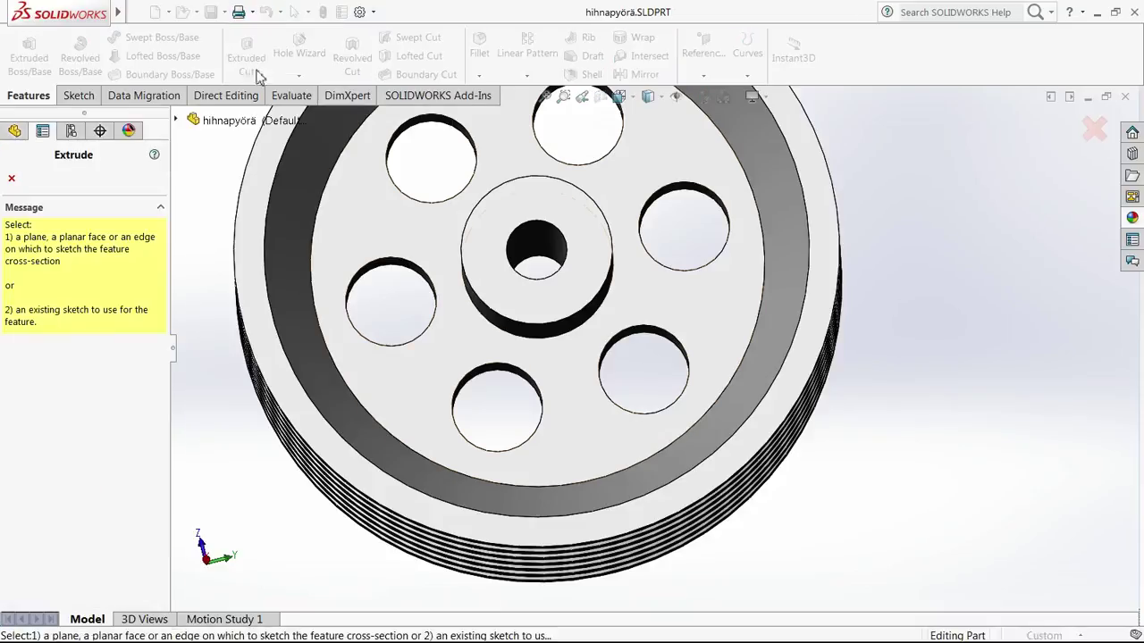
{"action": "left_click", "coordinate": [567, 300]}
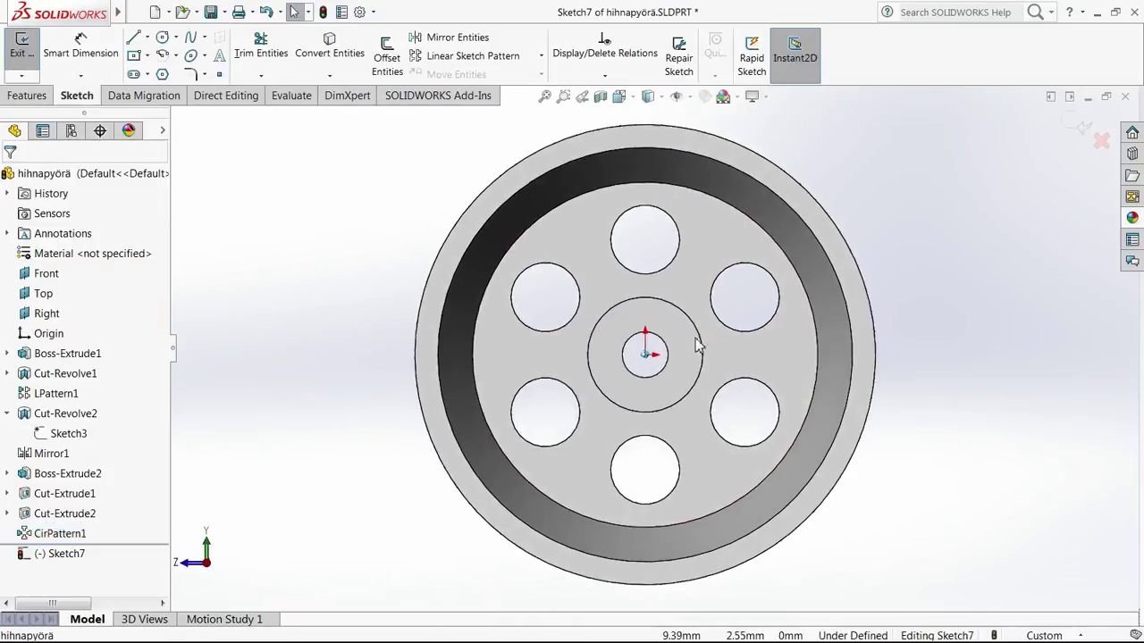
{"action": "scroll", "coordinate": [687, 327], "scroll_direction": "down", "scroll_amount": 6}
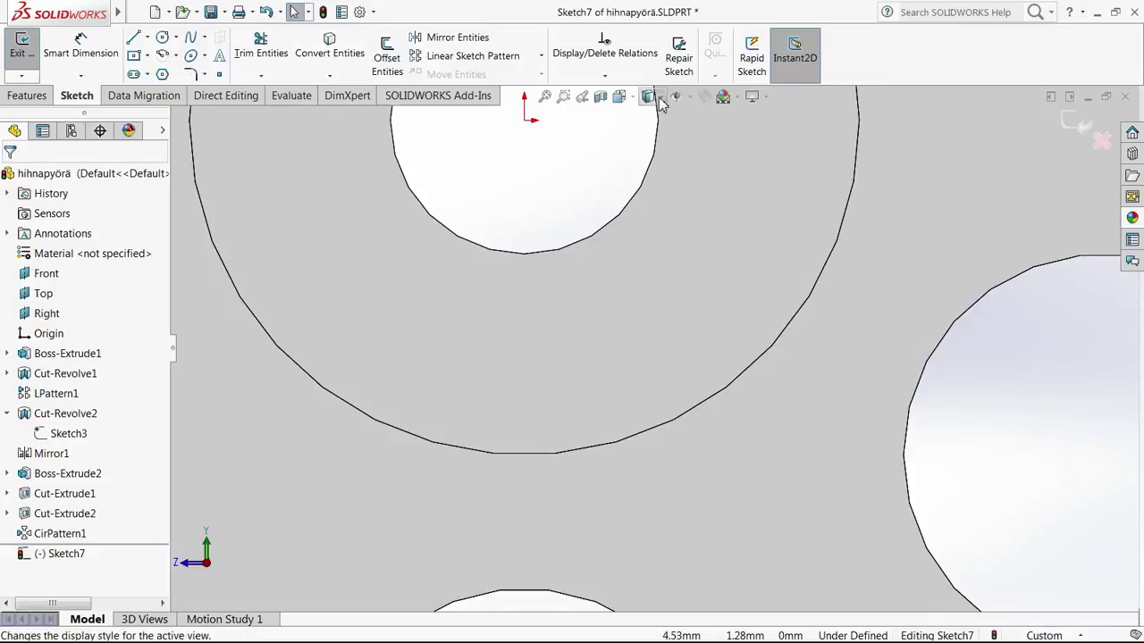
{"action": "left_click", "coordinate": [676, 97]}
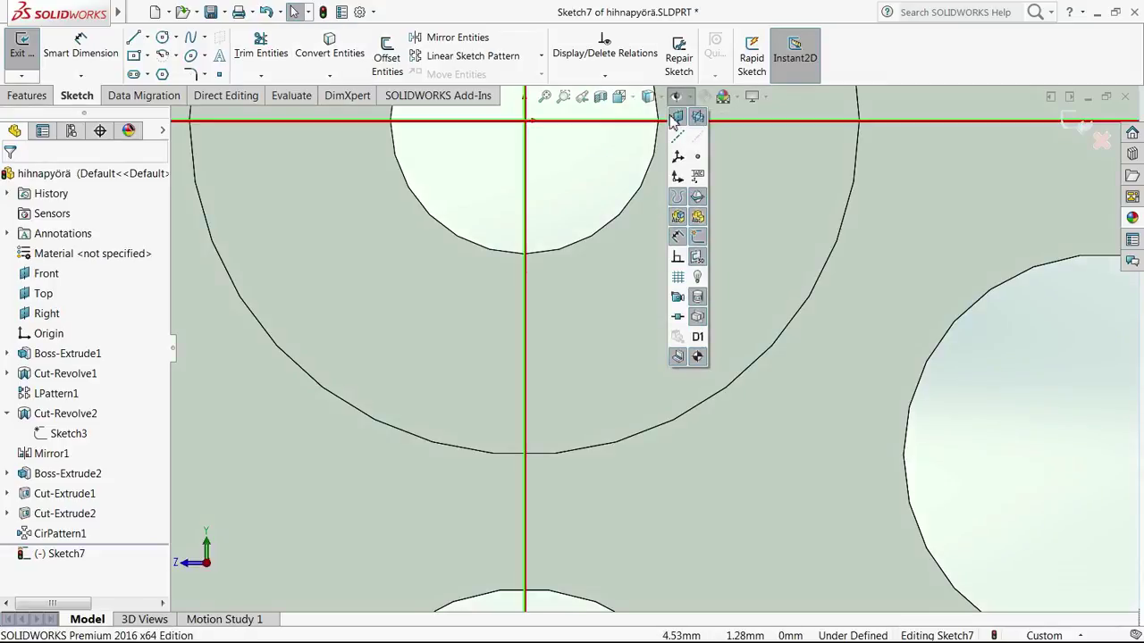
{"action": "left_click", "coordinate": [872, 380]}
{"action": "scroll", "coordinate": [872, 380], "scroll_direction": "up", "scroll_amount": 8}
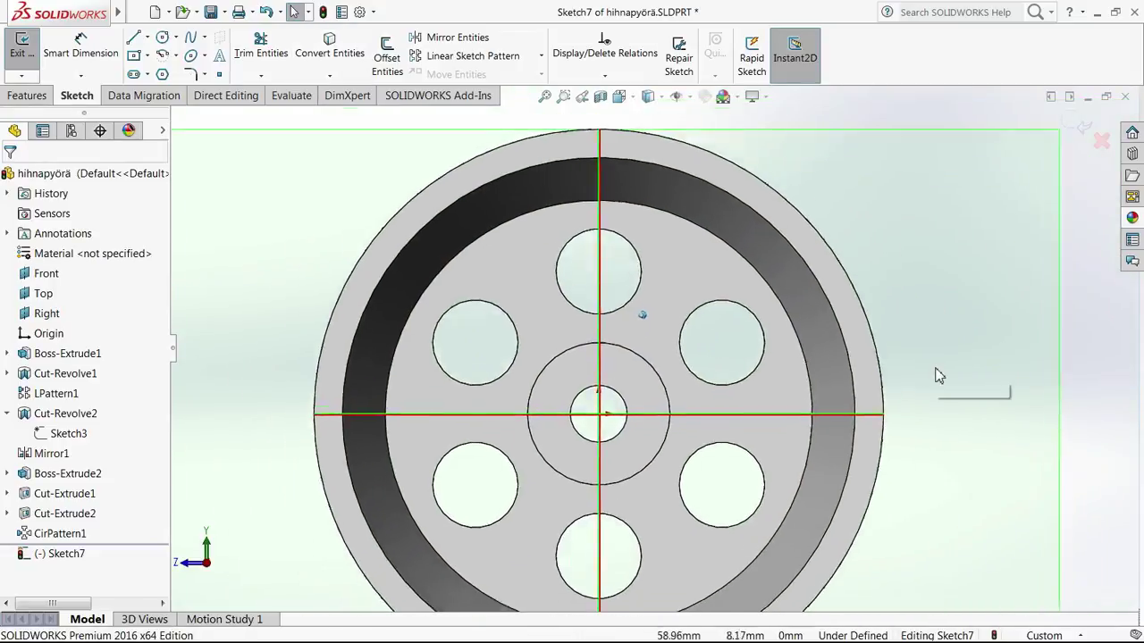
{"action": "scroll", "coordinate": [934, 368], "scroll_direction": "down", "scroll_amount": 6}
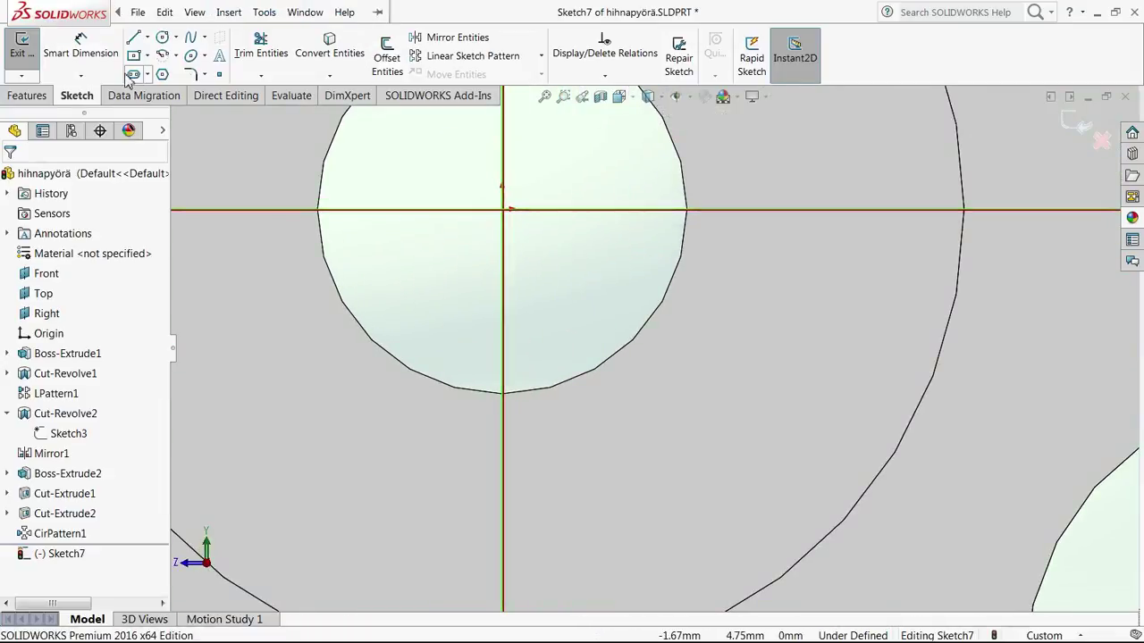
Step: Sketch a corner rectangle about 6.15 mm wide across the lower edge of the shaft bore
{"action": "left_click", "coordinate": [149, 55]}
{"action": "left_click", "coordinate": [175, 77]}
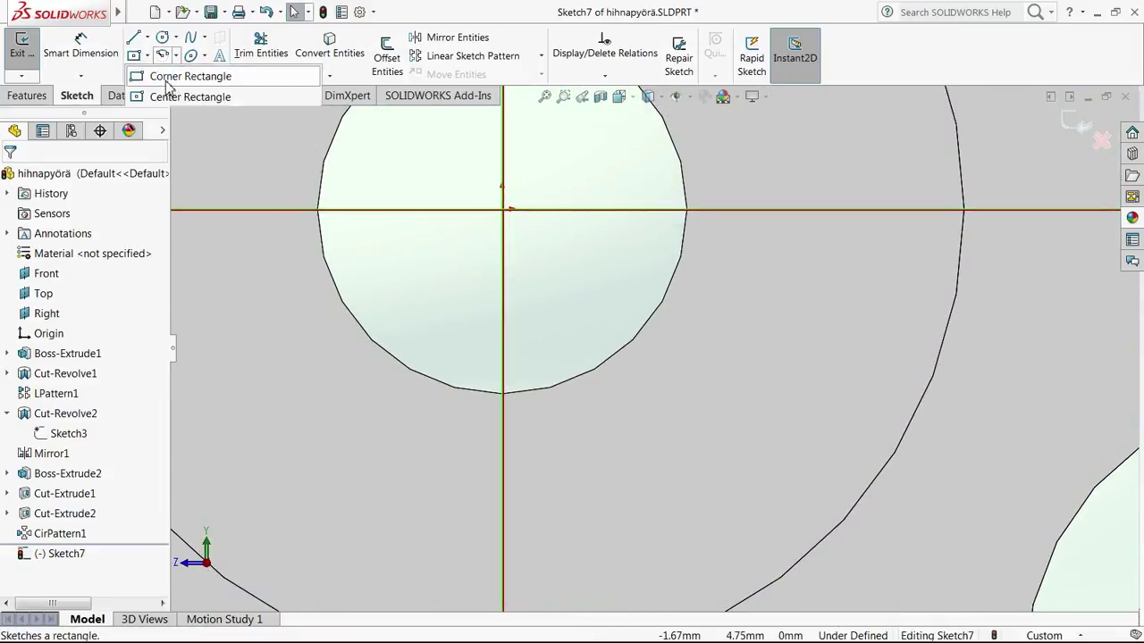
{"action": "left_click", "coordinate": [393, 289]}
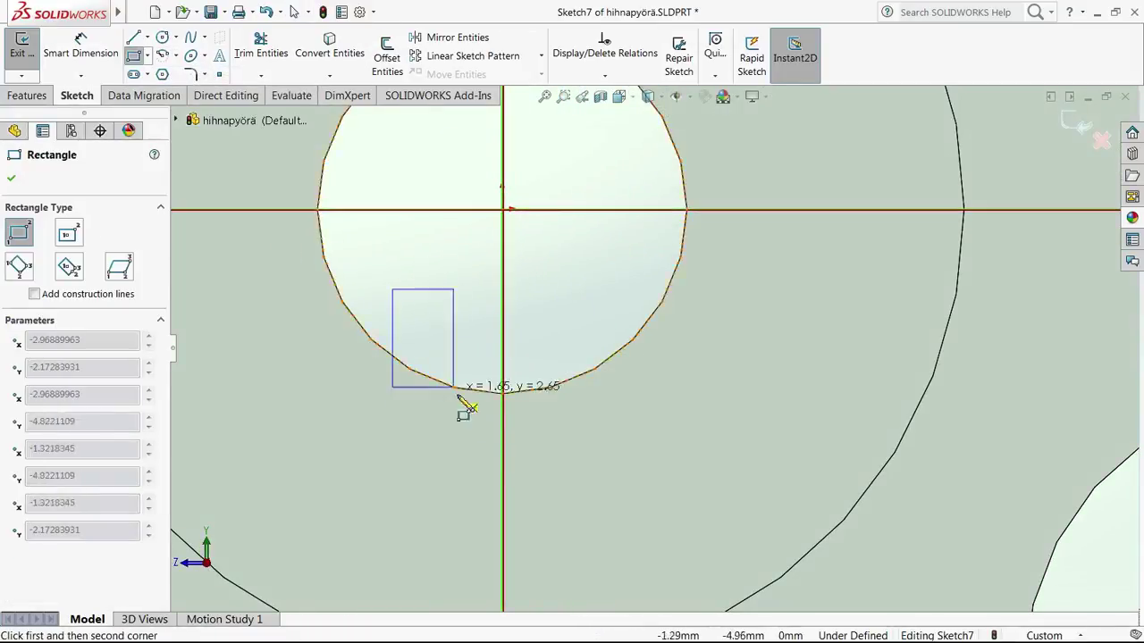
{"action": "left_click", "coordinate": [620, 462]}
{"action": "key", "text": "Escape"}
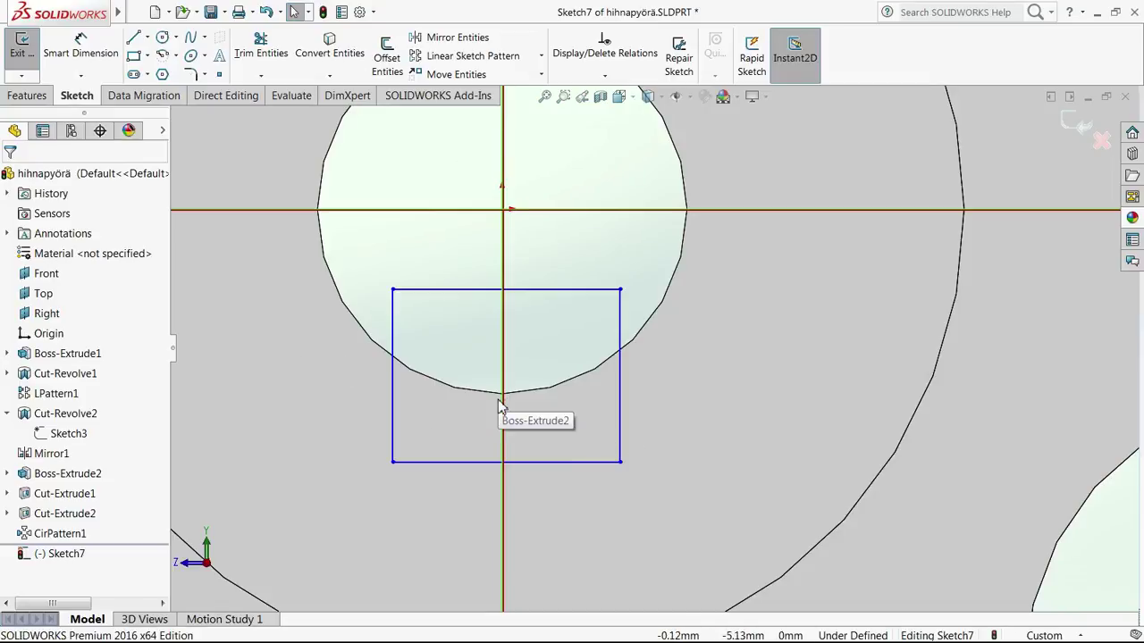
Step: Make the midpoint of the rectangle's lower line coincident with the Front plane
{"action": "left_click", "coordinate": [569, 464]}
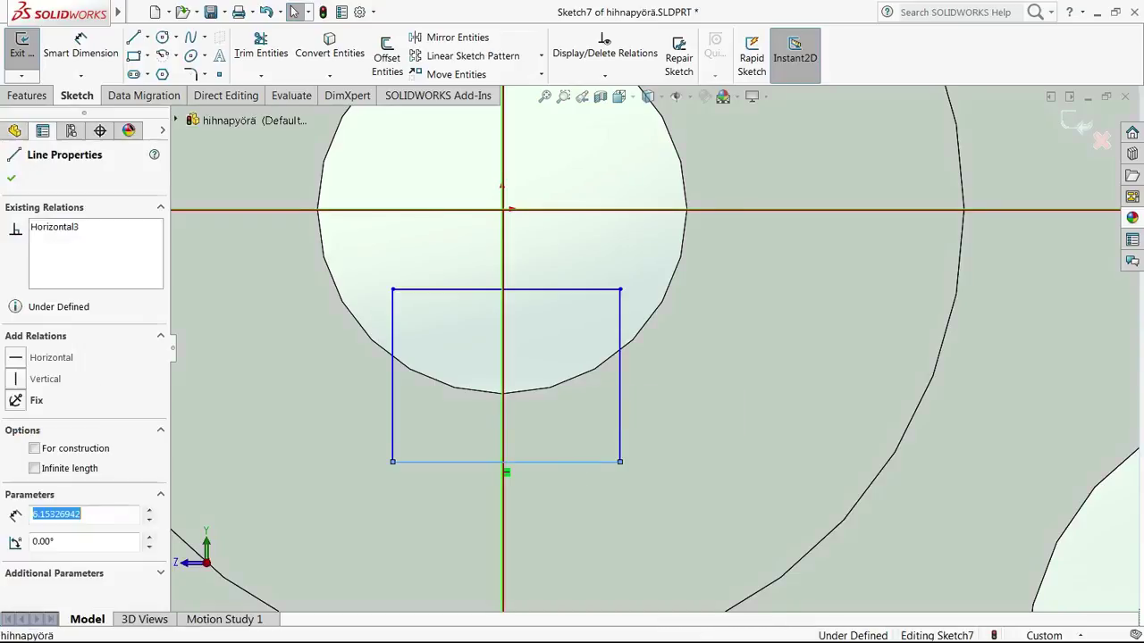
{"action": "right_click", "coordinate": [572, 470]}
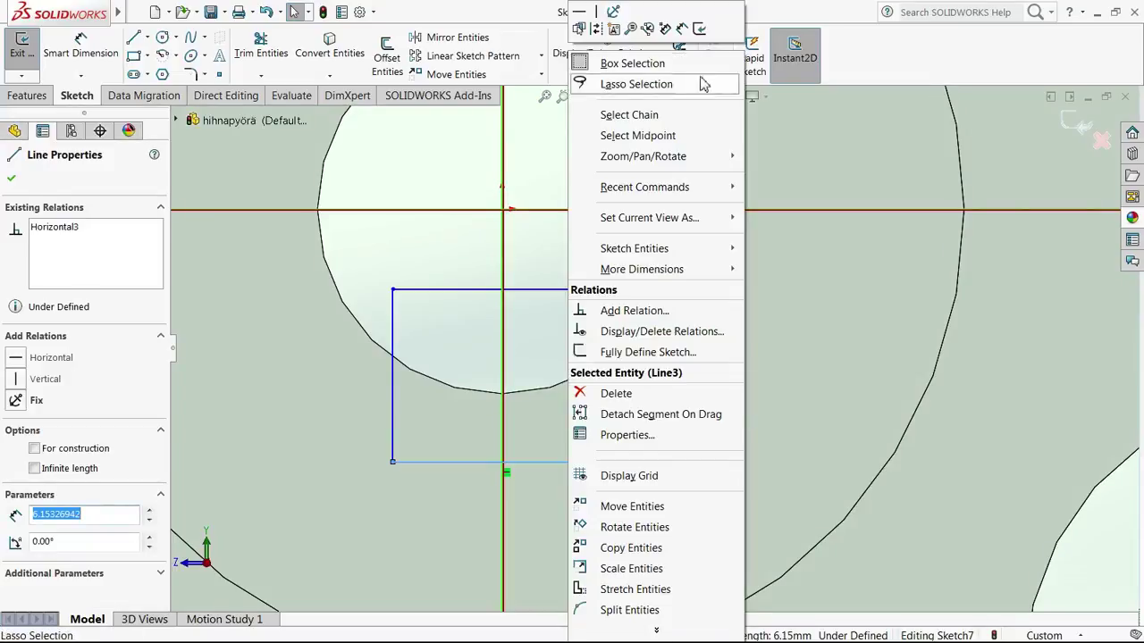
{"action": "left_click", "coordinate": [645, 136]}
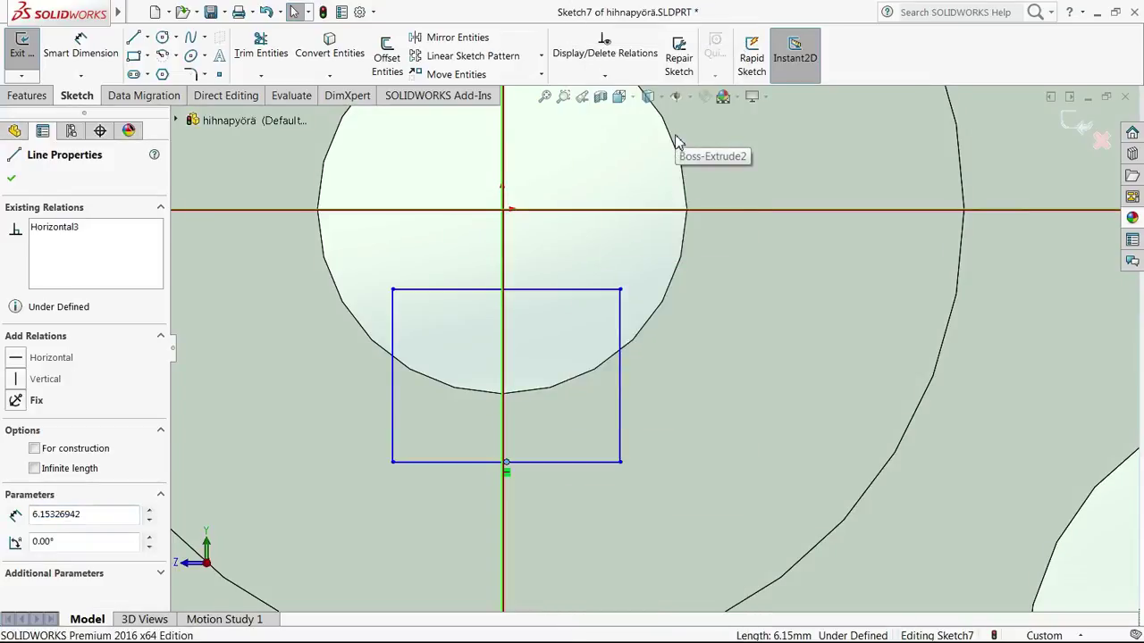
{"action": "left_click", "coordinate": [504, 340], "text": "ctrl"}
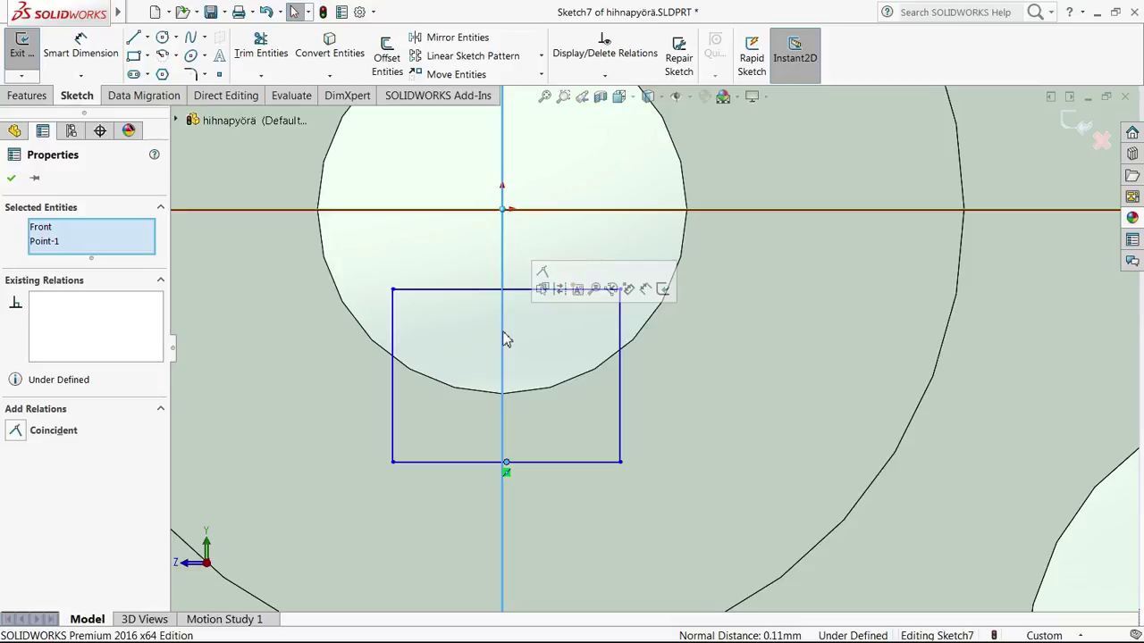
{"action": "left_click", "coordinate": [16, 430]}
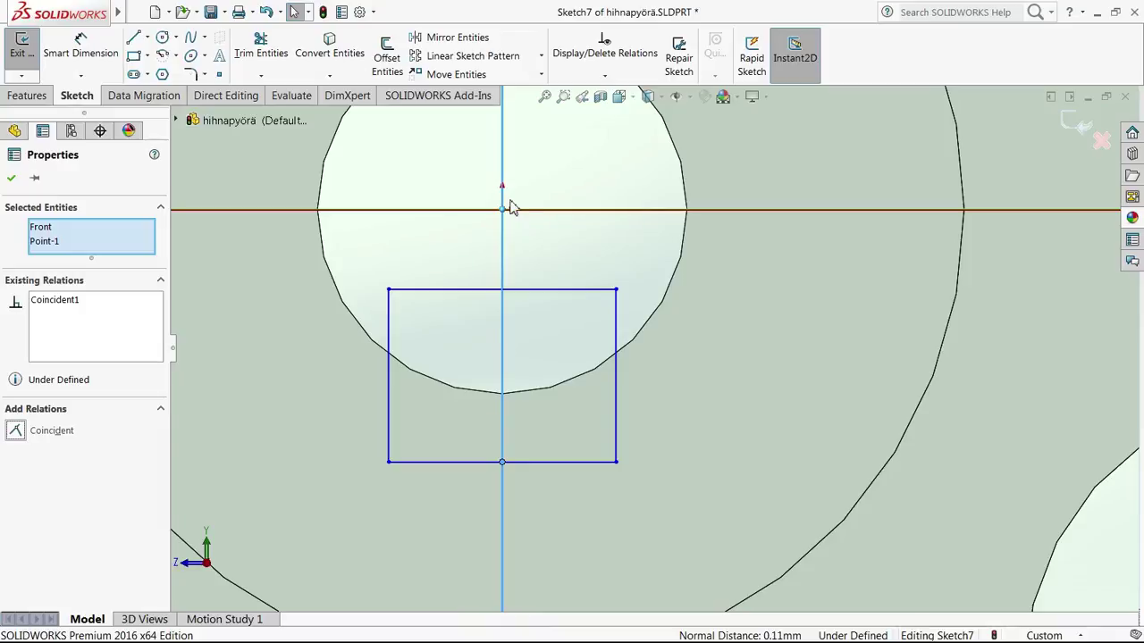
{"action": "left_click", "coordinate": [14, 178]}
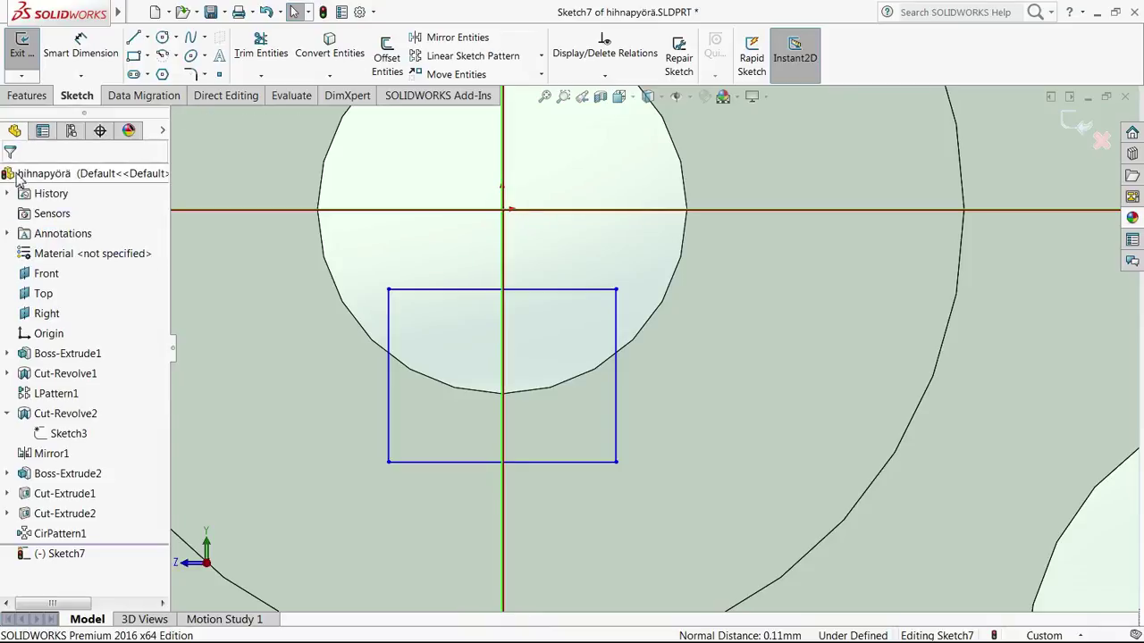
Step: Dimension the rectangle's lower line and set its width to 4 mm
{"action": "left_click", "coordinate": [81, 47]}
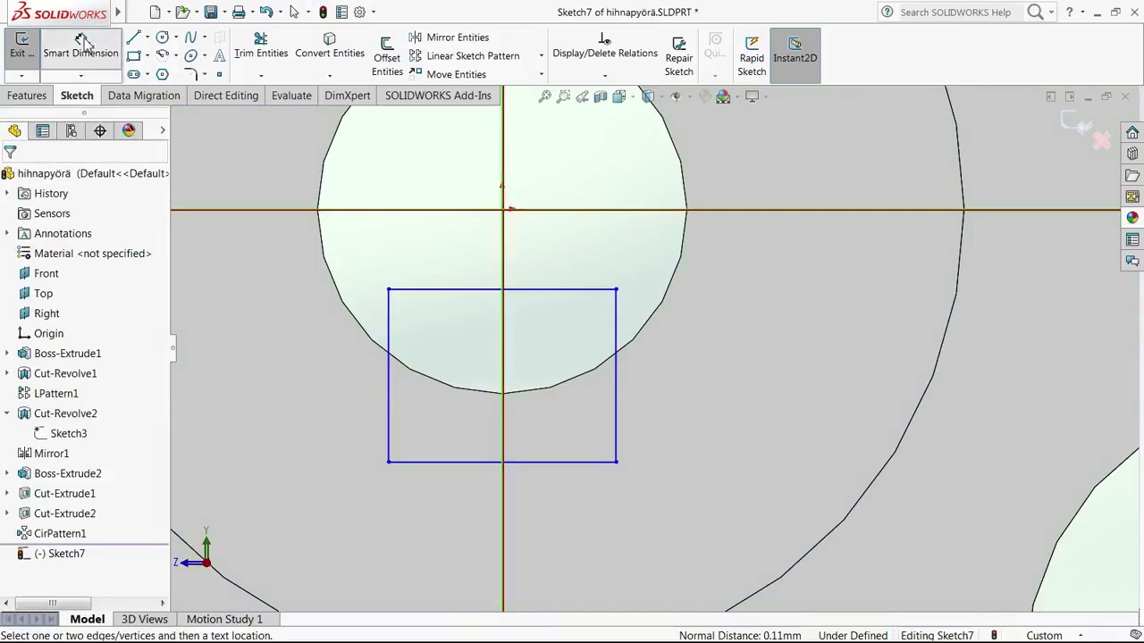
{"action": "left_click", "coordinate": [536, 463]}
{"action": "left_click", "coordinate": [529, 555]}
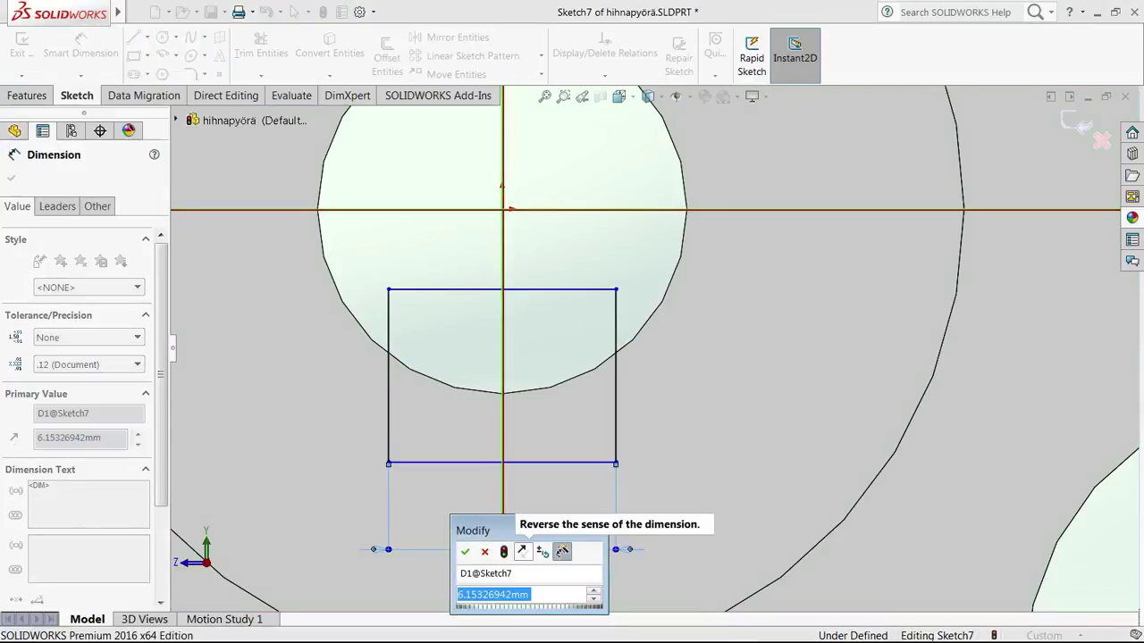
{"action": "type", "text": "4"}
{"action": "key", "text": "Return"}
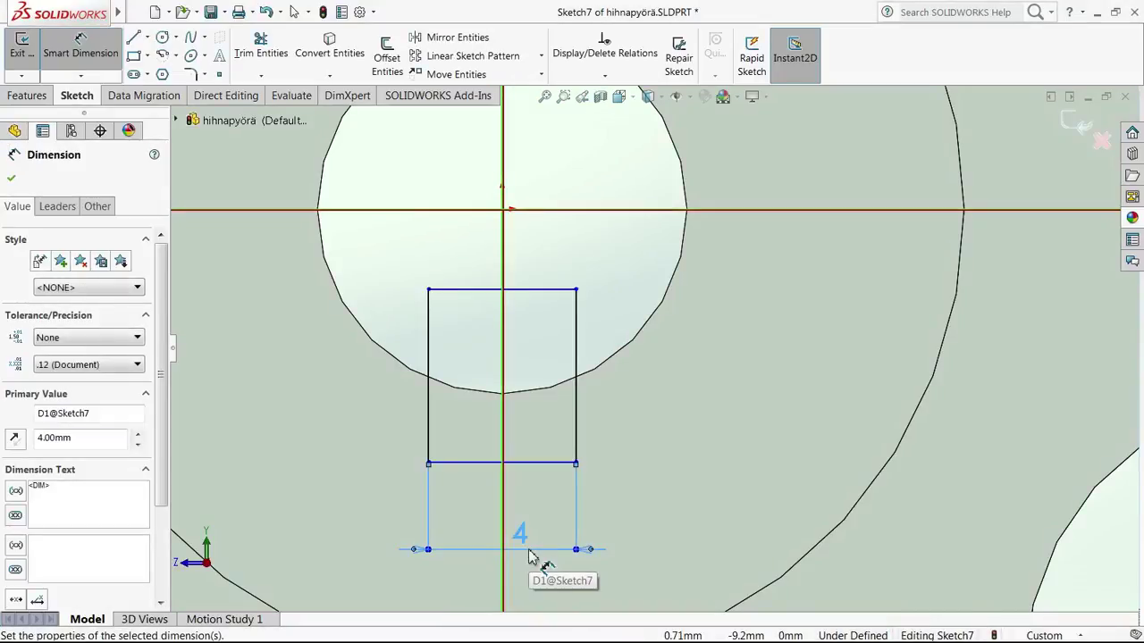
{"action": "left_click", "coordinate": [11, 180]}
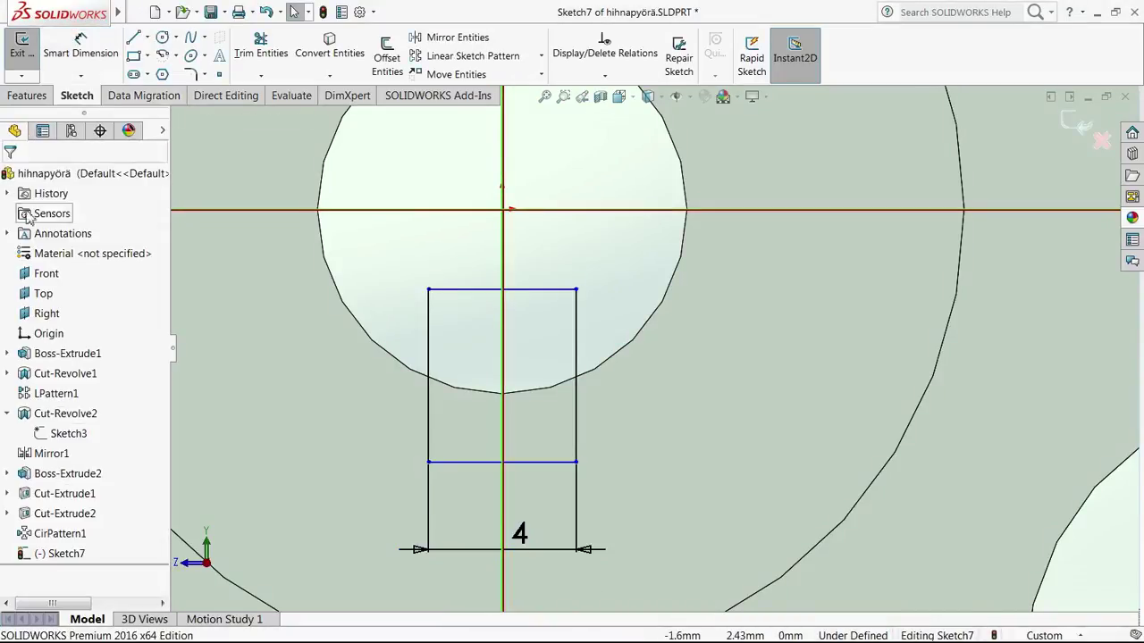
Step: Add a vertical dimension between the rectangle's lower line and the bore circle
{"action": "left_click", "coordinate": [84, 50]}
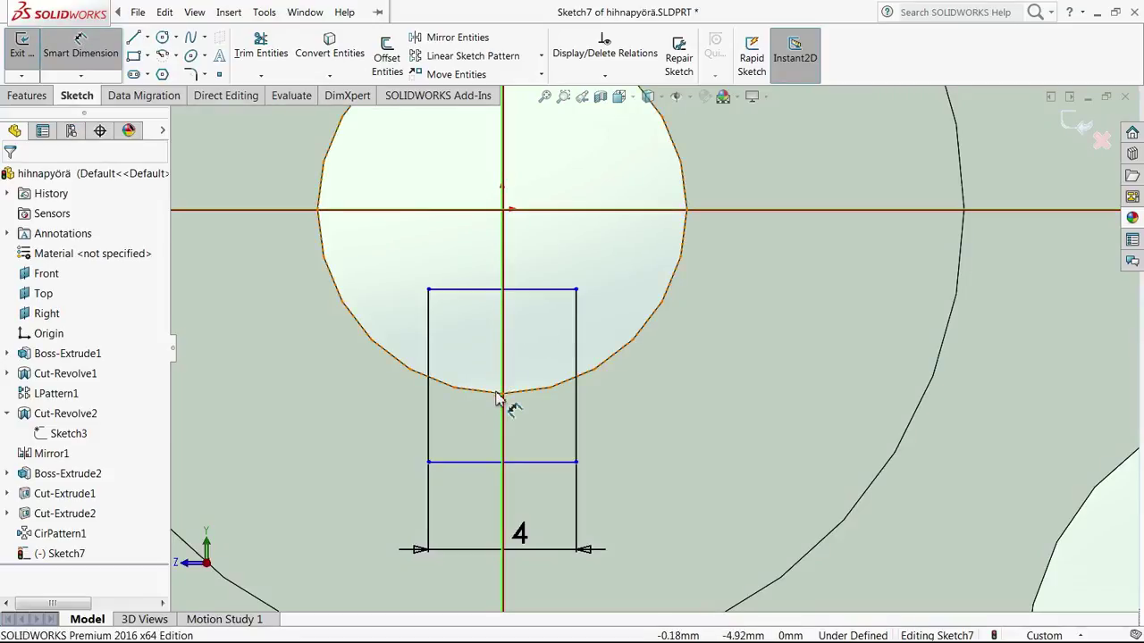
{"action": "left_click", "coordinate": [526, 464]}
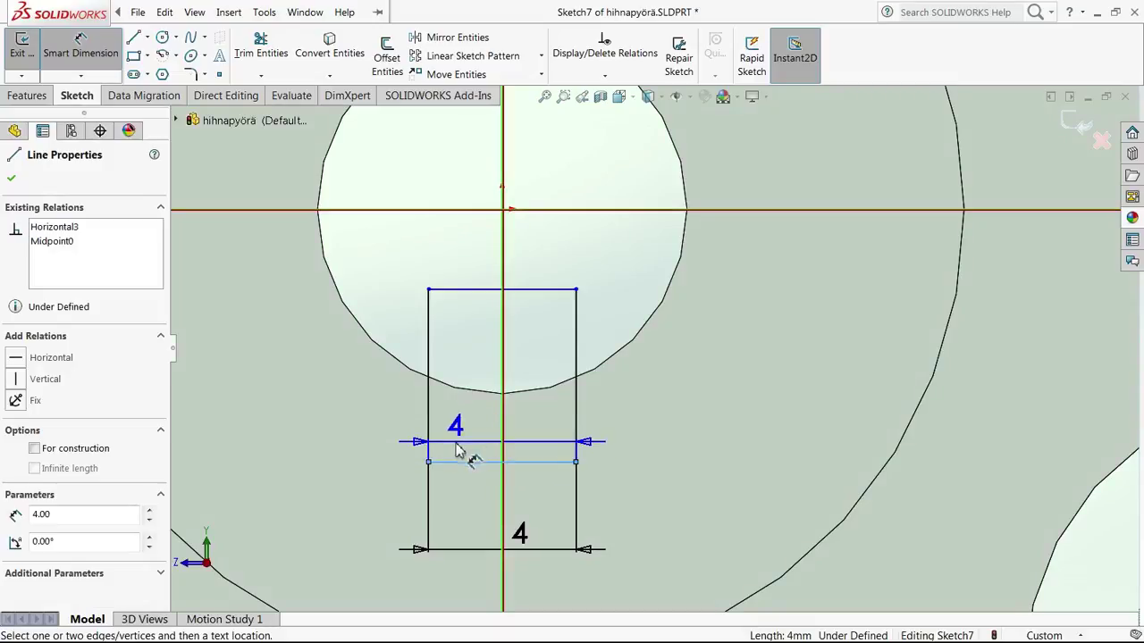
{"action": "left_click", "coordinate": [497, 398]}
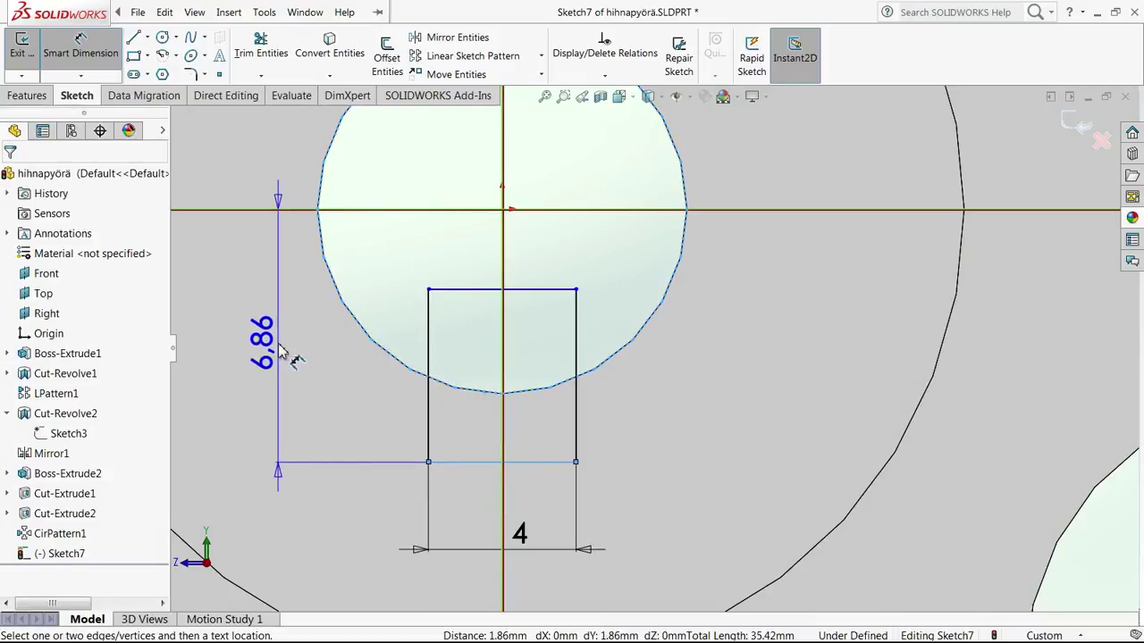
{"action": "left_click", "coordinate": [287, 354]}
{"action": "key", "text": "Return"}
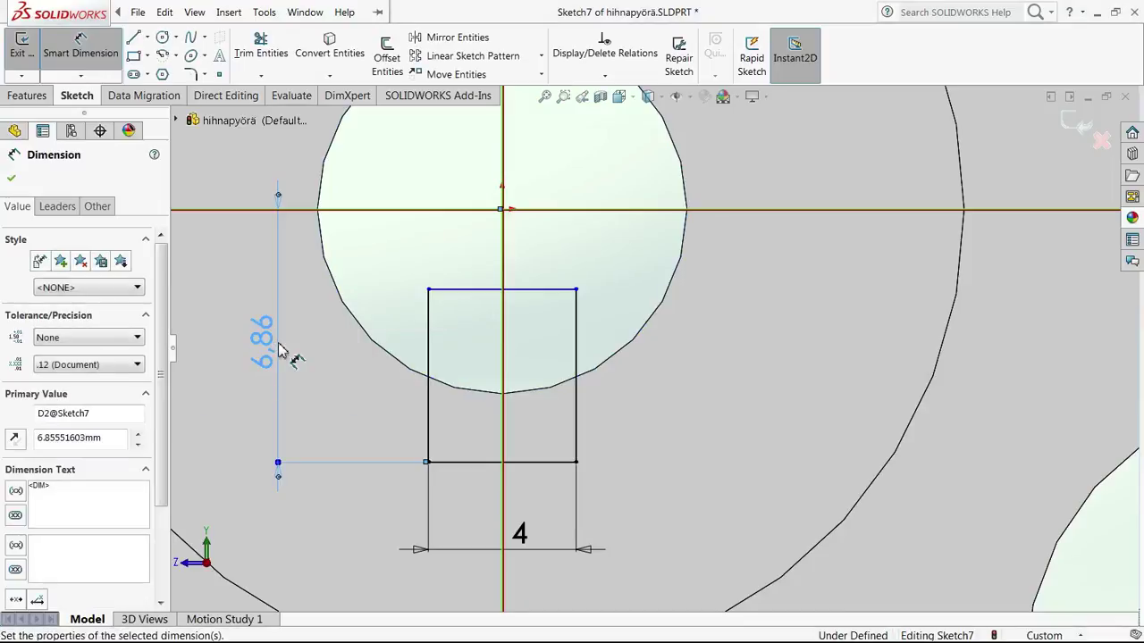
{"action": "key", "text": "Escape"}
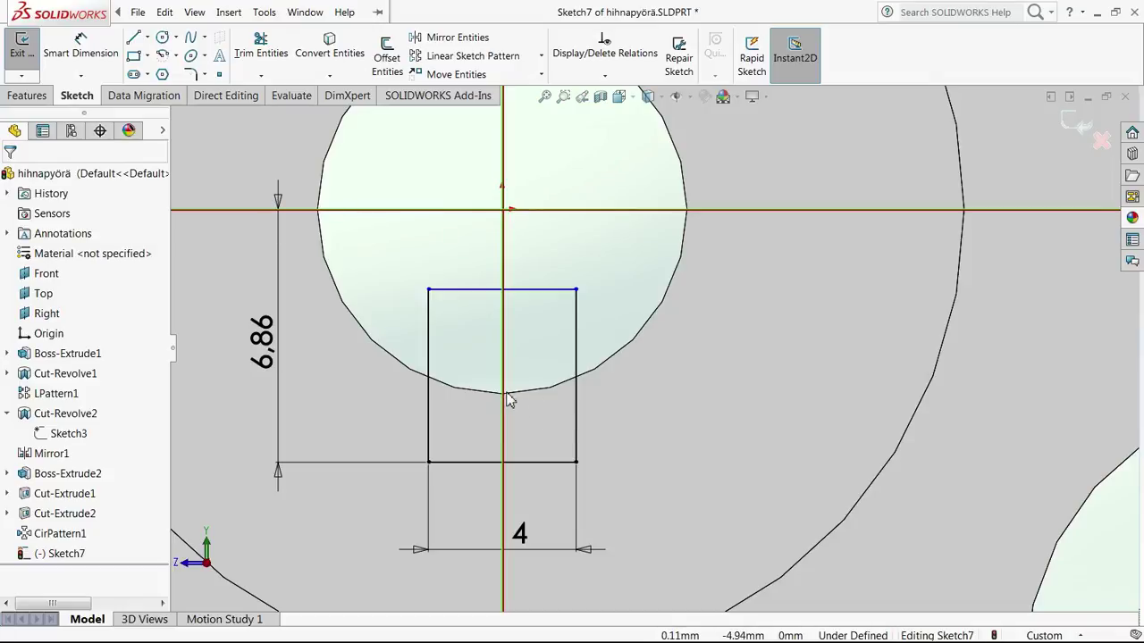
{"action": "double_click", "coordinate": [263, 337]}
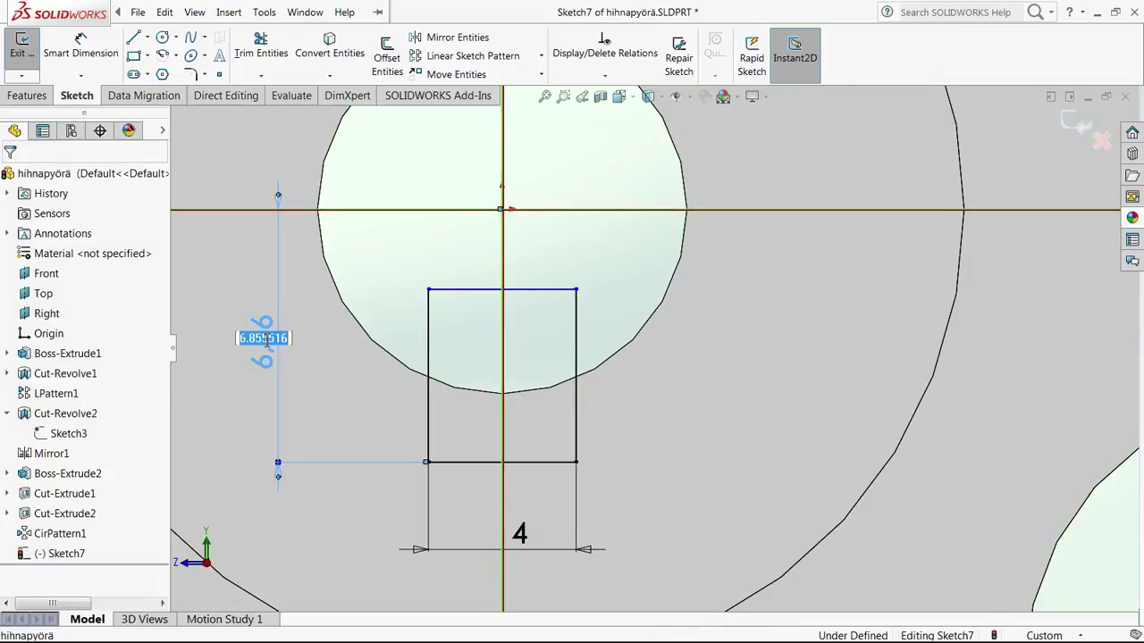
{"action": "left_click", "coordinate": [213, 355]}
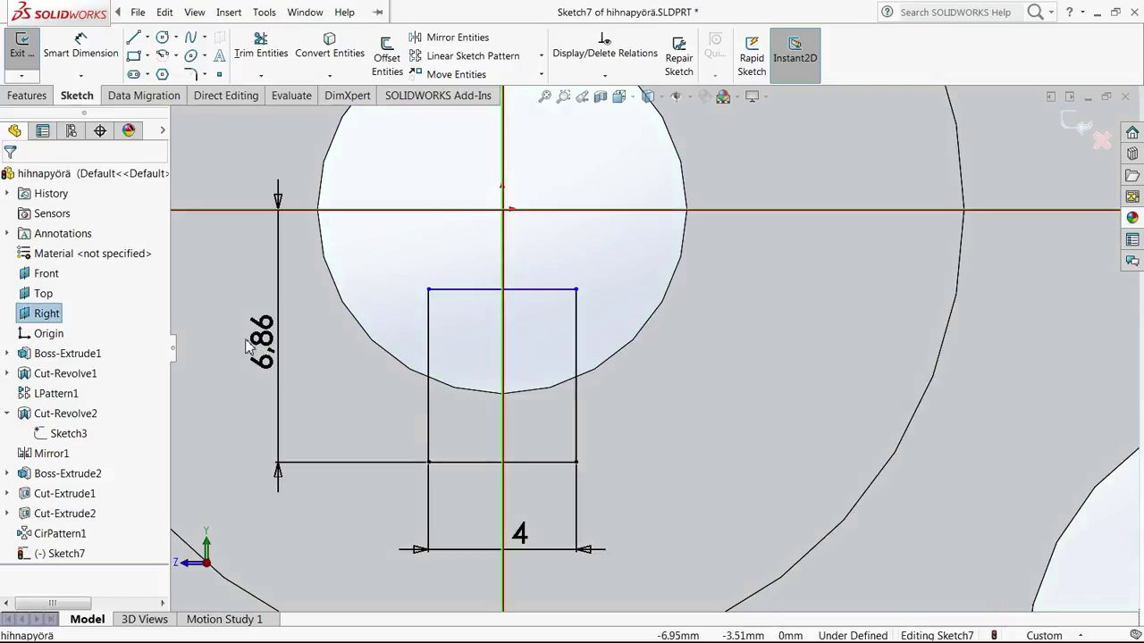
{"action": "left_click", "coordinate": [266, 341]}
{"action": "right_click", "coordinate": [265, 335]}
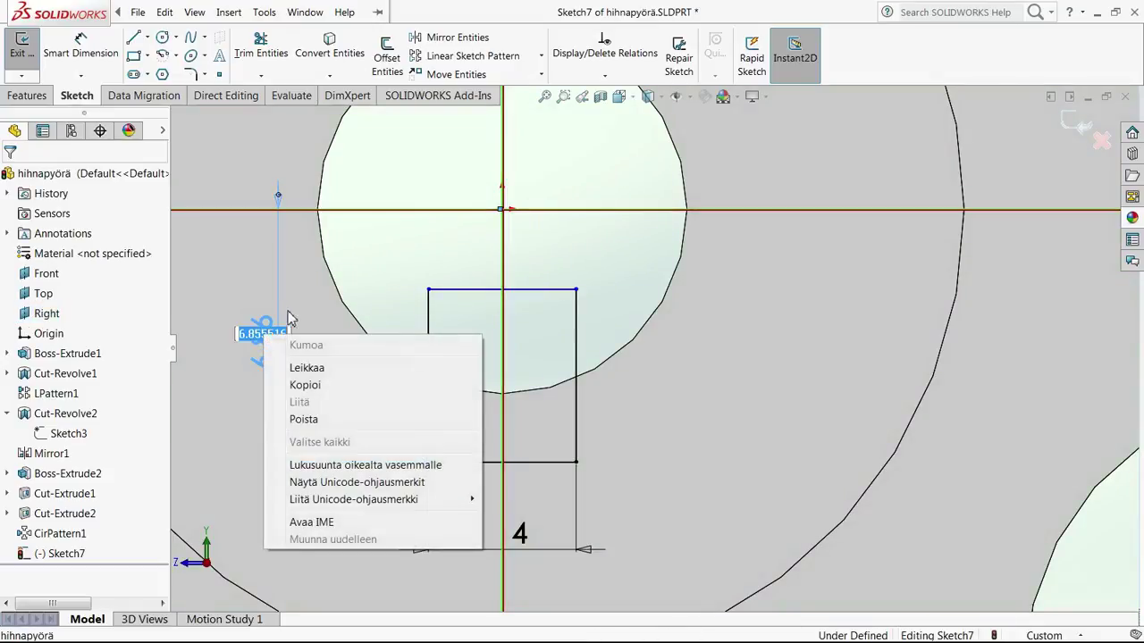
{"action": "left_click", "coordinate": [192, 374]}
{"action": "right_click", "coordinate": [264, 340]}
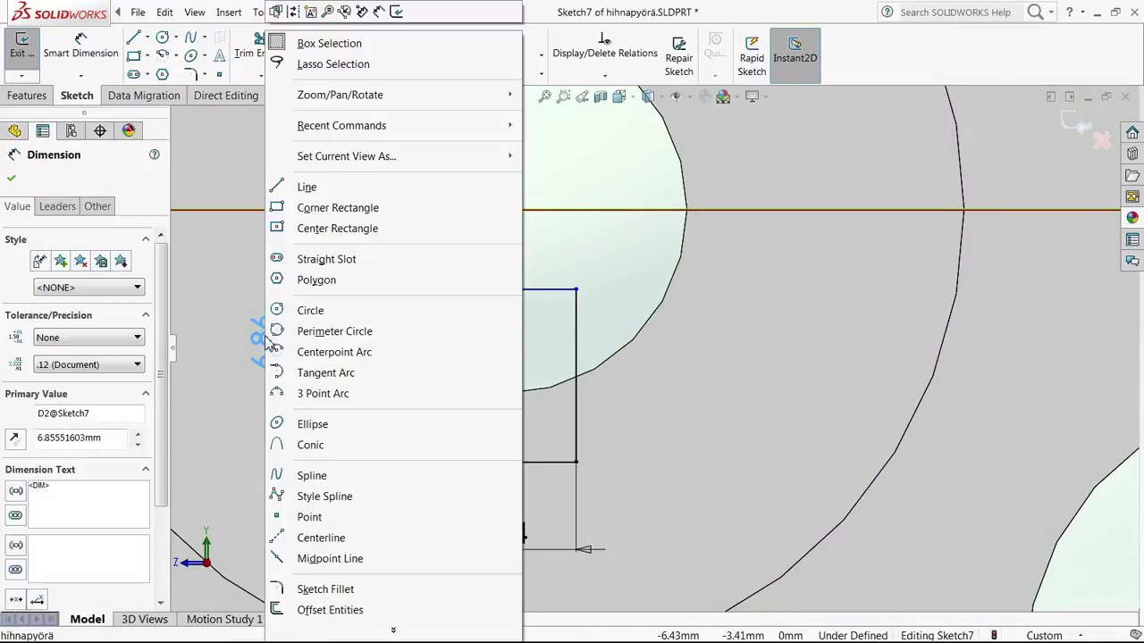
{"action": "key", "text": "Escape"}
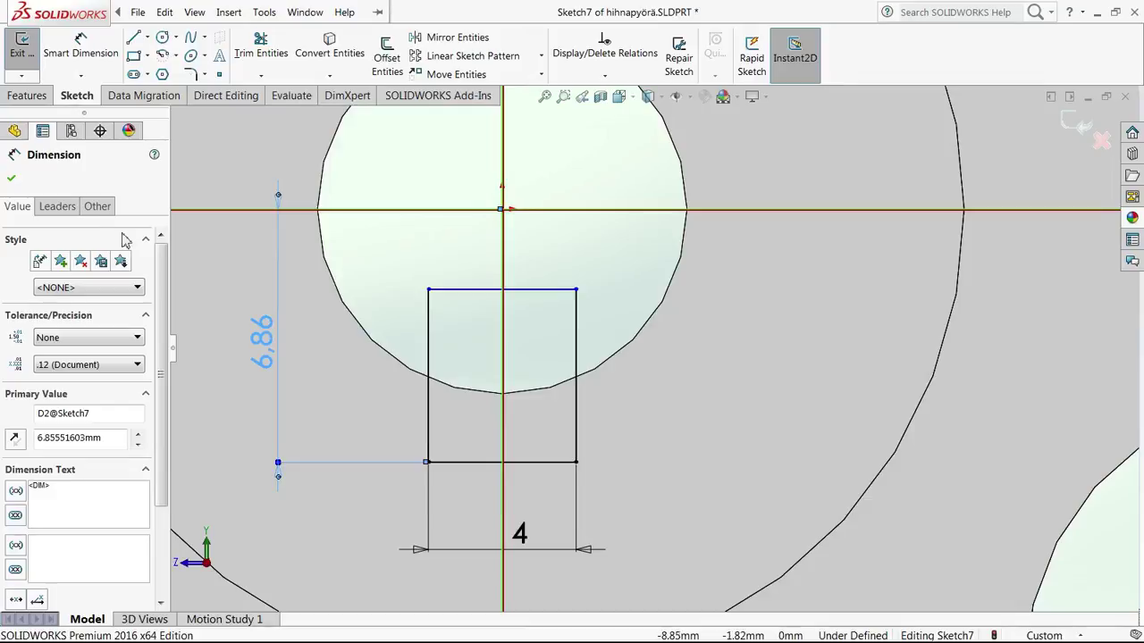
Step: Set the vertical dimension's first arc condition to Min so it measures from the bore's nearest edge
{"action": "left_click", "coordinate": [57, 207]}
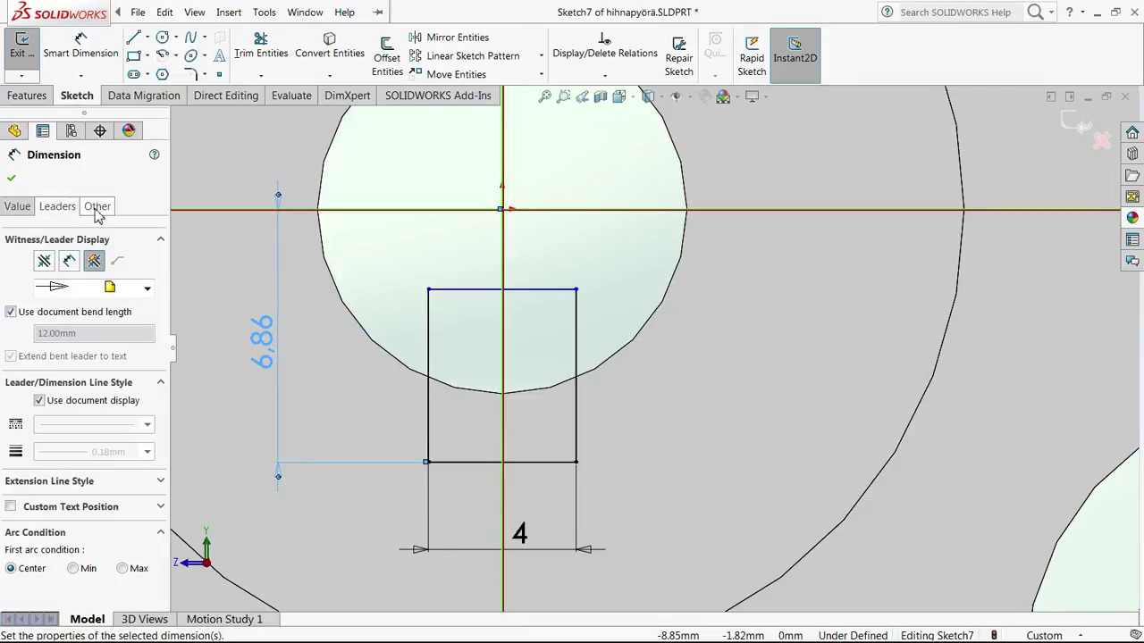
{"action": "left_click", "coordinate": [16, 206]}
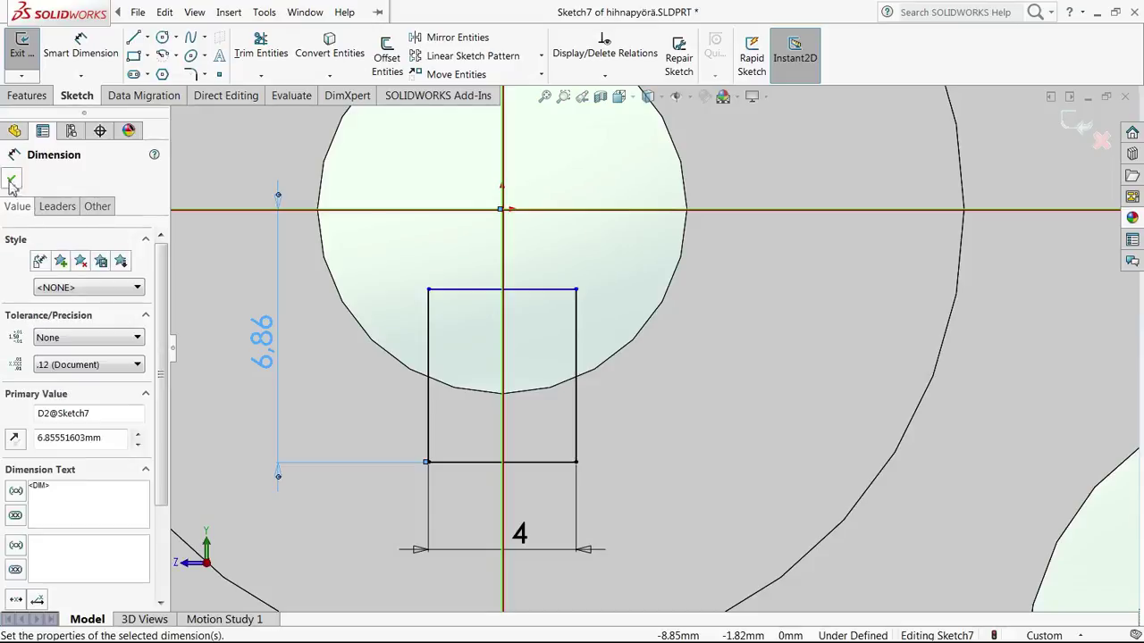
{"action": "left_click", "coordinate": [64, 211]}
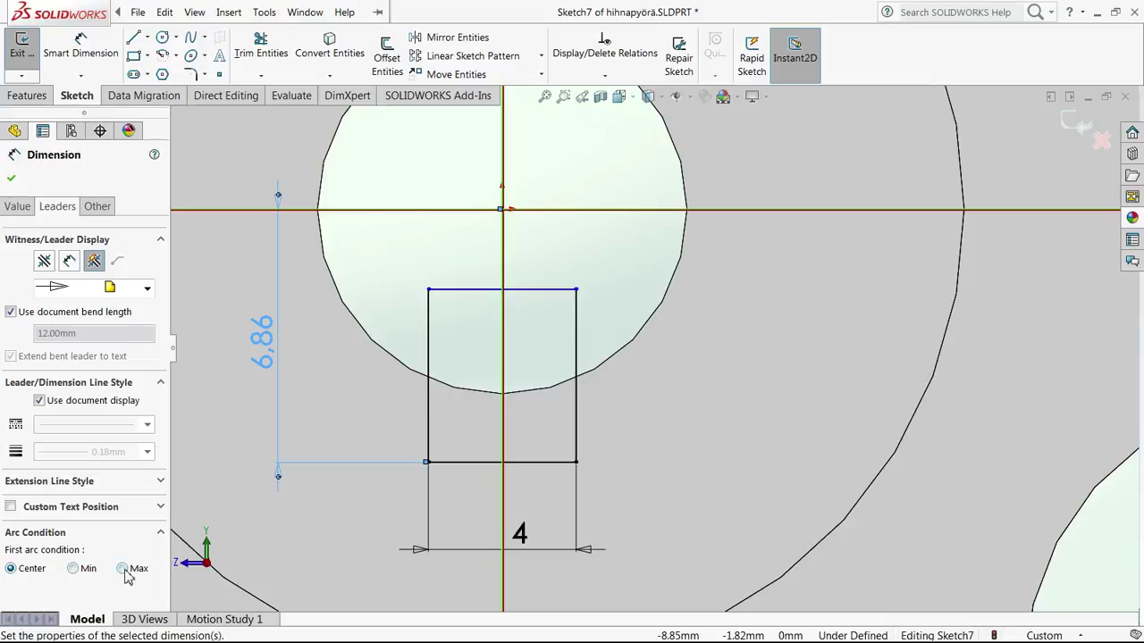
{"action": "left_click", "coordinate": [75, 569]}
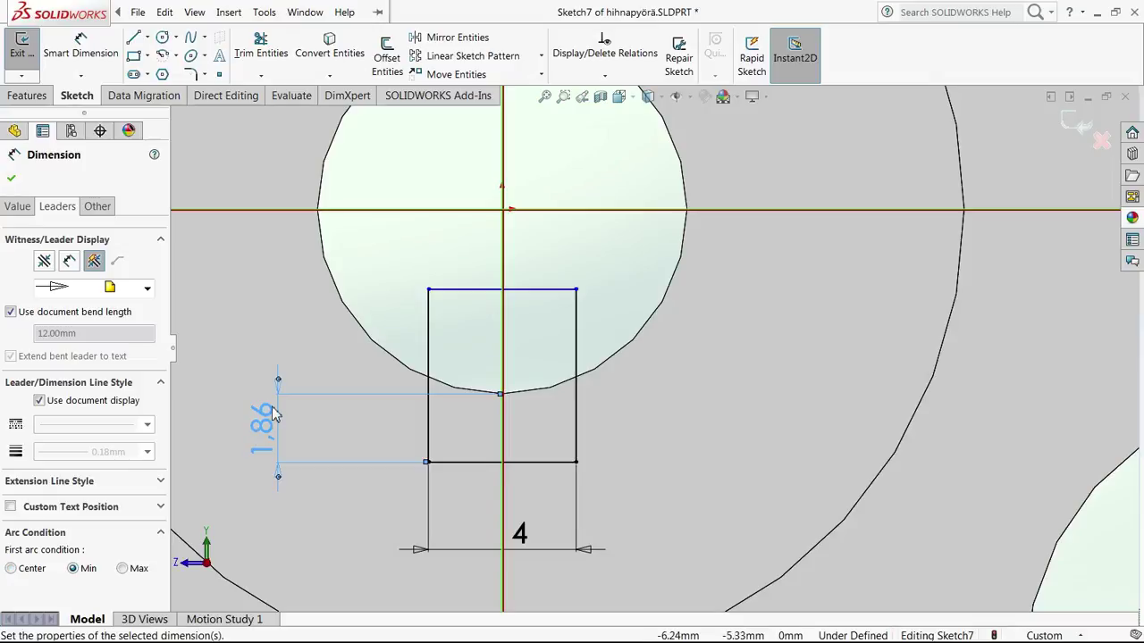
{"action": "left_click", "coordinate": [11, 182]}
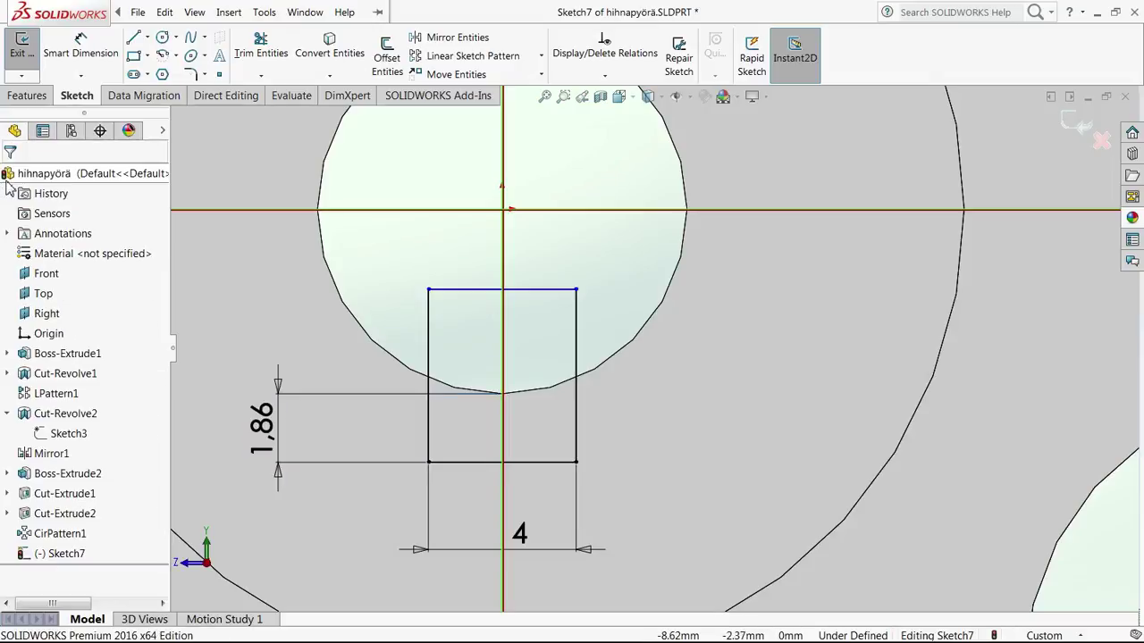
Step: Set the distance from the bore edge to the rectangle's lower line to 2 mm
{"action": "double_click", "coordinate": [269, 431]}
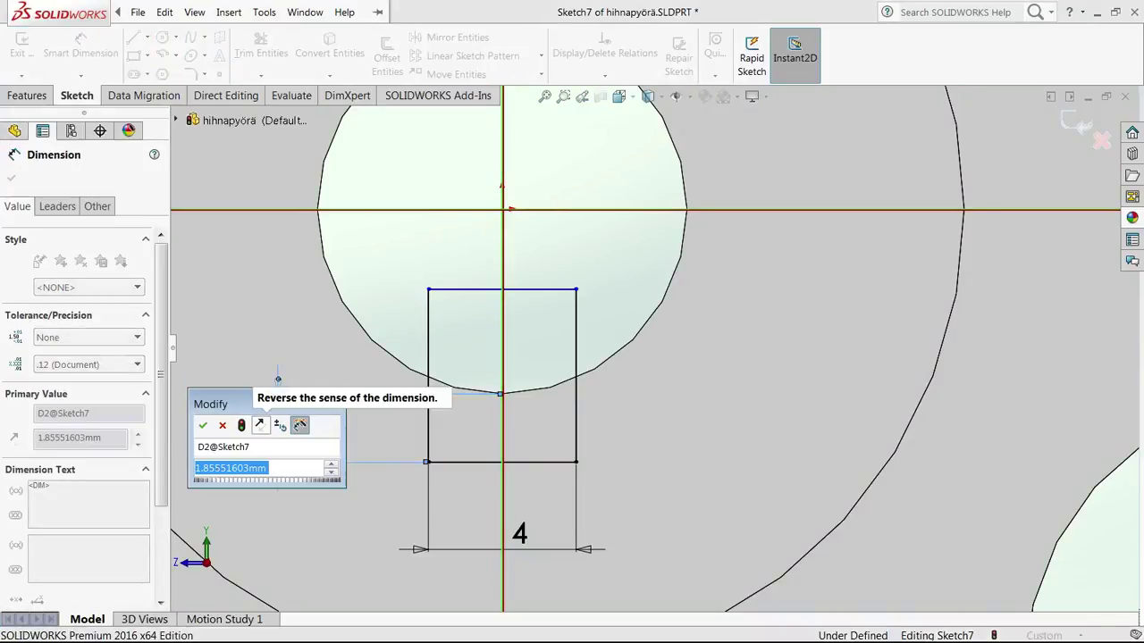
{"action": "type", "text": "2"}
{"action": "key", "text": "Return"}
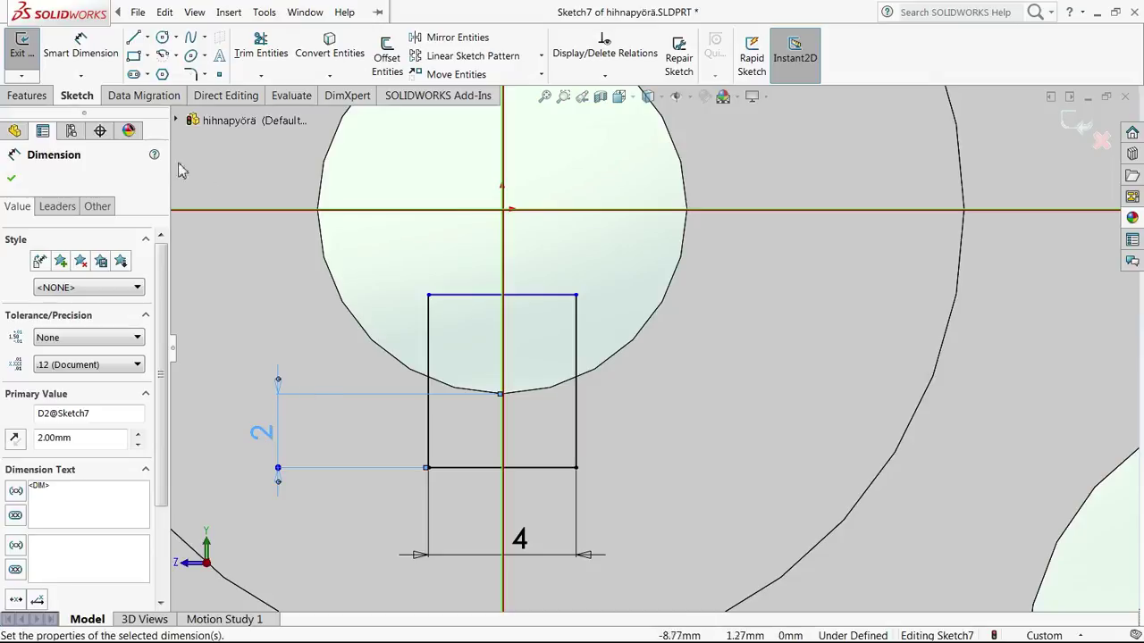
{"action": "left_click", "coordinate": [11, 177]}
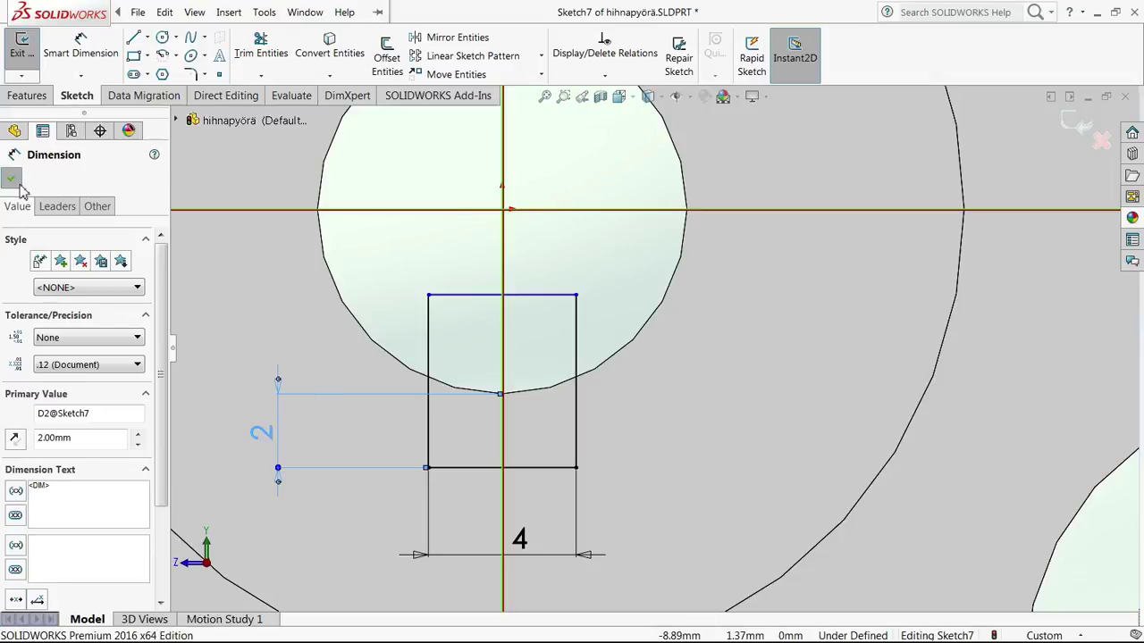
{"action": "left_click", "coordinate": [81, 46]}
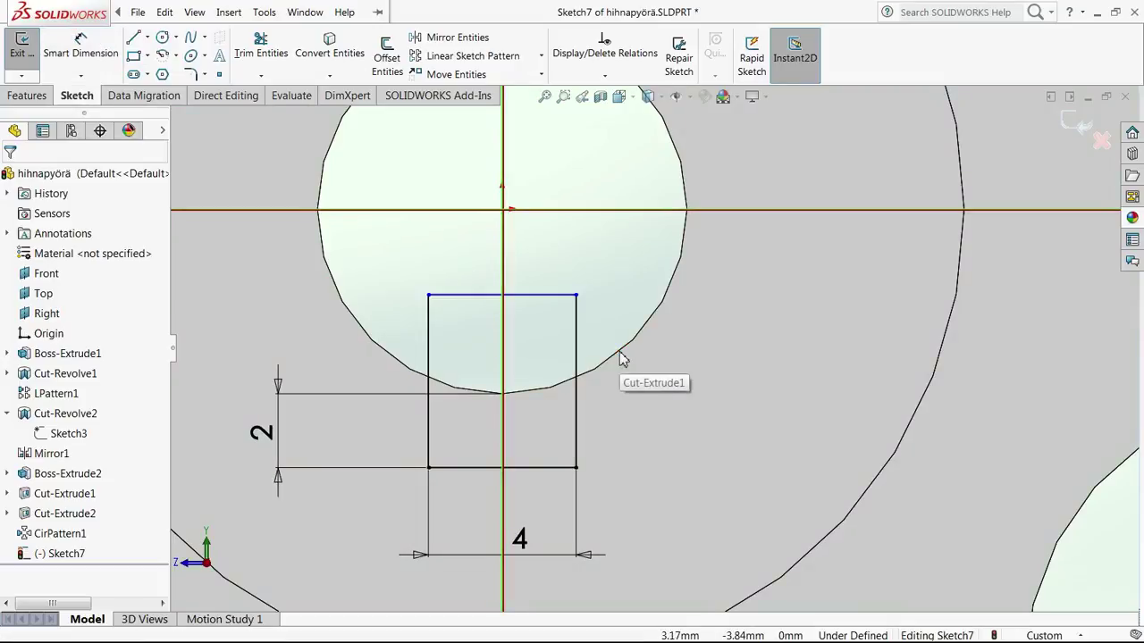
{"action": "key", "text": "Escape"}
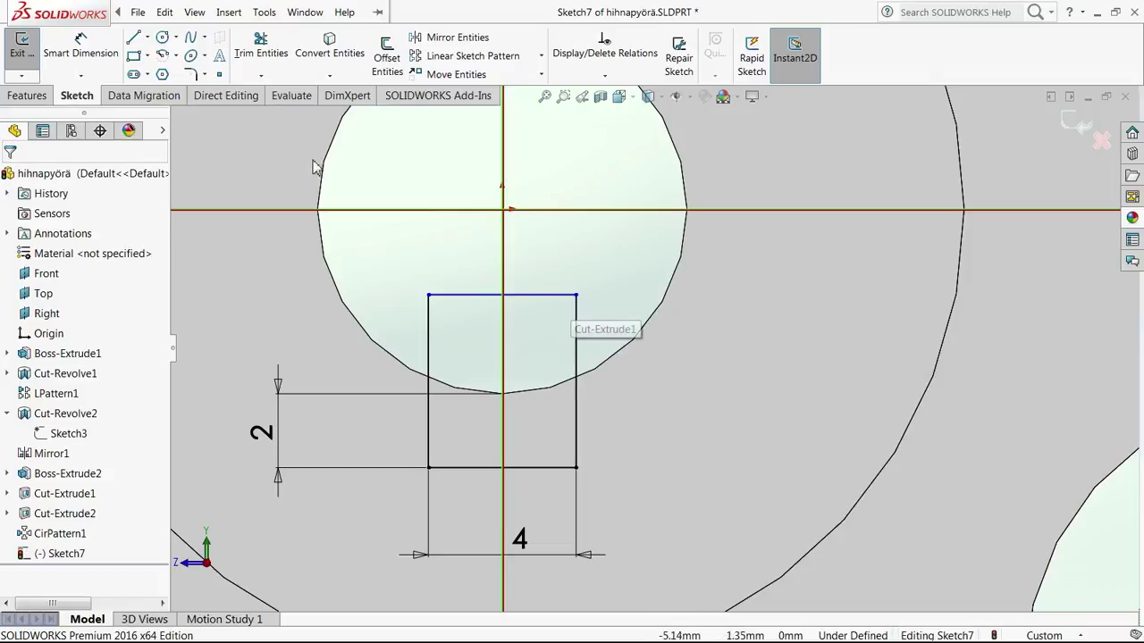
Step: Cut the keyway rectangle out of the hub with an extruded cut set to Through All
{"action": "left_click", "coordinate": [21, 52]}
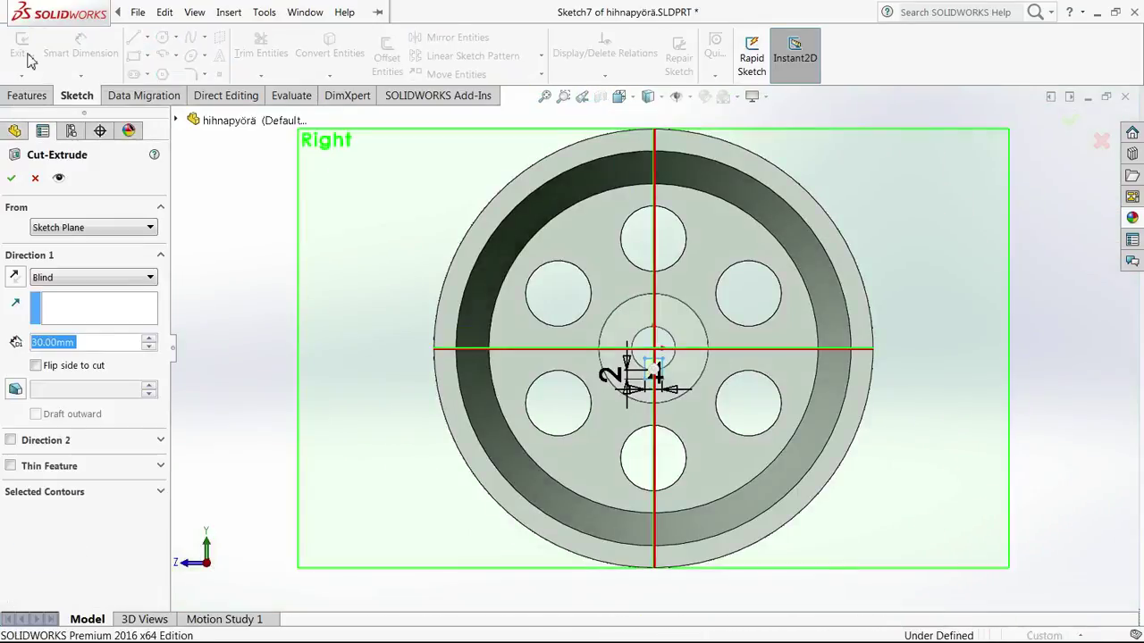
{"action": "left_click", "coordinate": [82, 277]}
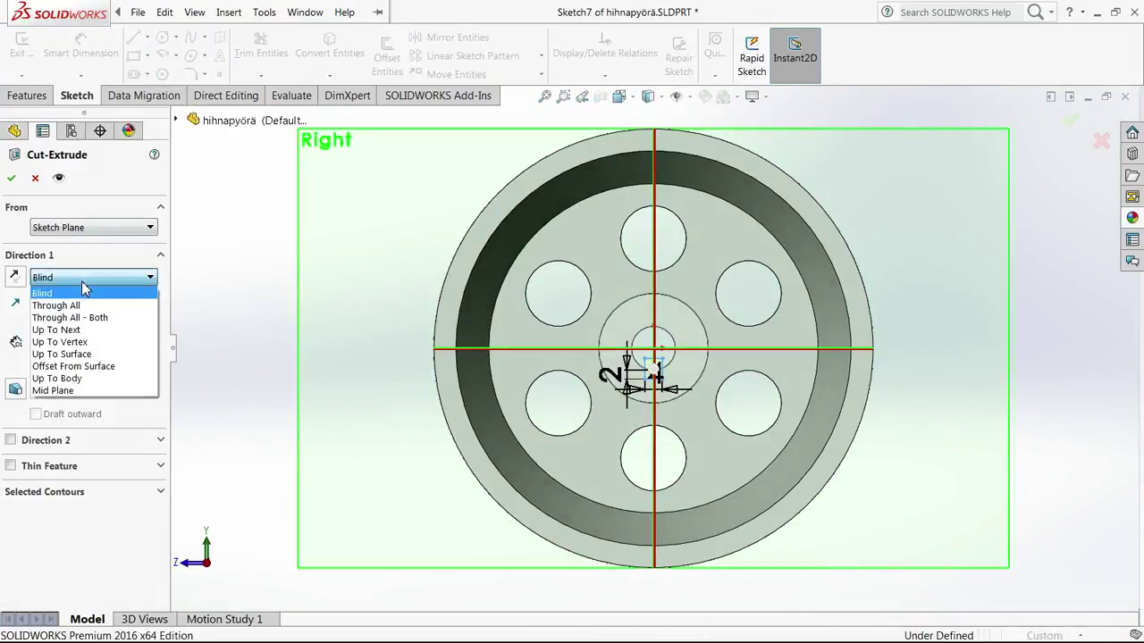
{"action": "left_click", "coordinate": [54, 307]}
{"action": "left_click", "coordinate": [11, 178]}
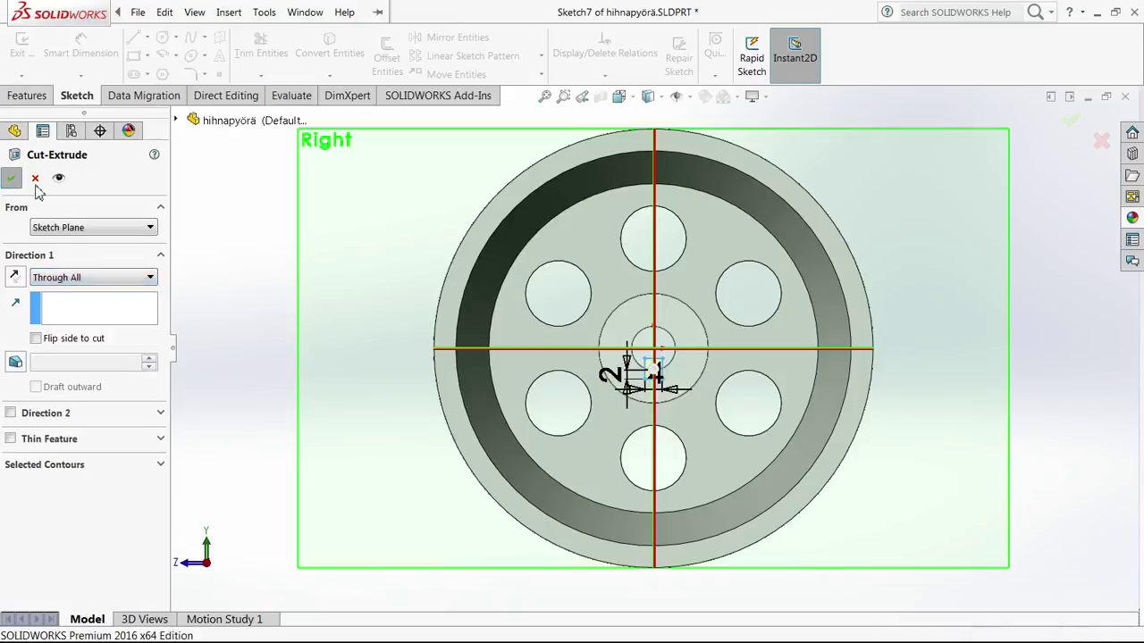
{"action": "key", "text": "shift+z"}
{"action": "middle_click_drag", "start_coordinate": [718, 267], "coordinate": [717, 265]}
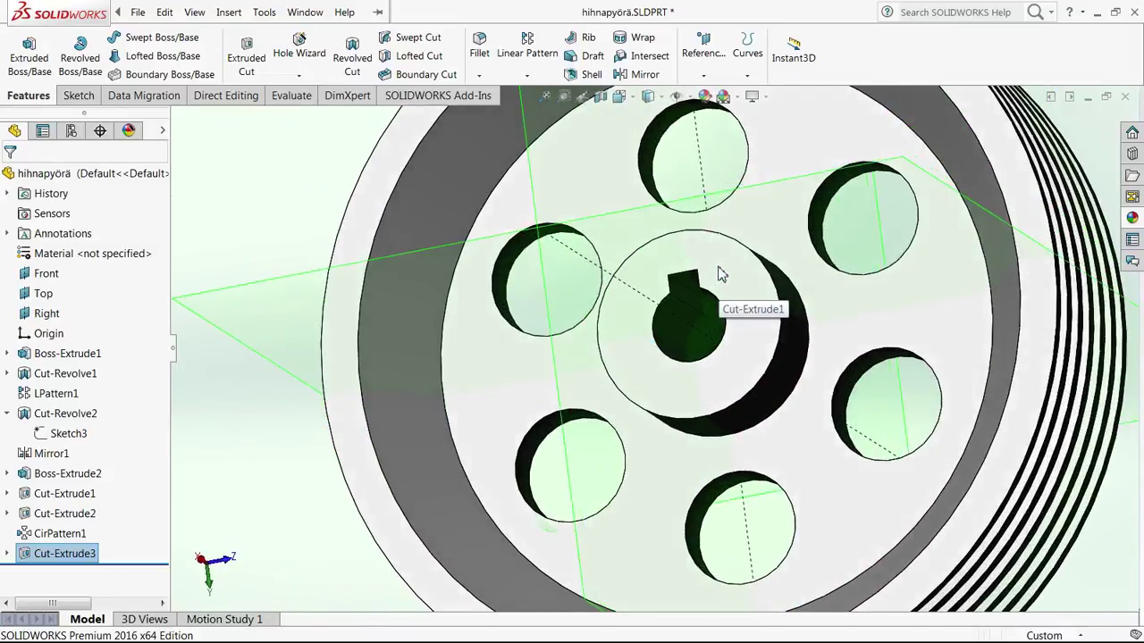
Step: Save the part and hide the reference planes in the graphics area
{"action": "left_click", "coordinate": [316, 13]}
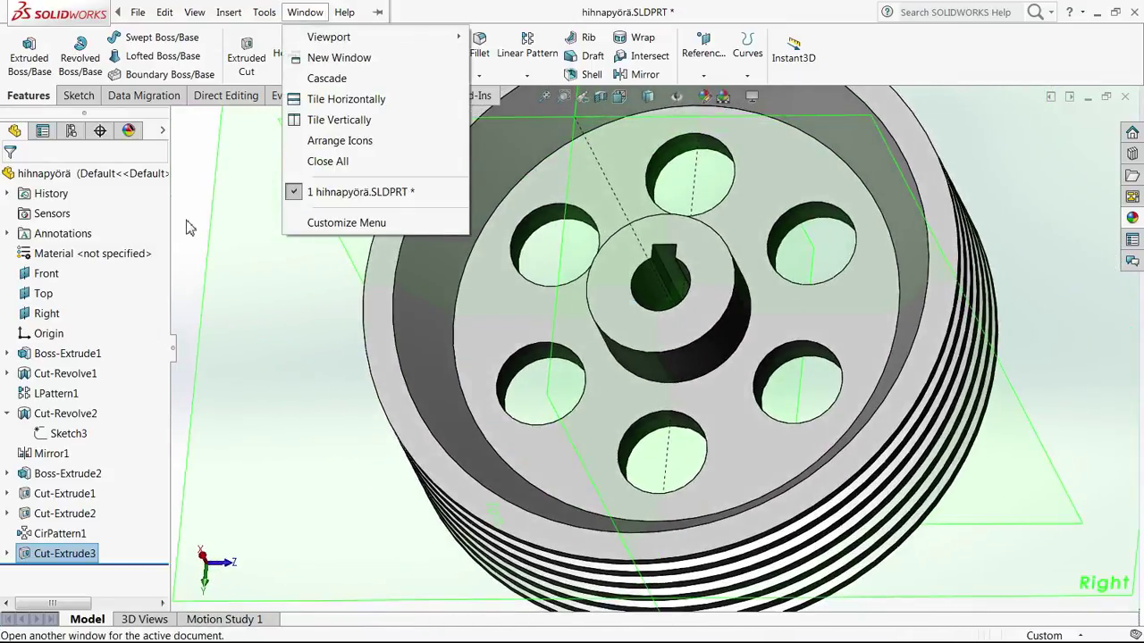
{"action": "left_click", "coordinate": [188, 228]}
{"action": "left_click", "coordinate": [211, 12]}
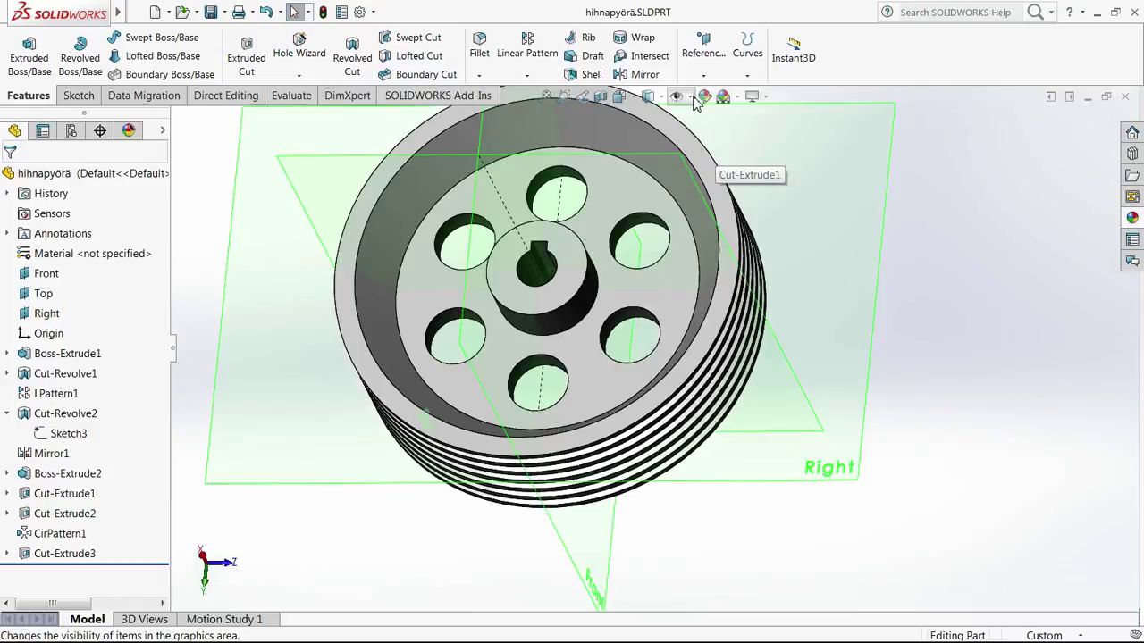
{"action": "left_click", "coordinate": [692, 97]}
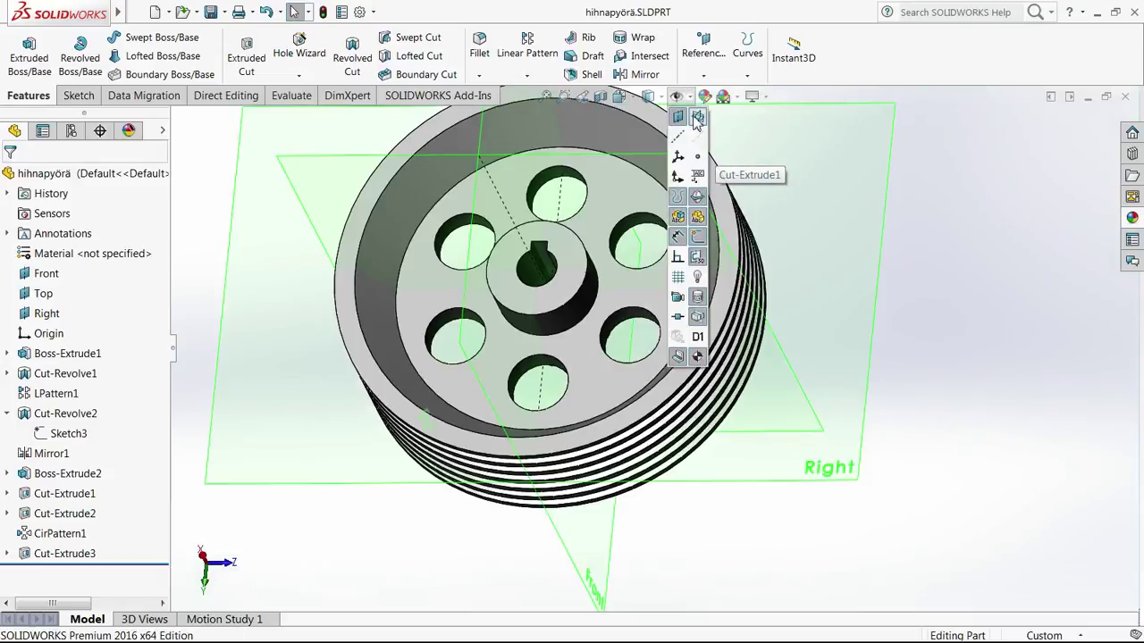
{"action": "left_click", "coordinate": [697, 119]}
{"action": "left_click", "coordinate": [952, 266]}
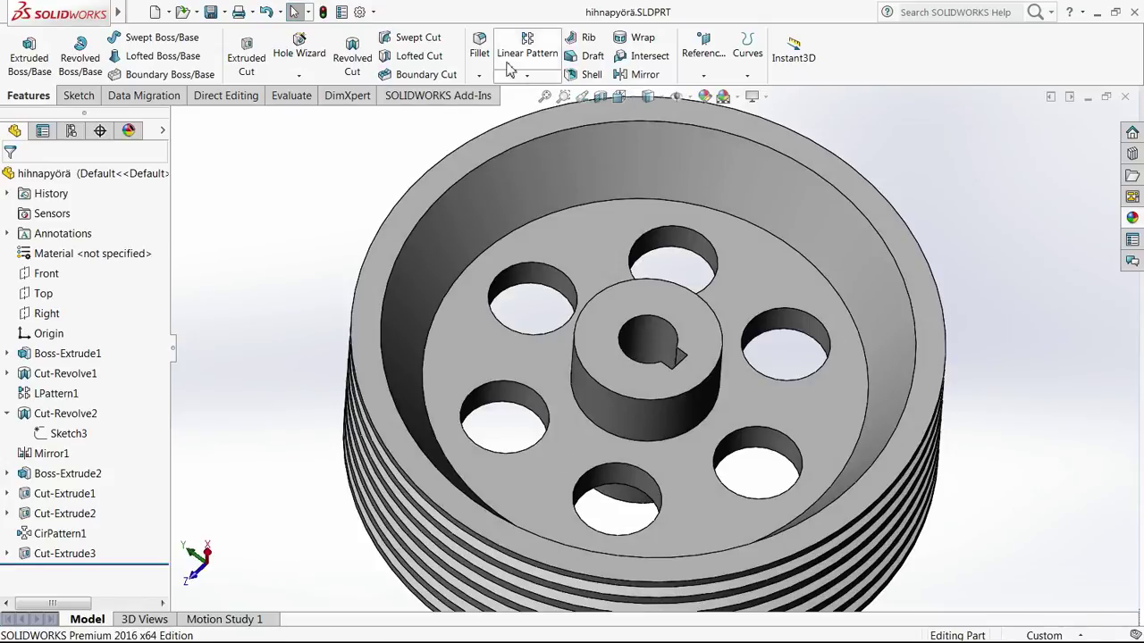
Step: Fillet the circular edges where the disc meets the rim and the hub, on both sides, with a 4 mm radius
{"action": "left_click", "coordinate": [481, 52]}
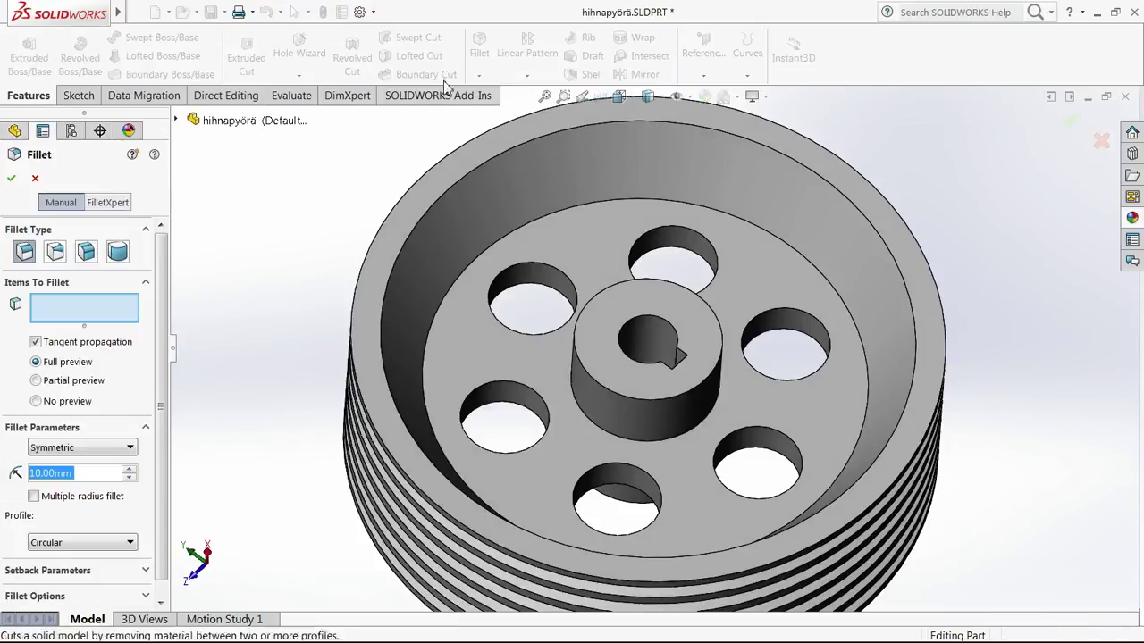
{"action": "type", "text": "4"}
{"action": "key", "text": "Return"}
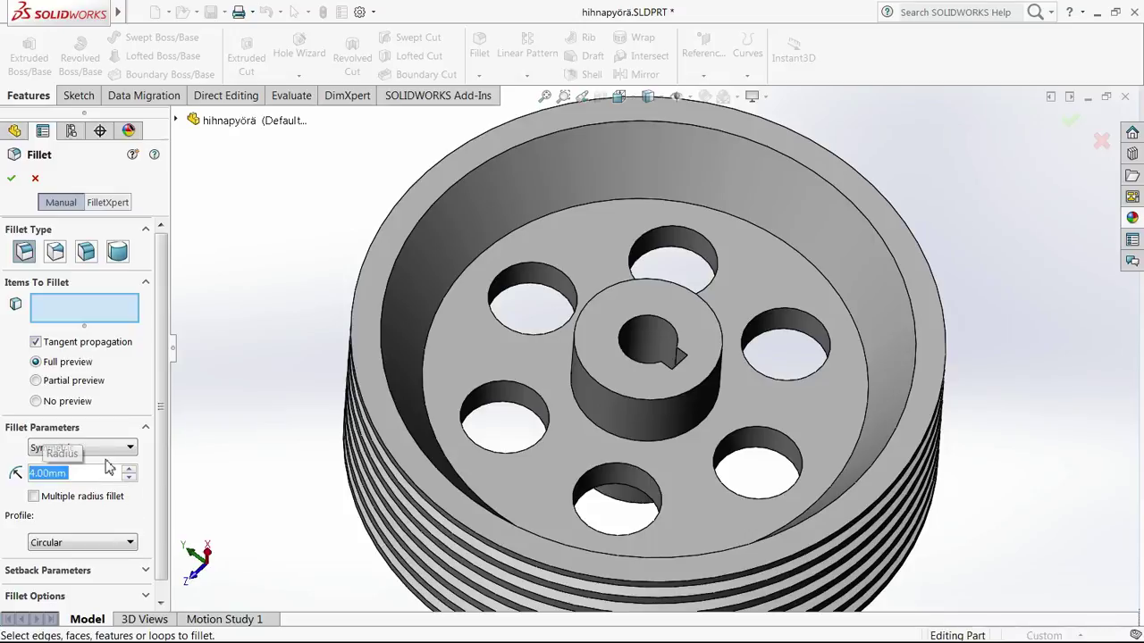
{"action": "middle_click_drag", "start_coordinate": [929, 268], "coordinate": [620, 250]}
{"action": "left_click", "coordinate": [620, 243]}
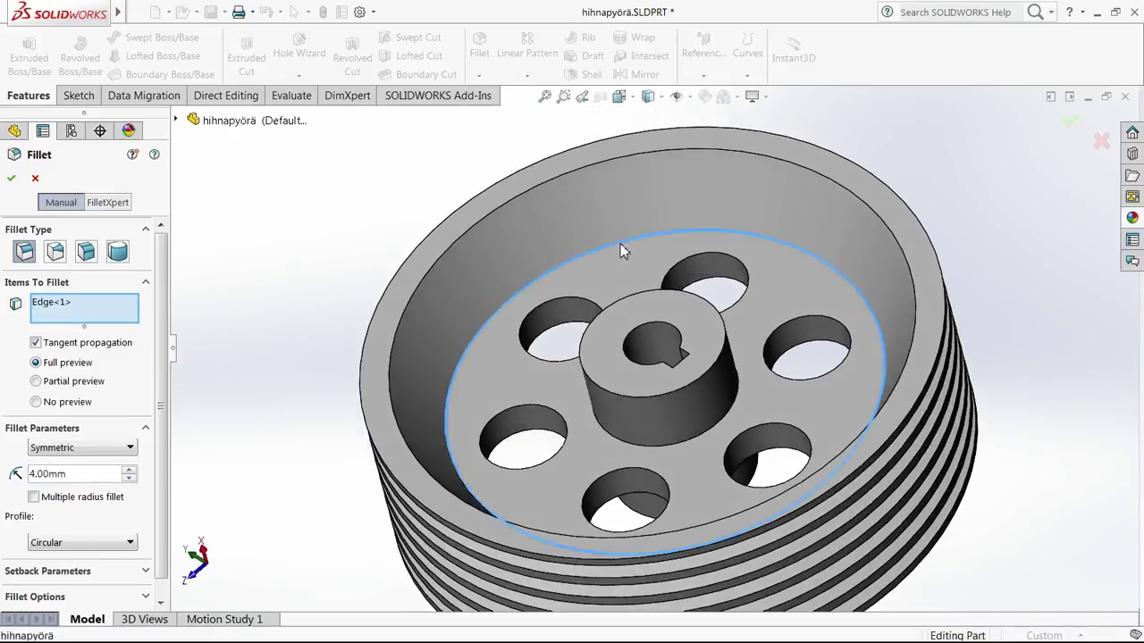
{"action": "scroll", "coordinate": [647, 384], "scroll_direction": "down", "scroll_amount": 3}
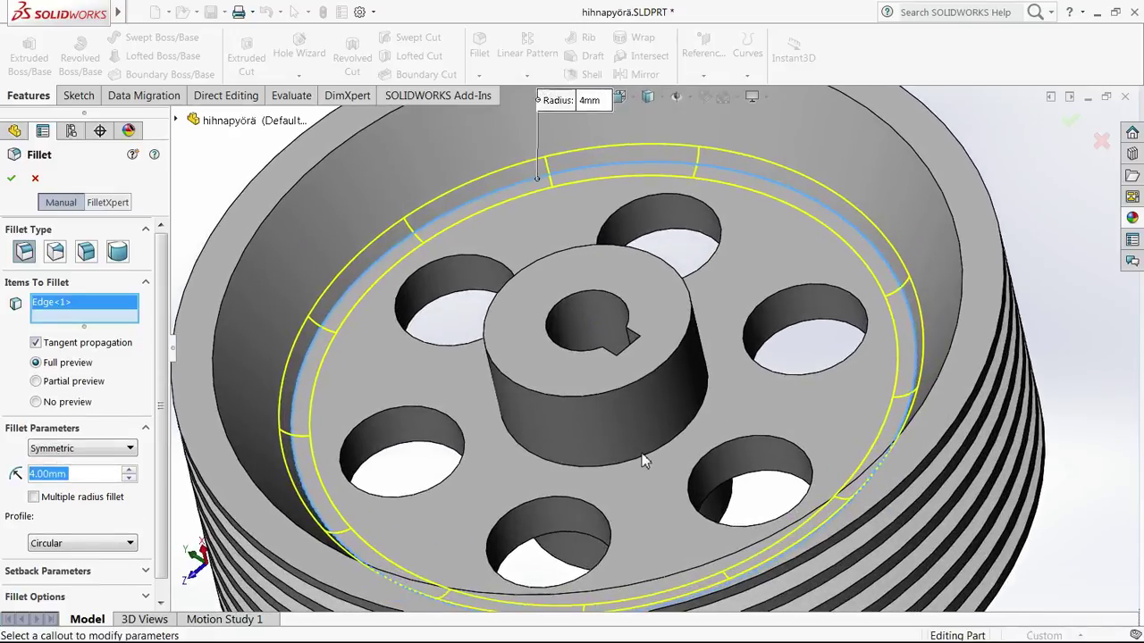
{"action": "left_click", "coordinate": [642, 456]}
{"action": "middle_click_drag", "start_coordinate": [643, 456], "coordinate": [720, 163]}
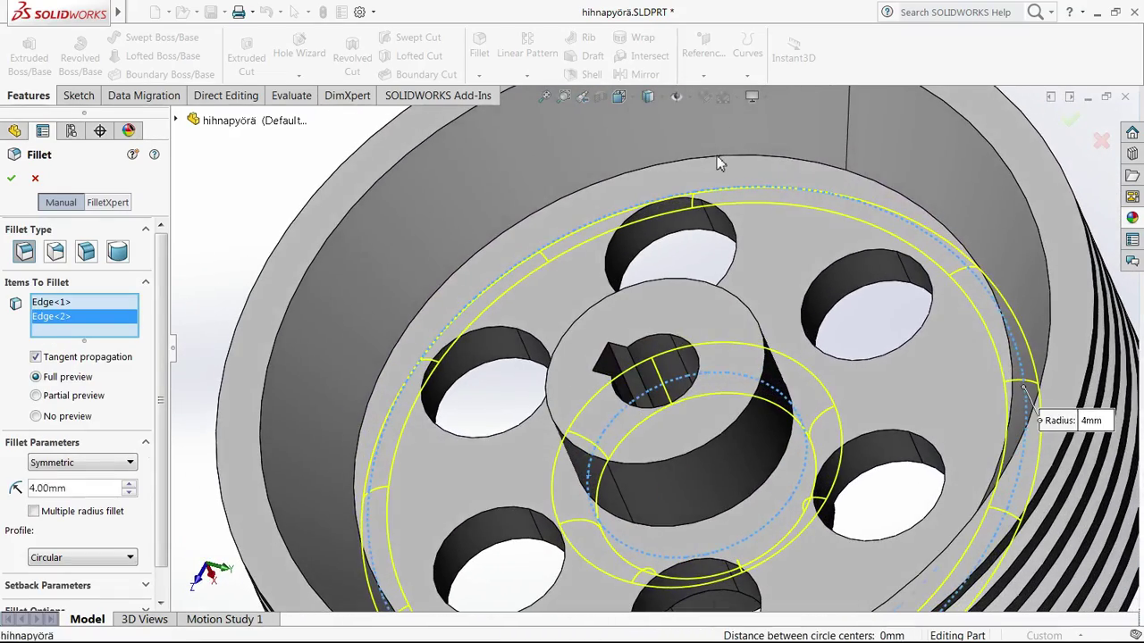
{"action": "left_click", "coordinate": [720, 163]}
{"action": "left_click", "coordinate": [706, 529]}
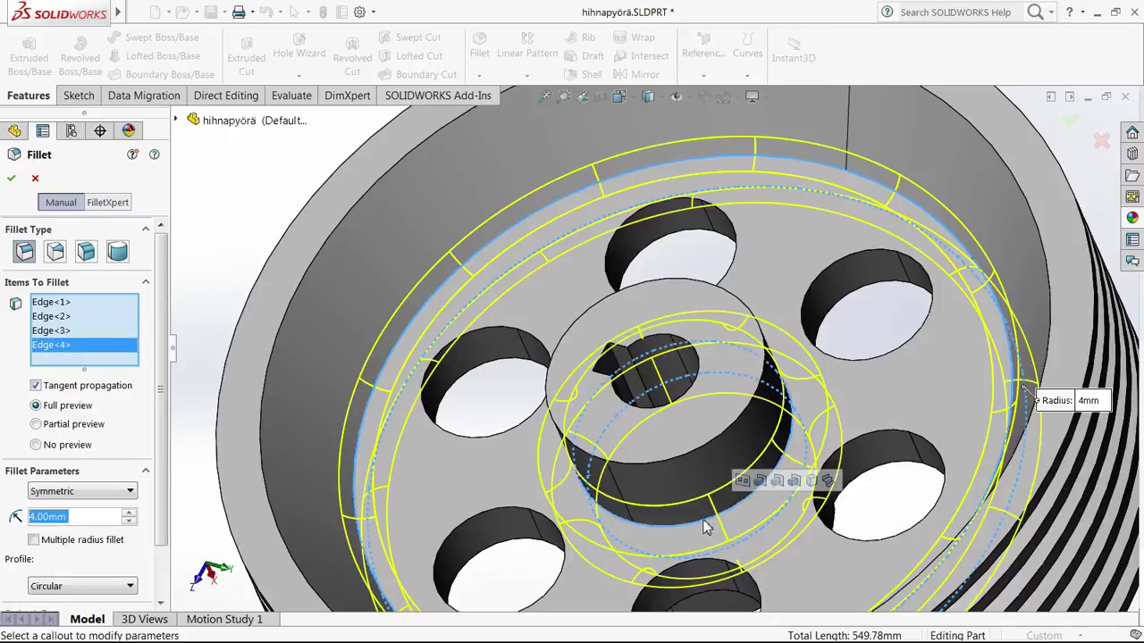
{"action": "left_click", "coordinate": [11, 180]}
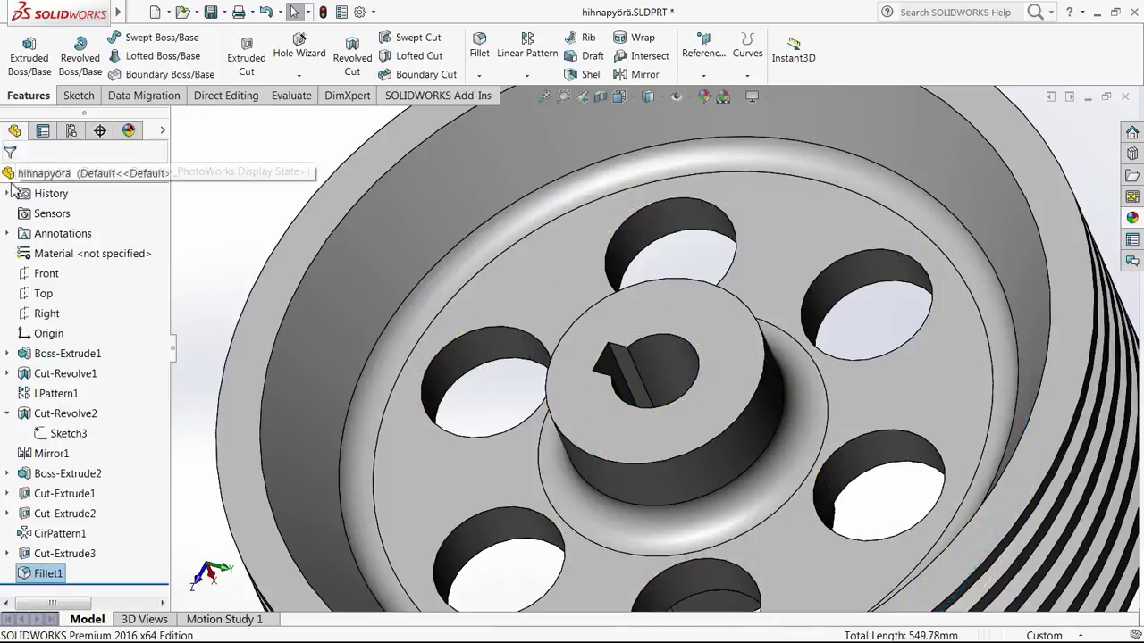
Step: Chamfer the hub's outer circular edges at both ends with a 1 mm distance at 45 degrees
{"action": "middle_click_drag", "start_coordinate": [937, 311], "coordinate": [875, 331]}
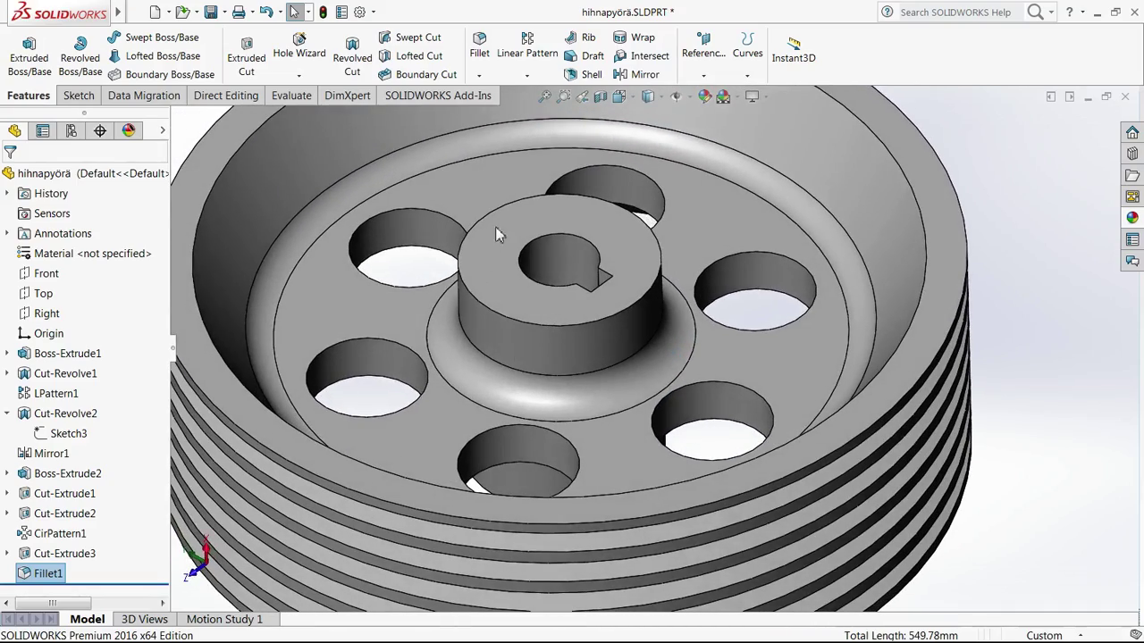
{"action": "middle_click_drag", "start_coordinate": [464, 374], "coordinate": [475, 94]}
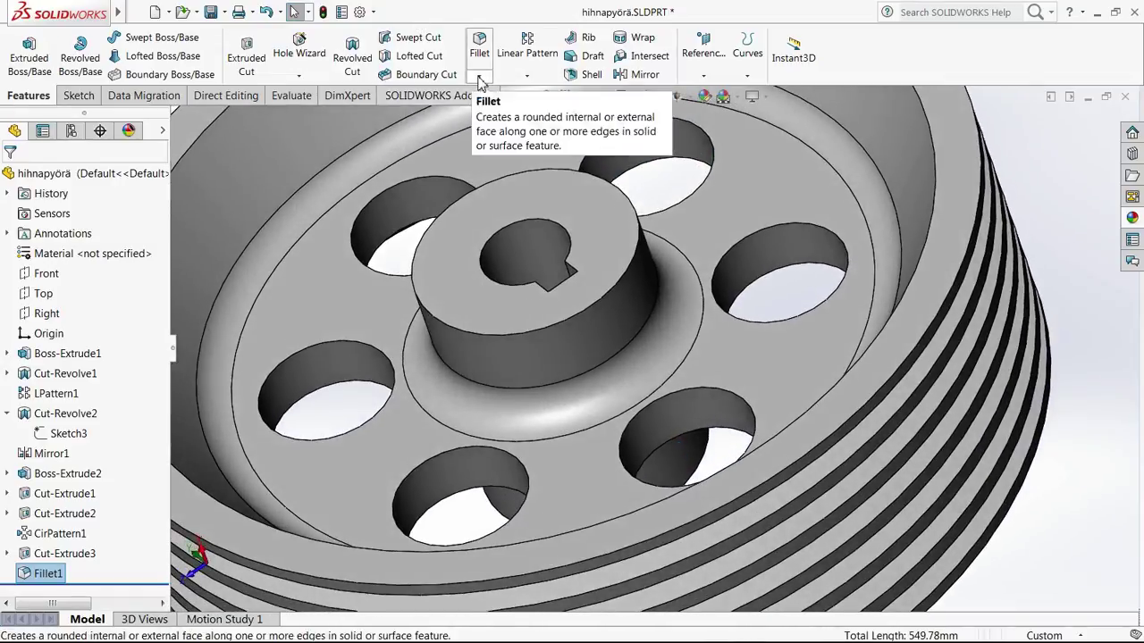
{"action": "left_click", "coordinate": [479, 75]}
{"action": "left_click", "coordinate": [506, 115]}
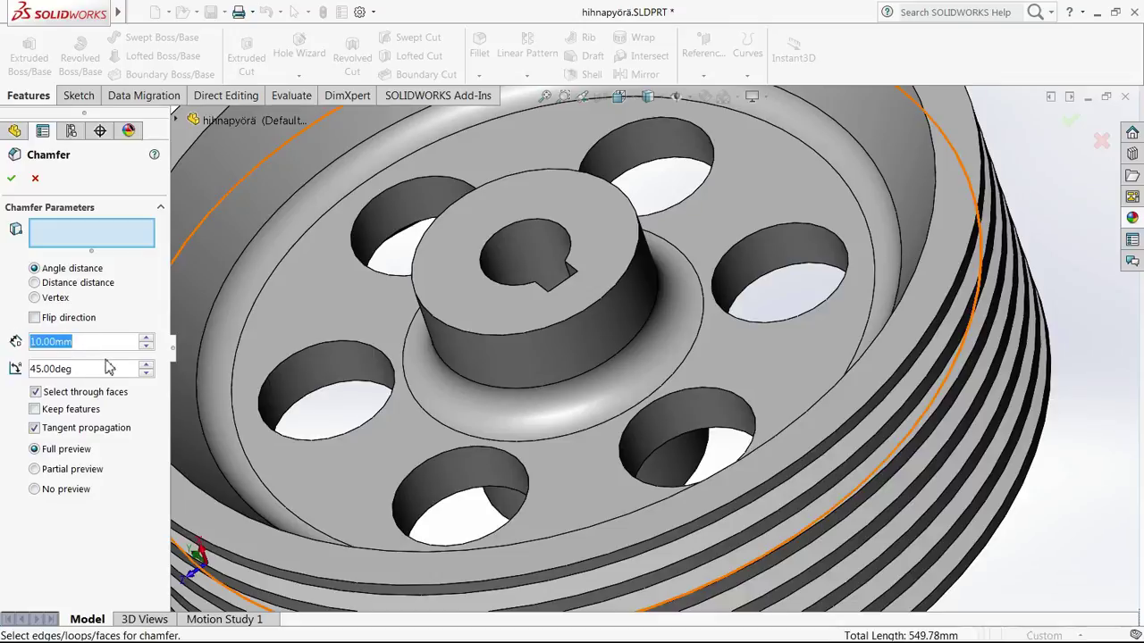
{"action": "type", "text": "1"}
{"action": "key", "text": "Return"}
{"action": "scroll", "coordinate": [514, 415], "scroll_direction": "down", "scroll_amount": 5}
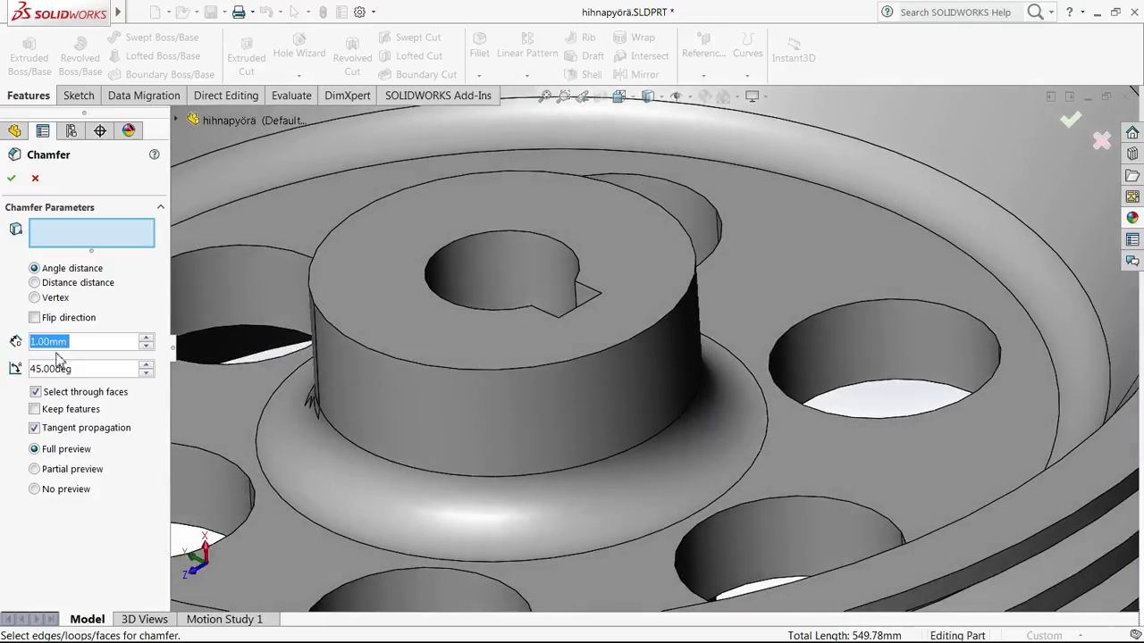
{"action": "left_click", "coordinate": [62, 369]}
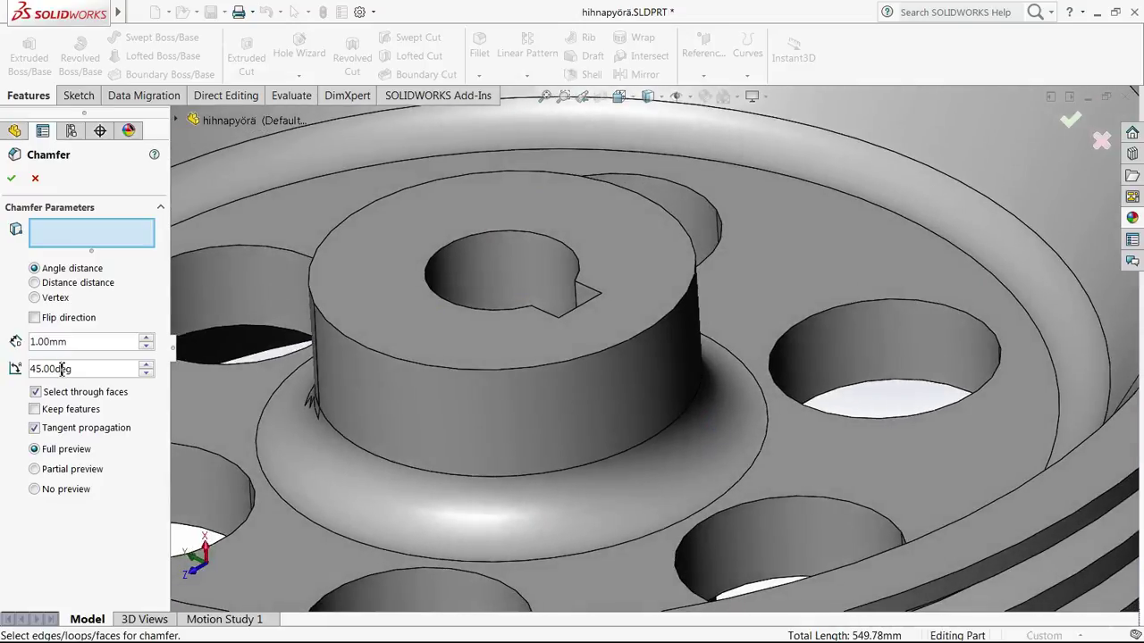
{"action": "left_click", "coordinate": [461, 373]}
{"action": "middle_click_drag", "start_coordinate": [461, 375], "coordinate": [772, 233]}
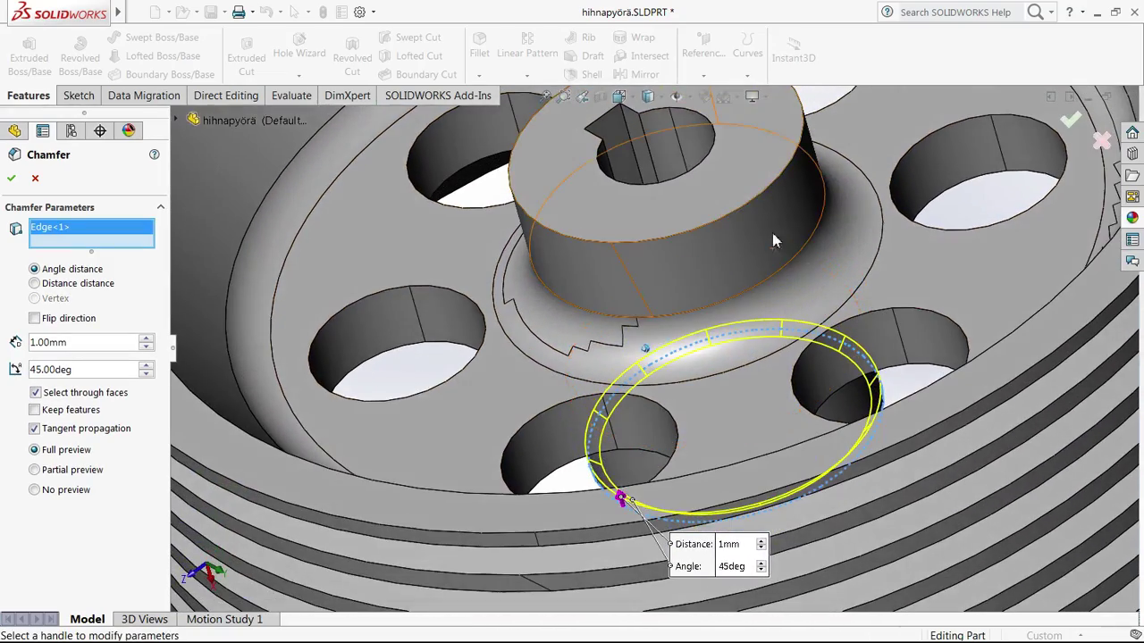
{"action": "left_click", "coordinate": [755, 209]}
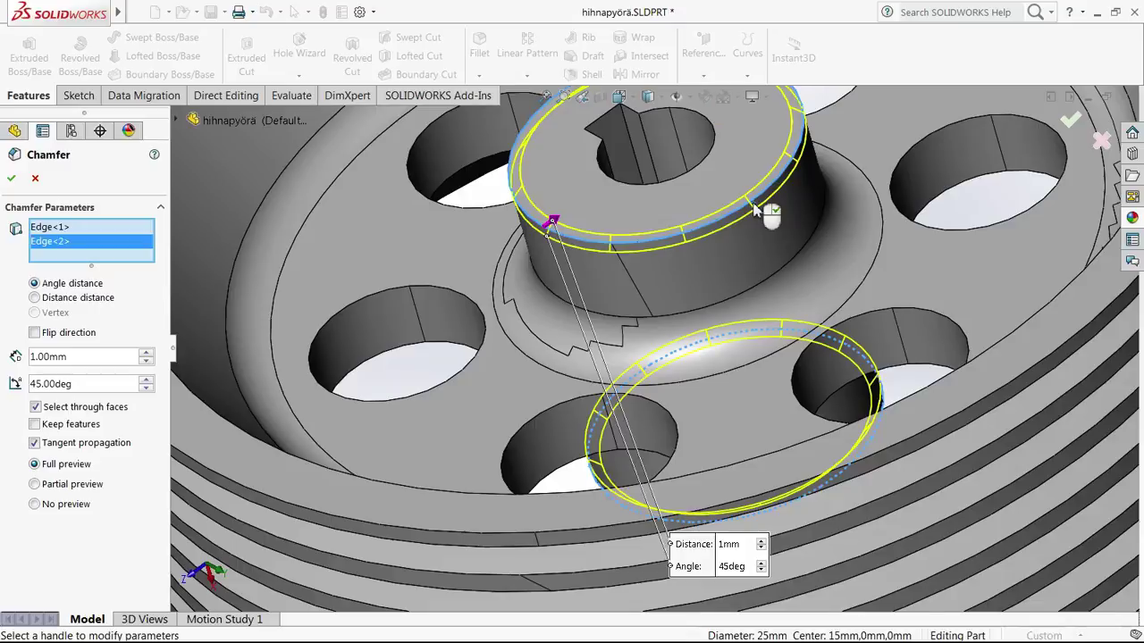
{"action": "left_click", "coordinate": [11, 179]}
Step: Save the part with the chamfered hub
{"action": "scroll", "coordinate": [715, 233], "scroll_direction": "up", "scroll_amount": 3}
{"action": "middle_click_drag", "start_coordinate": [711, 234], "coordinate": [1143, 251]}
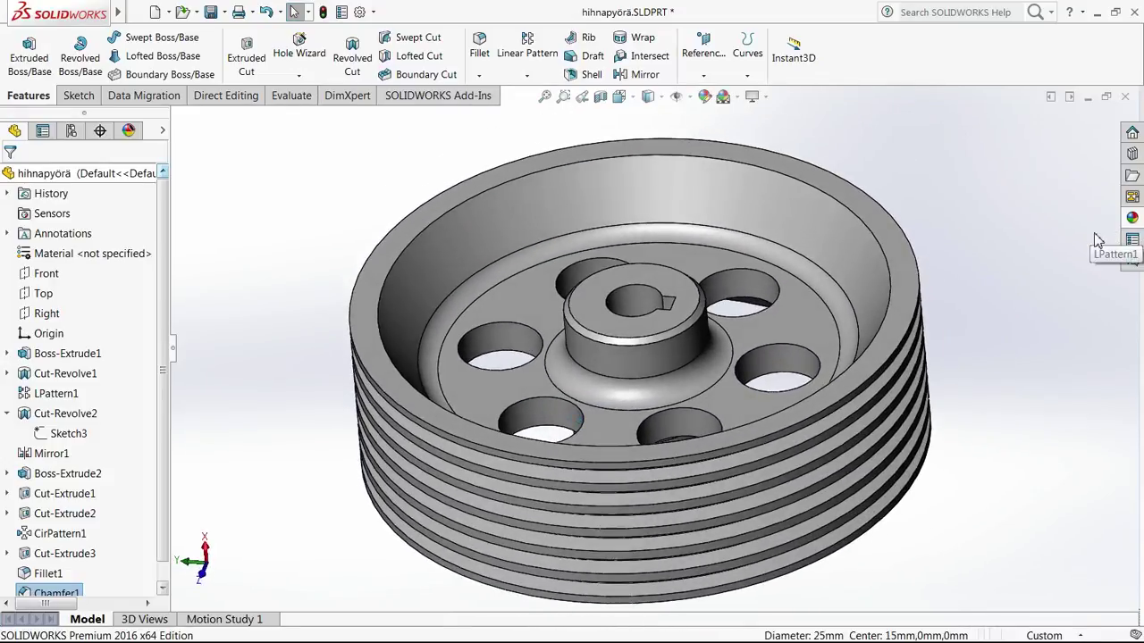
{"action": "left_click", "coordinate": [211, 12]}
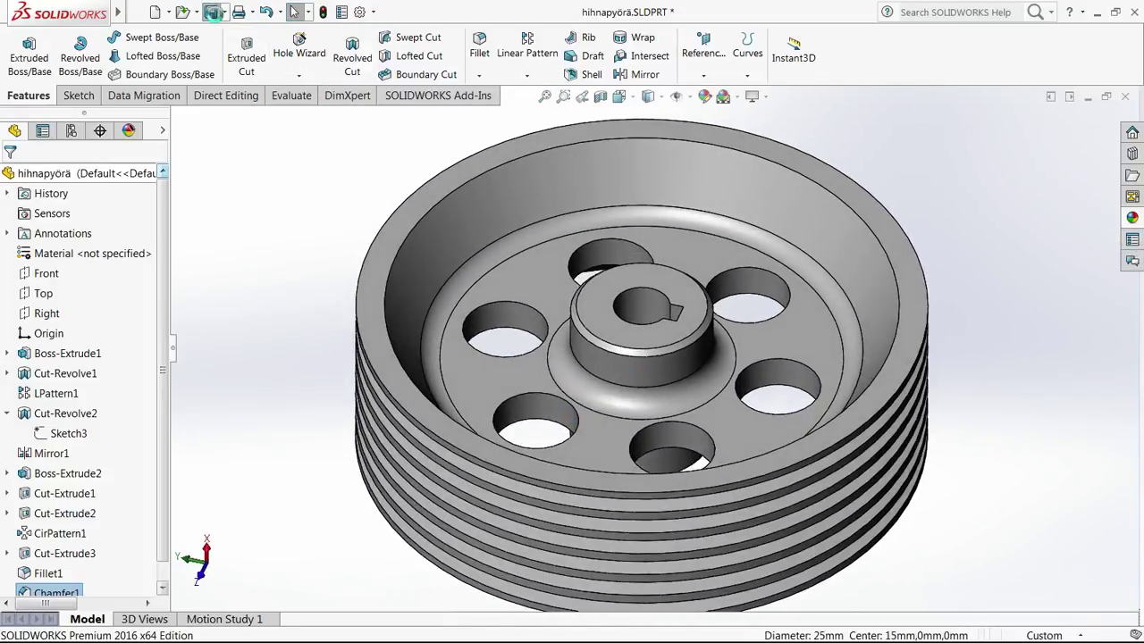
Step: Set up a 3 mm fillet on the rim's inner circular edges at both end faces of the pulley
{"action": "left_click", "coordinate": [480, 51]}
{"action": "middle_click_drag", "start_coordinate": [829, 241], "coordinate": [846, 196]}
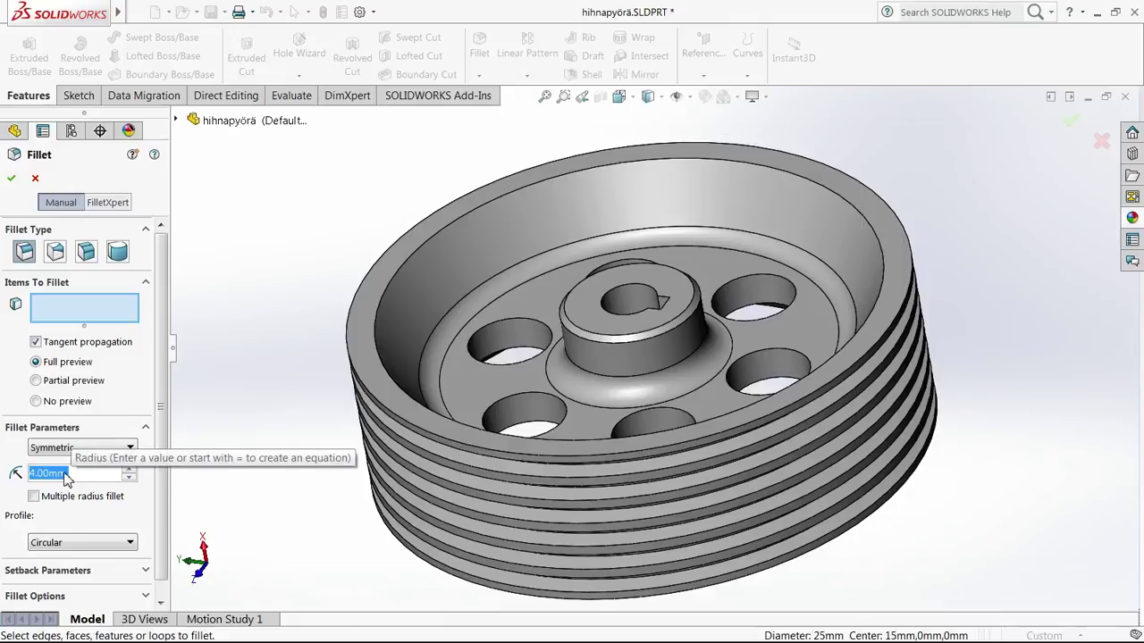
{"action": "type", "text": "3"}
{"action": "key", "text": "Return"}
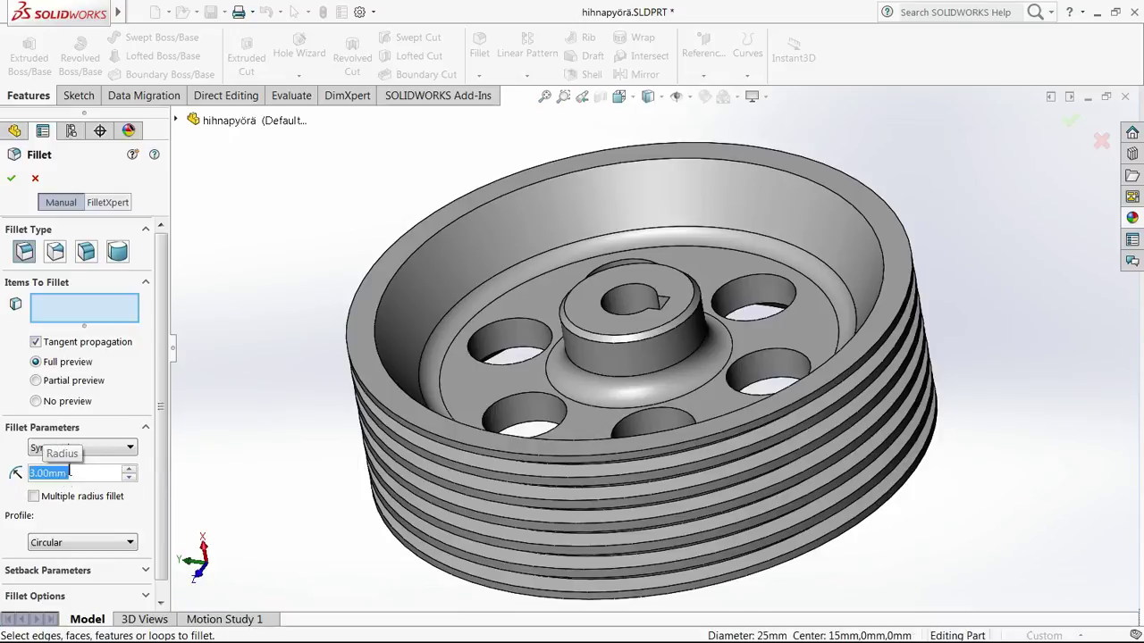
{"action": "scroll", "coordinate": [402, 220], "scroll_direction": "down", "scroll_amount": 2}
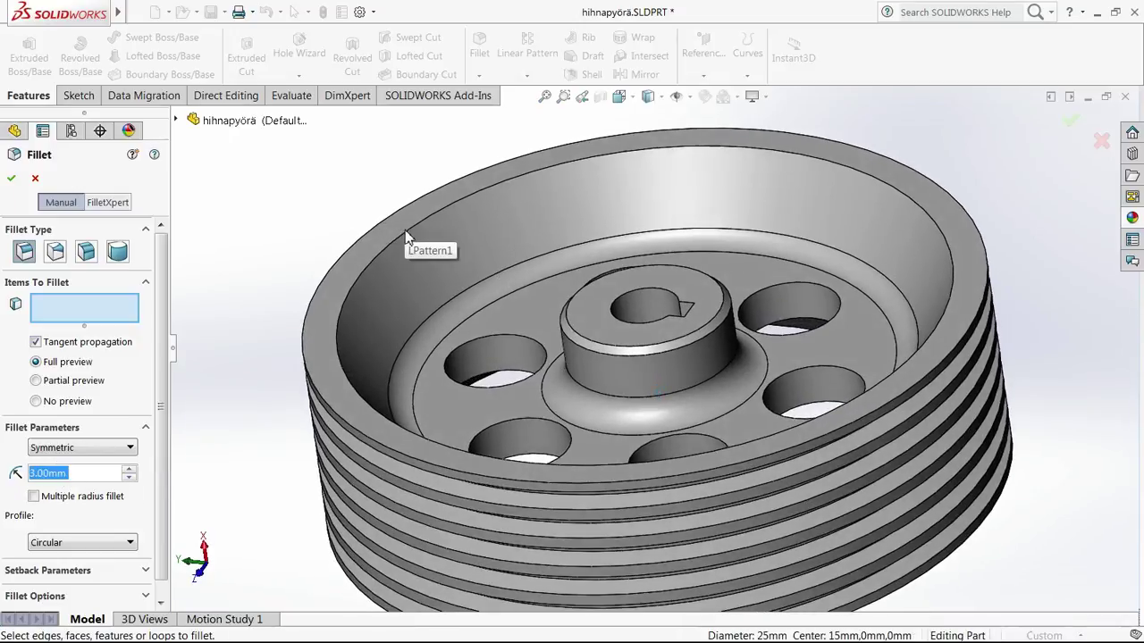
{"action": "left_click", "coordinate": [406, 230]}
{"action": "middle_click_drag", "start_coordinate": [407, 232], "coordinate": [547, 240]}
{"action": "left_click", "coordinate": [504, 189]}
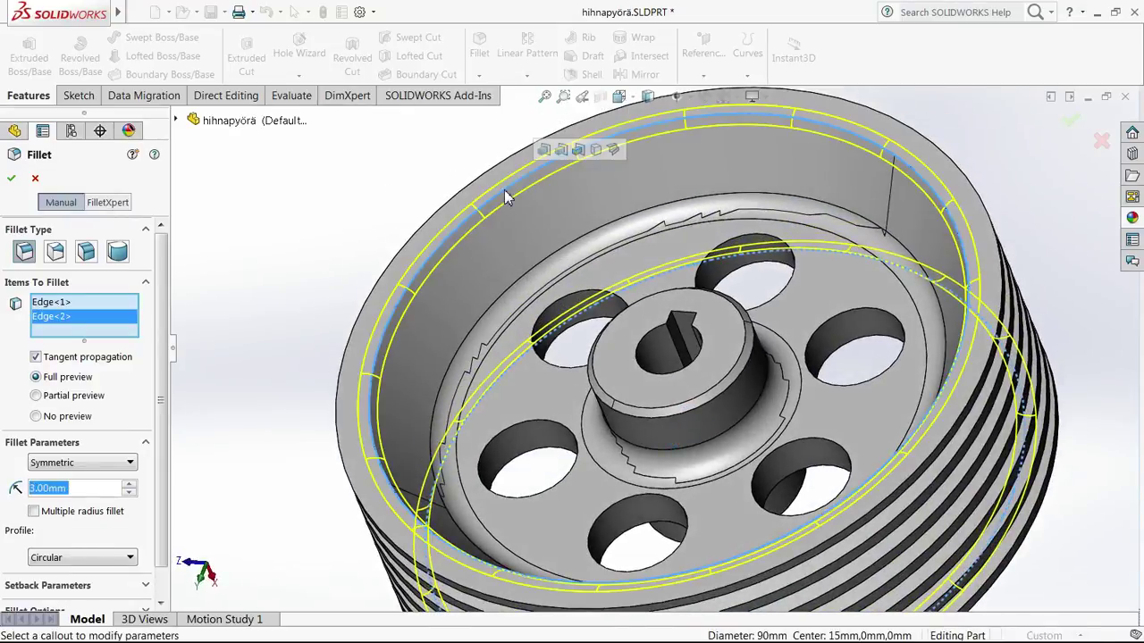
{"action": "middle_click_drag", "start_coordinate": [504, 190], "coordinate": [675, 334]}
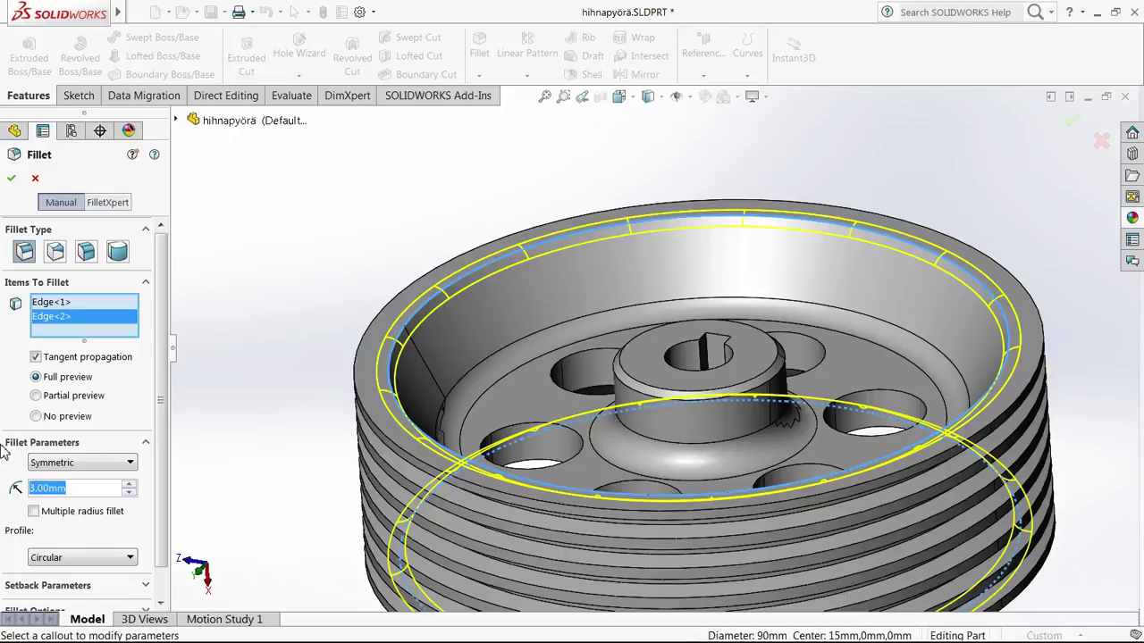
Step: Set the rim fillet's radius to 2 mm, apply it and save the part
{"action": "type", "text": "2"}
{"action": "key", "text": "Return"}
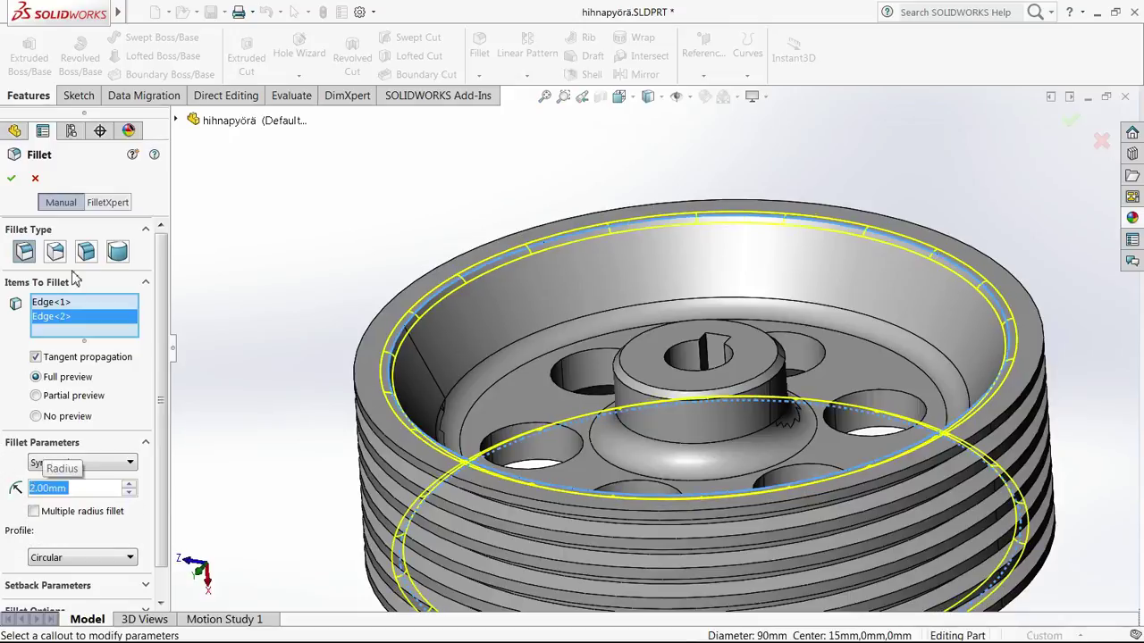
{"action": "left_click", "coordinate": [11, 178]}
{"action": "mouse_move", "coordinate": [497, 332]}
{"action": "middle_mouse_down"}
{"action": "mouse_move", "coordinate": [606, 378]}
{"action": "mouse_move", "coordinate": [599, 340]}
{"action": "mouse_move", "coordinate": [623, 344]}
{"action": "mouse_move", "coordinate": [634, 308]}
{"action": "mouse_move", "coordinate": [798, 259]}
{"action": "mouse_move", "coordinate": [688, 232]}
{"action": "middle_mouse_up"}
{"action": "left_click", "coordinate": [209, 11]}
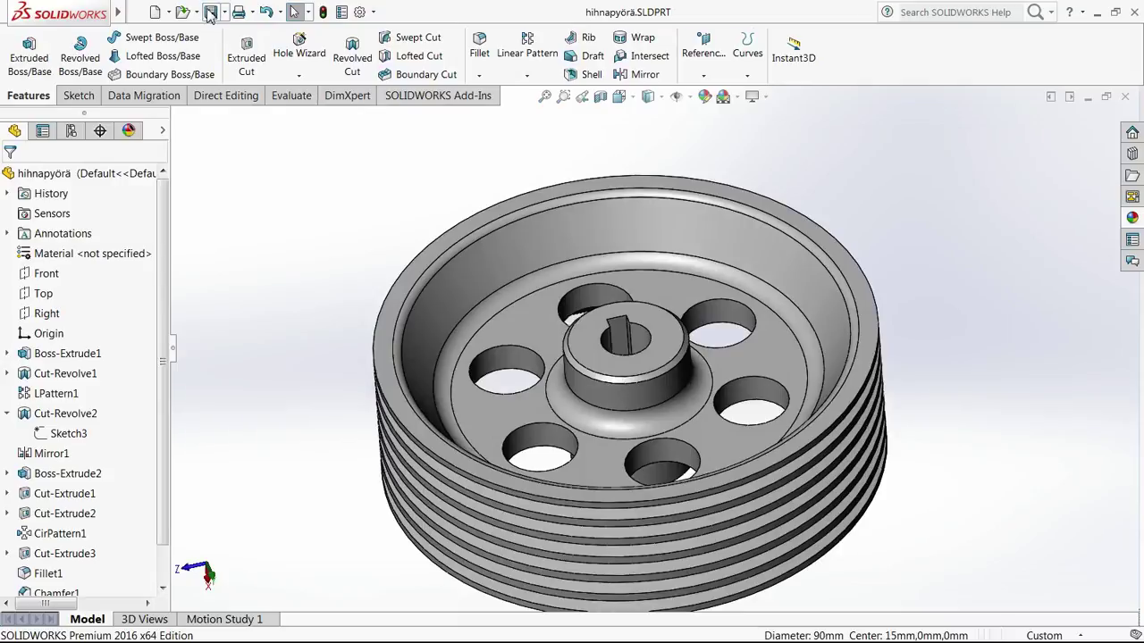
{"action": "middle_click_drag", "start_coordinate": [623, 304], "coordinate": [1142, 478]}
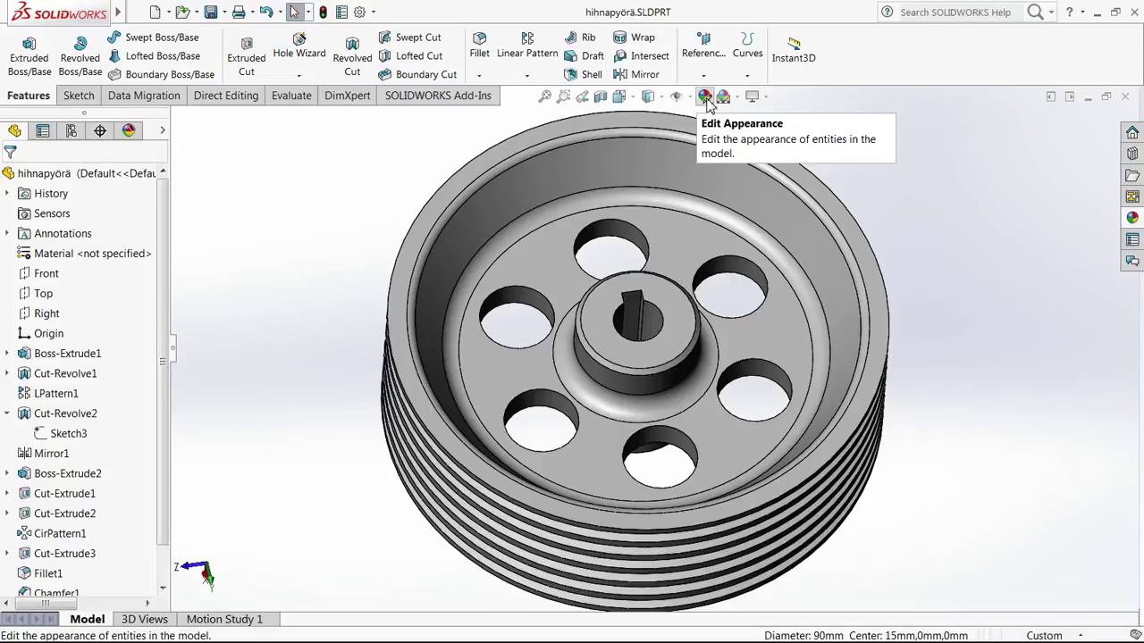
{"action": "left_click", "coordinate": [705, 96]}
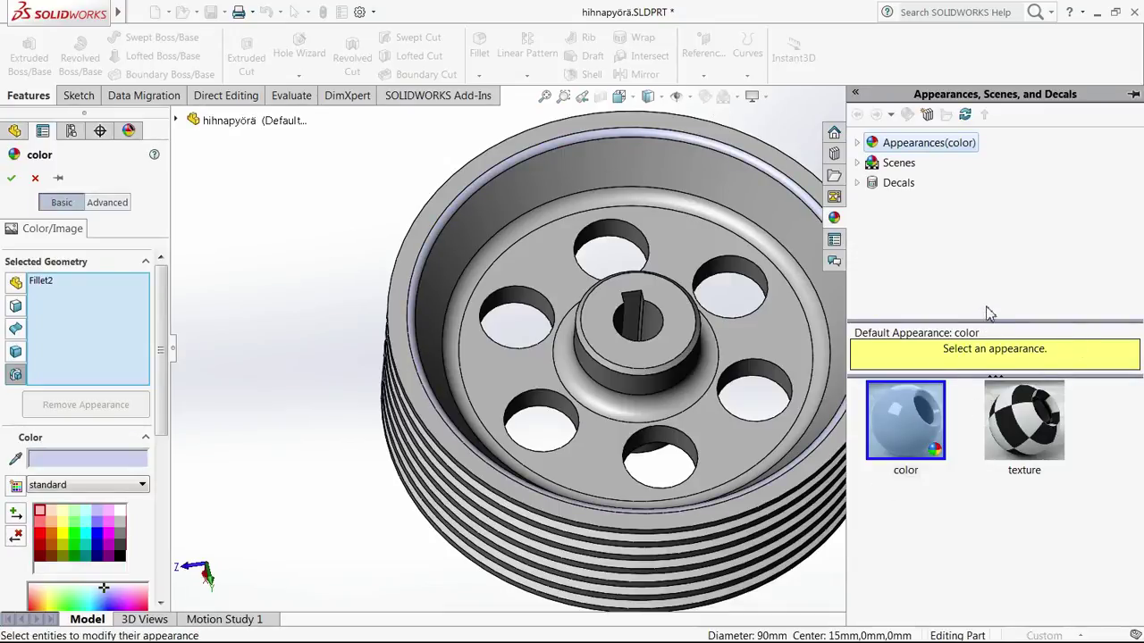
{"action": "mouse_move", "coordinate": [902, 433]}
{"action": "left_click", "coordinate": [79, 530]}
{"action": "left_click", "coordinate": [64, 557]}
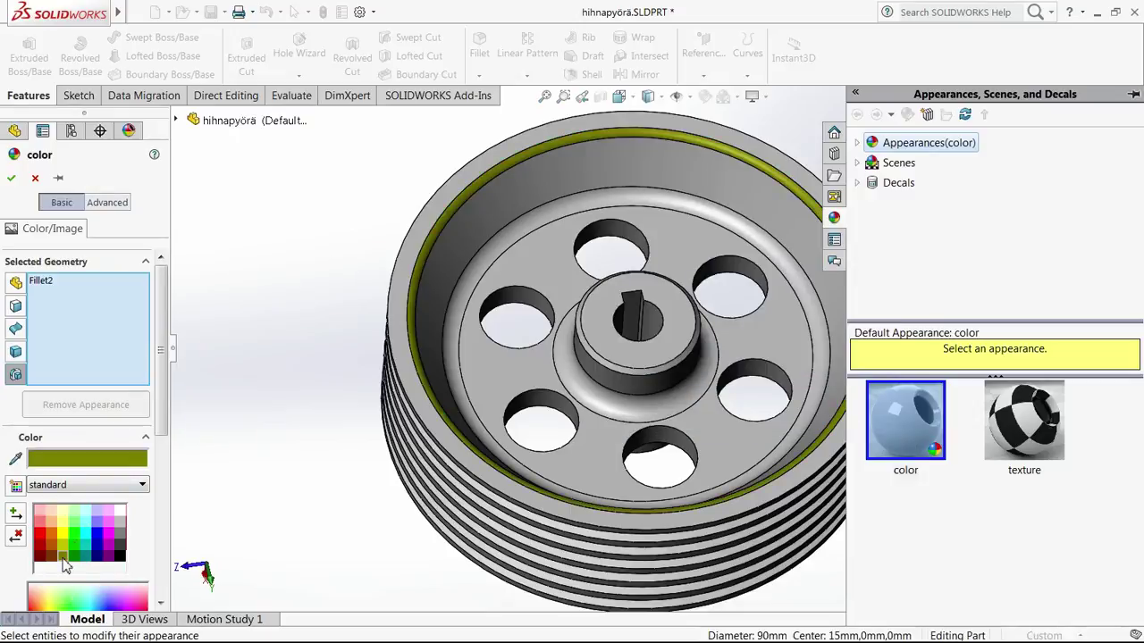
{"action": "left_click", "coordinate": [35, 177]}
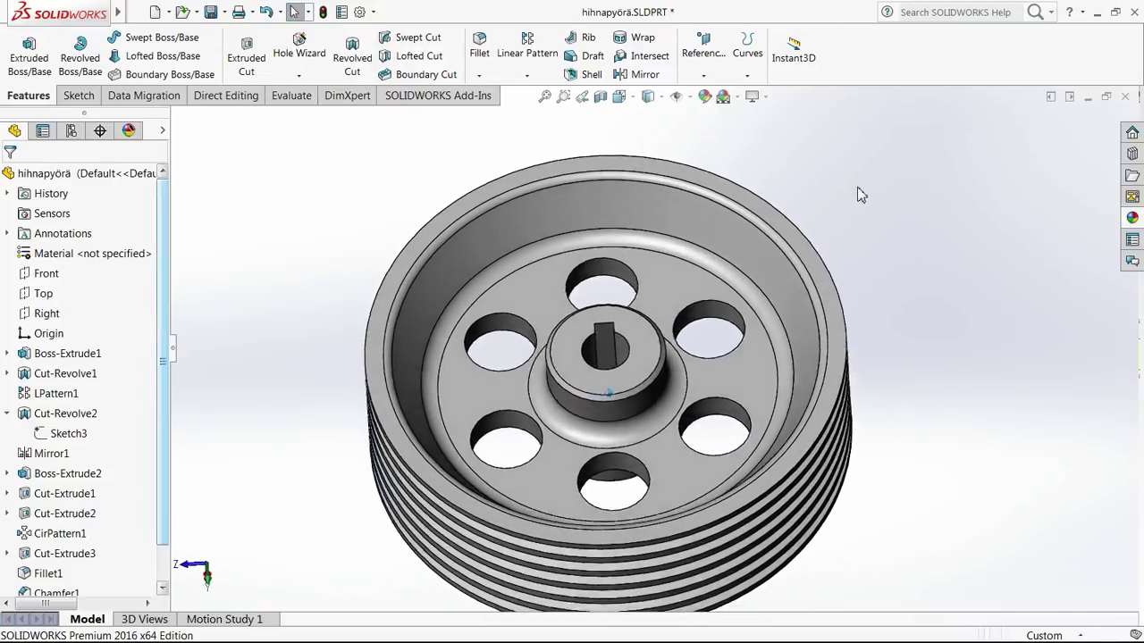
Step: Start editing the whole part's appearance with the basic color appearance and try a cyan standard colour
{"action": "left_click", "coordinate": [706, 97]}
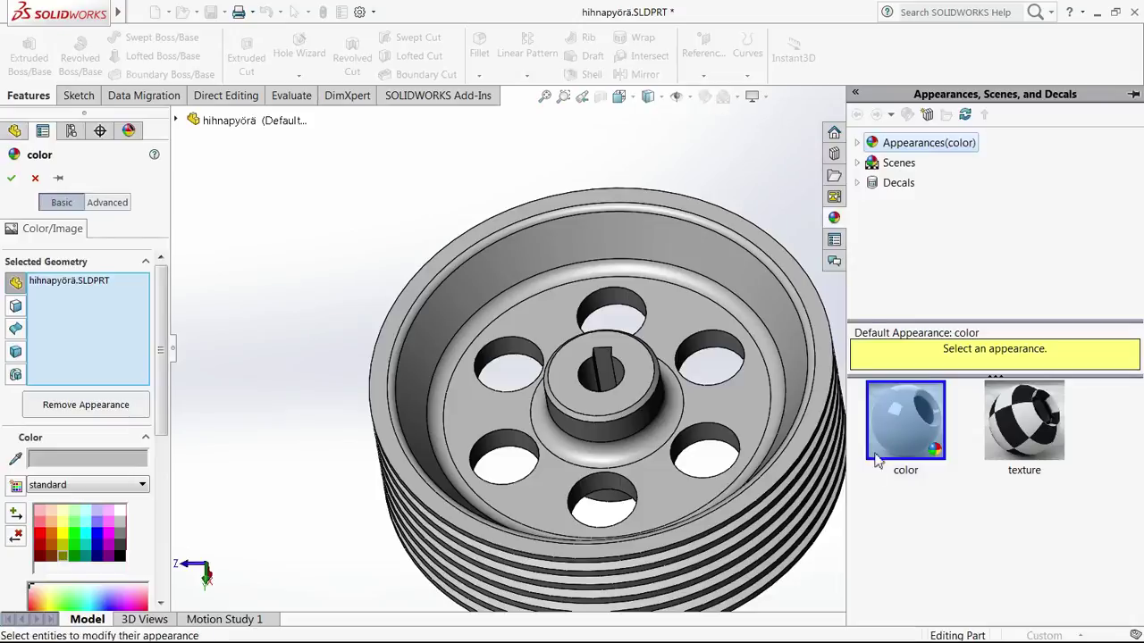
{"action": "left_click", "coordinate": [900, 433]}
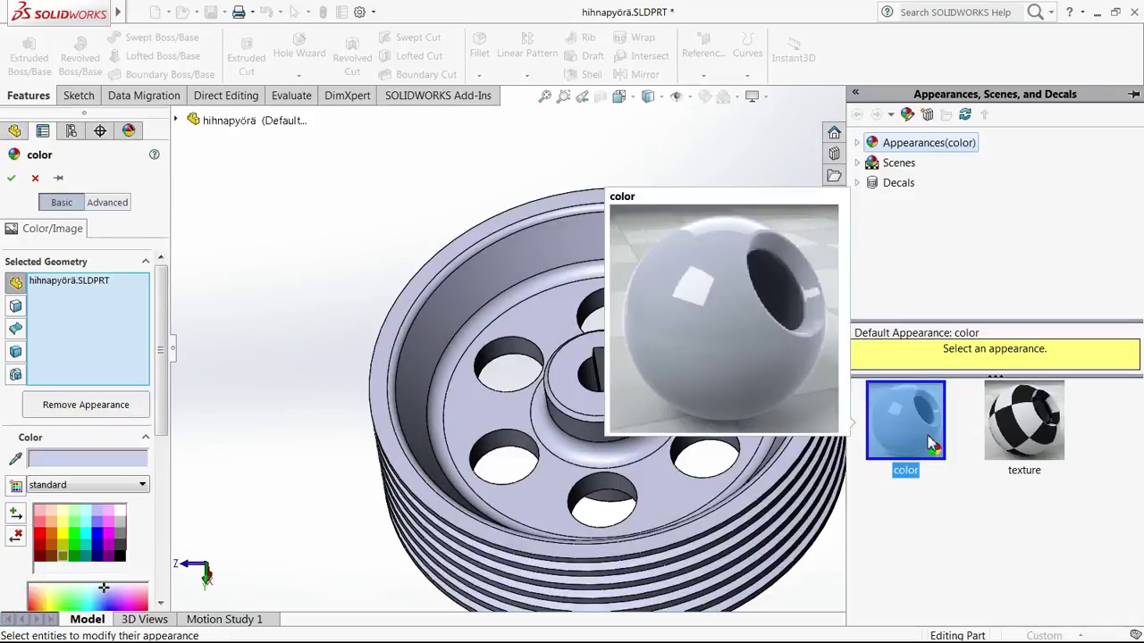
{"action": "left_click", "coordinate": [75, 543]}
{"action": "left_click", "coordinate": [83, 523]}
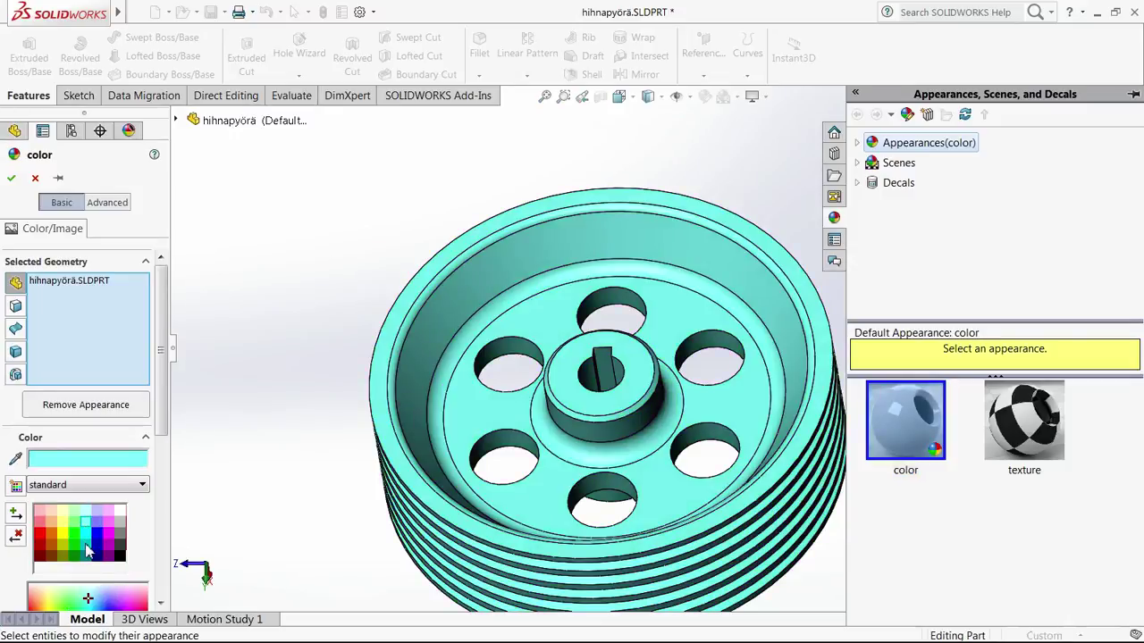
Step: Try other standard colours on the whole pulley, including light orange, dark grey and black
{"action": "left_click", "coordinate": [86, 546]}
{"action": "left_click", "coordinate": [51, 544]}
{"action": "left_click", "coordinate": [40, 533]}
{"action": "left_click", "coordinate": [51, 522]}
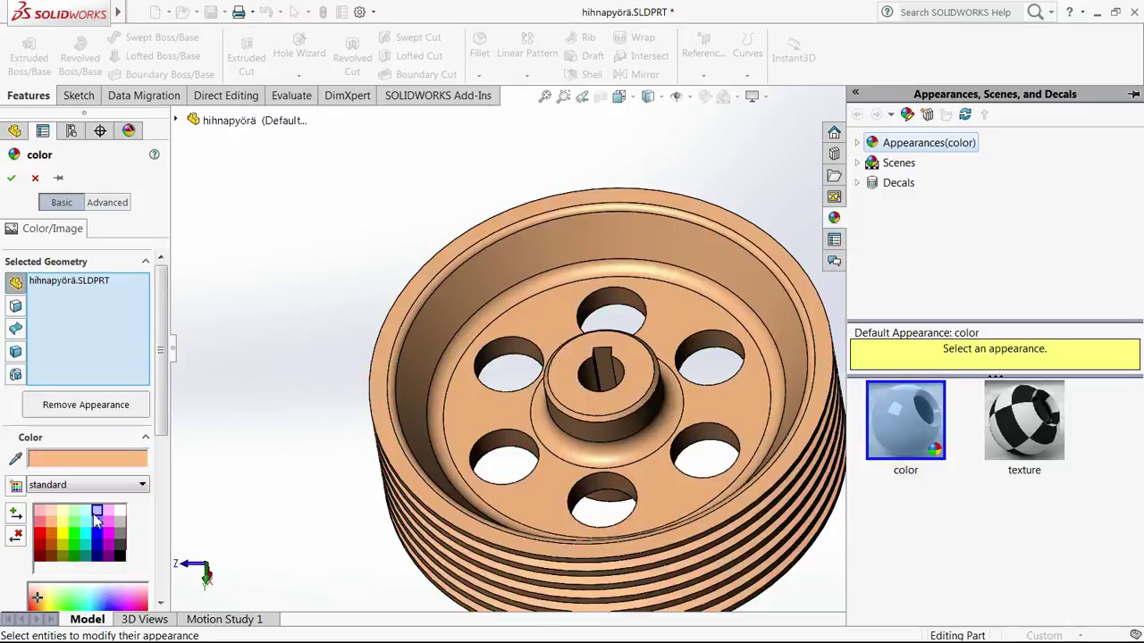
{"action": "left_click", "coordinate": [108, 543]}
{"action": "left_click", "coordinate": [120, 527]}
{"action": "left_click", "coordinate": [120, 544]}
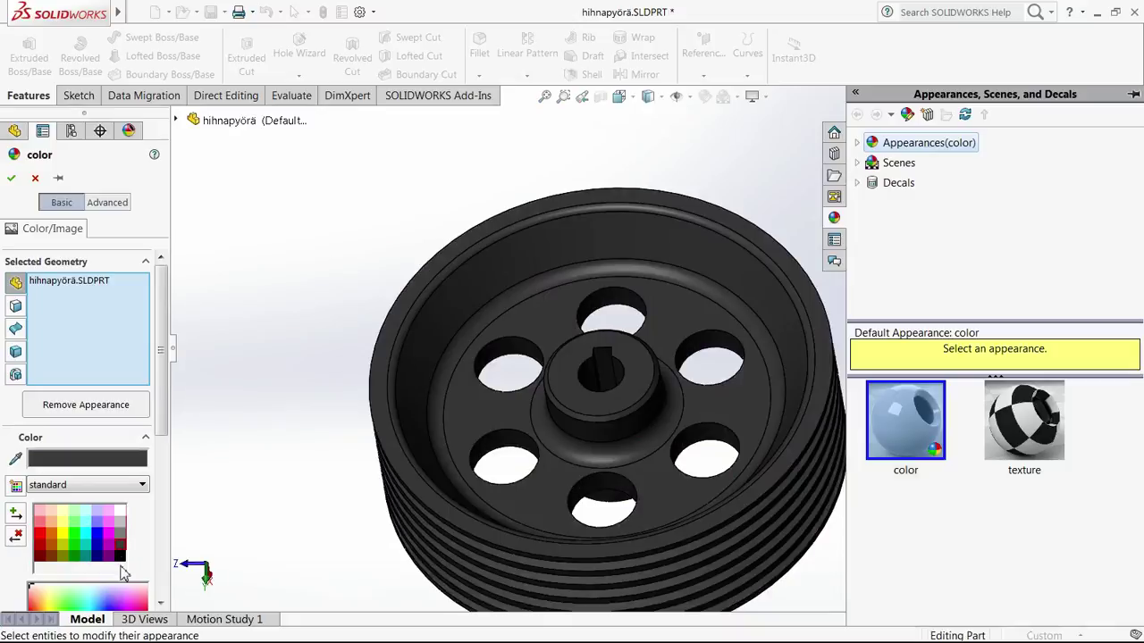
{"action": "left_click", "coordinate": [120, 555]}
Step: Try light lavender and pure blue on the pulley and settle on the medium violet-blue standard colour
{"action": "middle_click_drag", "start_coordinate": [572, 402], "coordinate": [115, 525]}
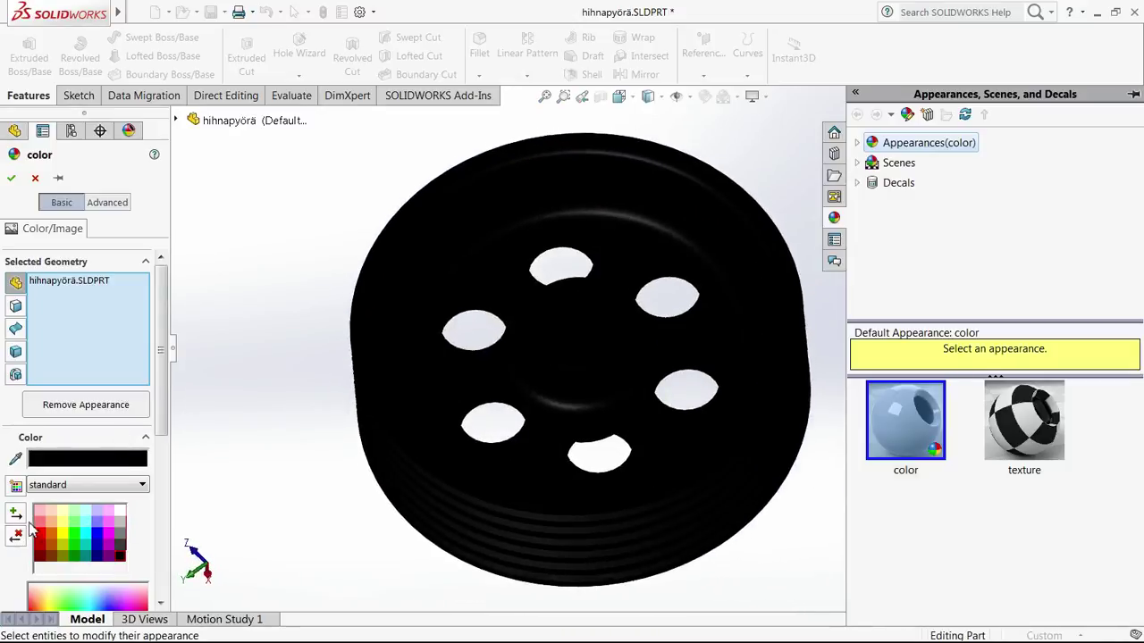
{"action": "left_click", "coordinate": [39, 511]}
{"action": "left_click", "coordinate": [97, 510]}
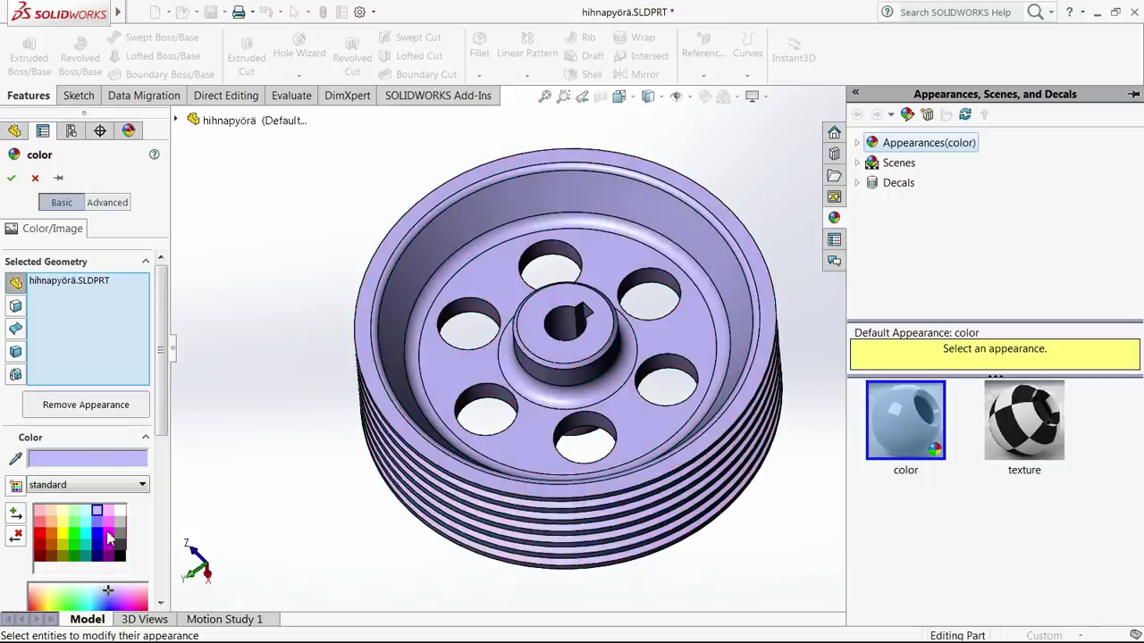
{"action": "left_click", "coordinate": [97, 533]}
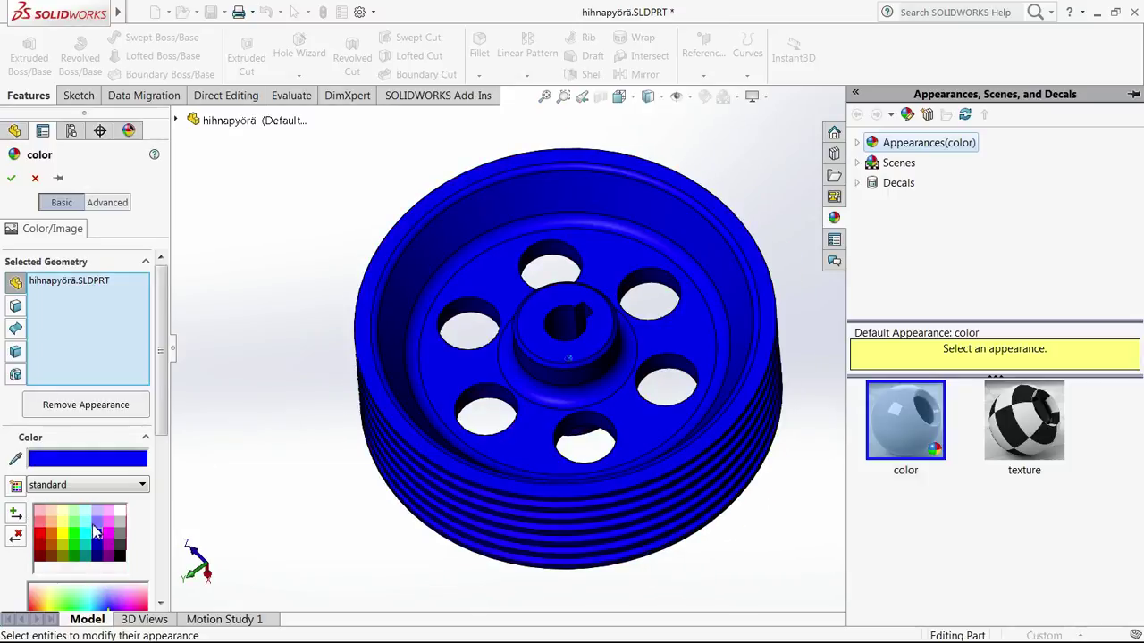
{"action": "left_click", "coordinate": [97, 523]}
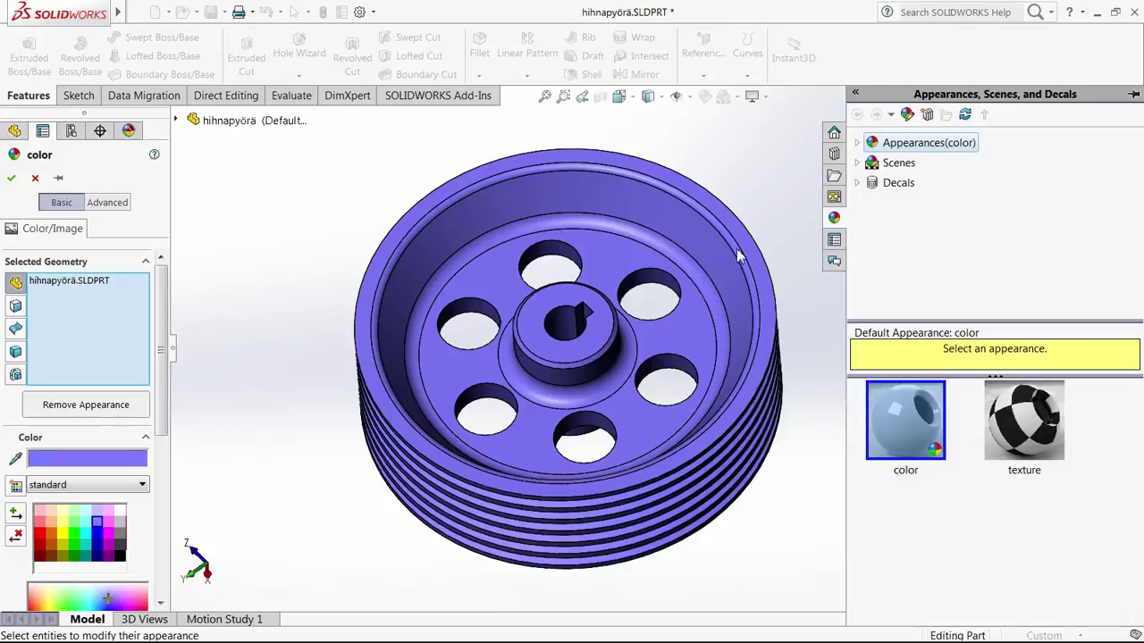
Step: Browse the appearance library's material categories from Metal, Painted and Glass through to Organic
{"action": "left_click", "coordinate": [856, 143]}
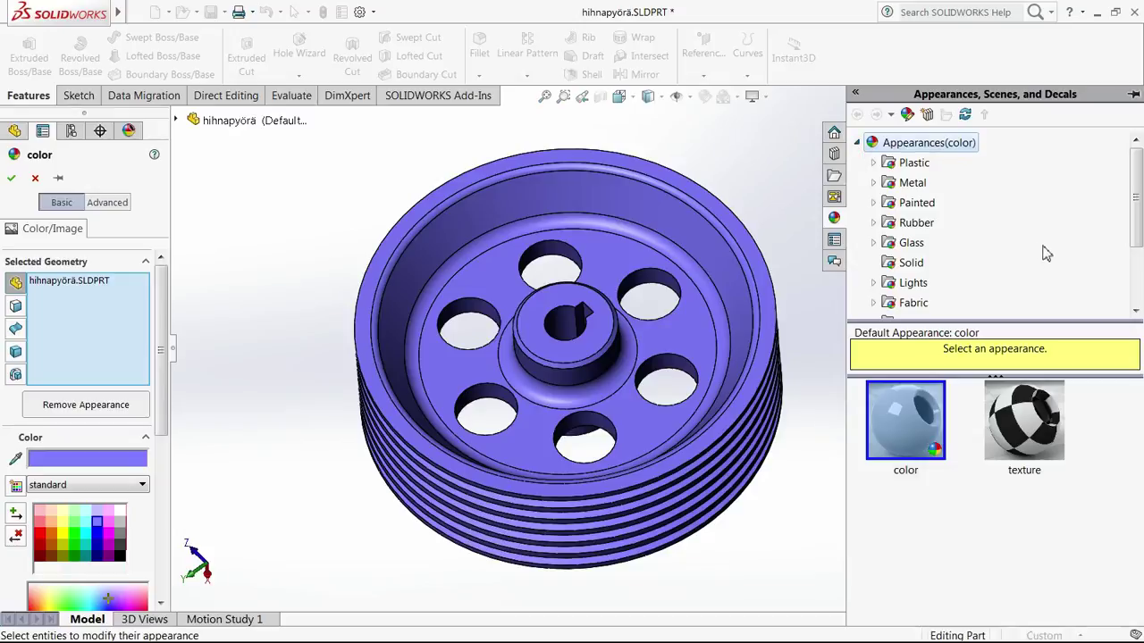
{"action": "left_click", "coordinate": [910, 182]}
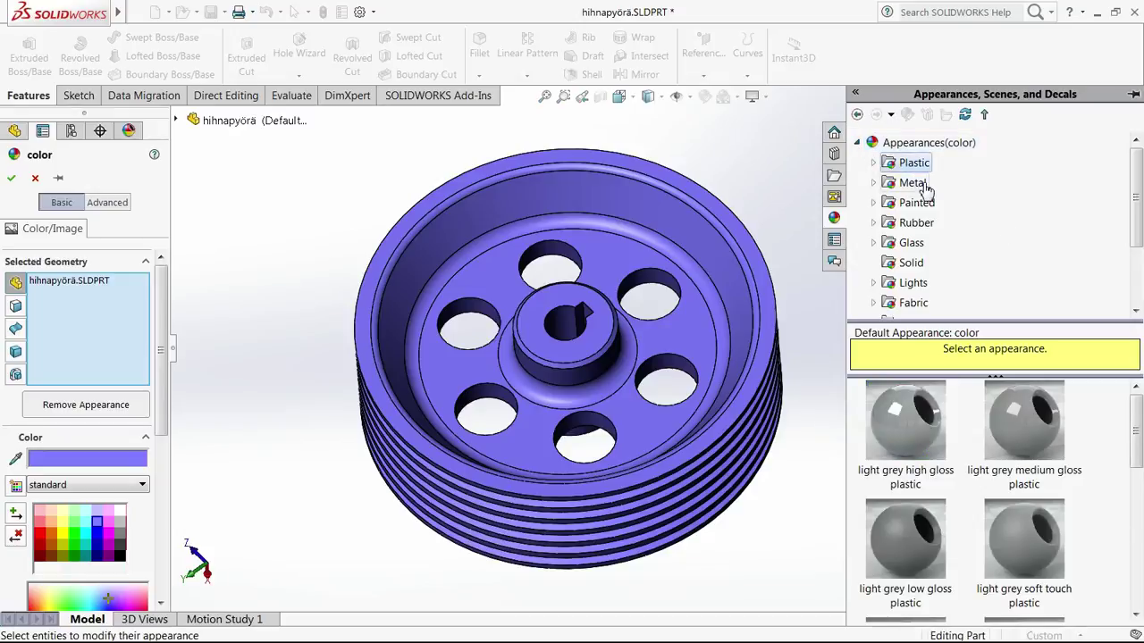
{"action": "left_click", "coordinate": [924, 204]}
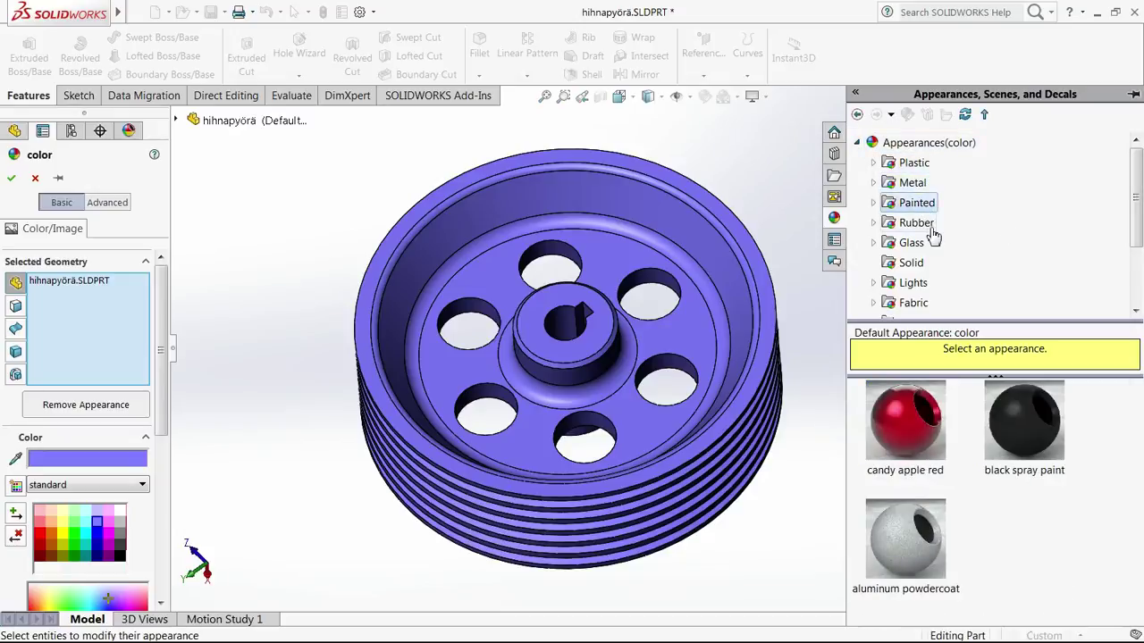
{"action": "left_click", "coordinate": [930, 227]}
{"action": "left_click", "coordinate": [925, 243]}
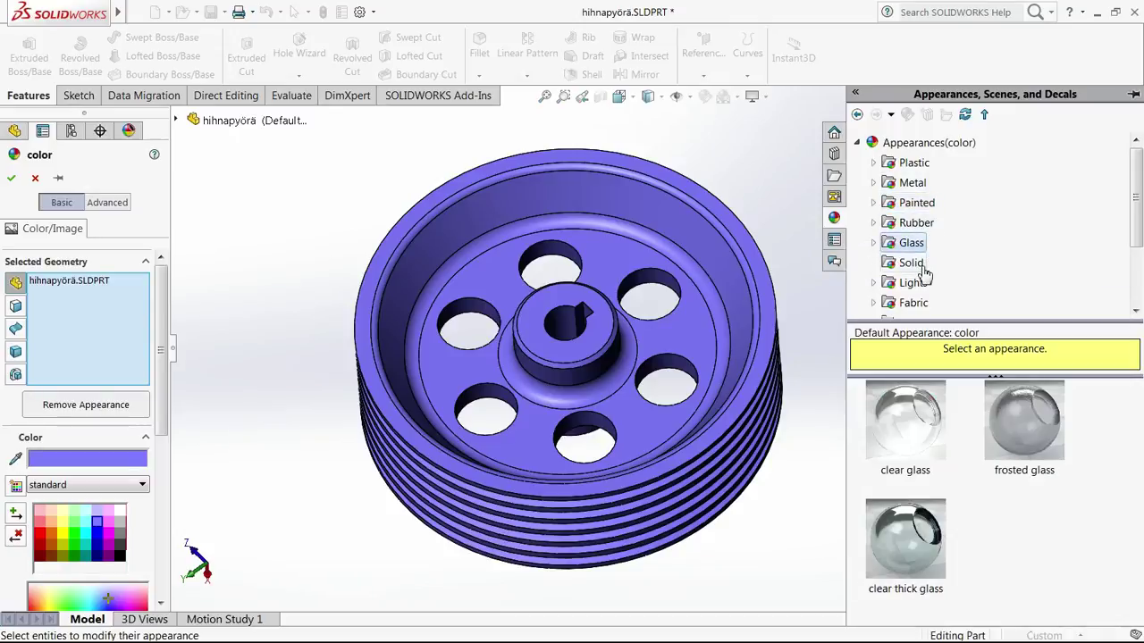
{"action": "left_click", "coordinate": [921, 264]}
{"action": "left_click", "coordinate": [920, 284]}
{"action": "left_click", "coordinate": [924, 303]}
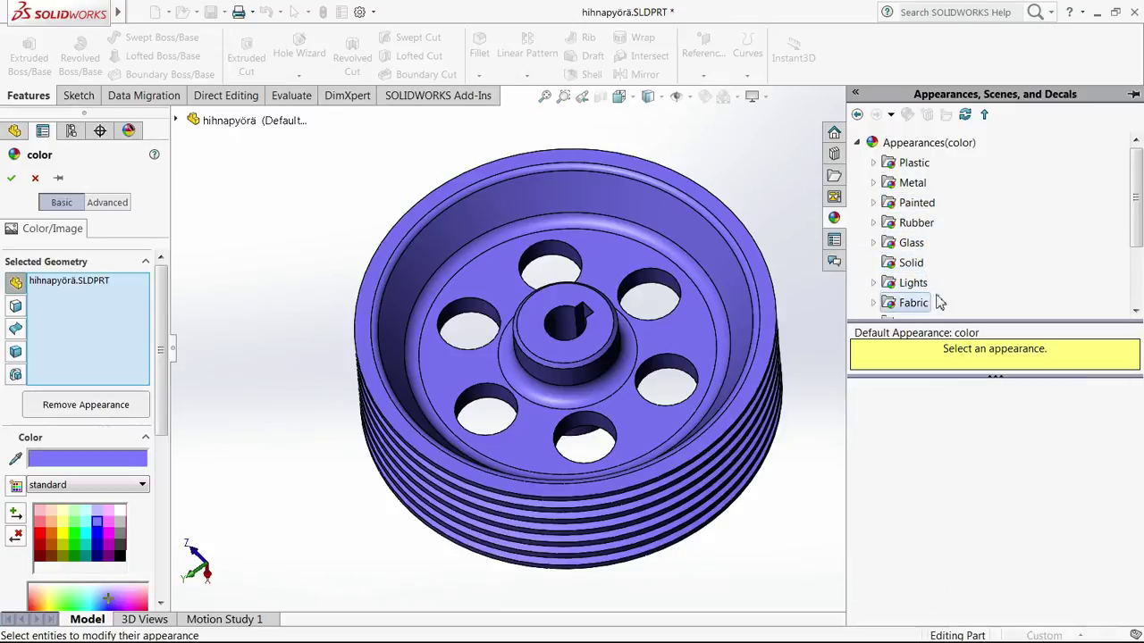
{"action": "left_click_drag", "start_coordinate": [1140, 231], "coordinate": [1142, 283]}
{"action": "left_click", "coordinate": [918, 224]}
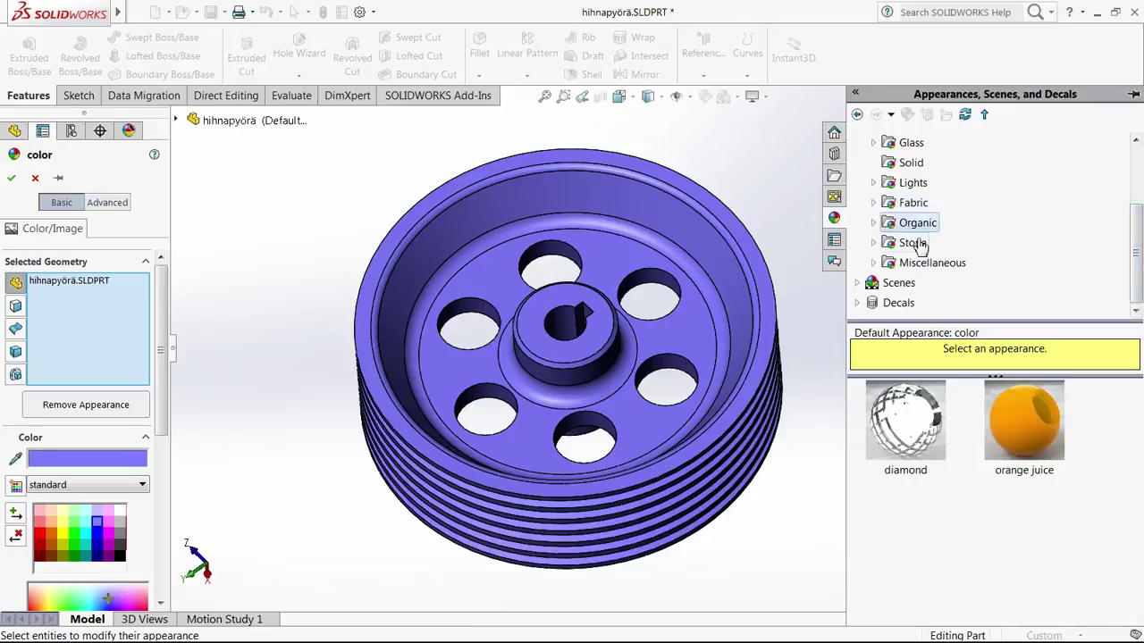
Step: Apply the asphalt 2d appearance from the Stone Paving category to the whole pulley and inspect its texture up close
{"action": "left_click", "coordinate": [920, 245]}
{"action": "double_click", "coordinate": [920, 245]}
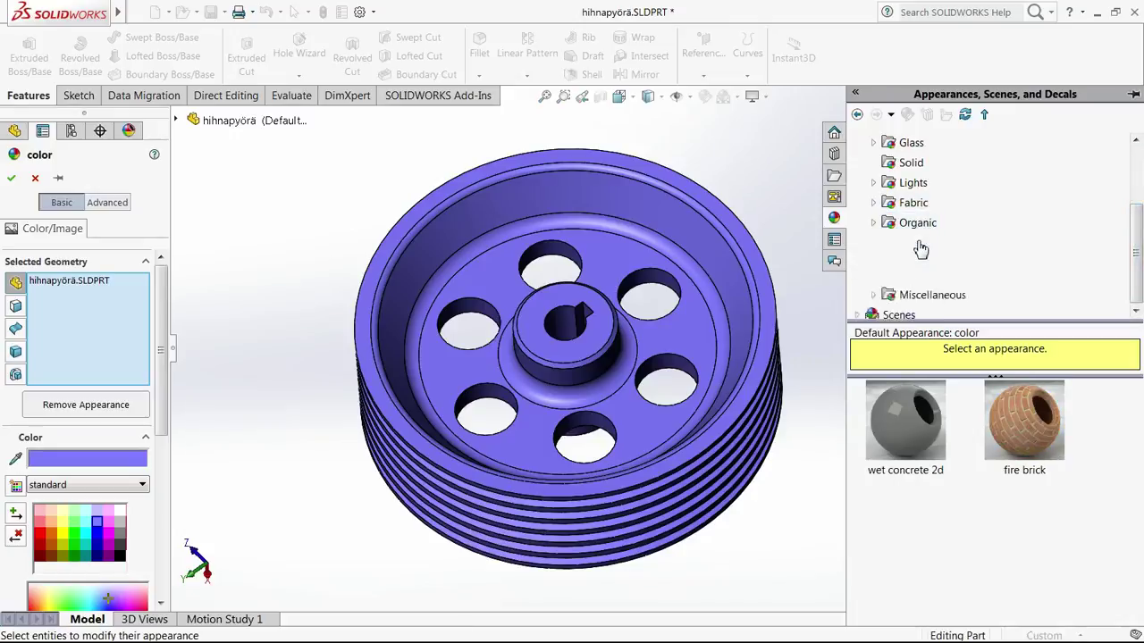
{"action": "left_click", "coordinate": [922, 245]}
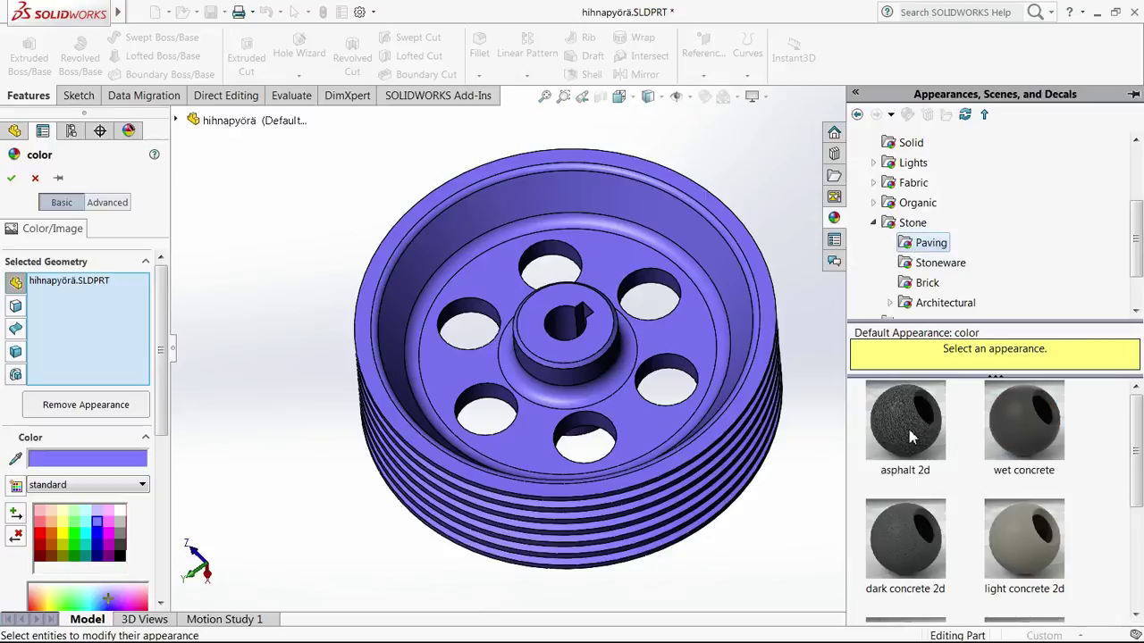
{"action": "left_click", "coordinate": [912, 435]}
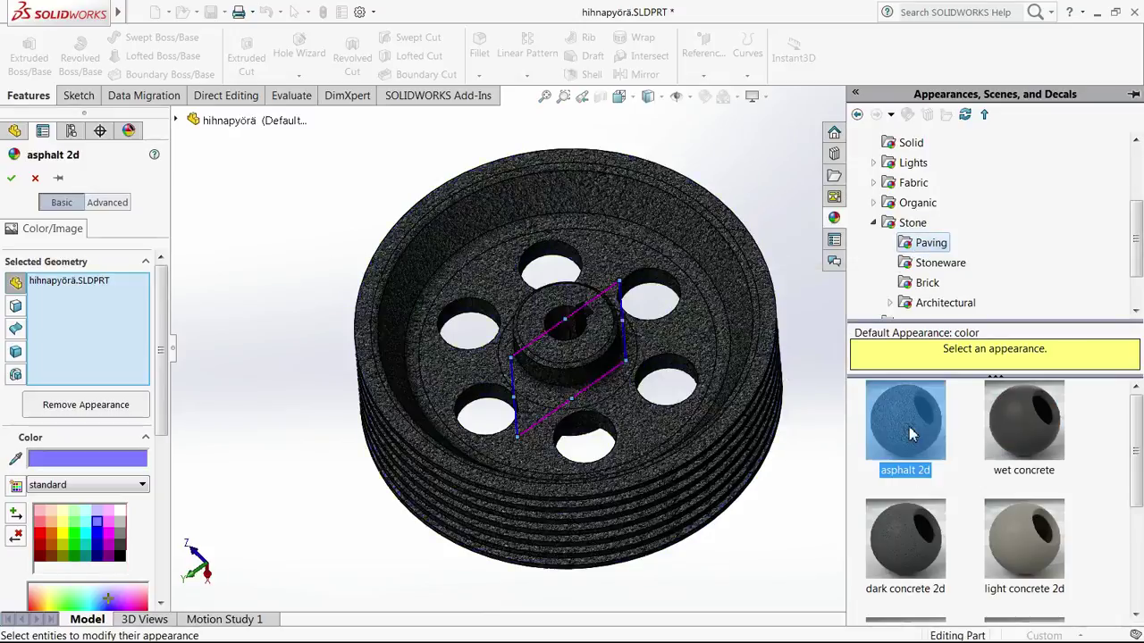
{"action": "scroll", "coordinate": [639, 182], "scroll_direction": "down", "scroll_amount": 6}
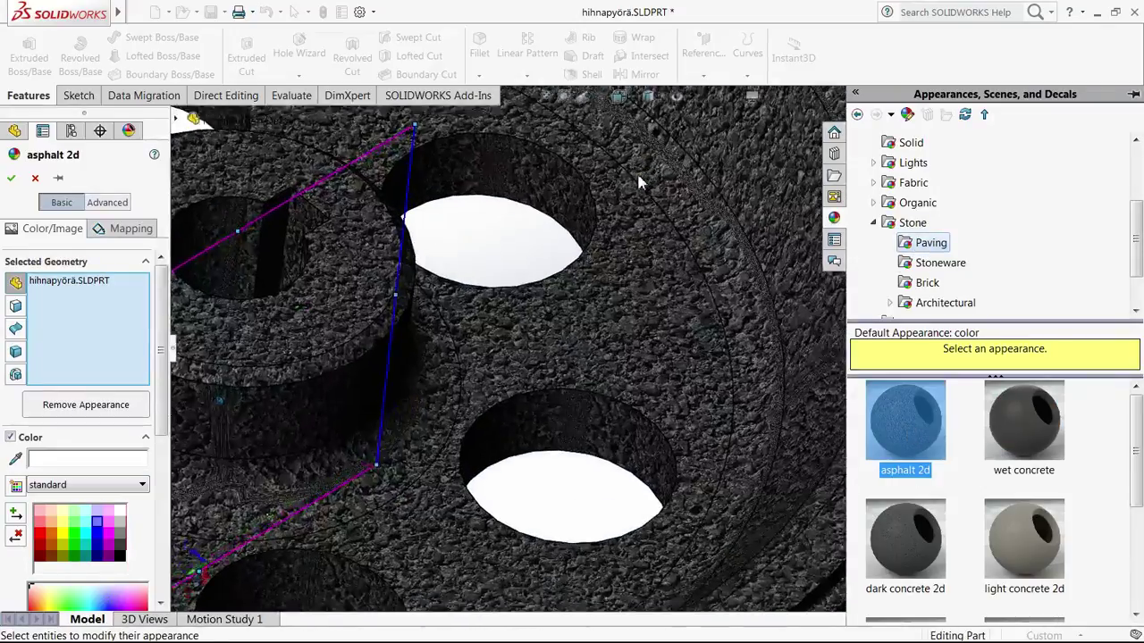
{"action": "scroll", "coordinate": [639, 182], "scroll_direction": "up", "scroll_amount": 4}
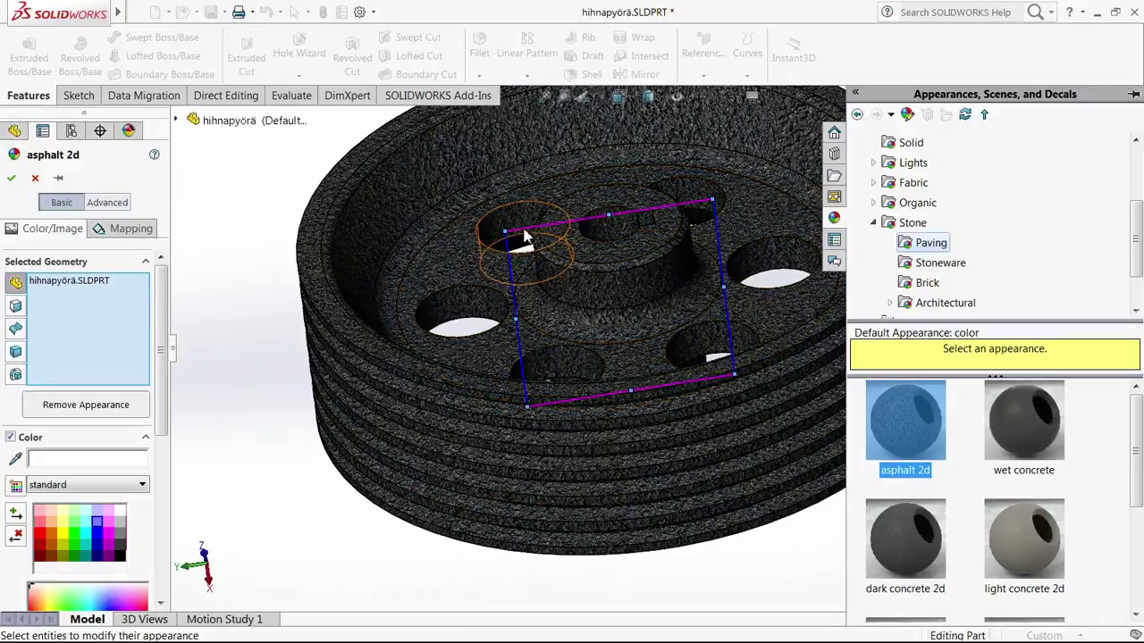
Step: Shrink the asphalt texture with its mapping frame, inspect it closely and enlarge the texture again
{"action": "left_click_drag", "start_coordinate": [505, 231], "coordinate": [623, 250]}
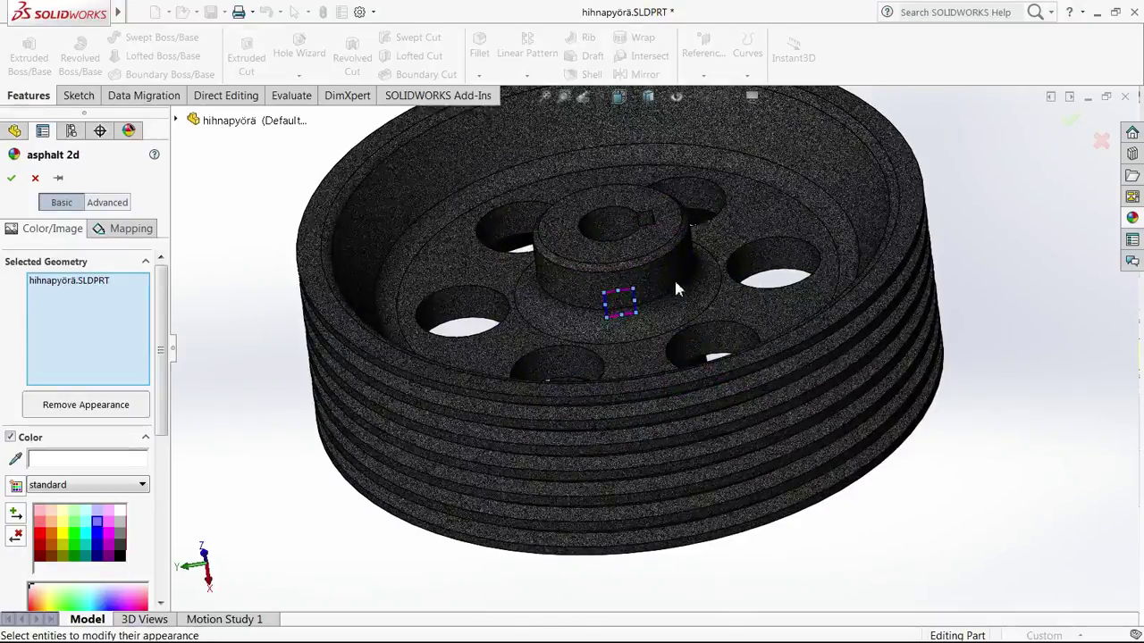
{"action": "scroll", "coordinate": [705, 268], "scroll_direction": "down", "scroll_amount": 5}
{"action": "scroll", "coordinate": [749, 271], "scroll_direction": "down", "scroll_amount": 8}
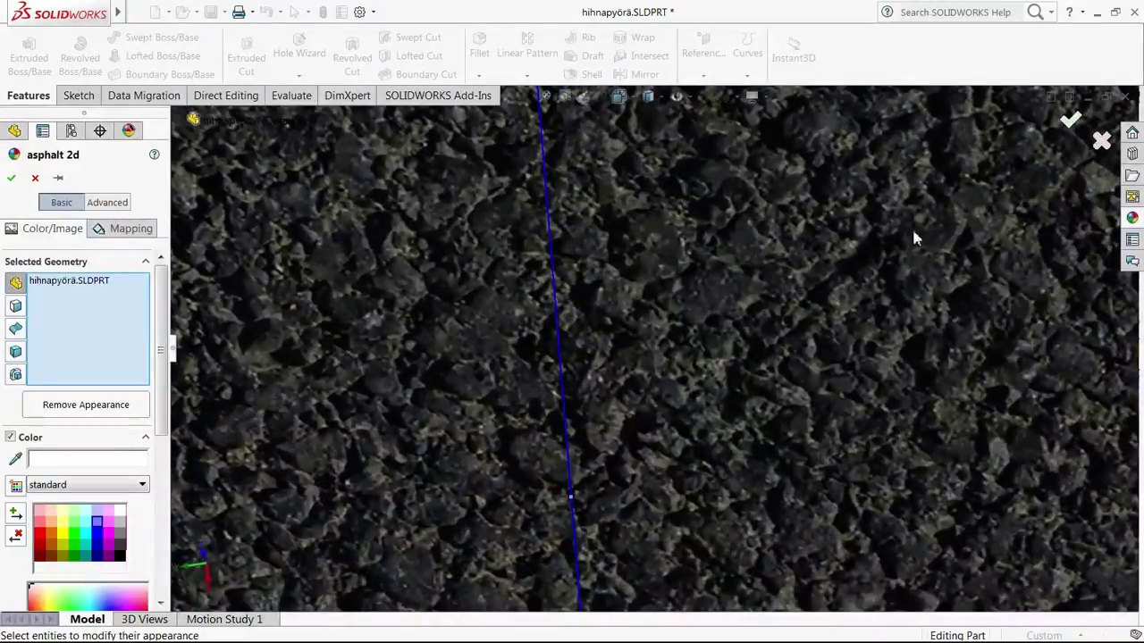
{"action": "scroll", "coordinate": [778, 327], "scroll_direction": "up", "scroll_amount": 10}
{"action": "scroll", "coordinate": [780, 309], "scroll_direction": "up", "scroll_amount": 10}
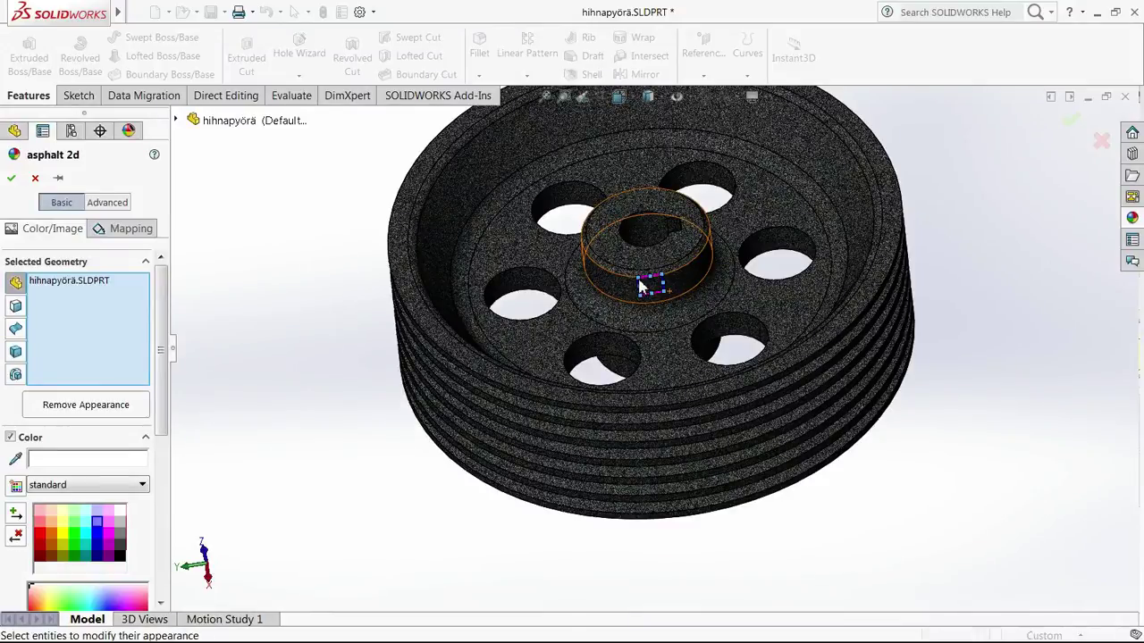
{"action": "left_click_drag", "start_coordinate": [640, 280], "coordinate": [608, 247]}
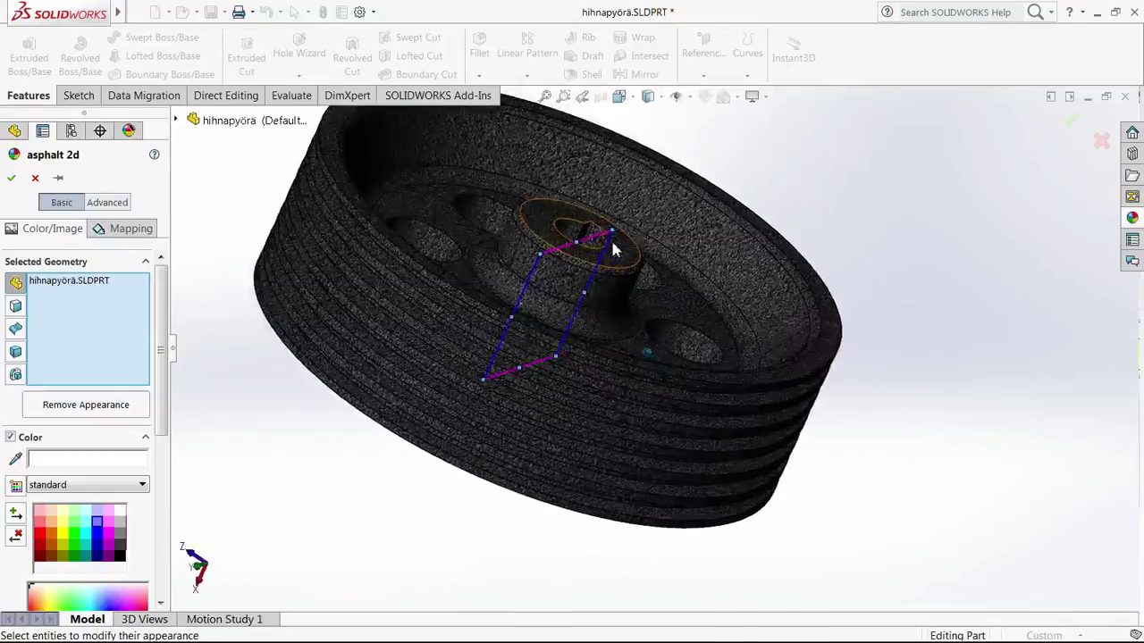
Step: Browse the Stone, Miscellaneous and Fabric appearance categories, including Cloth and Carpet, for alternatives to asphalt
{"action": "left_click", "coordinate": [1134, 221]}
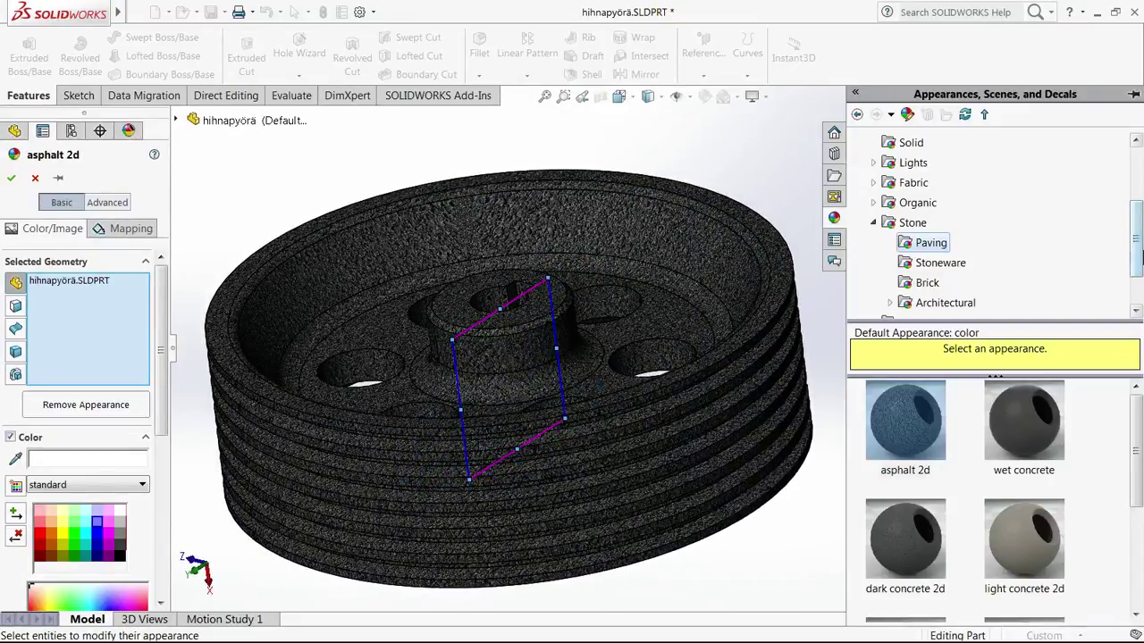
{"action": "left_click", "coordinate": [872, 223]}
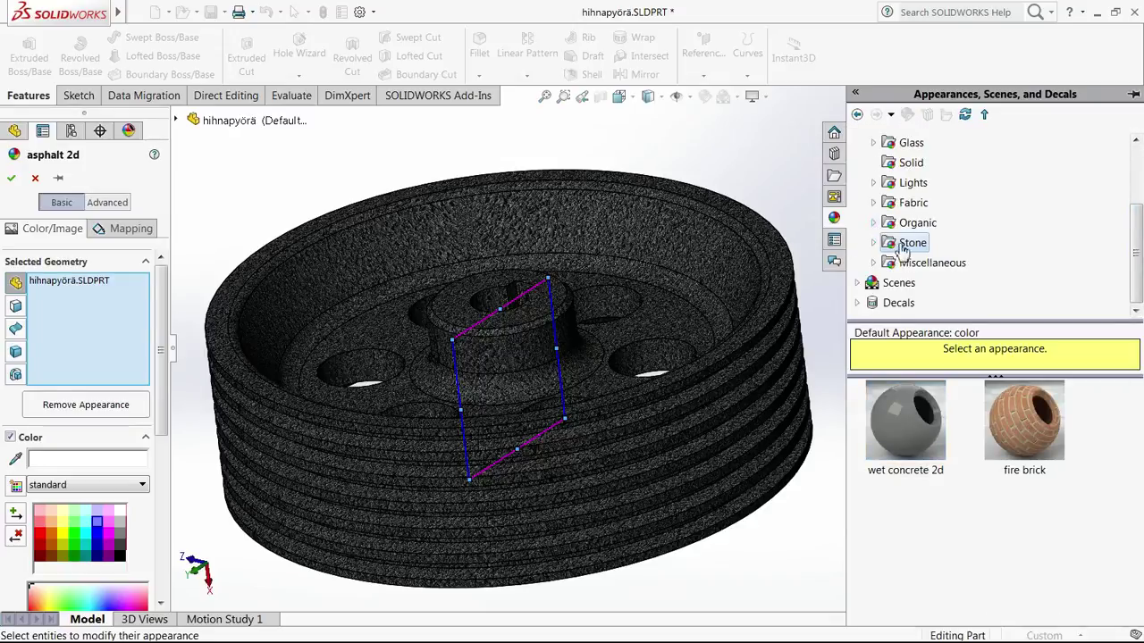
{"action": "left_click", "coordinate": [929, 263]}
{"action": "double_click", "coordinate": [918, 260]}
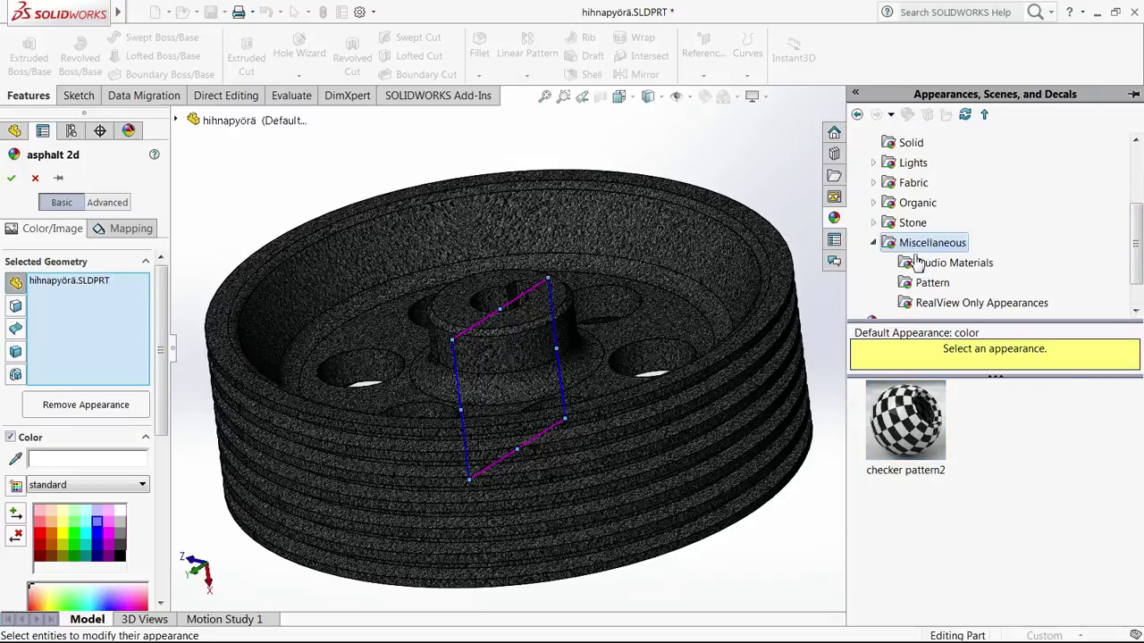
{"action": "double_click", "coordinate": [911, 184]}
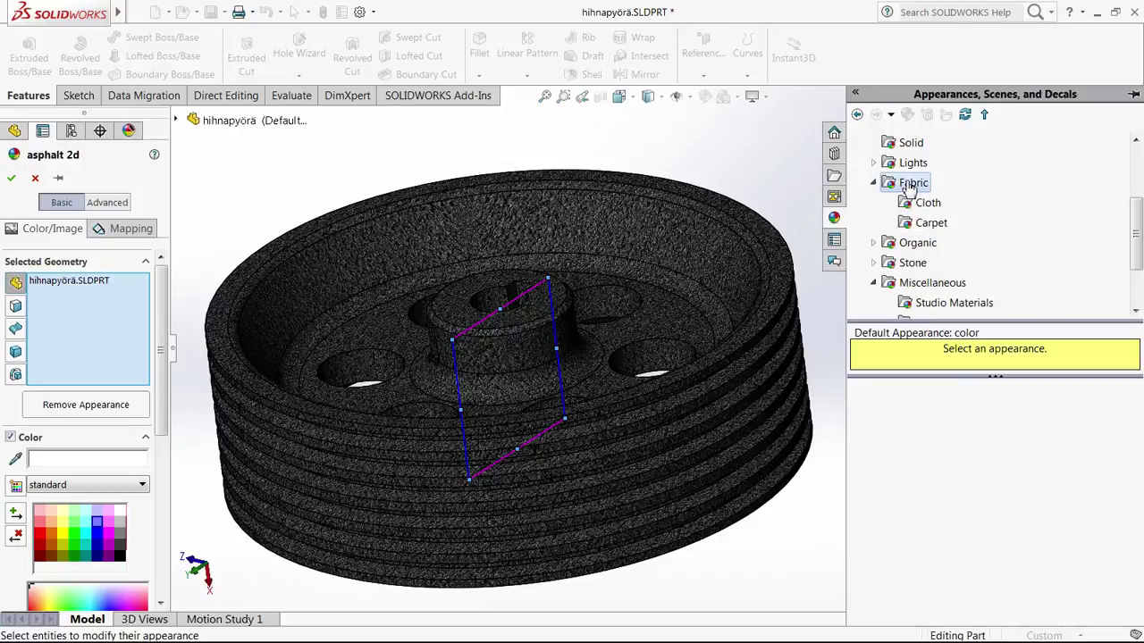
{"action": "left_click", "coordinate": [927, 202]}
{"action": "left_click", "coordinate": [949, 226]}
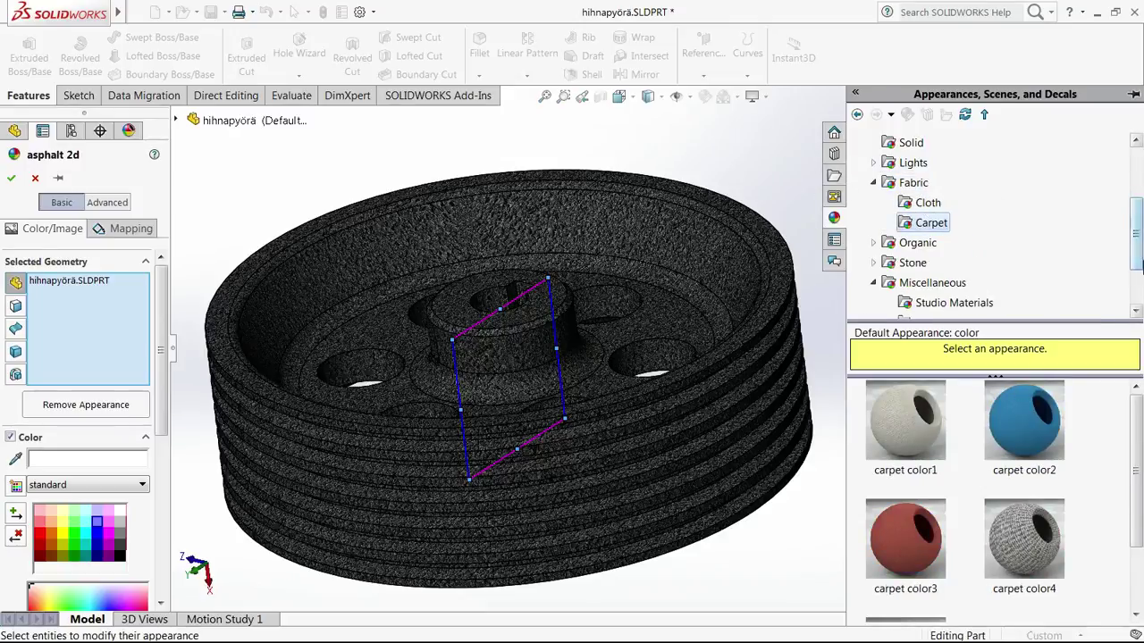
{"action": "left_click_drag", "start_coordinate": [1138, 252], "coordinate": [1137, 182]}
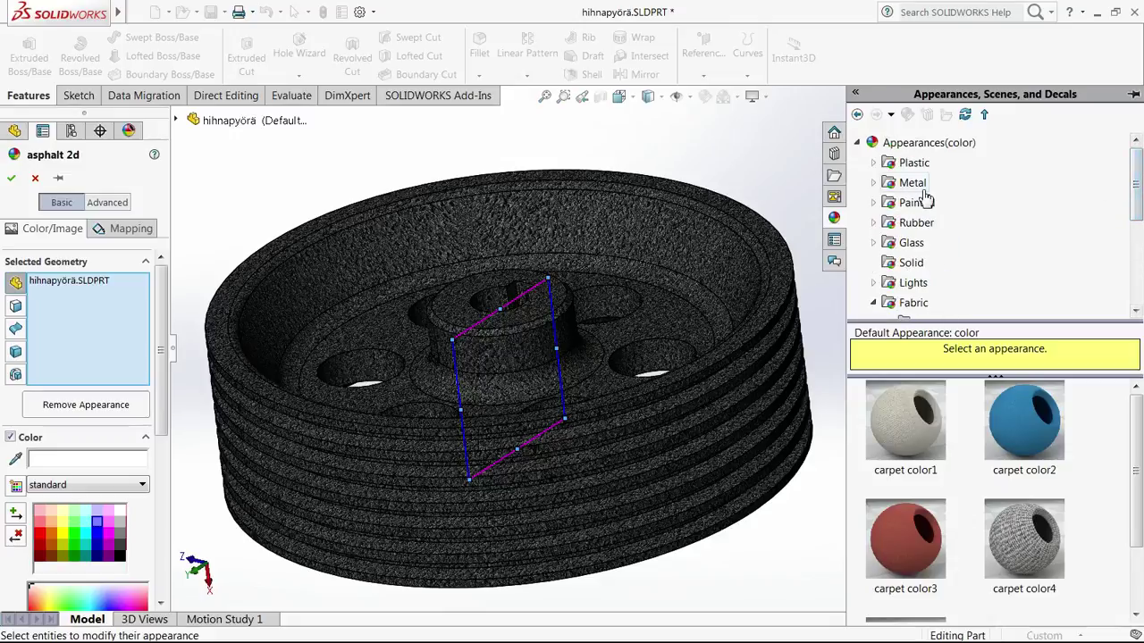
{"action": "middle_click_drag", "start_coordinate": [705, 280], "coordinate": [809, 235]}
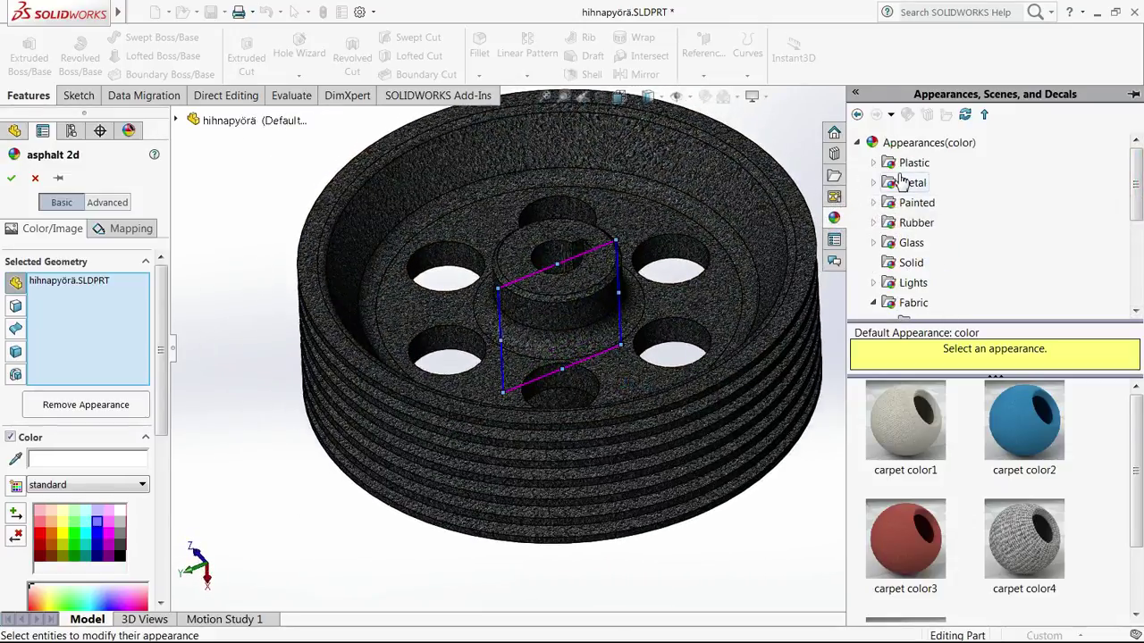
Step: Apply the sandblasted steel appearance from the Metal Steel category to the whole pulley
{"action": "left_click", "coordinate": [903, 182]}
{"action": "left_click", "coordinate": [926, 163]}
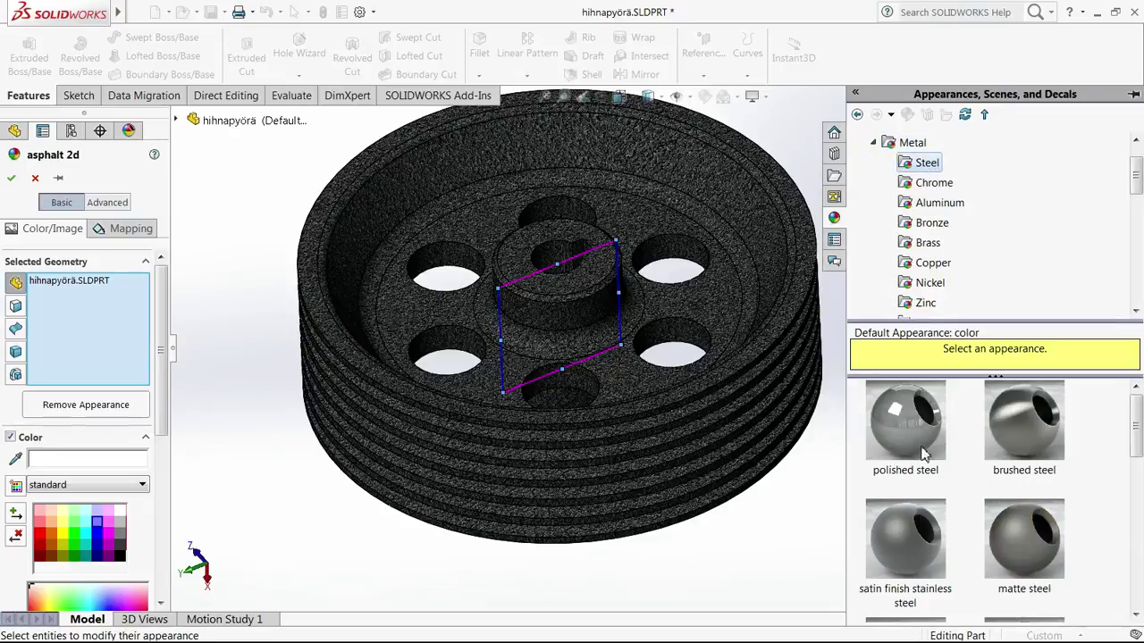
{"action": "scroll", "coordinate": [912, 439], "scroll_direction": "up", "scroll_amount": 1}
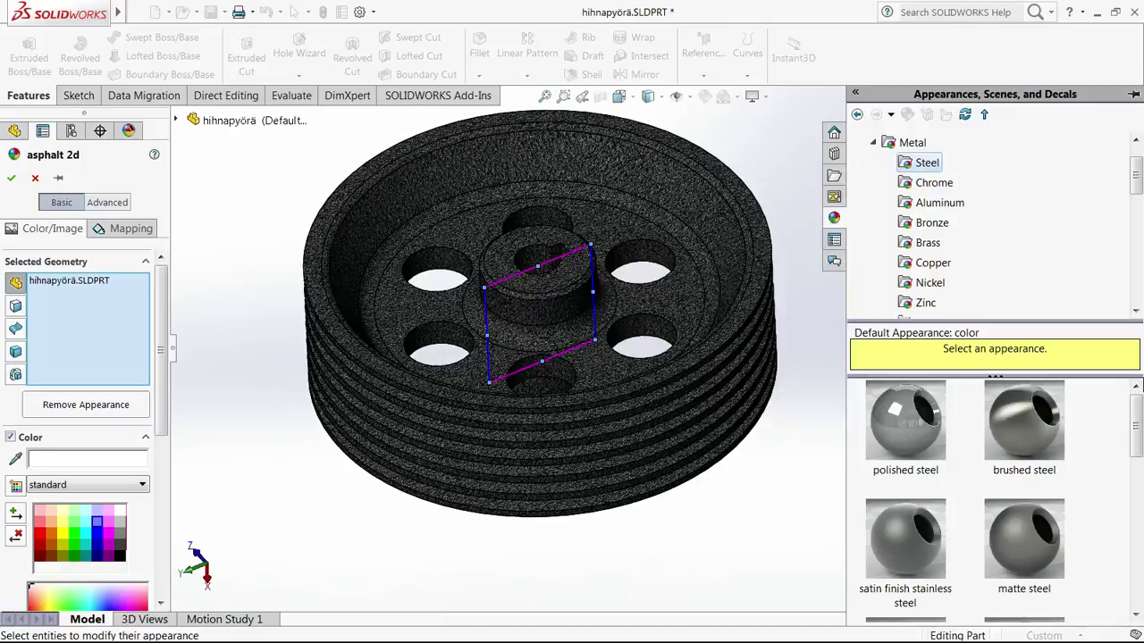
{"action": "mouse_move", "coordinate": [1037, 449]}
{"action": "mouse_move", "coordinate": [1137, 423]}
{"action": "left_mouse_down"}
{"action": "mouse_move", "coordinate": [1129, 494]}
{"action": "mouse_move", "coordinate": [1139, 479]}
{"action": "left_mouse_up"}
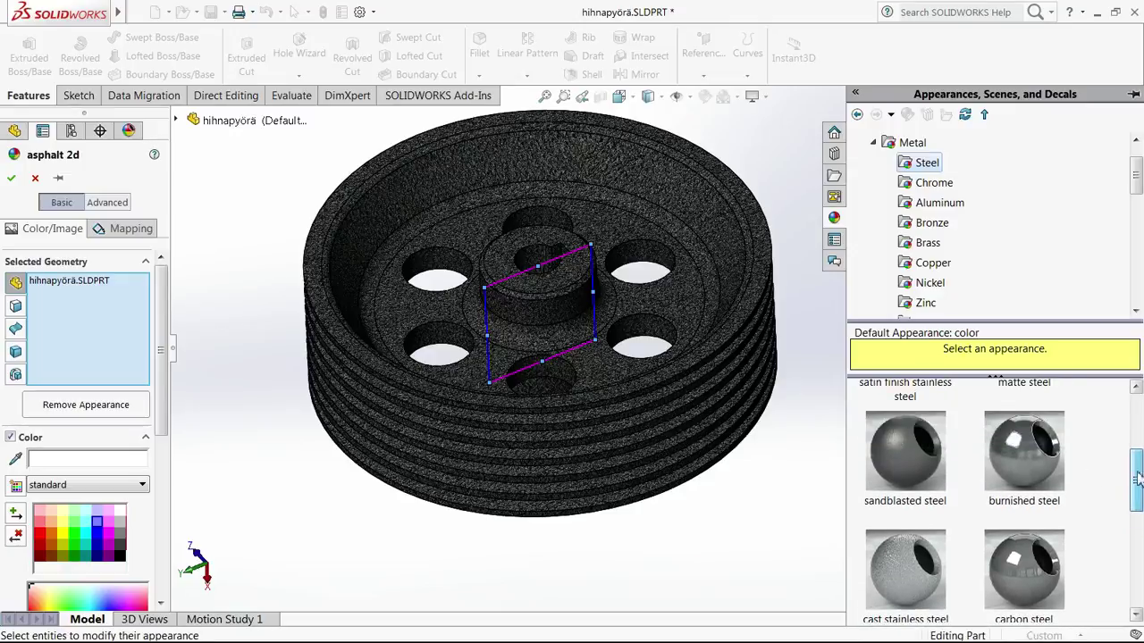
{"action": "left_click", "coordinate": [907, 474]}
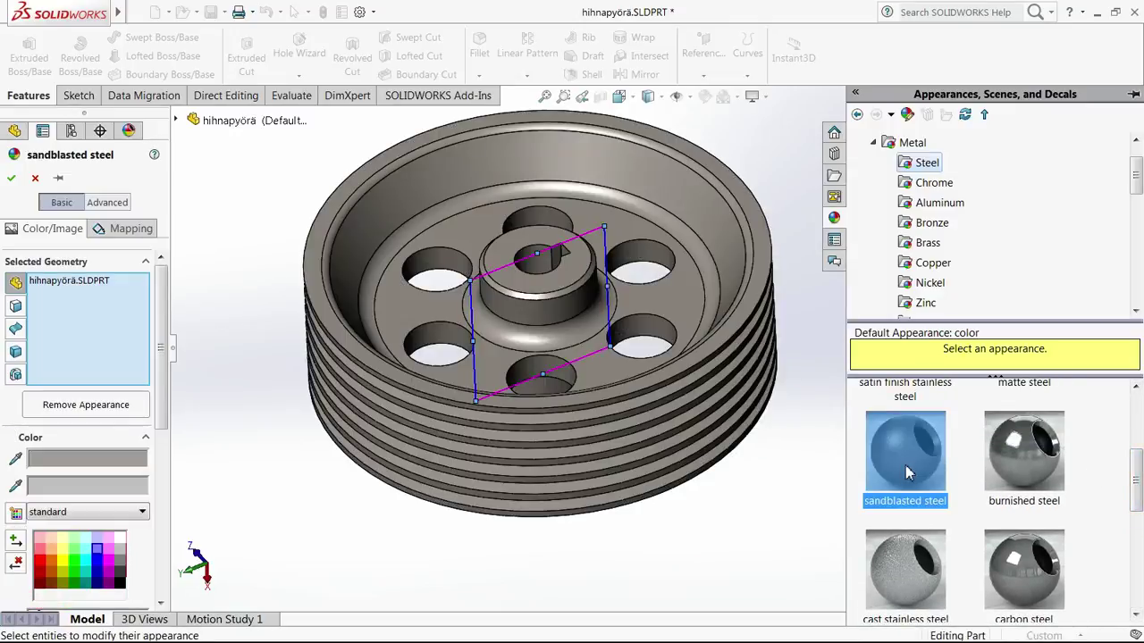
Step: Inspect the sandblasted steel finish on the rim and hub up close and accept the appearance
{"action": "scroll", "coordinate": [637, 256], "scroll_direction": "down", "scroll_amount": 10}
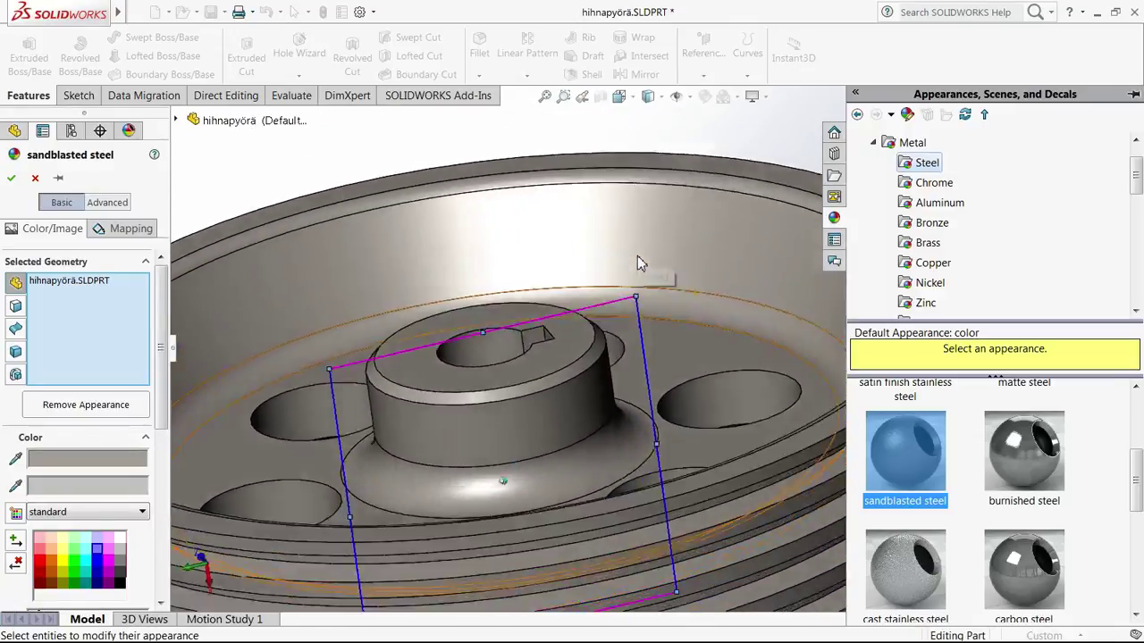
{"action": "middle_click_drag", "start_coordinate": [637, 256], "coordinate": [482, 481]}
{"action": "scroll", "coordinate": [546, 385], "scroll_direction": "up", "scroll_amount": 3}
{"action": "scroll", "coordinate": [558, 346], "scroll_direction": "up", "scroll_amount": 2}
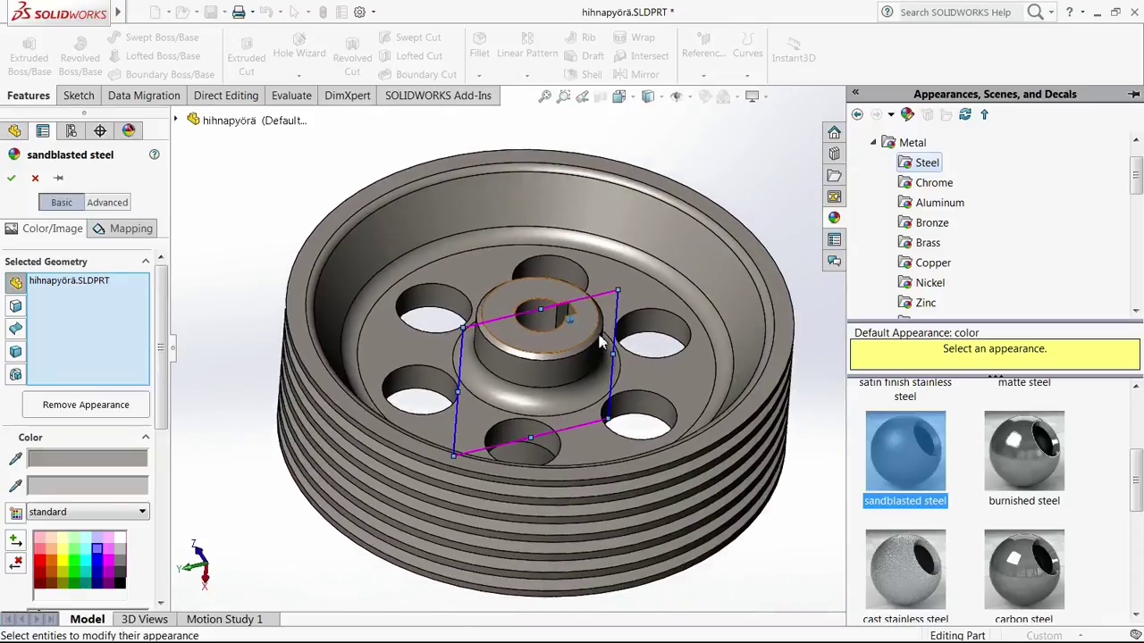
{"action": "mouse_move", "coordinate": [602, 342]}
{"action": "middle_mouse_down"}
{"action": "mouse_move", "coordinate": [549, 343]}
{"action": "mouse_move", "coordinate": [601, 337]}
{"action": "middle_mouse_up"}
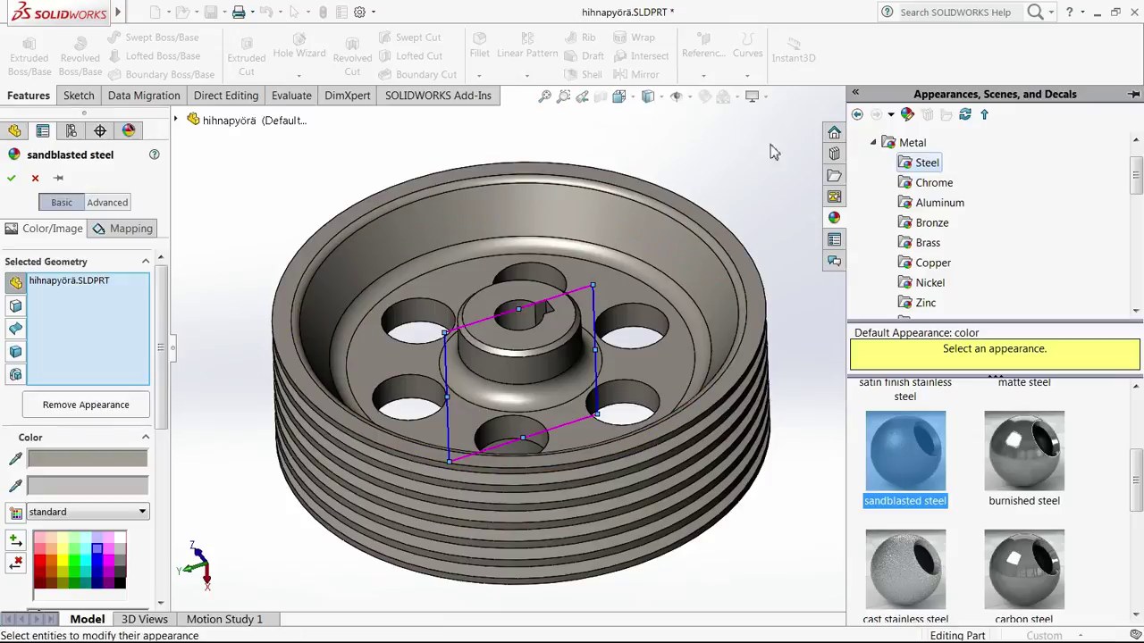
{"action": "left_click", "coordinate": [765, 98]}
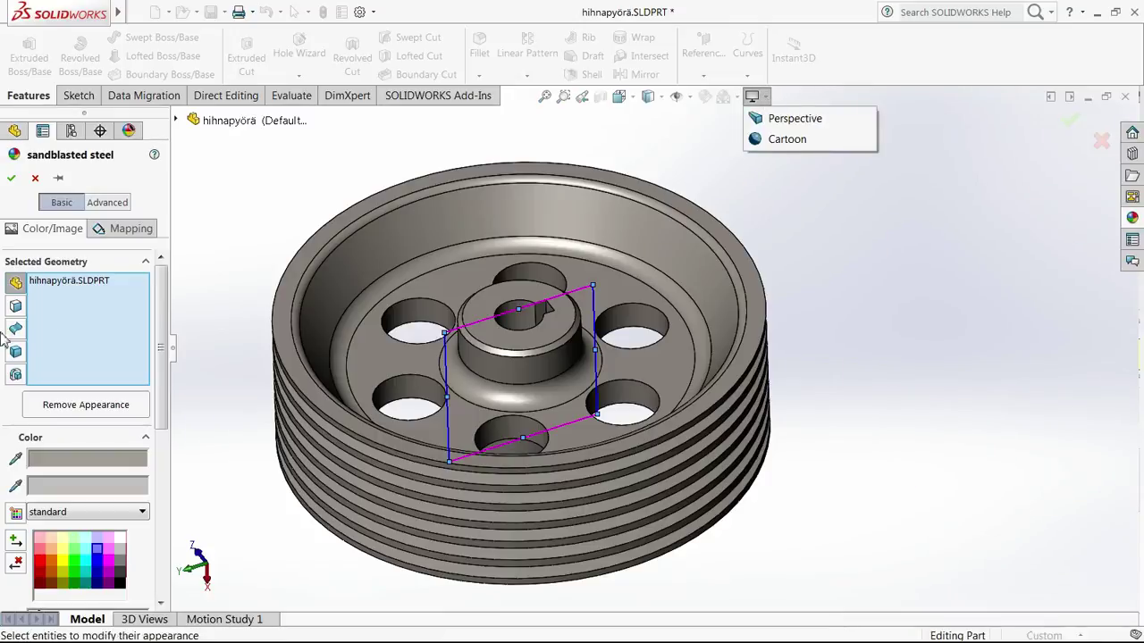
{"action": "left_click", "coordinate": [13, 179]}
{"action": "left_click", "coordinate": [13, 179]}
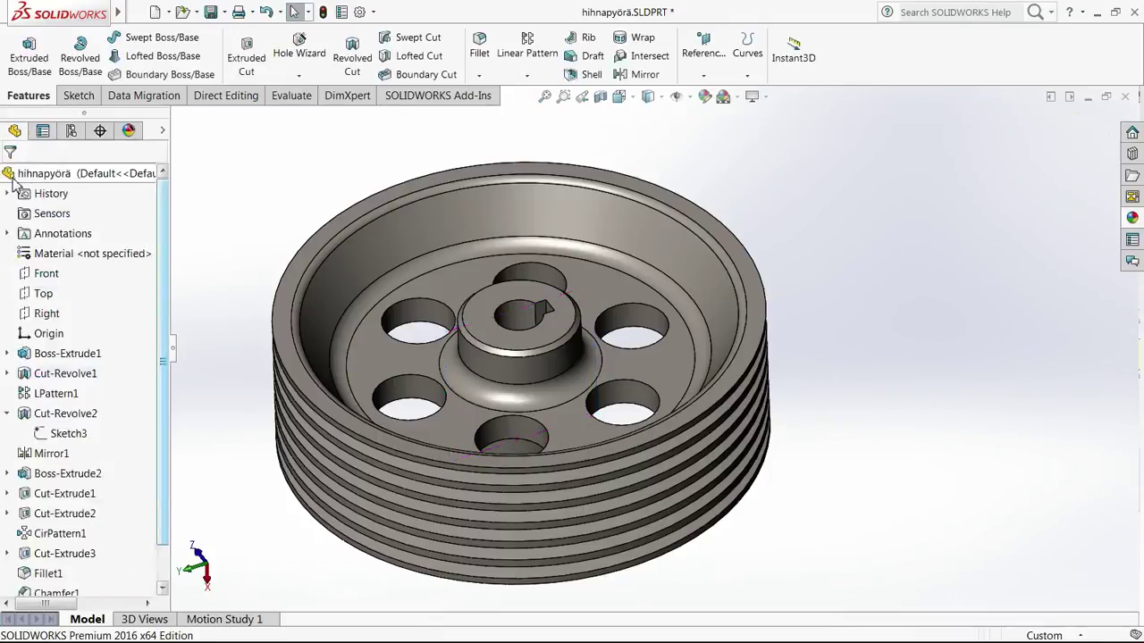
Step: Turn on RealView Graphics and Ambient Occlusion for the pulley's display
{"action": "left_click", "coordinate": [753, 96]}
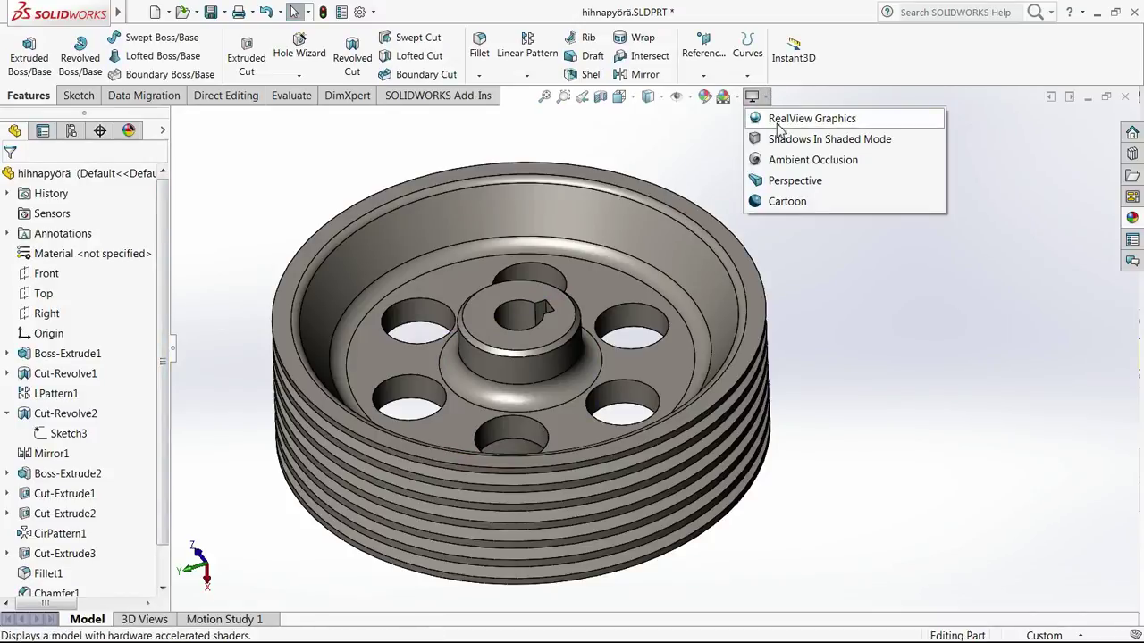
{"action": "left_click", "coordinate": [778, 124]}
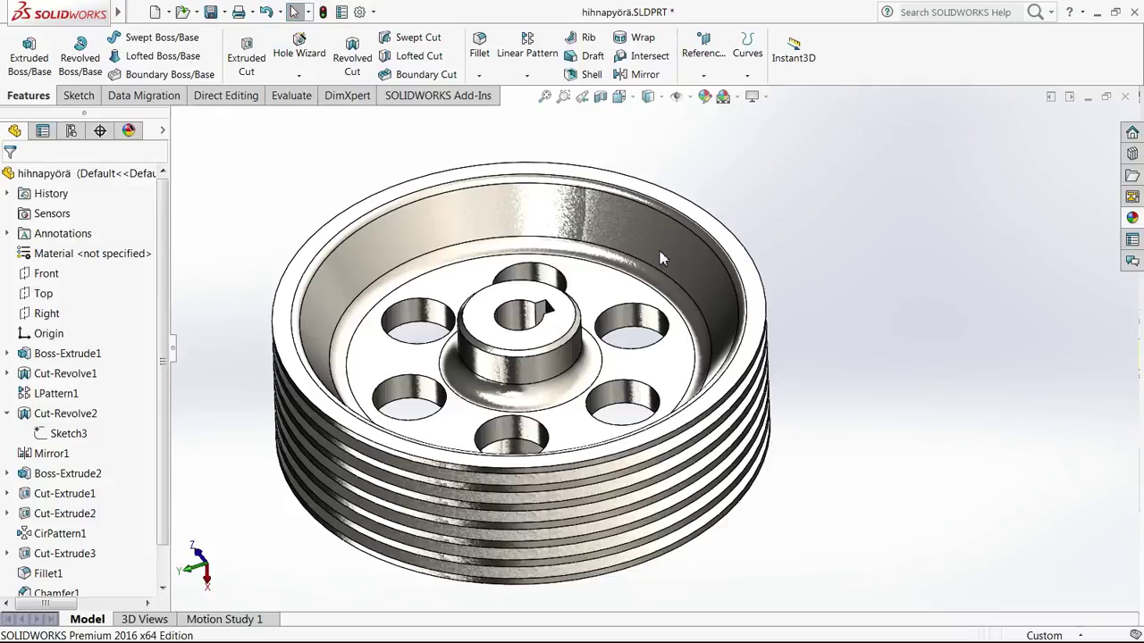
{"action": "left_click", "coordinate": [753, 97]}
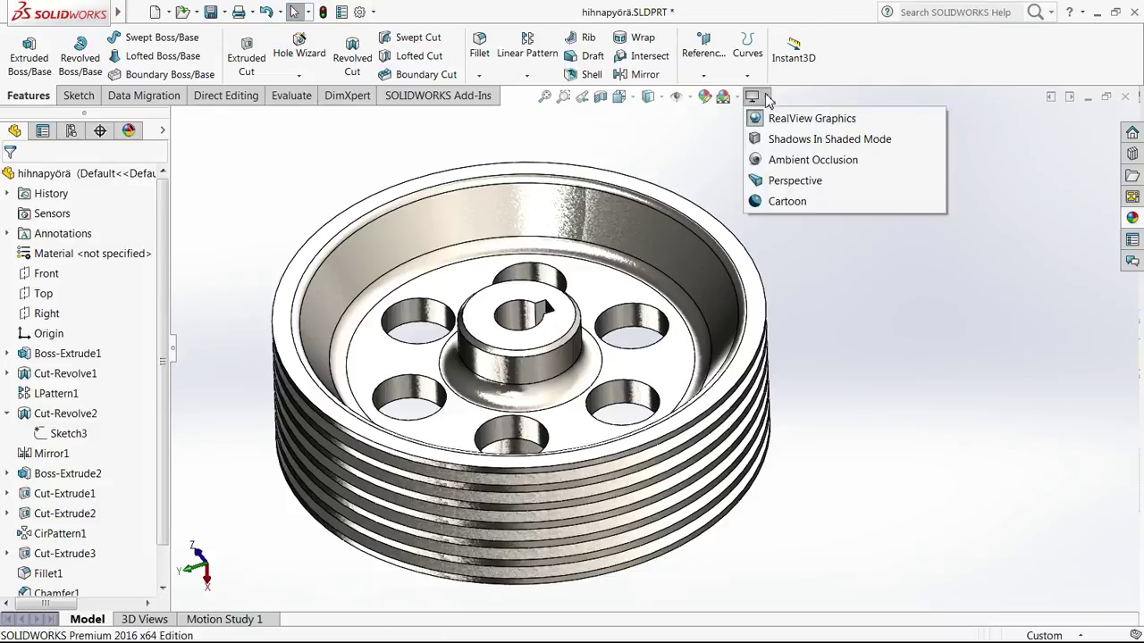
{"action": "left_click", "coordinate": [797, 162]}
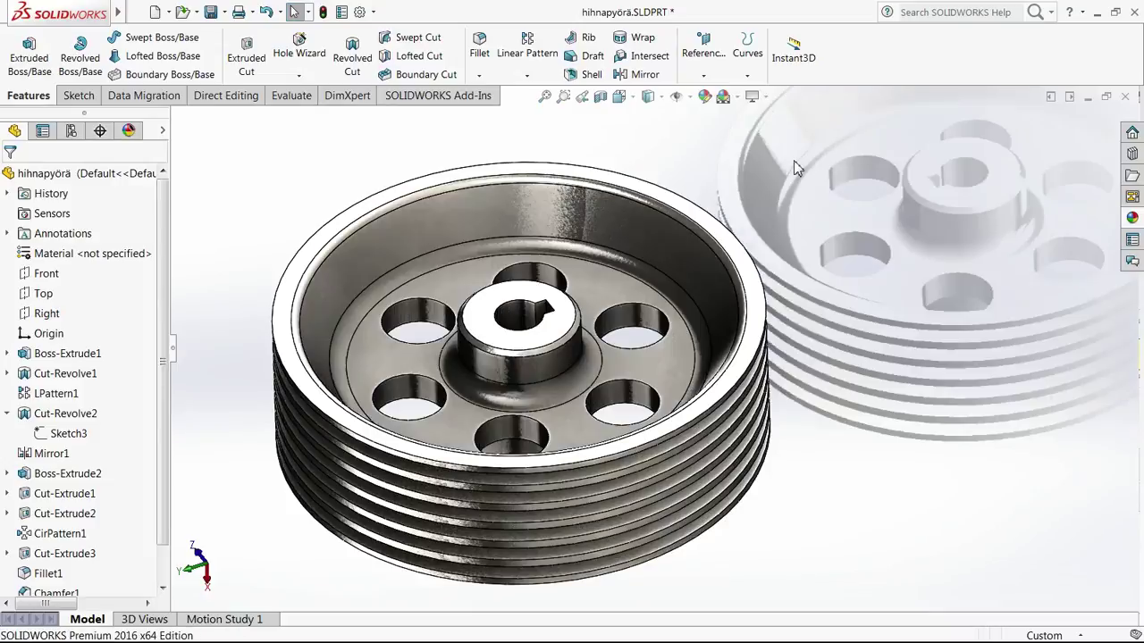
Step: Examine the pulley's reflections, grooves and steel texture from several angles and distances
{"action": "middle_click_drag", "start_coordinate": [804, 200], "coordinate": [804, 503]}
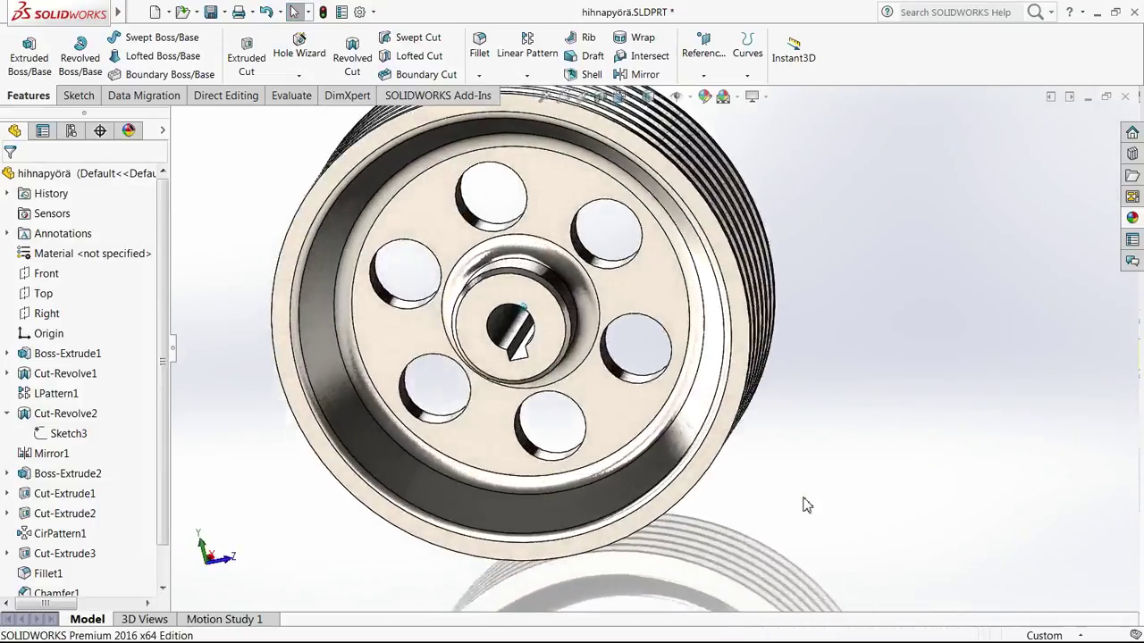
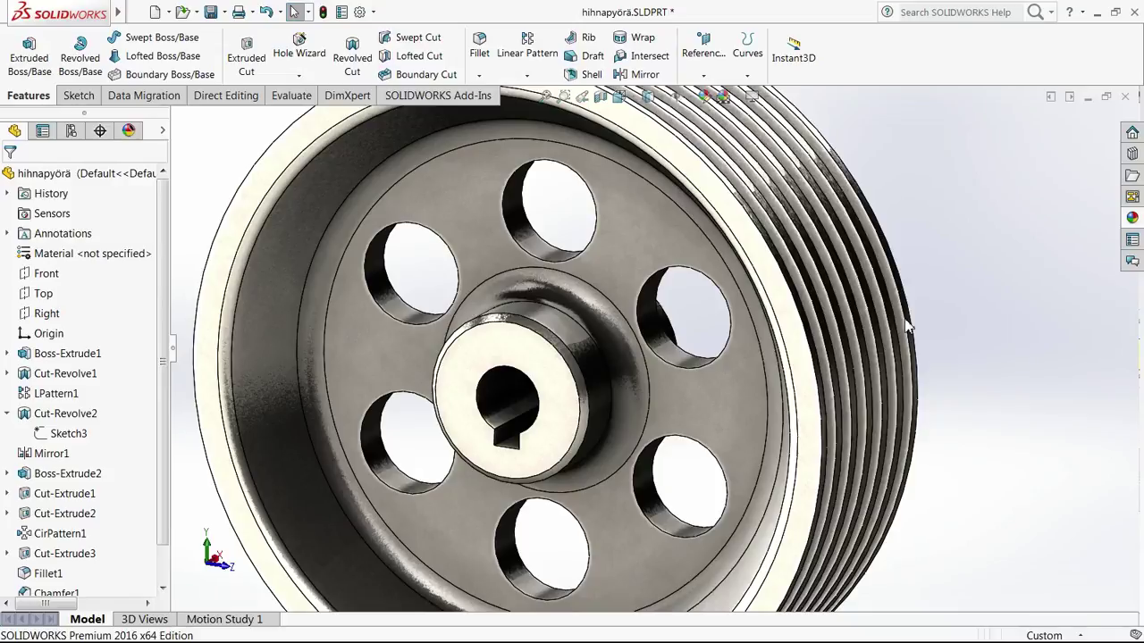
{"action": "middle_click_drag", "start_coordinate": [904, 319], "coordinate": [829, 381]}
{"action": "mouse_move", "coordinate": [630, 251]}
{"action": "middle_mouse_down"}
{"action": "mouse_move", "coordinate": [585, 260]}
{"action": "mouse_move", "coordinate": [698, 342]}
{"action": "mouse_move", "coordinate": [357, 362]}
{"action": "mouse_move", "coordinate": [417, 557]}
{"action": "mouse_move", "coordinate": [521, 554]}
{"action": "mouse_move", "coordinate": [705, 500]}
{"action": "mouse_move", "coordinate": [903, 409]}
{"action": "mouse_move", "coordinate": [754, 326]}
{"action": "mouse_move", "coordinate": [855, 384]}
{"action": "middle_mouse_up"}
{"action": "scroll", "coordinate": [856, 385], "scroll_direction": "up", "scroll_amount": 3}
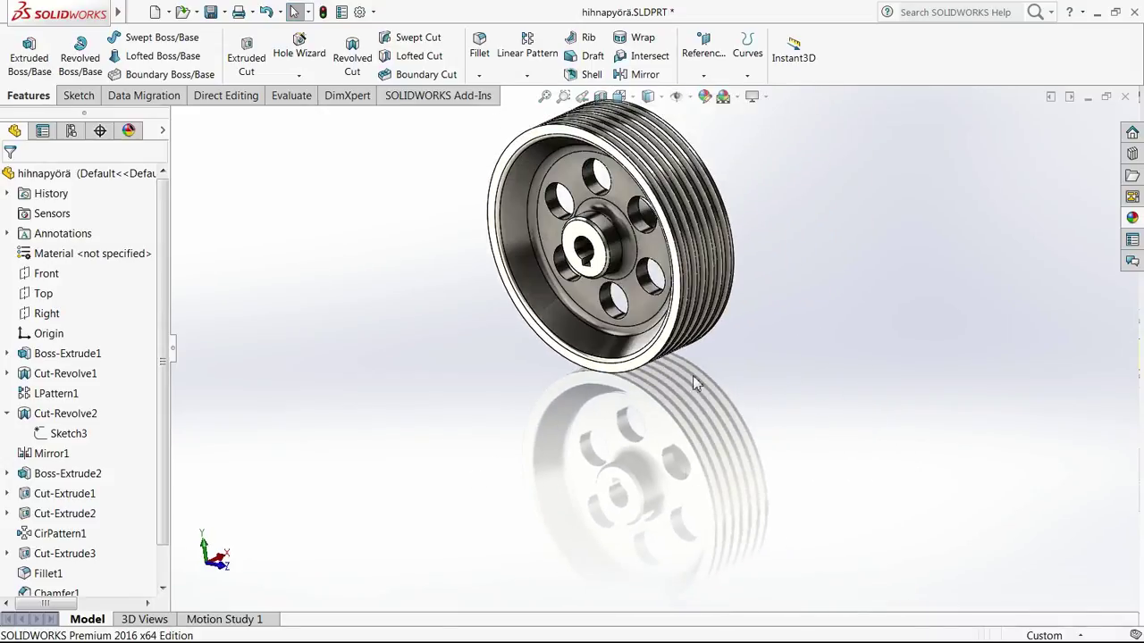
{"action": "middle_click_drag", "start_coordinate": [613, 518], "coordinate": [750, 165]}
{"action": "scroll", "coordinate": [750, 164], "scroll_direction": "down", "scroll_amount": 6}
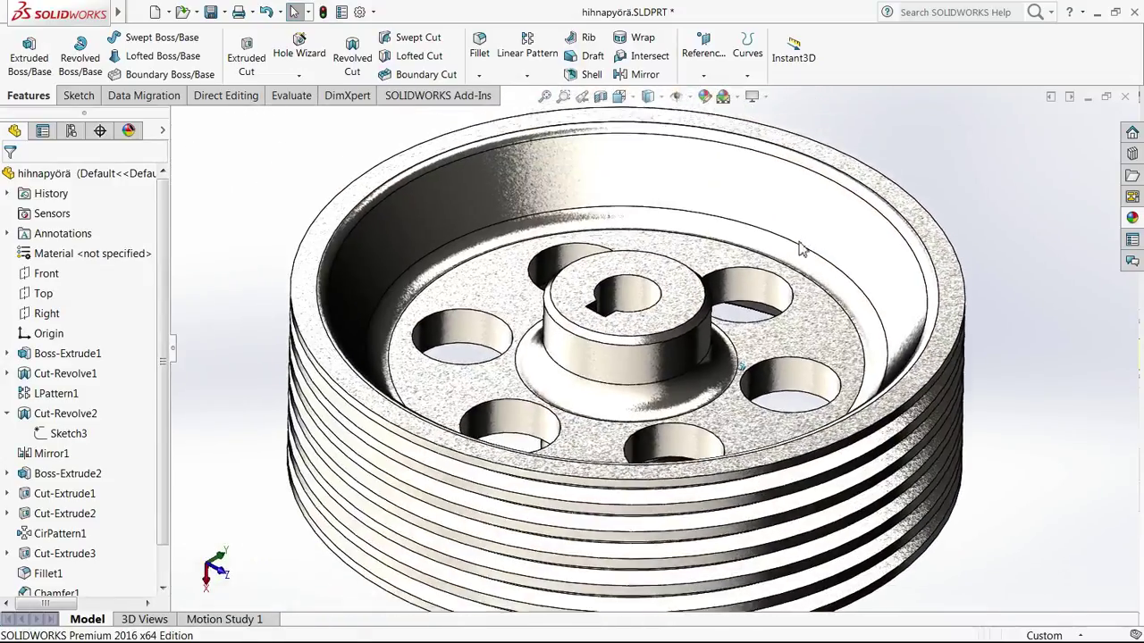
{"action": "middle_click_drag", "start_coordinate": [800, 249], "coordinate": [649, 302]}
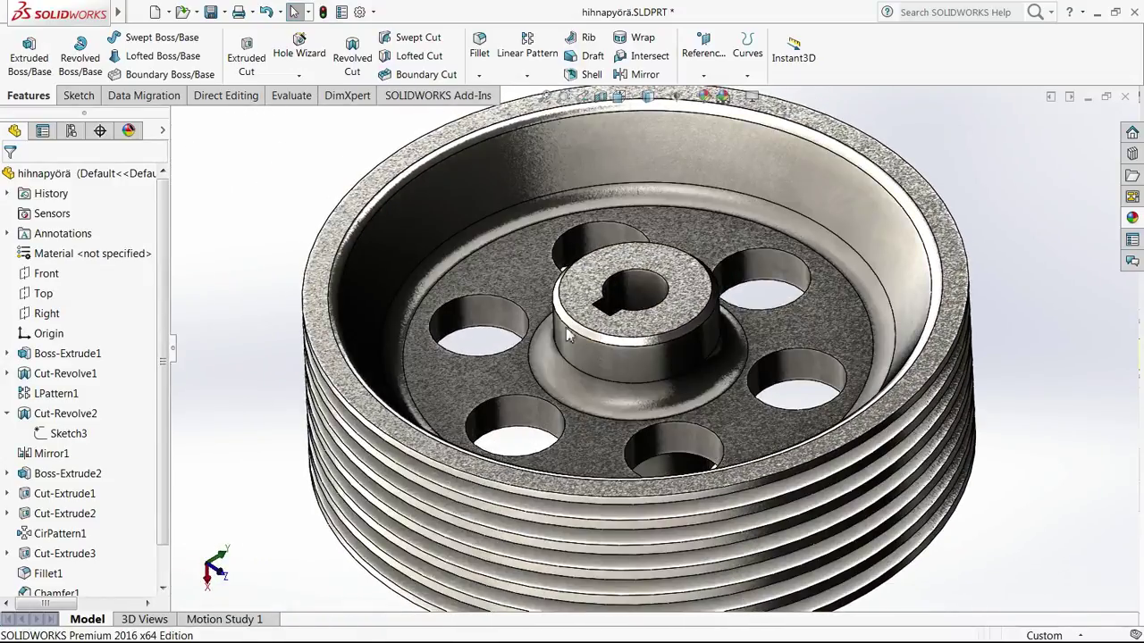
Step: Change the display style to shaded without edges and view the whole pulley
{"action": "left_click", "coordinate": [659, 95]}
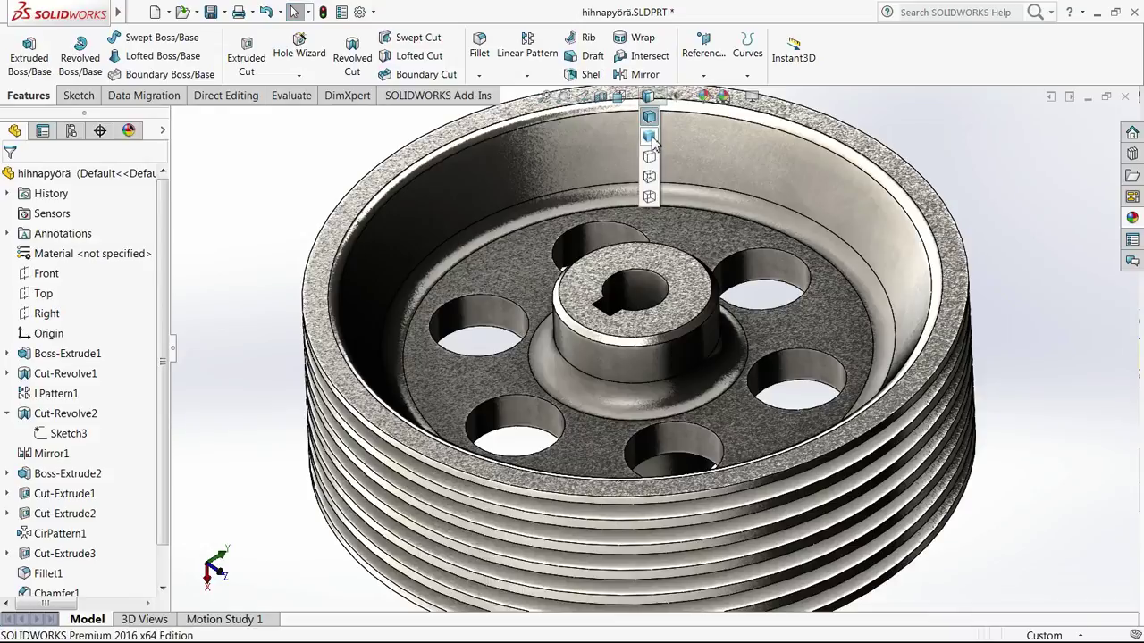
{"action": "left_click", "coordinate": [649, 137]}
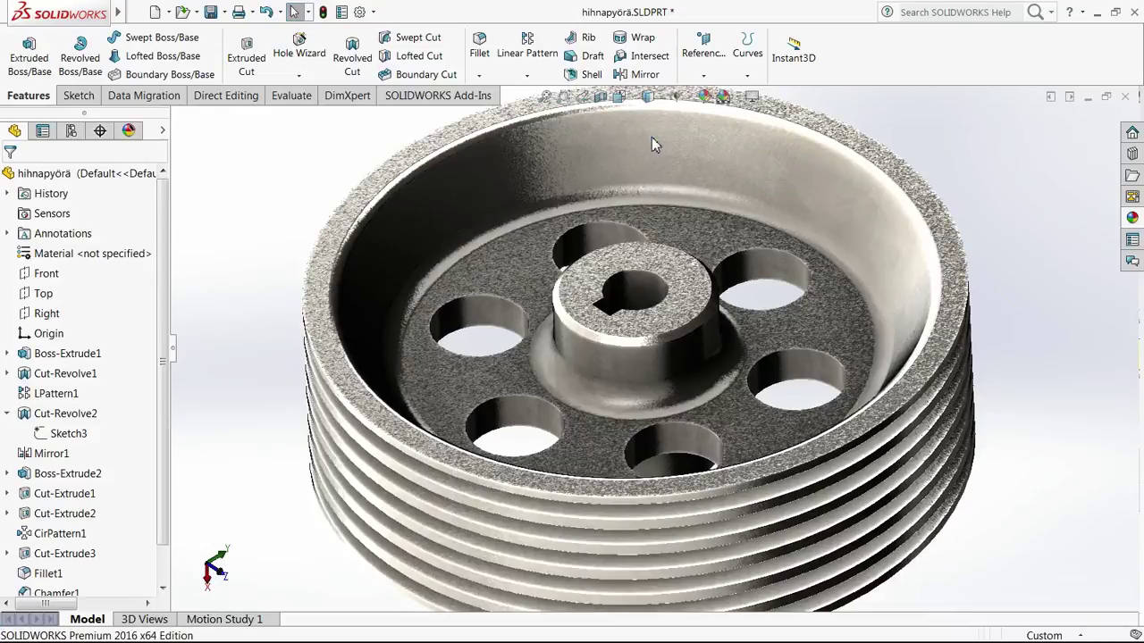
{"action": "scroll", "coordinate": [977, 184], "scroll_direction": "up", "scroll_amount": 2}
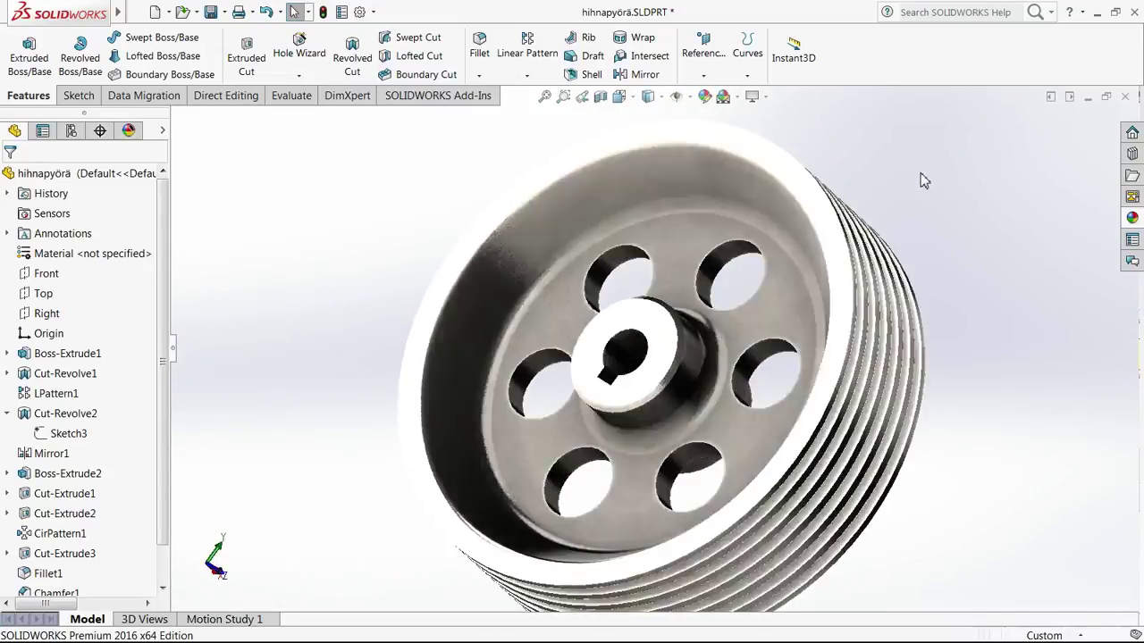
Step: Apply the chromium plate appearance from the Metal Chrome category to the whole pulley, accept it and inspect the result
{"action": "left_click", "coordinate": [704, 97]}
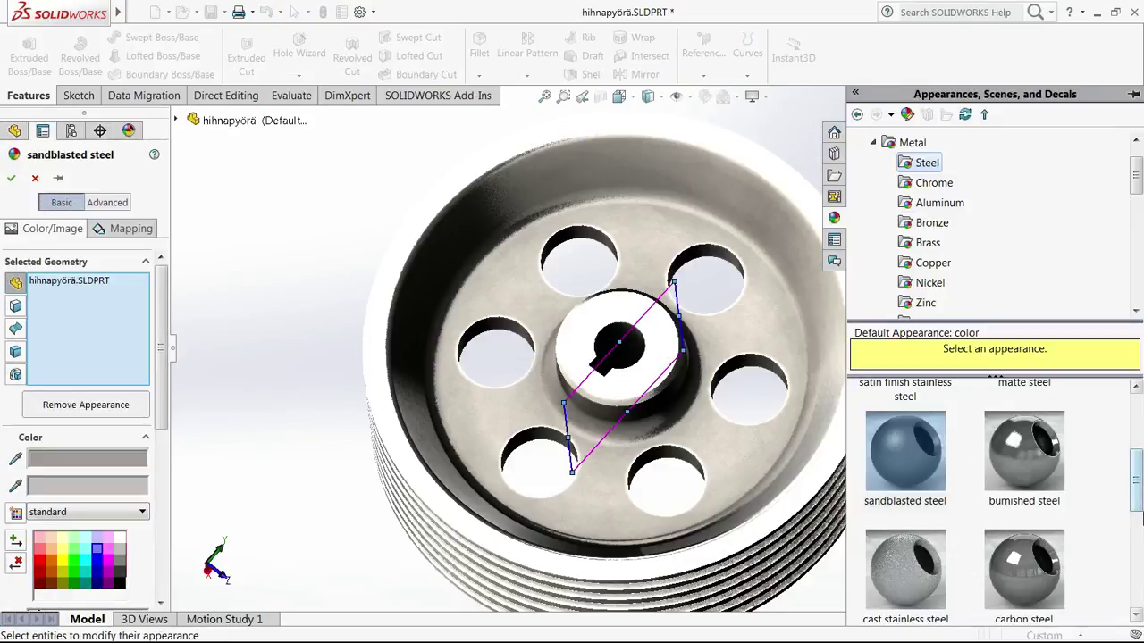
{"action": "left_click_drag", "start_coordinate": [1140, 502], "coordinate": [1141, 564]}
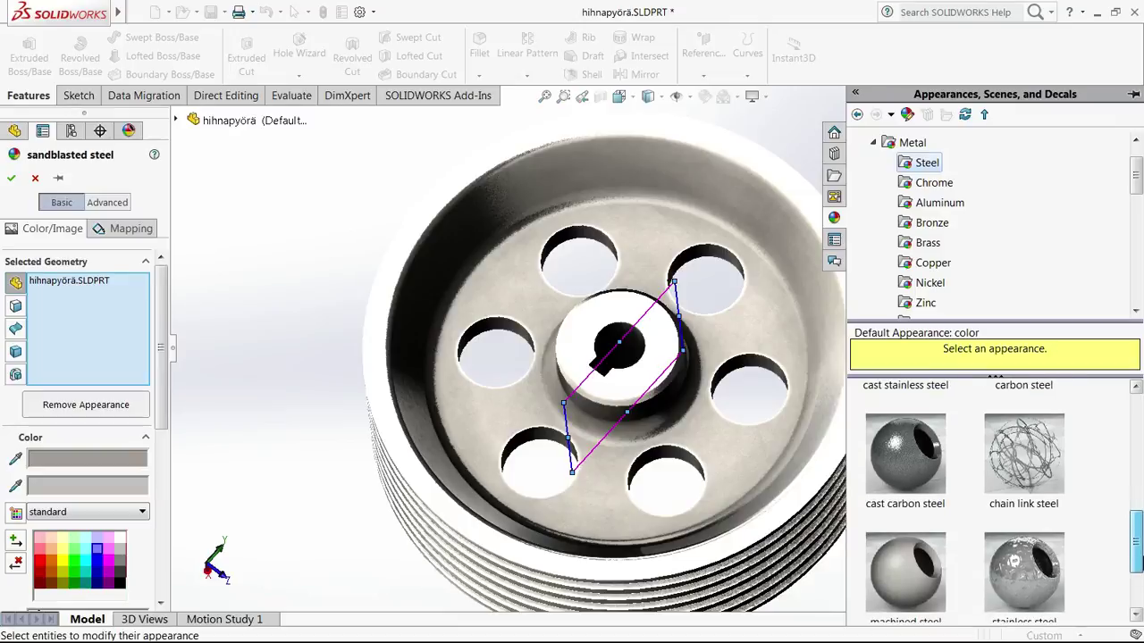
{"action": "left_click", "coordinate": [938, 185]}
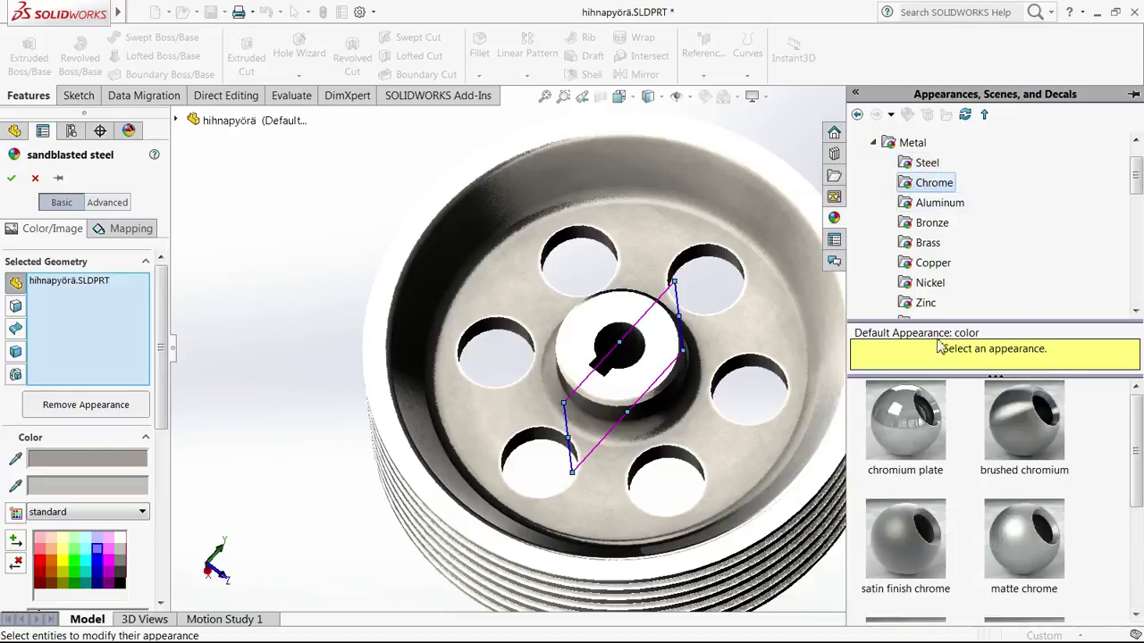
{"action": "left_click", "coordinate": [906, 420]}
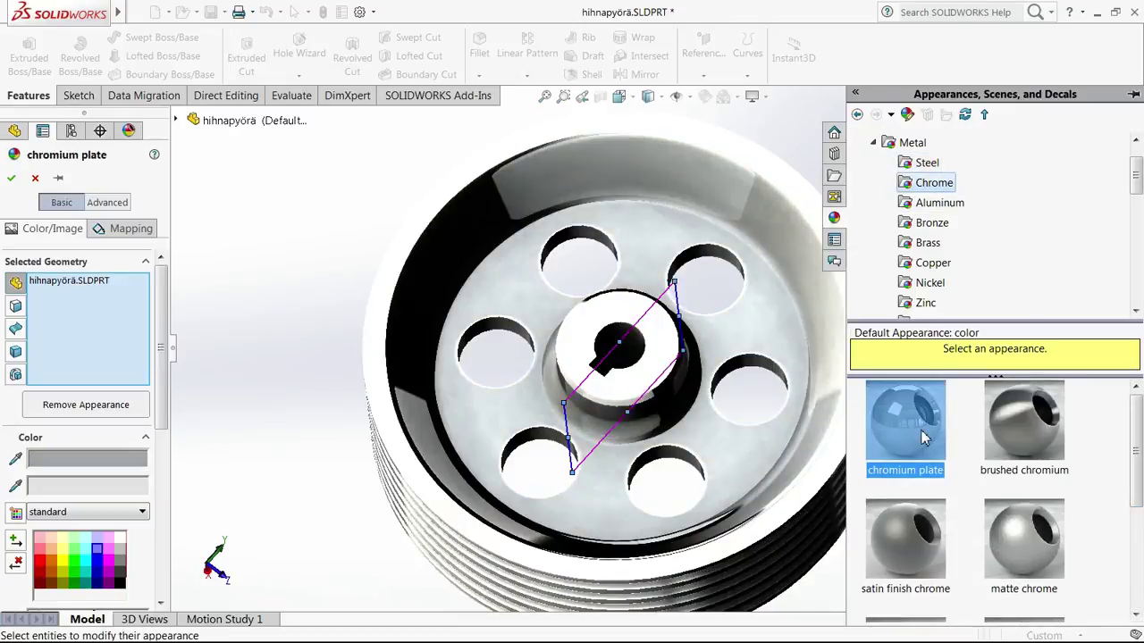
{"action": "middle_click_drag", "start_coordinate": [804, 420], "coordinate": [725, 423]}
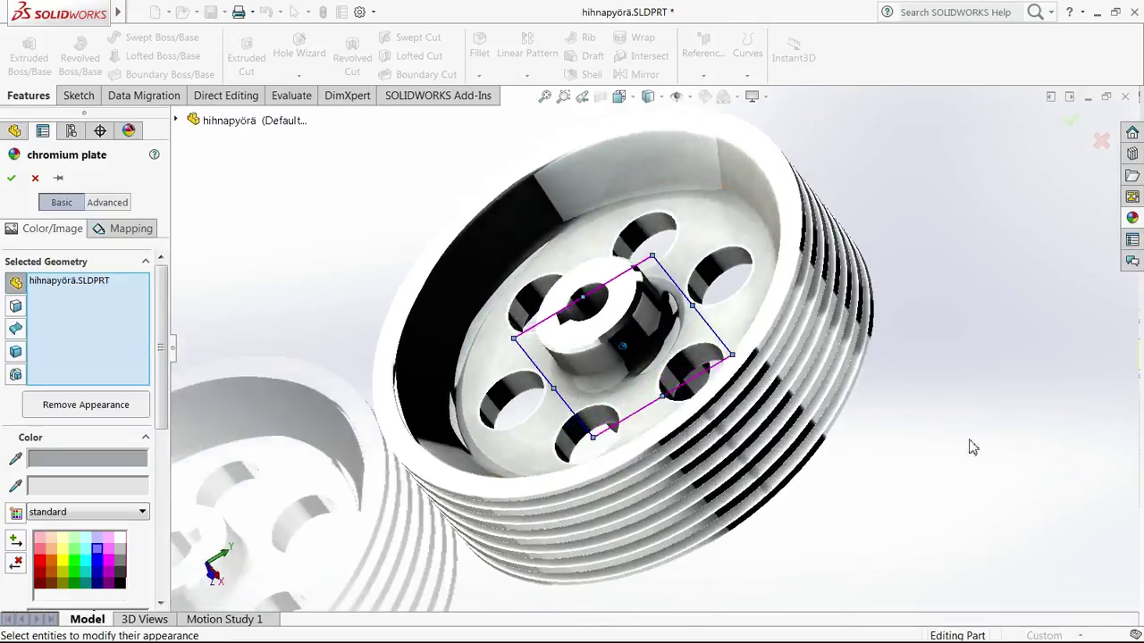
{"action": "left_click", "coordinate": [12, 179]}
{"action": "middle_click_drag", "start_coordinate": [1068, 438], "coordinate": [1141, 228]}
Step: Browse the other Metal categories and apply the satin finish gold appearance from Gold to the whole pulley
{"action": "left_click", "coordinate": [1132, 218]}
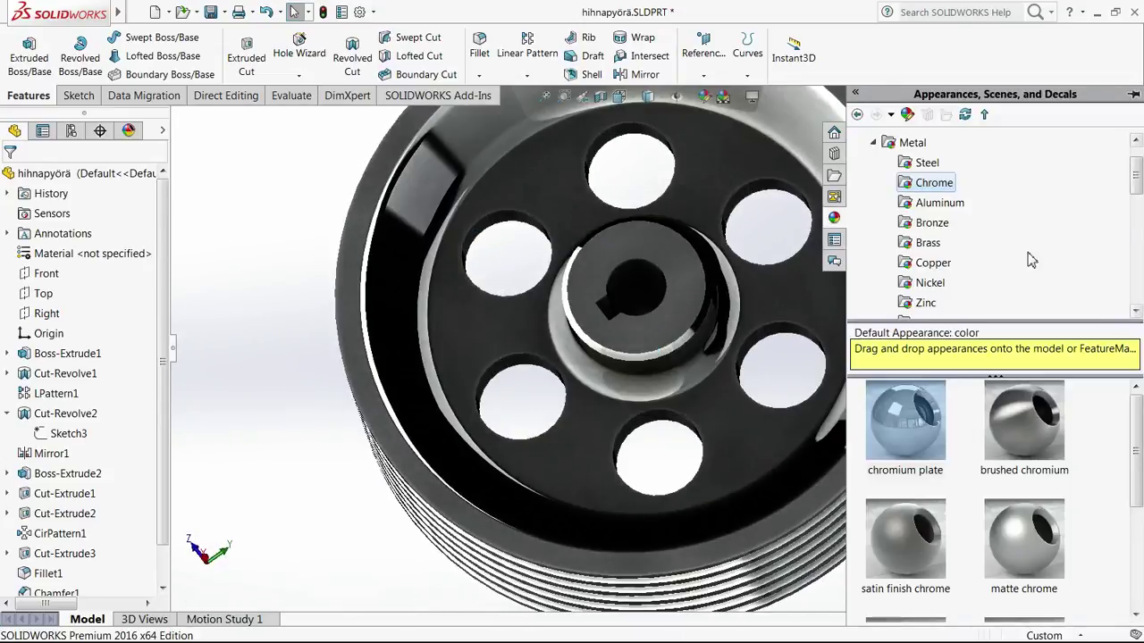
{"action": "left_click", "coordinate": [929, 245]}
{"action": "left_click", "coordinate": [930, 262]}
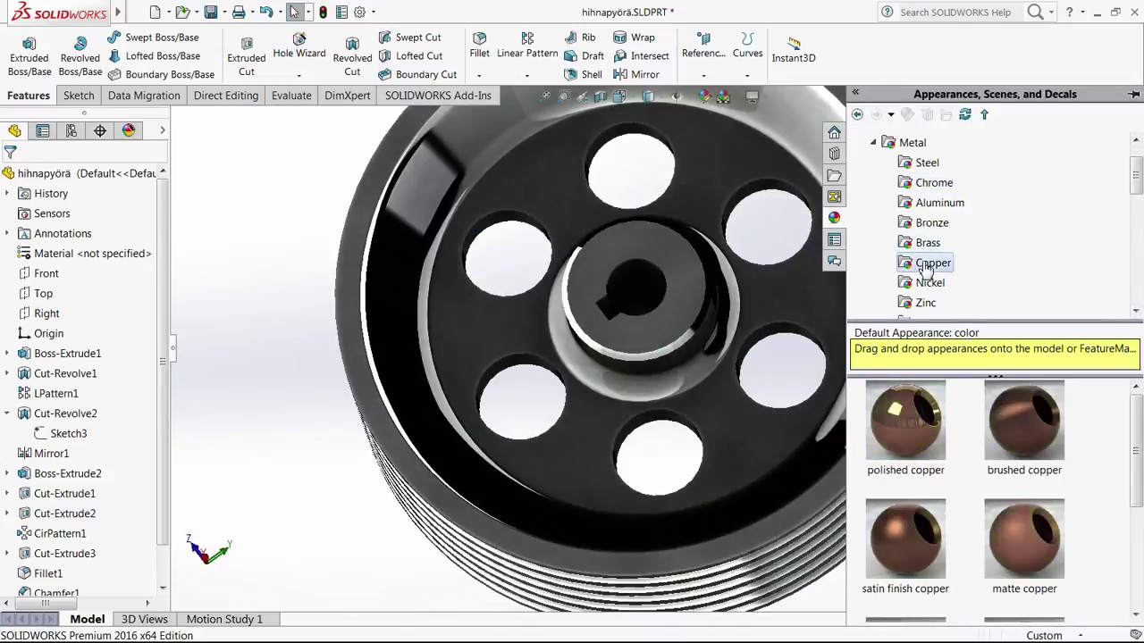
{"action": "left_click", "coordinate": [930, 283]}
{"action": "left_click", "coordinate": [925, 303]}
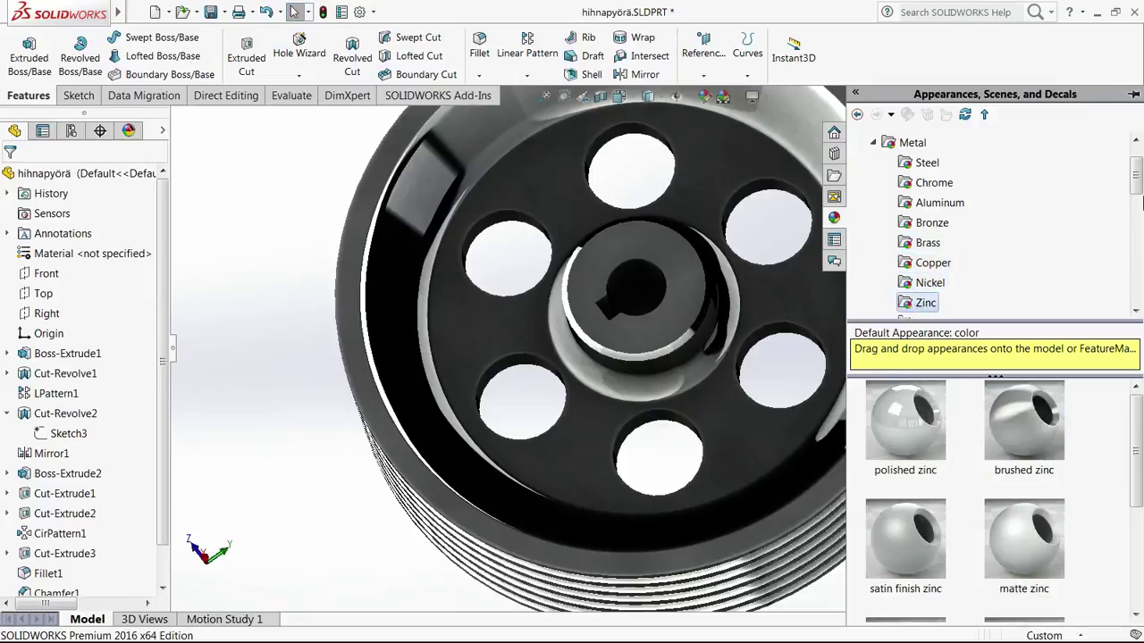
{"action": "left_click_drag", "start_coordinate": [1137, 186], "coordinate": [1137, 206]}
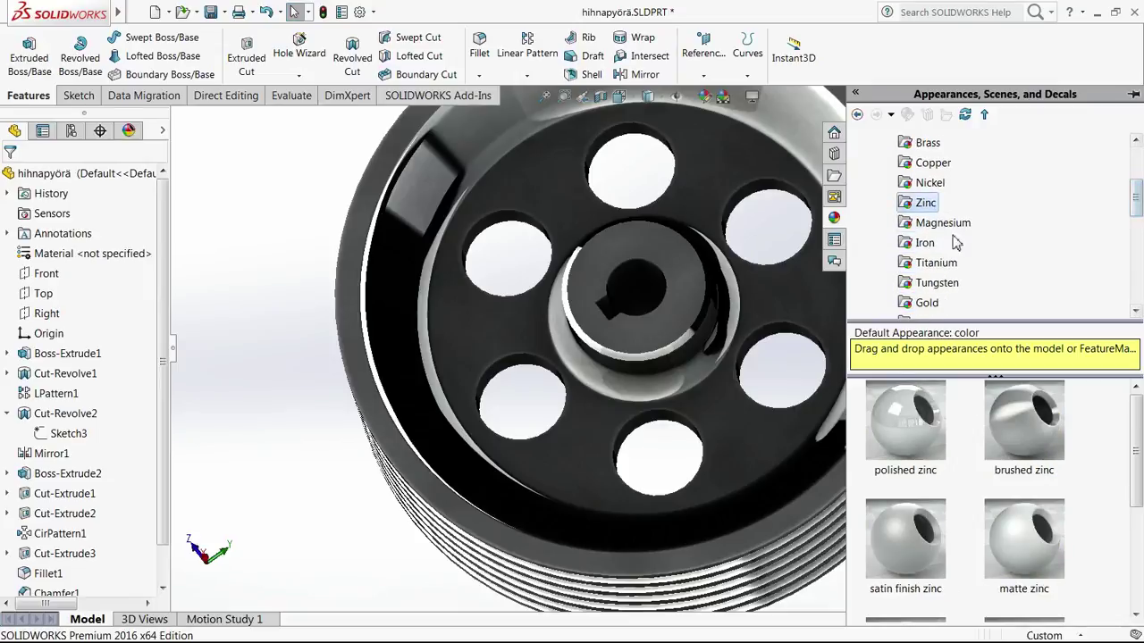
{"action": "left_click", "coordinate": [935, 263]}
{"action": "left_click", "coordinate": [936, 282]}
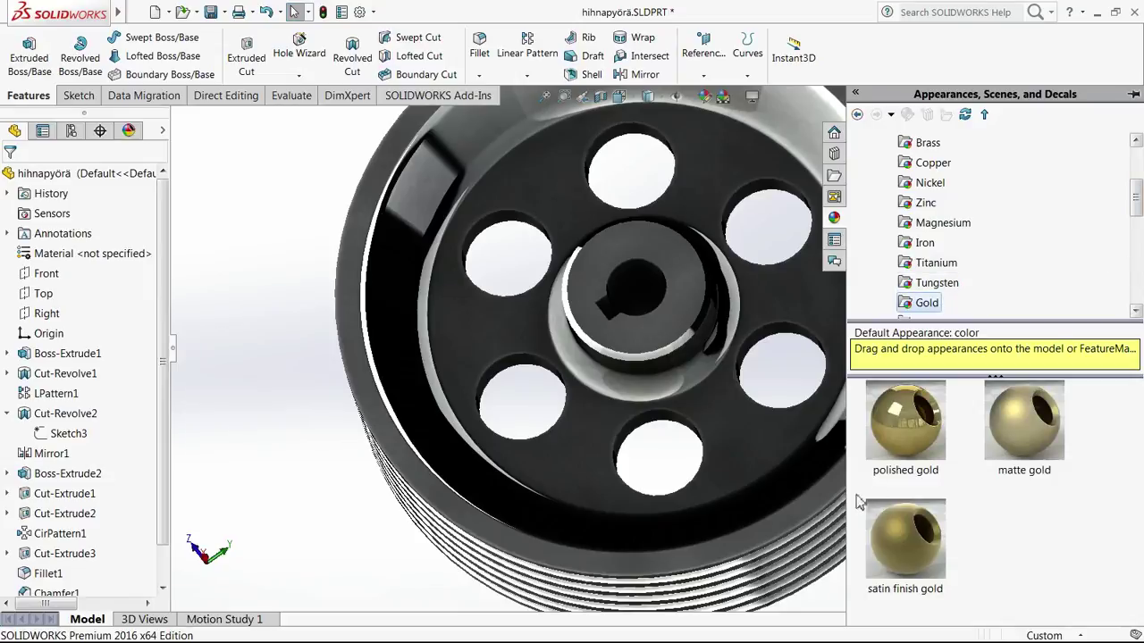
{"action": "double_click", "coordinate": [919, 549]}
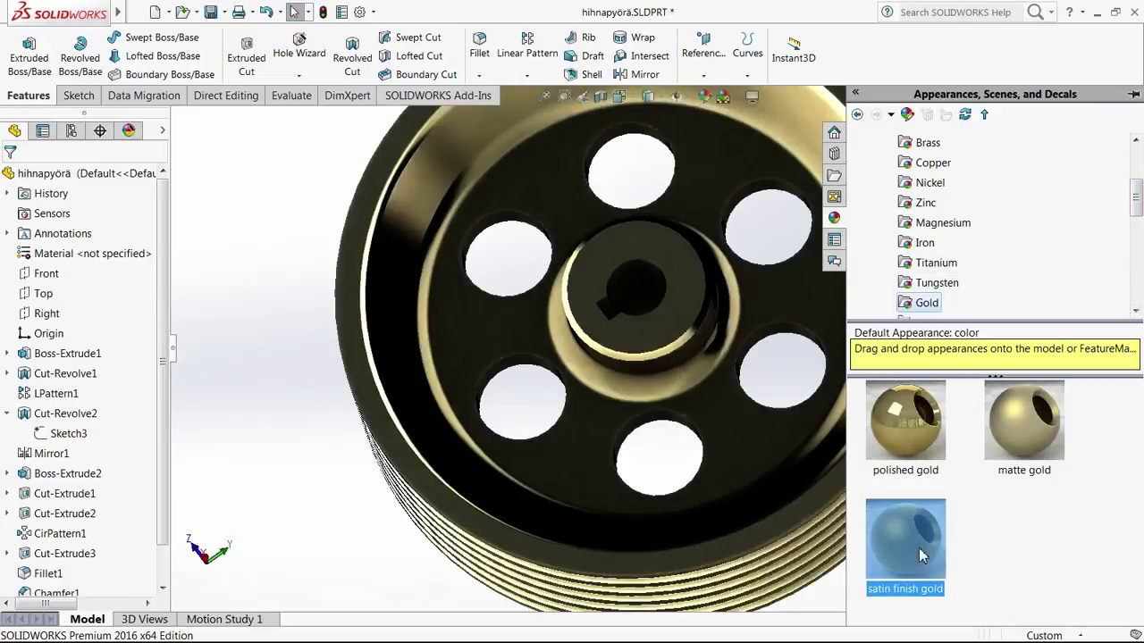
{"action": "middle_click_drag", "start_coordinate": [534, 294], "coordinate": [491, 243]}
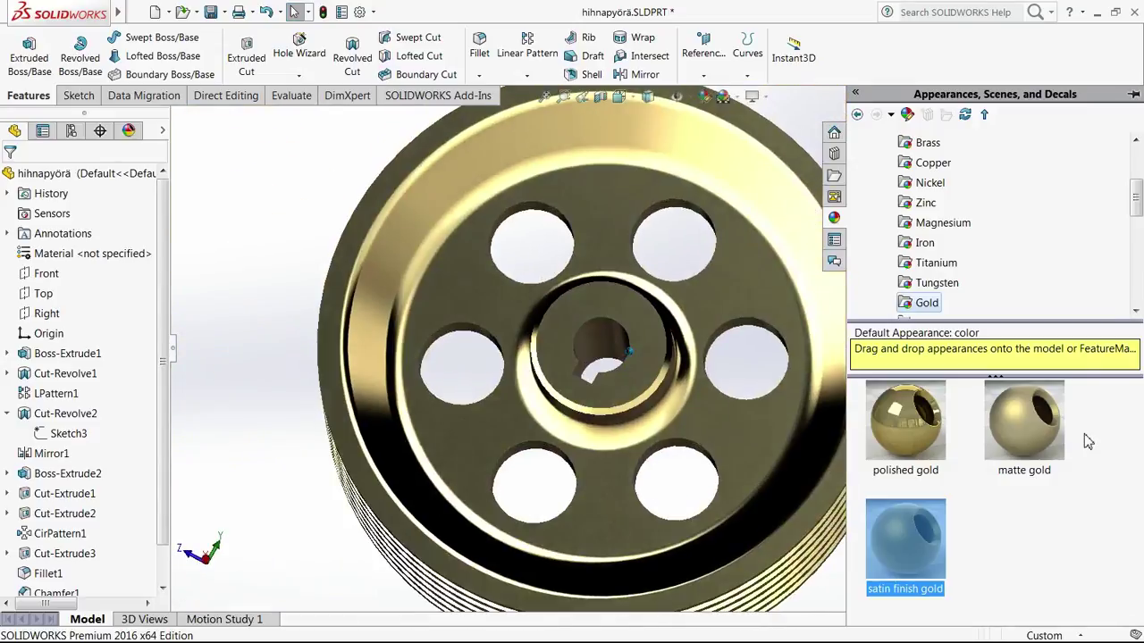
Step: Apply the candy apple red appearance from the Painted category to the whole pulley
{"action": "left_click_drag", "start_coordinate": [1137, 207], "coordinate": [1138, 231]}
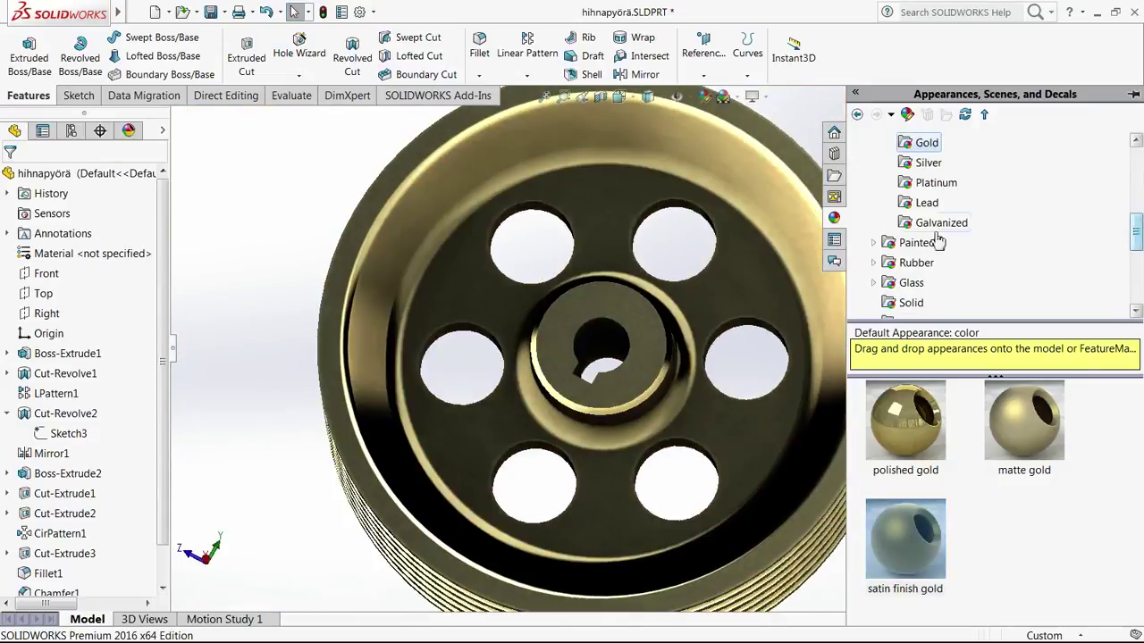
{"action": "left_click", "coordinate": [911, 242]}
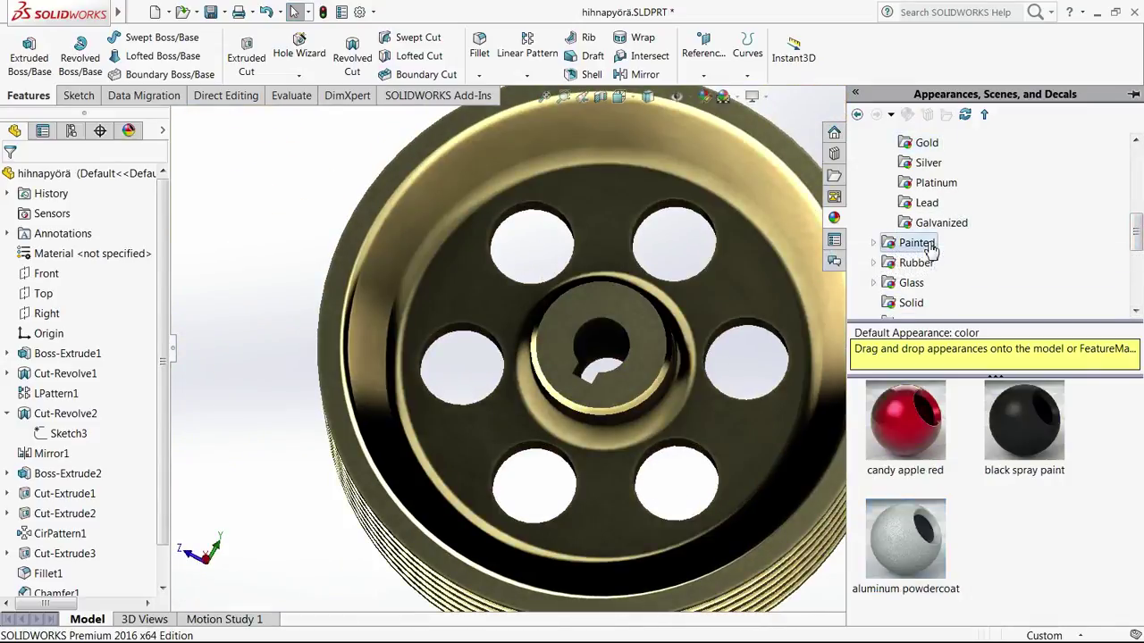
{"action": "double_click", "coordinate": [925, 444]}
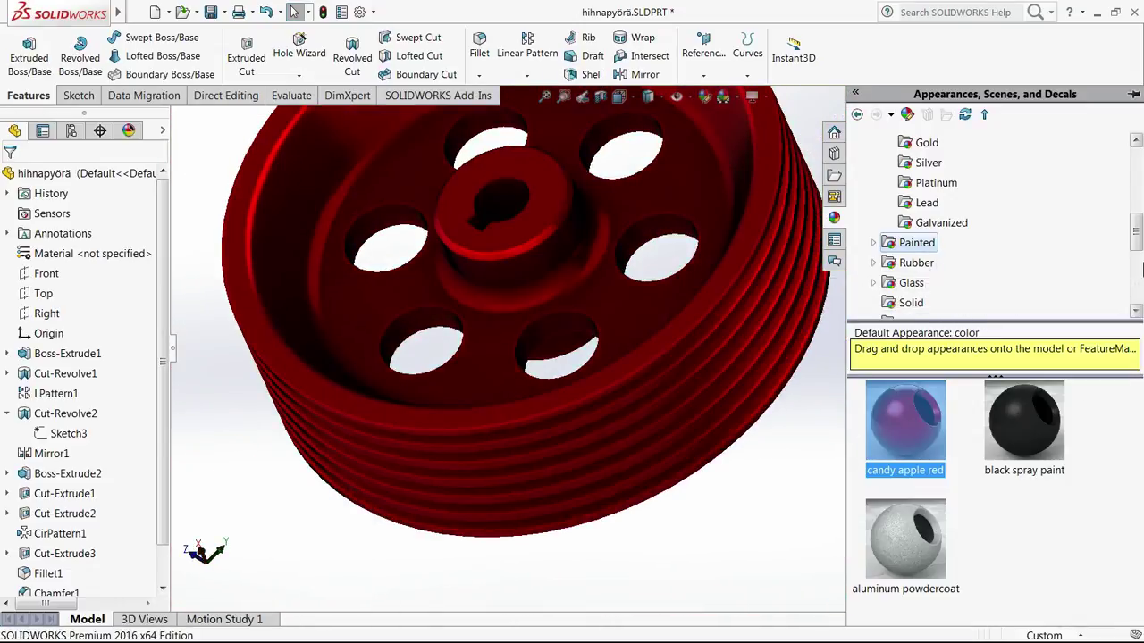
Step: Browse the Organic appearance categories, apply the sponge appearance from Miscellaneous to the whole pulley and inspect it up close
{"action": "left_click_drag", "start_coordinate": [1135, 229], "coordinate": [1139, 272]}
{"action": "double_click", "coordinate": [933, 224]}
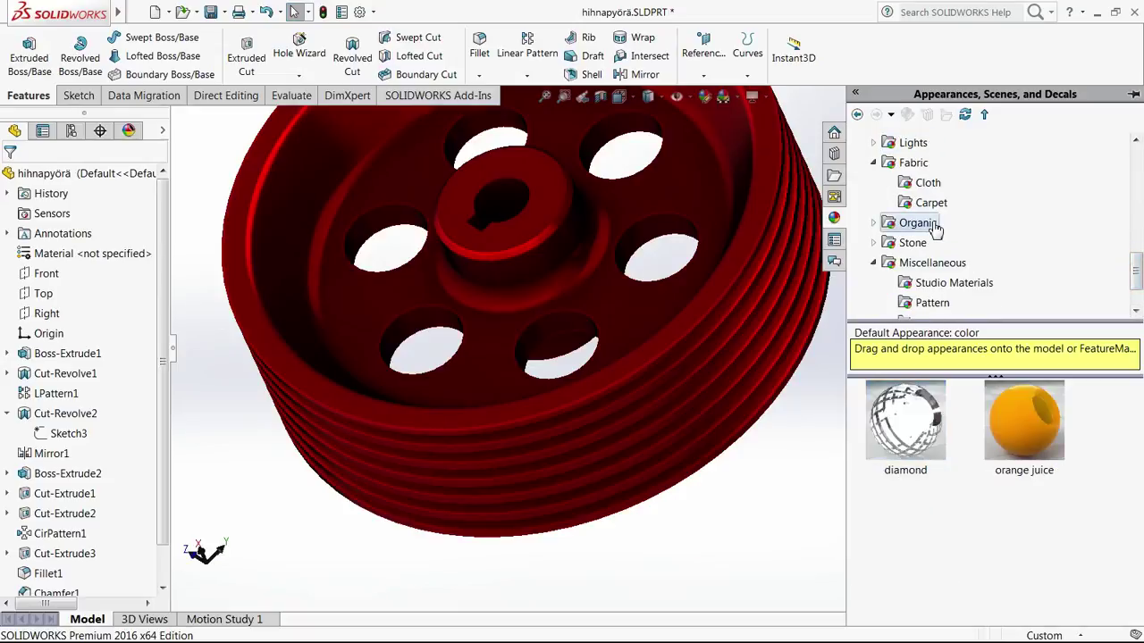
{"action": "left_click", "coordinate": [934, 210]}
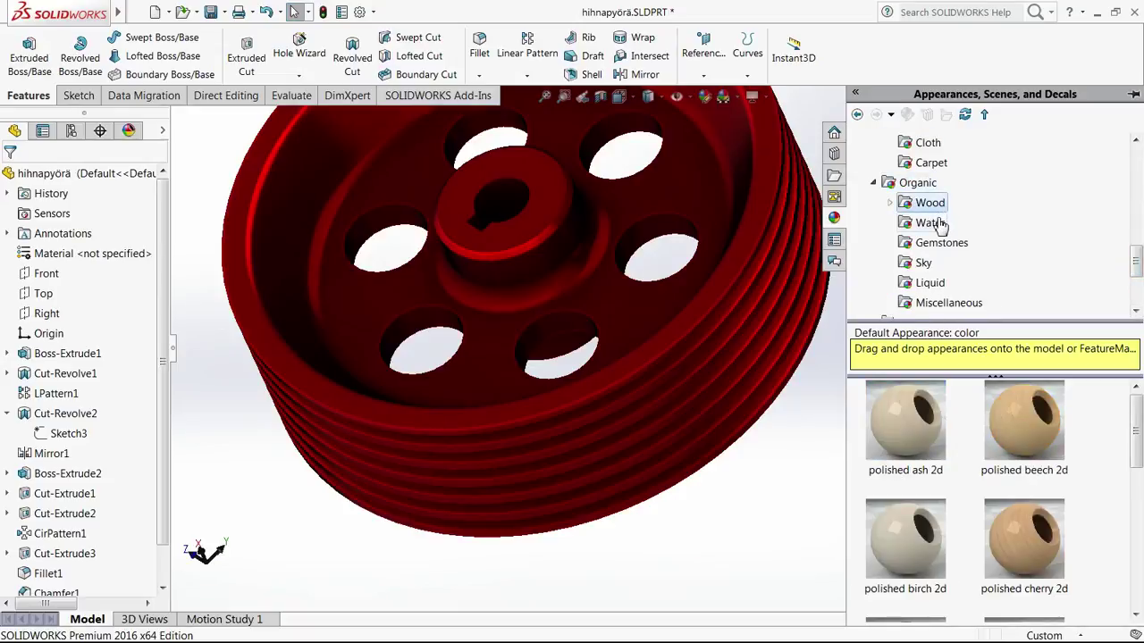
{"action": "left_click", "coordinate": [934, 224]}
{"action": "left_click", "coordinate": [947, 243]}
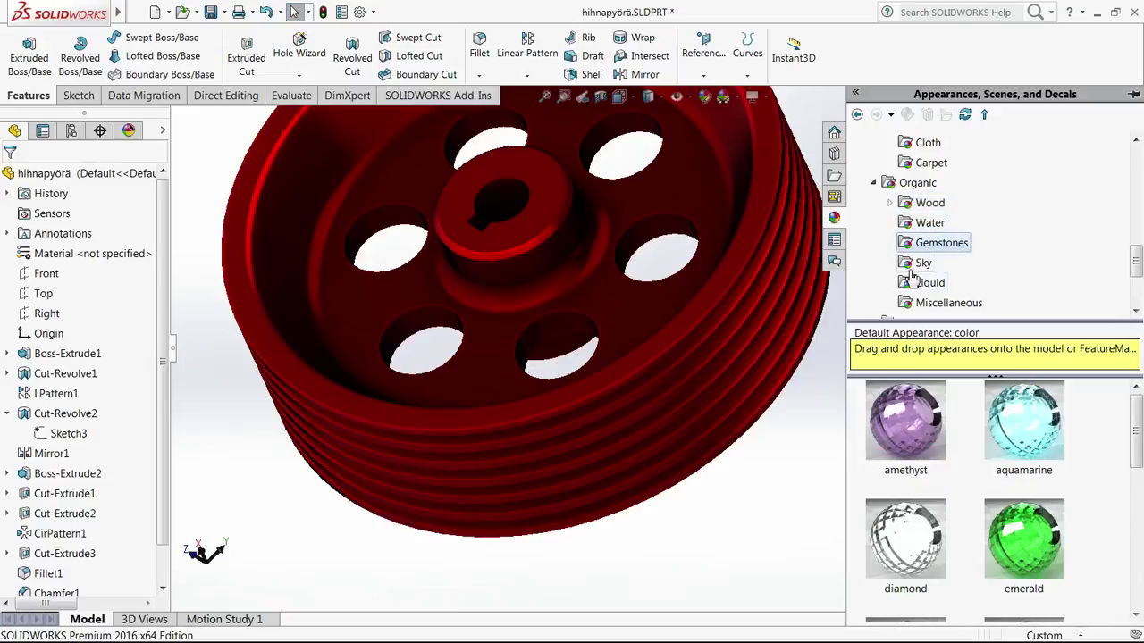
{"action": "left_click", "coordinate": [921, 264]}
{"action": "left_click", "coordinate": [929, 282]}
{"action": "left_click", "coordinate": [956, 304]}
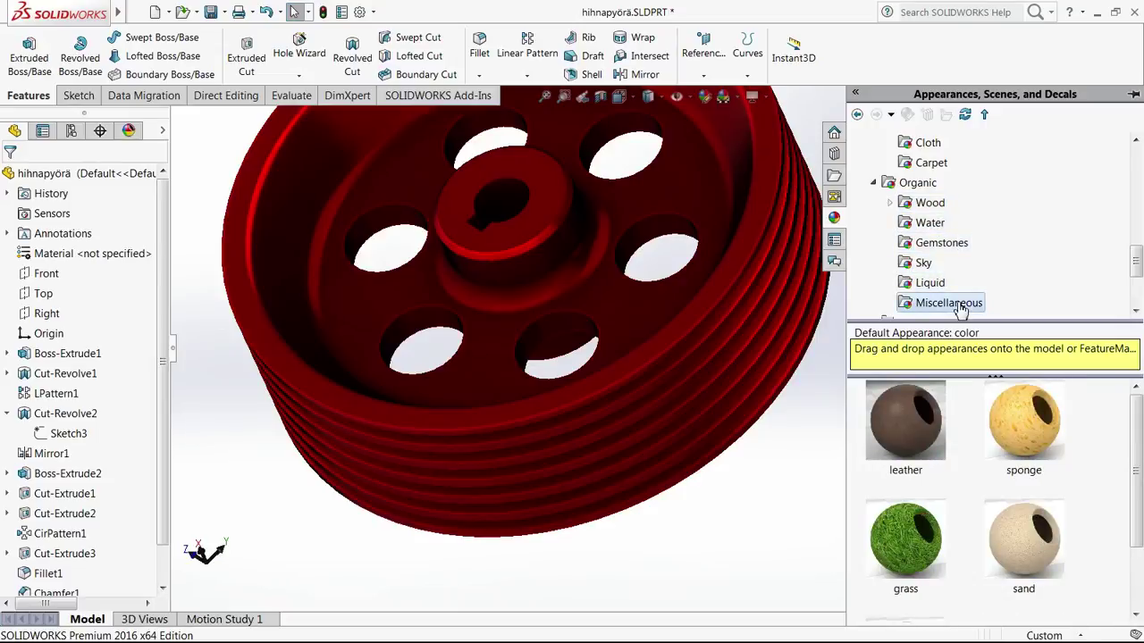
{"action": "double_click", "coordinate": [1039, 447]}
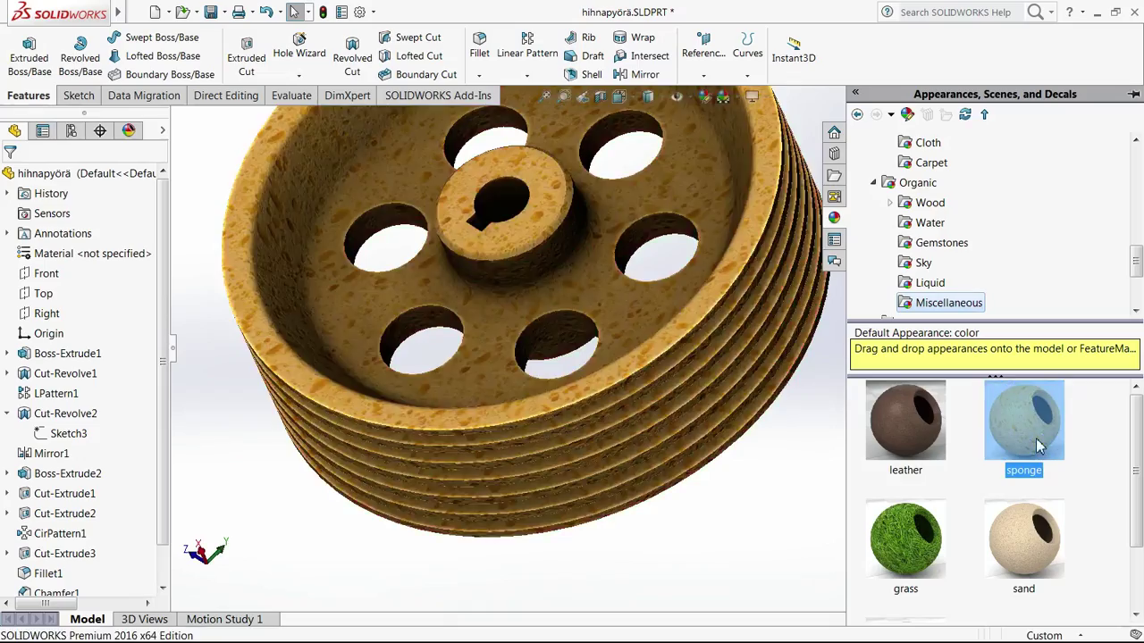
{"action": "middle_click_drag", "start_coordinate": [666, 384], "coordinate": [714, 385]}
{"action": "scroll", "coordinate": [713, 385], "scroll_direction": "down", "scroll_amount": 3}
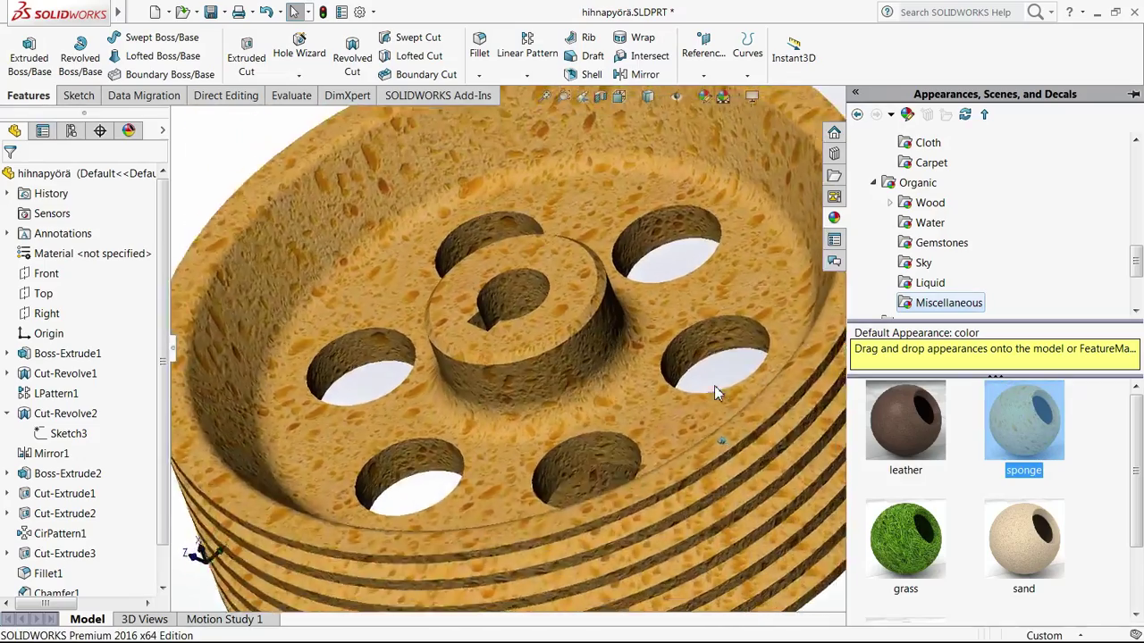
{"action": "scroll", "coordinate": [715, 391], "scroll_direction": "down", "scroll_amount": 10}
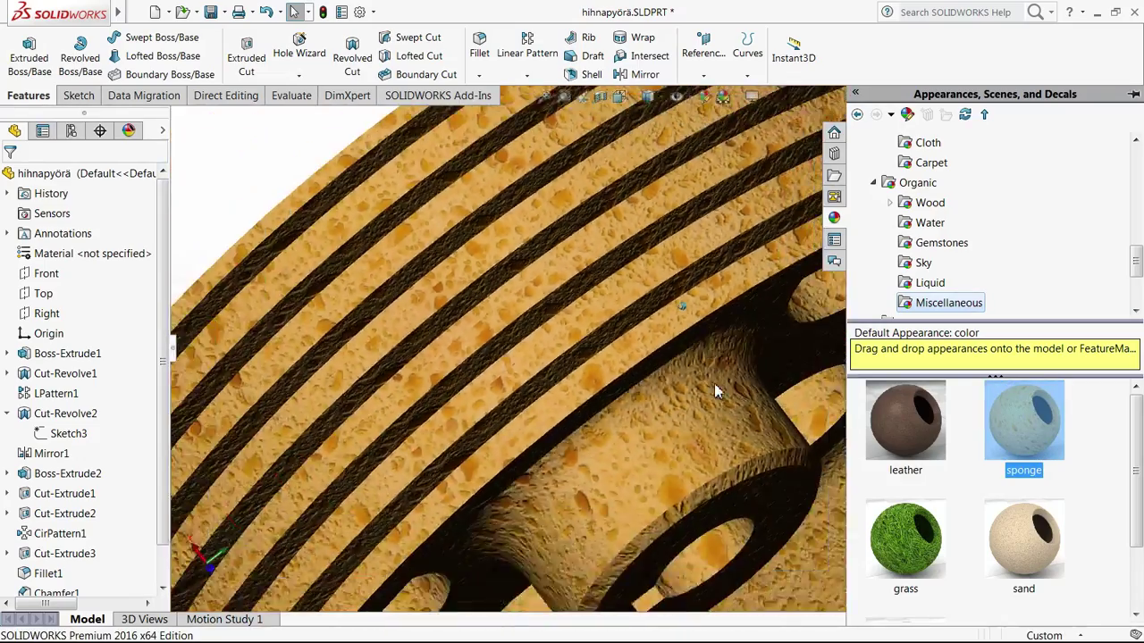
{"action": "scroll", "coordinate": [715, 391], "scroll_direction": "up", "scroll_amount": 10}
{"action": "middle_click_drag", "start_coordinate": [715, 389], "coordinate": [709, 381]}
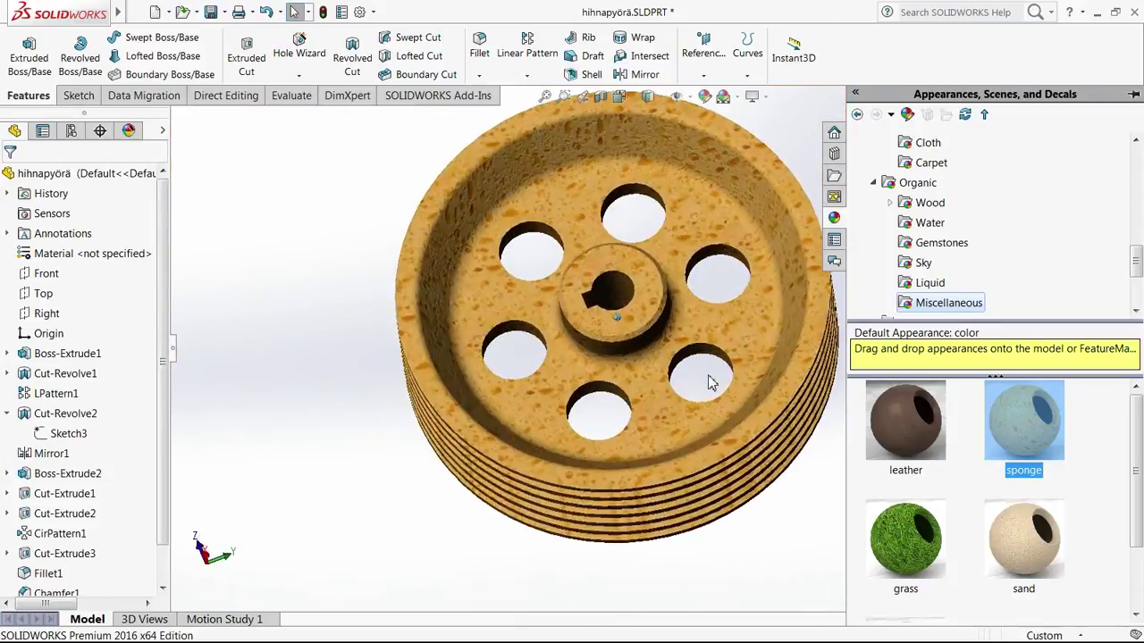
Step: Try the grass, leather and sand appearances in turn on the whole pulley
{"action": "double_click", "coordinate": [901, 532]}
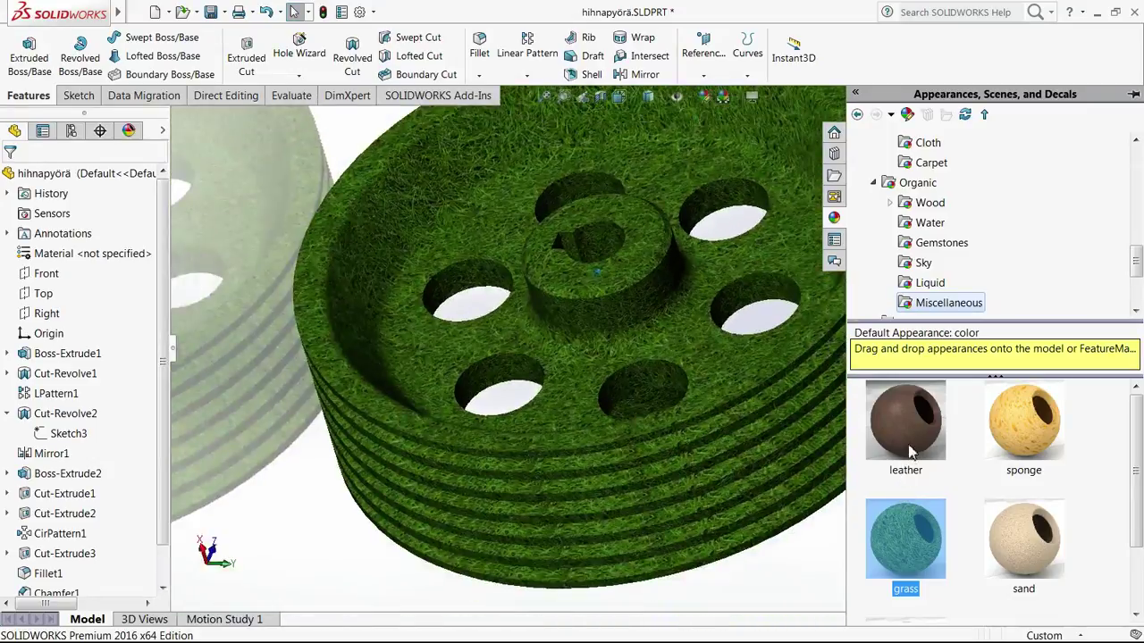
{"action": "double_click", "coordinate": [910, 451]}
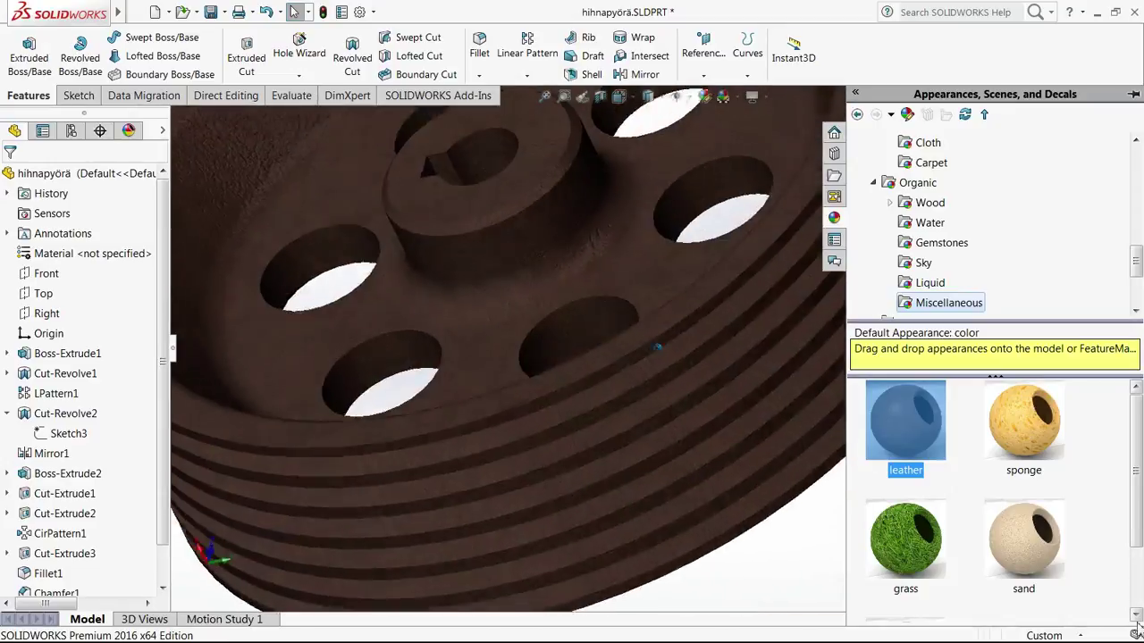
{"action": "left_click", "coordinate": [998, 572]}
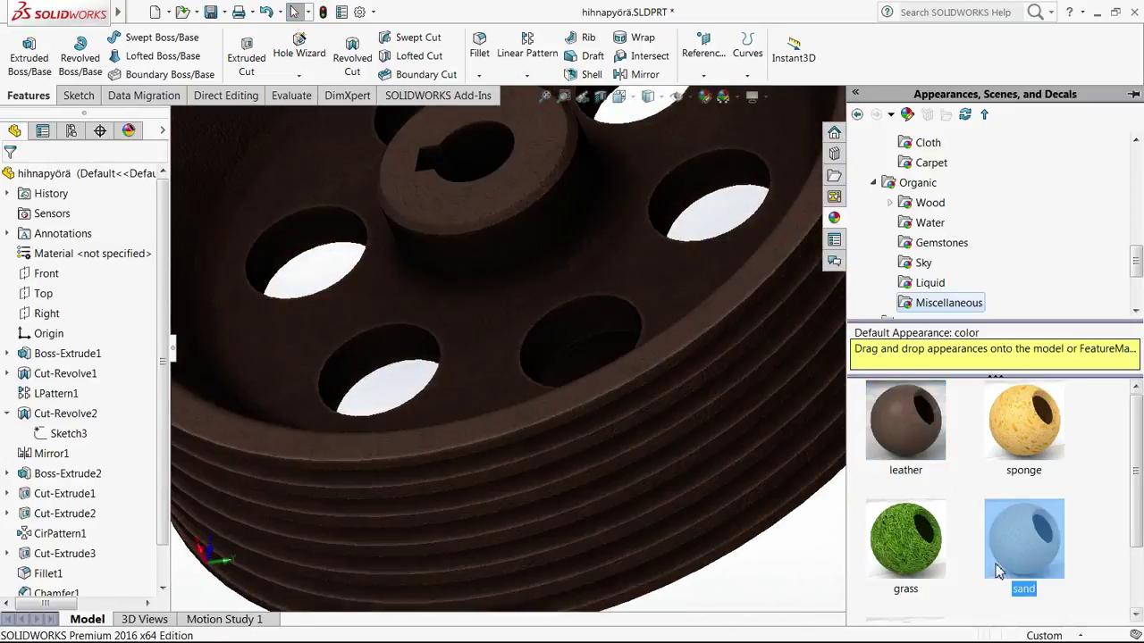
{"action": "double_click", "coordinate": [1057, 545]}
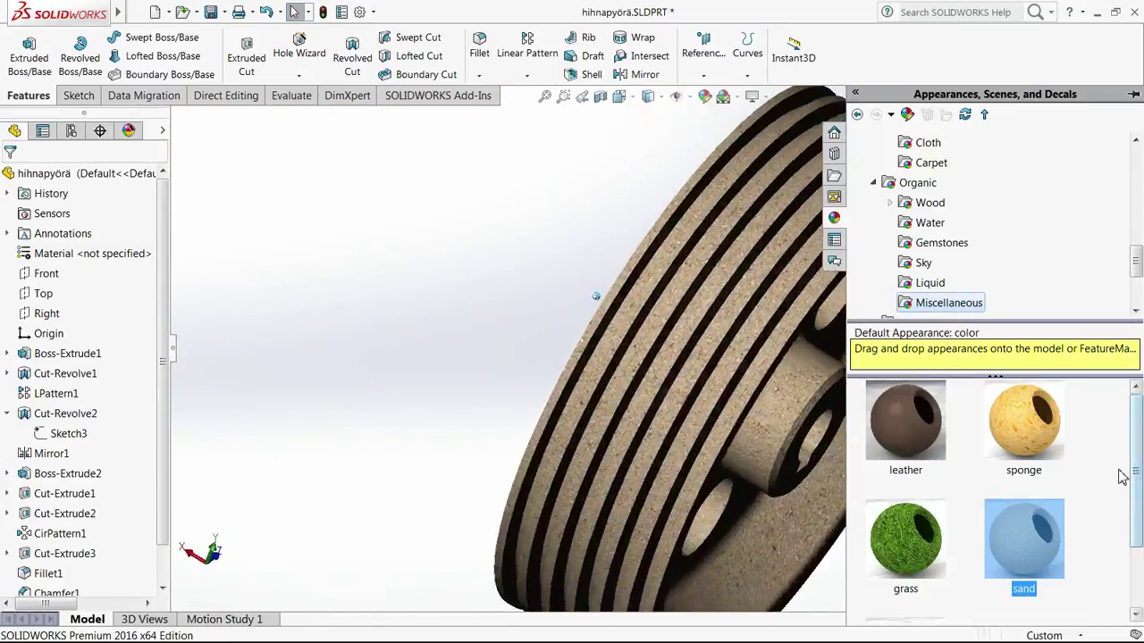
{"action": "left_click_drag", "start_coordinate": [1137, 456], "coordinate": [1141, 516]}
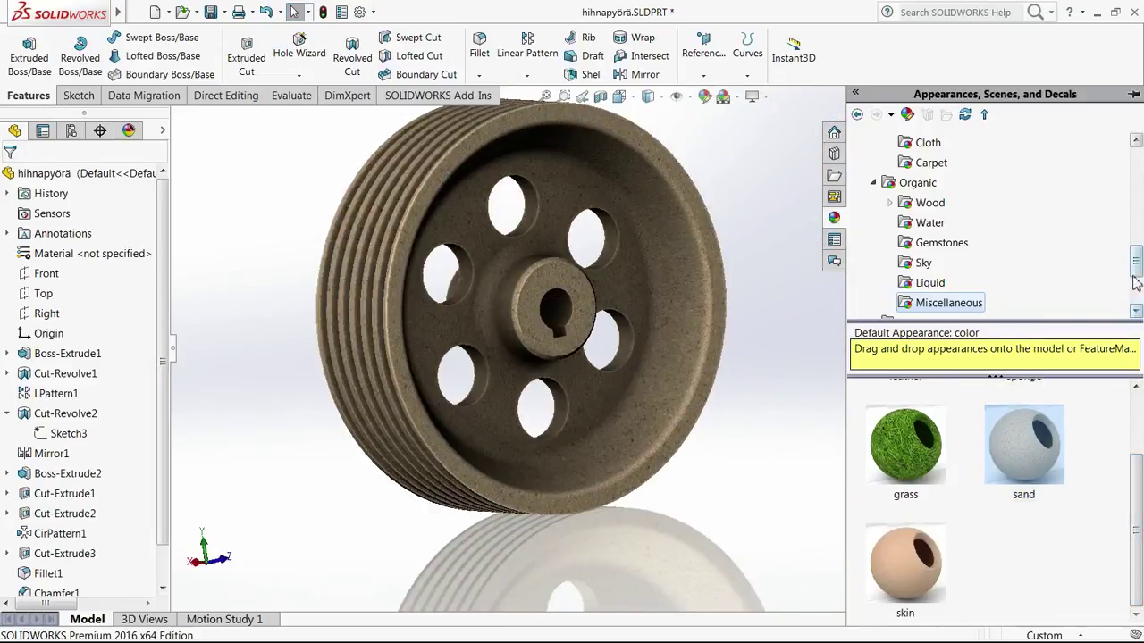
Step: Browse the Liquid and Stone appearance categories, apply the granite appearance from Architectural to the whole pulley and inspect the result
{"action": "scroll", "coordinate": [1135, 282], "scroll_direction": "down", "scroll_amount": 1}
{"action": "left_click", "coordinate": [923, 223]}
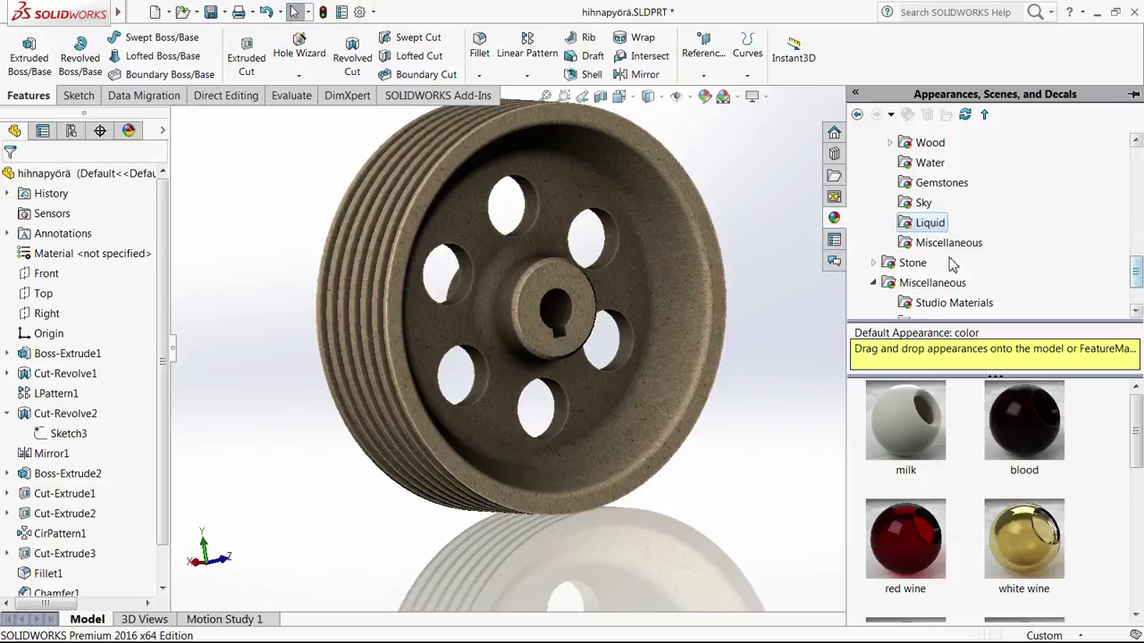
{"action": "left_click", "coordinate": [920, 283]}
{"action": "left_click", "coordinate": [907, 263]}
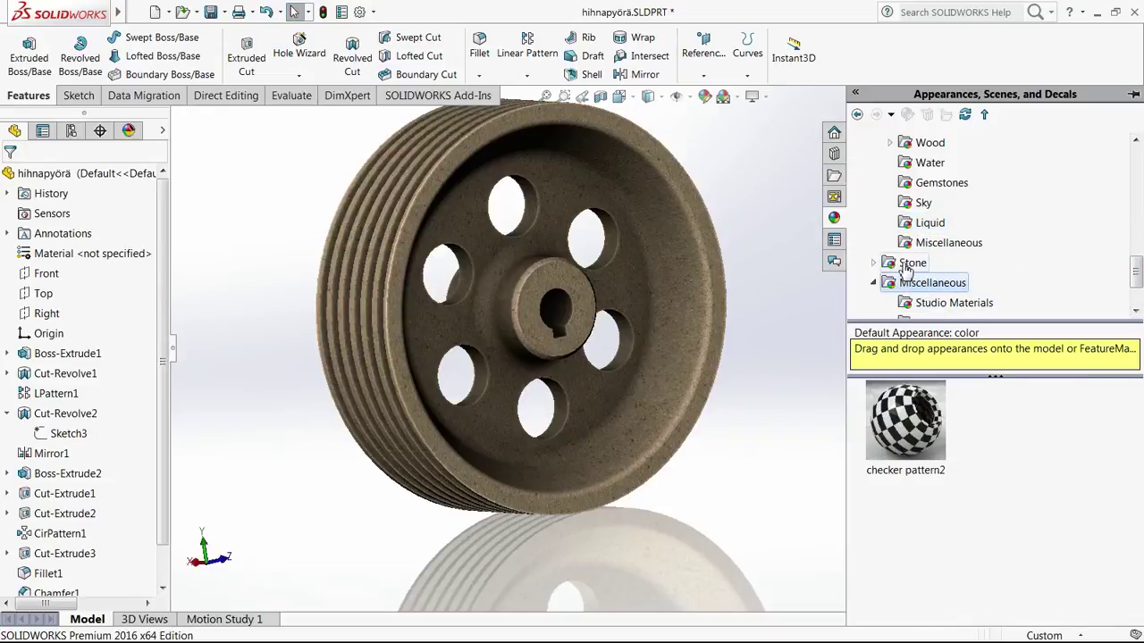
{"action": "left_click", "coordinate": [875, 262]}
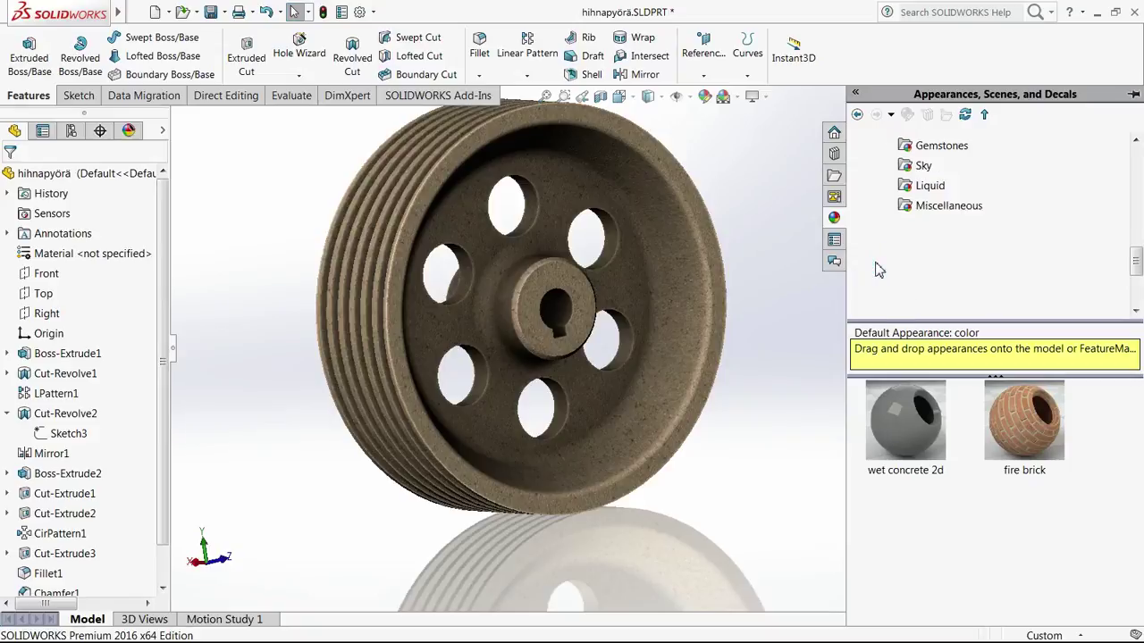
{"action": "scroll", "coordinate": [1136, 273], "scroll_direction": "down", "scroll_amount": 1}
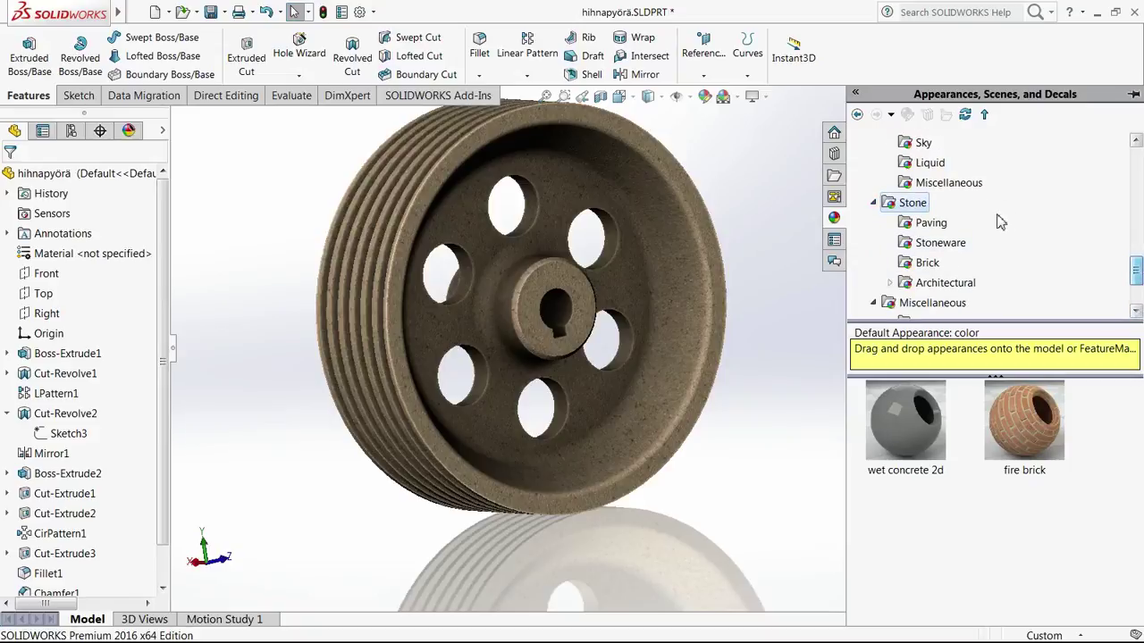
{"action": "left_click", "coordinate": [930, 223]}
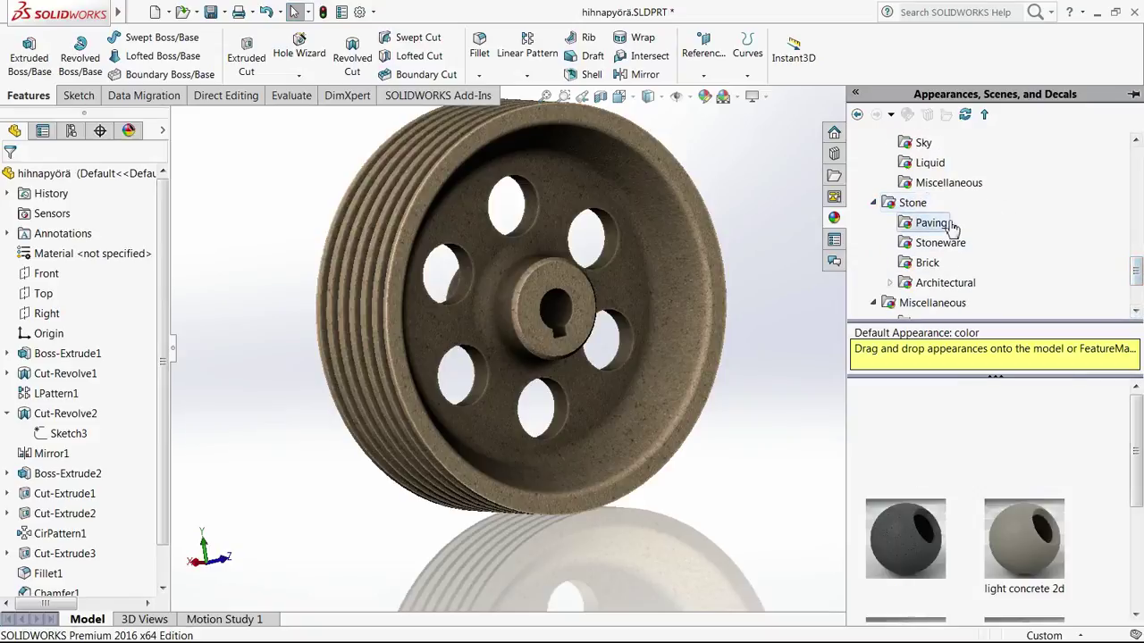
{"action": "left_click", "coordinate": [942, 281]}
{"action": "double_click", "coordinate": [910, 441]}
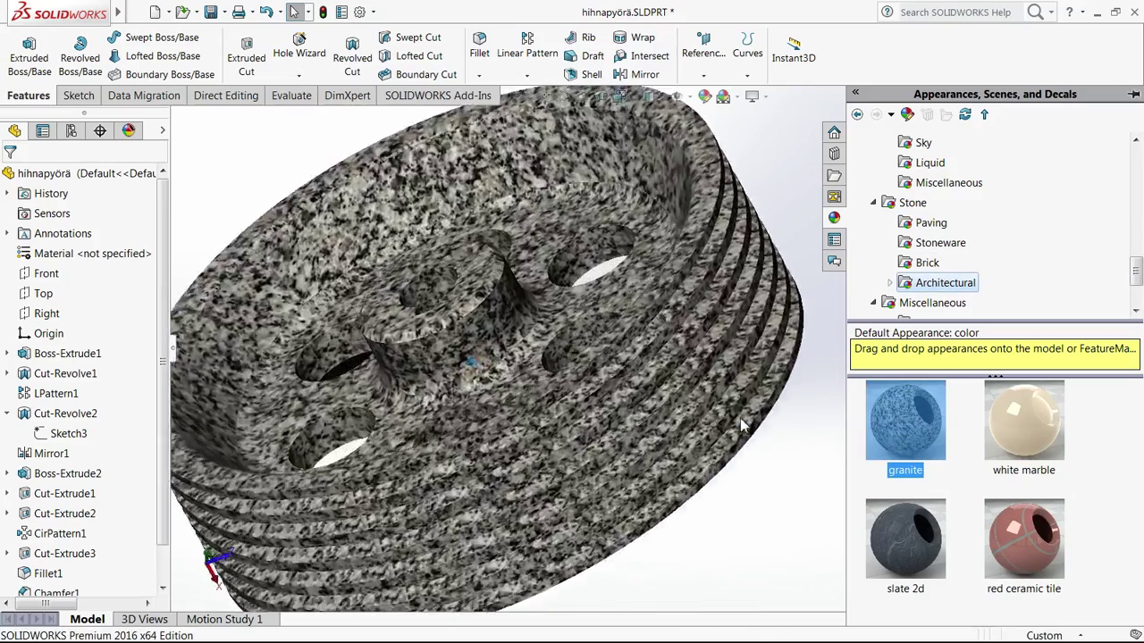
{"action": "scroll", "coordinate": [740, 418], "scroll_direction": "down", "scroll_amount": 2}
{"action": "middle_click_drag", "start_coordinate": [741, 418], "coordinate": [755, 447]}
{"action": "scroll", "coordinate": [740, 417], "scroll_direction": "up", "scroll_amount": 3}
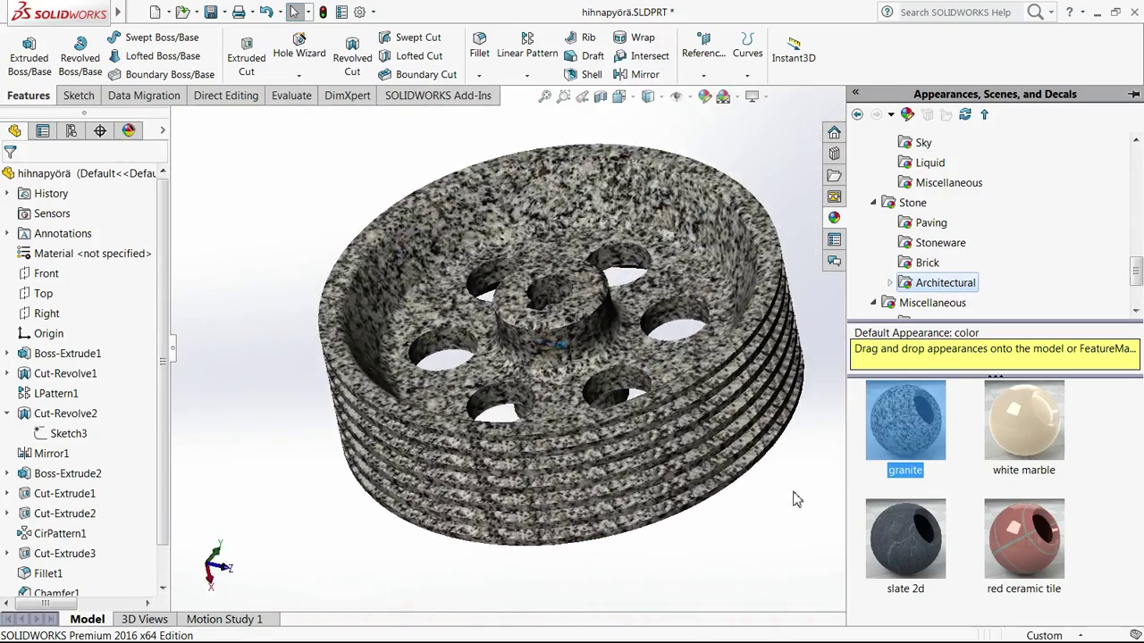
Step: Return to the start of the appearance library and collapse the Metal category
{"action": "left_click_drag", "start_coordinate": [1137, 271], "coordinate": [1136, 163]}
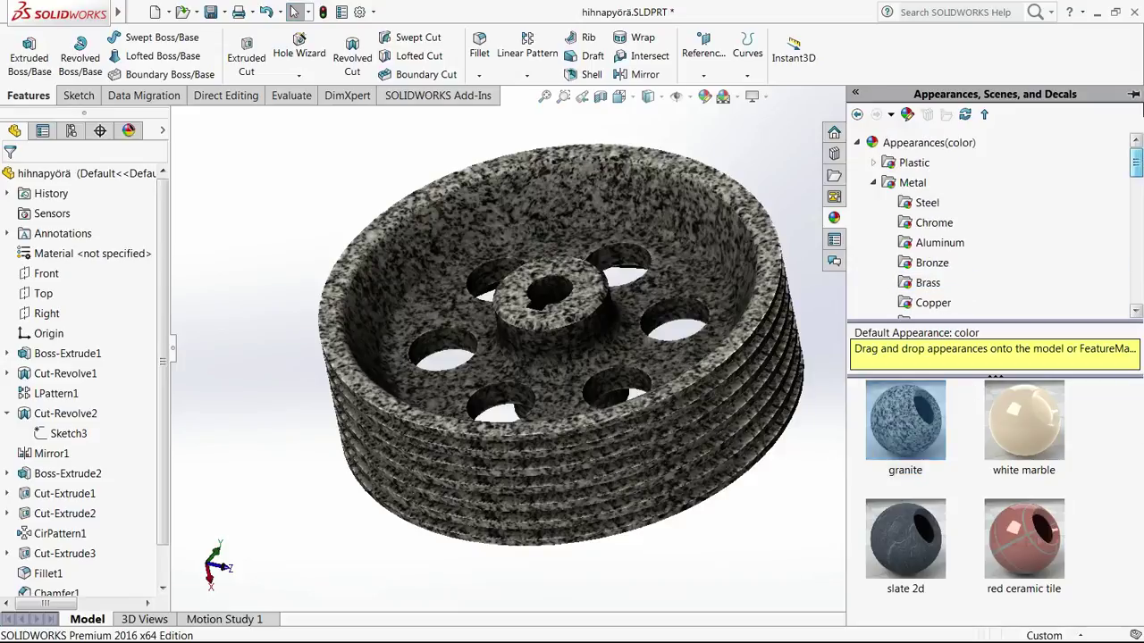
{"action": "left_click", "coordinate": [874, 182]}
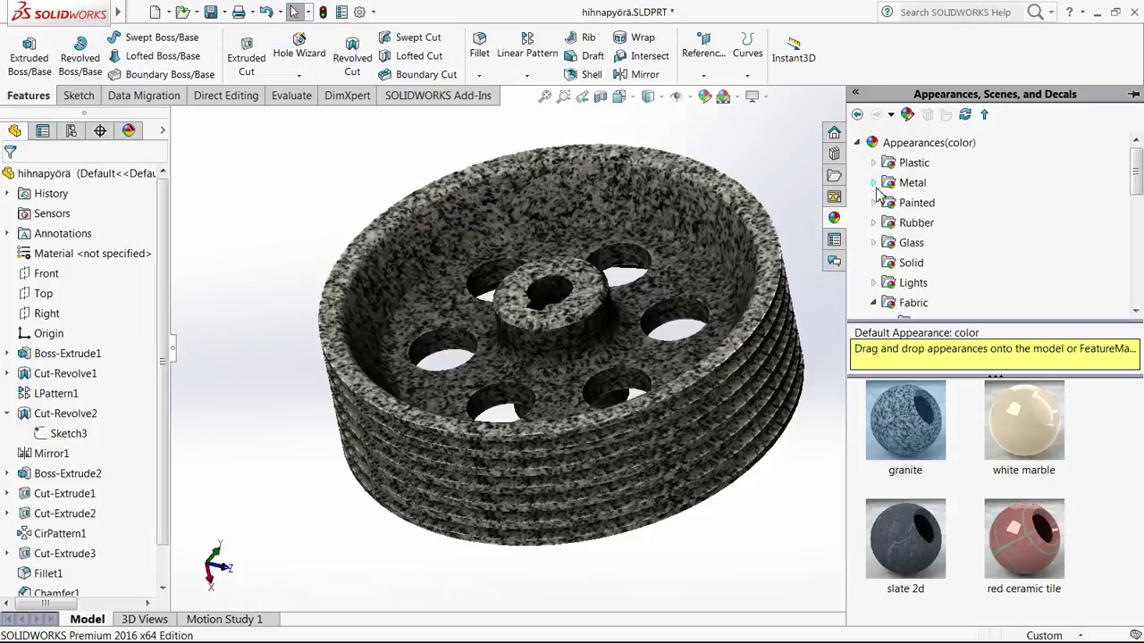
{"action": "middle_click_drag", "start_coordinate": [672, 259], "coordinate": [665, 283]}
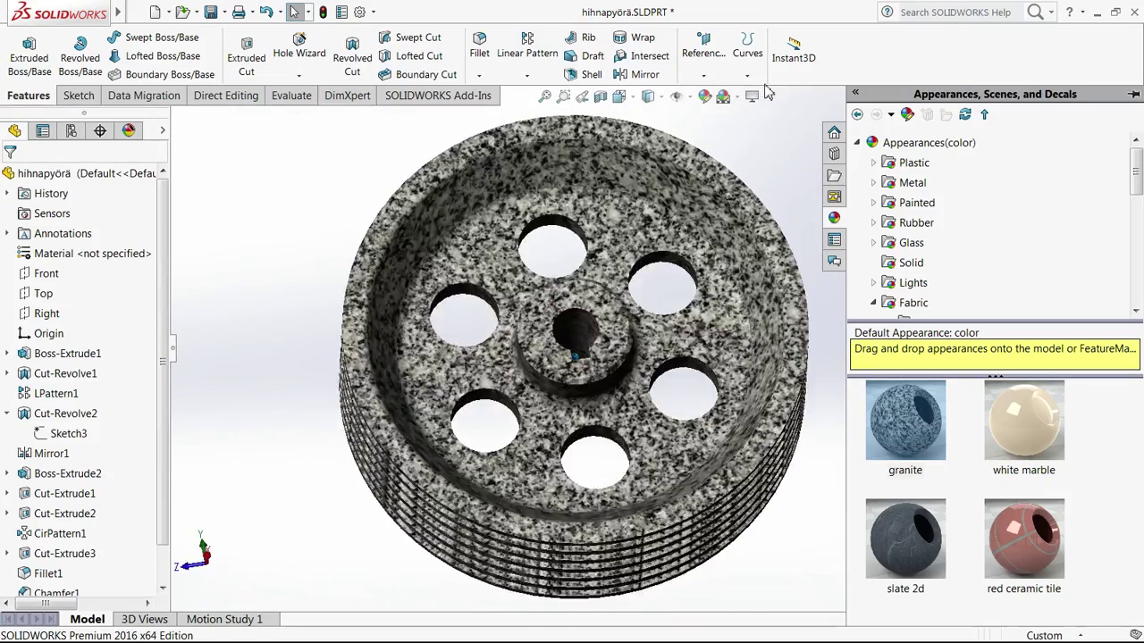
Step: Turn off RealView Graphics and Ambient Occlusion for the model display
{"action": "left_click", "coordinate": [755, 96]}
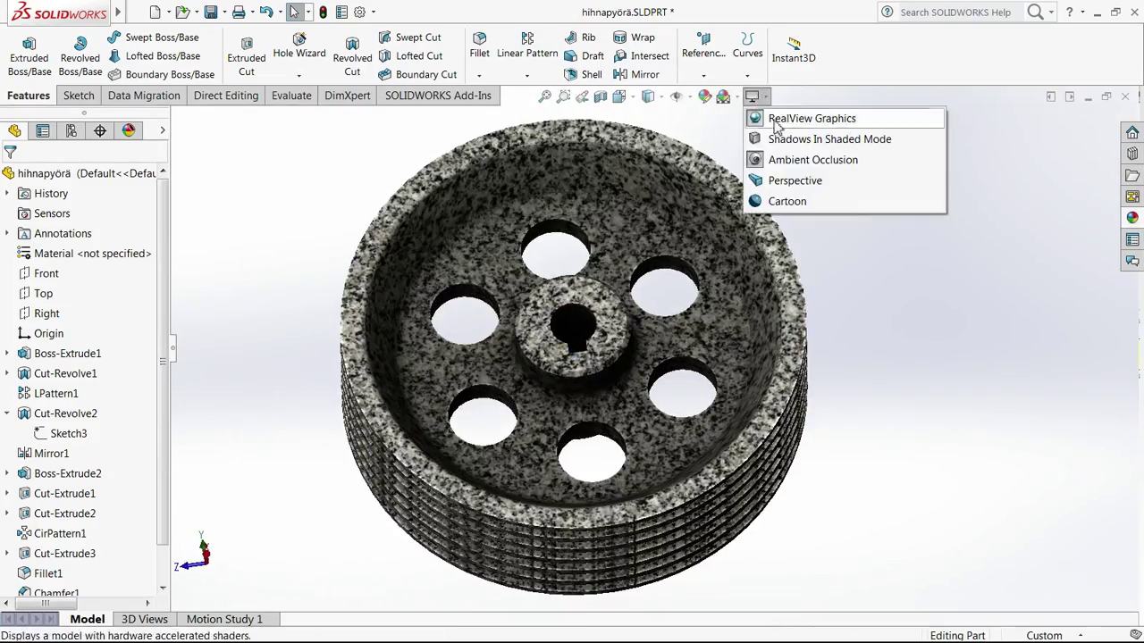
{"action": "left_click", "coordinate": [773, 119]}
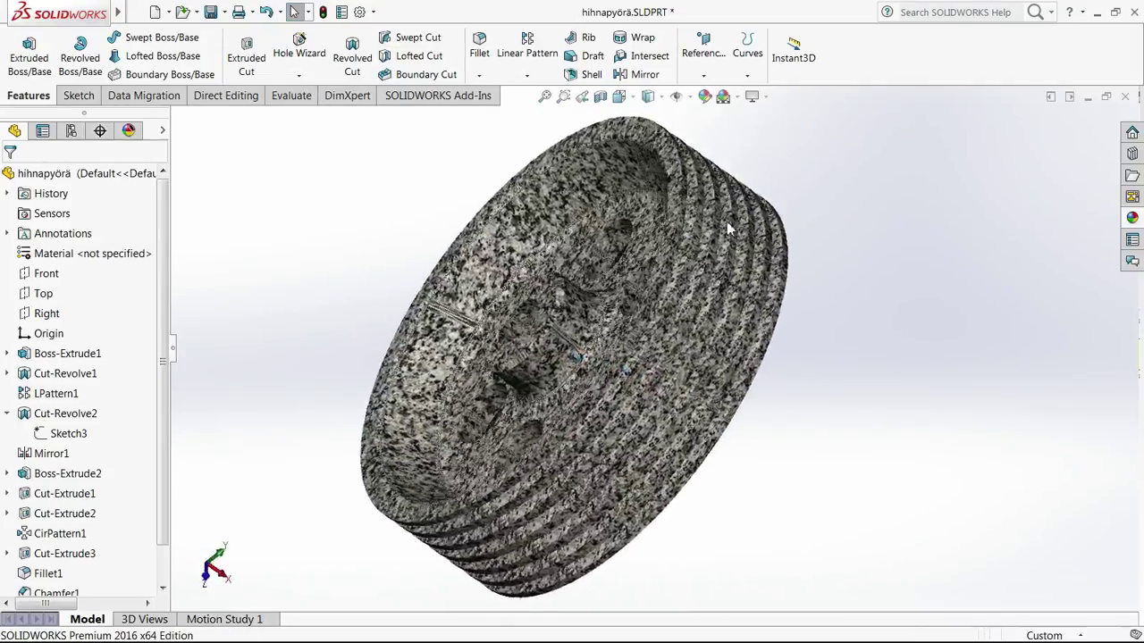
{"action": "left_click", "coordinate": [763, 98]}
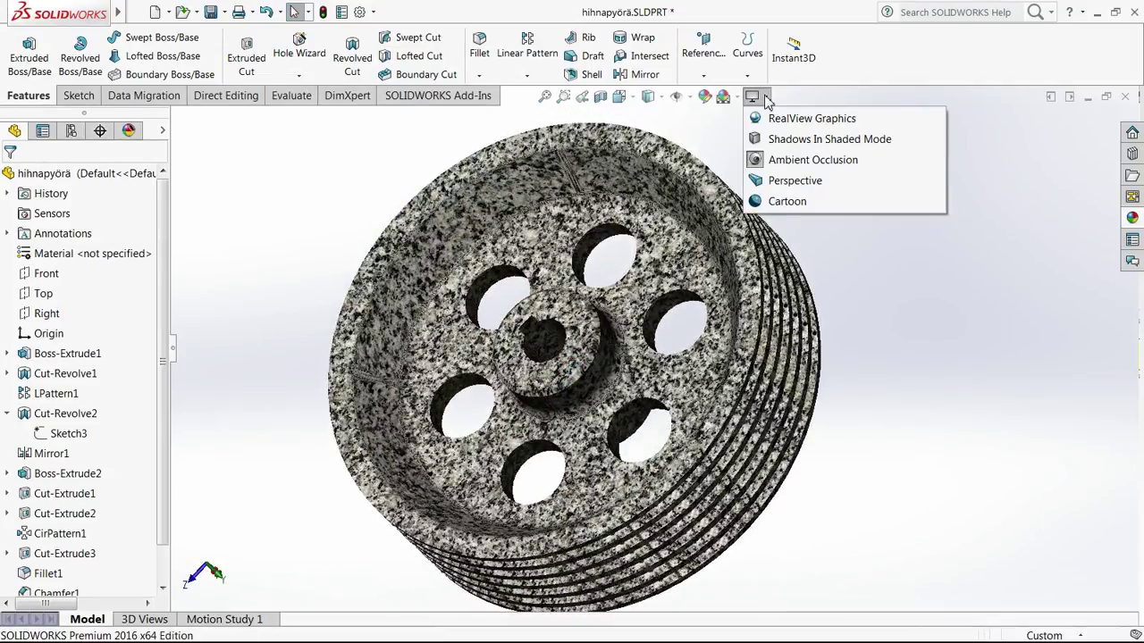
{"action": "left_click", "coordinate": [790, 162]}
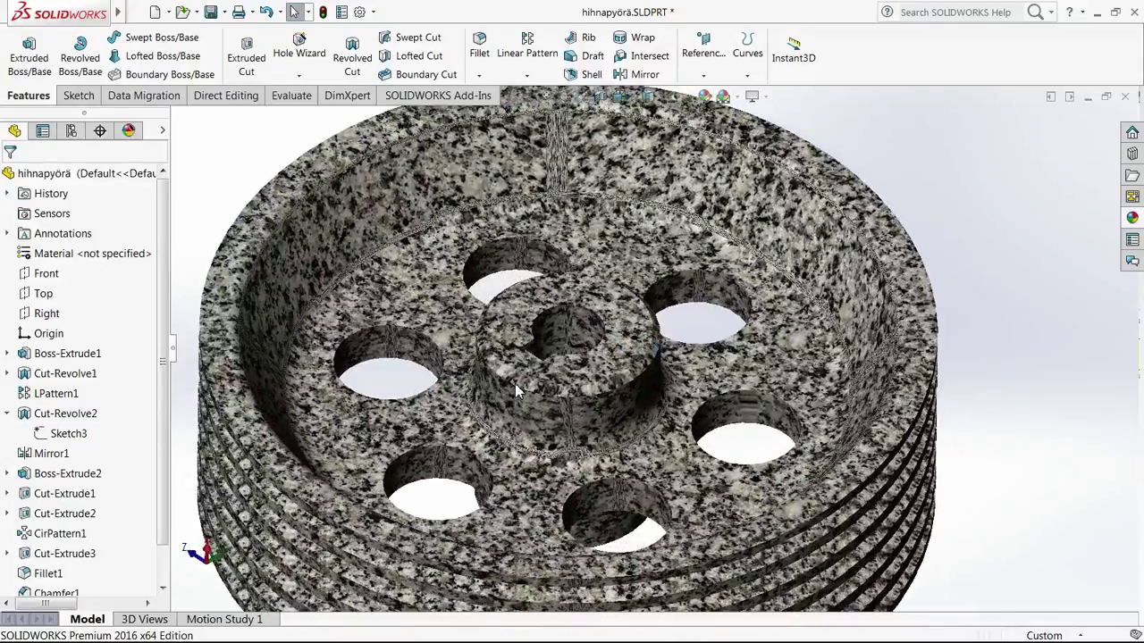
Step: Apply the basic color appearance from the top level of the appearance library to the pulley and fit it in view
{"action": "left_click", "coordinate": [1132, 219]}
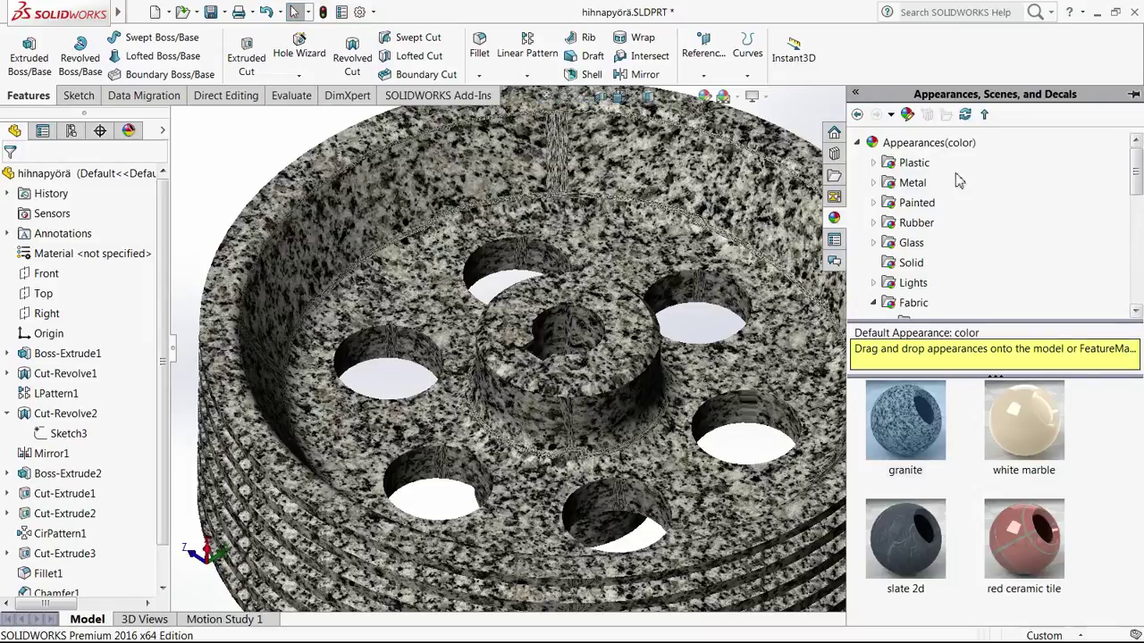
{"action": "left_click", "coordinate": [918, 145]}
{"action": "double_click", "coordinate": [903, 427]}
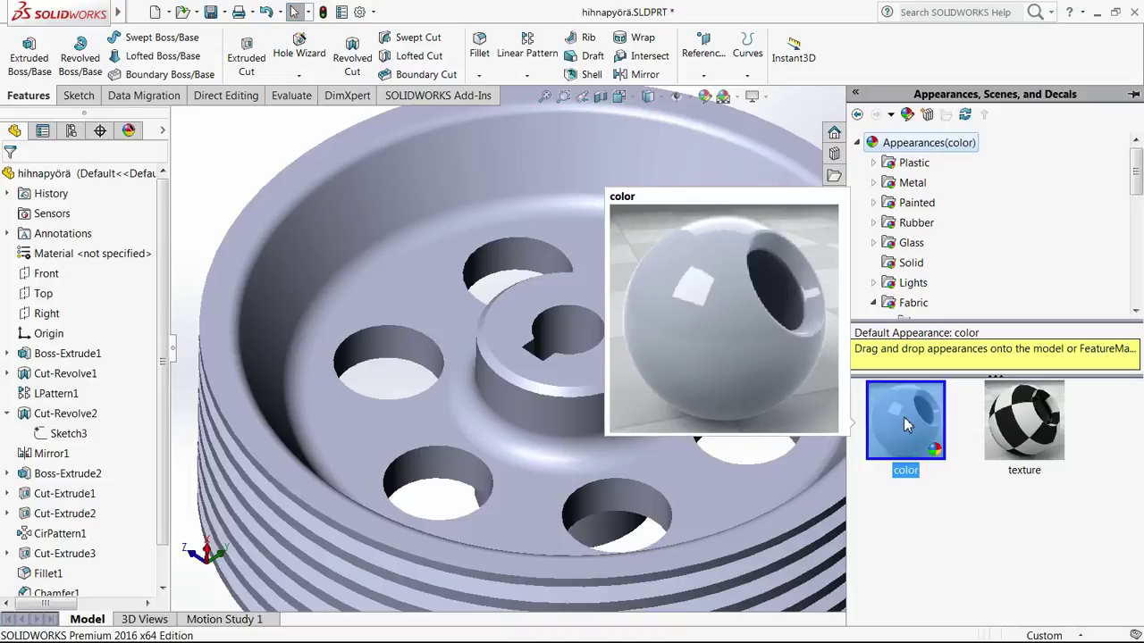
{"action": "key", "text": "f"}
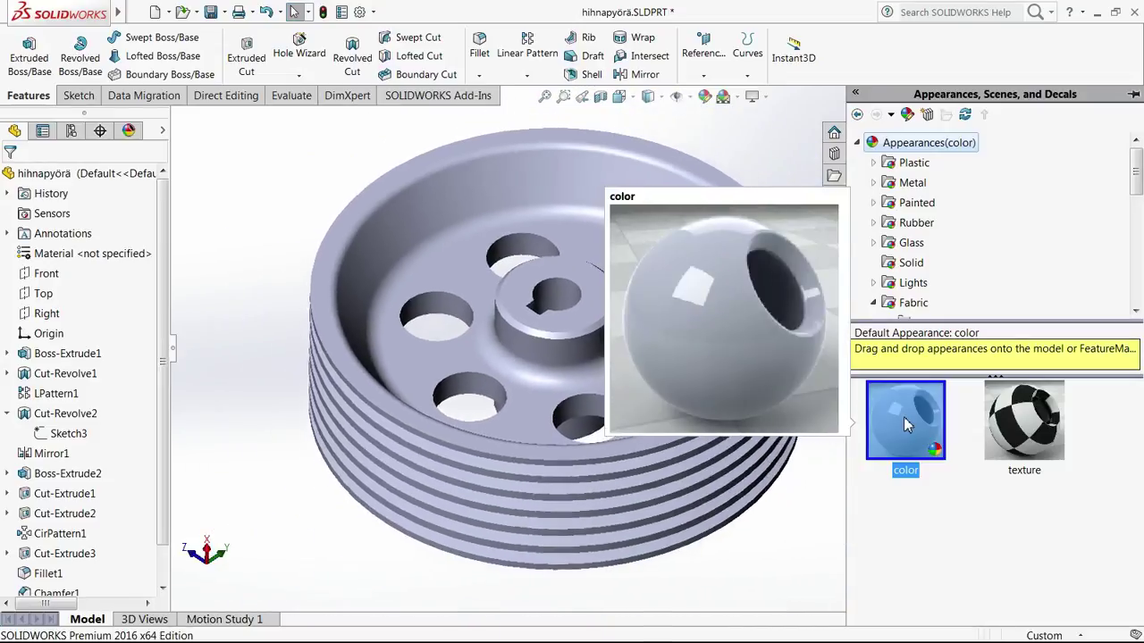
Step: Edit the pulley's appearance, try several standard colour swatches, set it to medium gray and accept the change
{"action": "left_click", "coordinate": [705, 96]}
{"action": "left_click", "coordinate": [706, 97]}
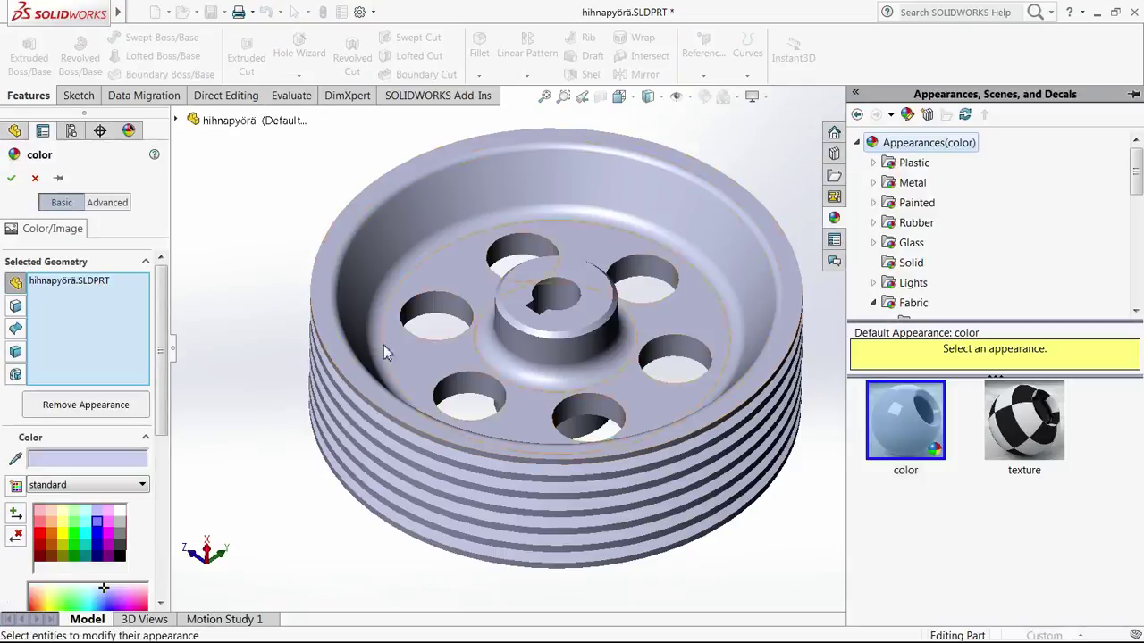
{"action": "left_click", "coordinate": [96, 533]}
{"action": "left_click", "coordinate": [64, 529]}
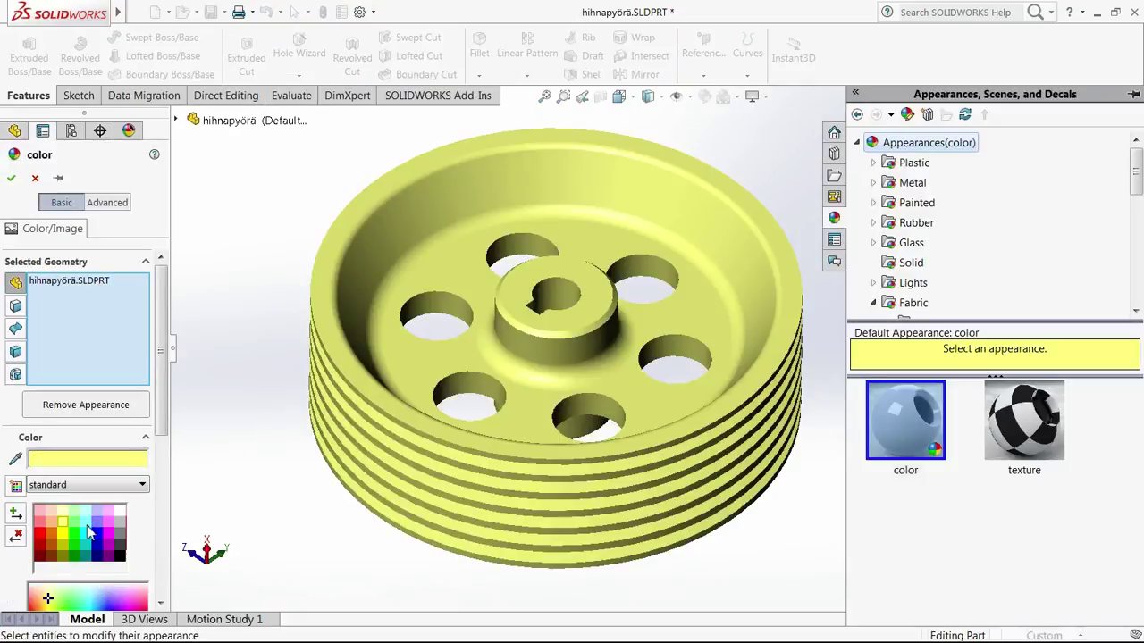
{"action": "left_click", "coordinate": [86, 521]}
{"action": "left_click", "coordinate": [120, 528]}
{"action": "left_click", "coordinate": [122, 539]}
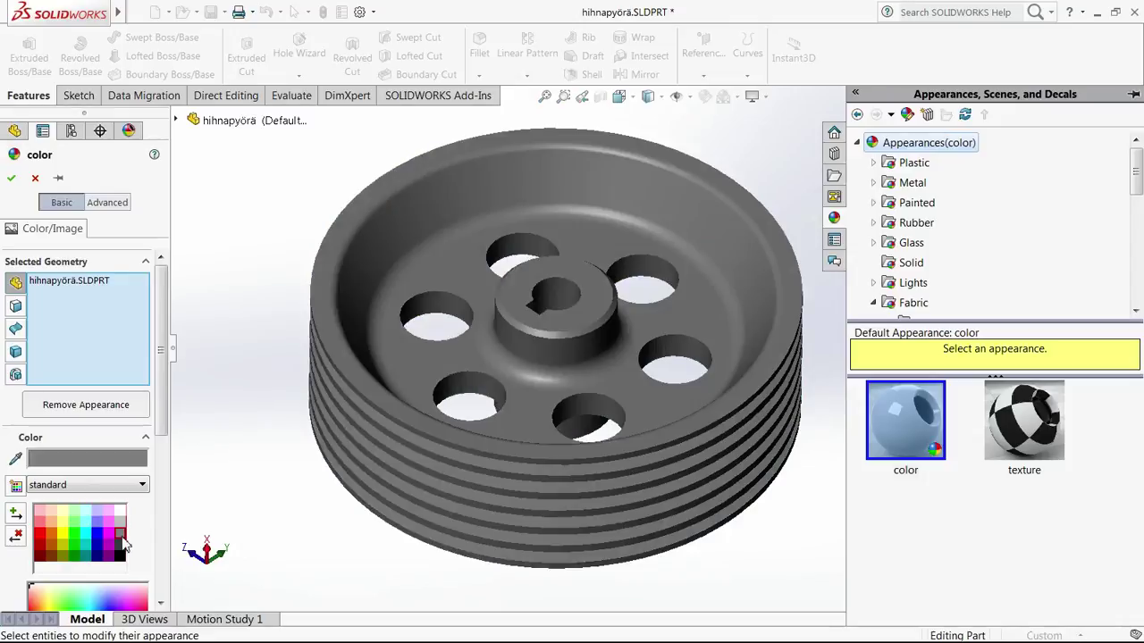
{"action": "left_click", "coordinate": [14, 181]}
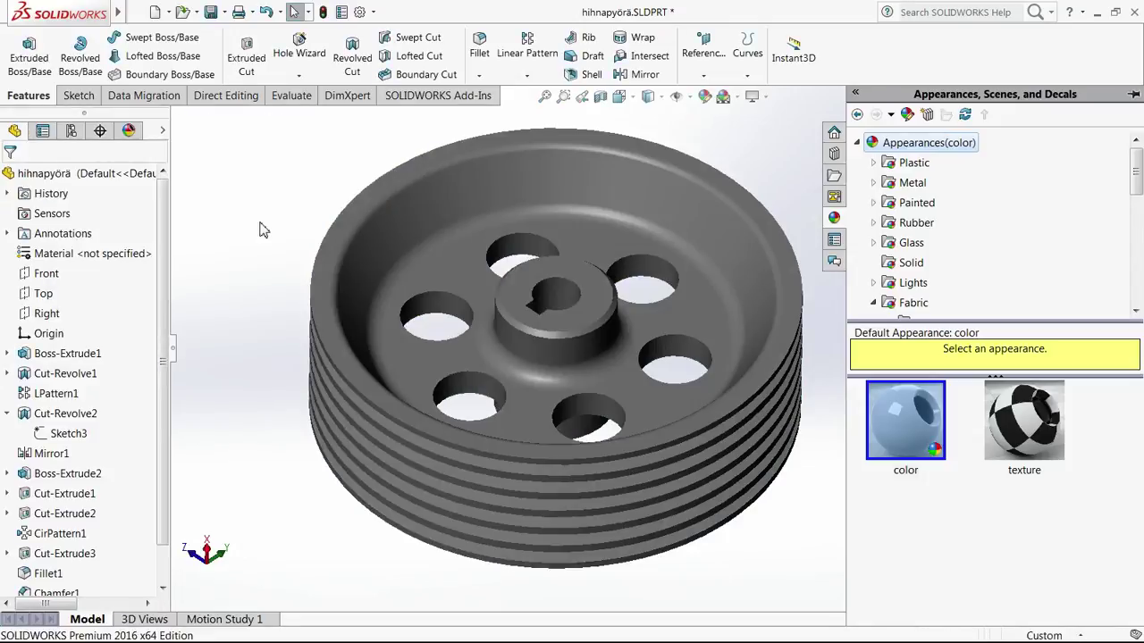
{"action": "left_click", "coordinate": [260, 230]}
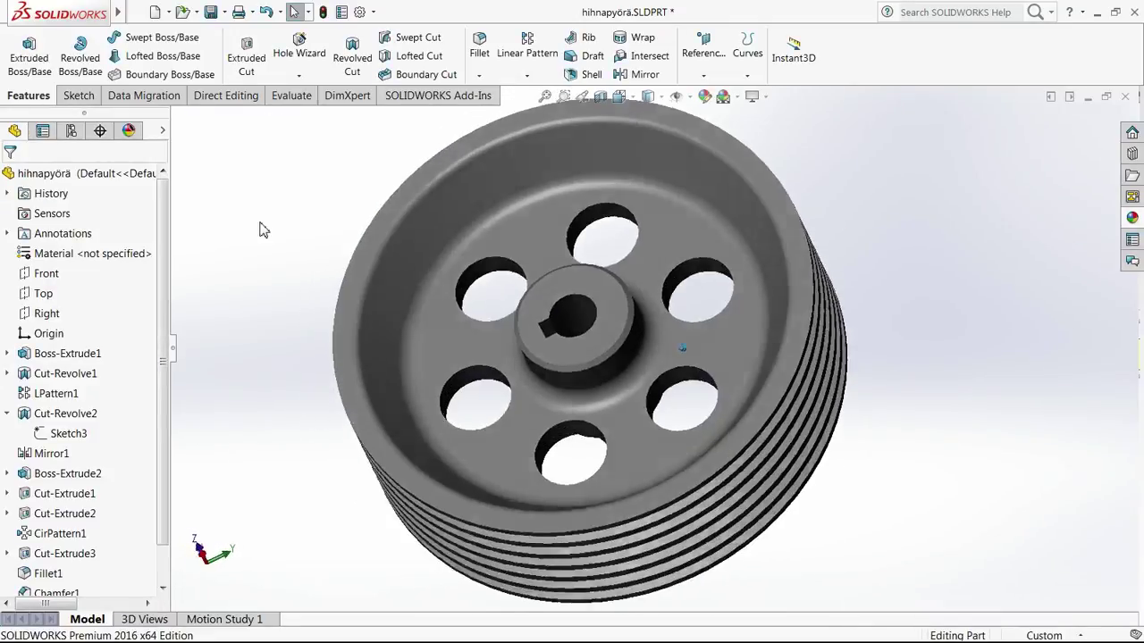